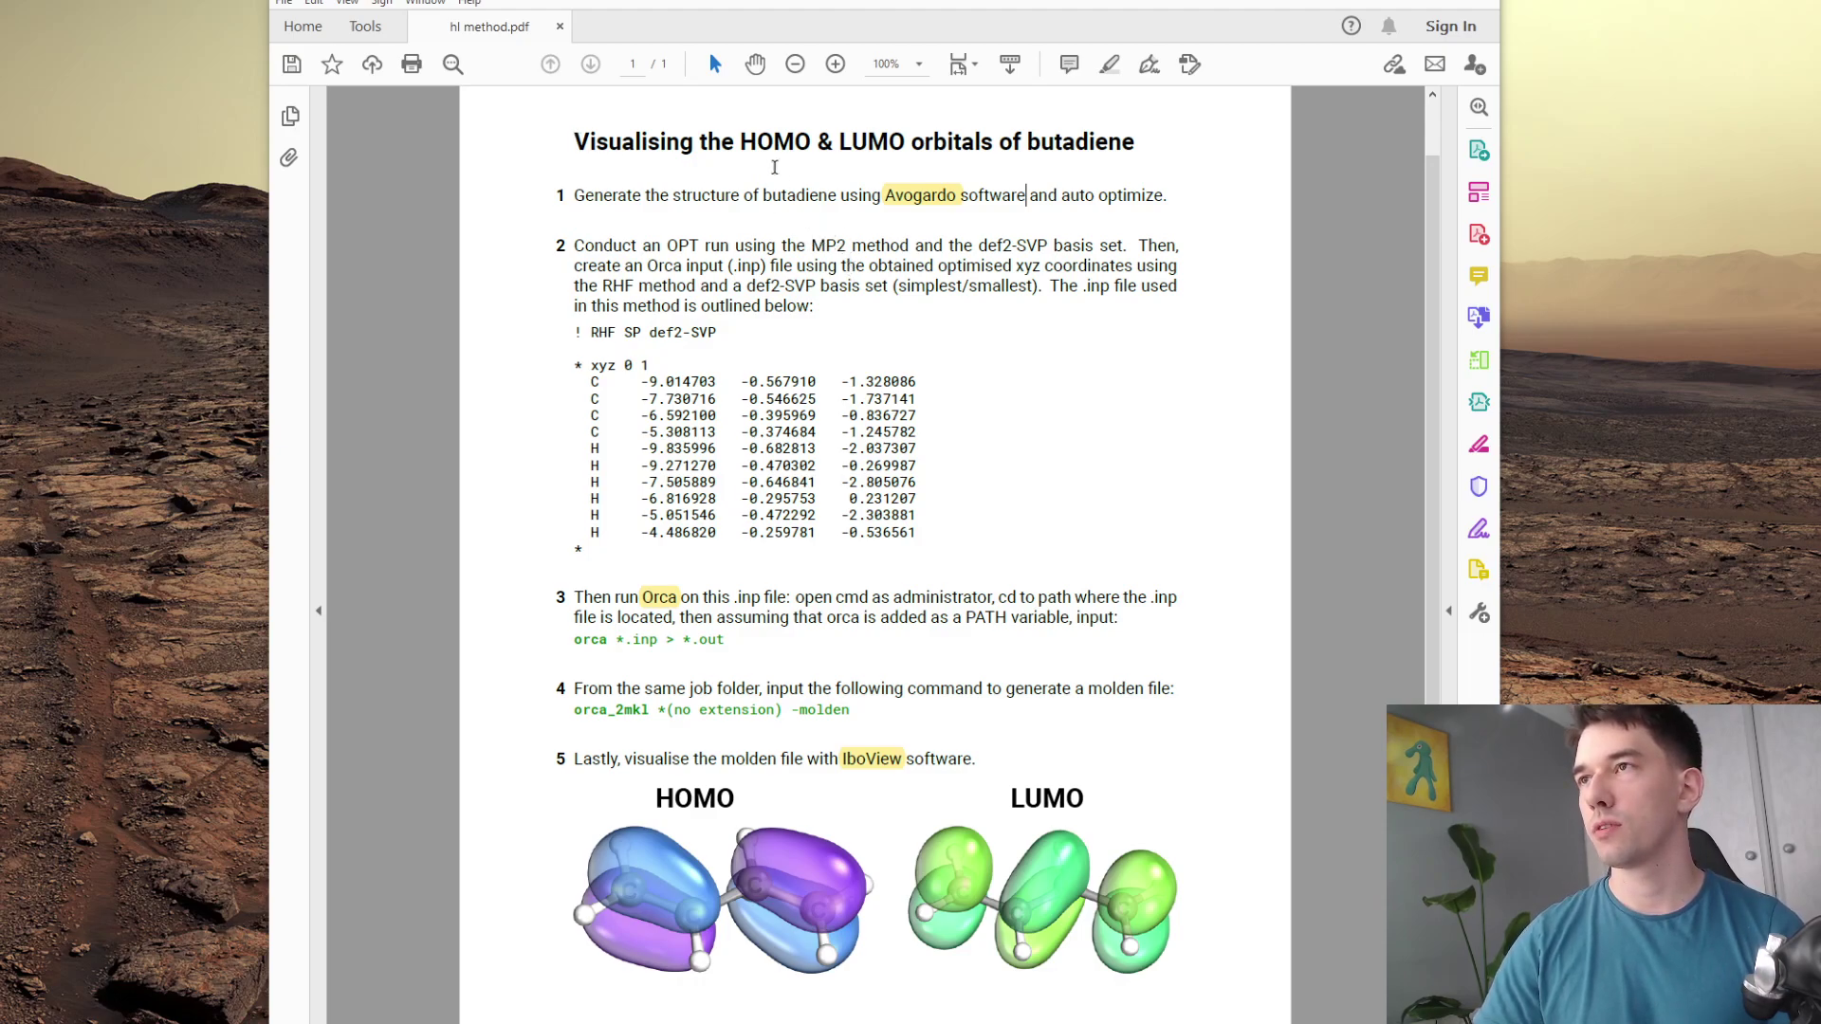
- Review the method title, the highlighted Avogardo, Orca and IboView software names, and instruction 1 in the PDF
drag(745, 147, 907, 142)
drag(1027, 143, 1134, 144)
click(947, 260)
click(930, 196)
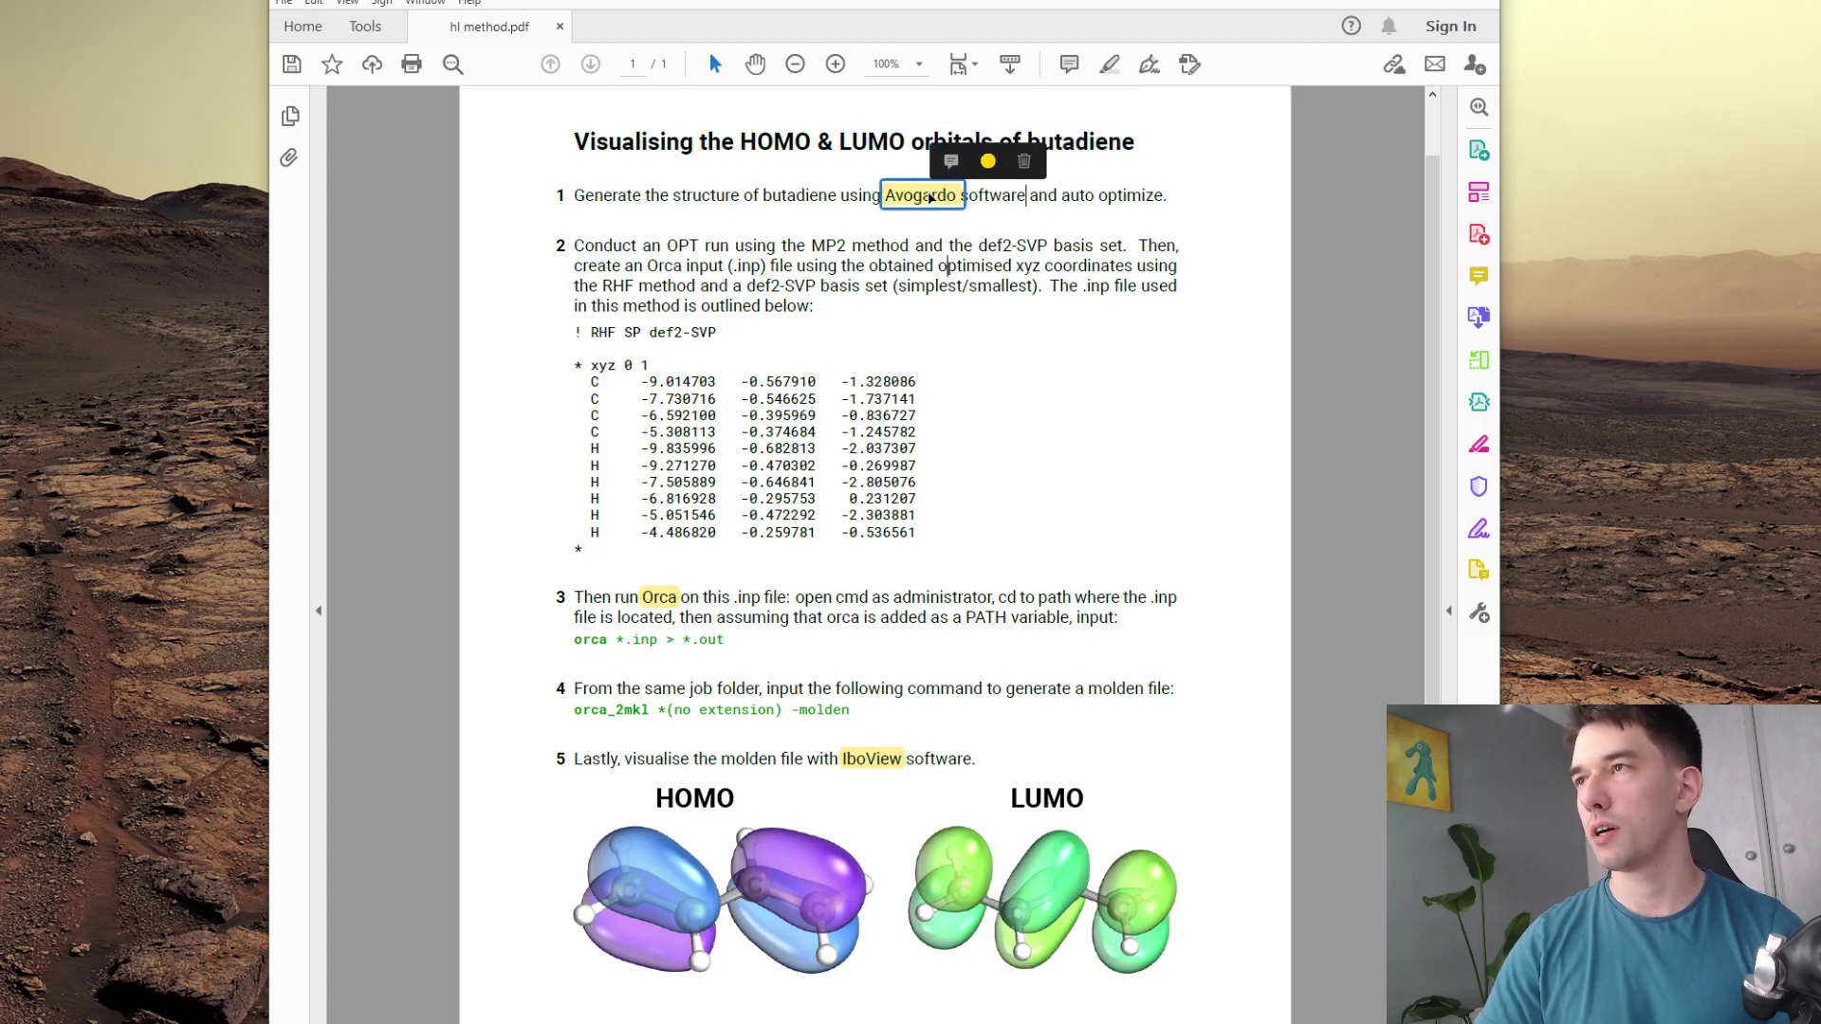
click(659, 597)
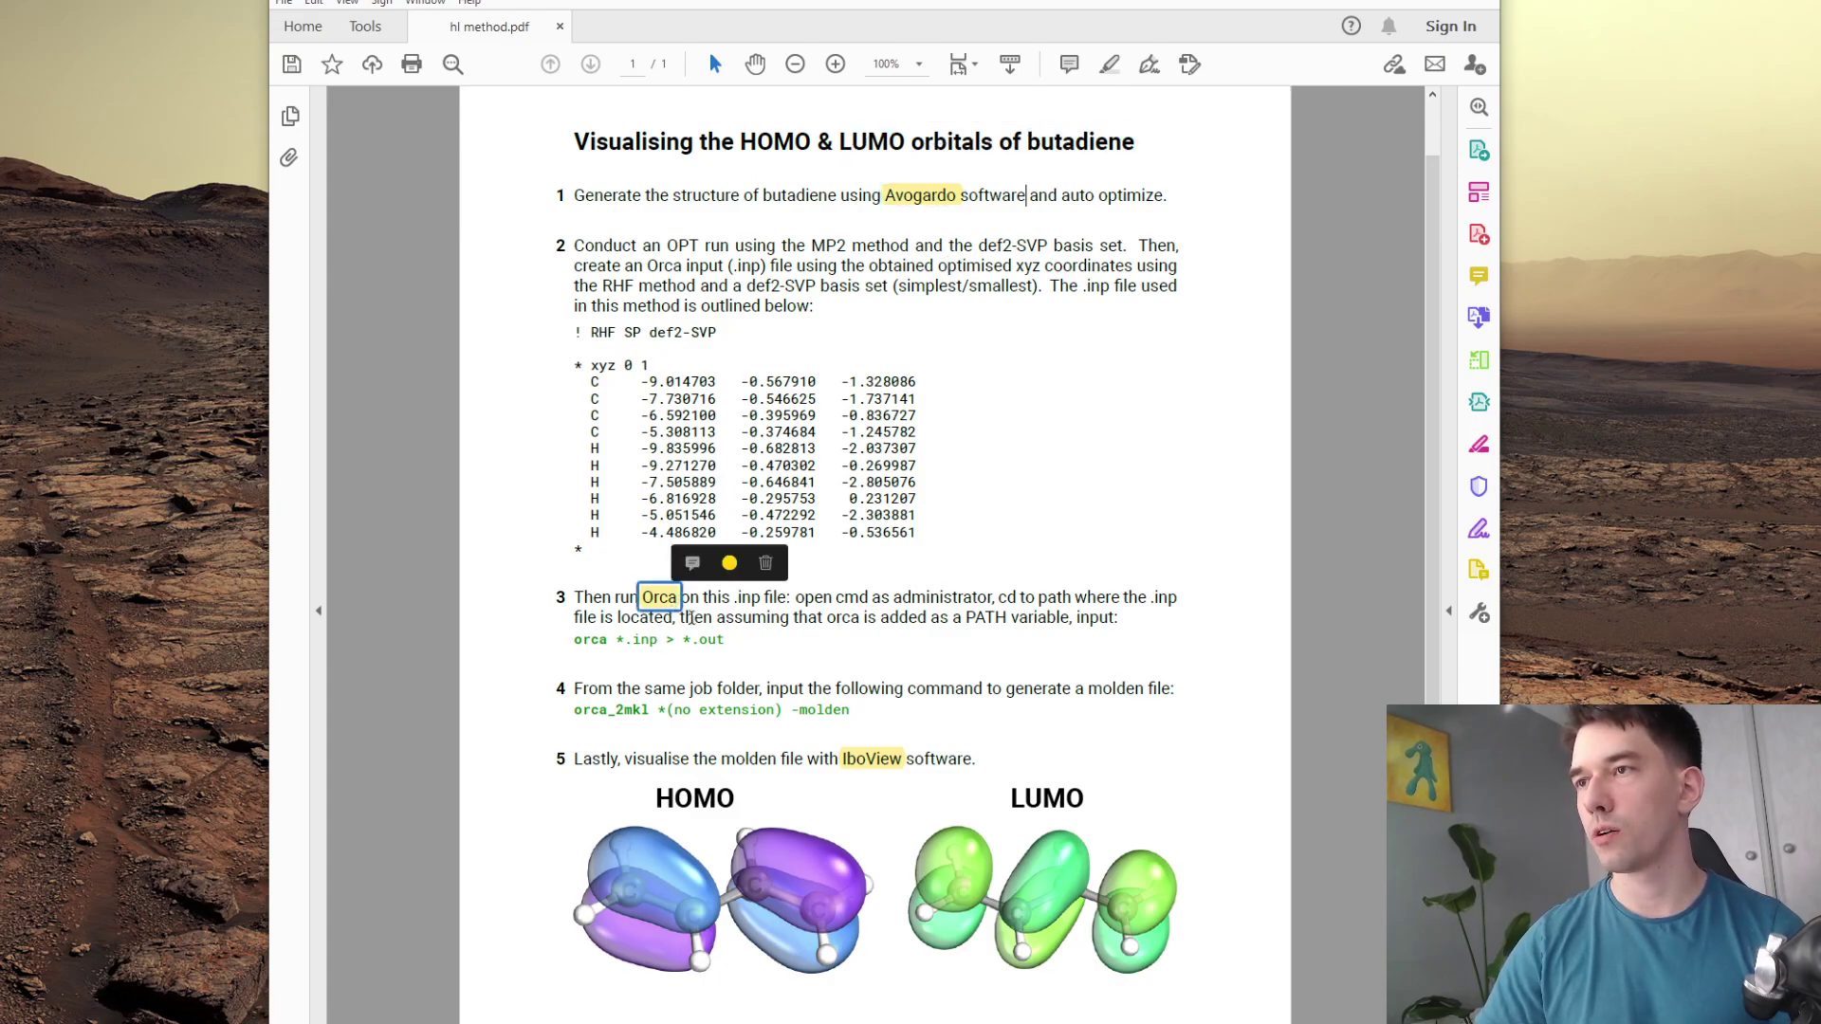
click(880, 759)
click(1203, 655)
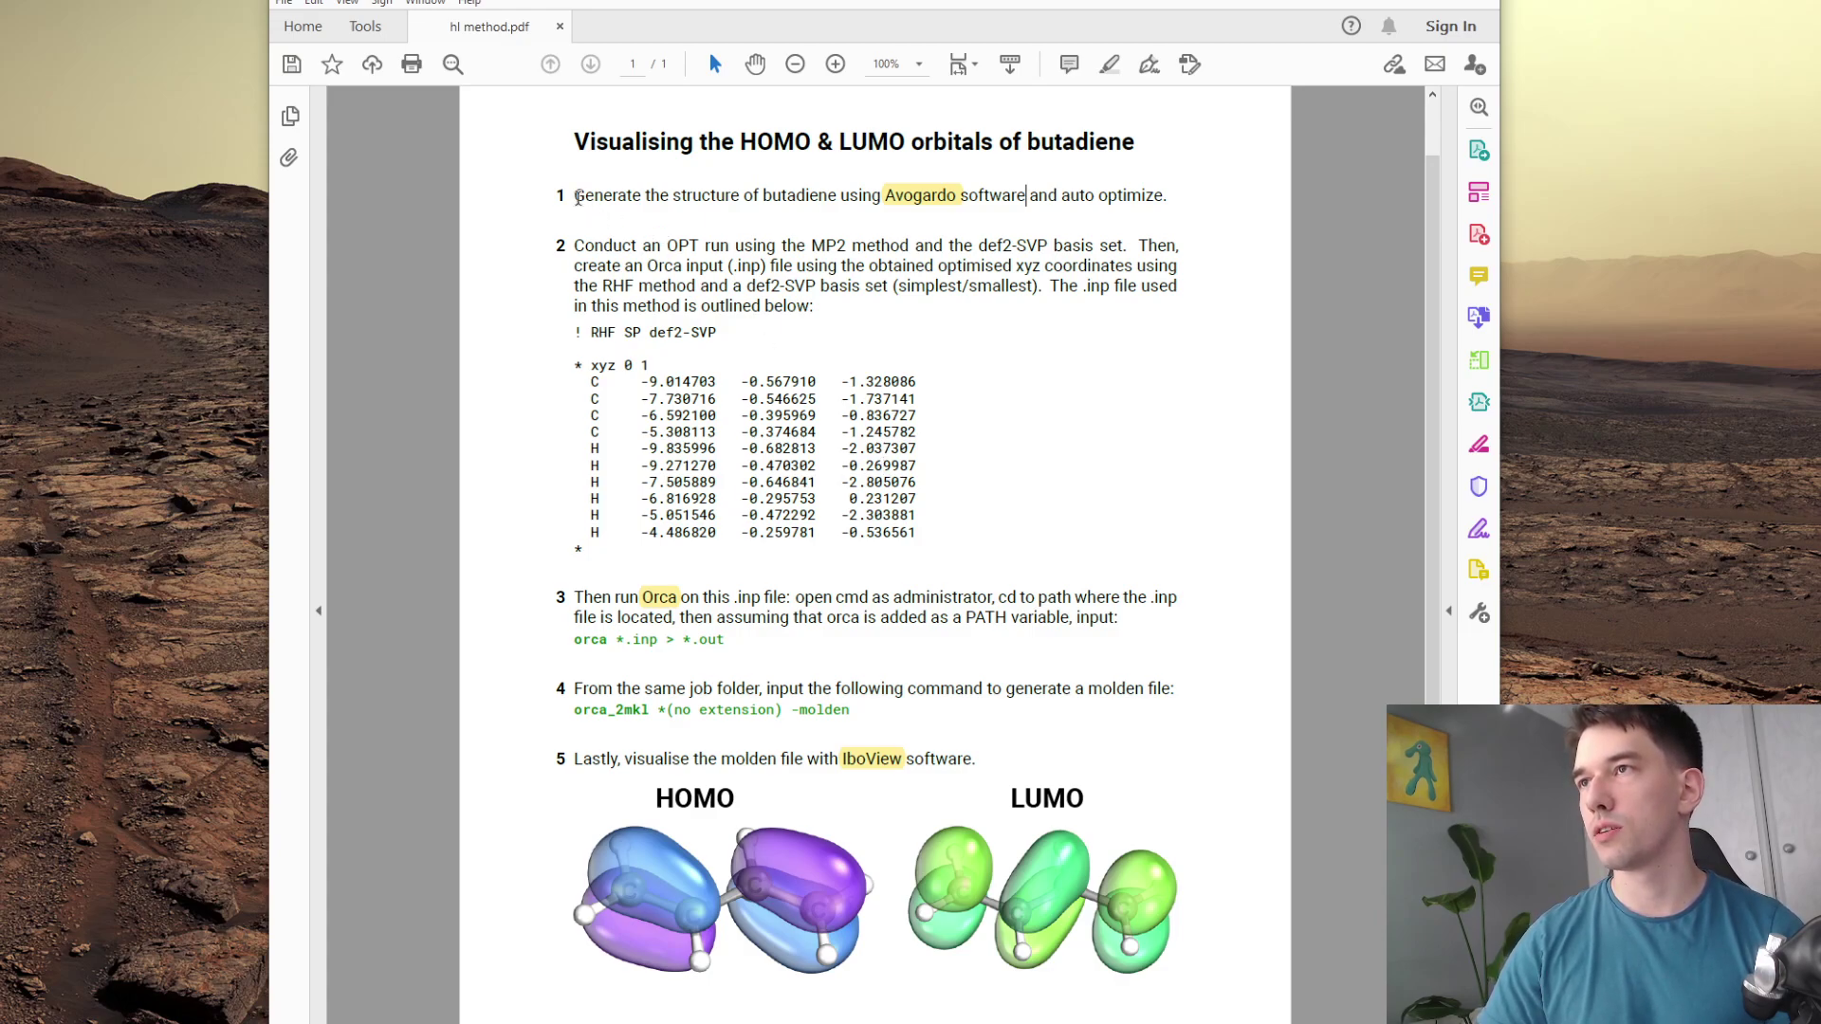
drag(576, 196, 935, 197)
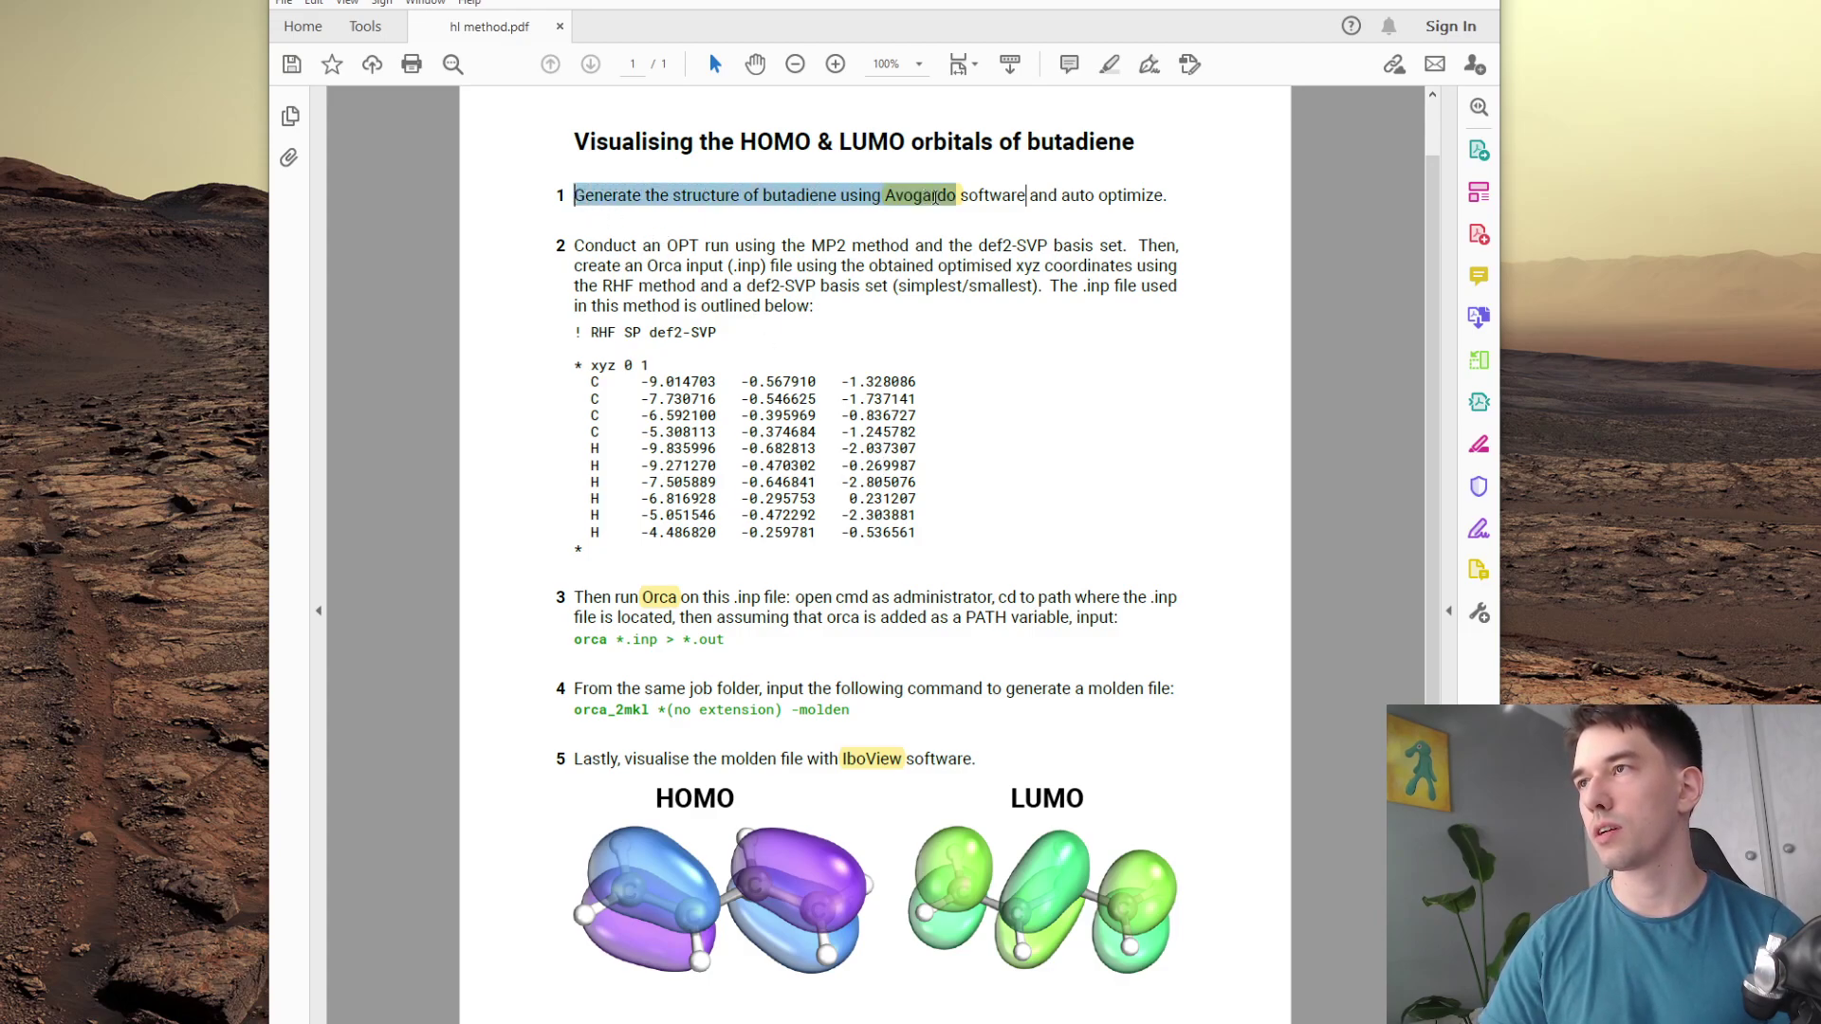
click(864, 245)
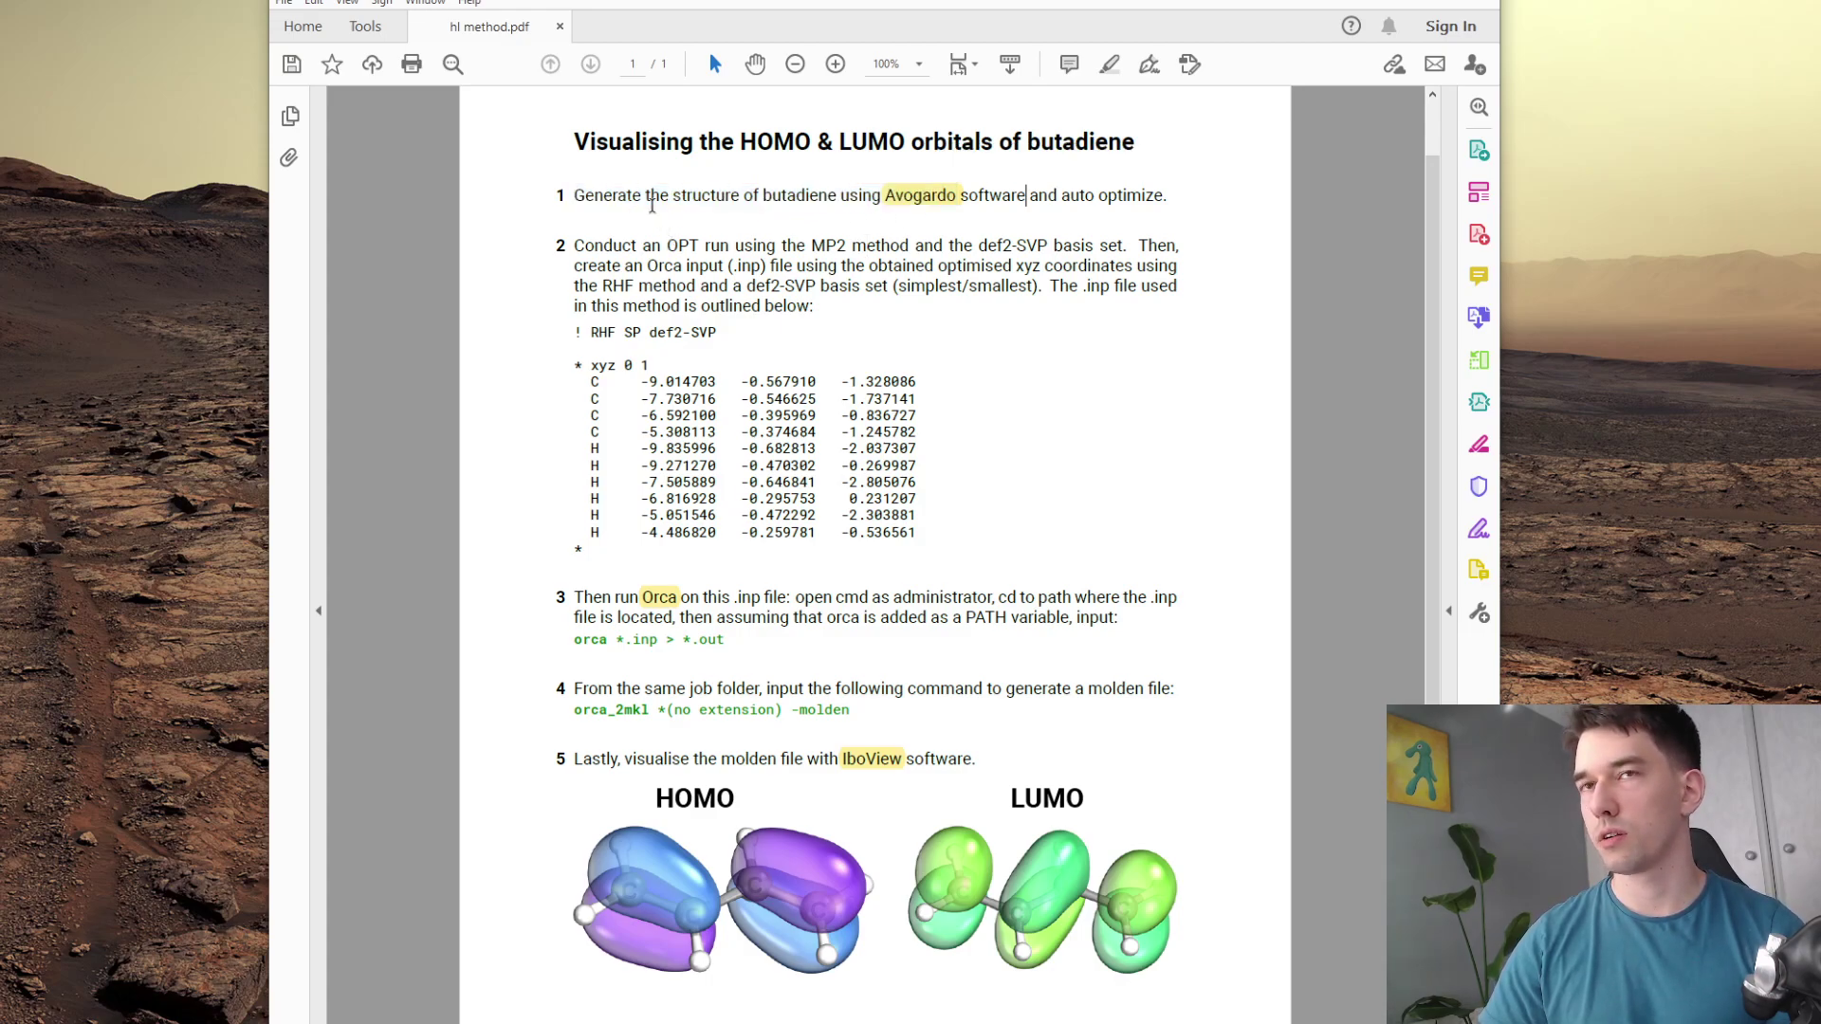
- Switch to ChemDraw and draw a zigzag four-carbon chain with double bonds at both ends, removing the stray extra bond
key(alt+Tab)
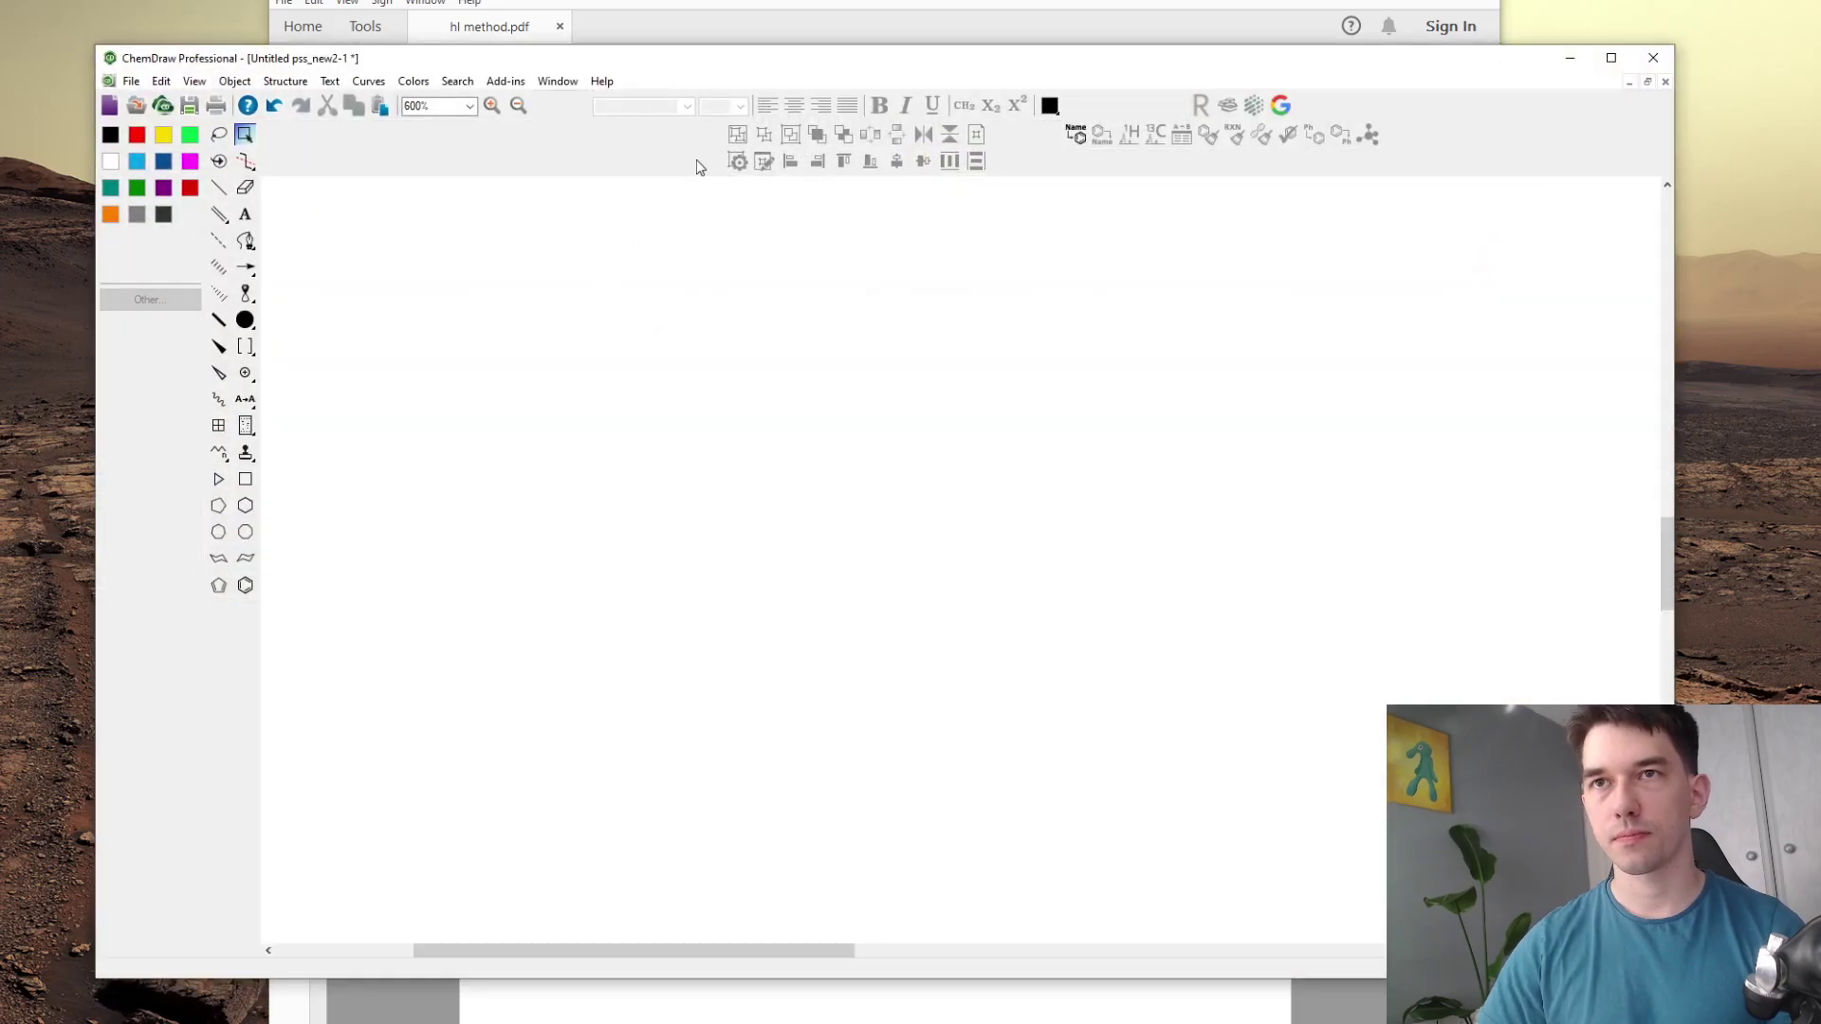
click(222, 191)
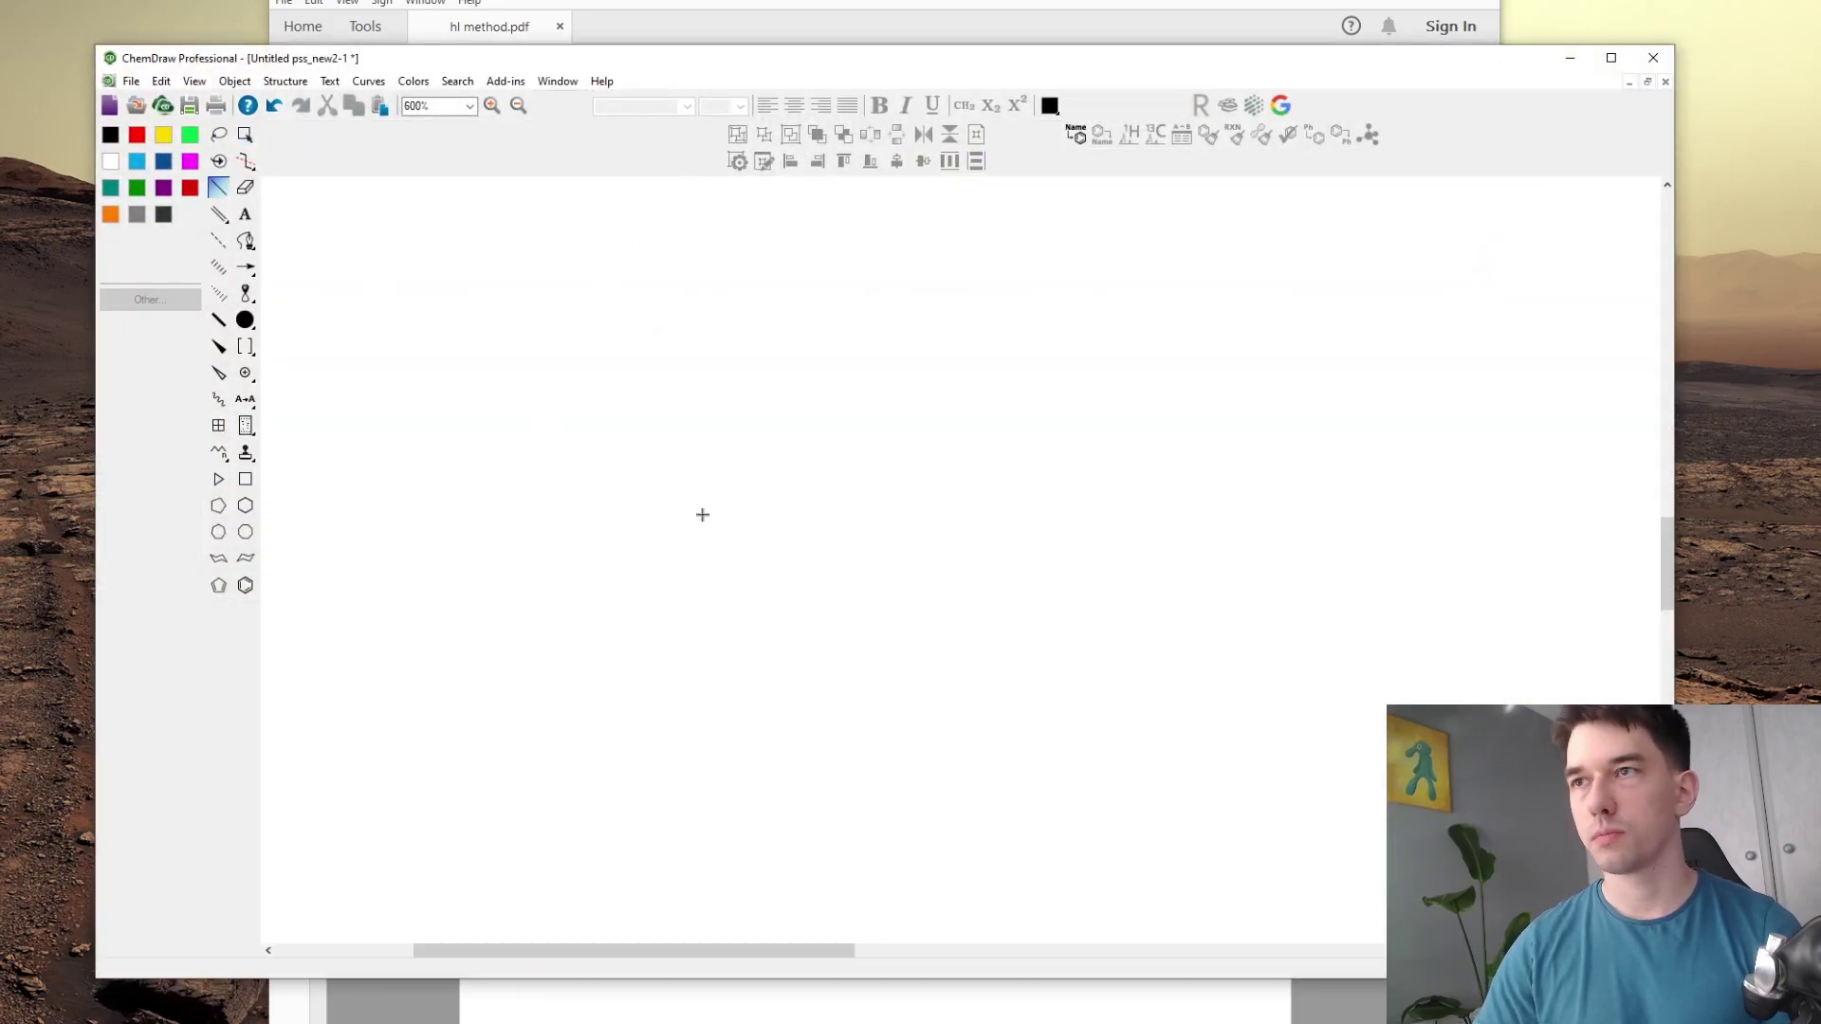
click(535, 492)
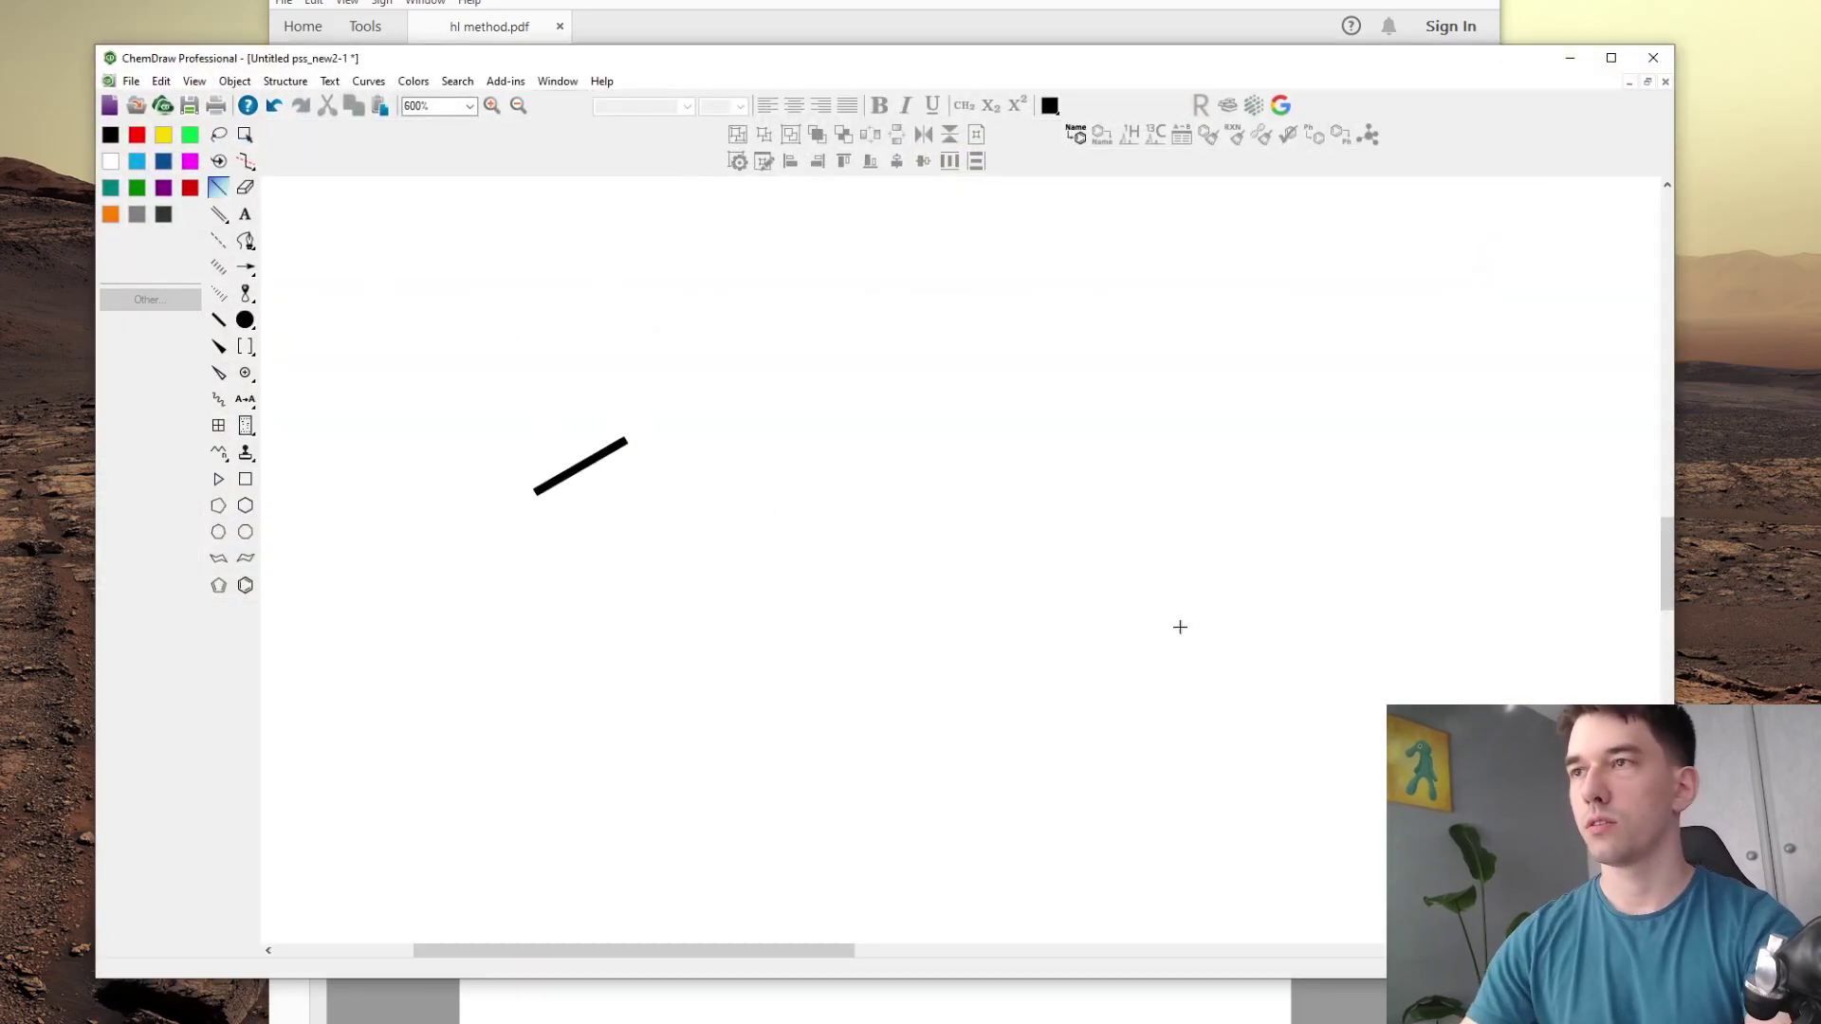
click(626, 440)
click(717, 492)
click(763, 466)
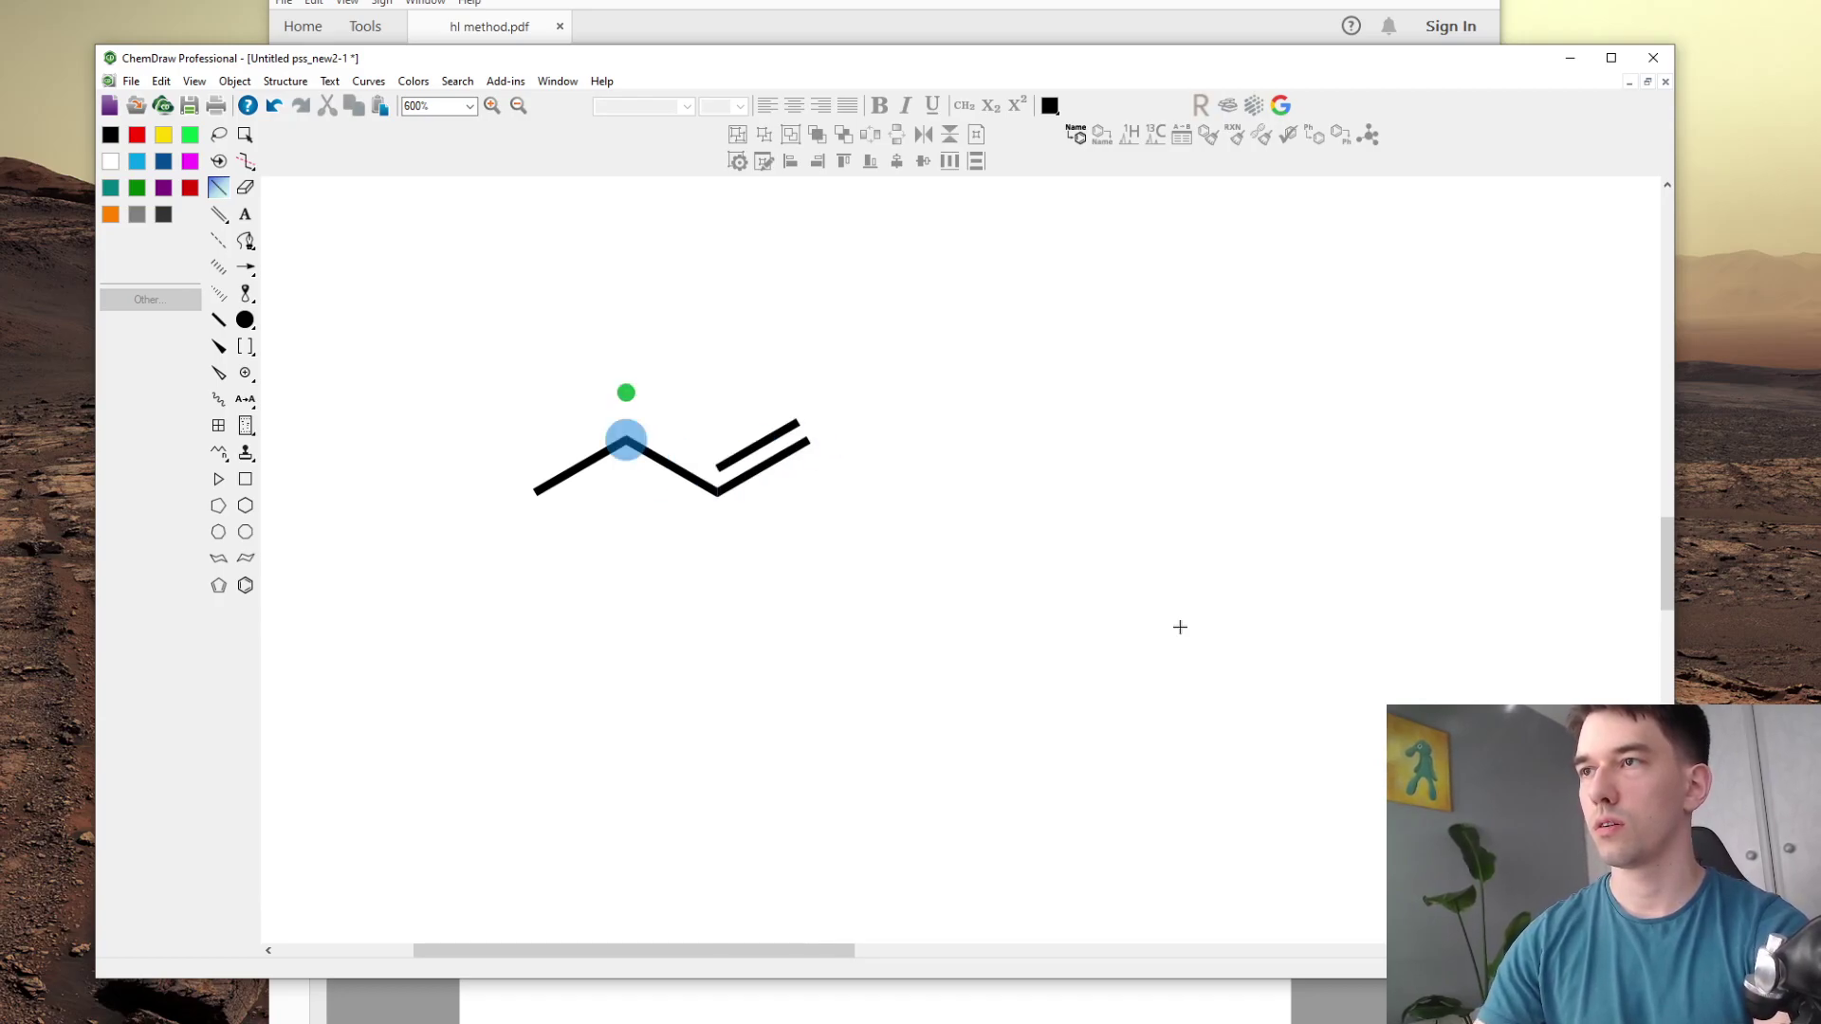
click(581, 466)
click(496, 353)
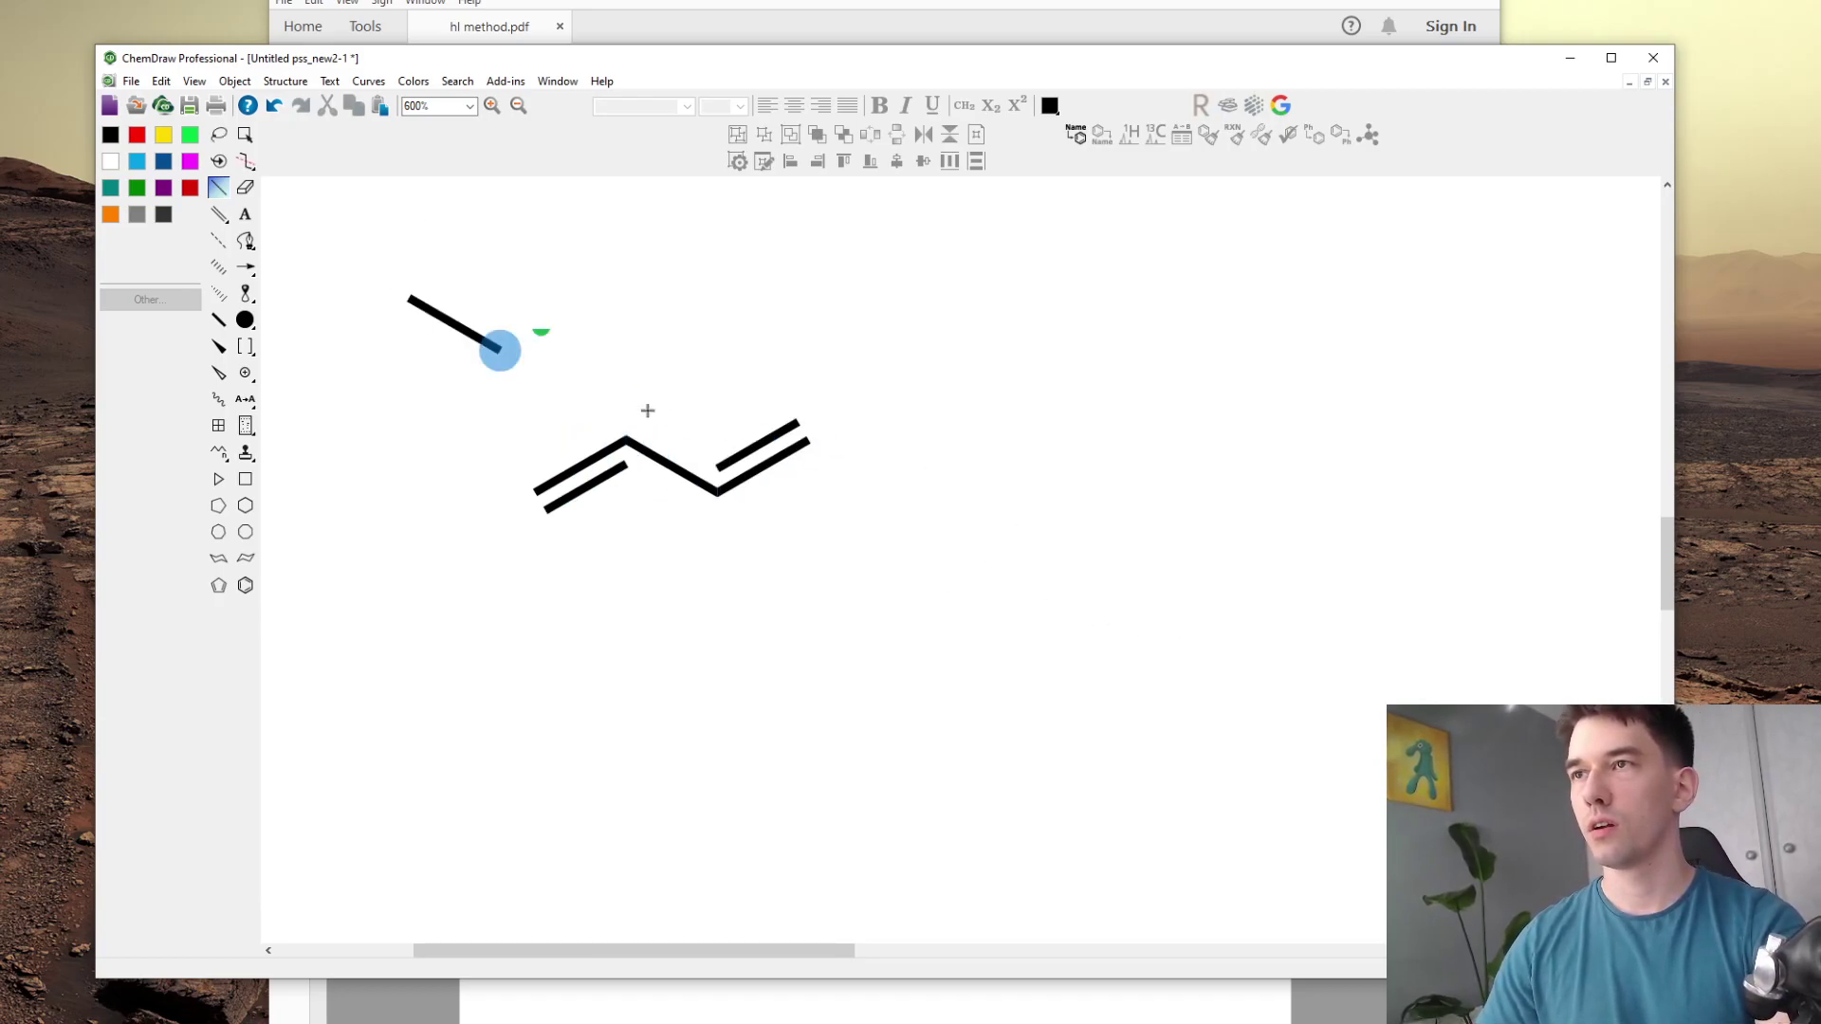
key(ctrl+z)
- Select the whole drawn structure and generate its chemical name below it
click(245, 133)
drag(408, 295, 1095, 648)
key(ctrl+shift+n)
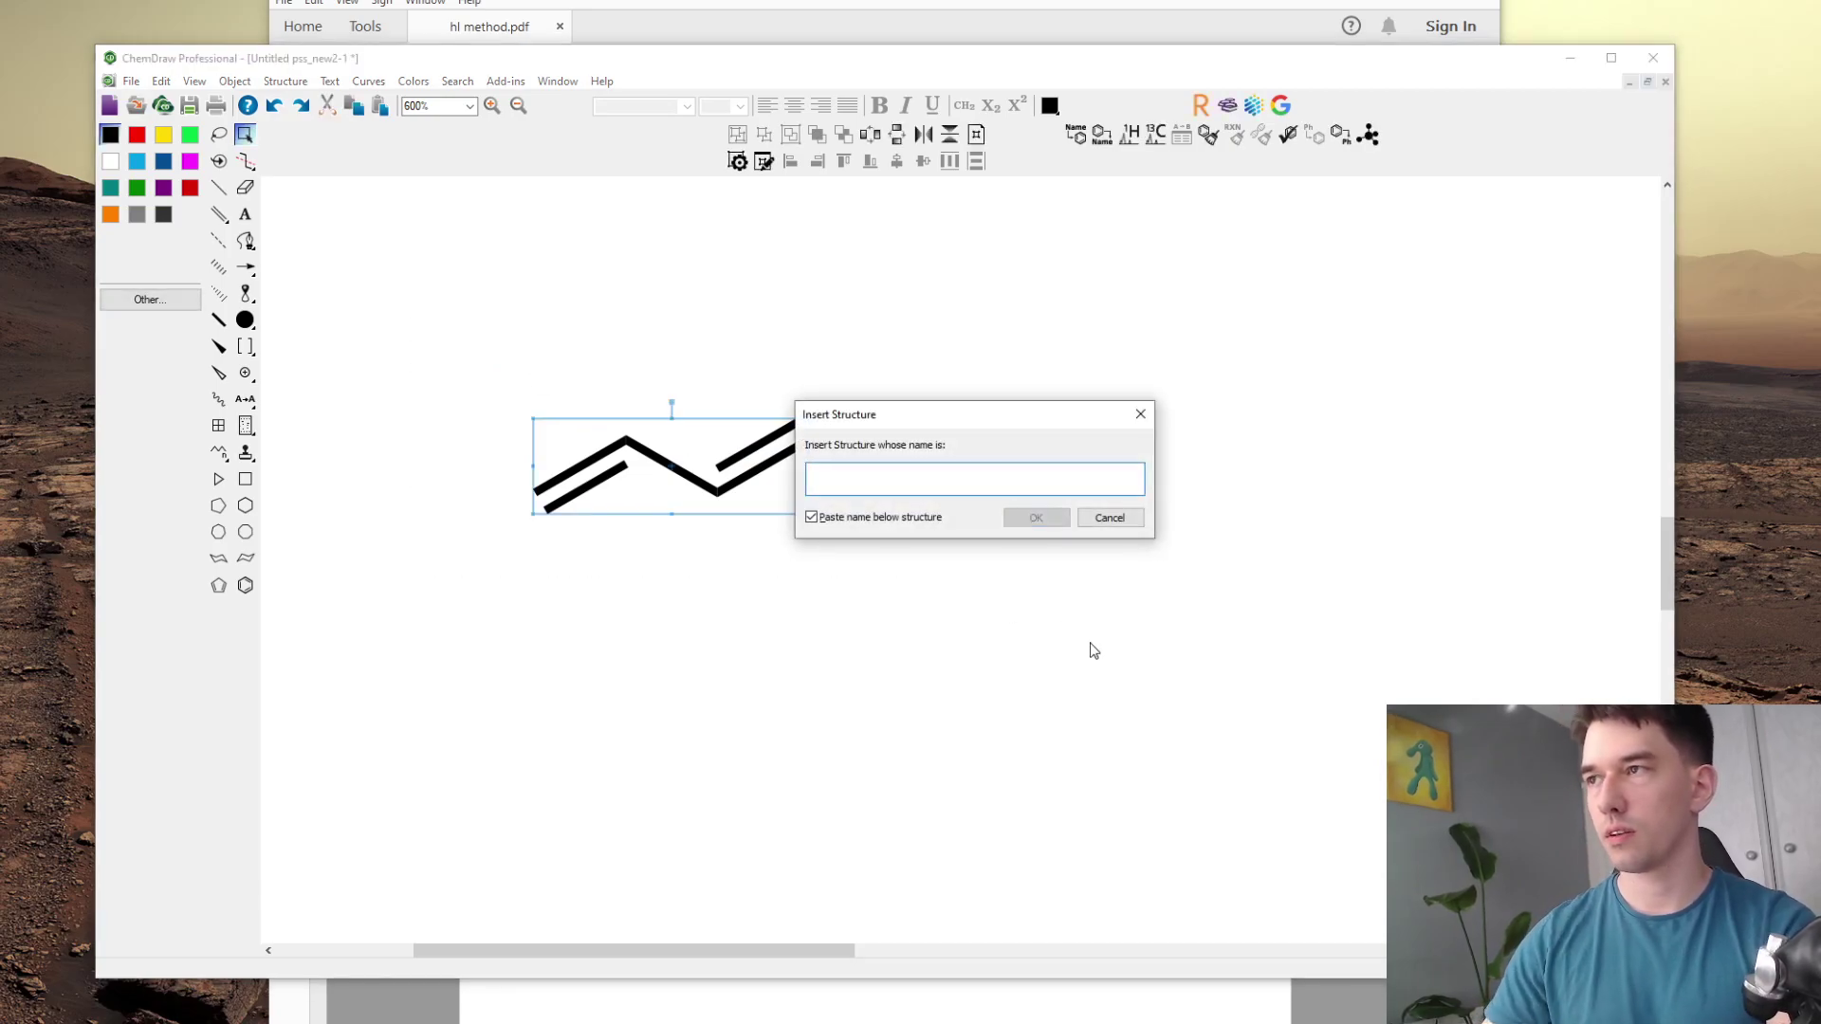
click(1108, 520)
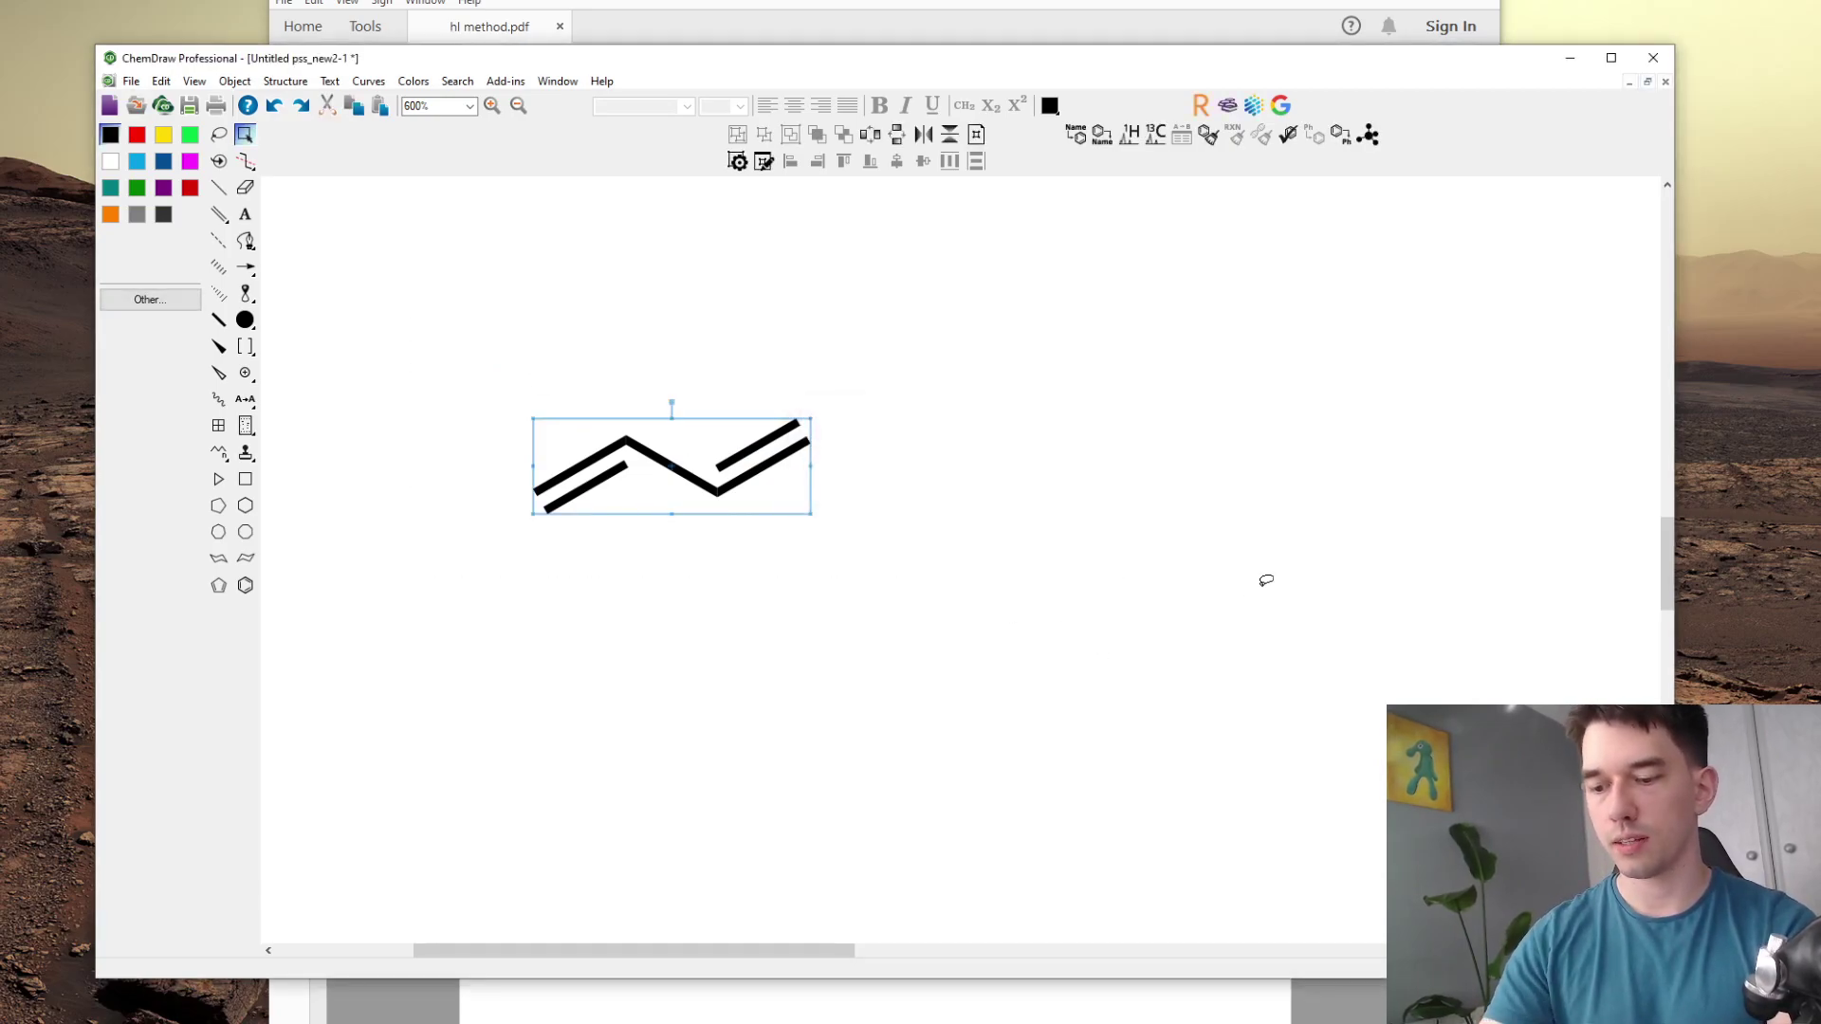
key(ctrl+alt+shift+n)
click(1099, 631)
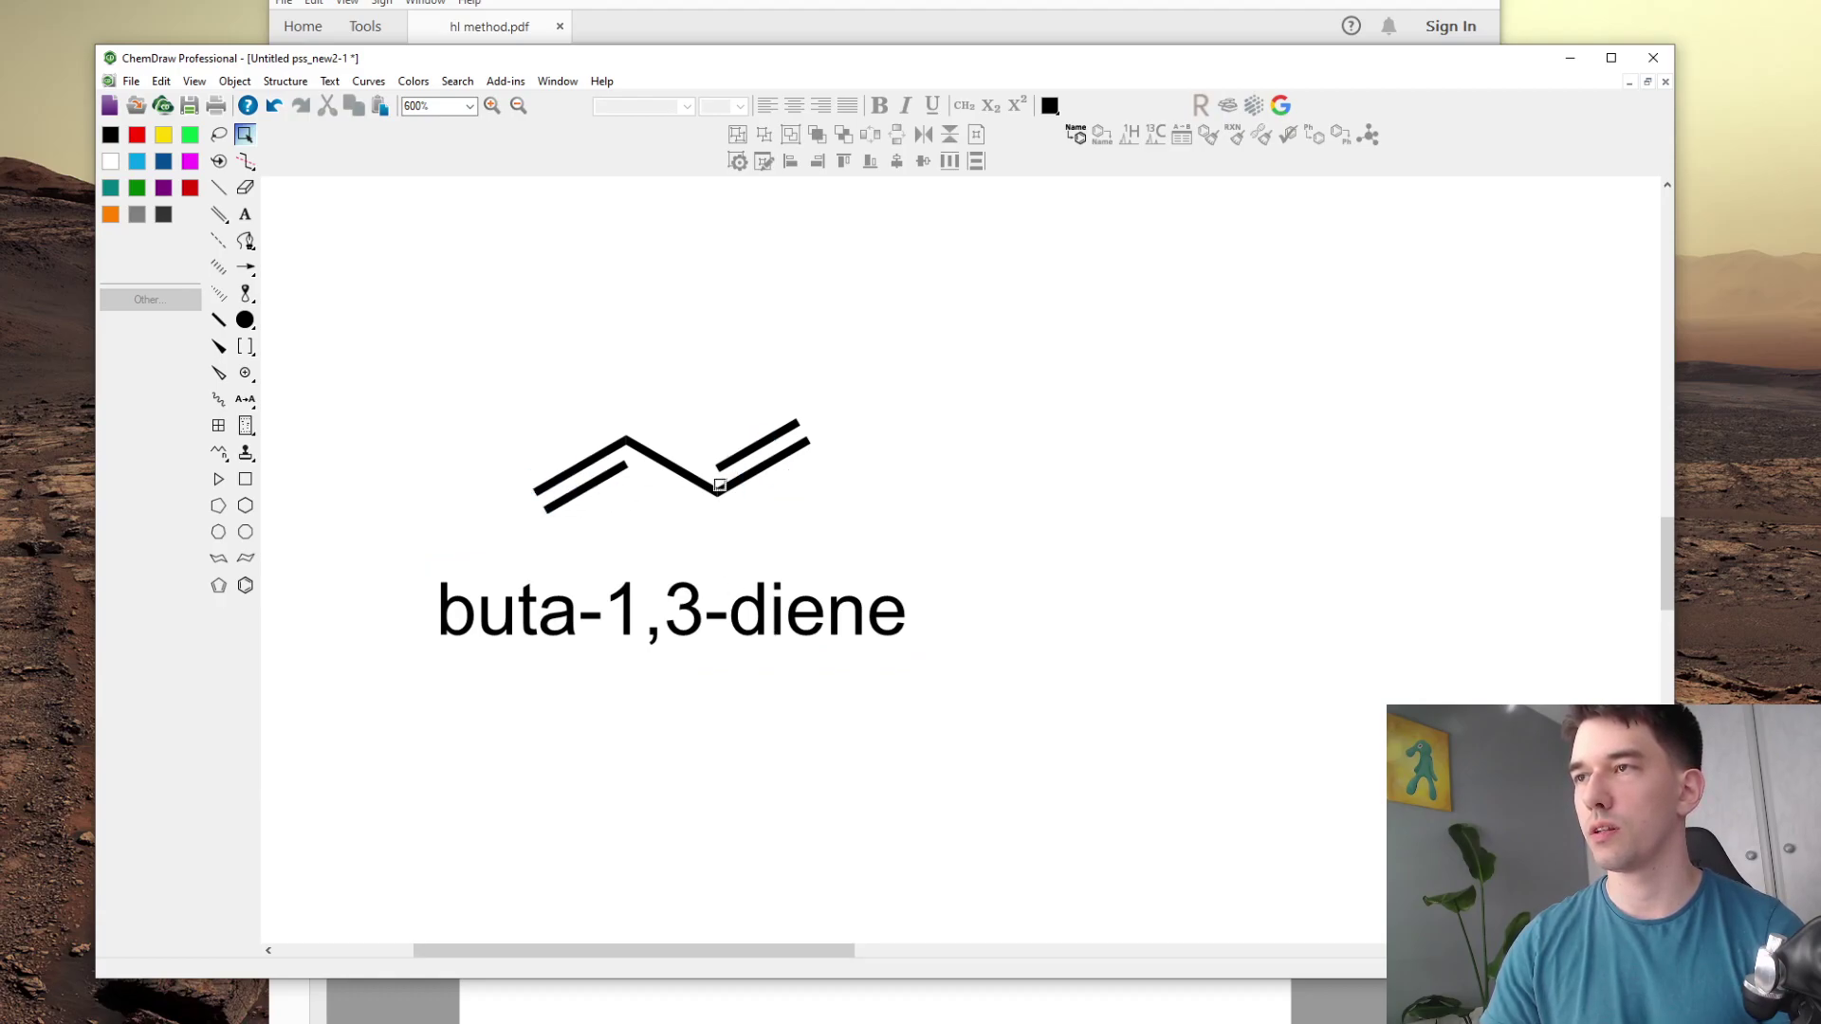
- Minimise ChemDraw and examine the PDF's instruction 2, its Orca input coordinates and the HOMO and LUMO images
click(1570, 58)
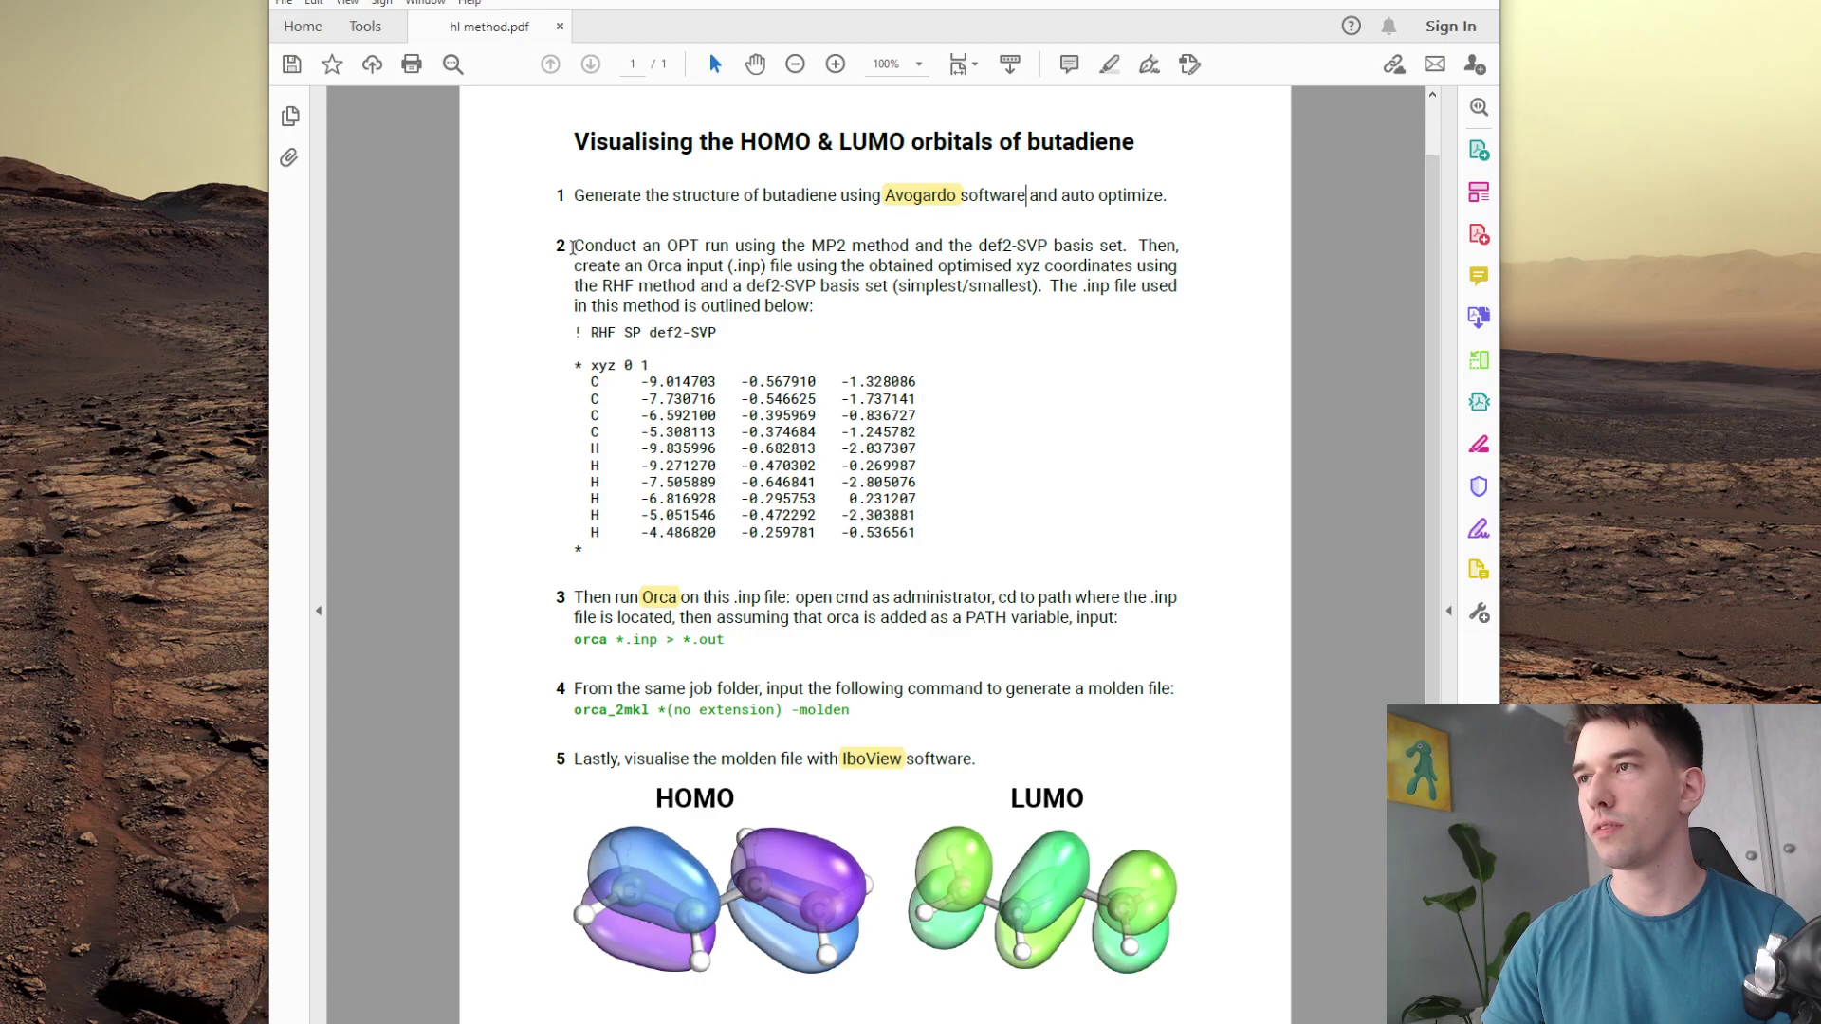
drag(572, 246, 863, 515)
click(861, 513)
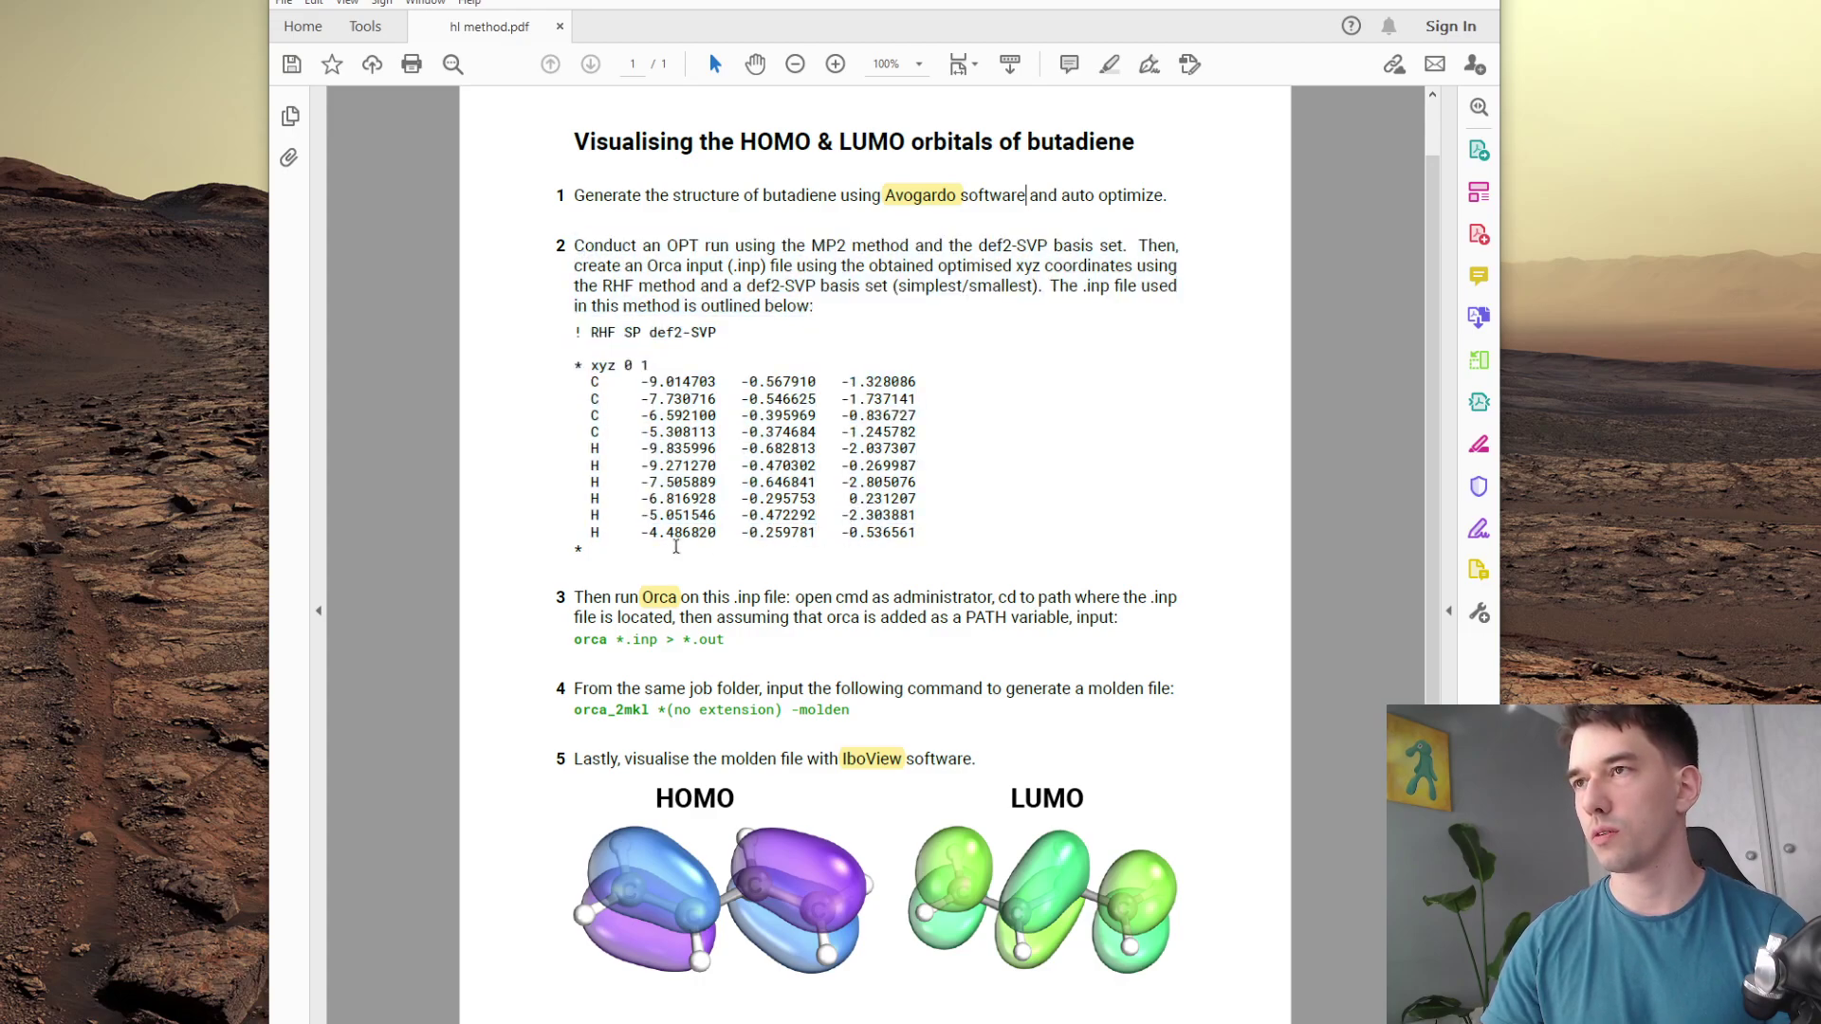
drag(641, 557, 574, 334)
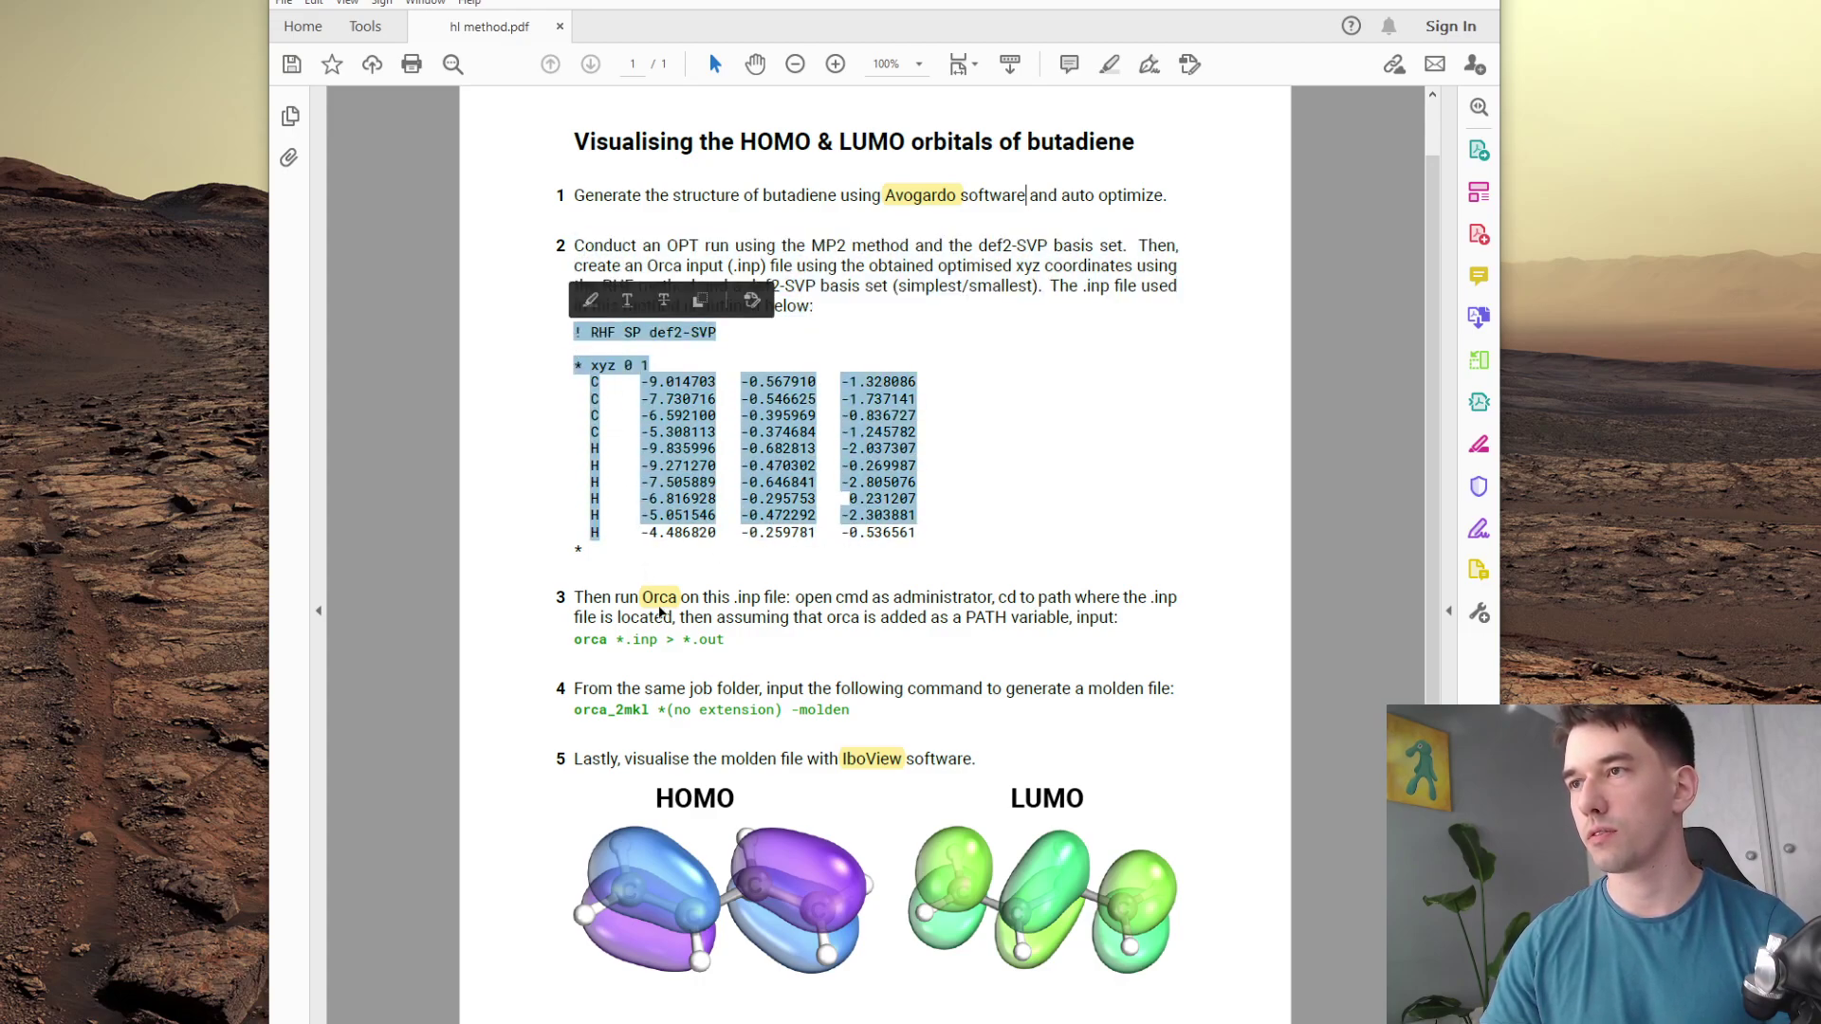
click(736, 533)
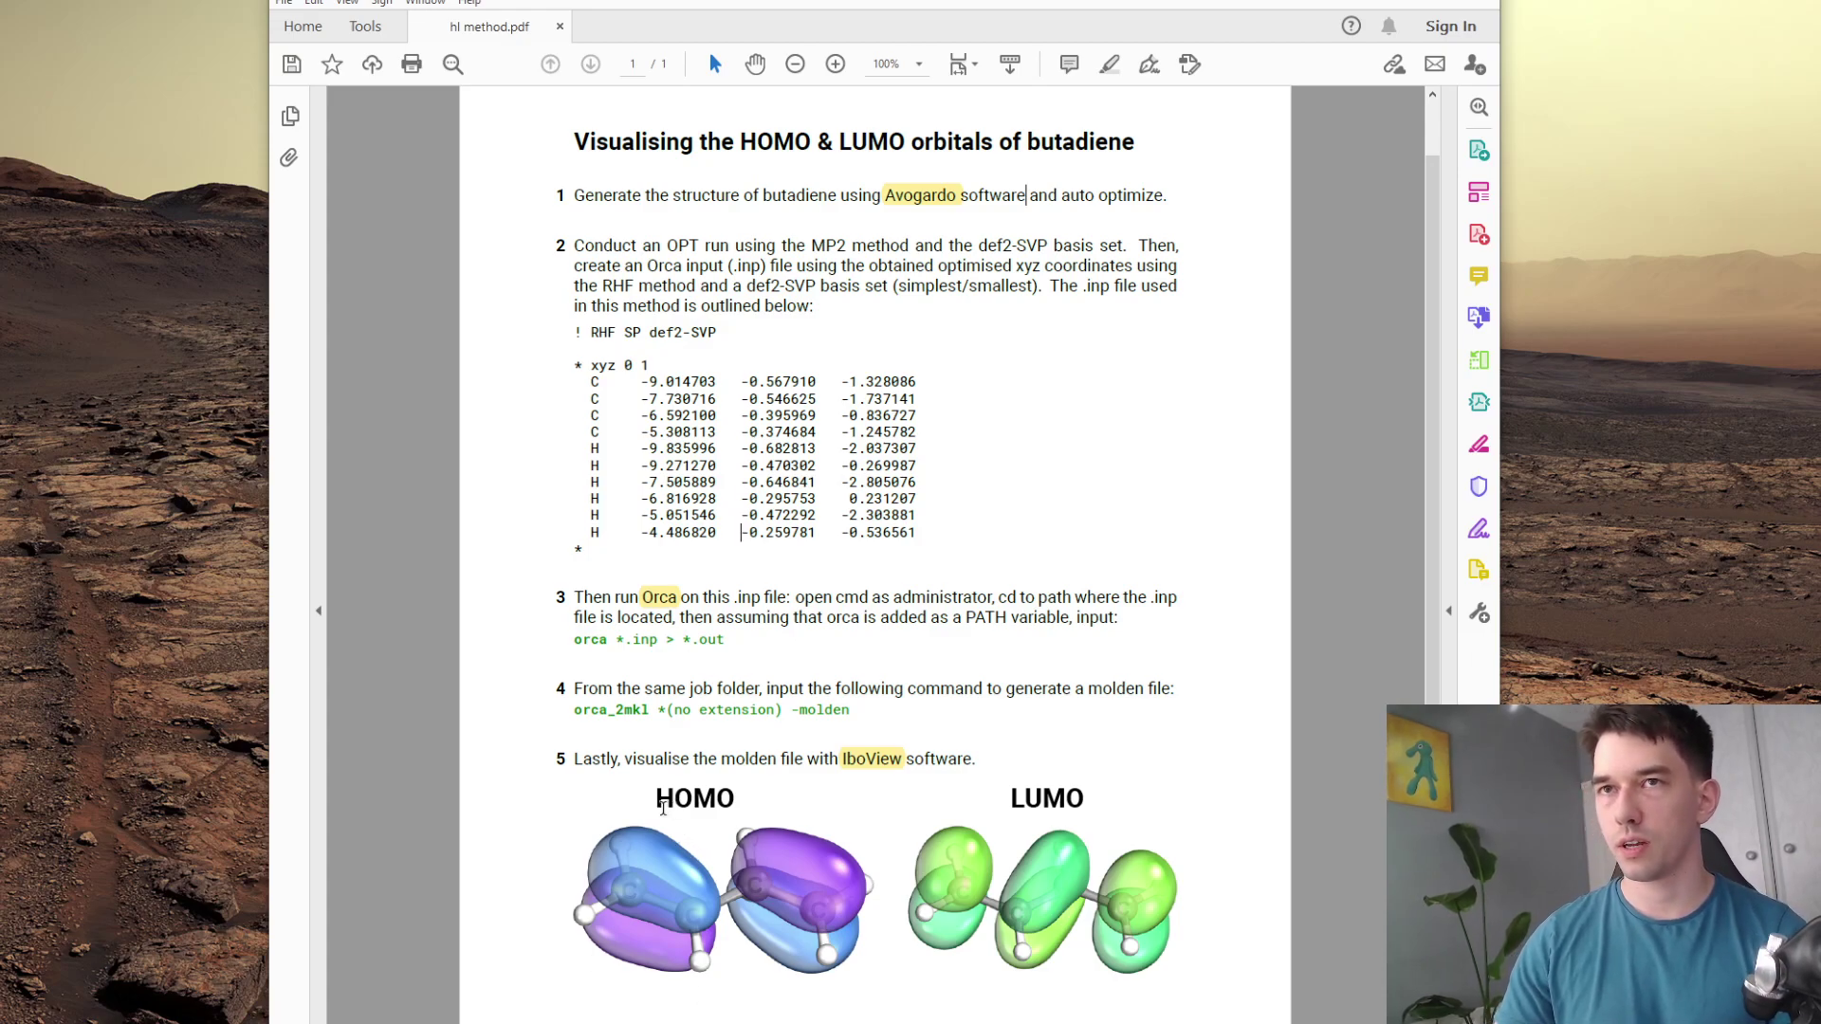
drag(656, 800, 733, 800)
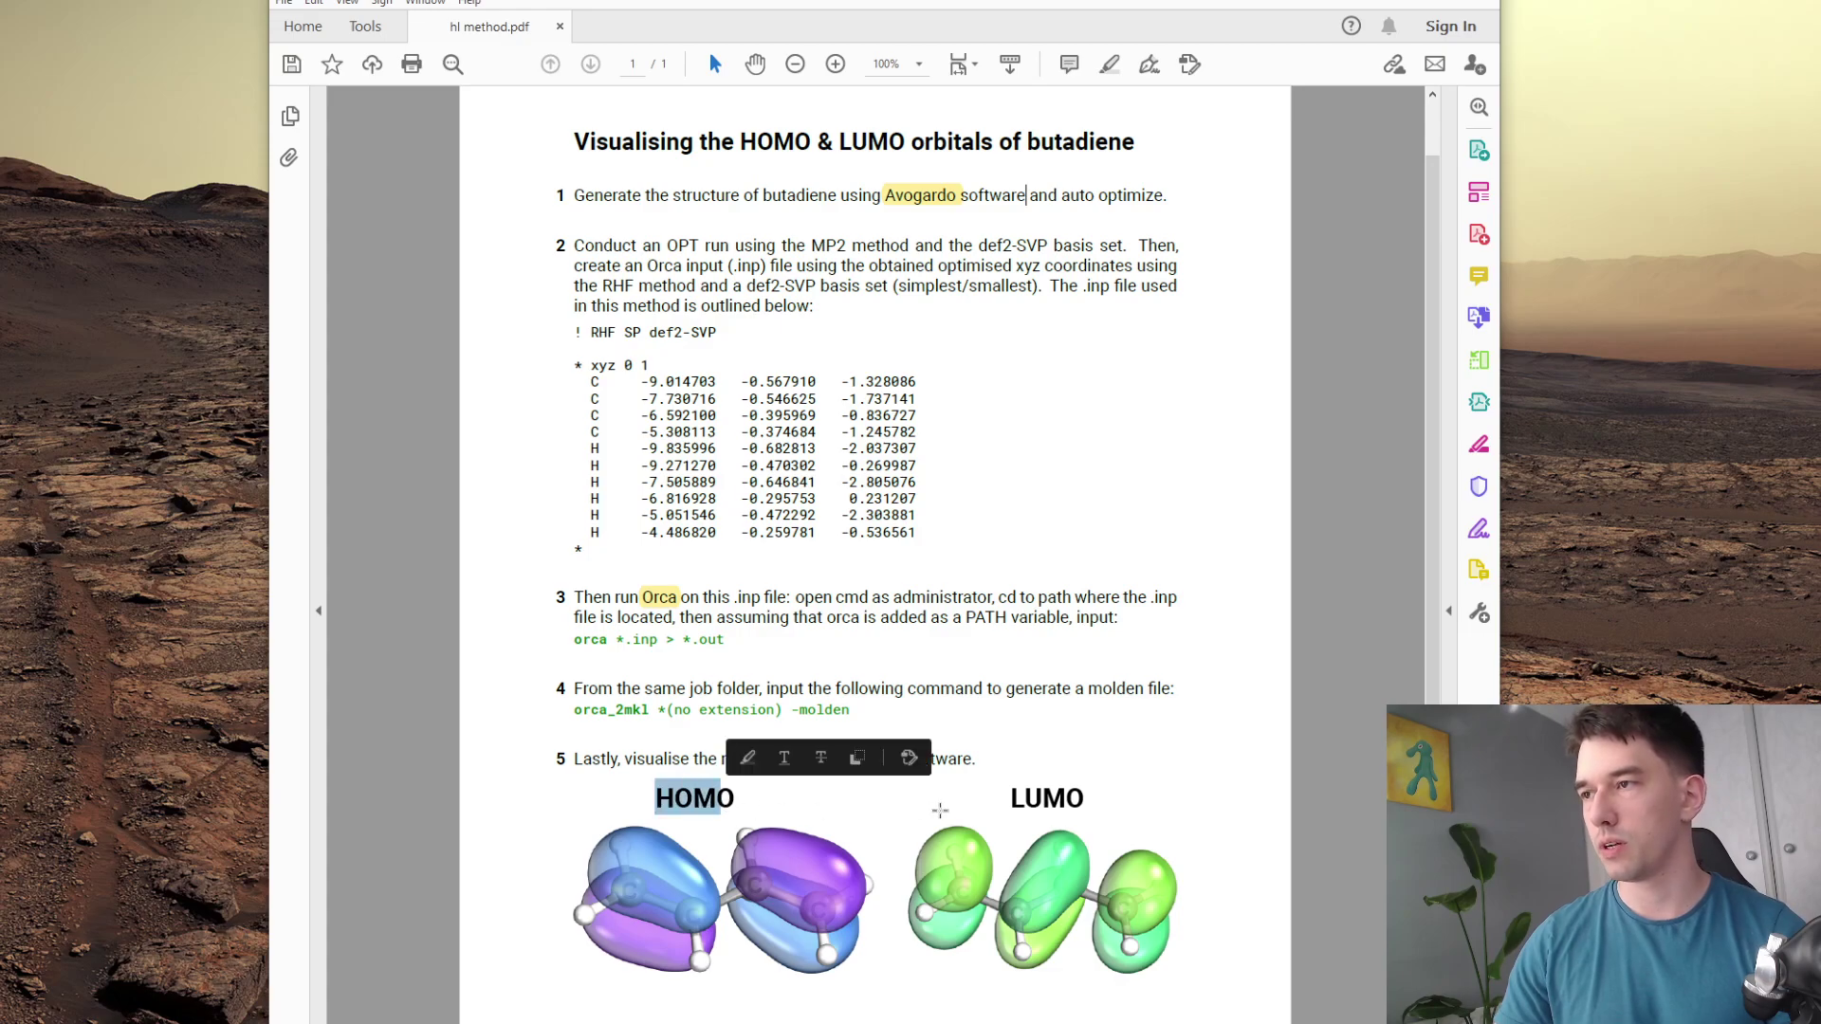
drag(1011, 799, 1084, 798)
click(1043, 892)
key(Escape)
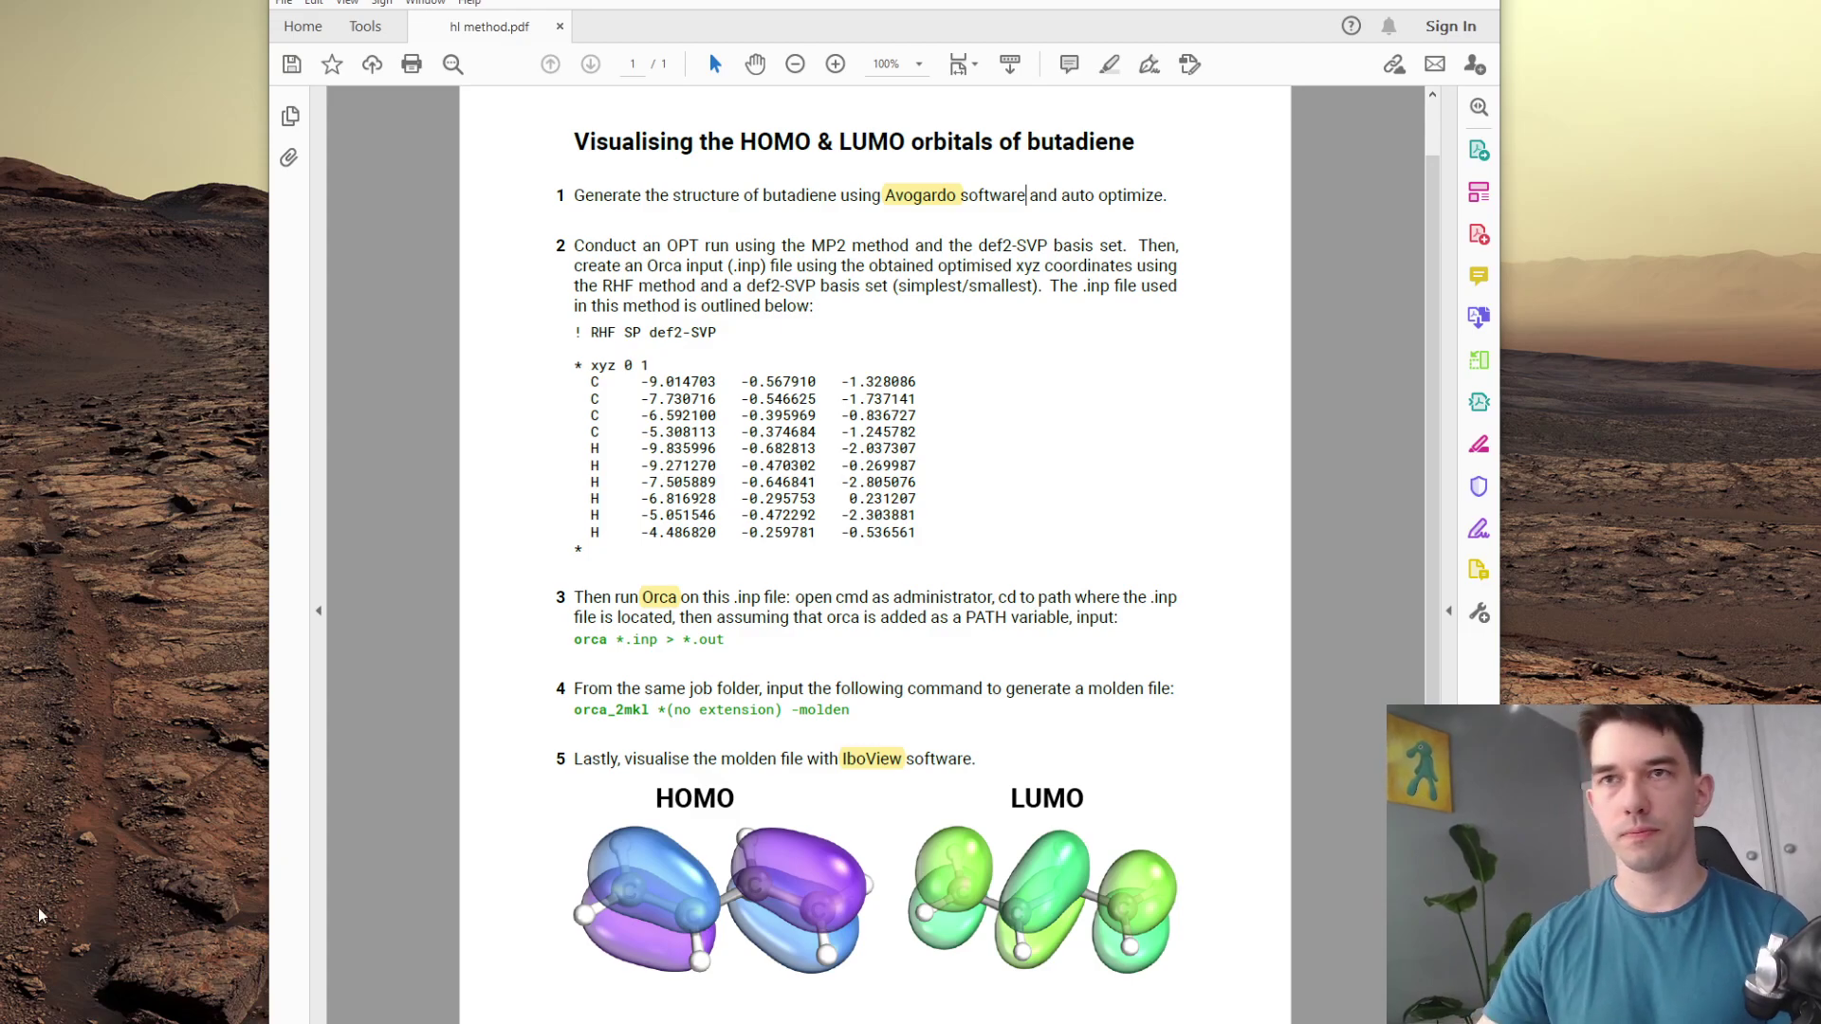
- Switch to Avogadro, enlarge its window and move it towards the upper part of the desktop
key(alt+Tab)
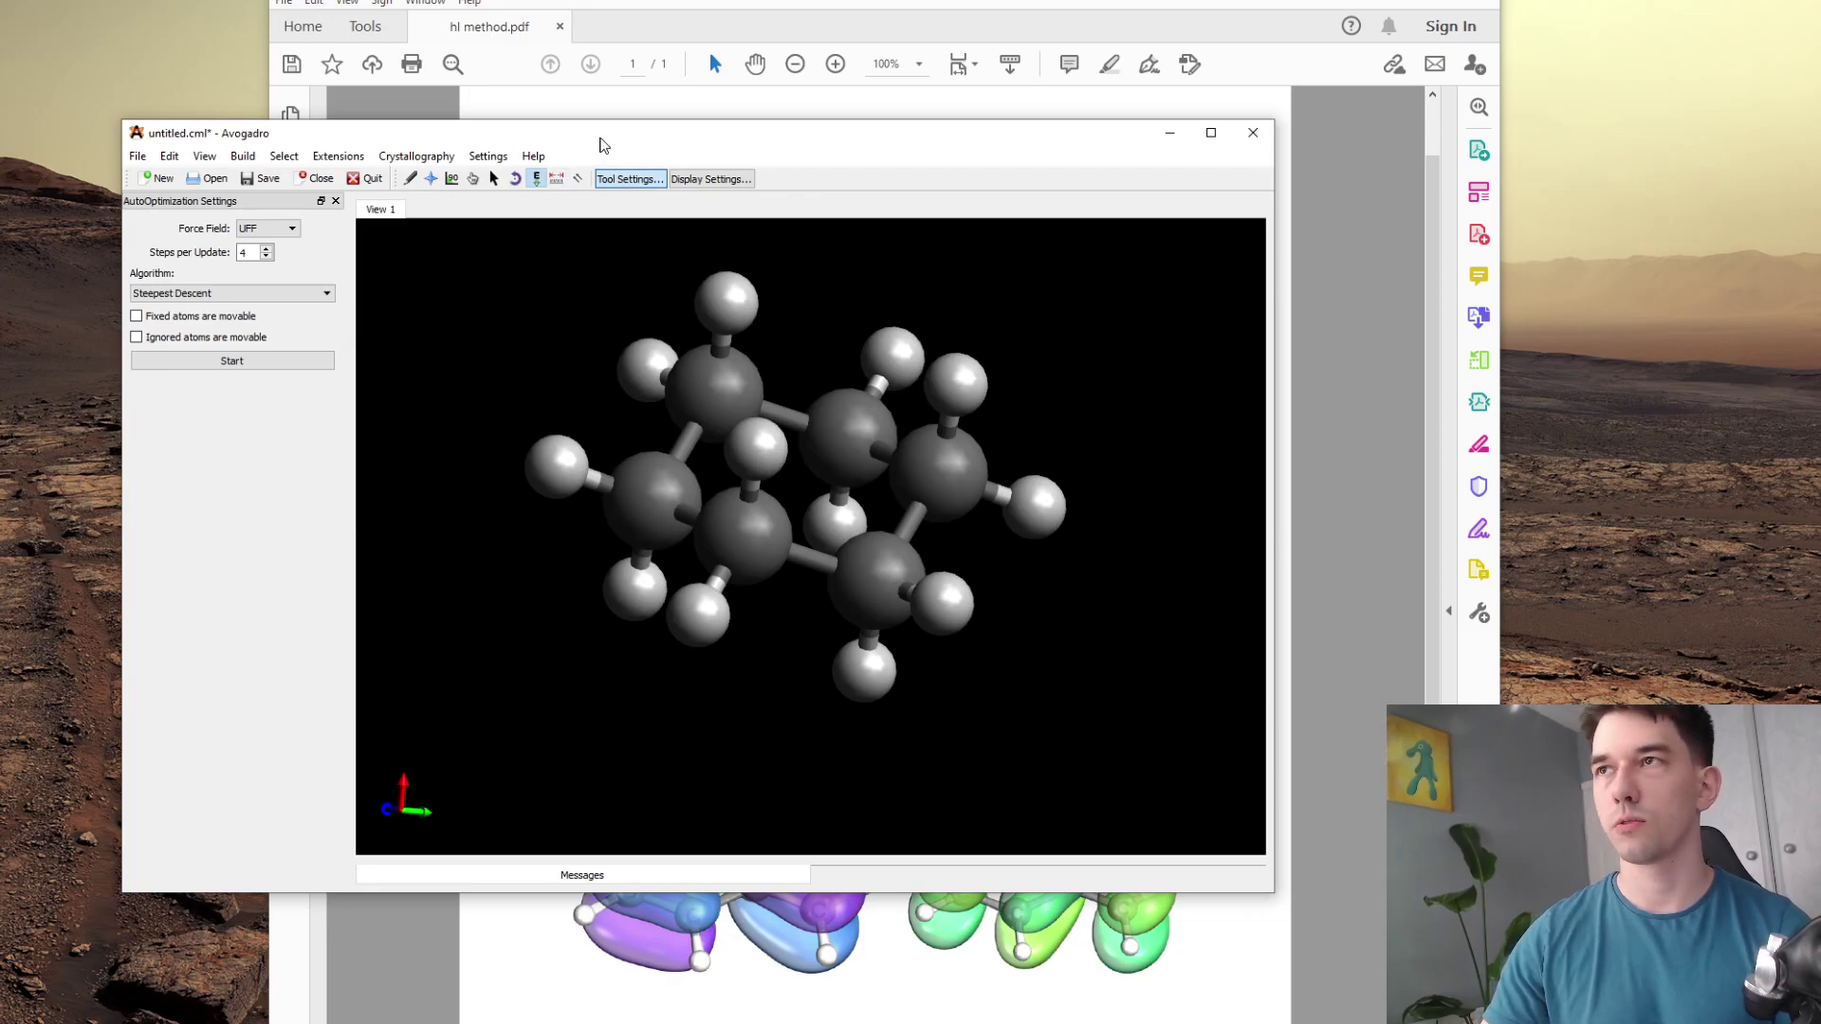
drag(599, 144, 594, 86)
drag(1255, 819, 1472, 978)
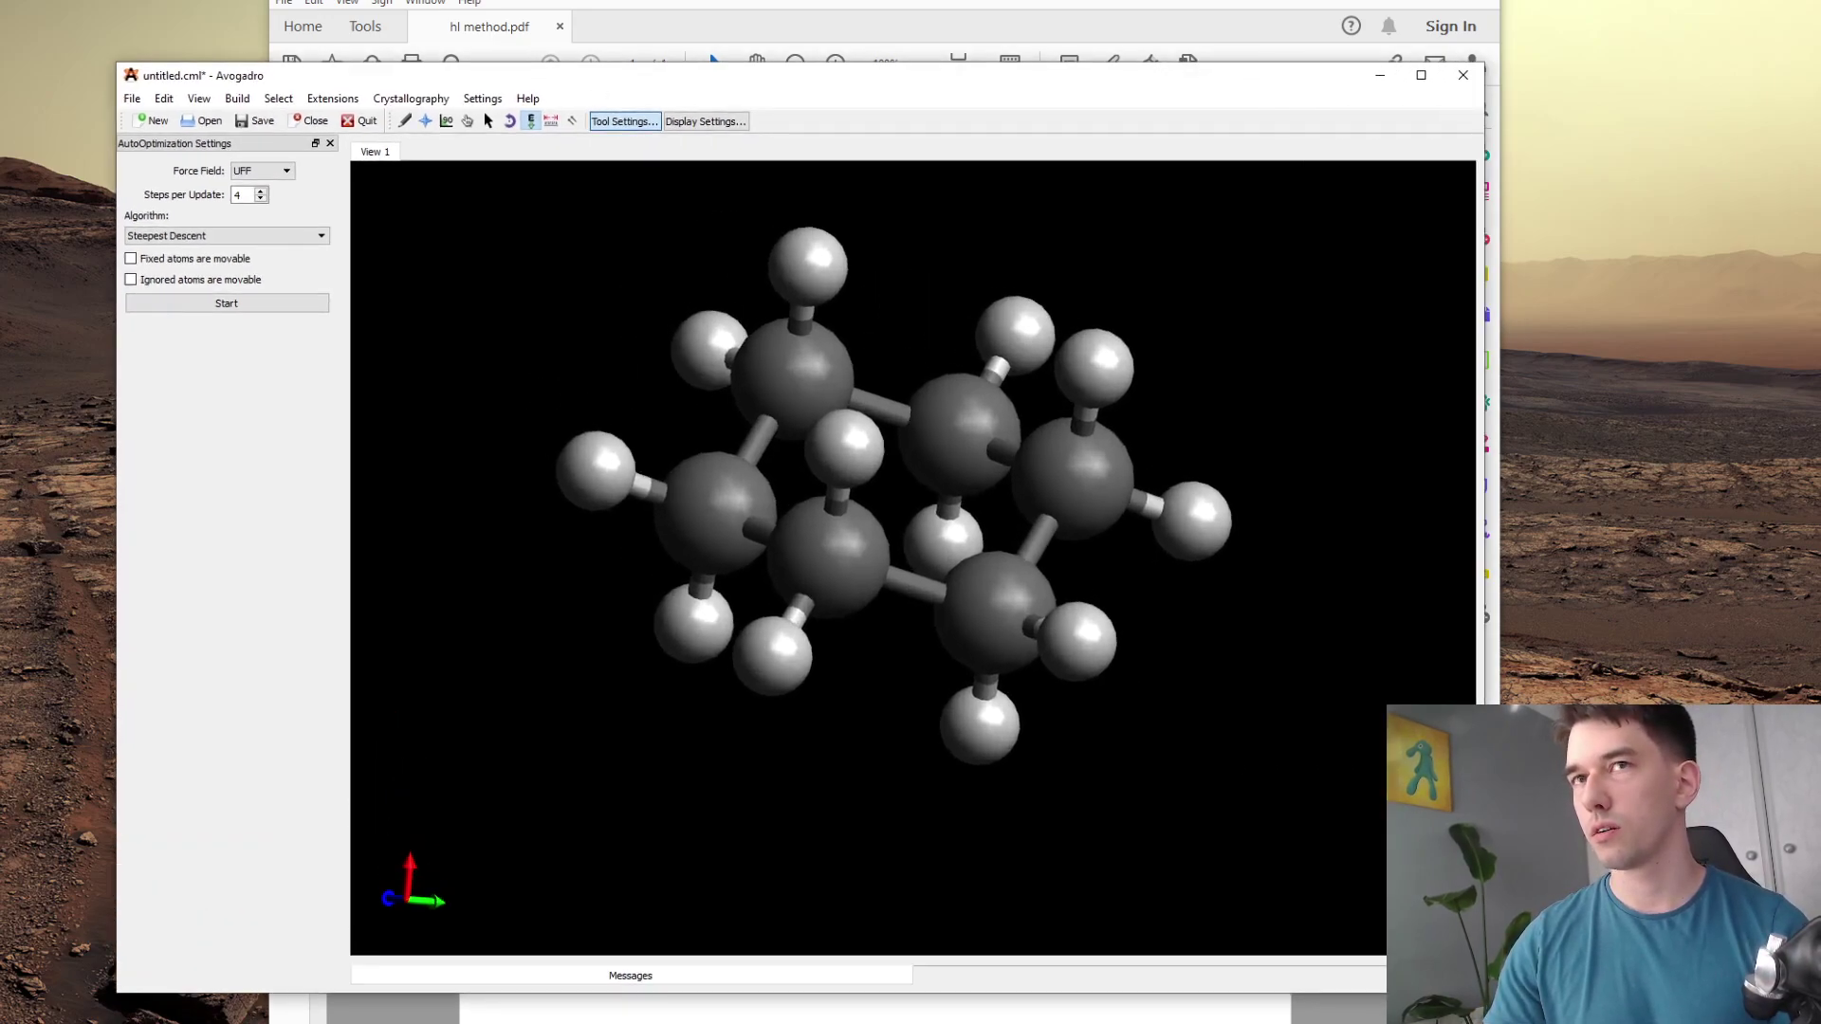
drag(771, 92, 744, 70)
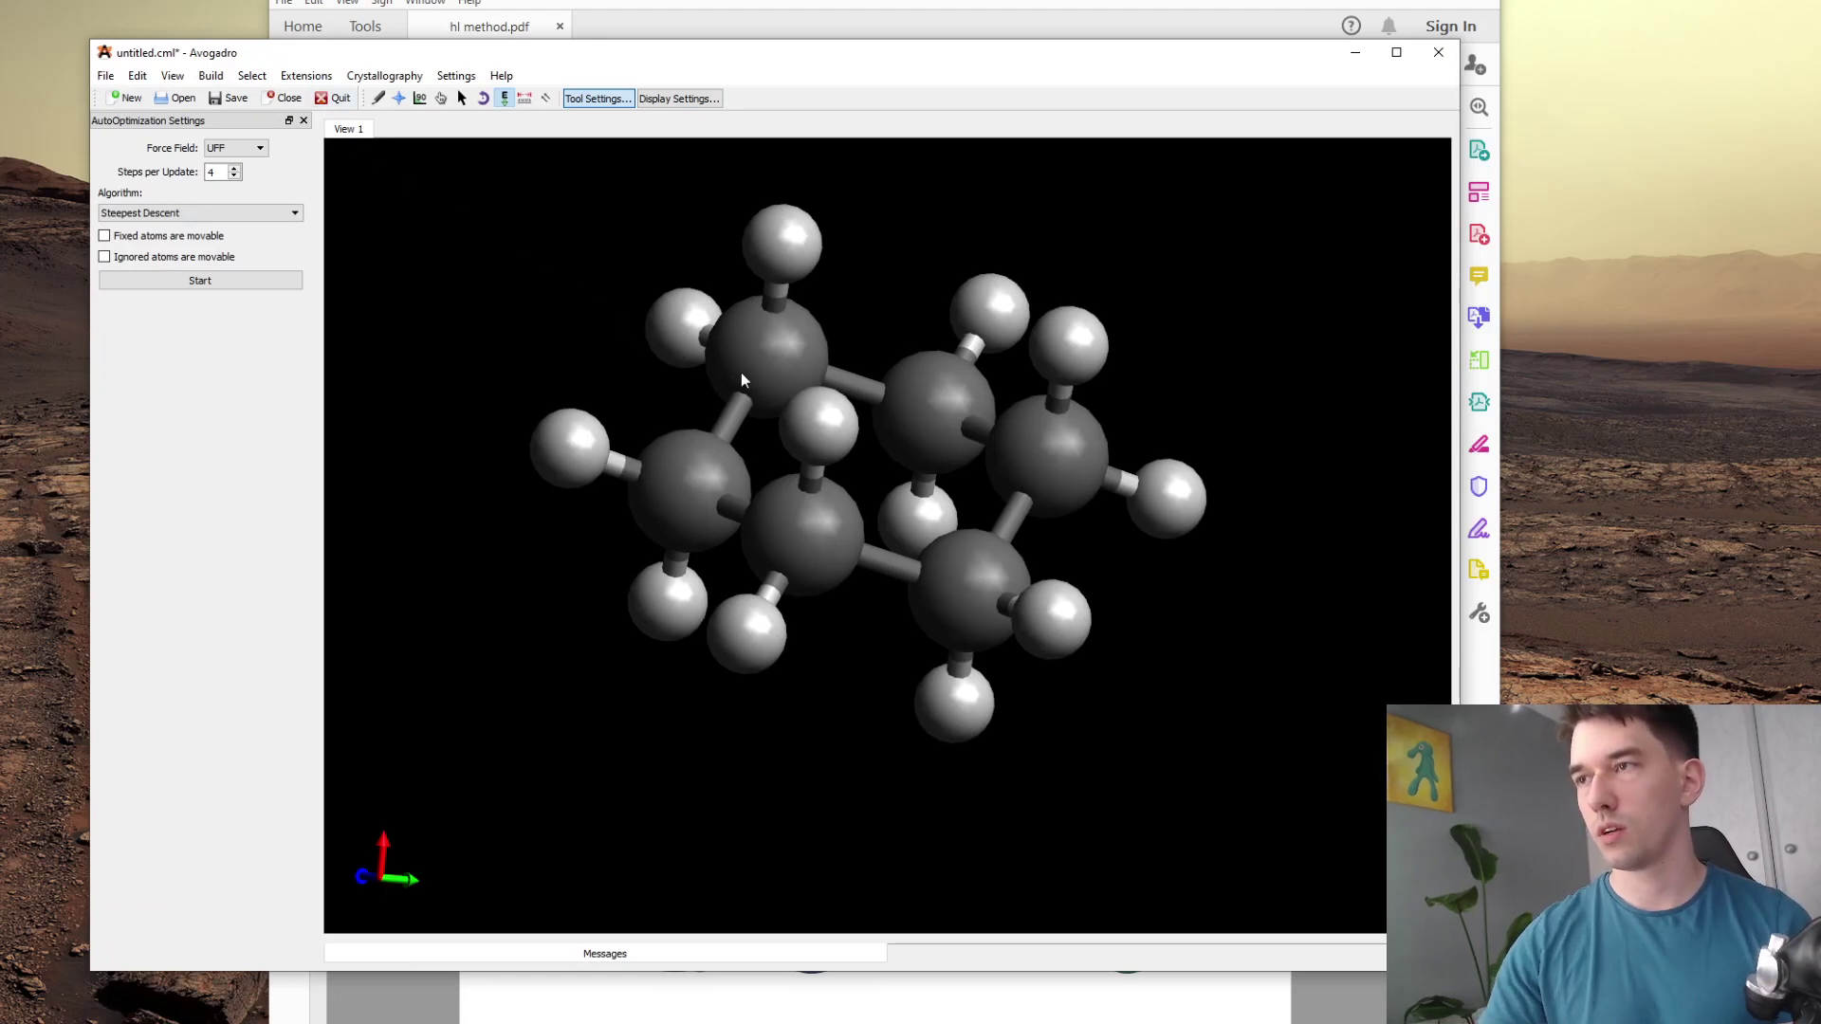
- Clear the existing ring molecule and draw a zigzag chain of four single-bonded carbons with adjusted hydrogens
click(377, 97)
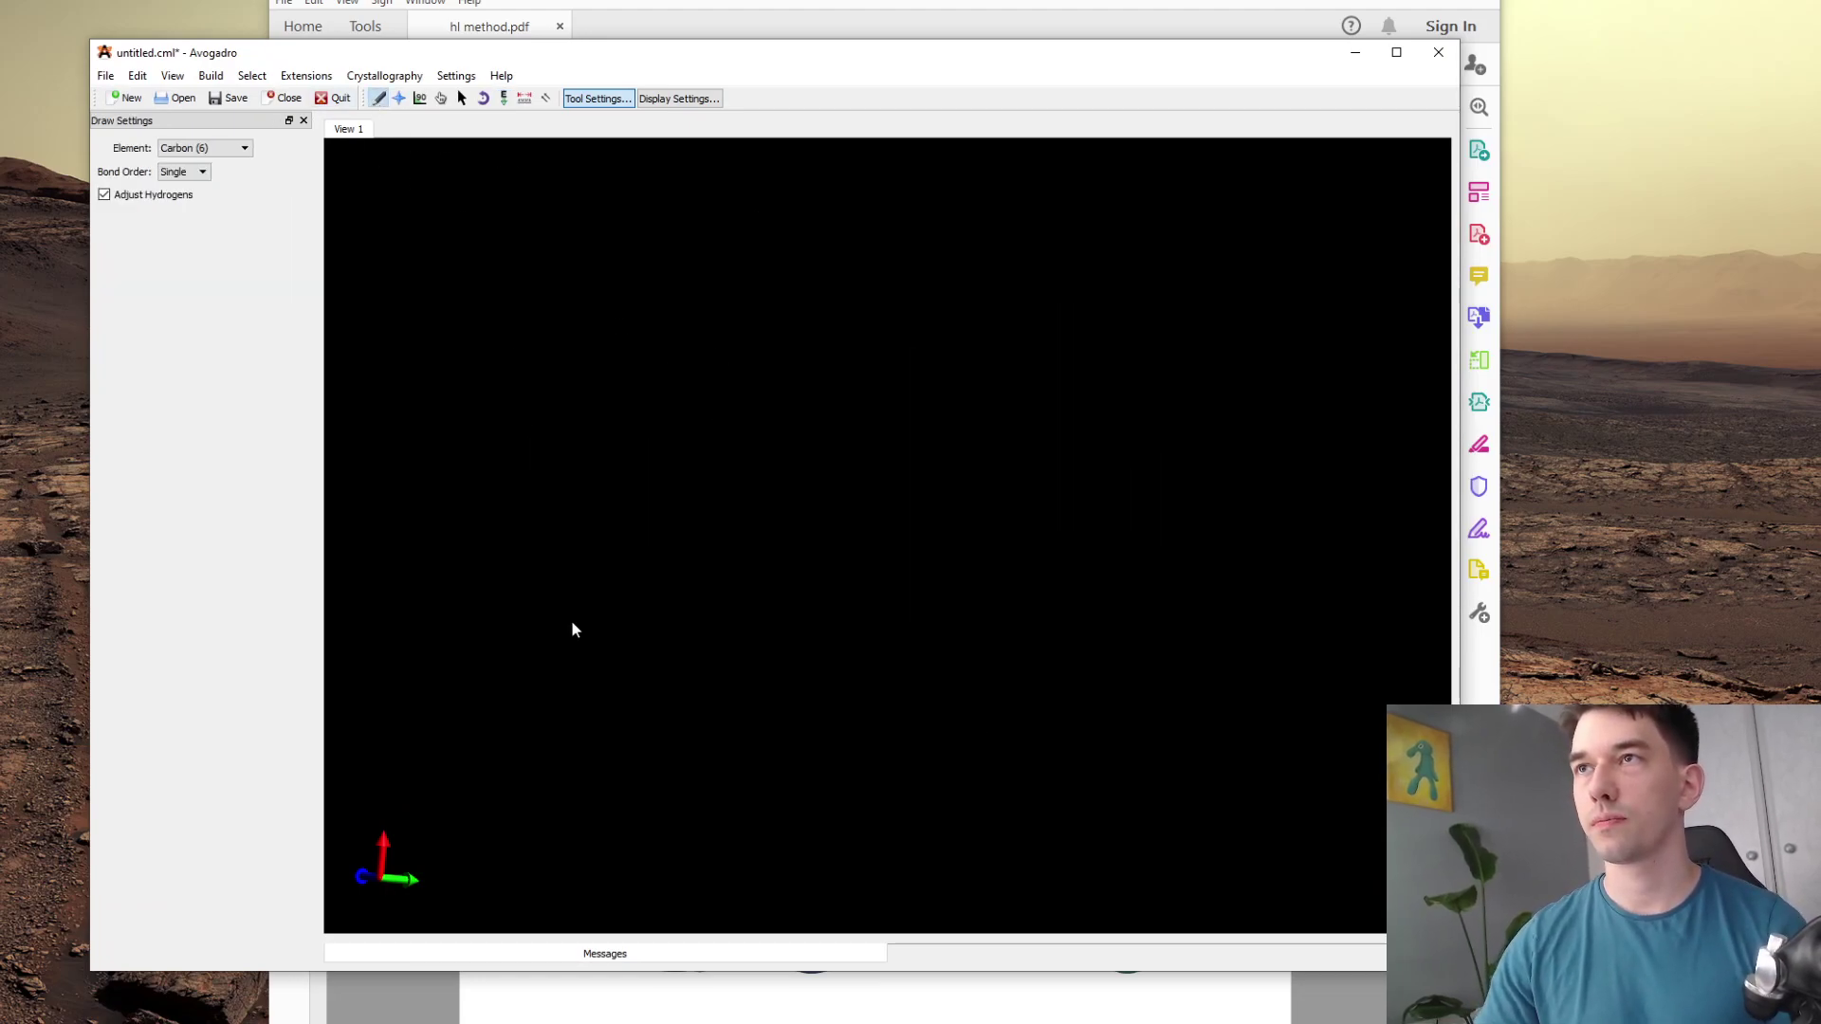
click(579, 569)
drag(585, 532, 1065, 357)
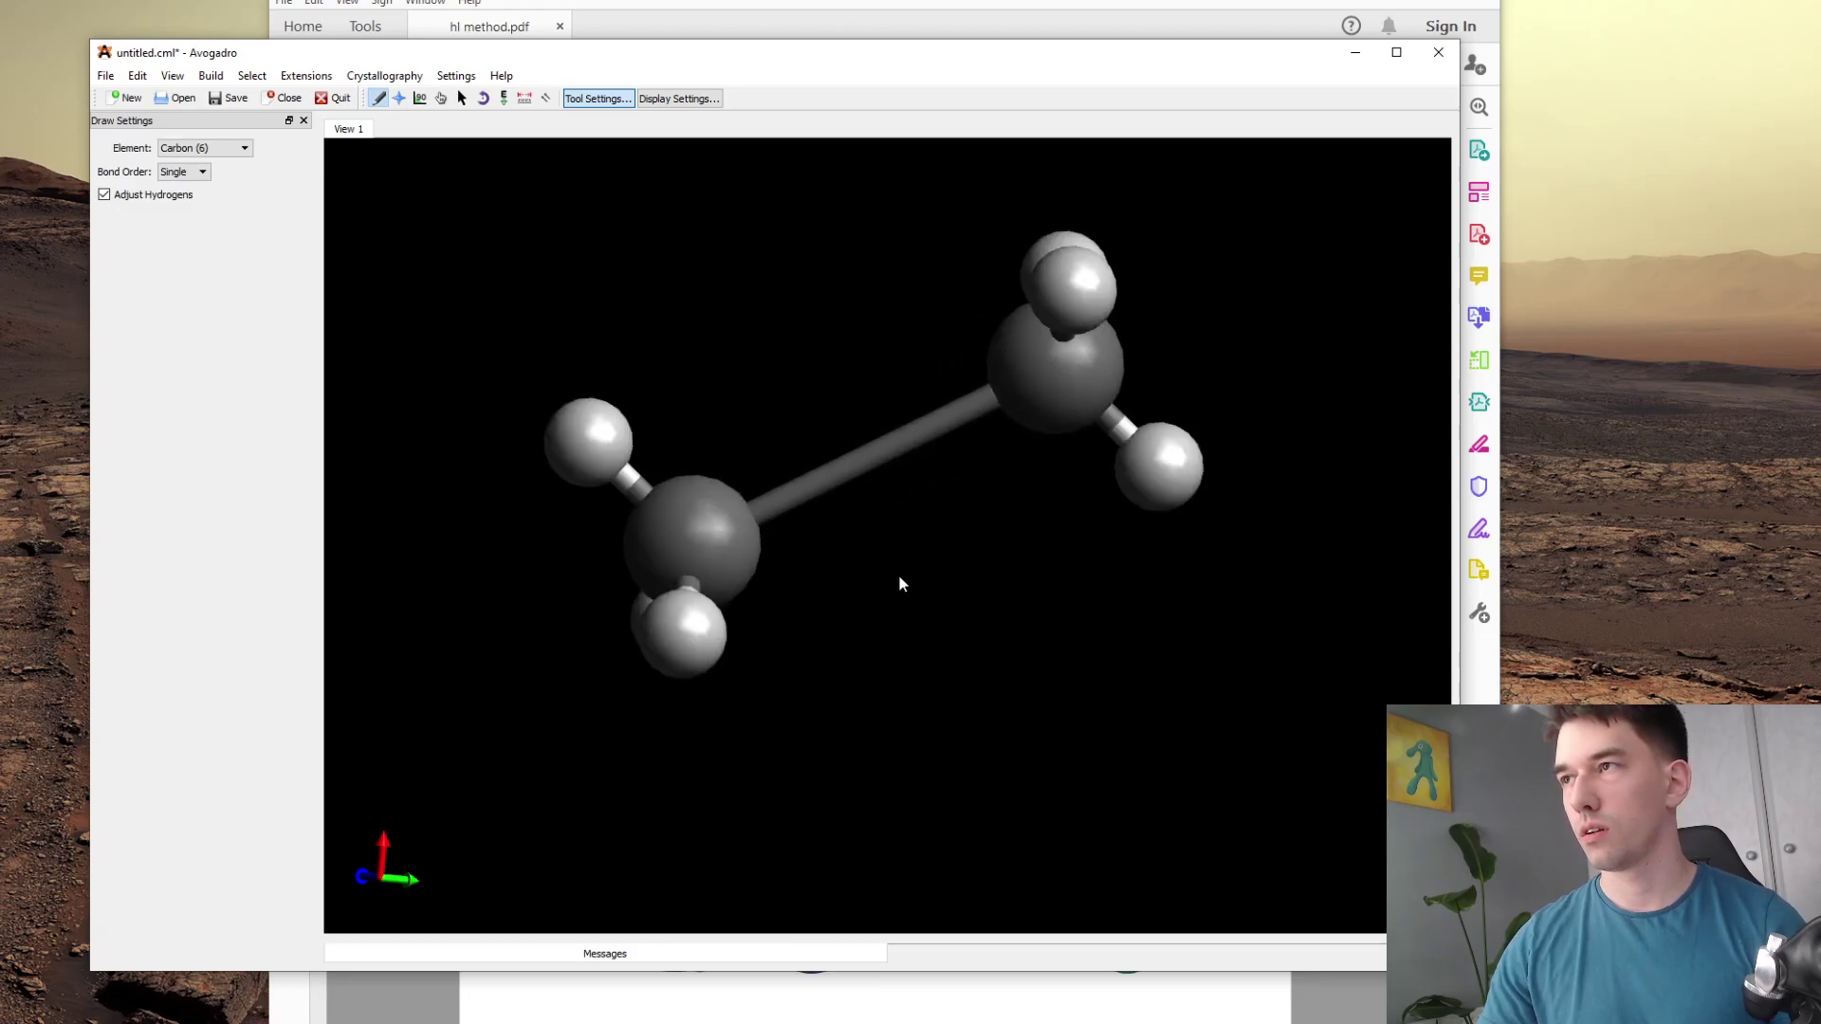
scroll(896, 577, down, 3)
drag(936, 492, 1038, 549)
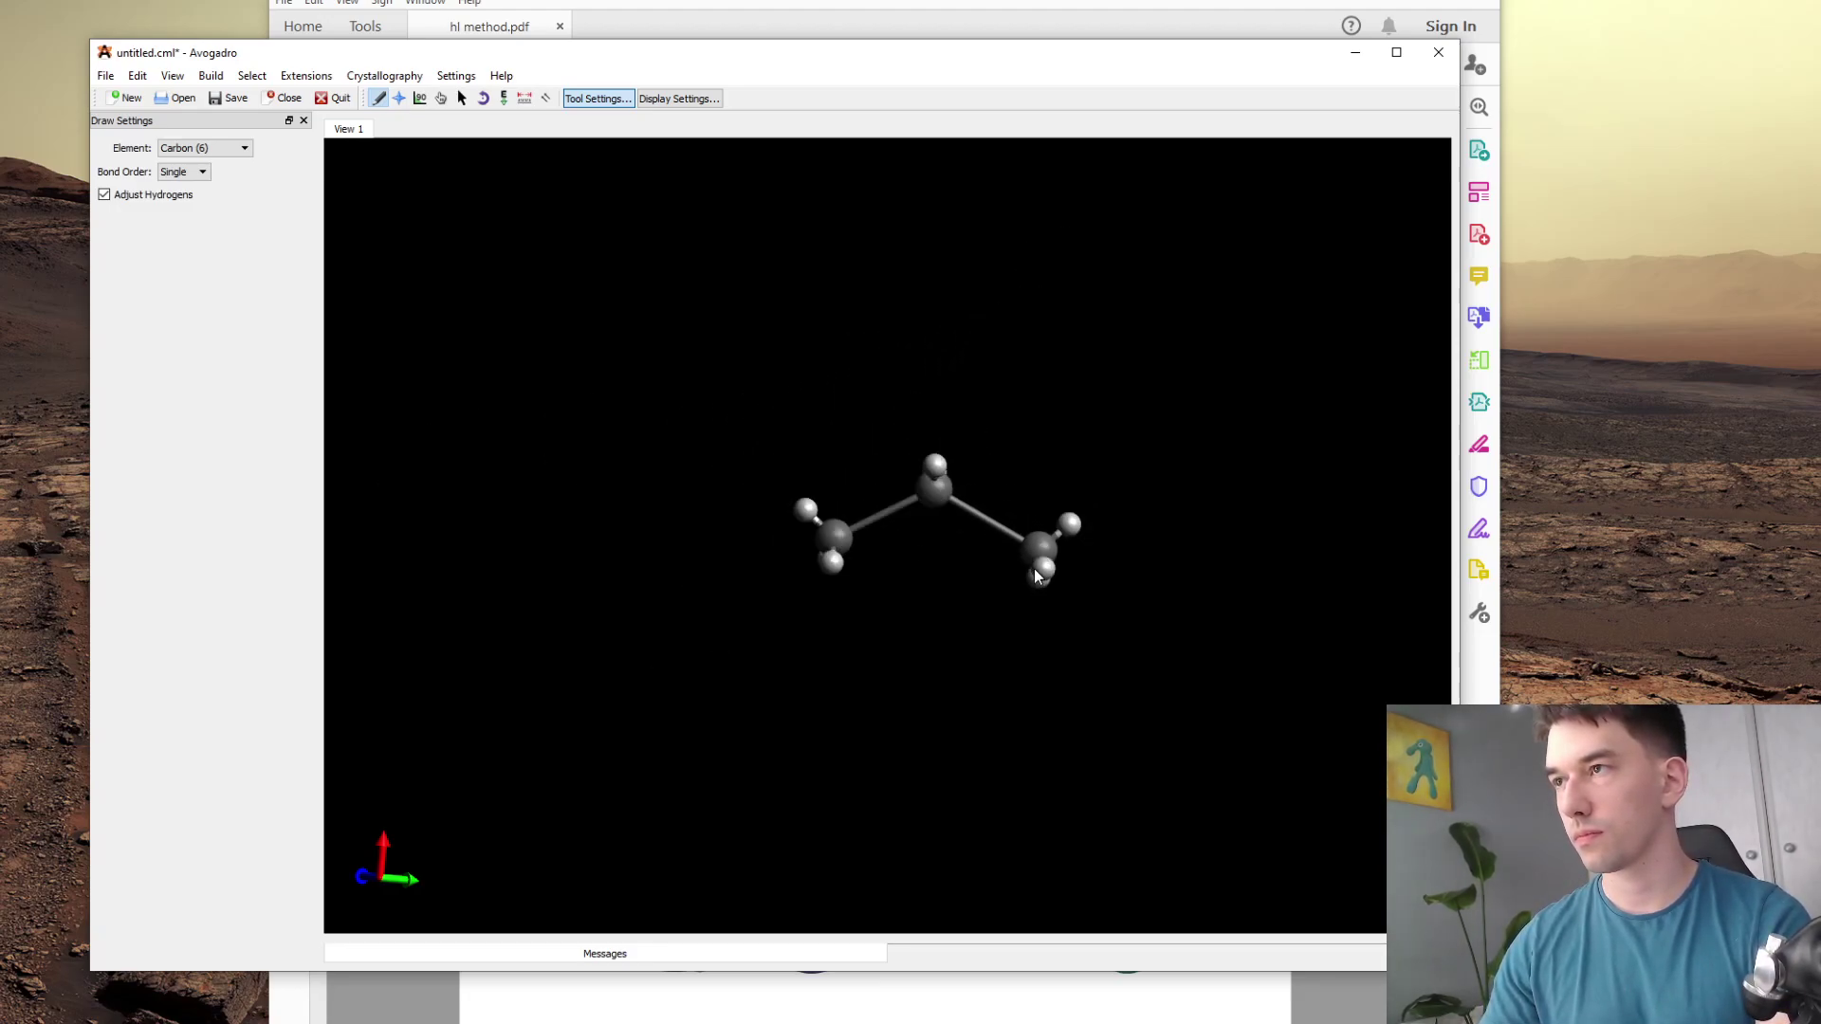
drag(1153, 511, 1153, 510)
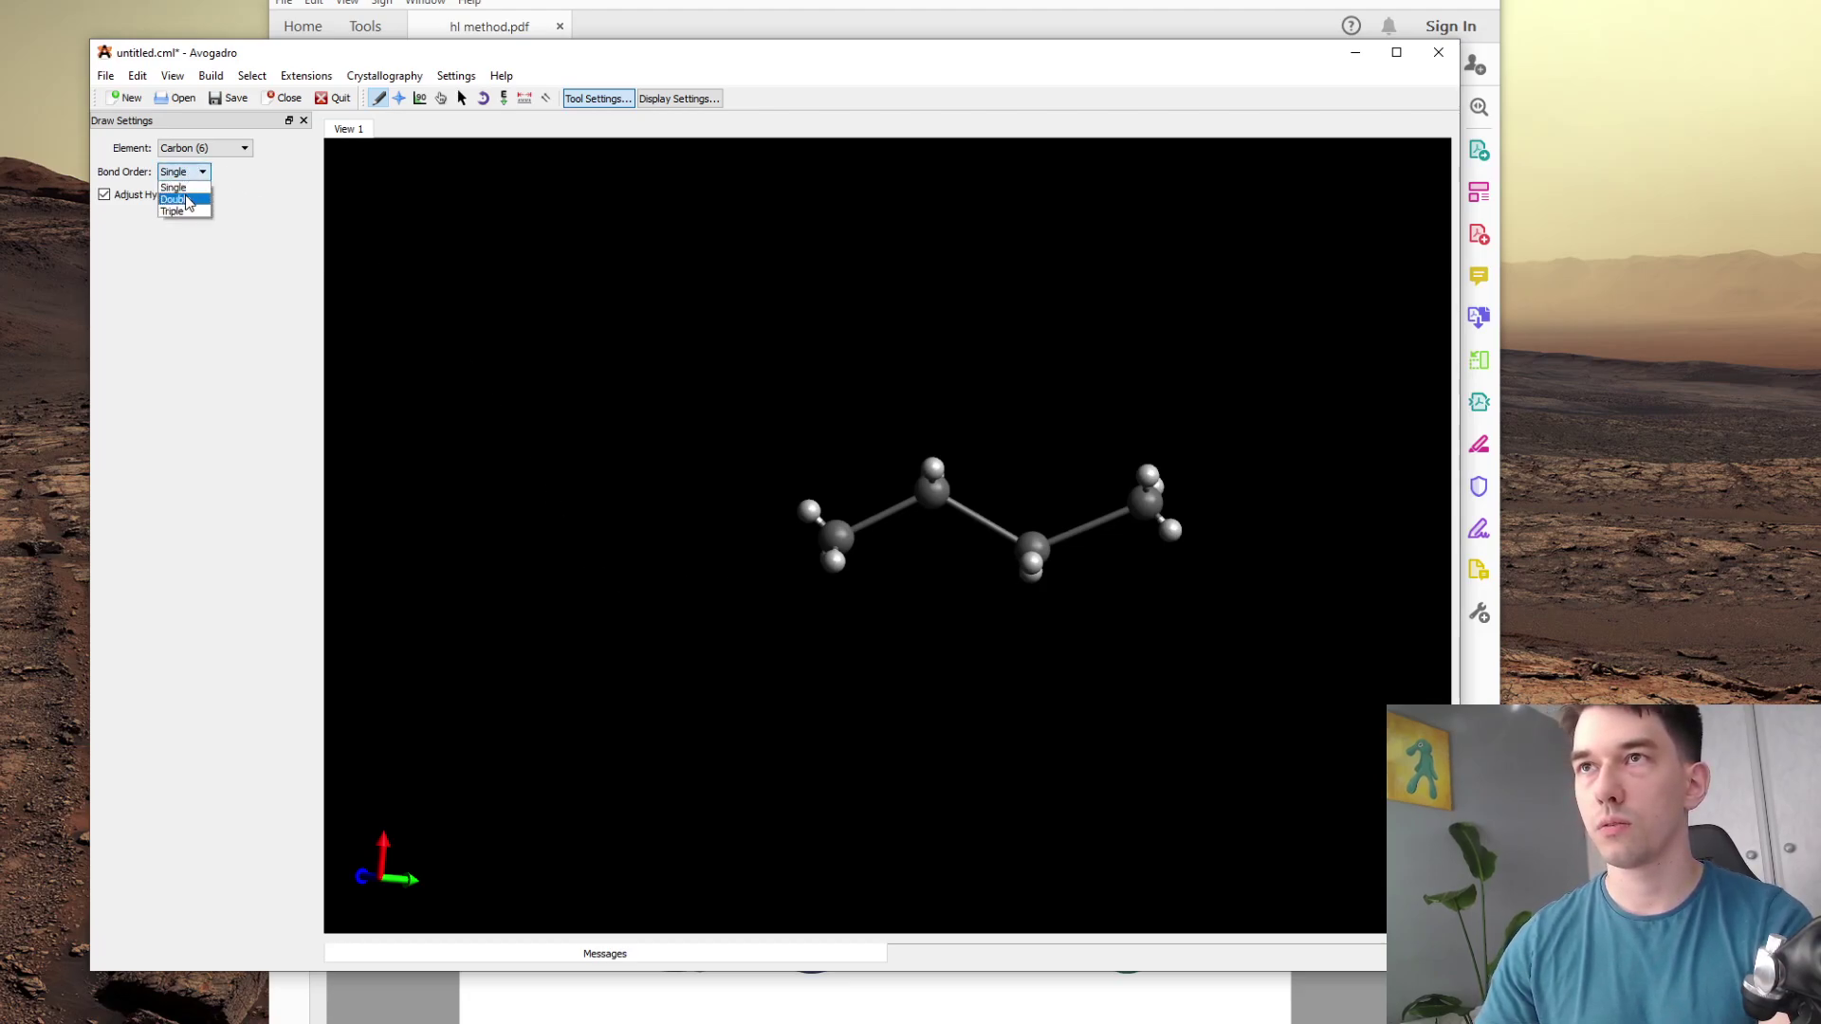
- Set the bond order to Double and convert the first and last carbon-carbon bonds to double bonds
click(177, 191)
click(883, 523)
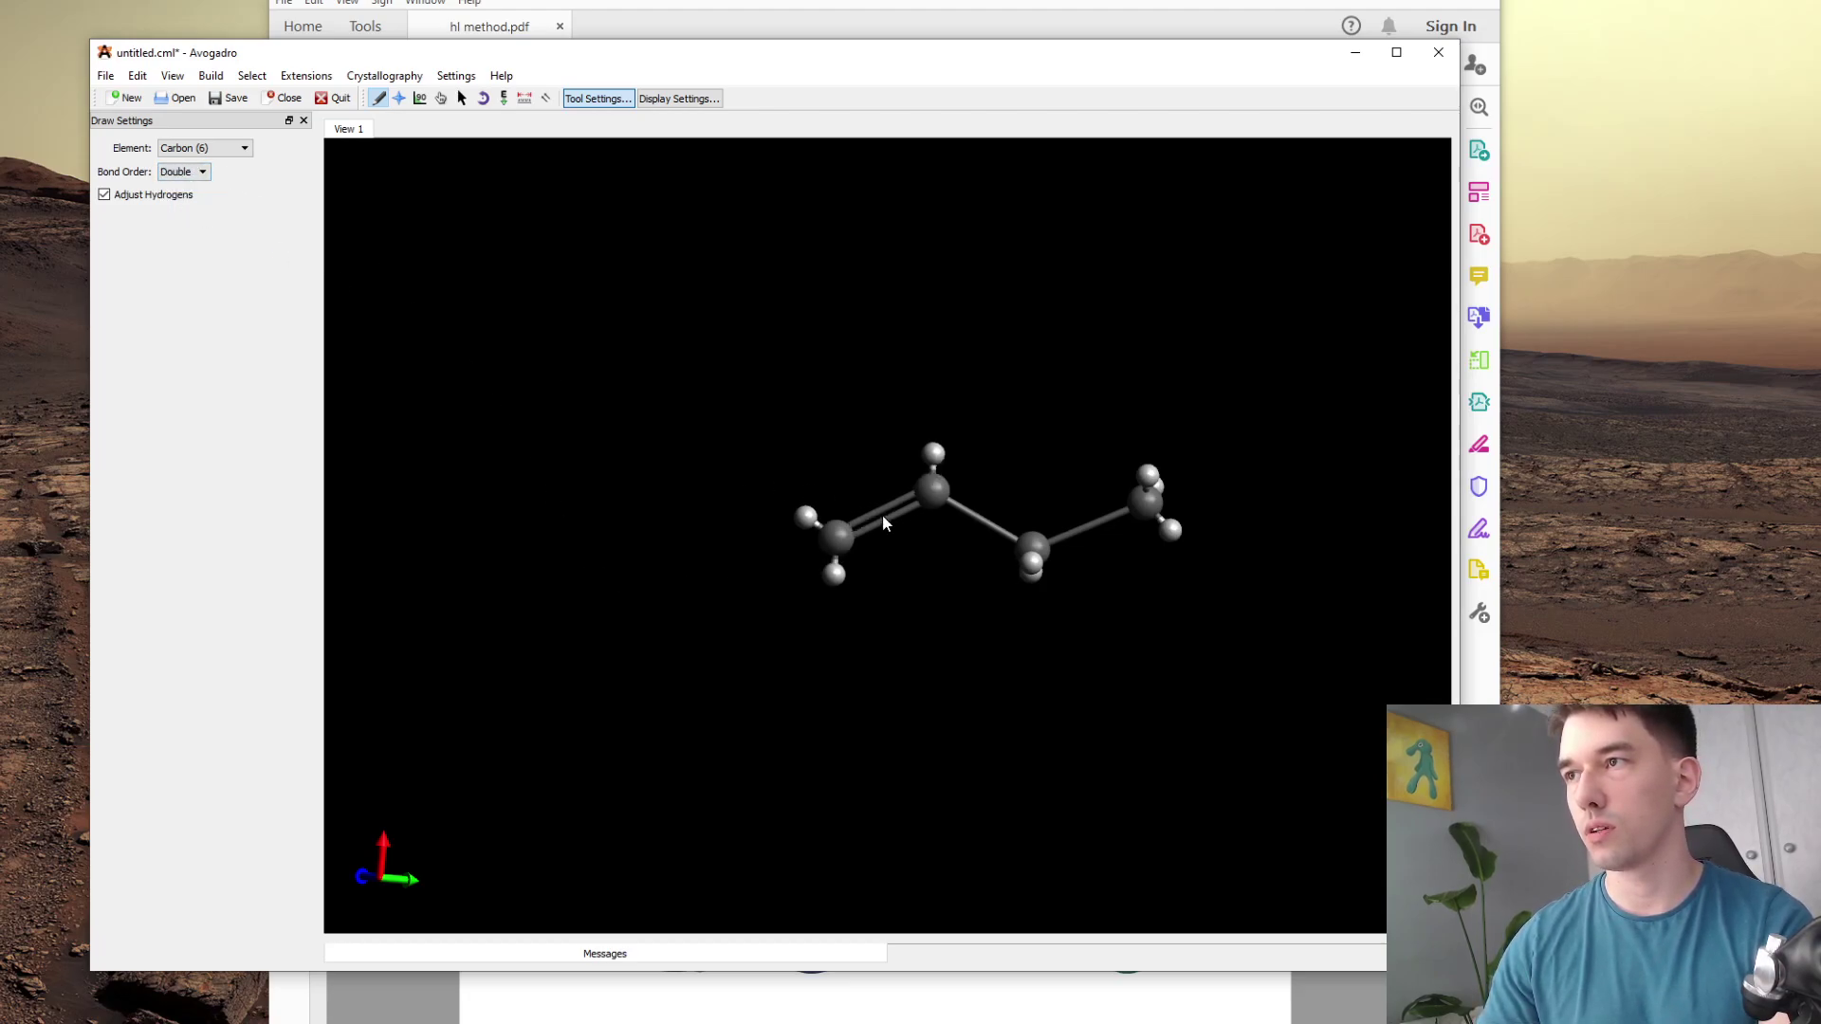
click(1101, 530)
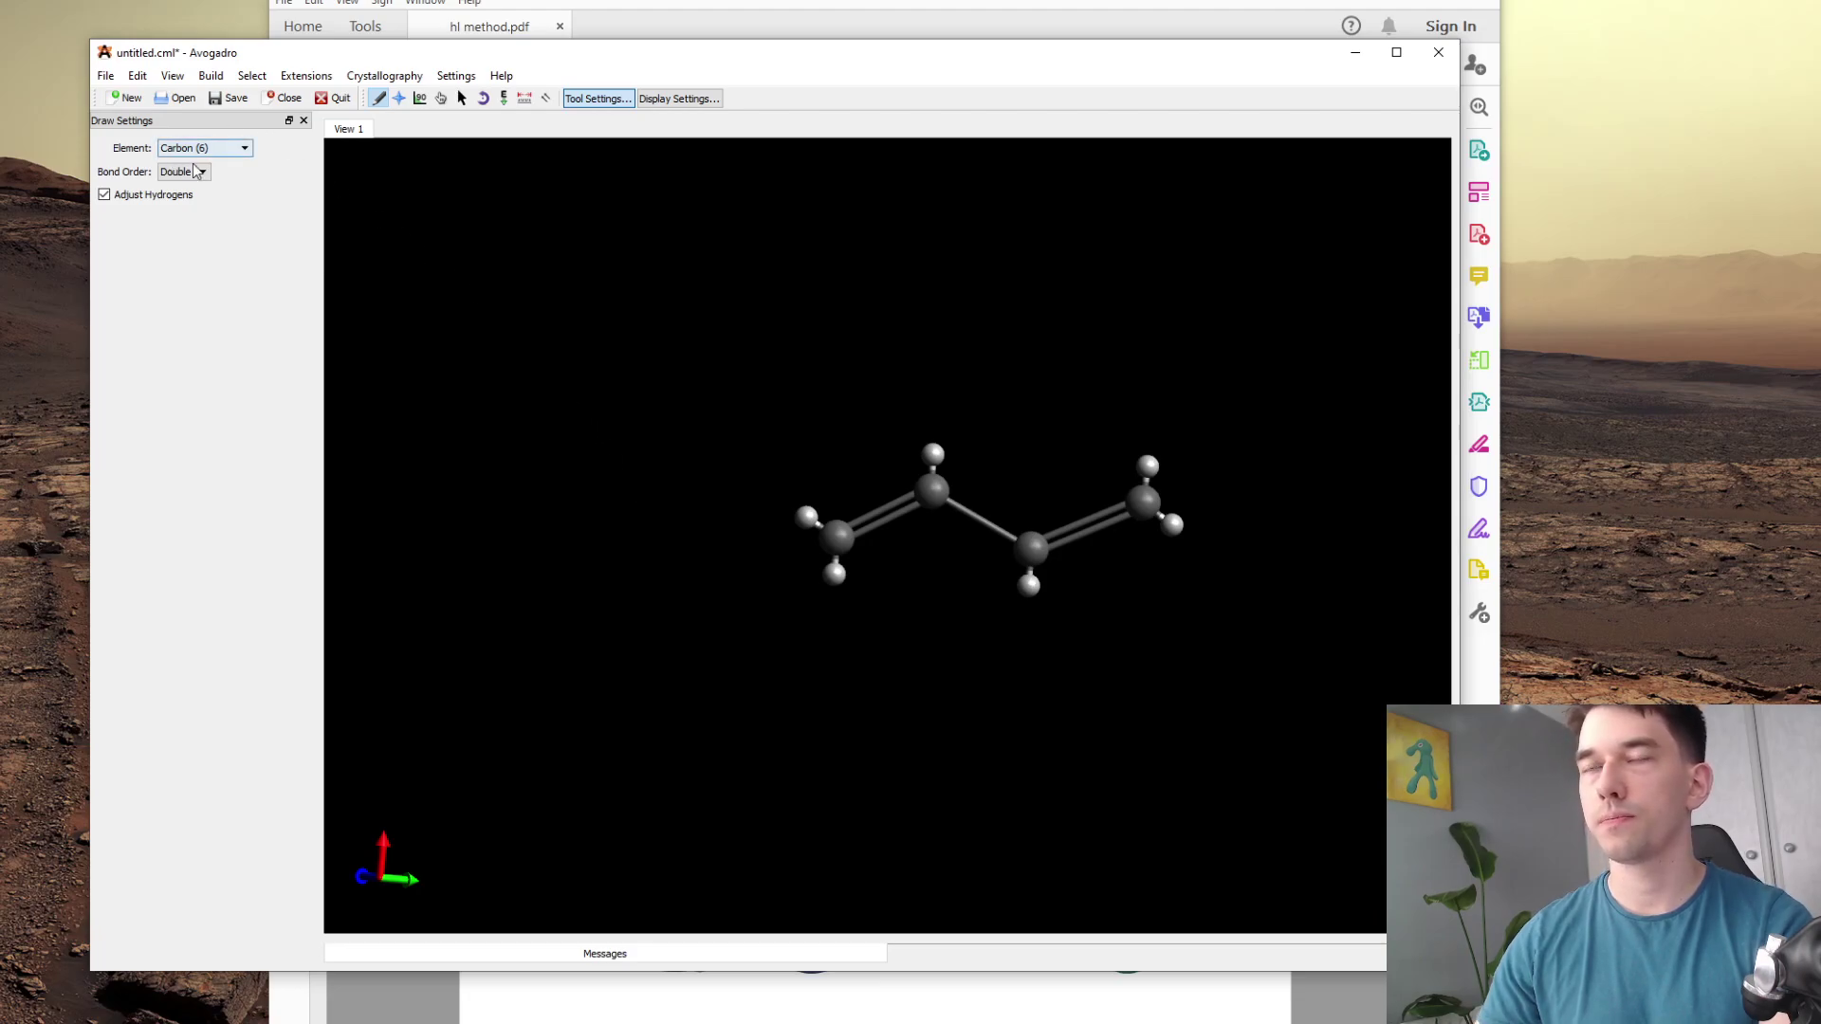
- Run auto-optimization on the butadiene molecule with the UFF force field and the Steepest Descent algorithm
click(441, 98)
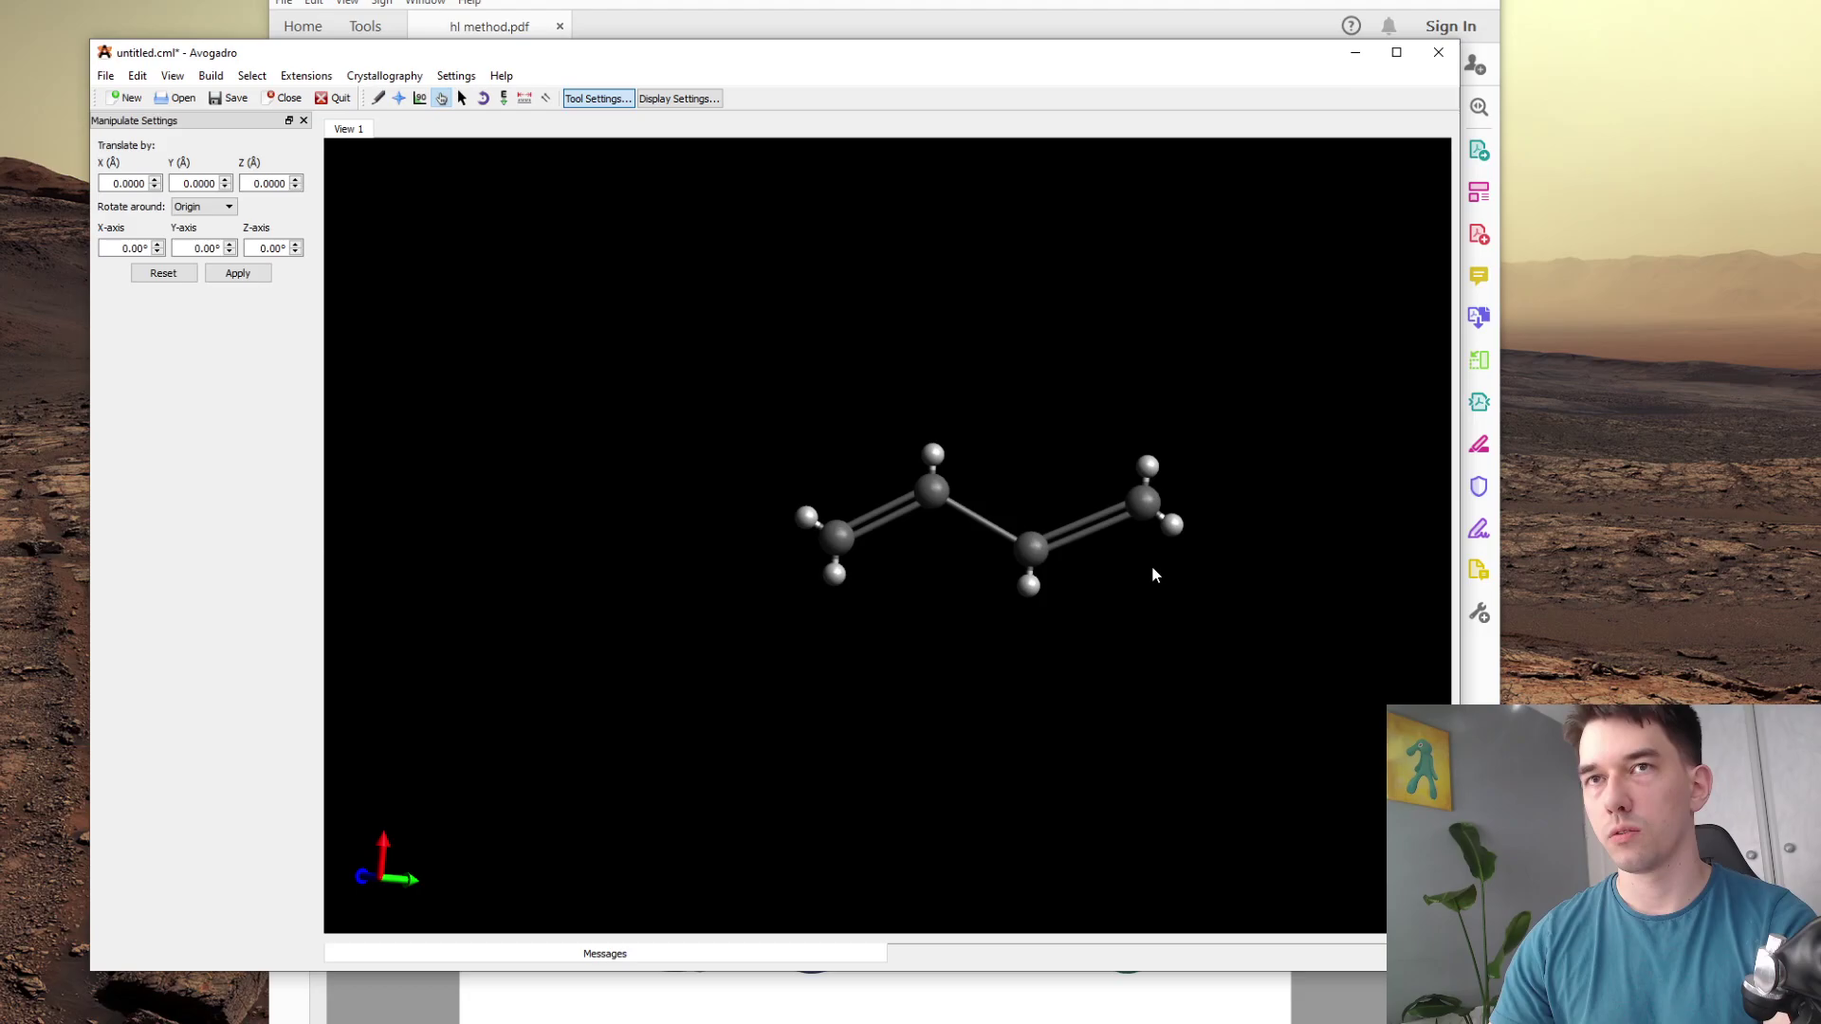
mouse_move(1156, 575)
mouse_down()
mouse_move(752, 630)
mouse_move(1135, 614)
mouse_move(1143, 584)
mouse_up()
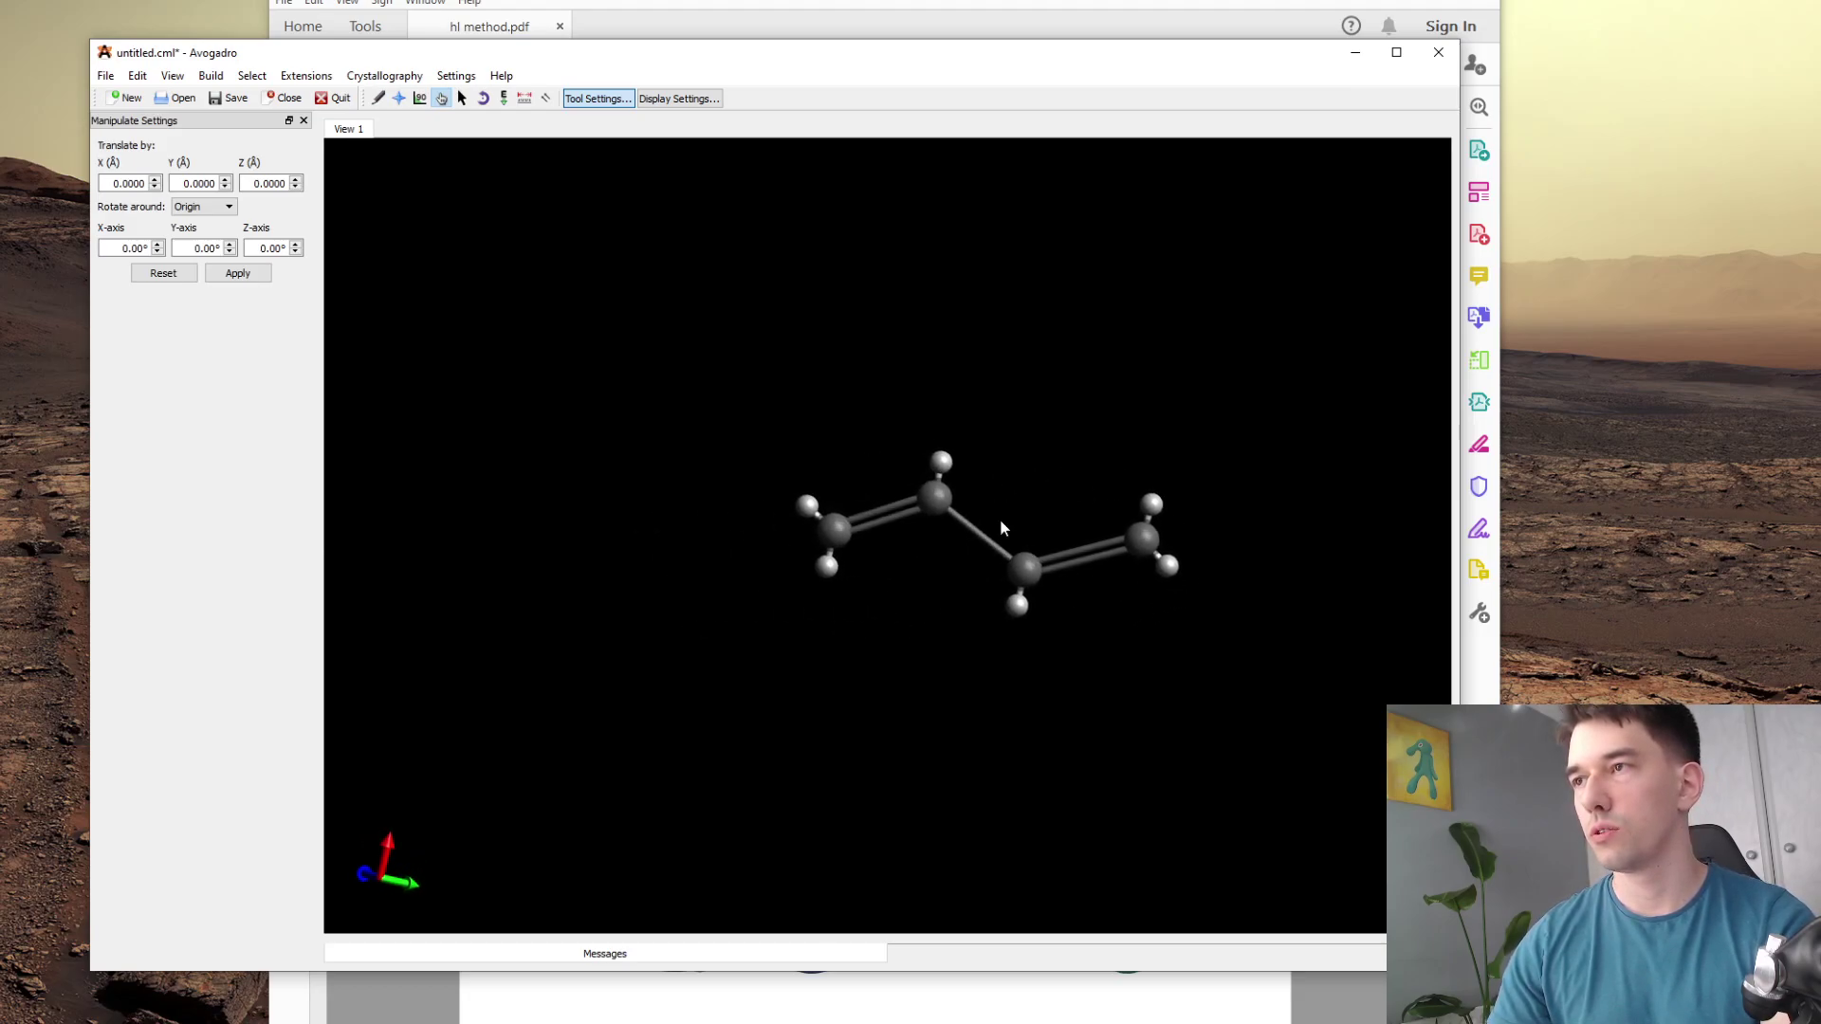
mouse_move(1003, 529)
mouse_down()
mouse_move(959, 492)
mouse_move(1030, 520)
mouse_up()
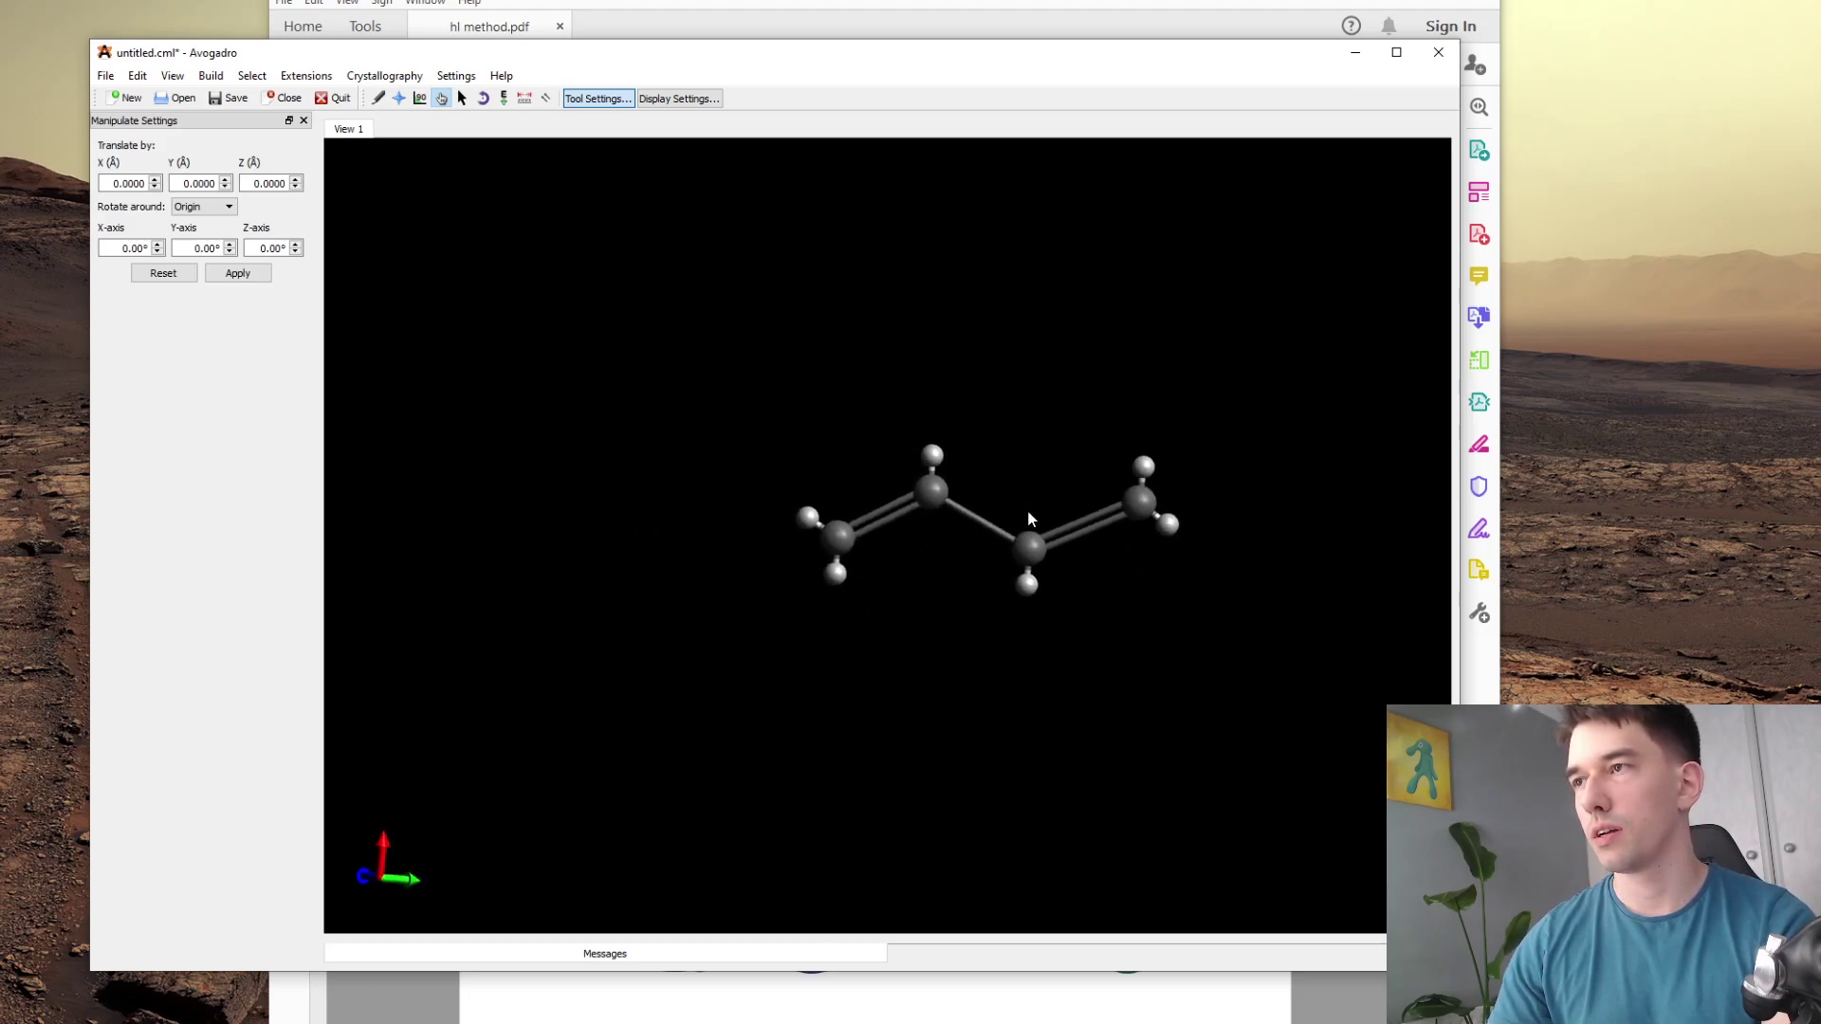
click(504, 102)
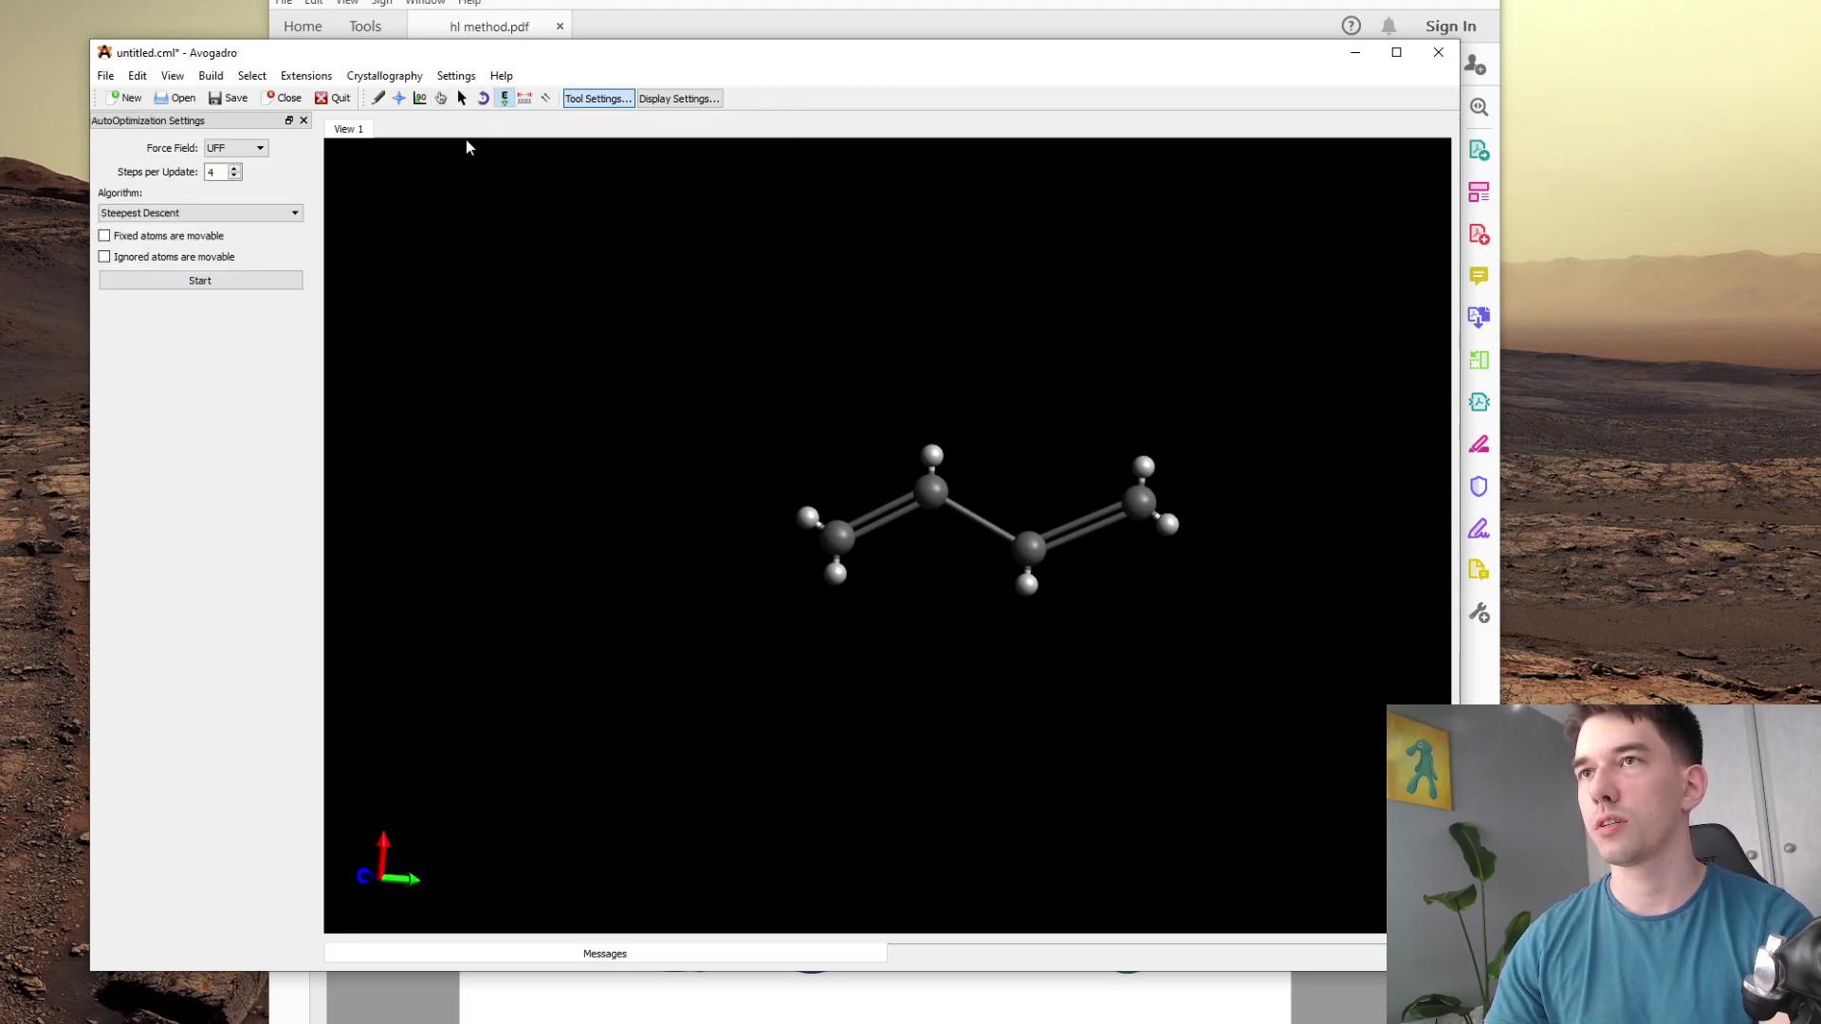
click(239, 278)
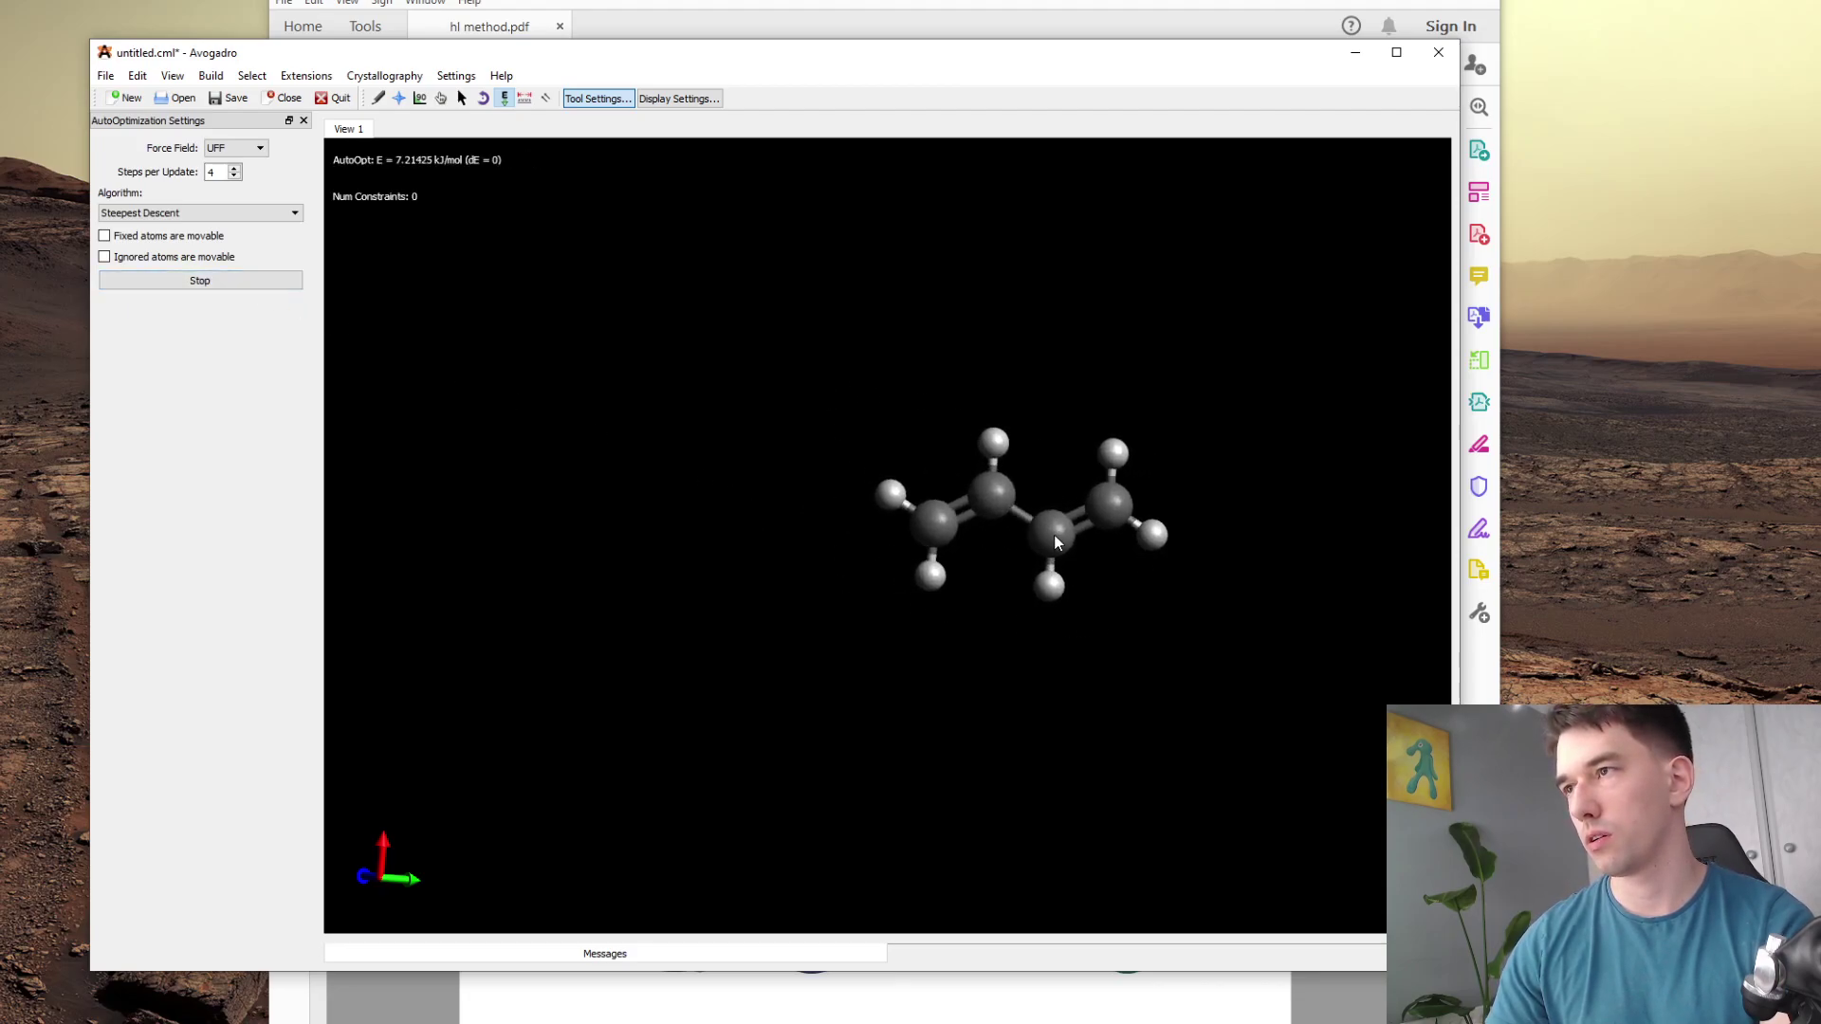
mouse_move(1059, 543)
middle_down()
mouse_move(996, 528)
mouse_move(1032, 550)
middle_up()
mouse_move(958, 496)
right_down()
mouse_move(915, 517)
mouse_move(896, 605)
mouse_move(955, 523)
right_up()
drag(955, 523, 1017, 622)
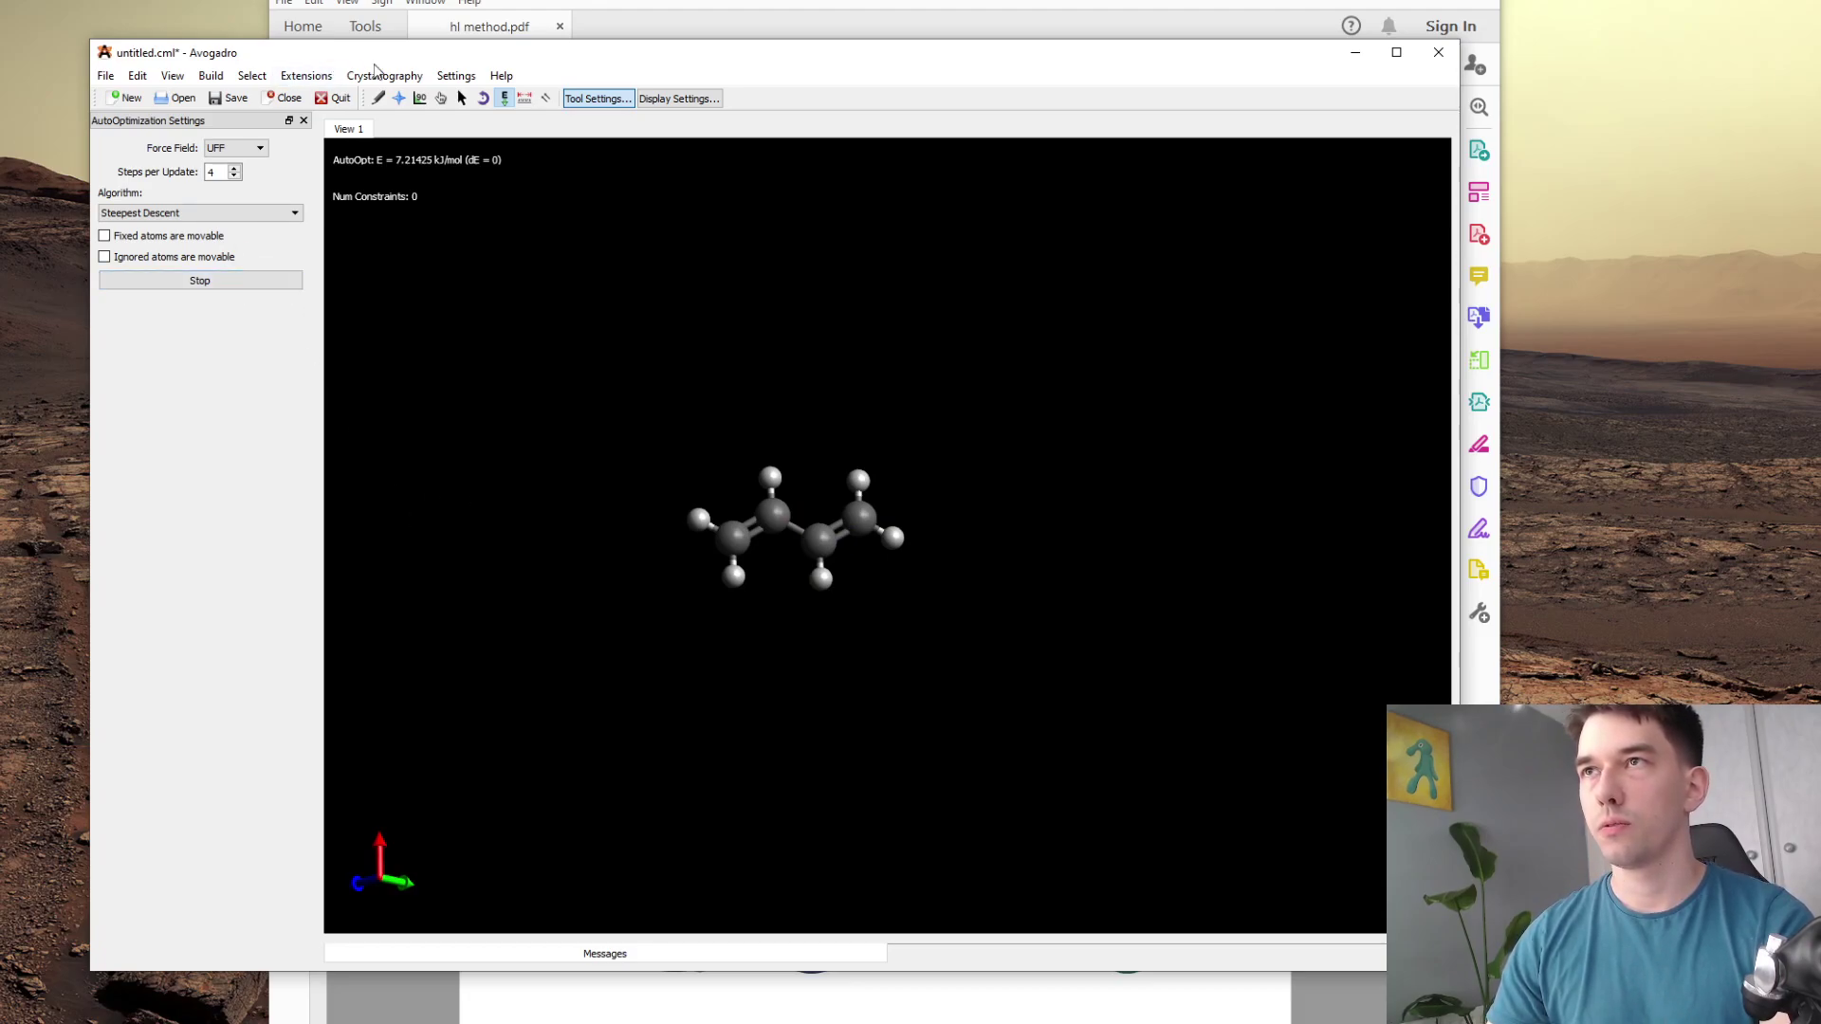
click(446, 80)
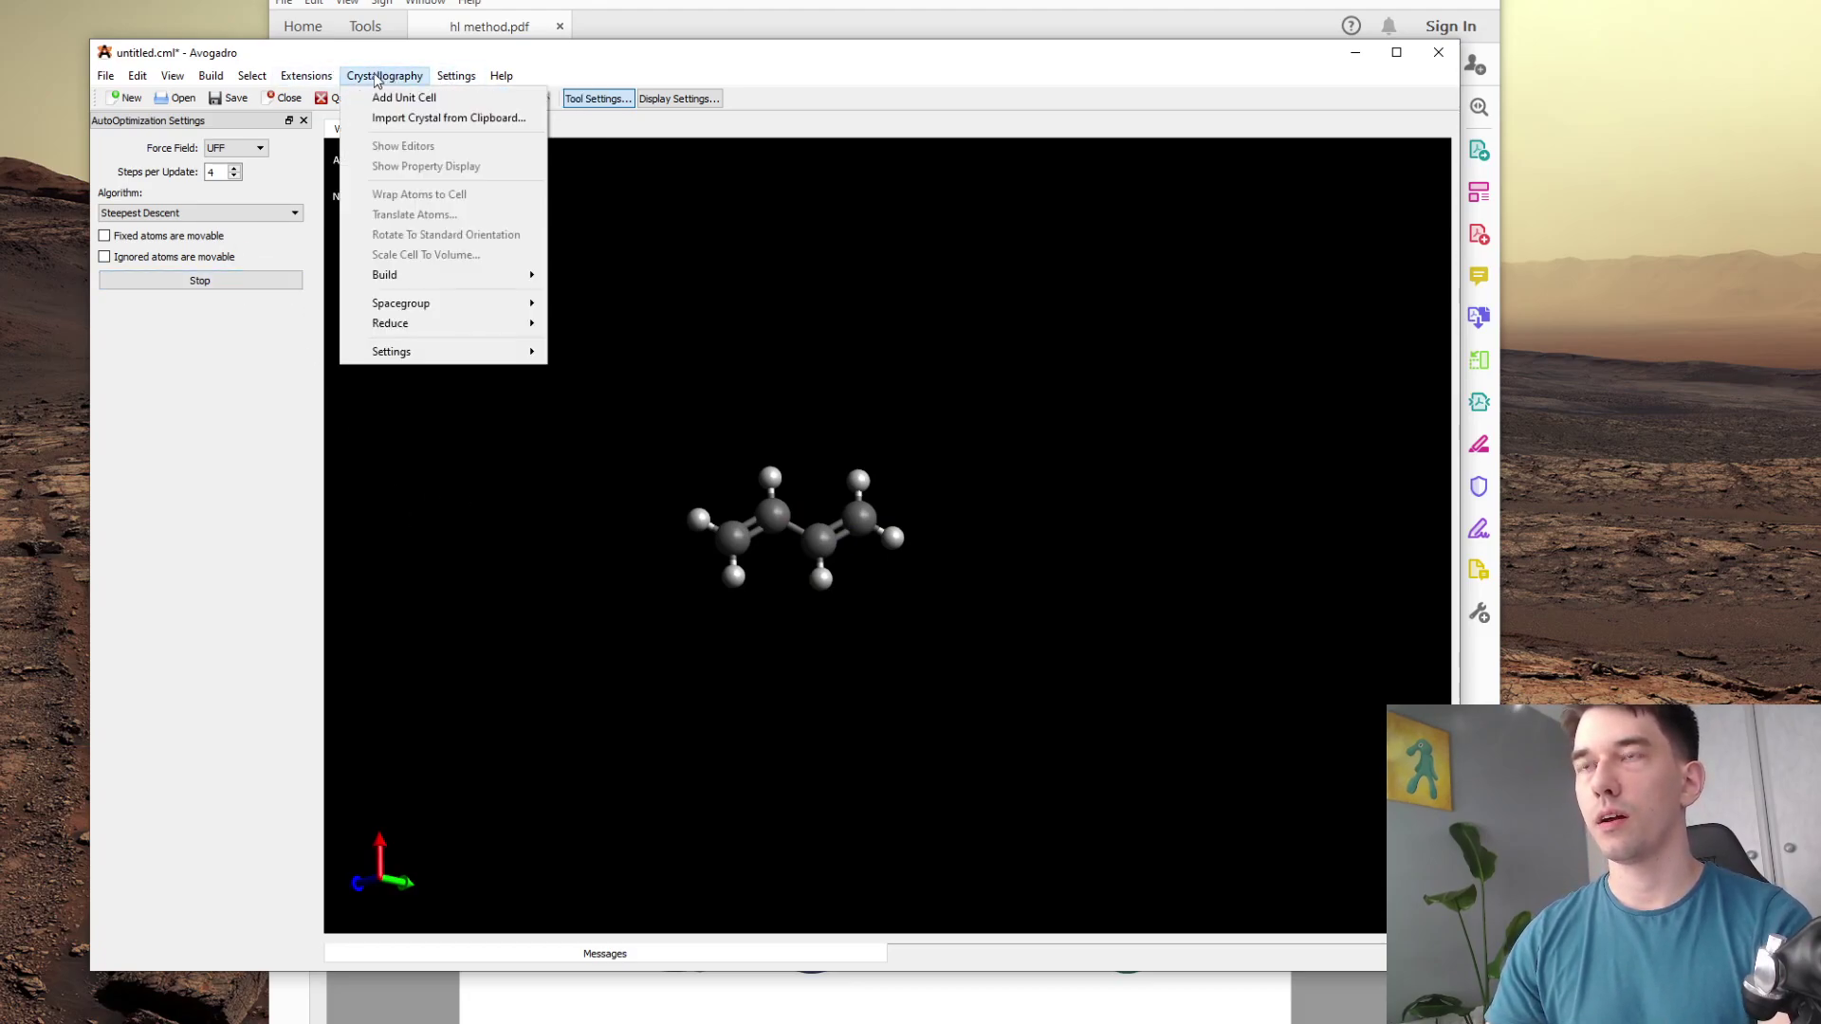
- Switch to the hl method PDF and check the step about running Orca on the .inp file
mouse_move(332, 79)
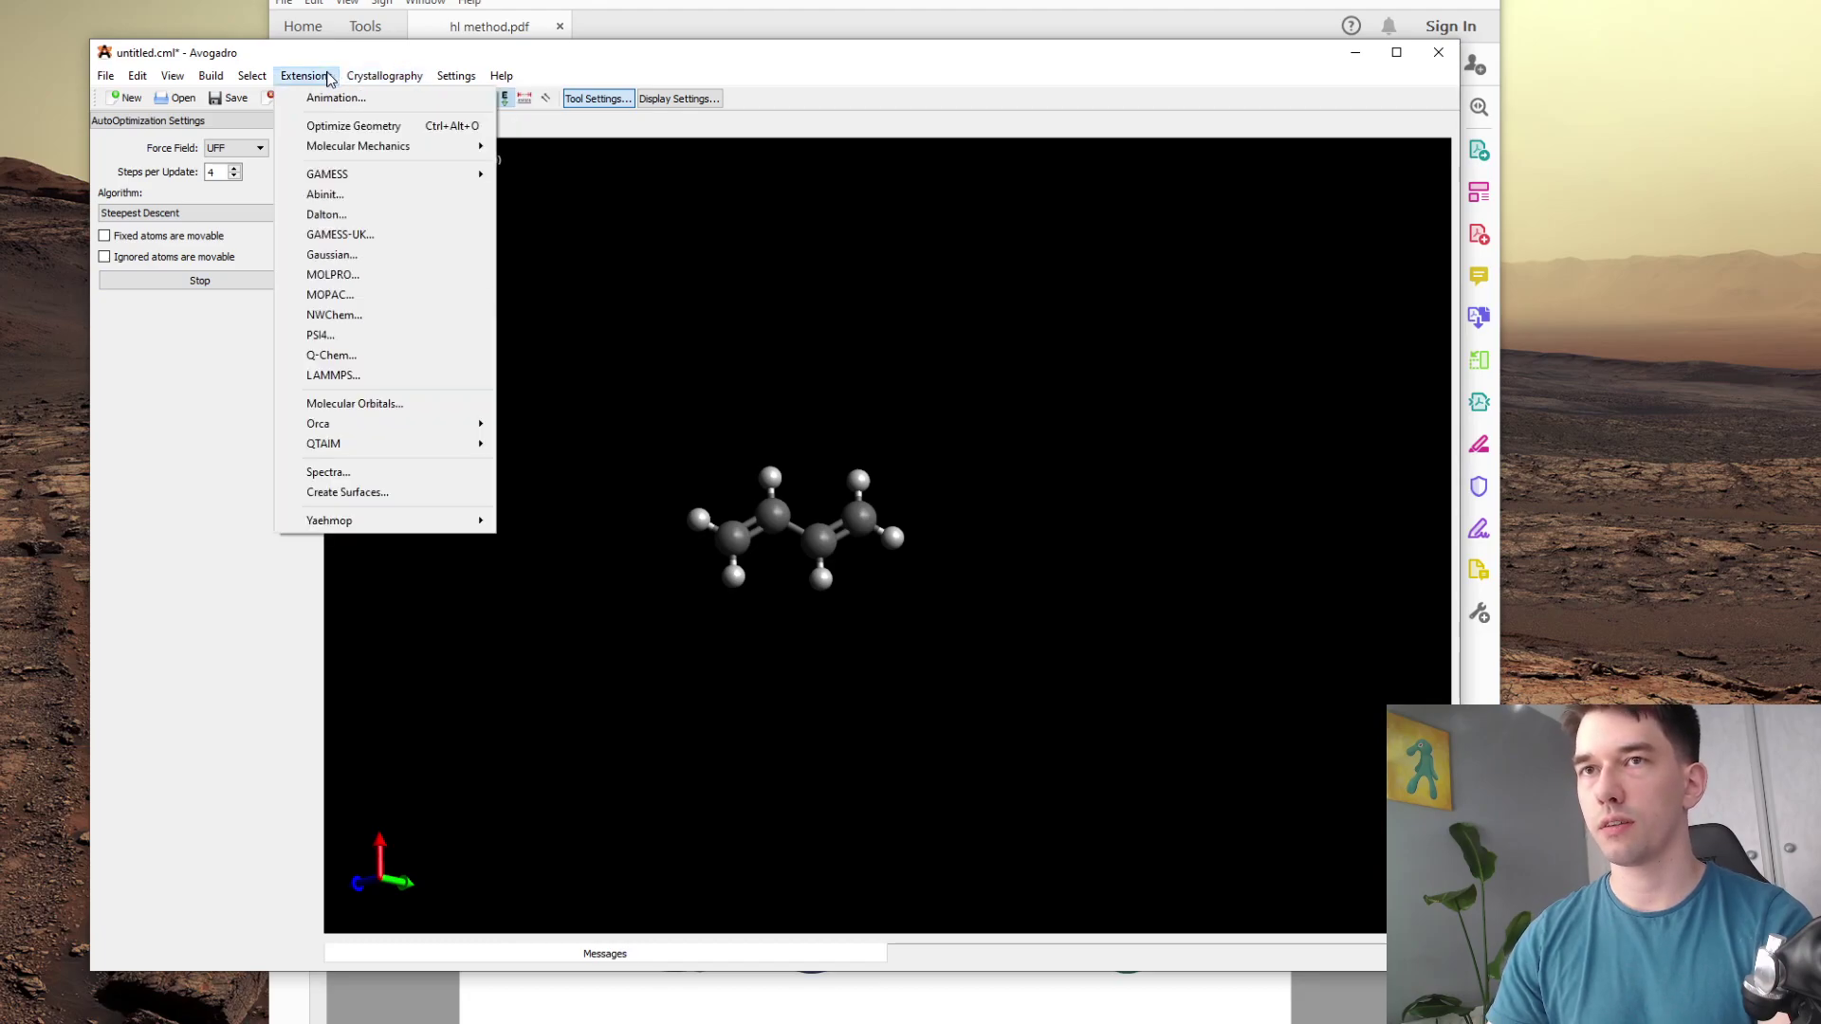
click(417, 59)
click(542, 23)
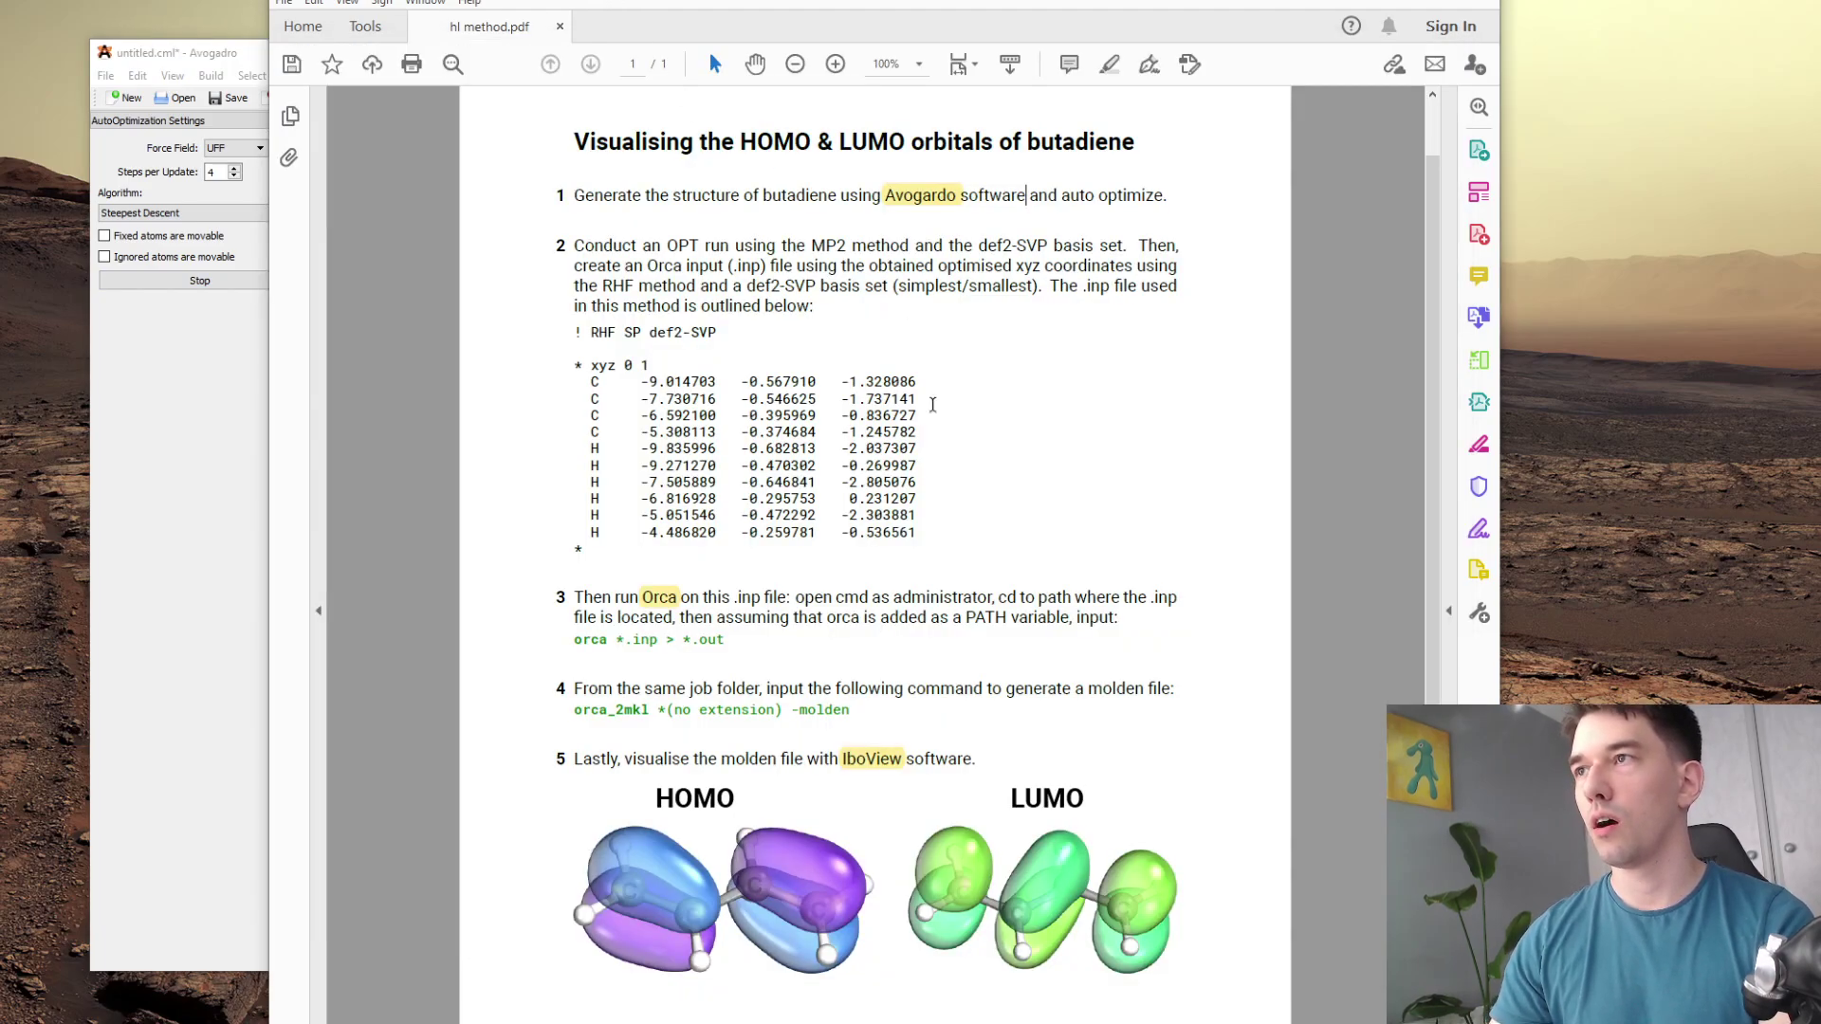
click(643, 605)
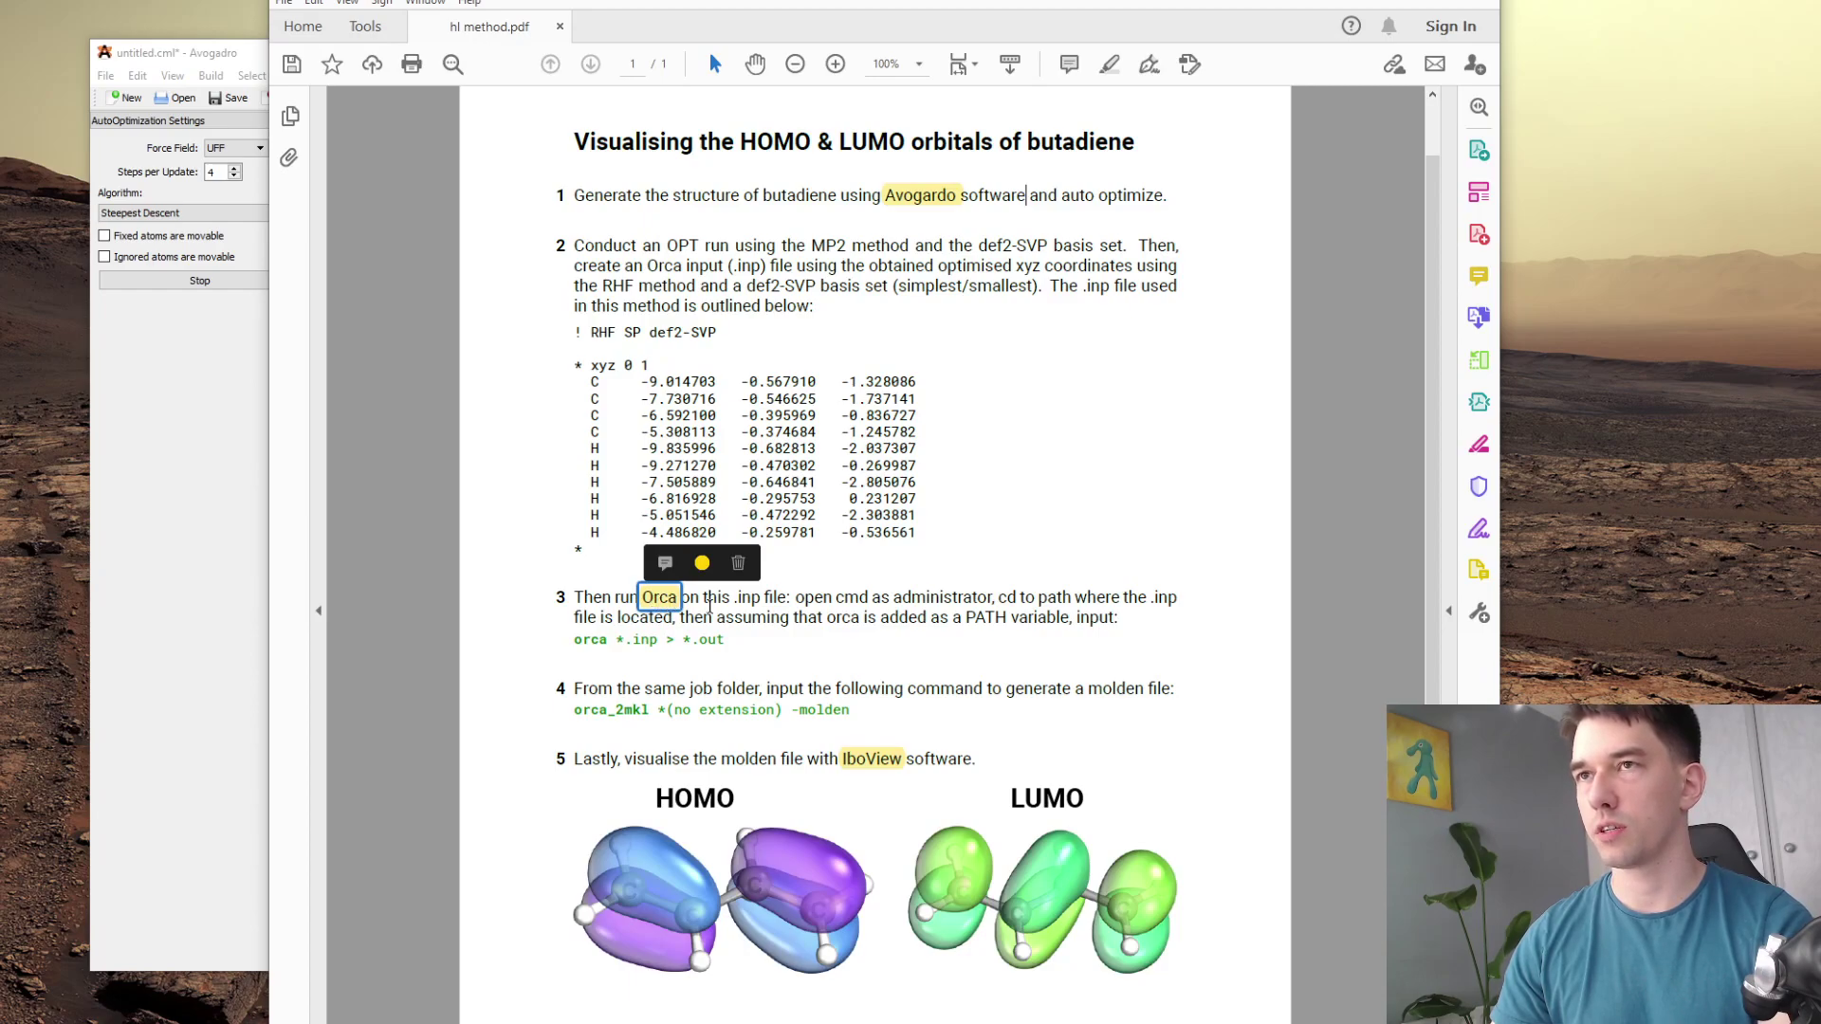
- Switch back to Avogadro and open the Orca input generator for the butadiene molecule
click(231, 427)
click(306, 78)
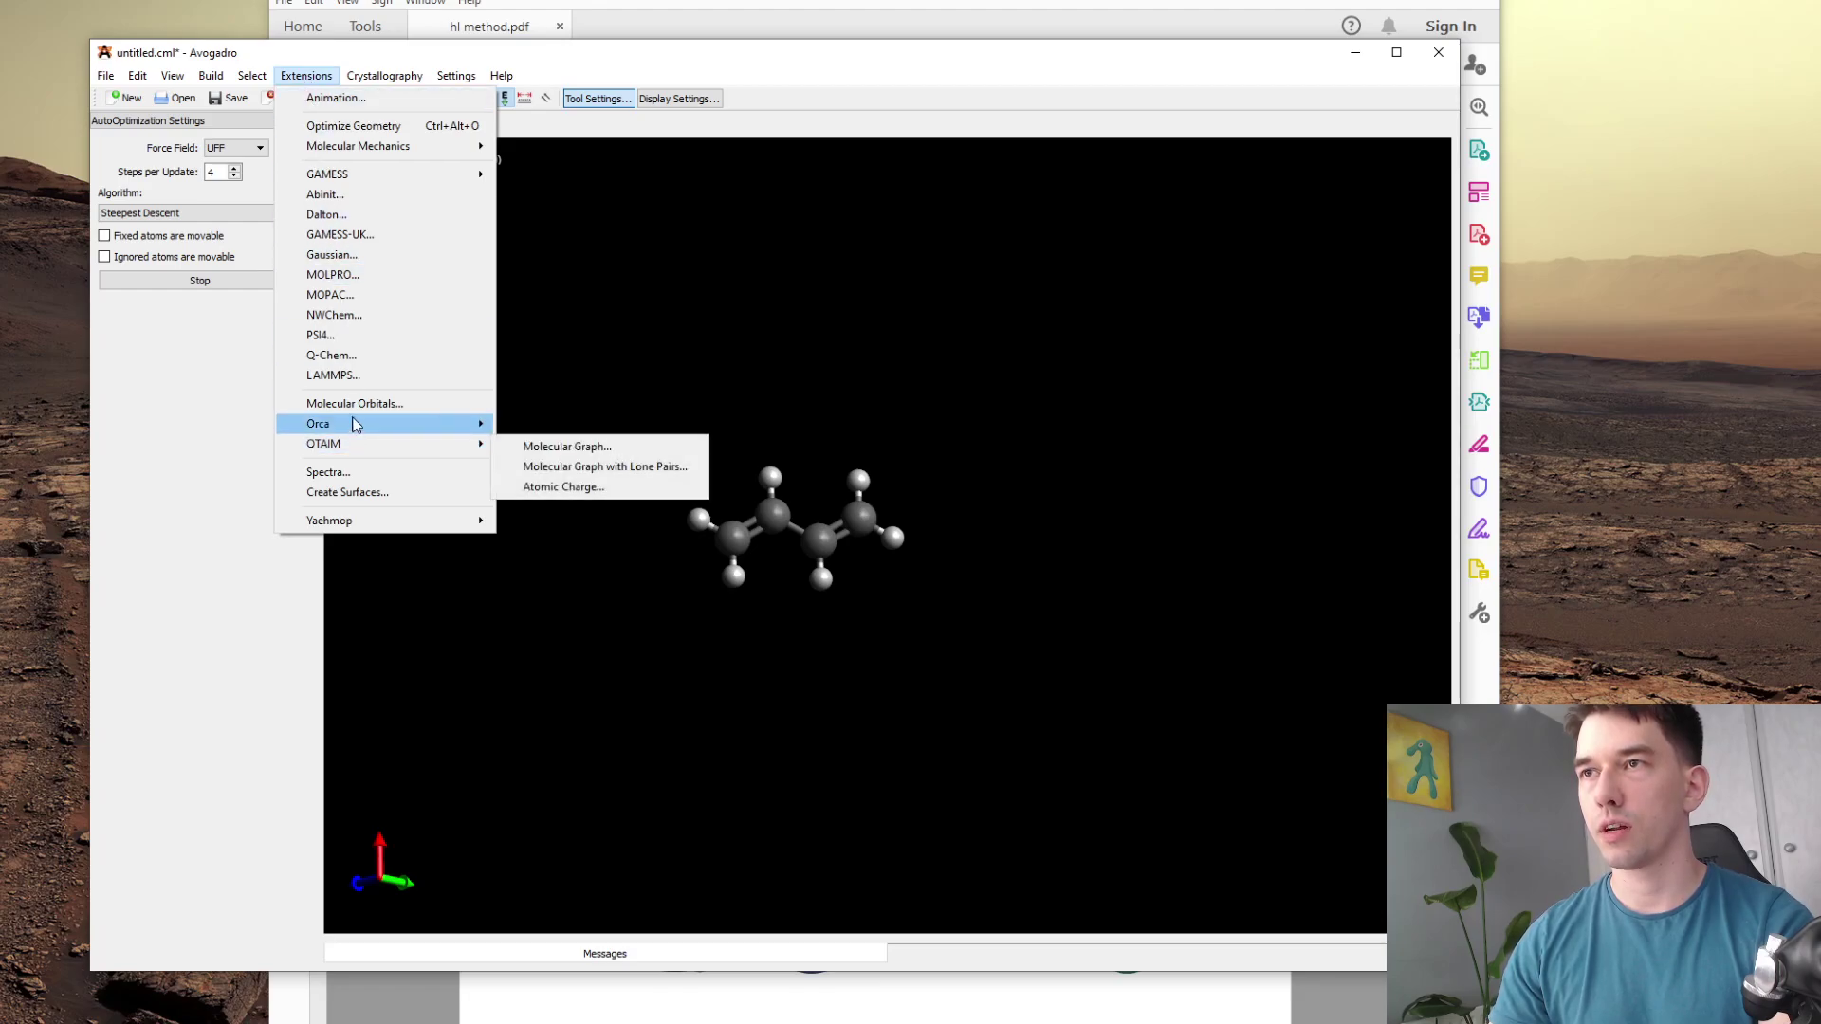
mouse_move(358, 424)
click(569, 427)
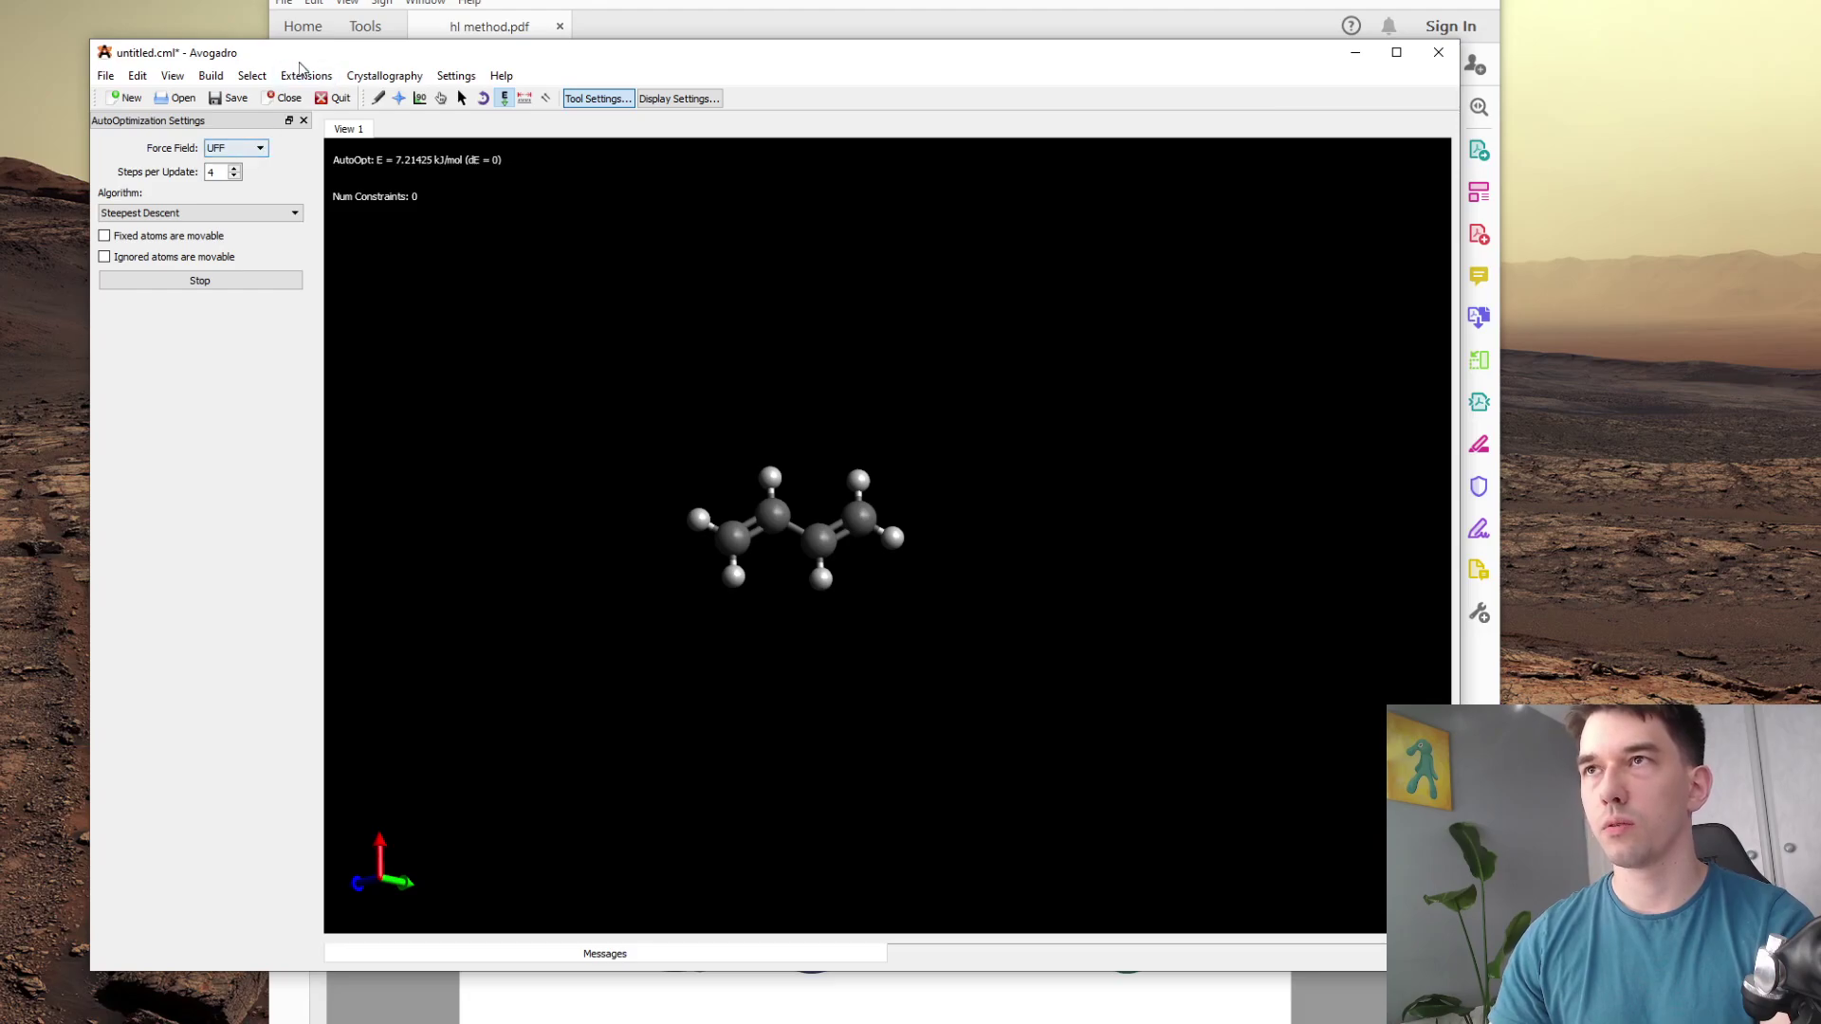
click(306, 76)
mouse_move(410, 435)
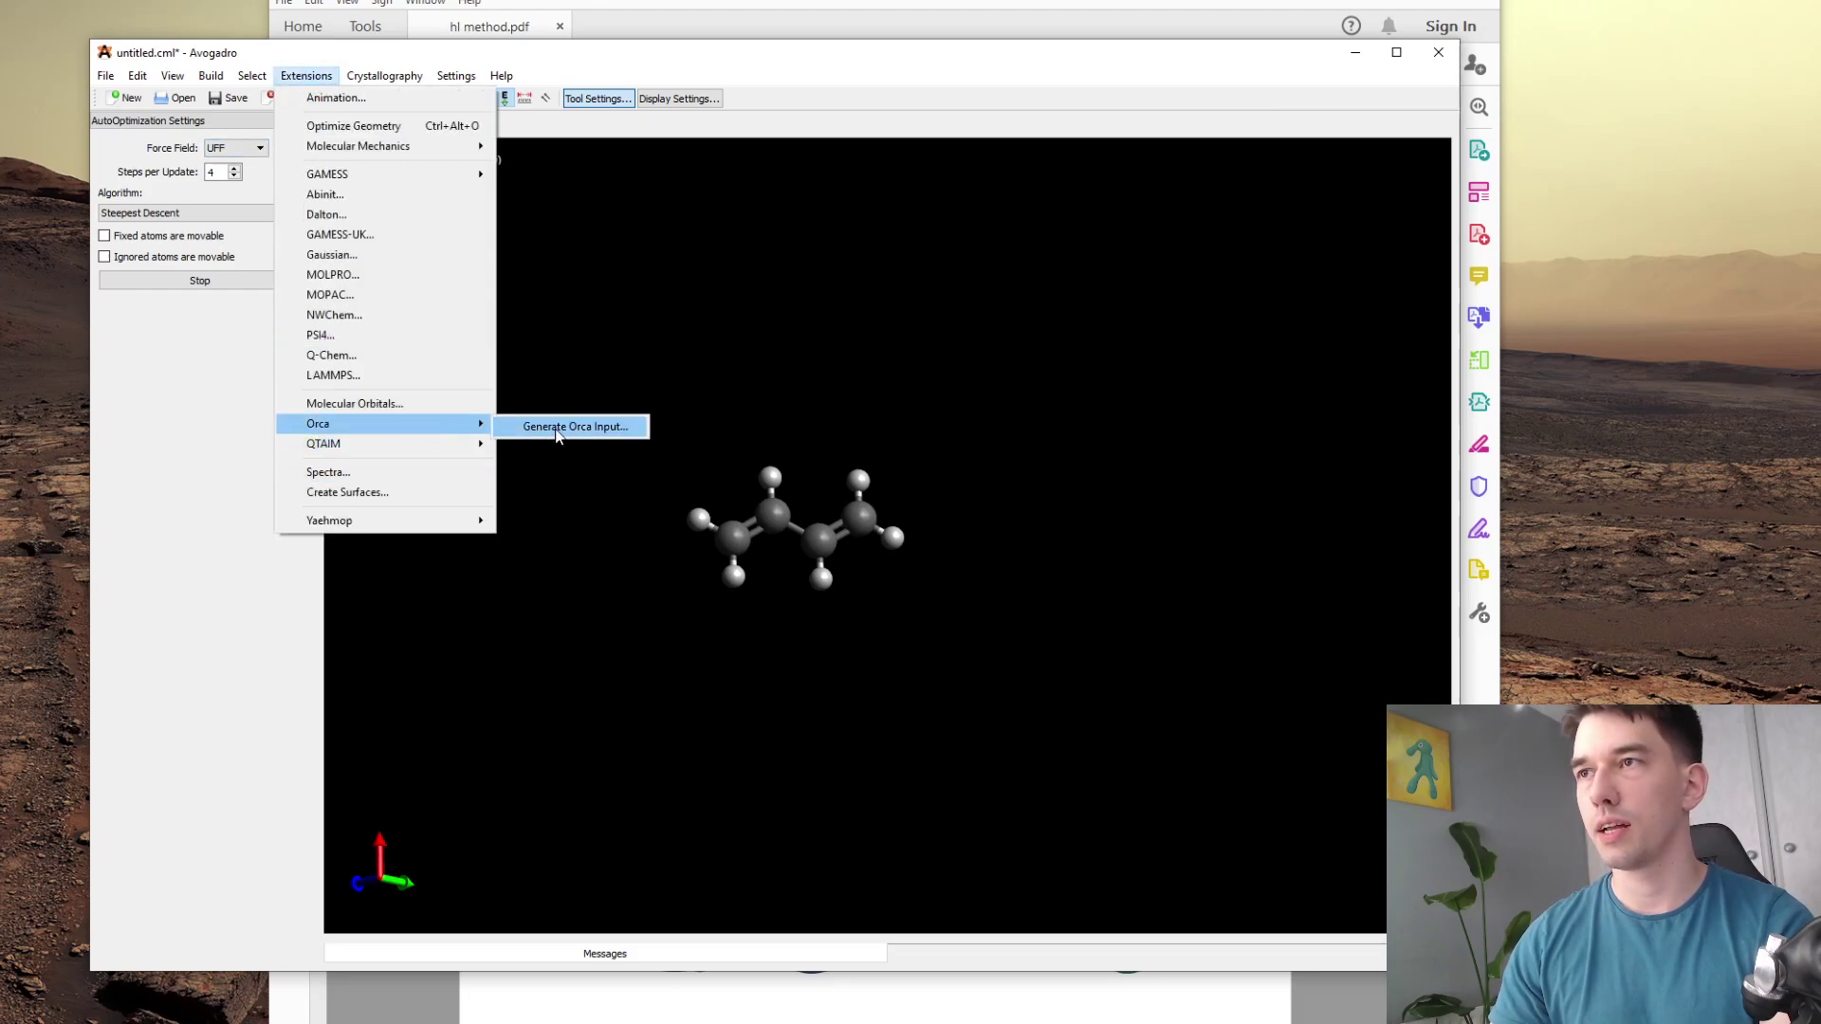
click(557, 428)
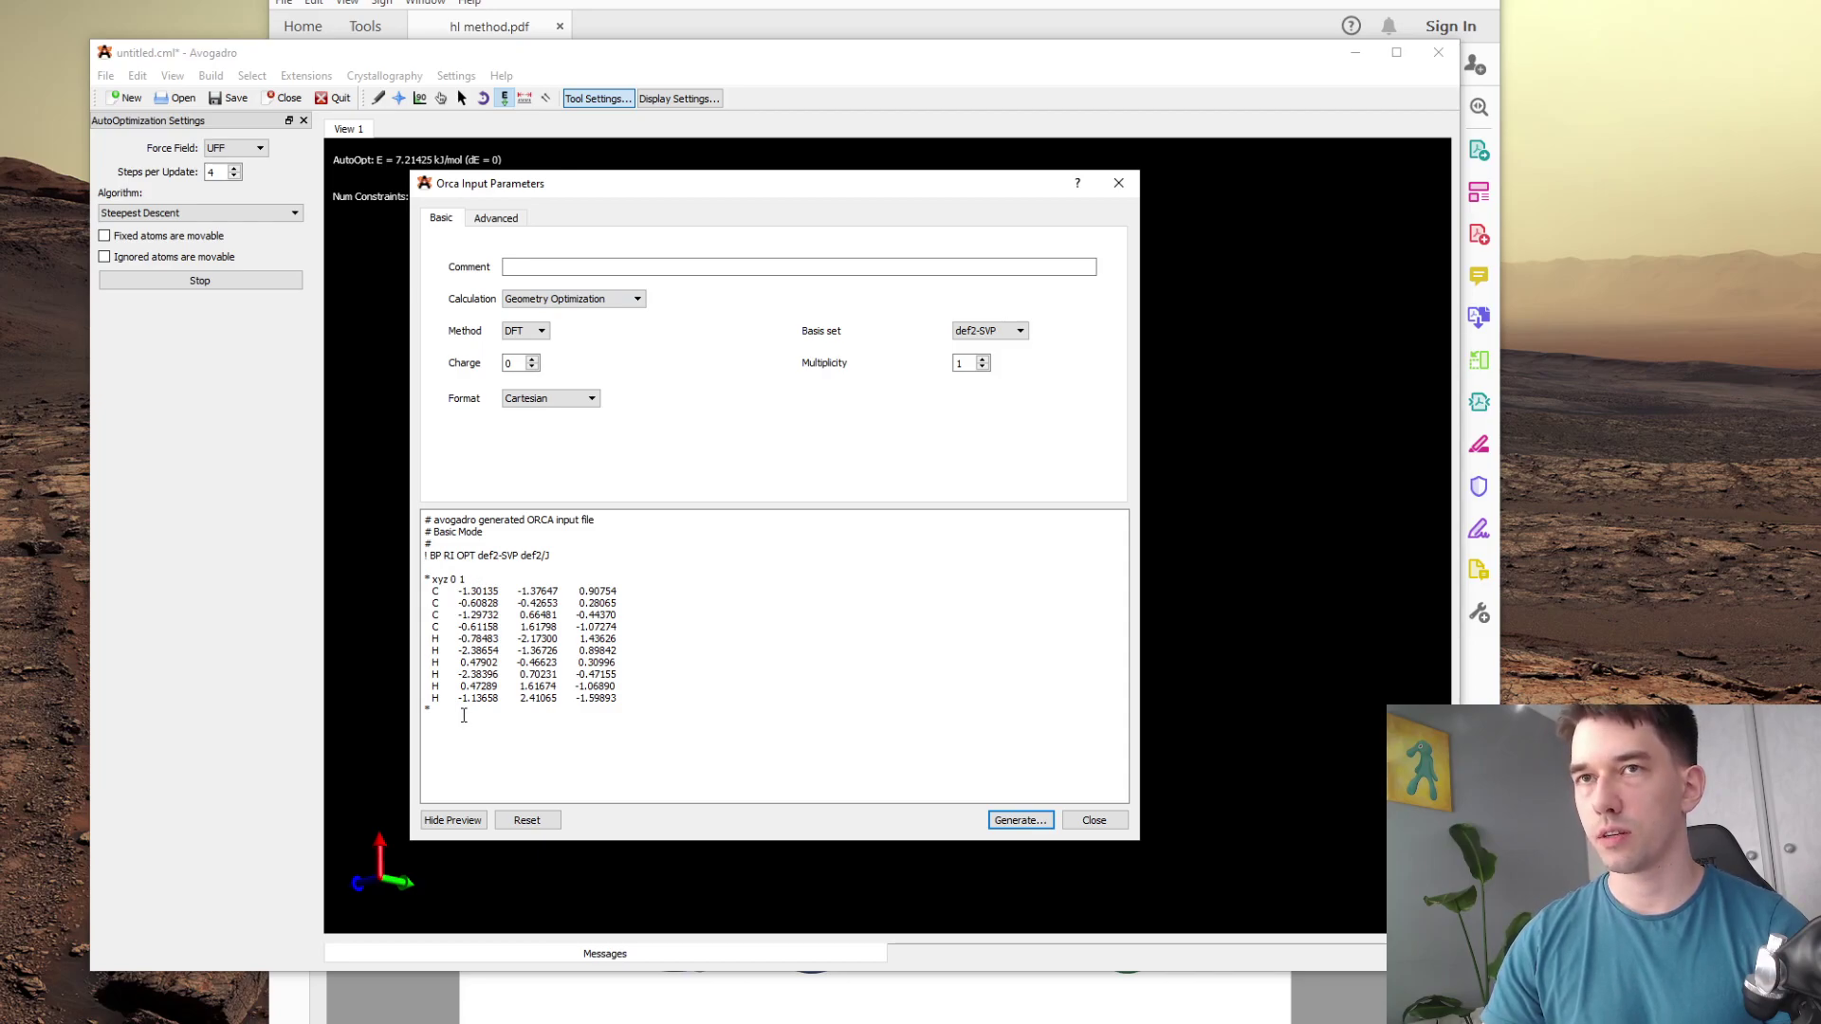
- Examine the keyword line and the xyz coordinate block in the Orca input preview
drag(463, 715, 427, 574)
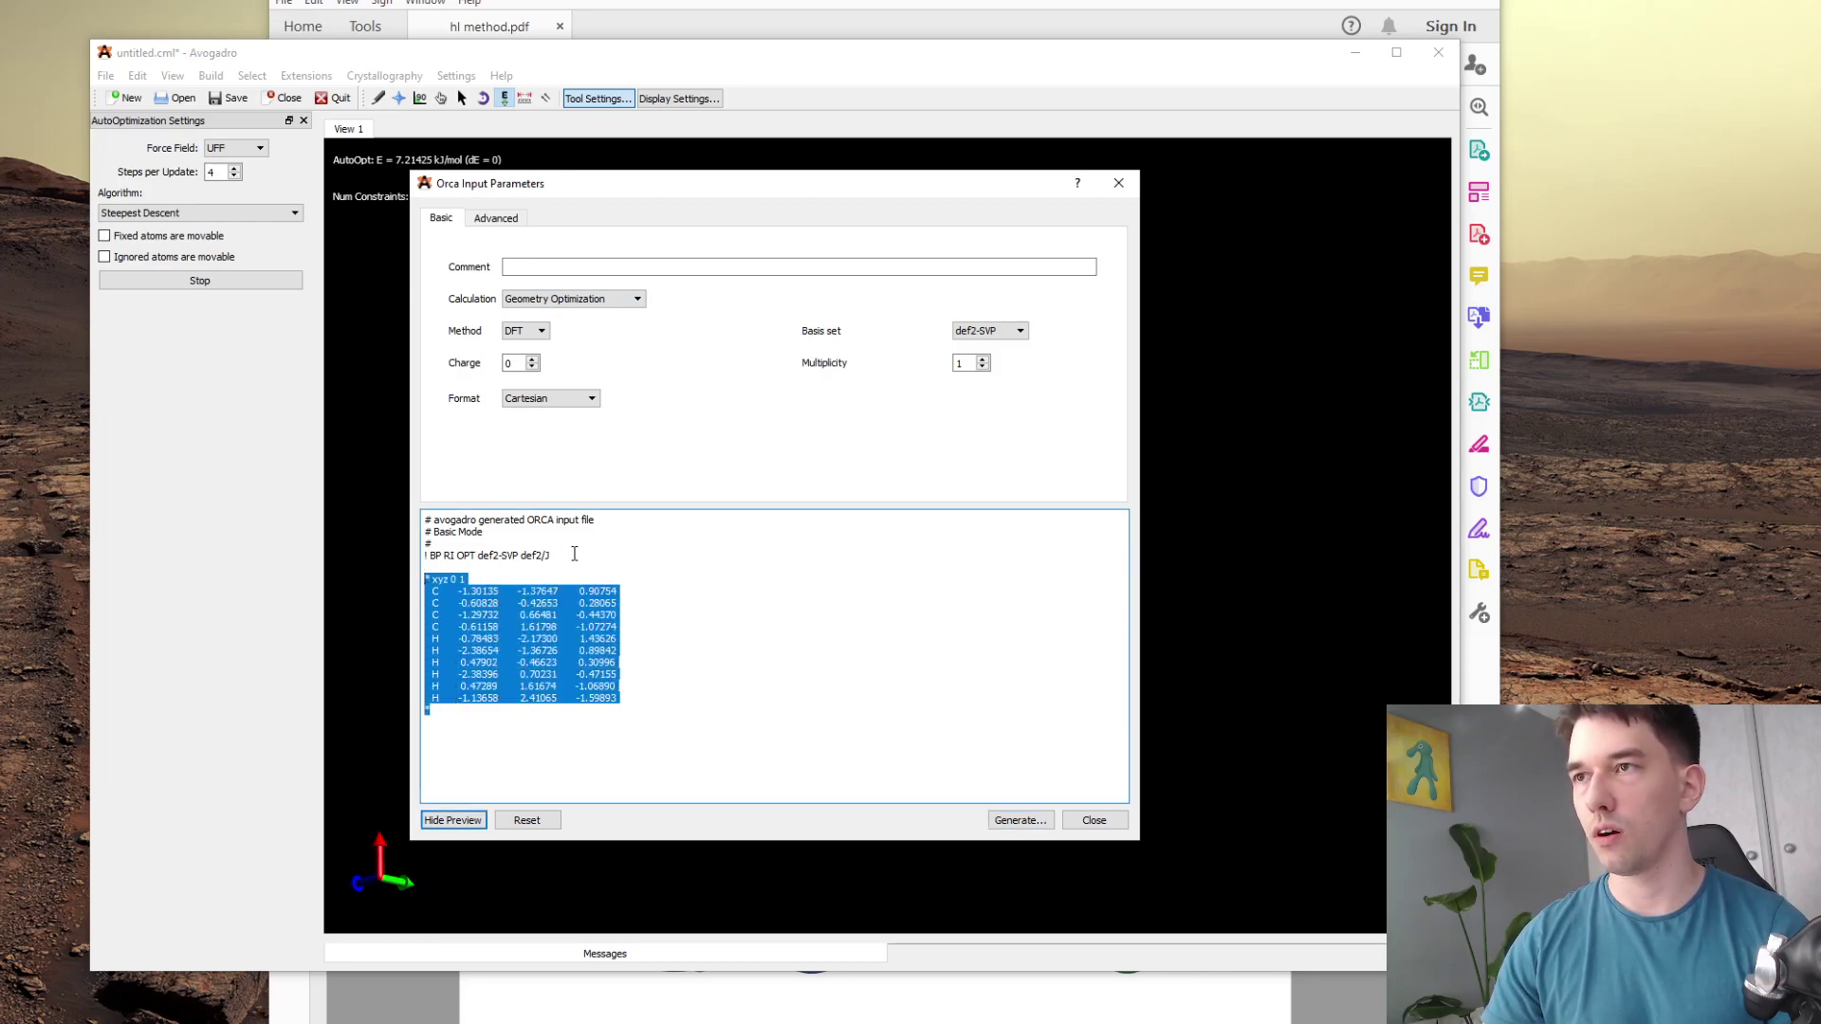
drag(574, 553, 426, 557)
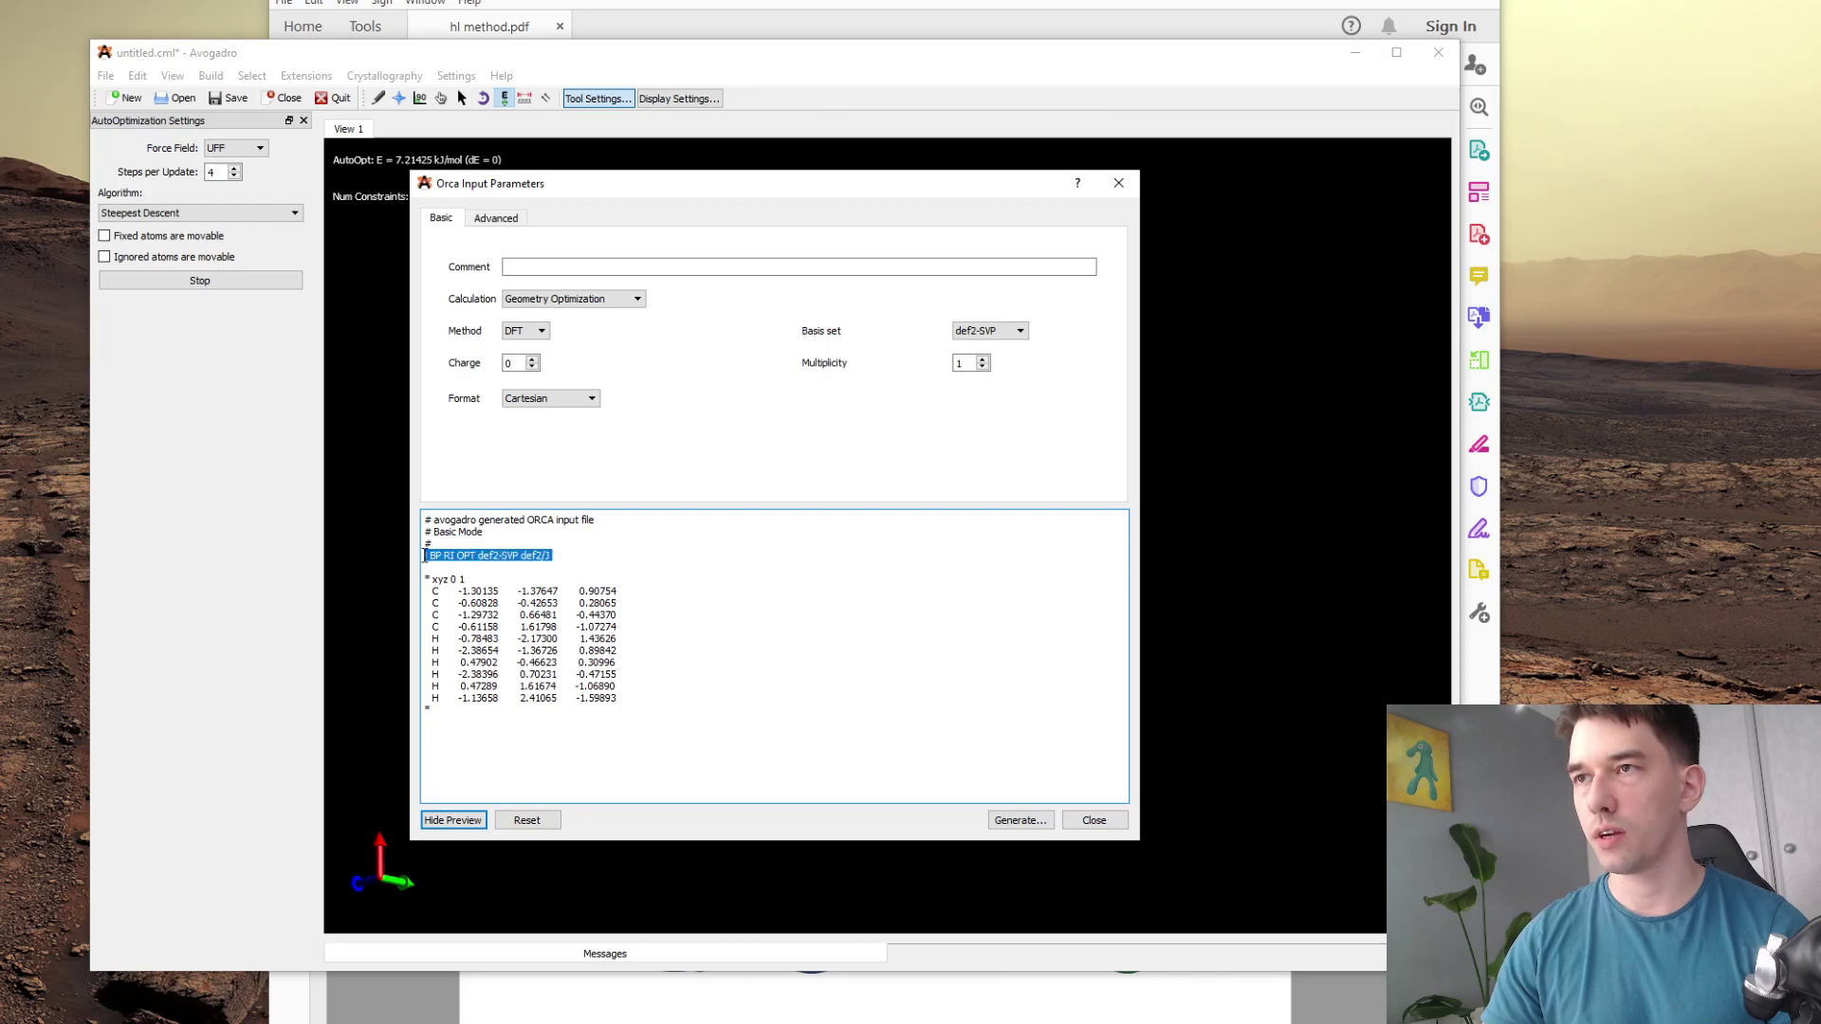
drag(452, 710, 413, 579)
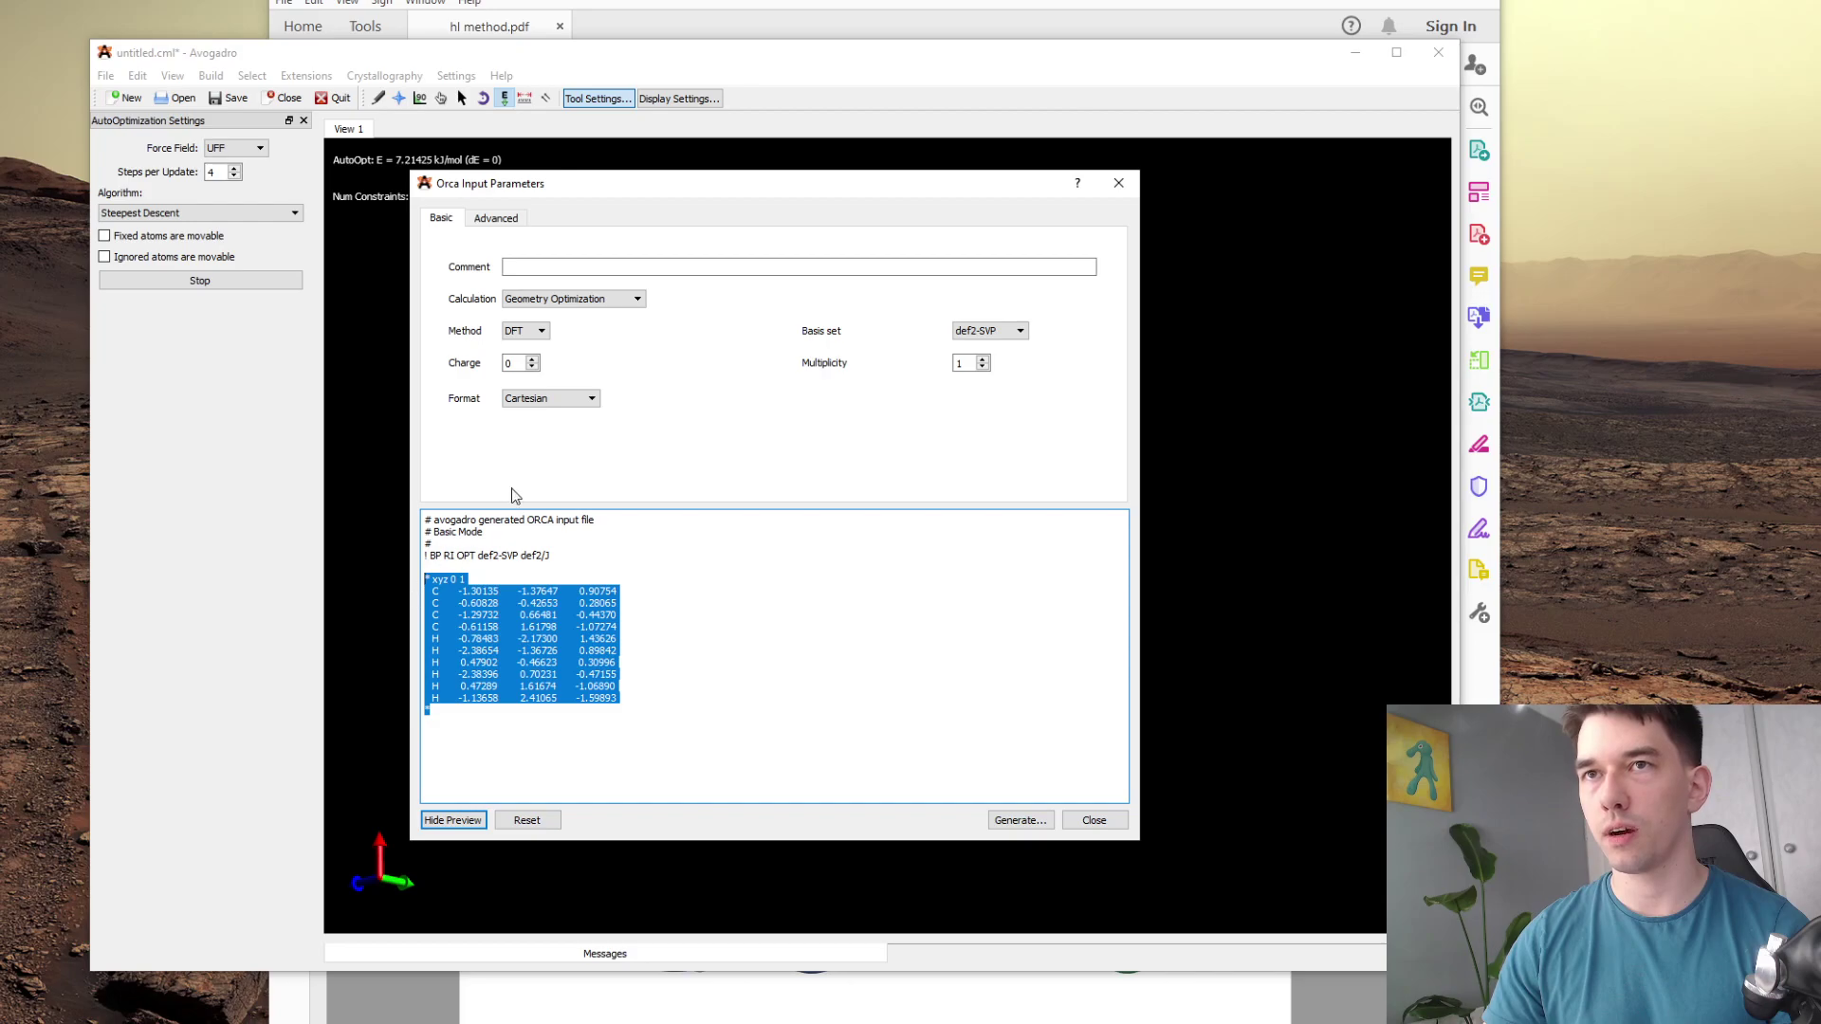
click(740, 622)
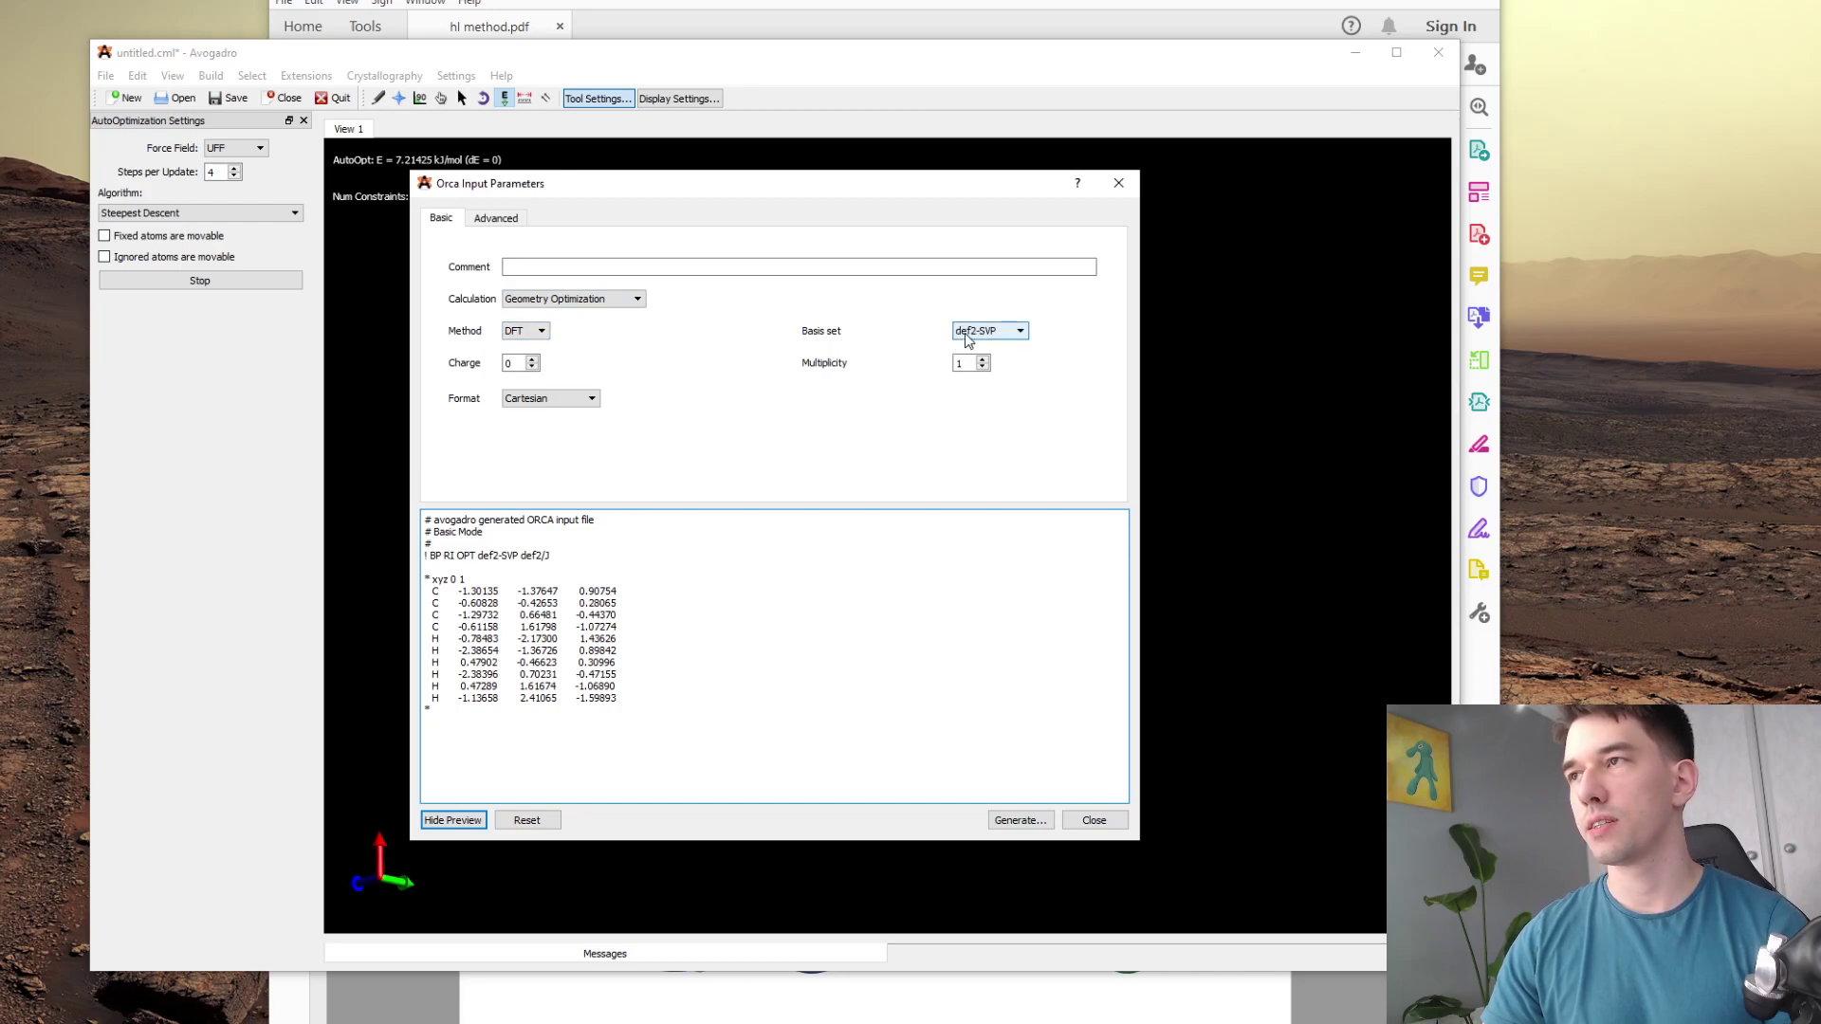
- Set the Orca calculation method to MP2, keeping def2-SVP as the basis set
click(531, 332)
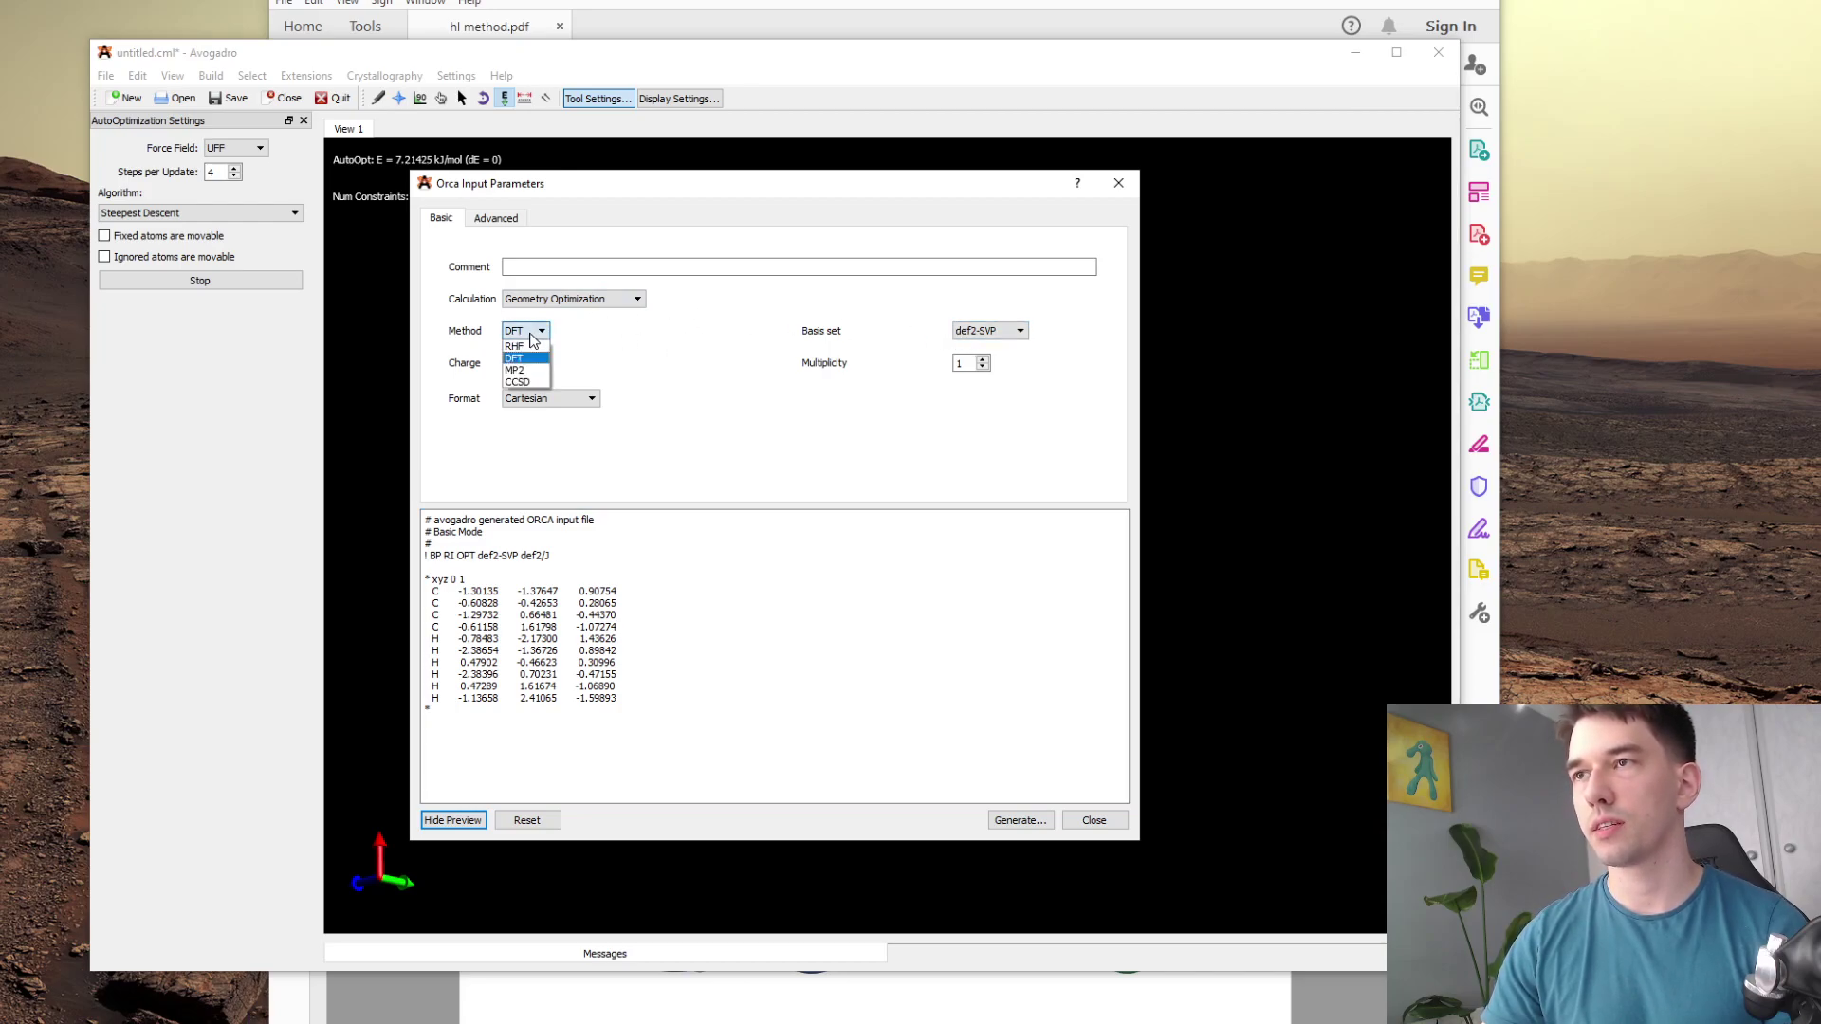
click(515, 370)
click(987, 332)
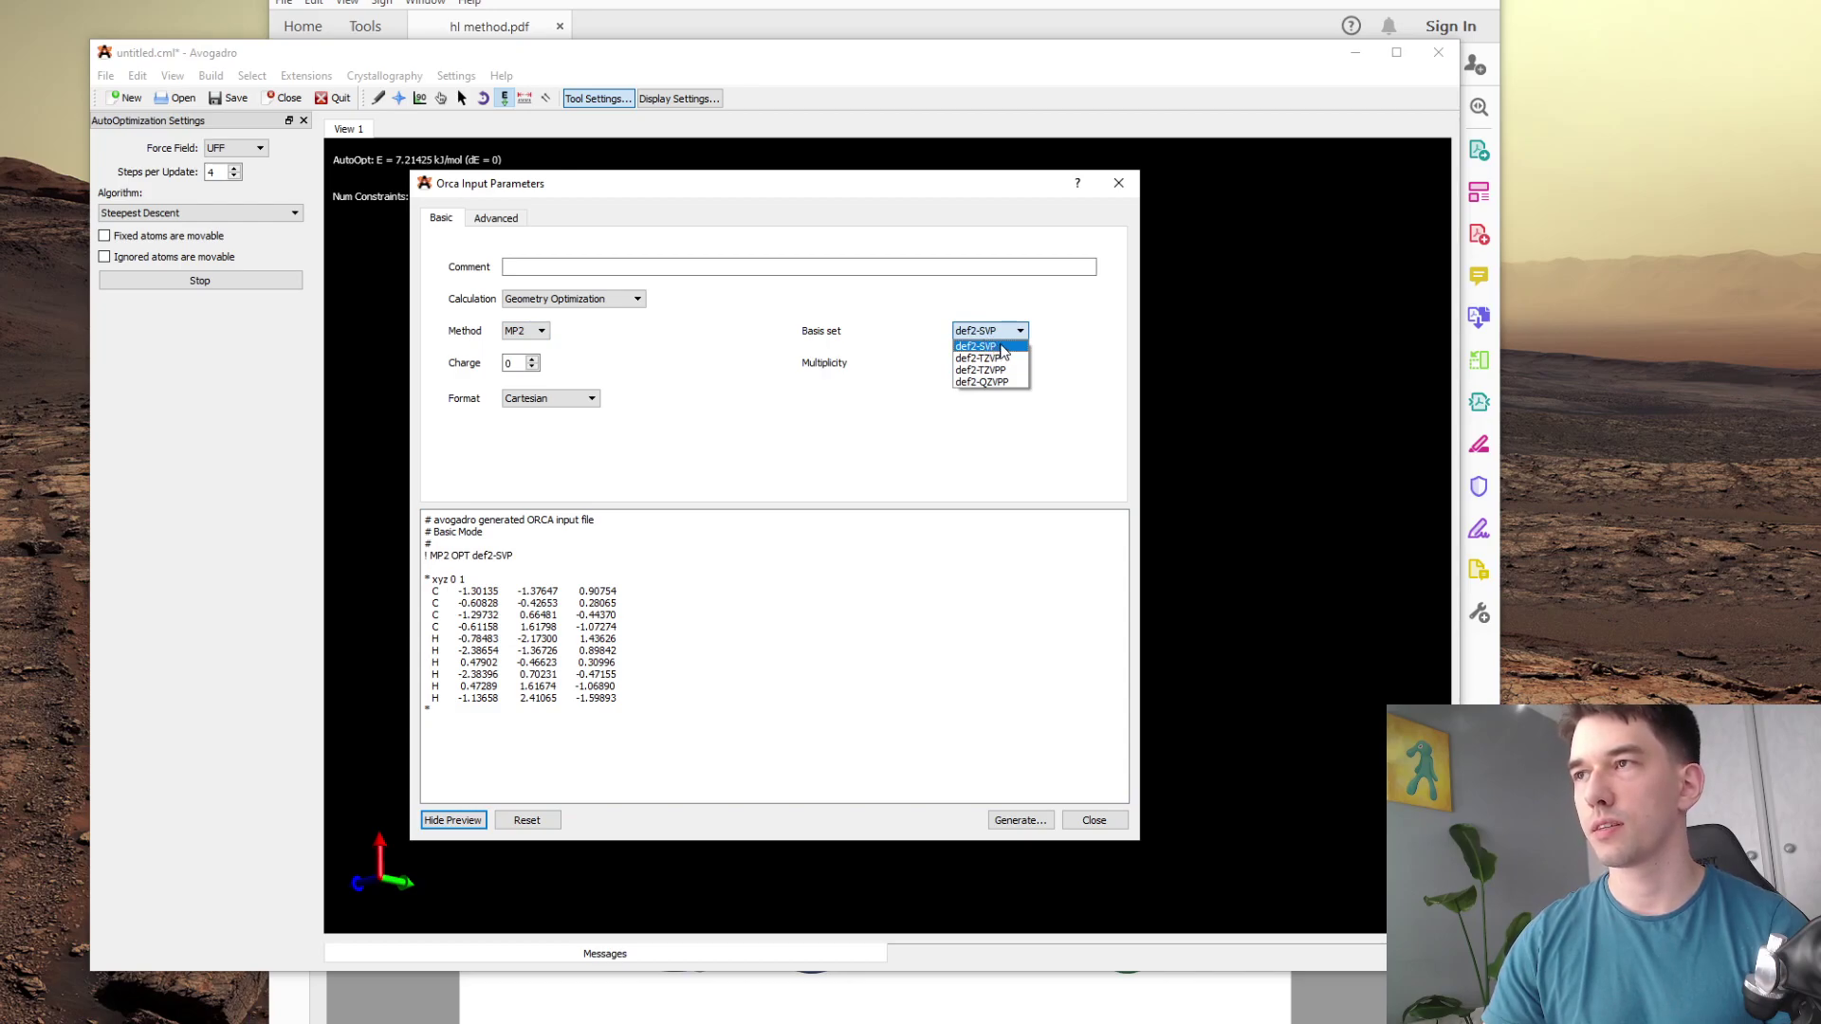
click(686, 353)
click(1020, 334)
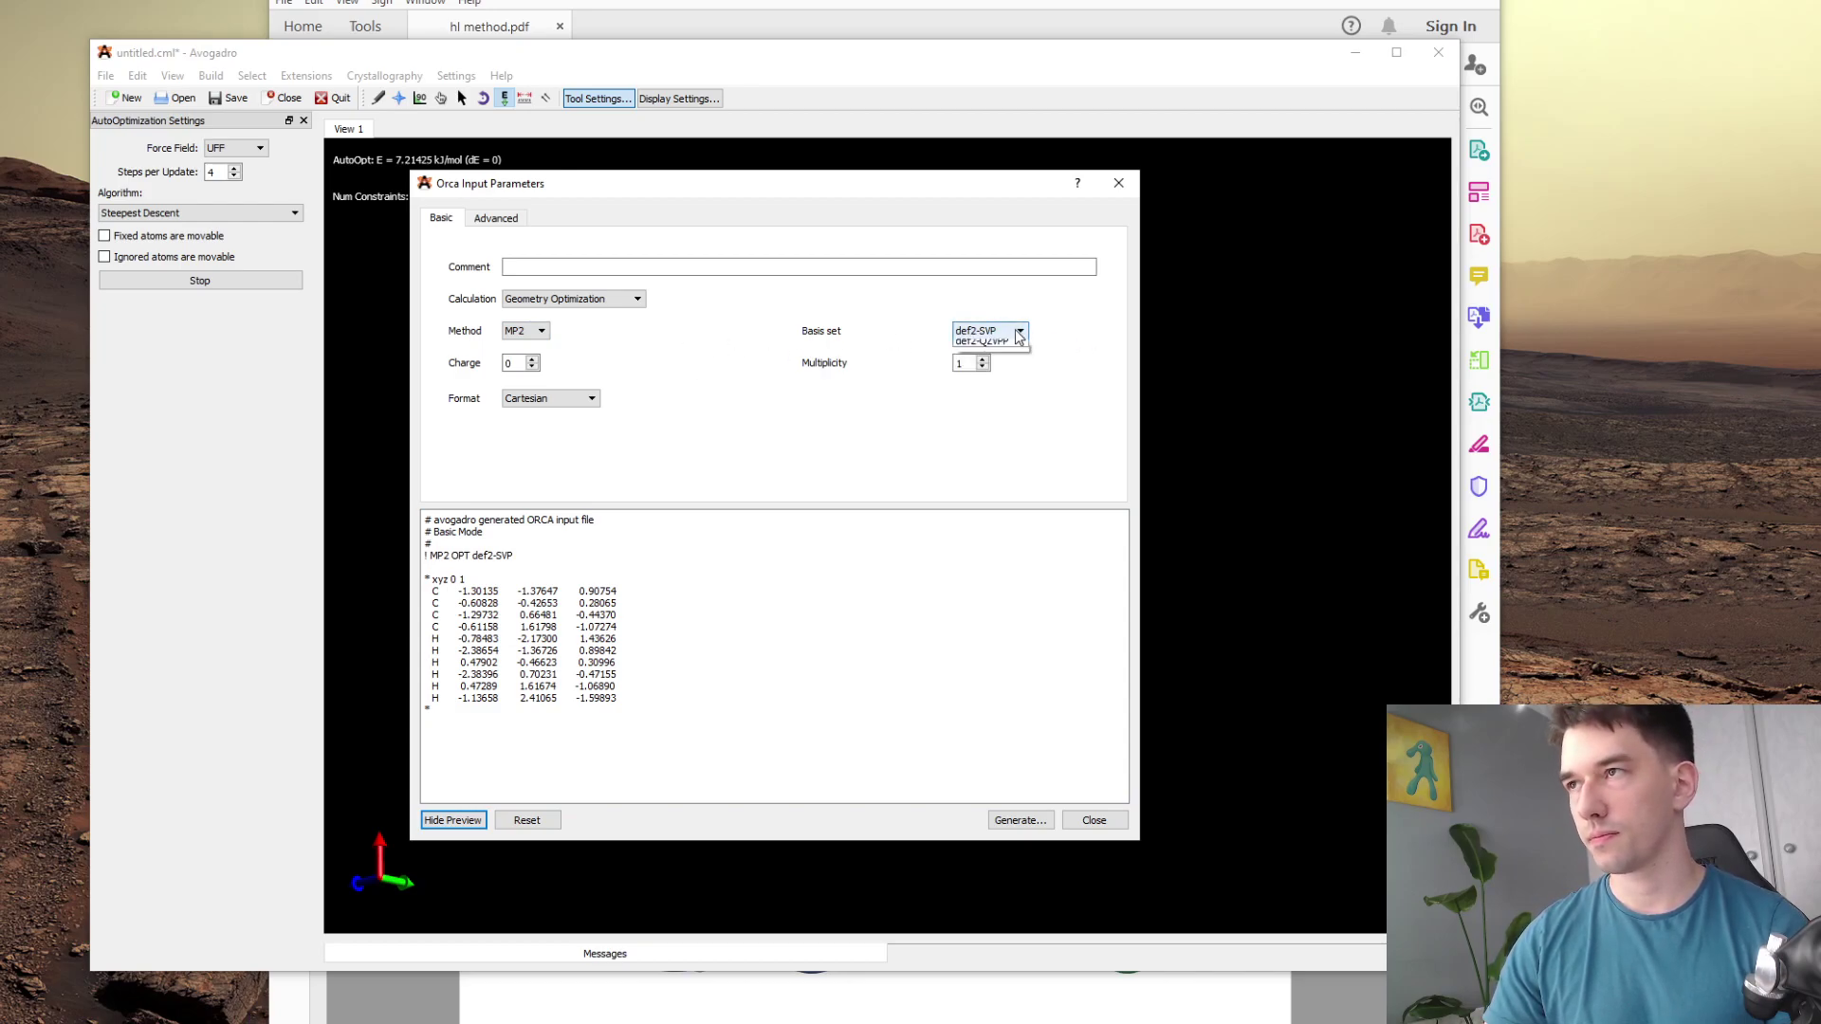
click(929, 334)
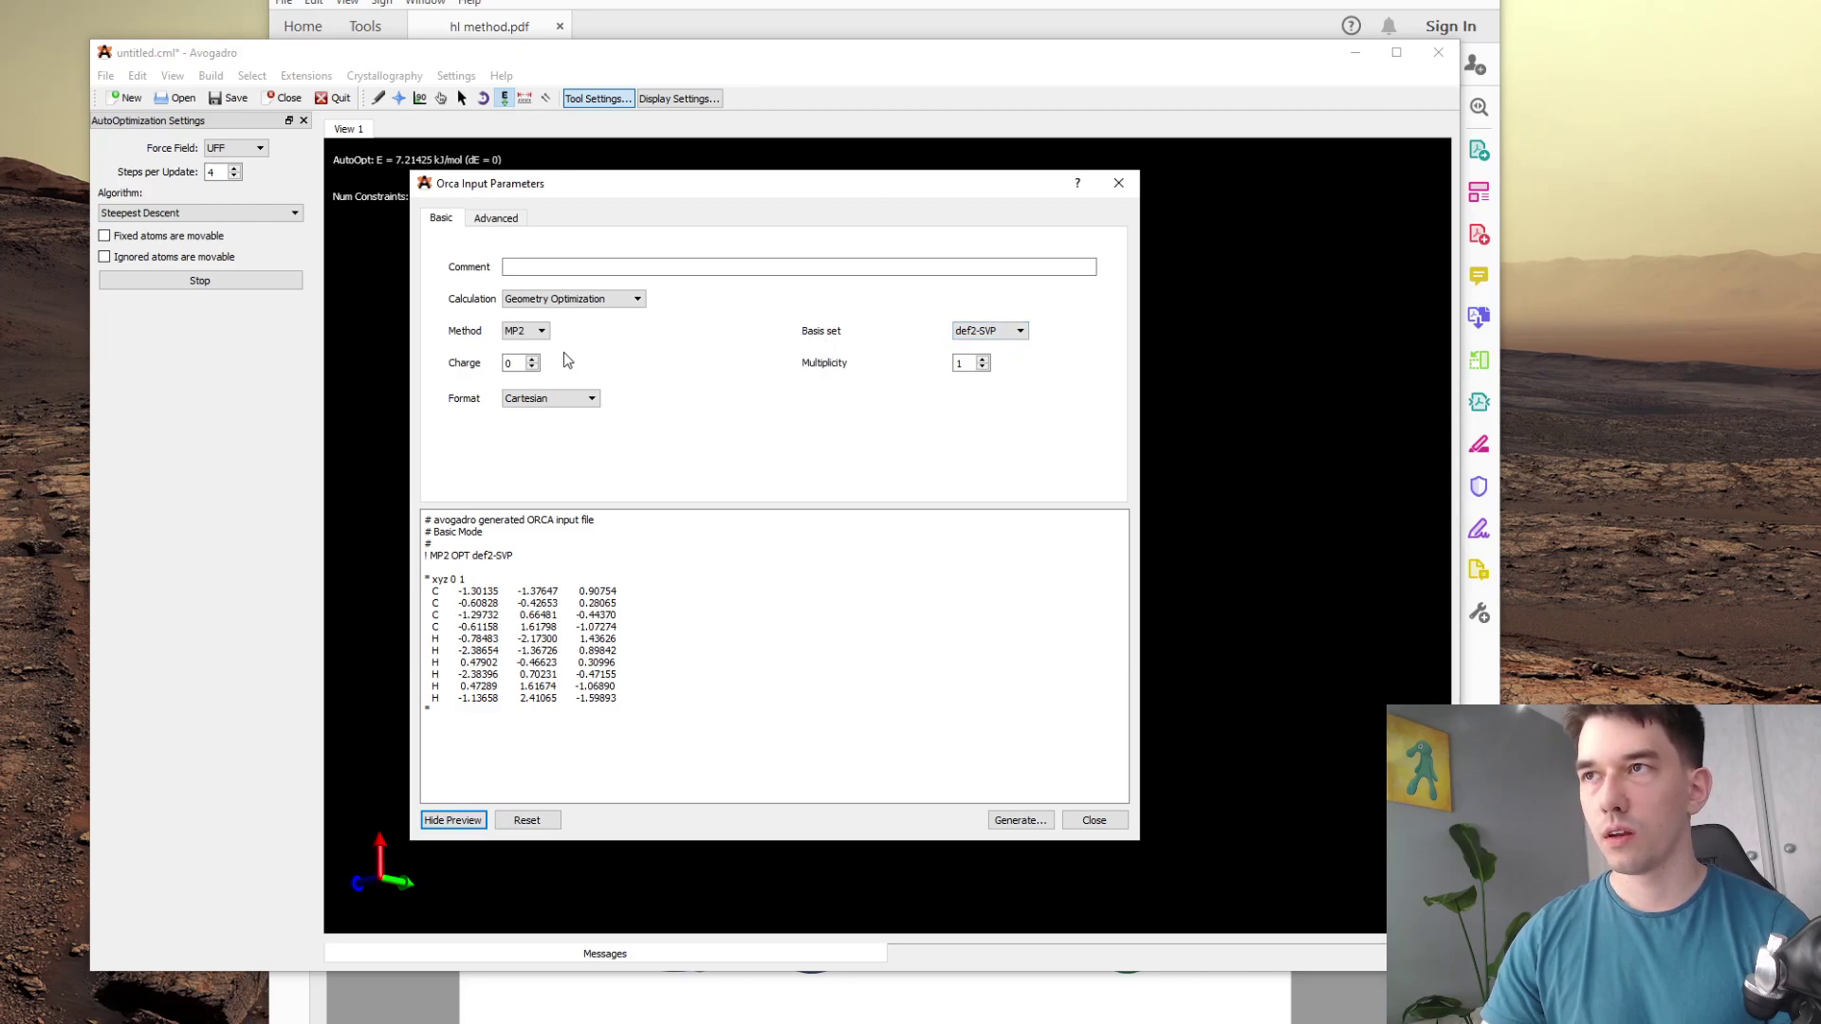
click(539, 332)
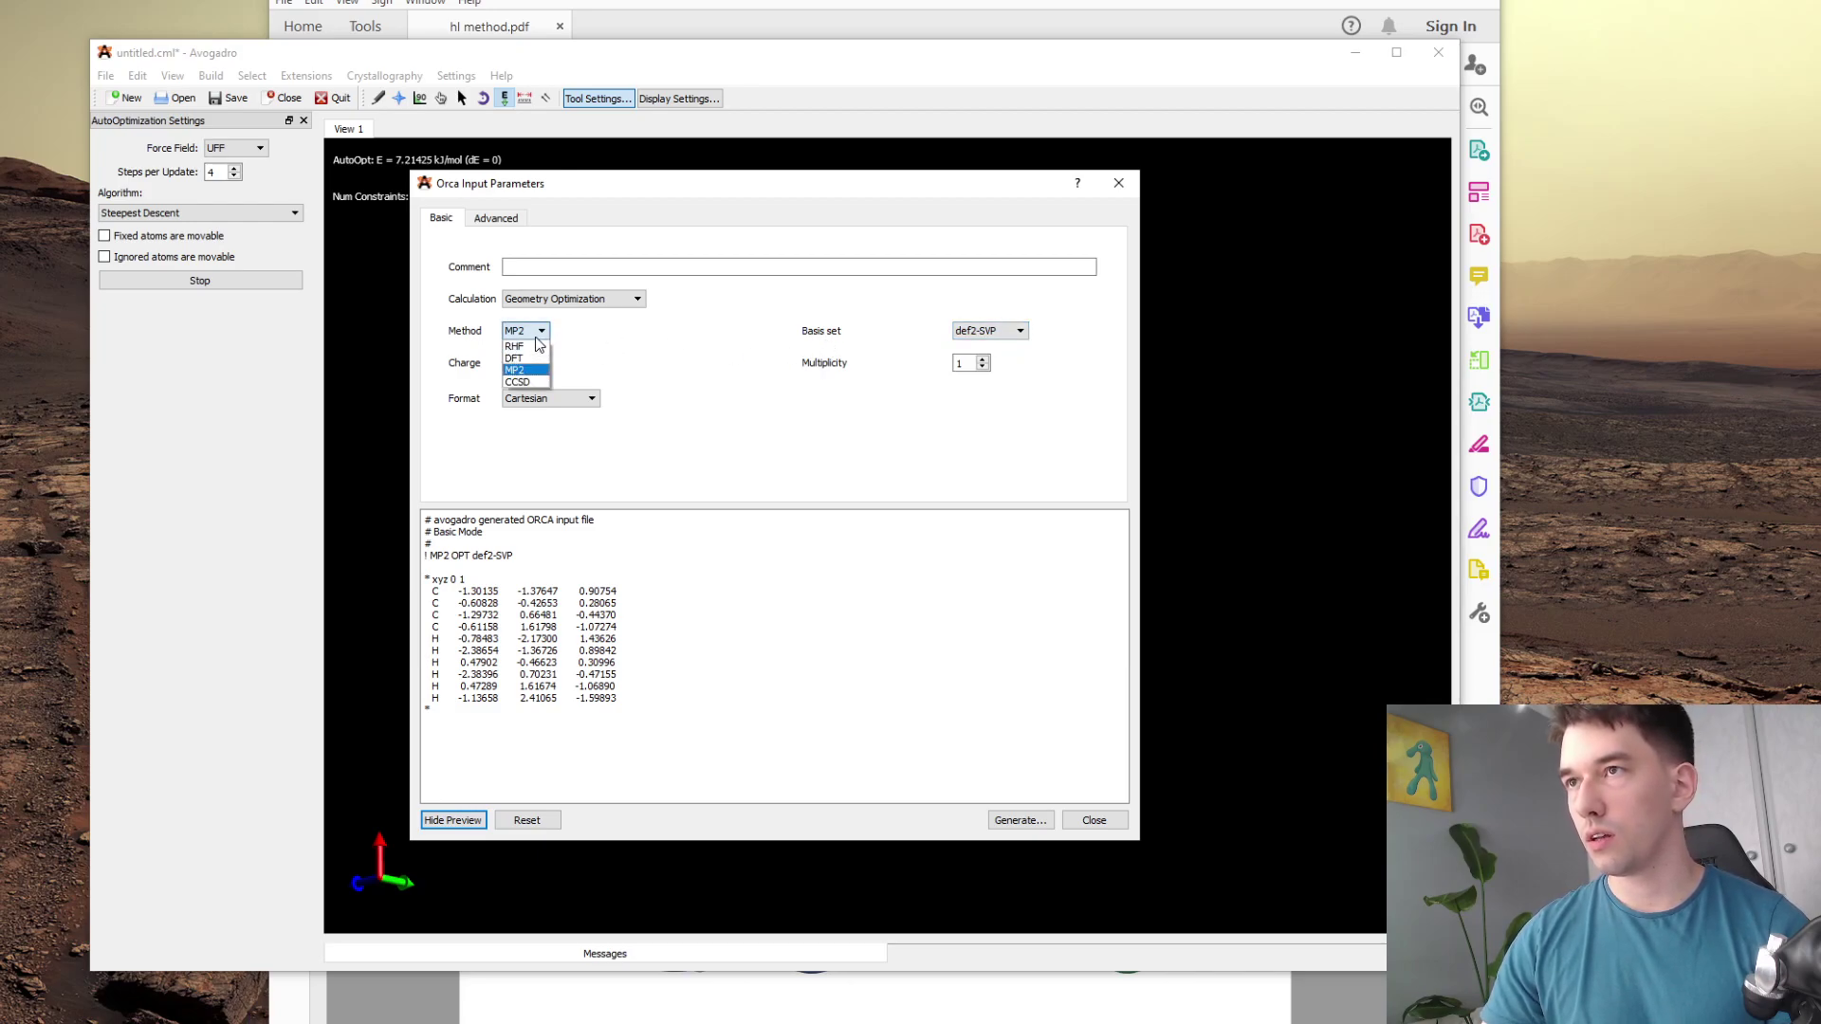
click(524, 370)
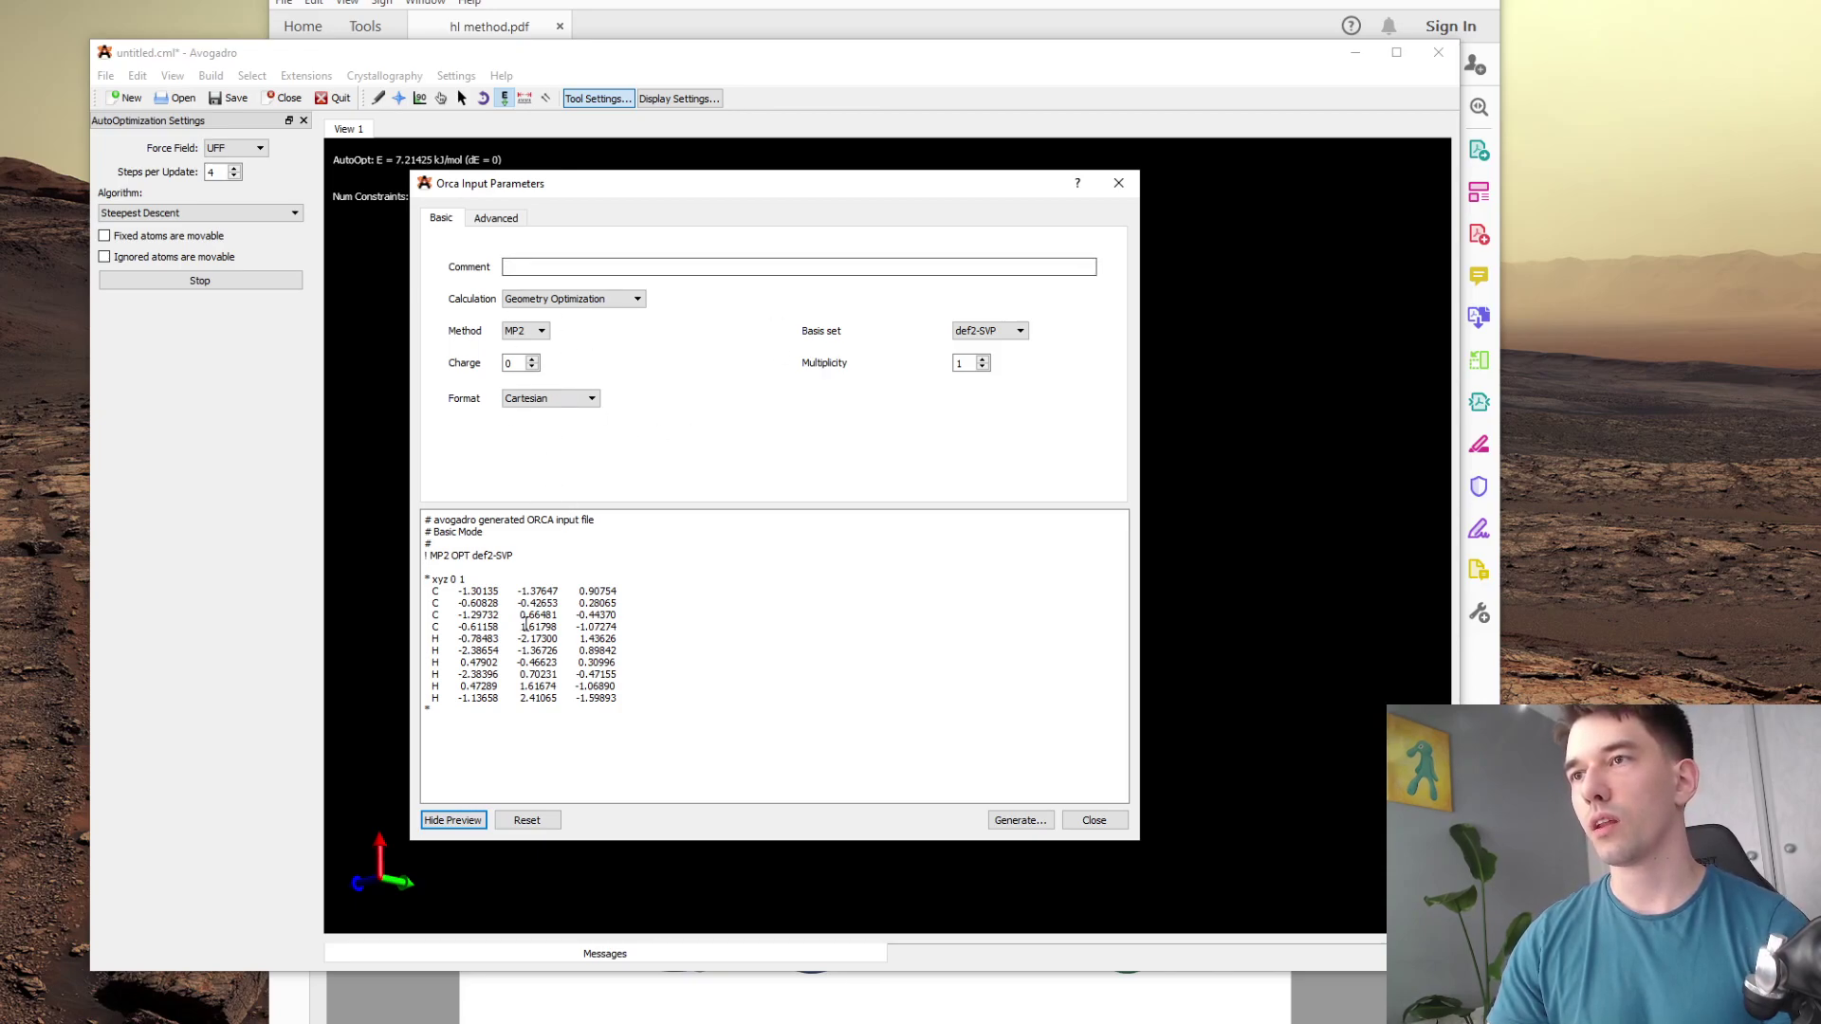
- Generate the Orca input deck and create and open a folder named butadiene in Downloads for it
key(ctrl+a)
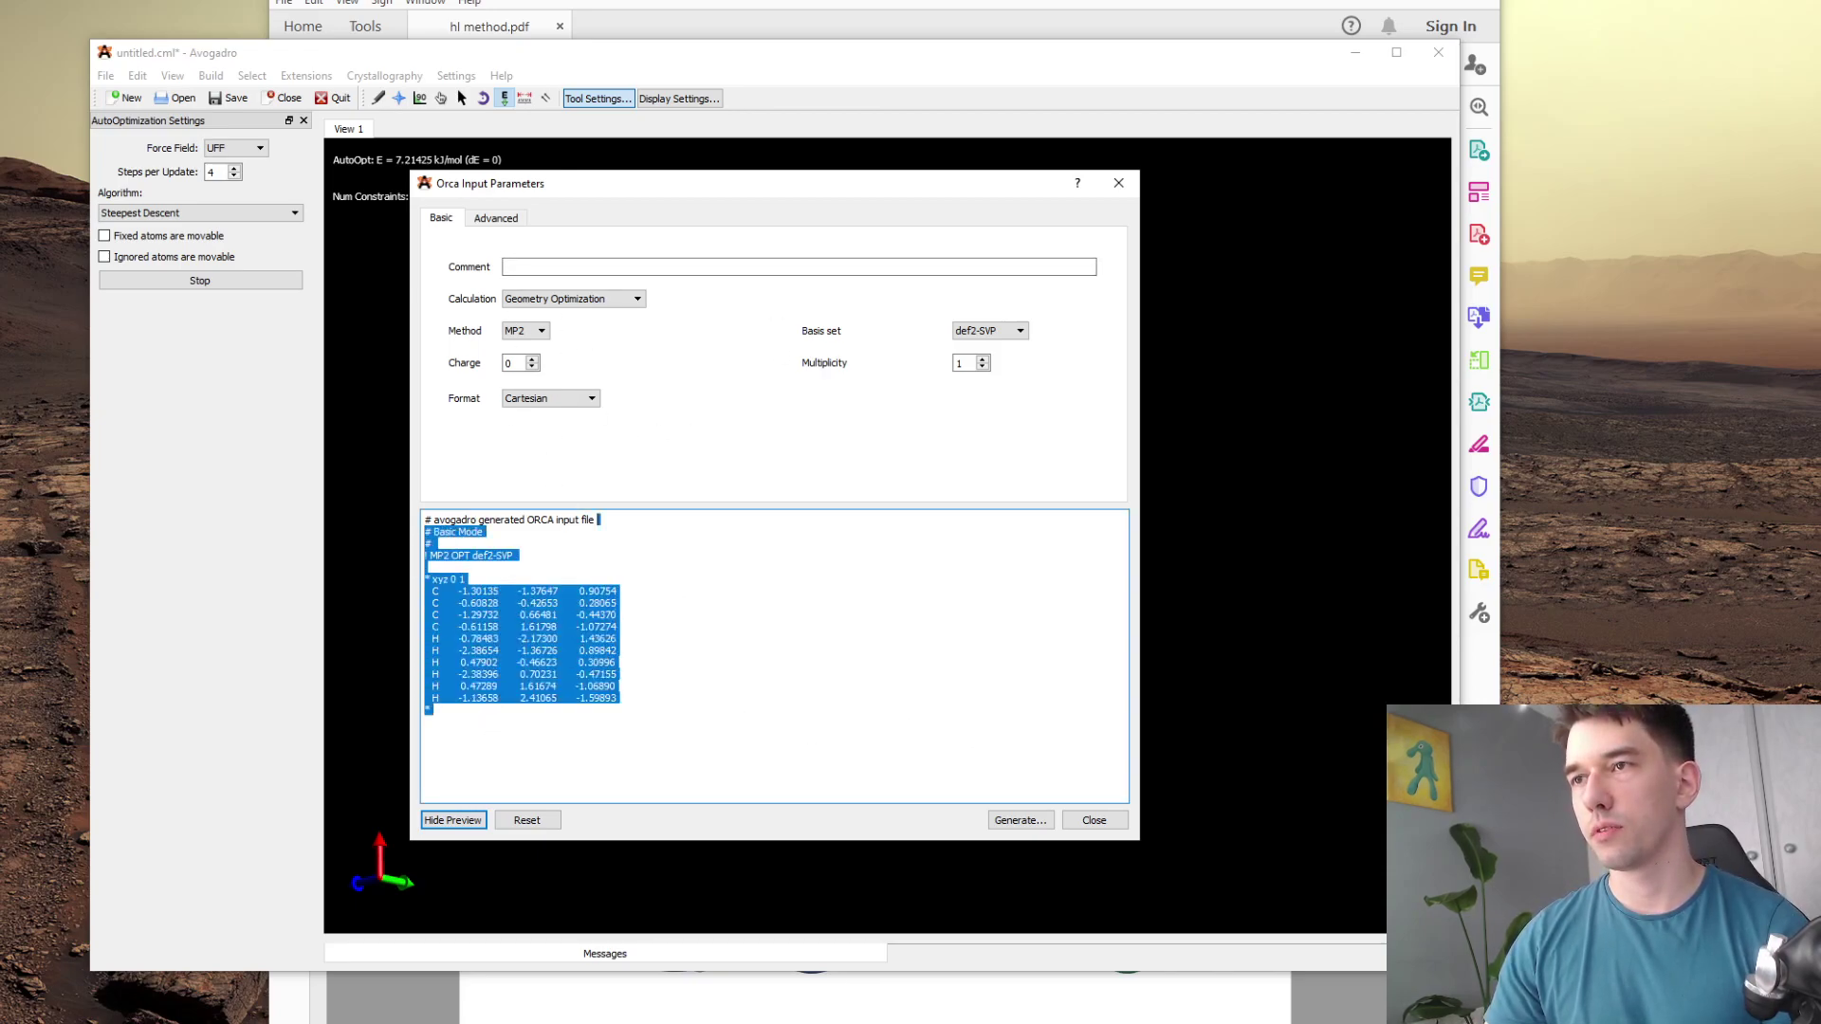
click(1023, 821)
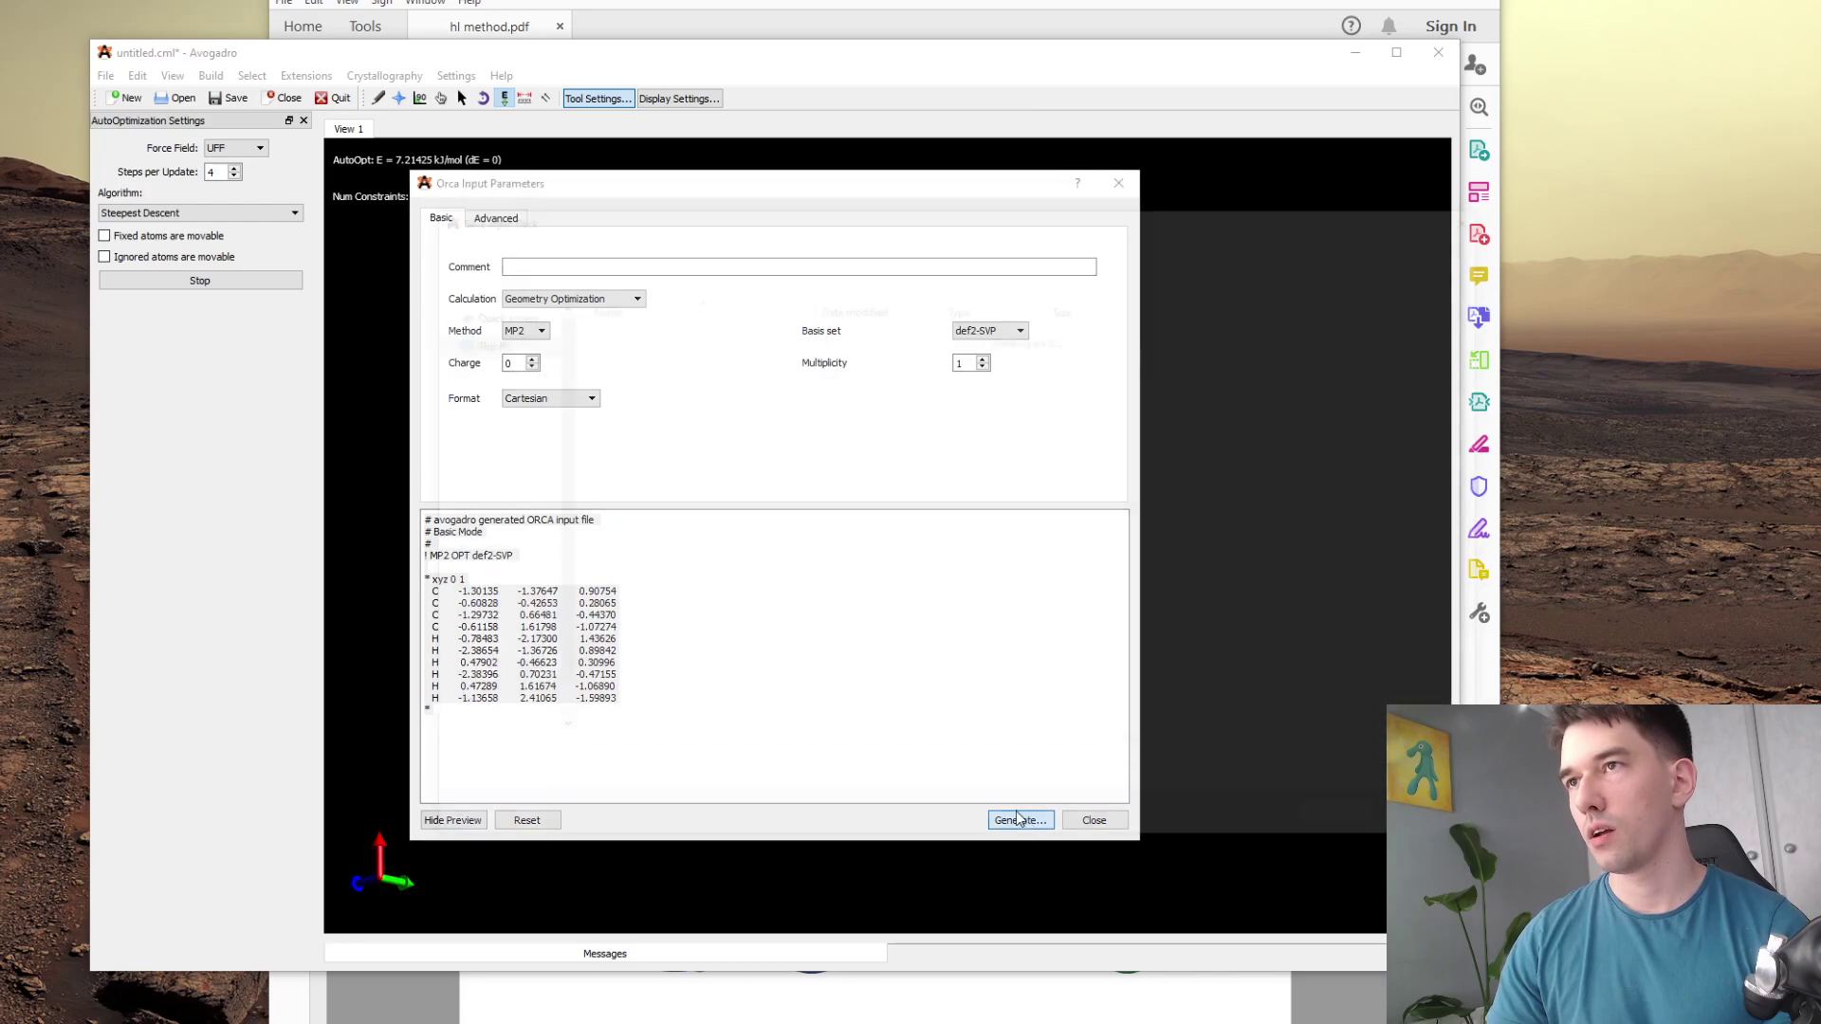
click(484, 325)
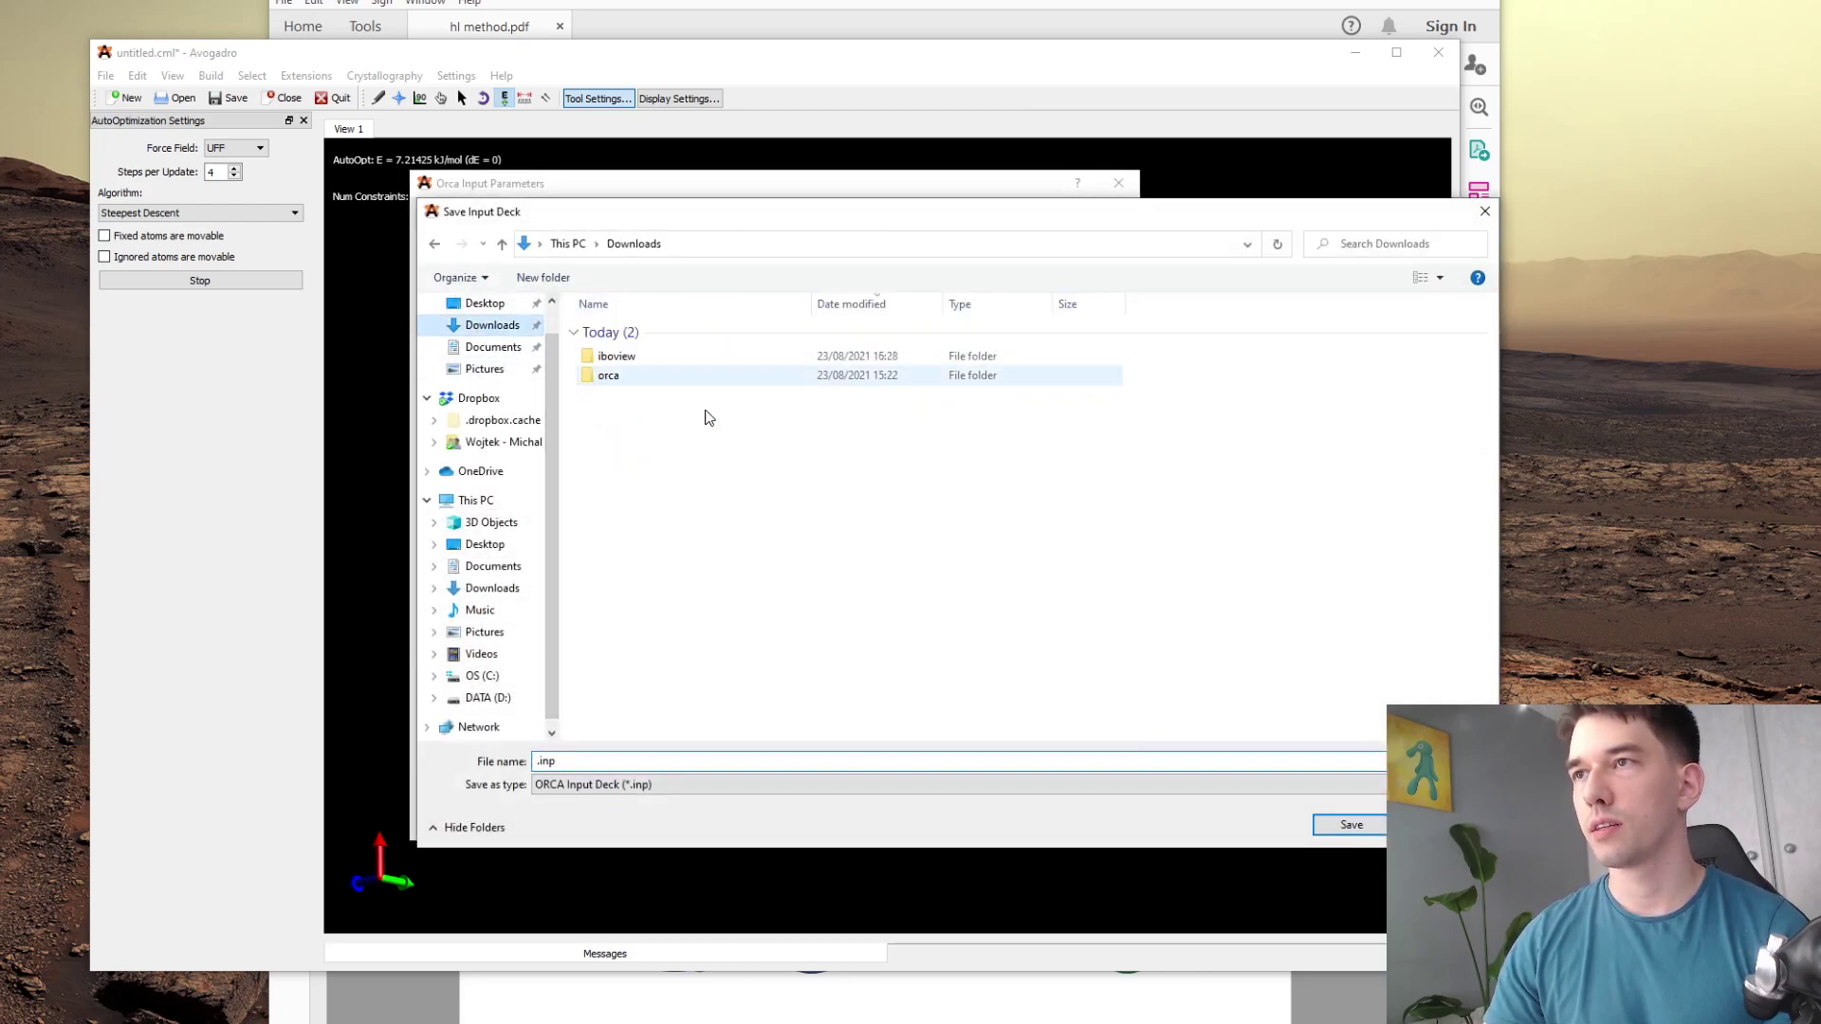
click(545, 277)
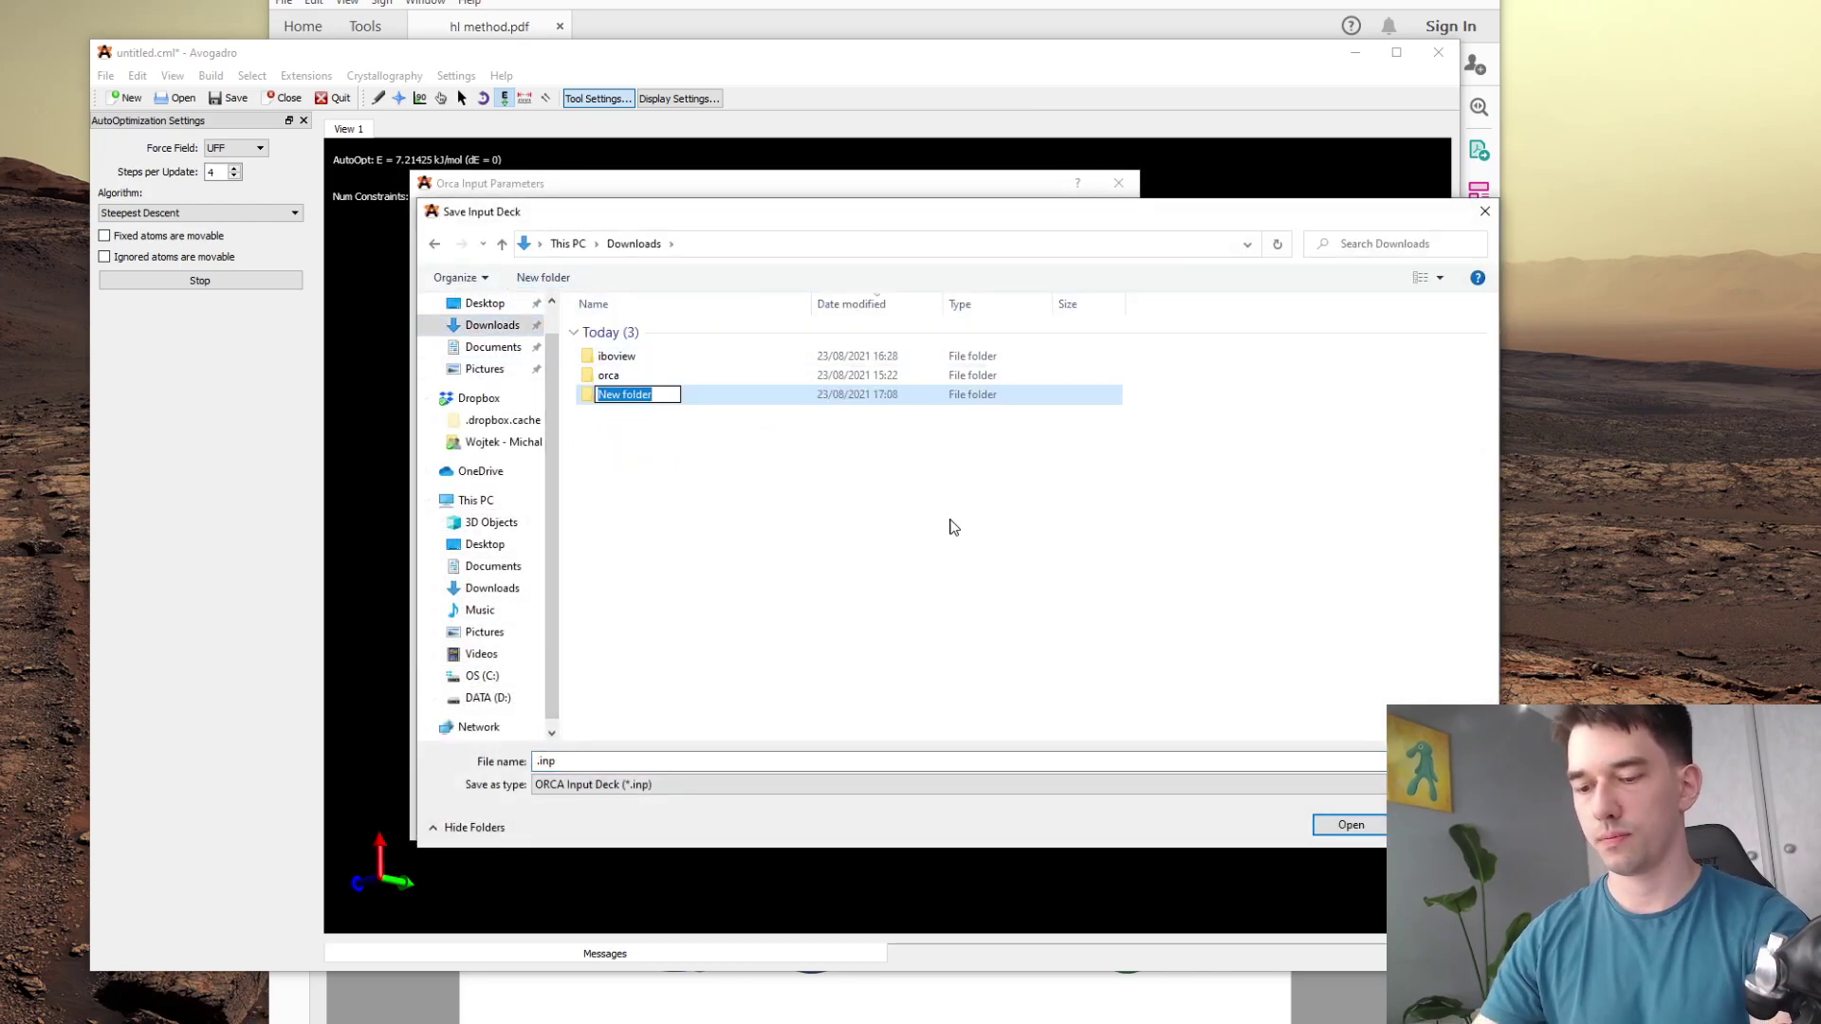
text(butadiene)
key(Return)
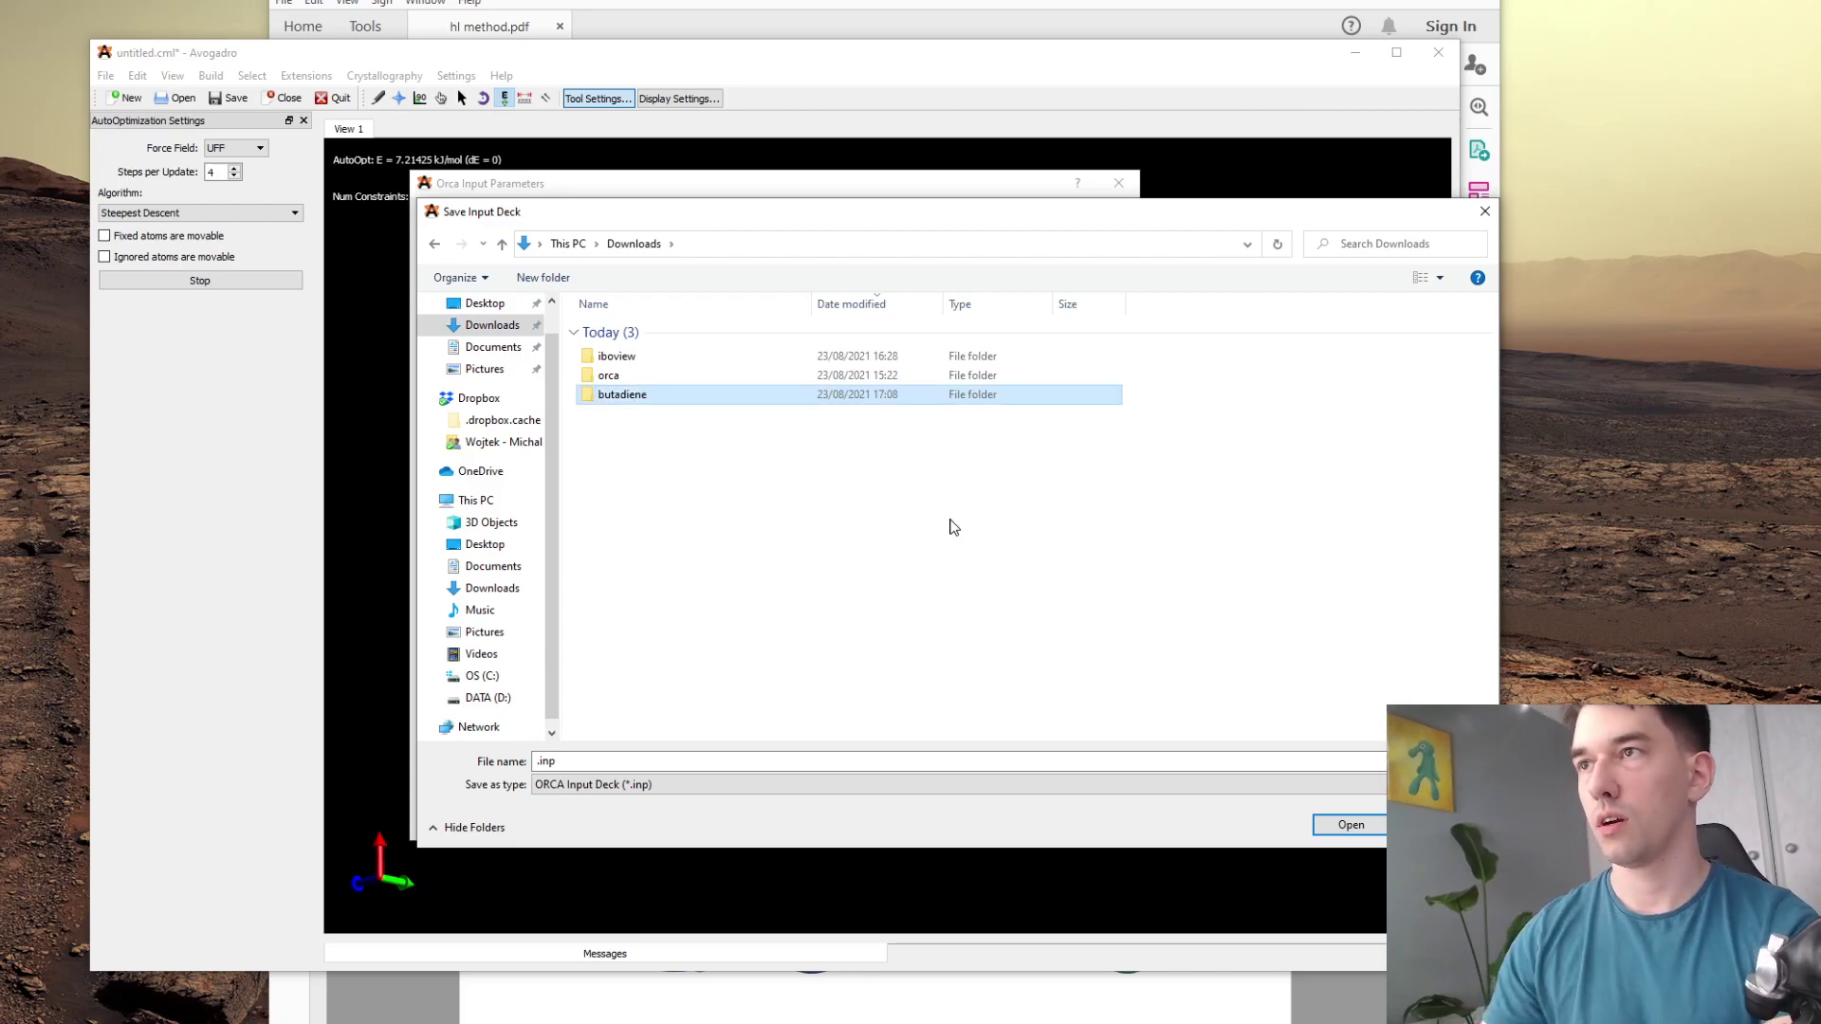
double_click(634, 393)
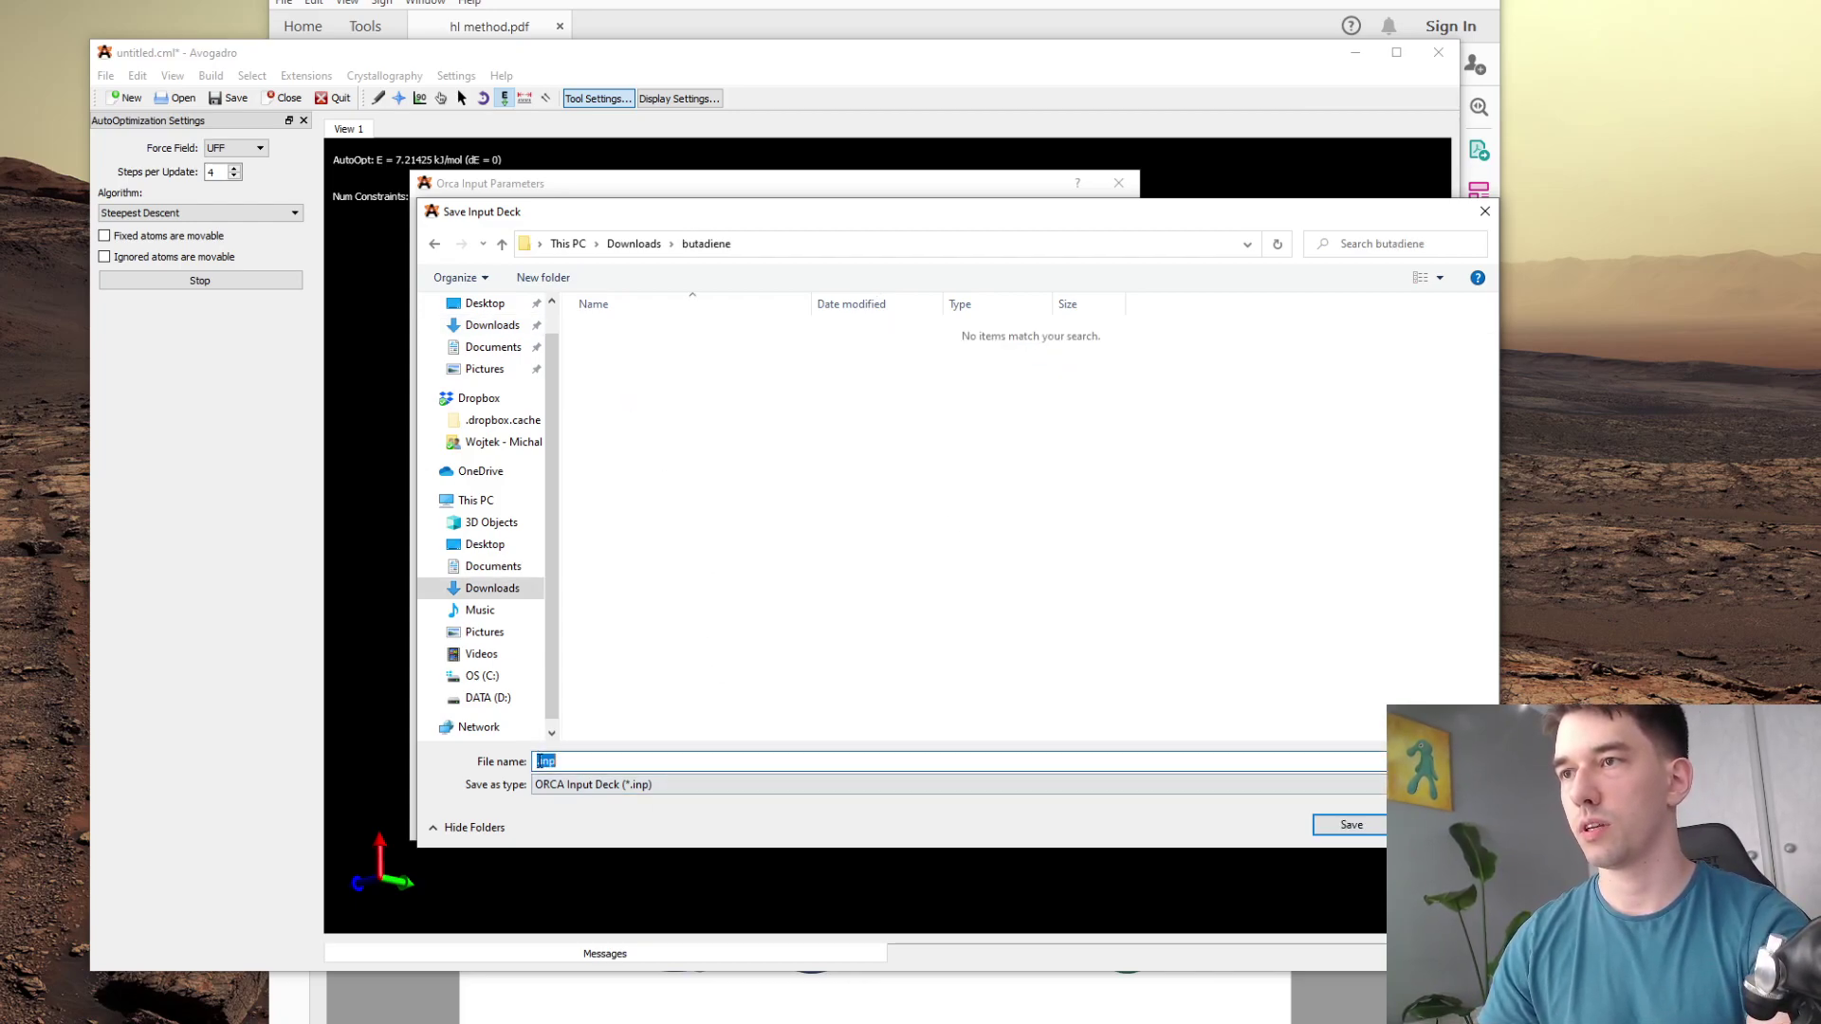
- Save the input deck as butadiene.inp in the butadiene folder and close the Orca input parameters
key(Home)
text(bu)
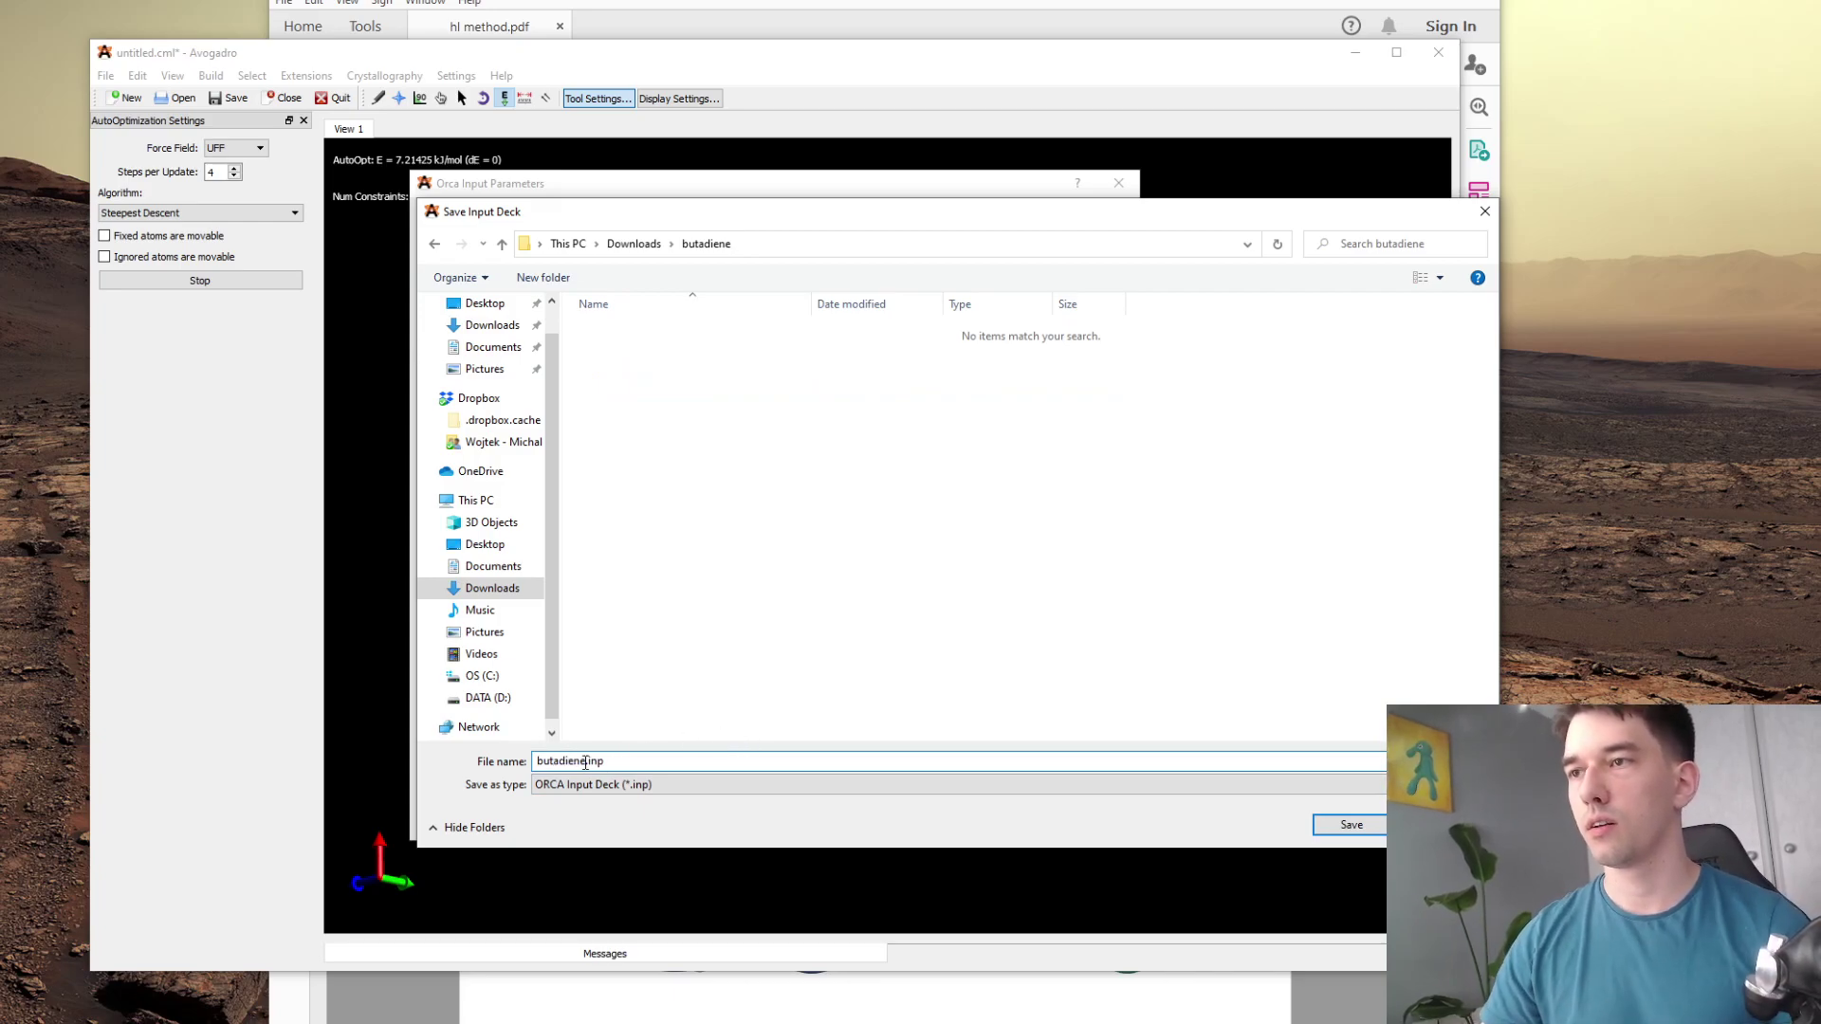
drag(585, 763, 609, 766)
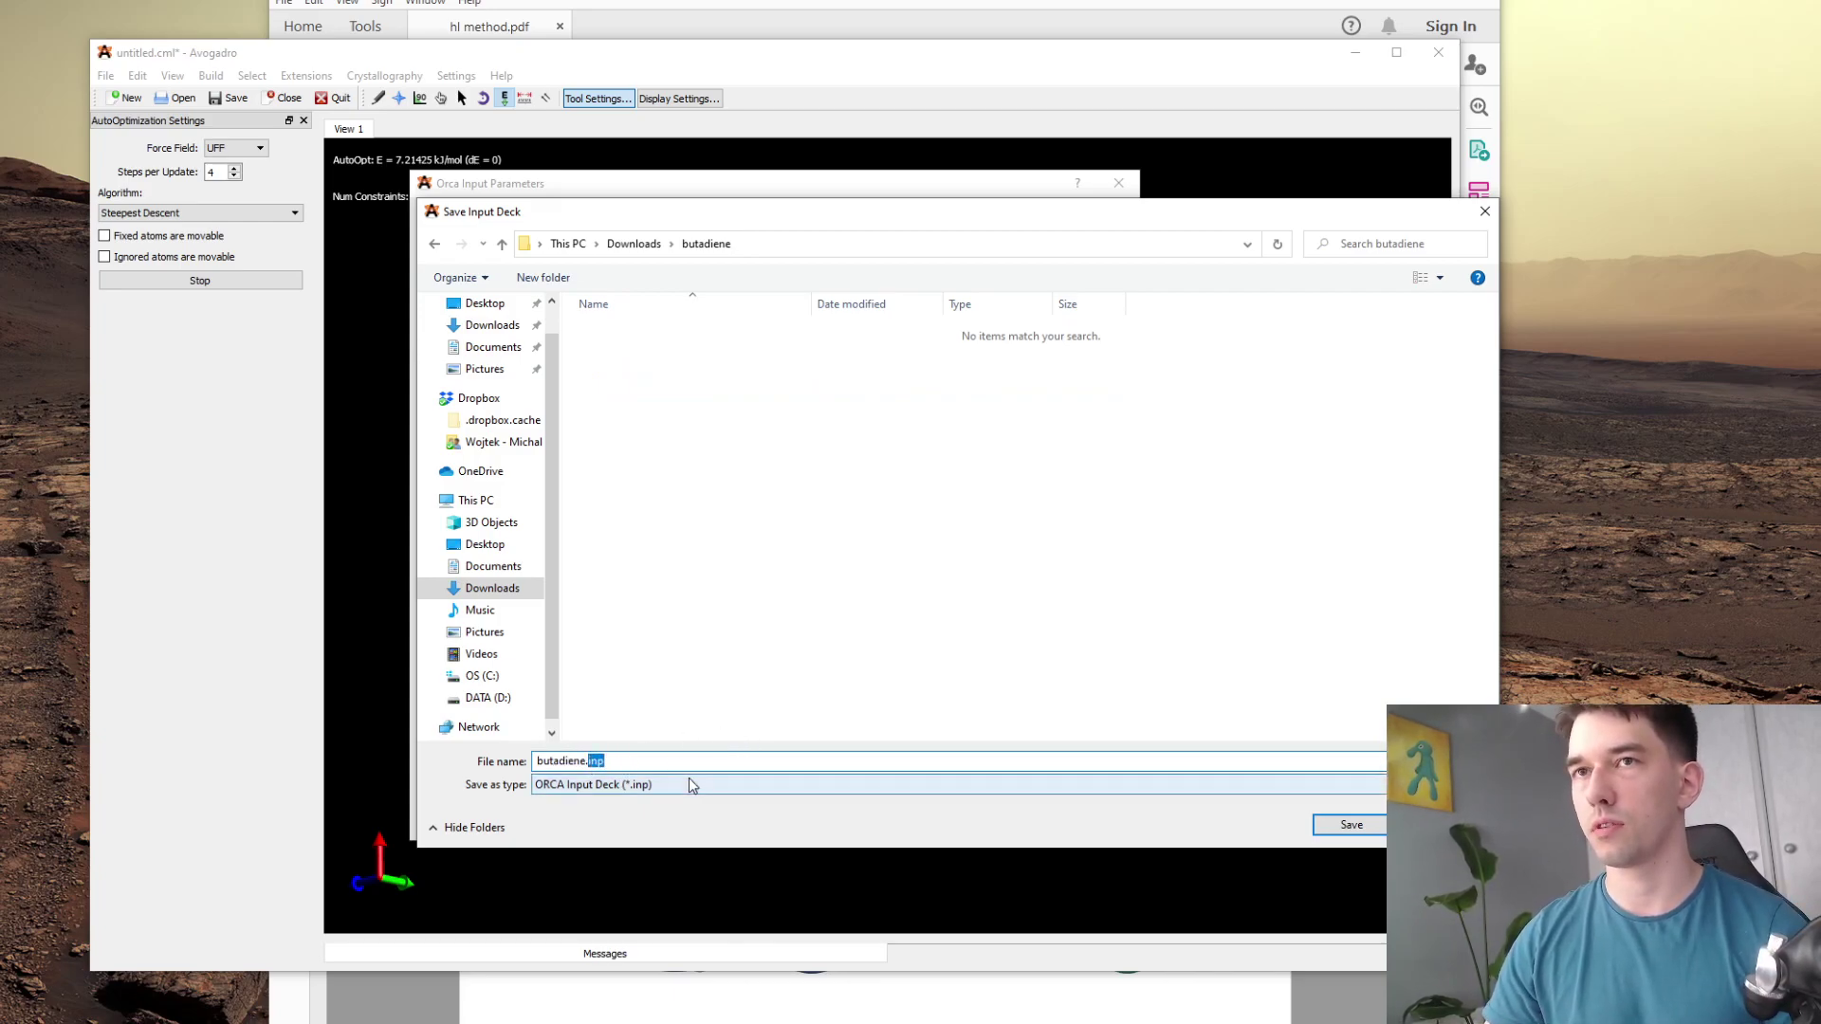
click(1362, 832)
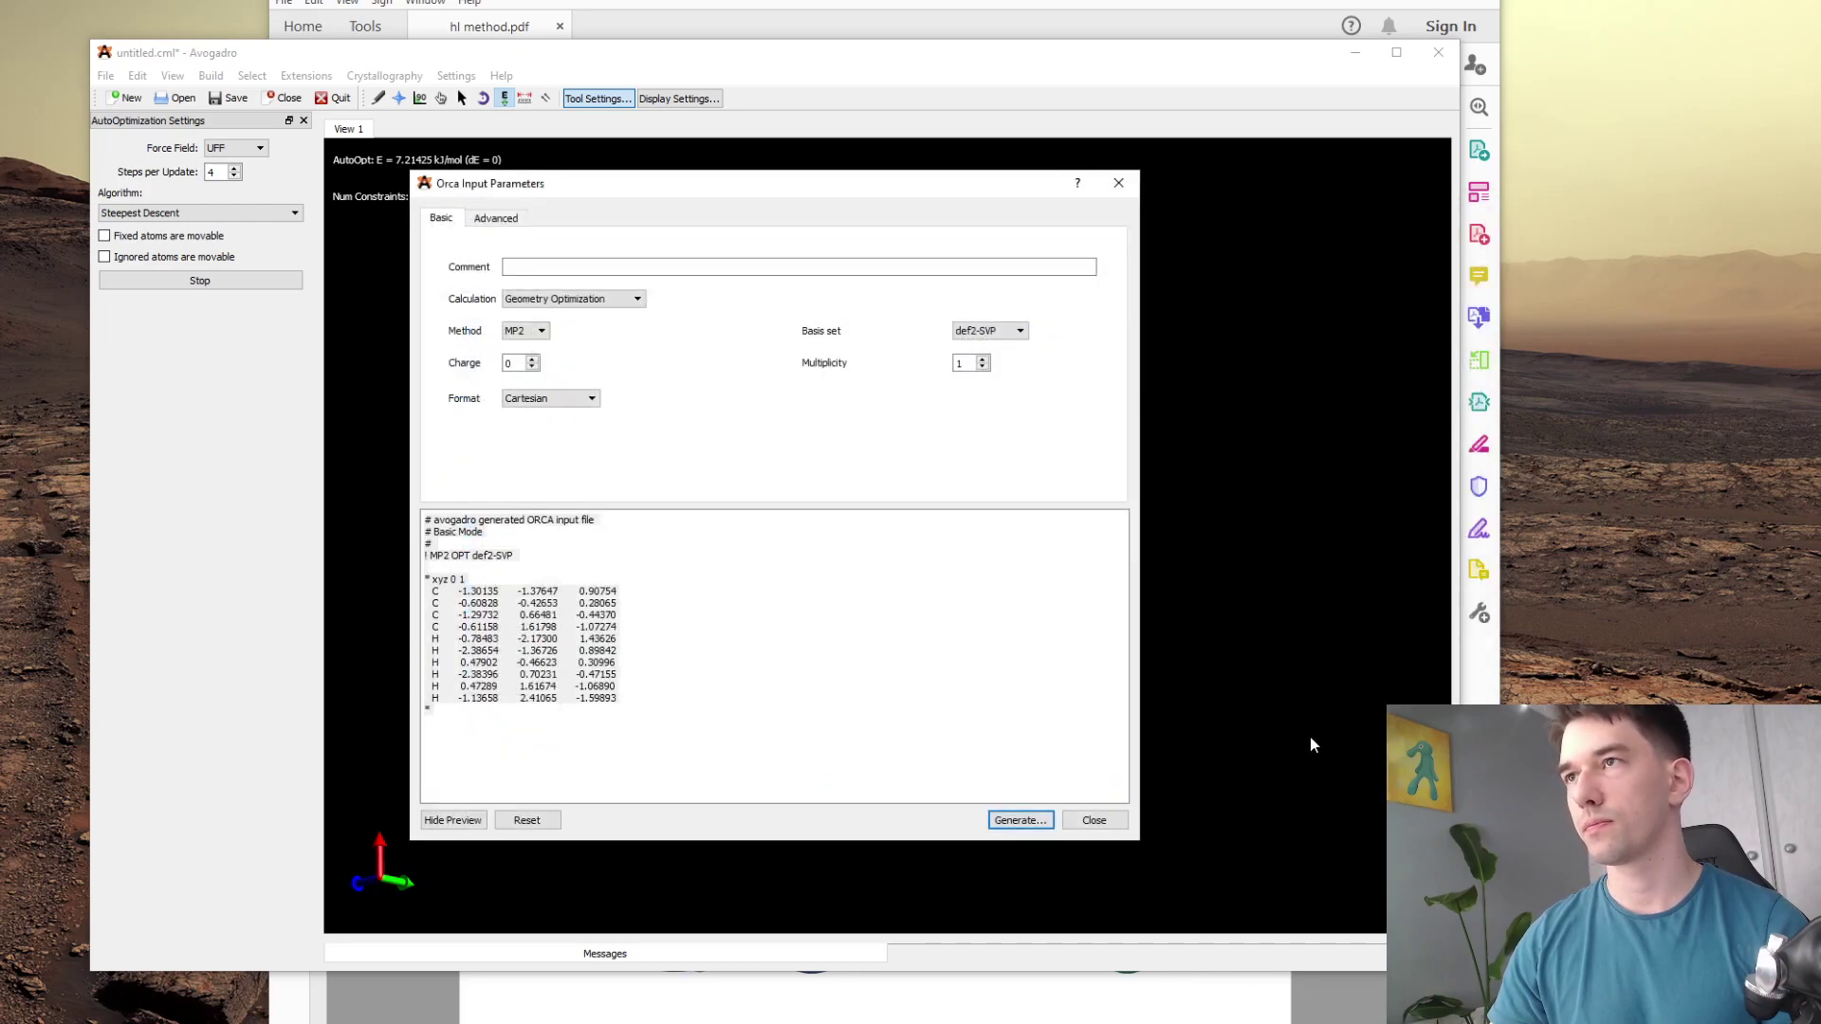
click(1100, 822)
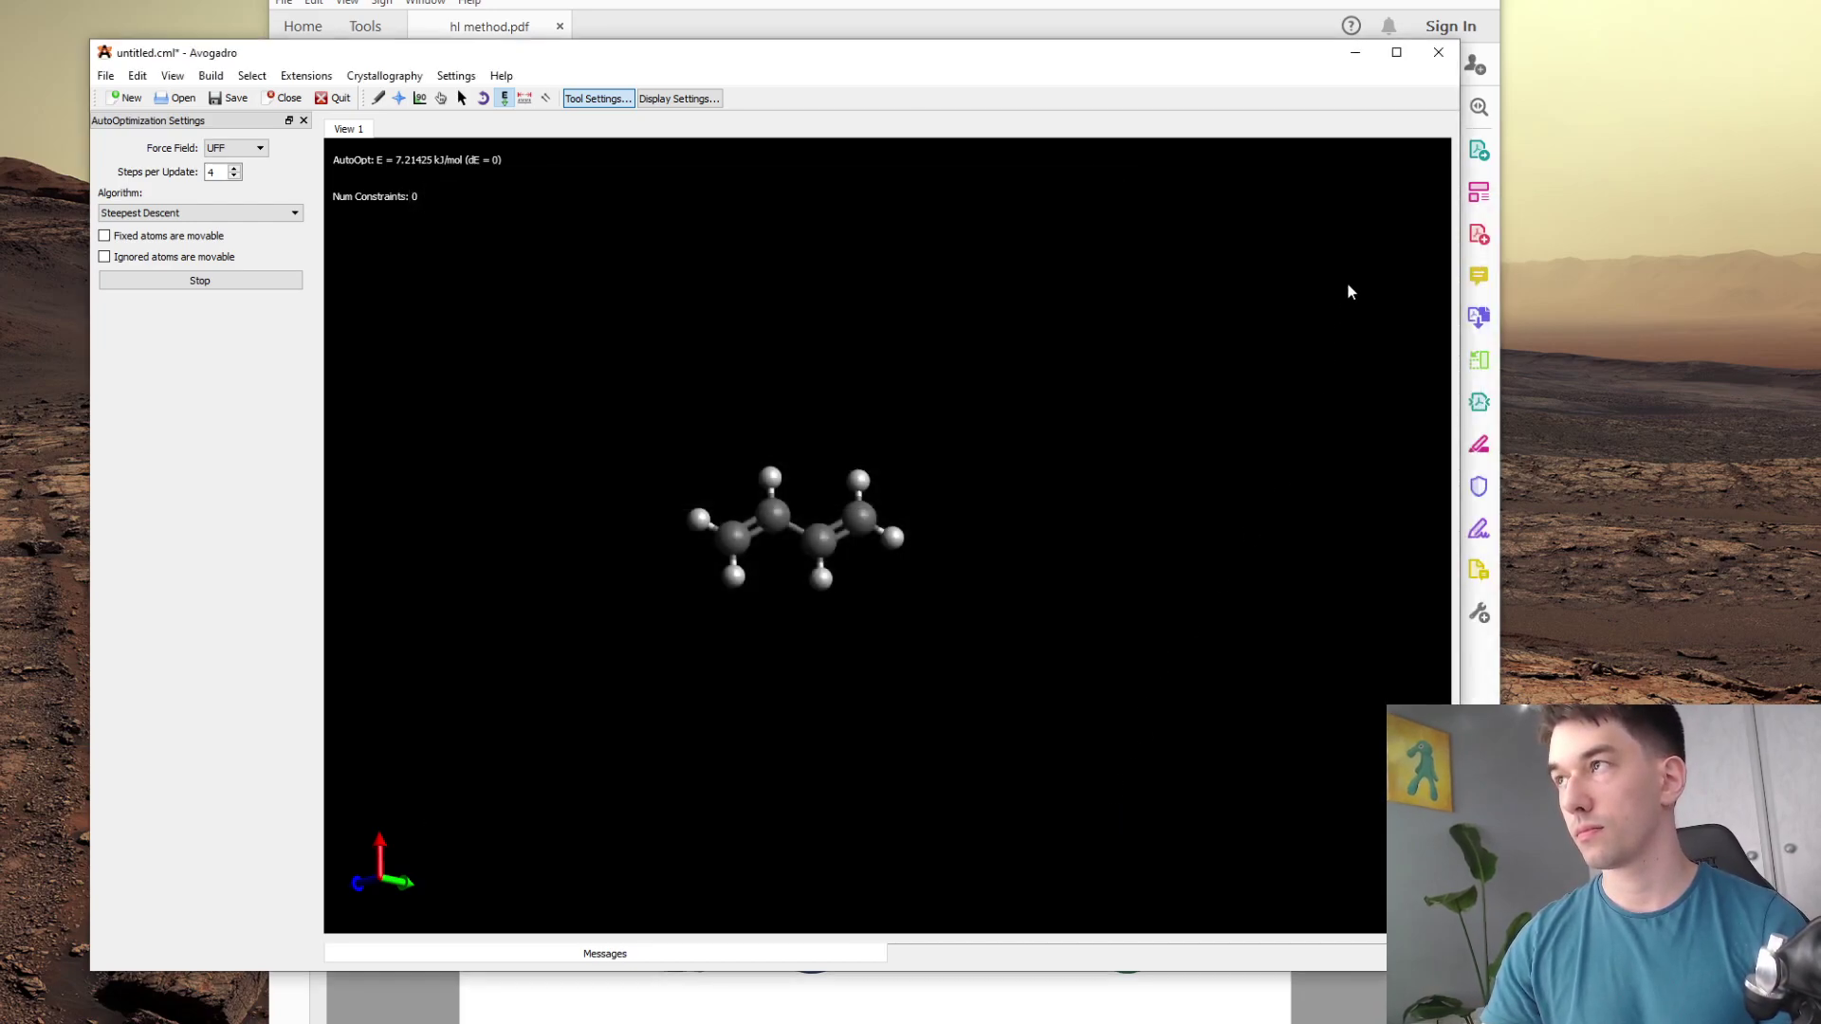
- Minimize Avogadro and review the PDF's xyz coordinates and the orca *.inp > *.out command
click(1356, 52)
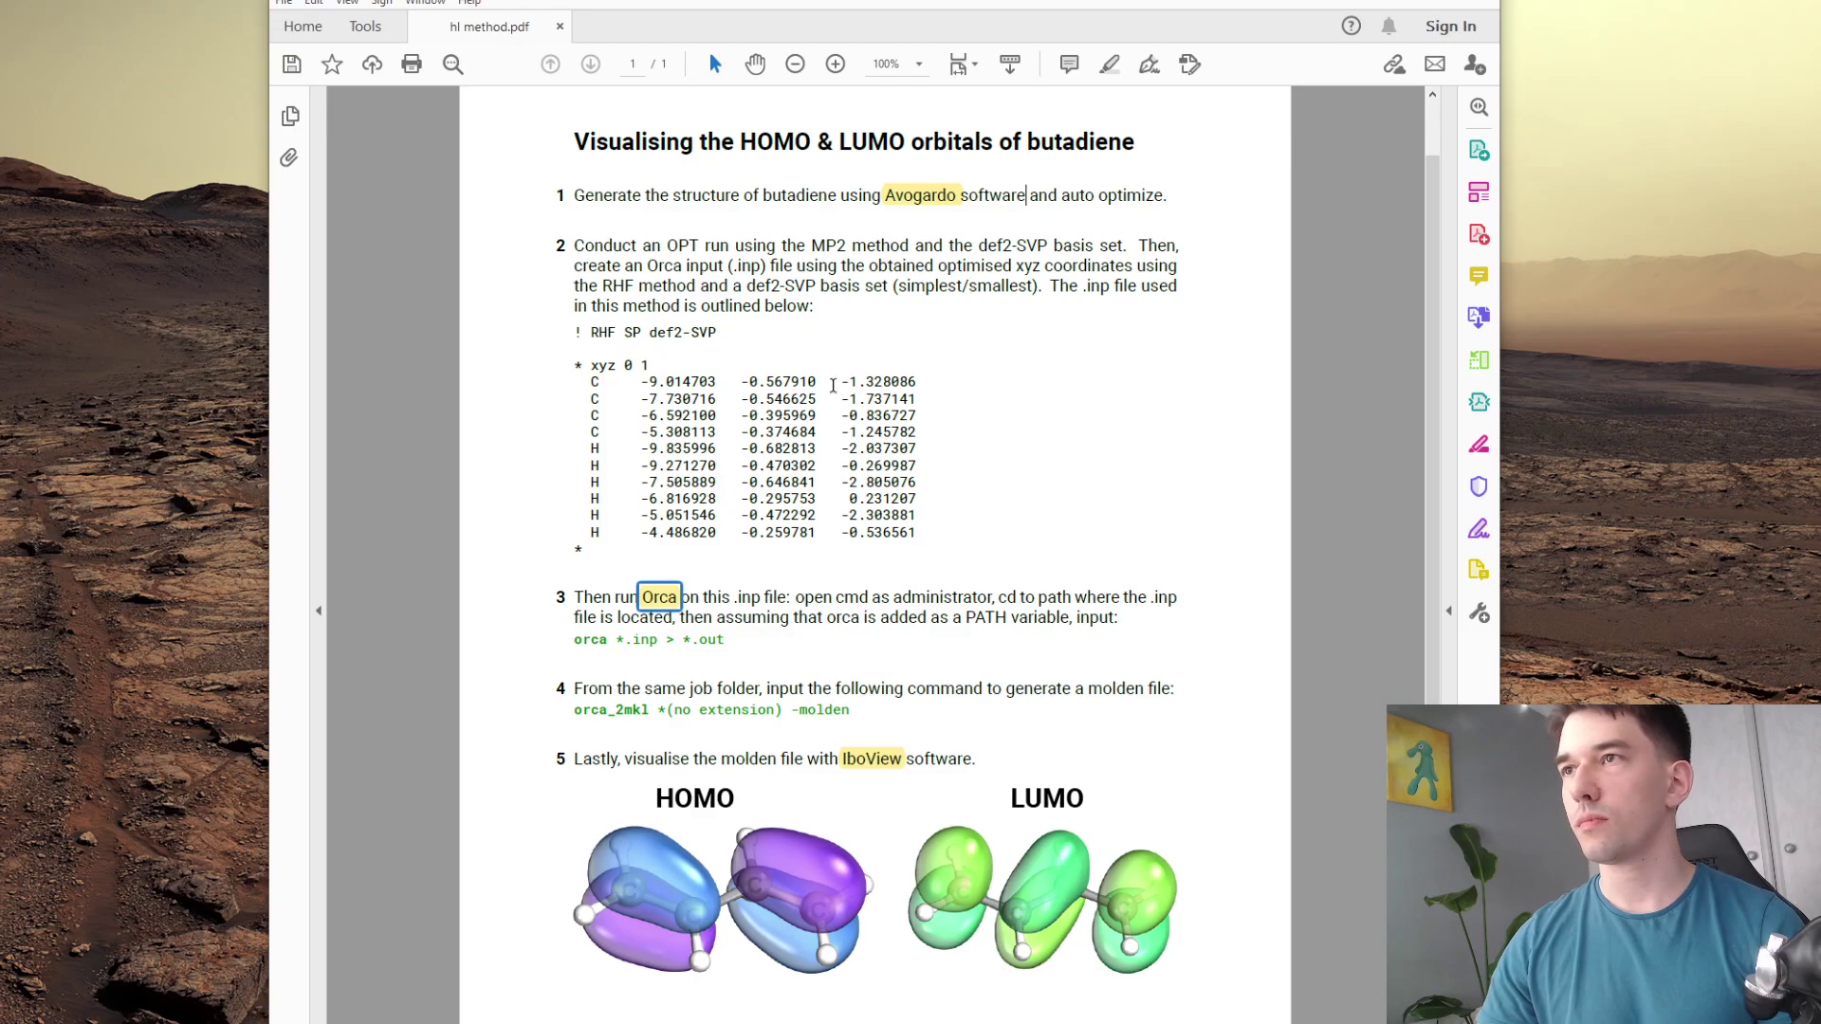
drag(607, 534, 573, 365)
click(688, 429)
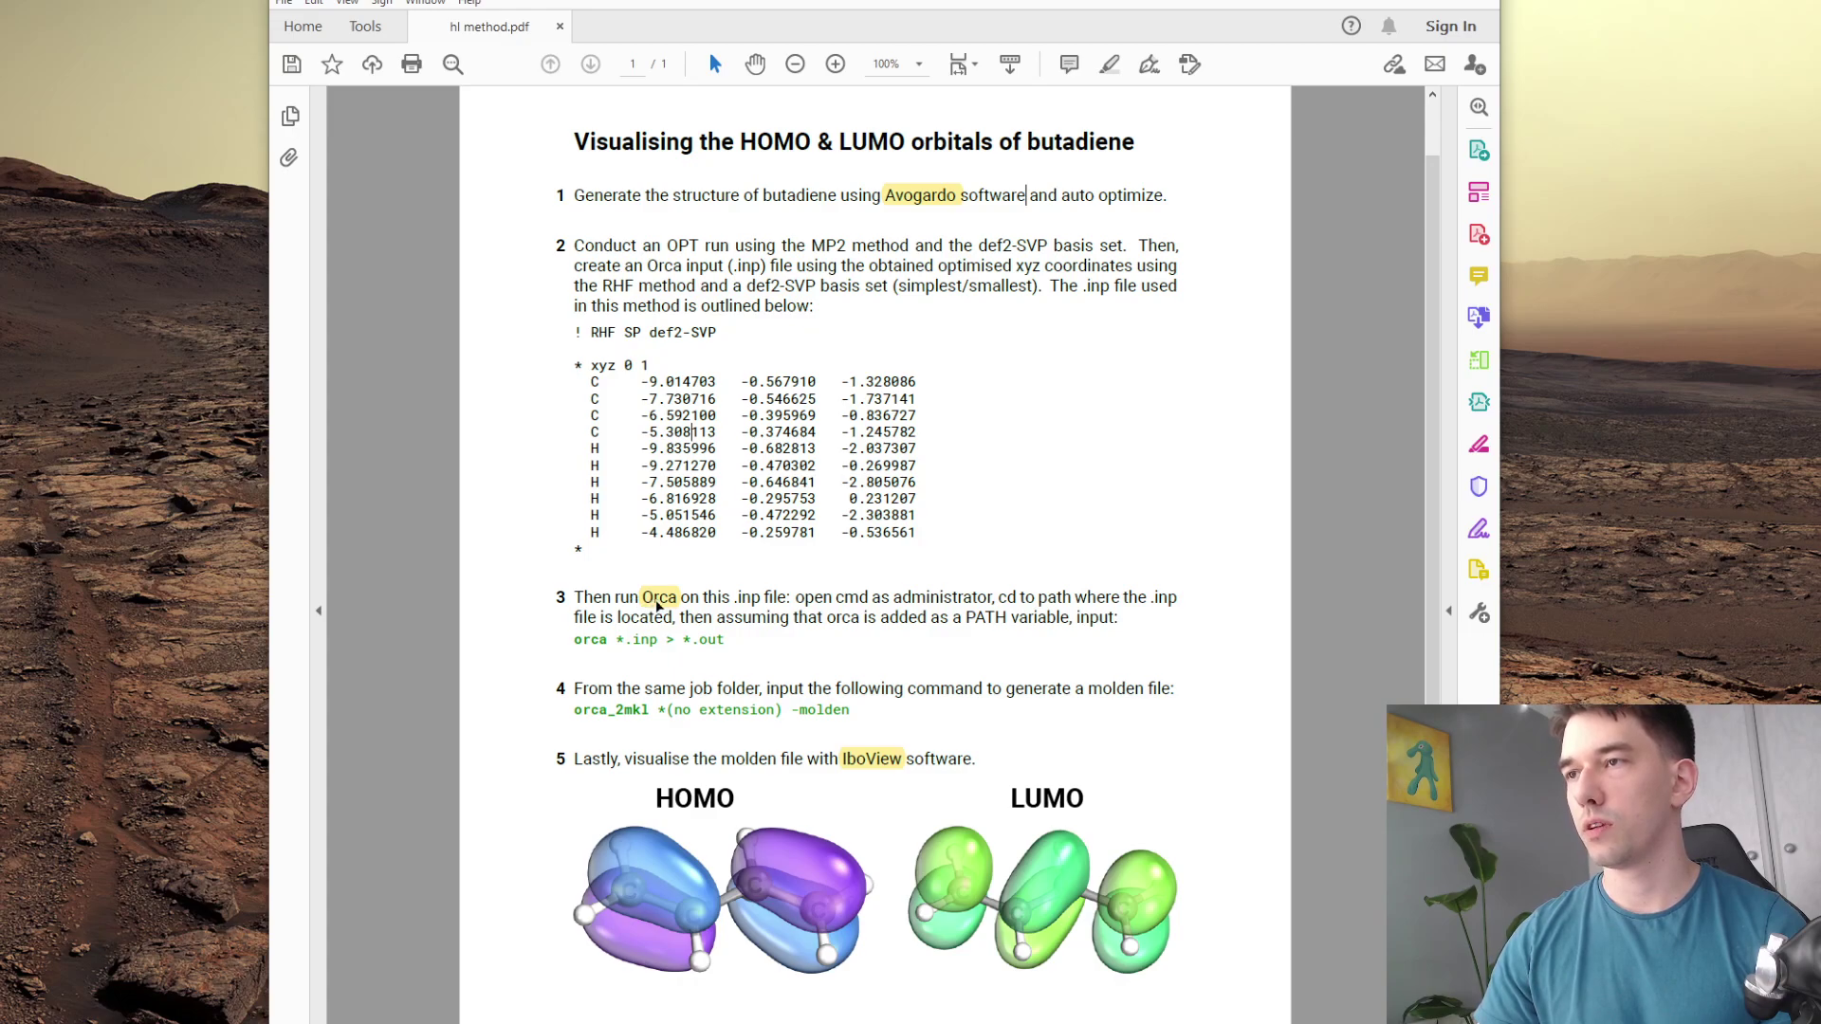
drag(653, 640, 615, 640)
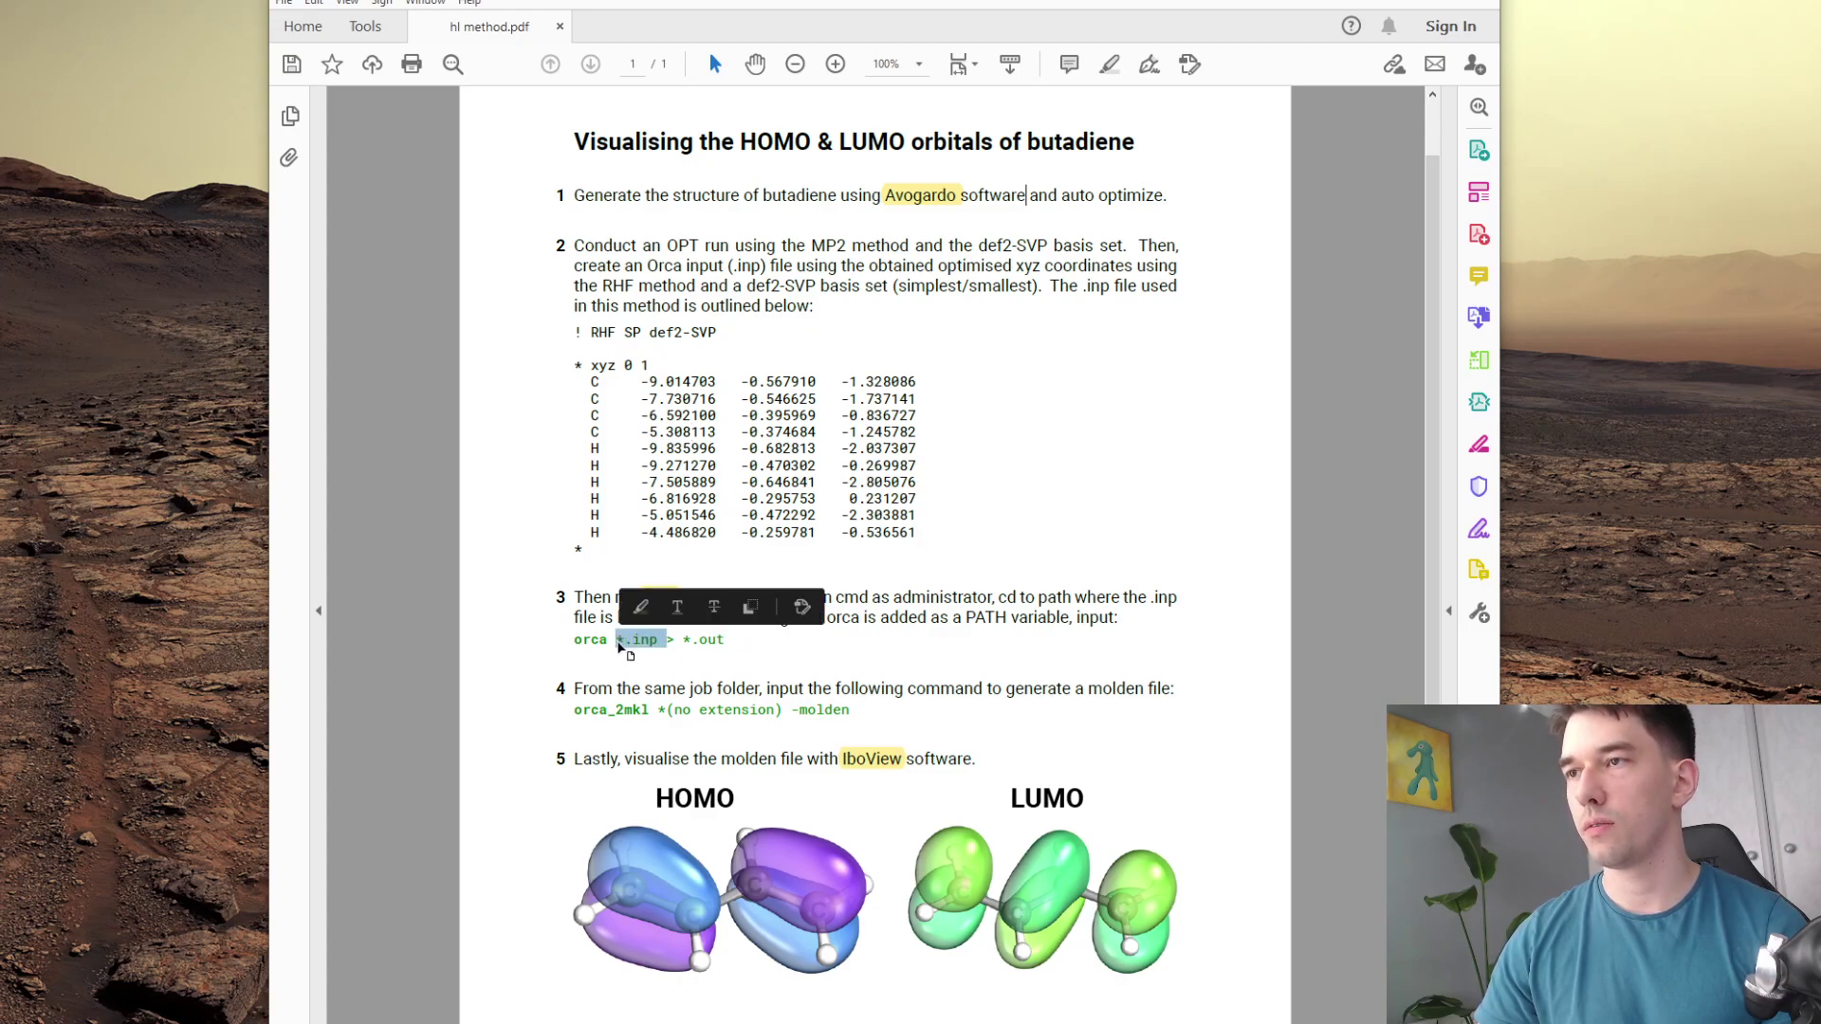
click(686, 673)
drag(726, 640, 685, 643)
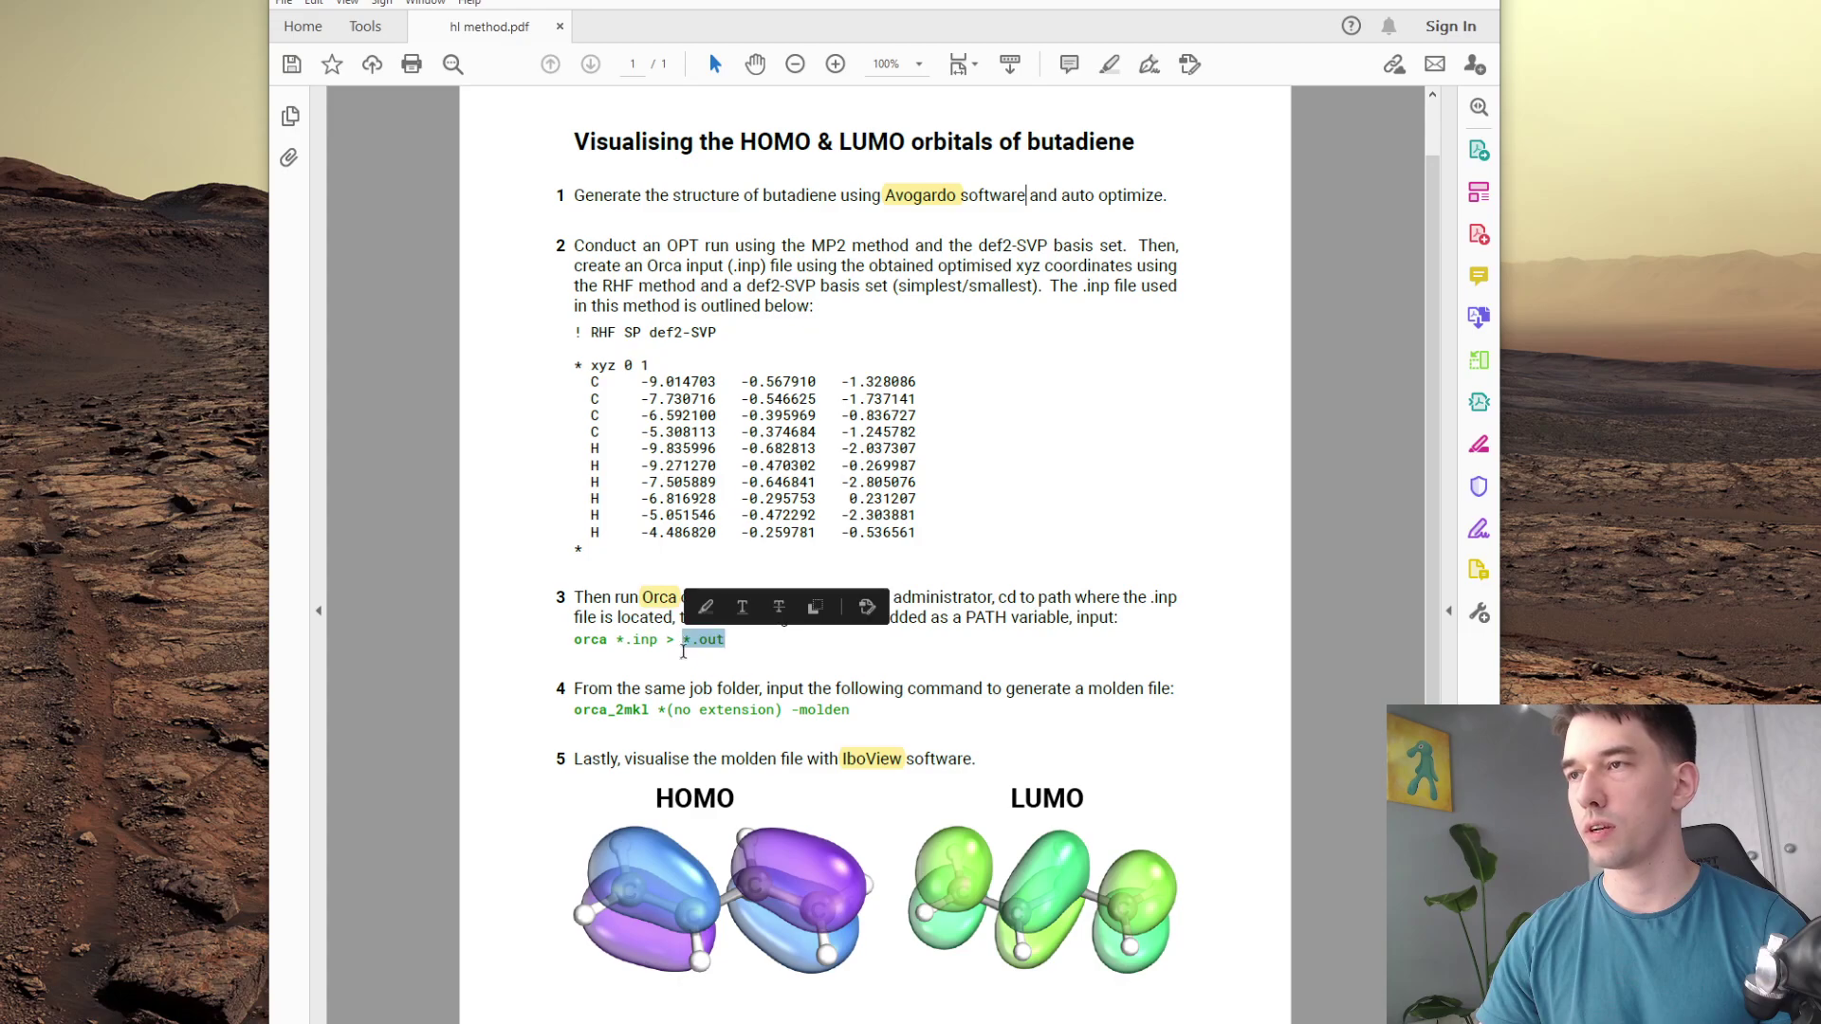
click(690, 687)
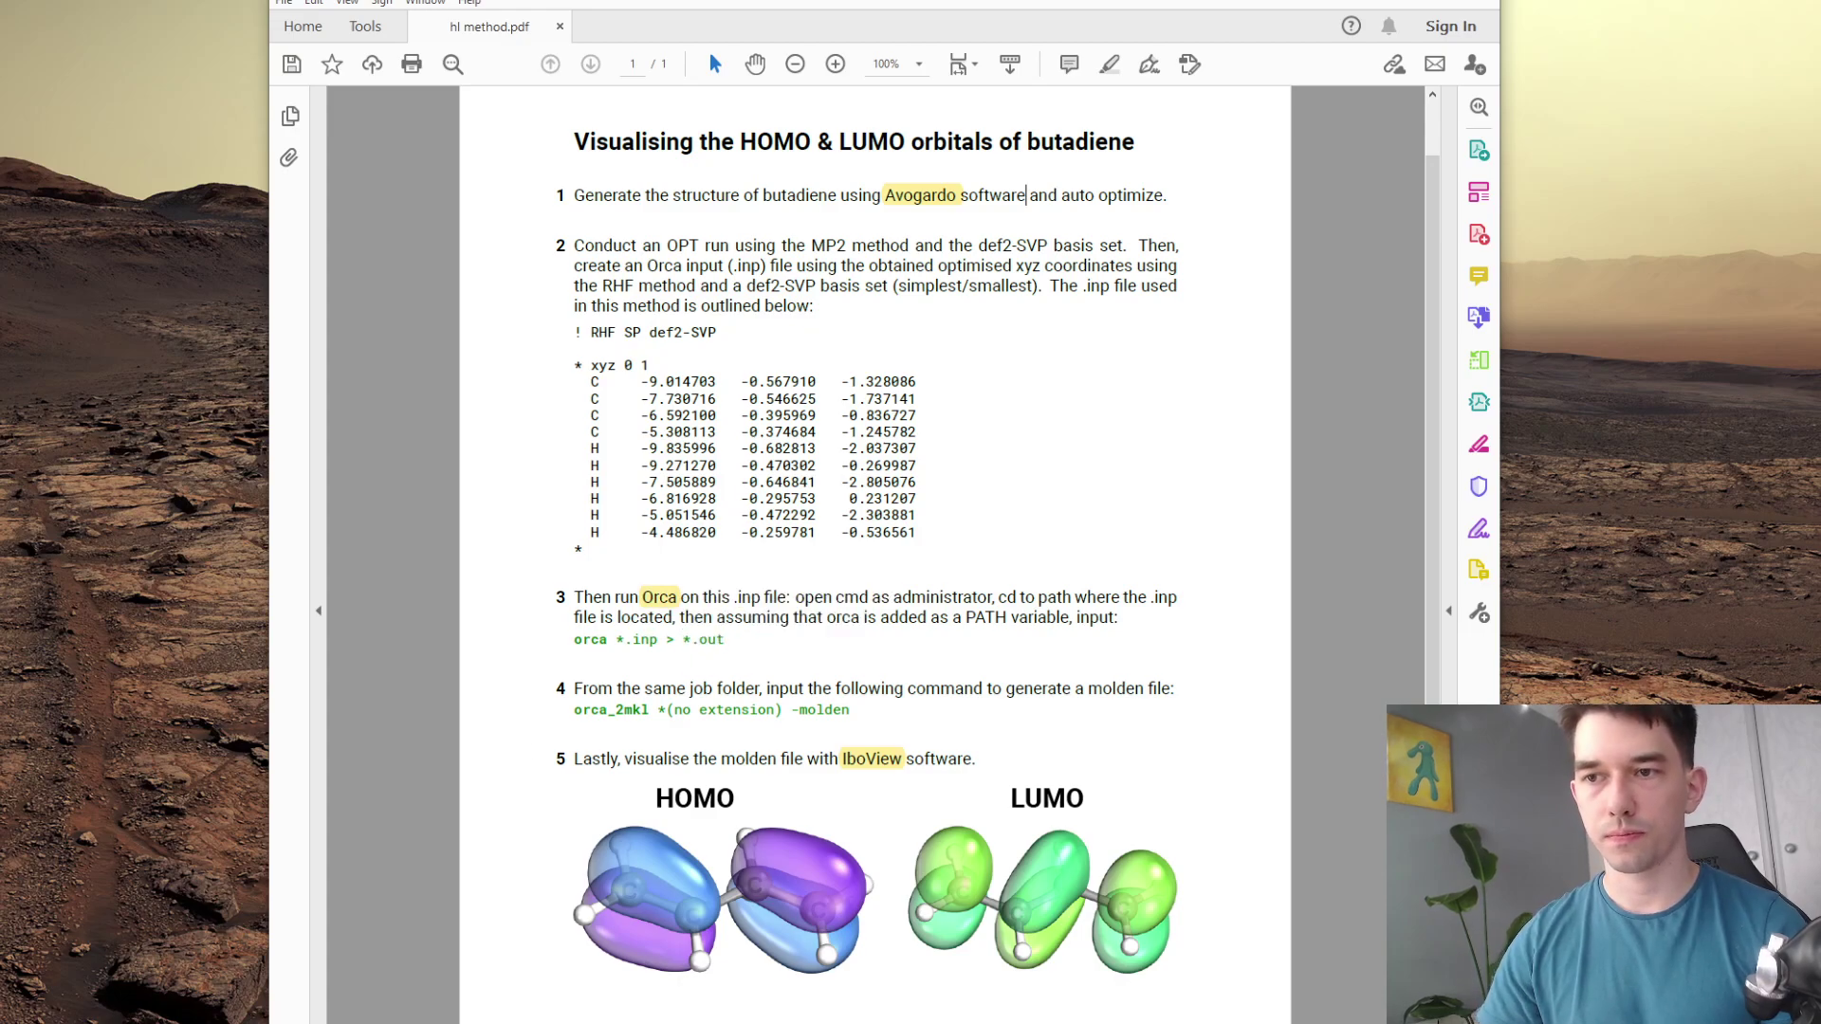
- Reopen Avogadro's Orca input generator, check the available calculation types and the MP2 OPT def2-SVP preview, and close it
key(alt+Tab)
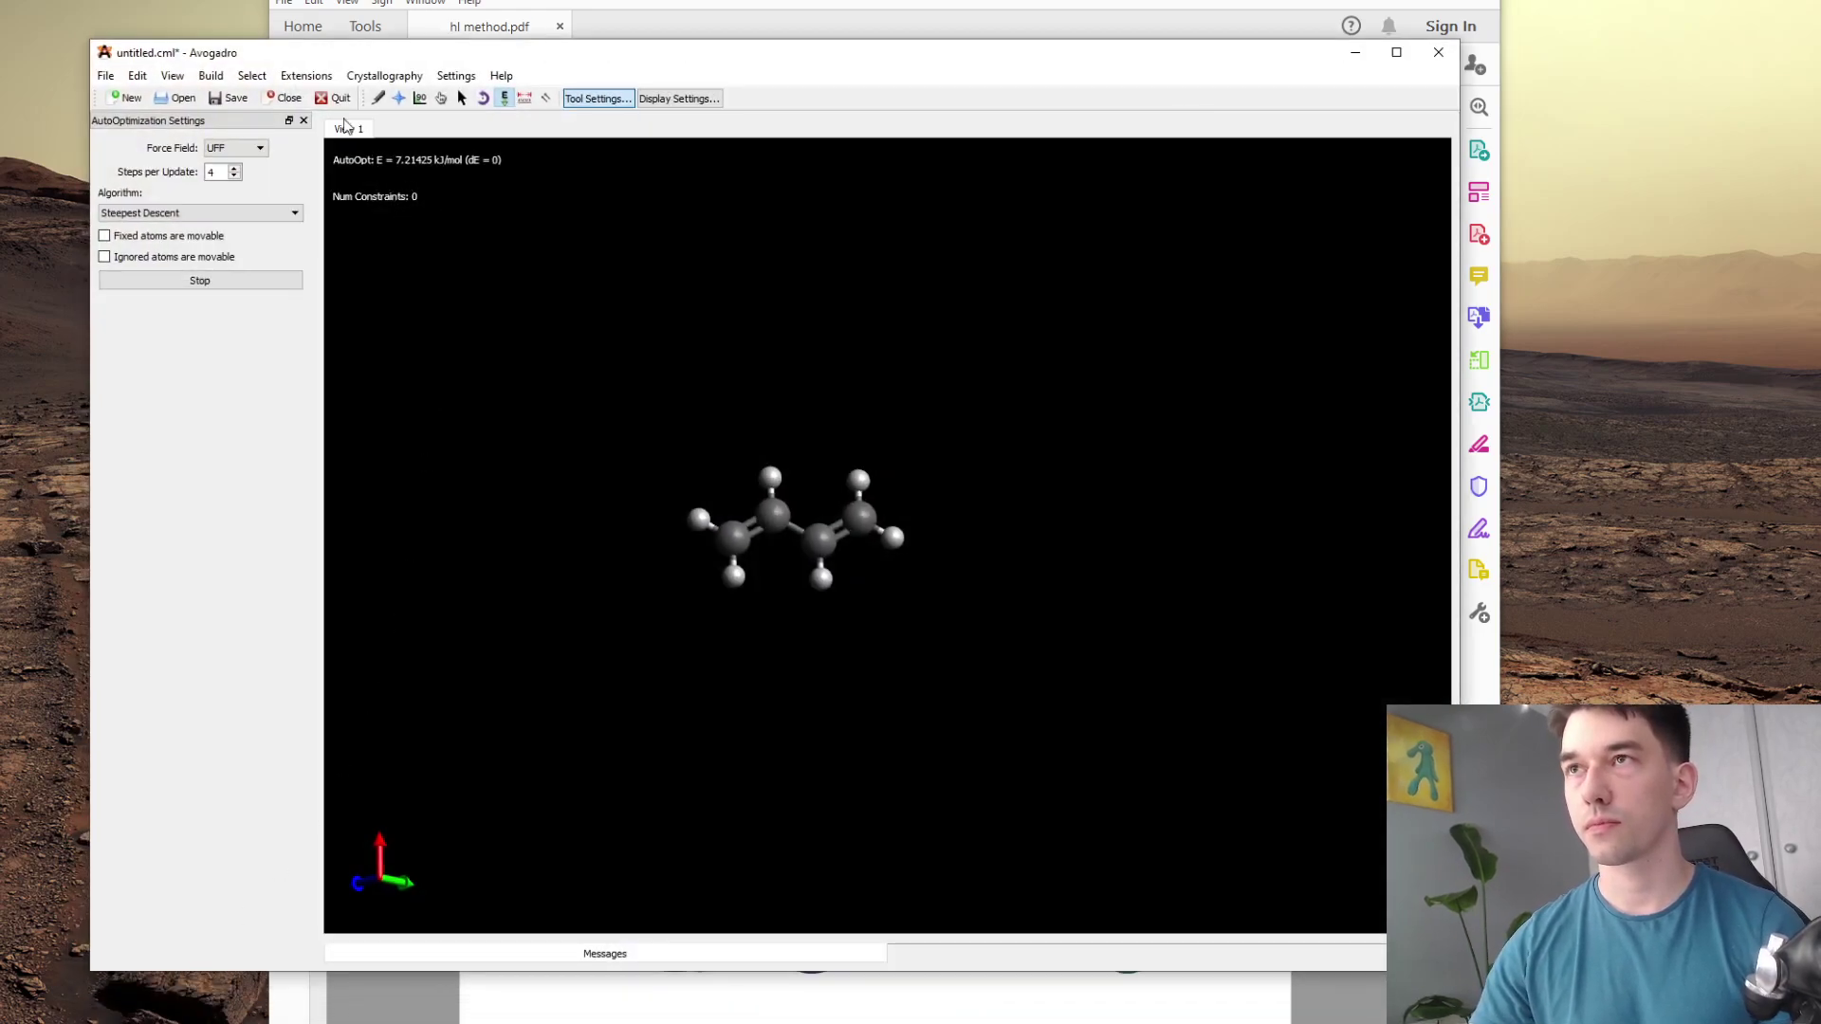
click(261, 80)
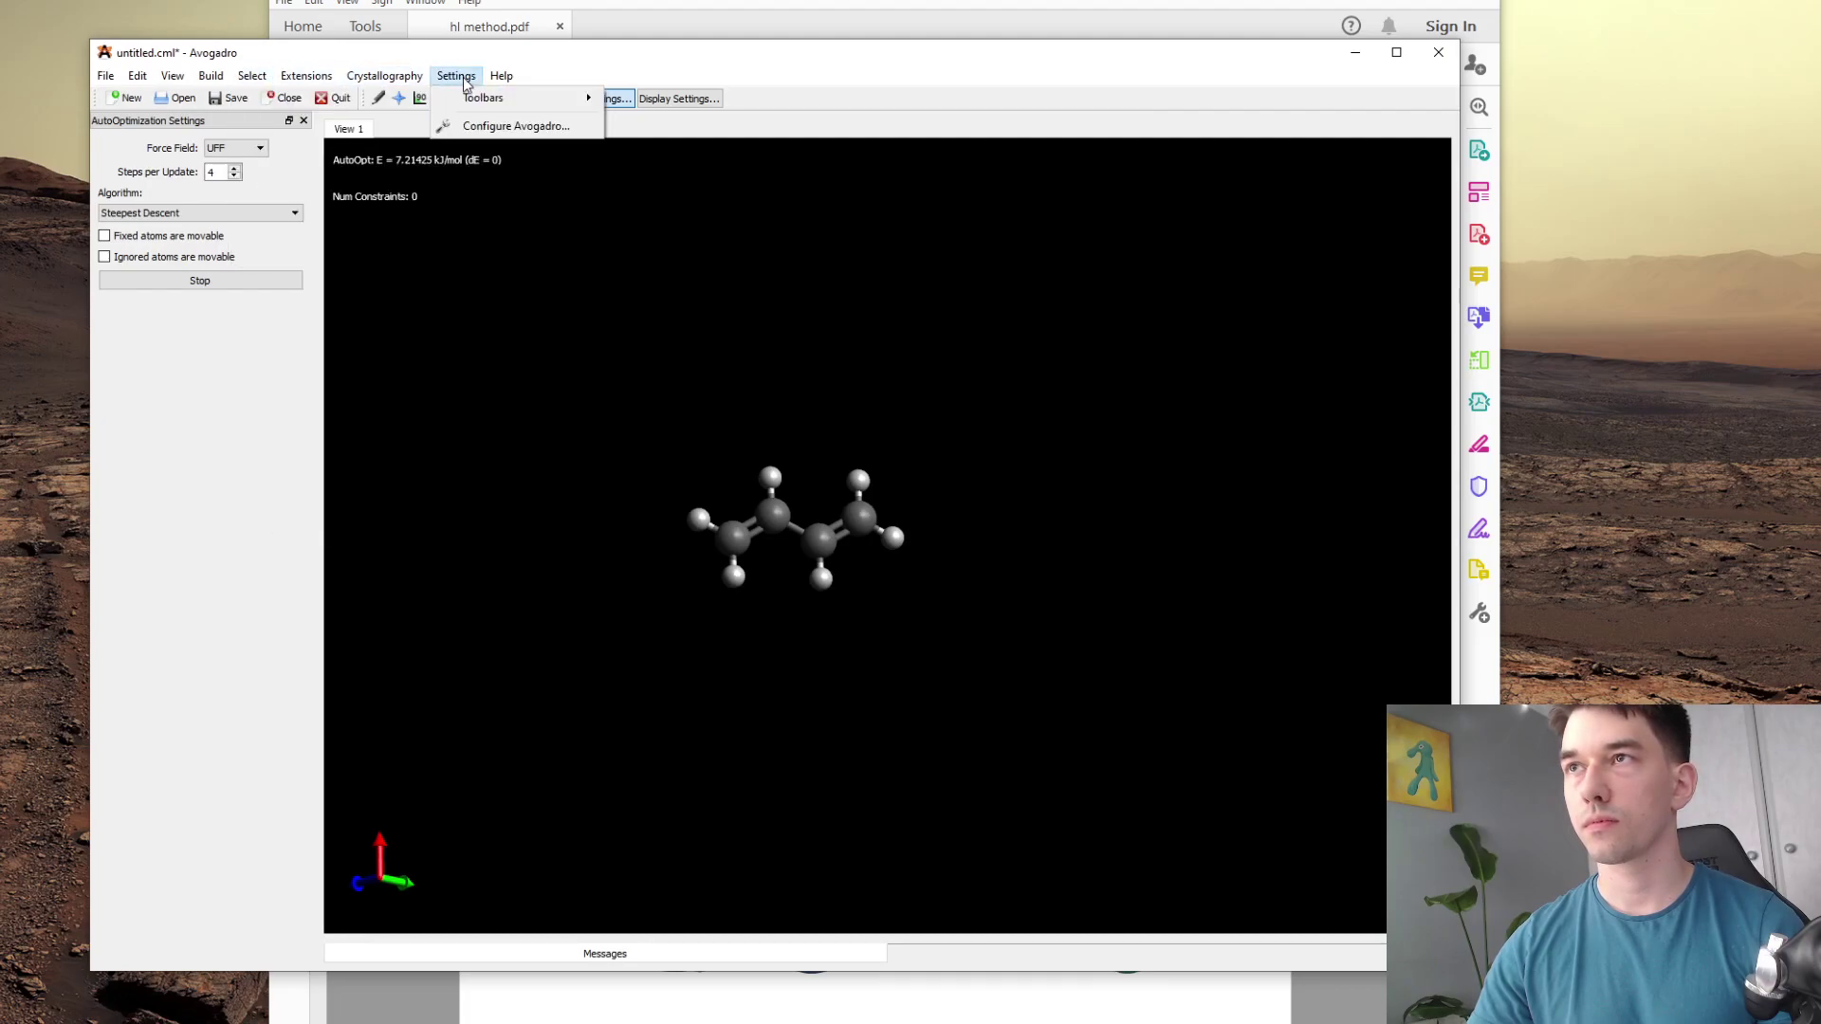
mouse_move(307, 76)
mouse_move(359, 434)
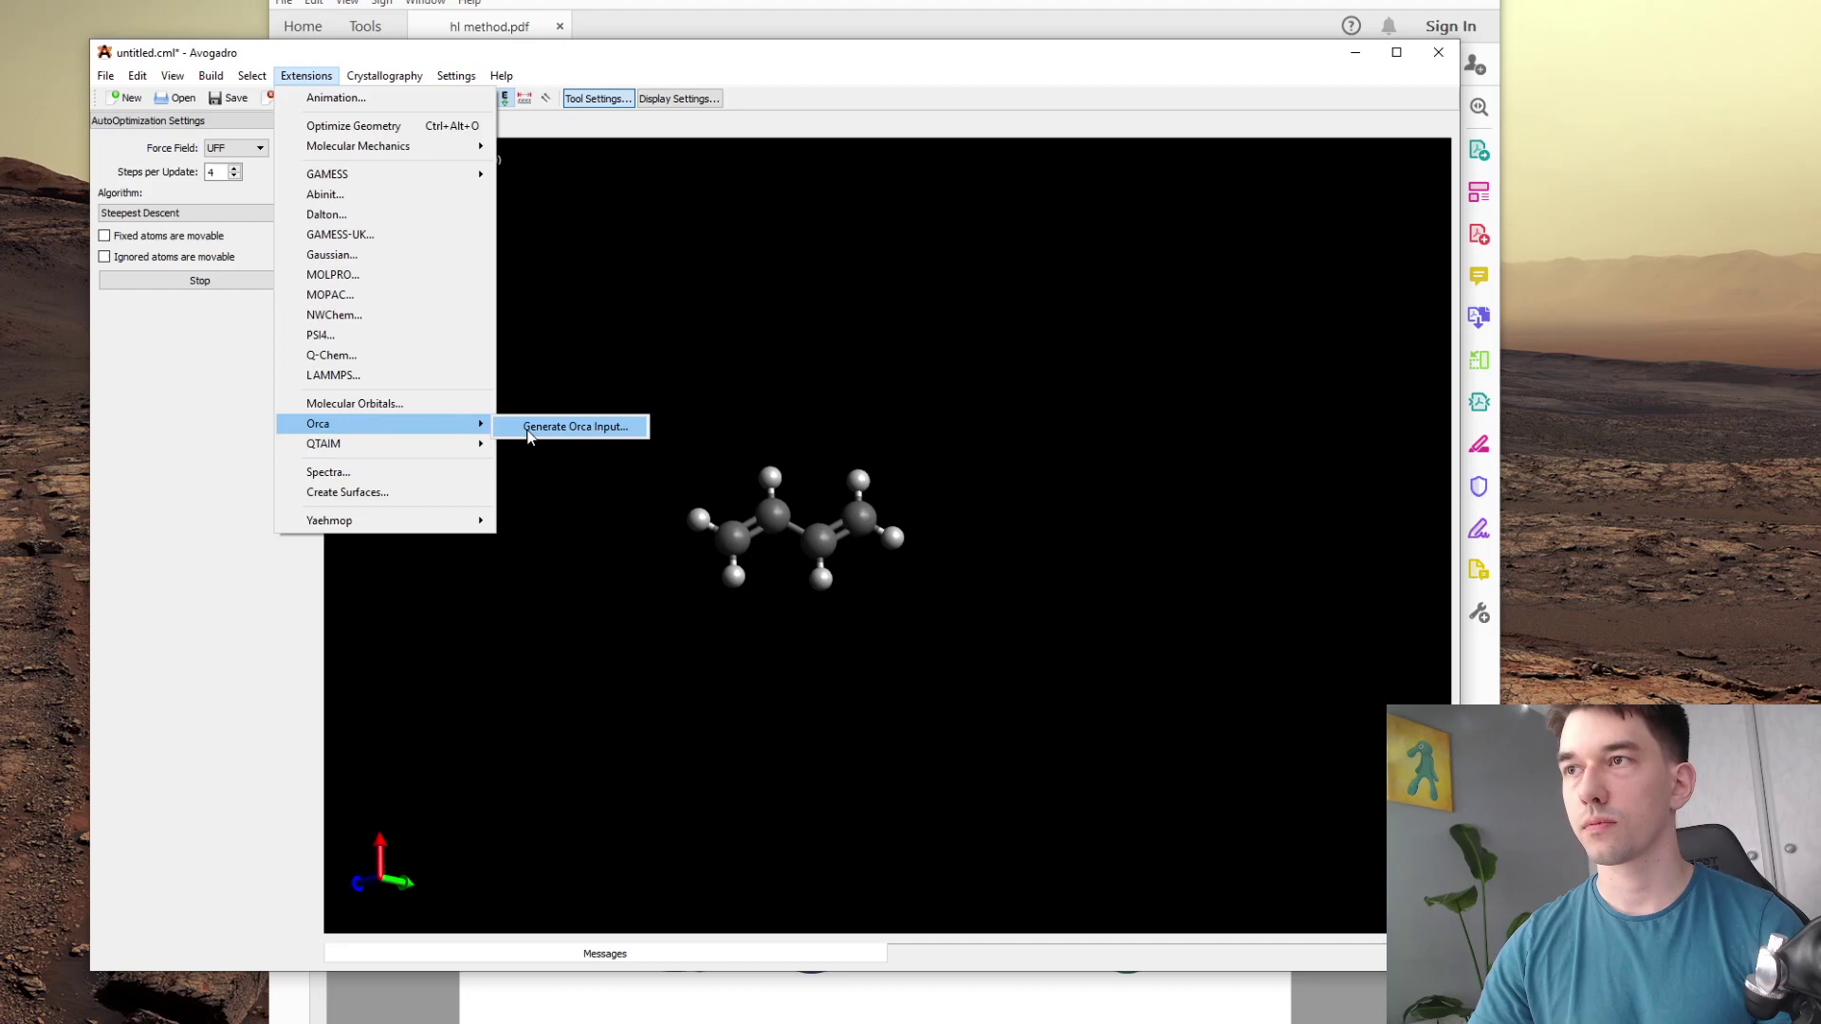
click(528, 429)
click(528, 300)
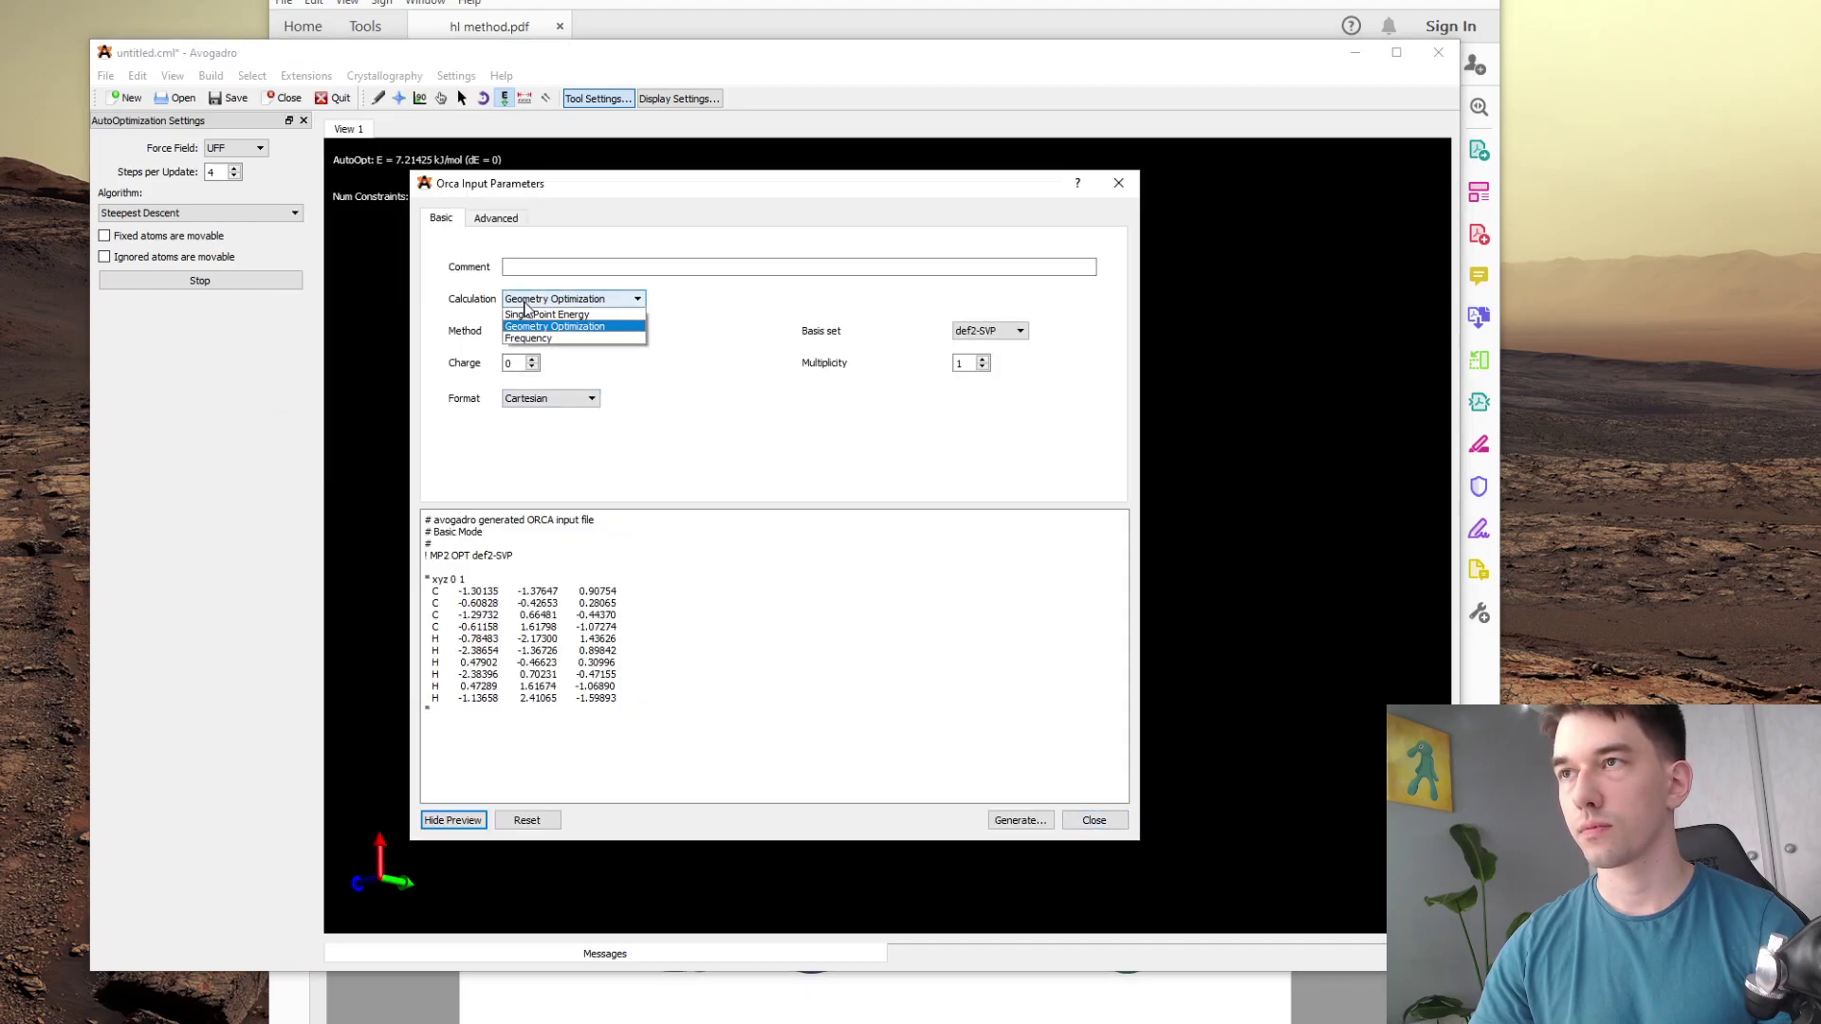
click(529, 302)
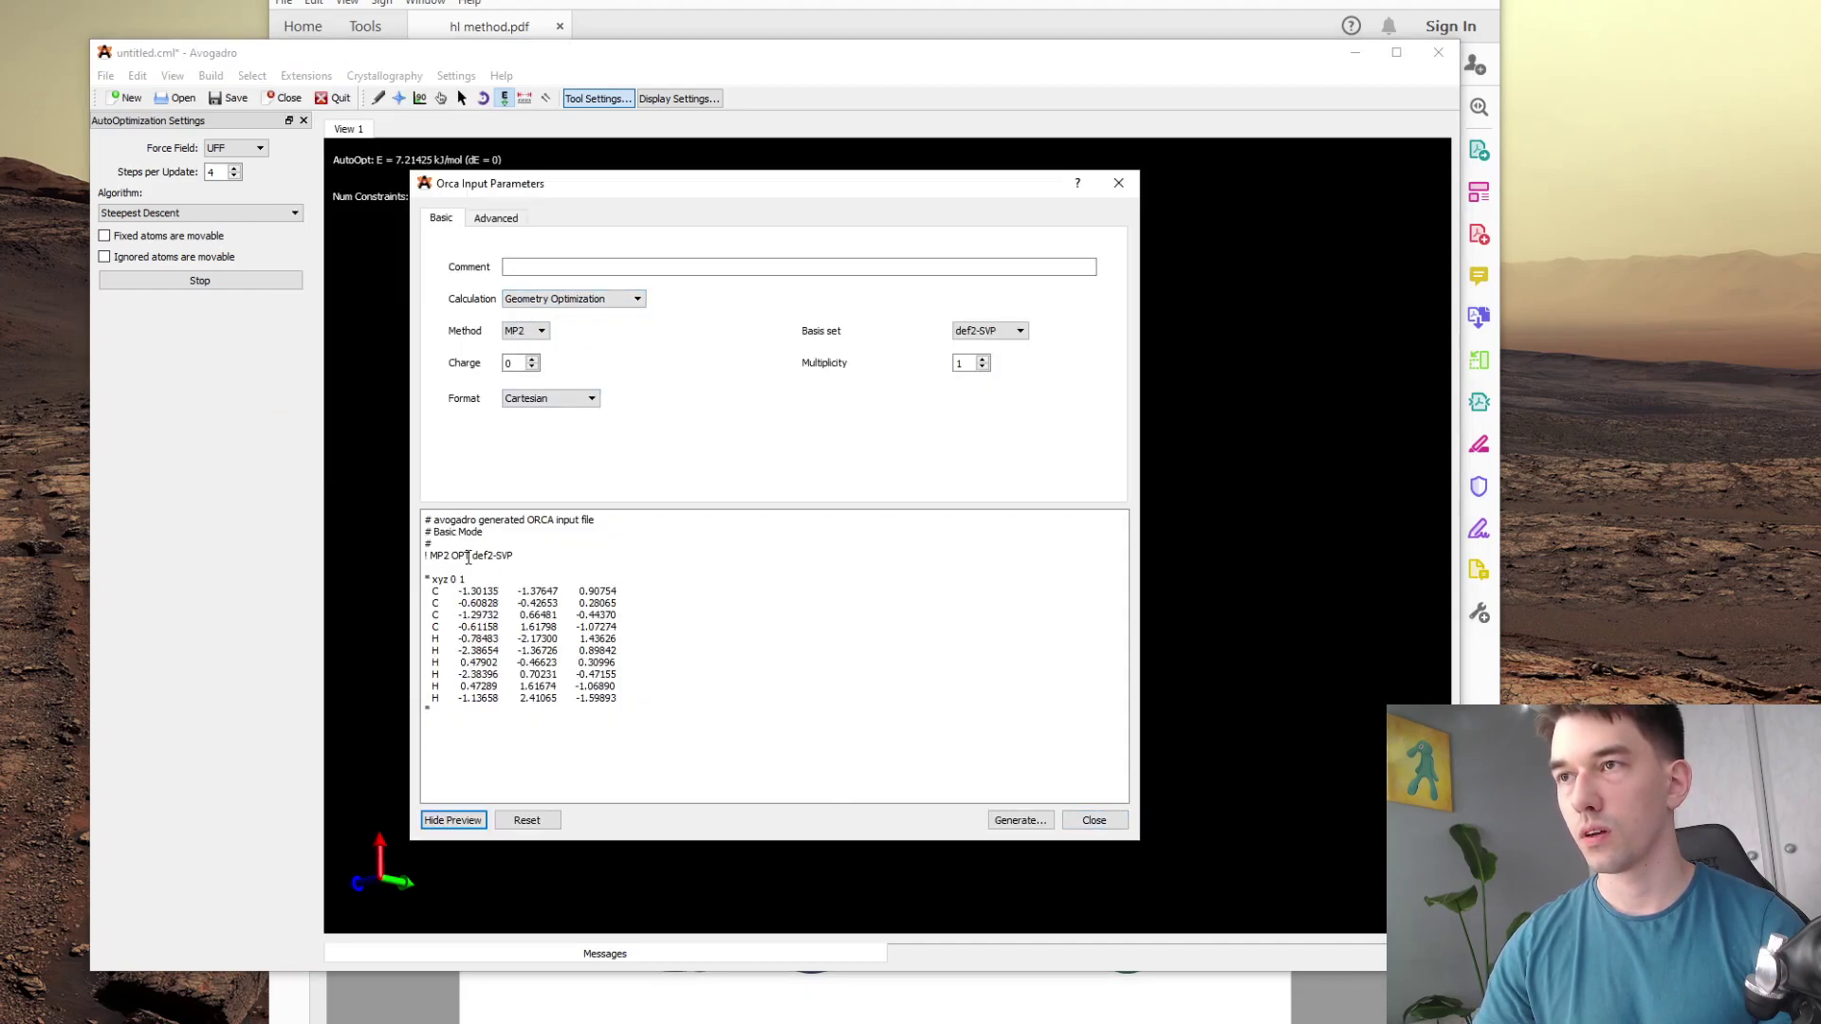
click(1118, 821)
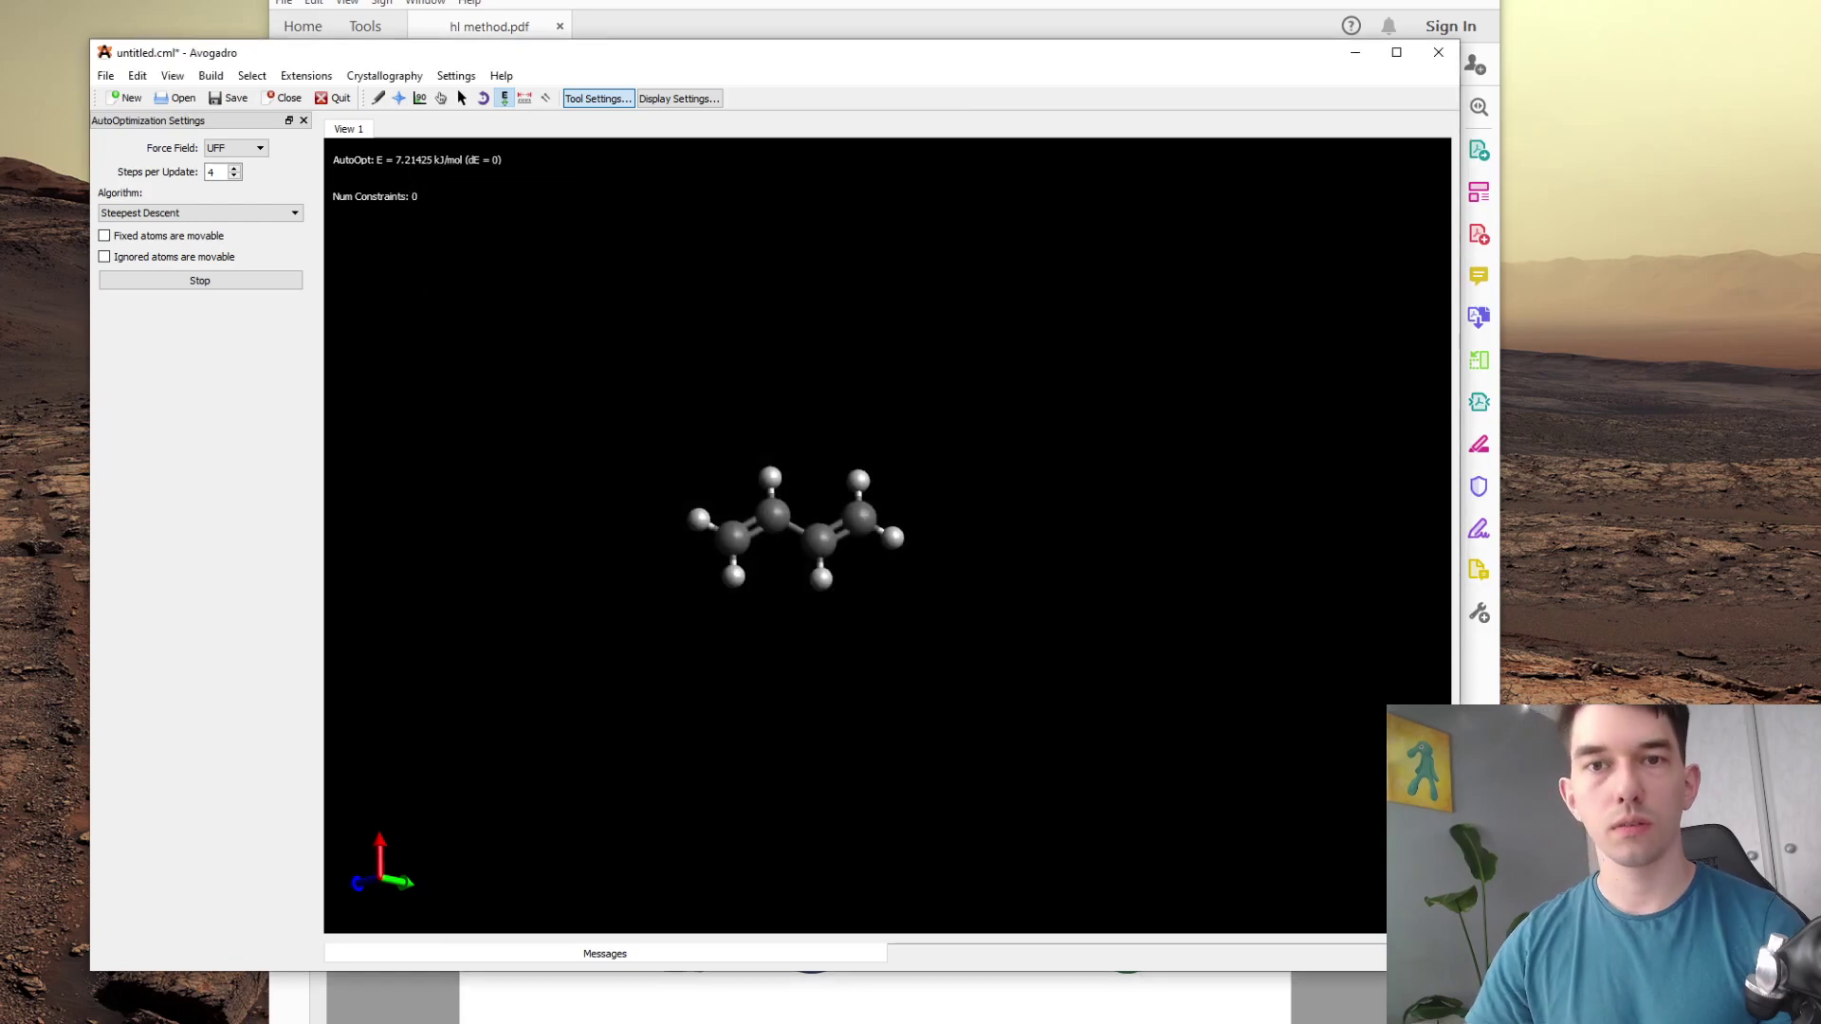
- Open the butadiene folder from Downloads in File Explorer
key(super+e)
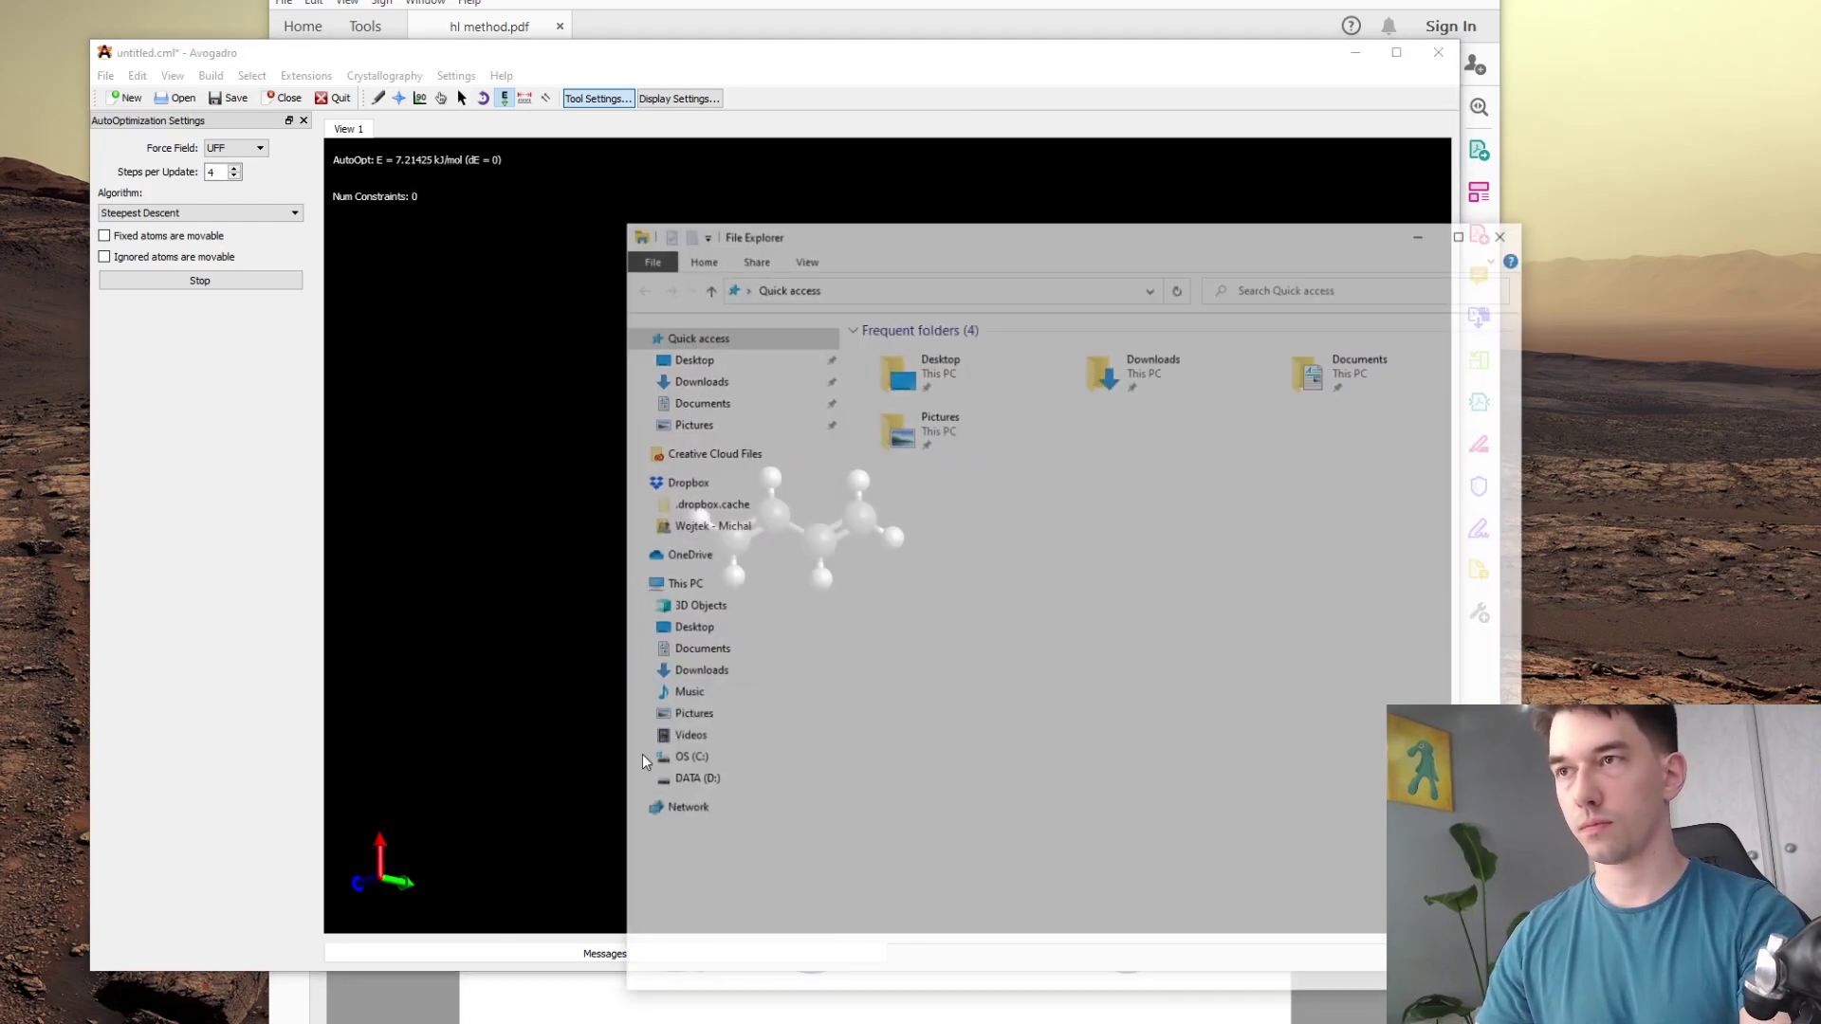
click(709, 380)
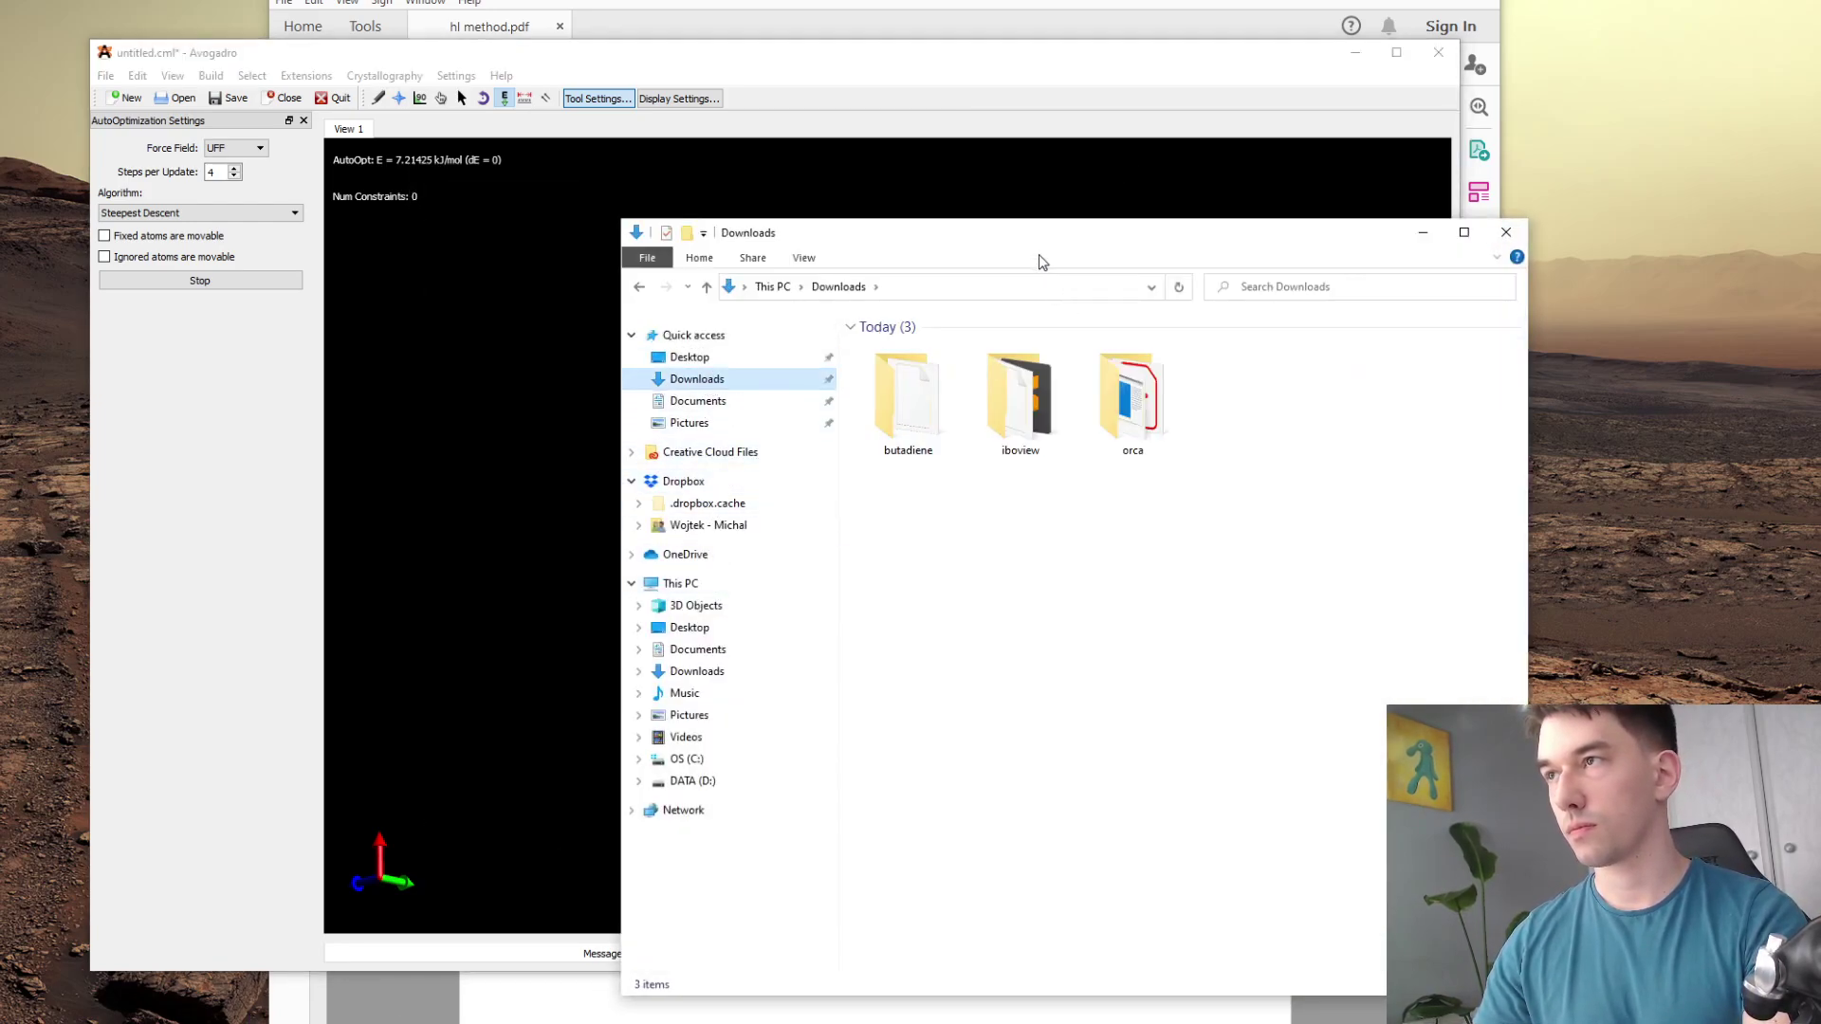
drag(1039, 254, 991, 225)
double_click(896, 391)
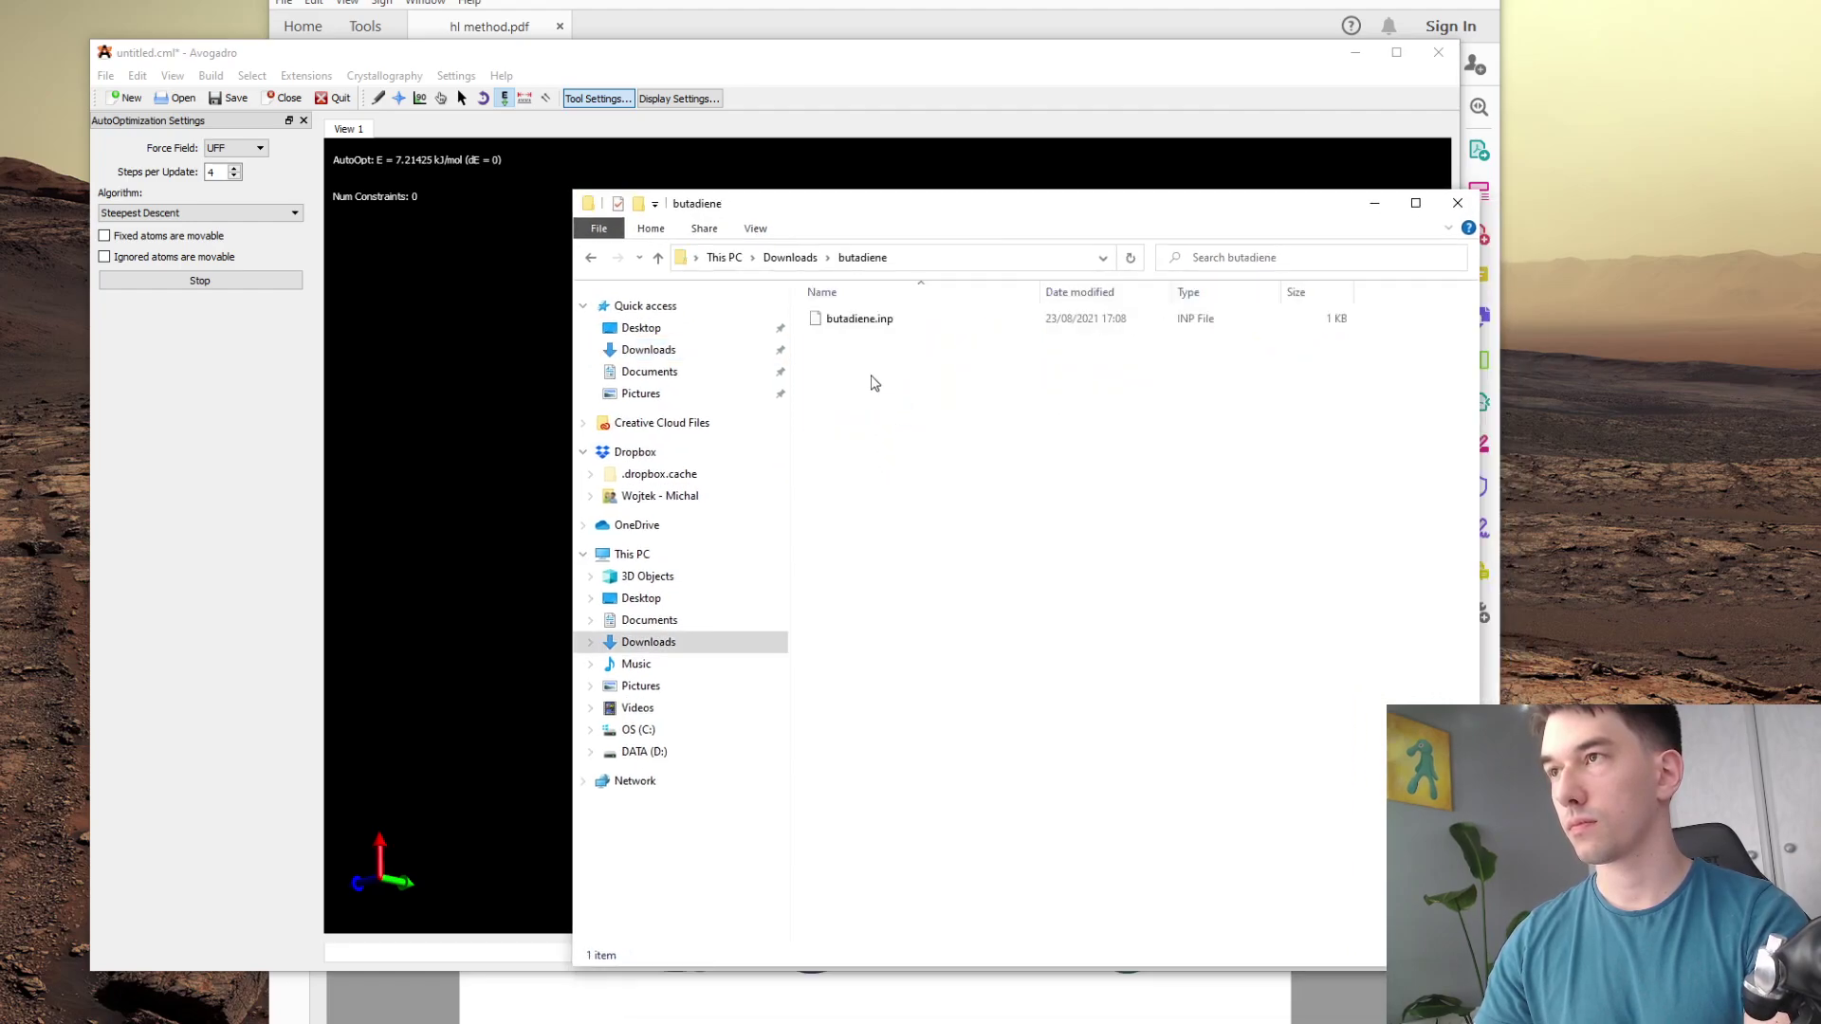
- Open butadiene.inp in Sublime Text, decline the software update, and move the editor window beside Avogadro
right_click(870, 322)
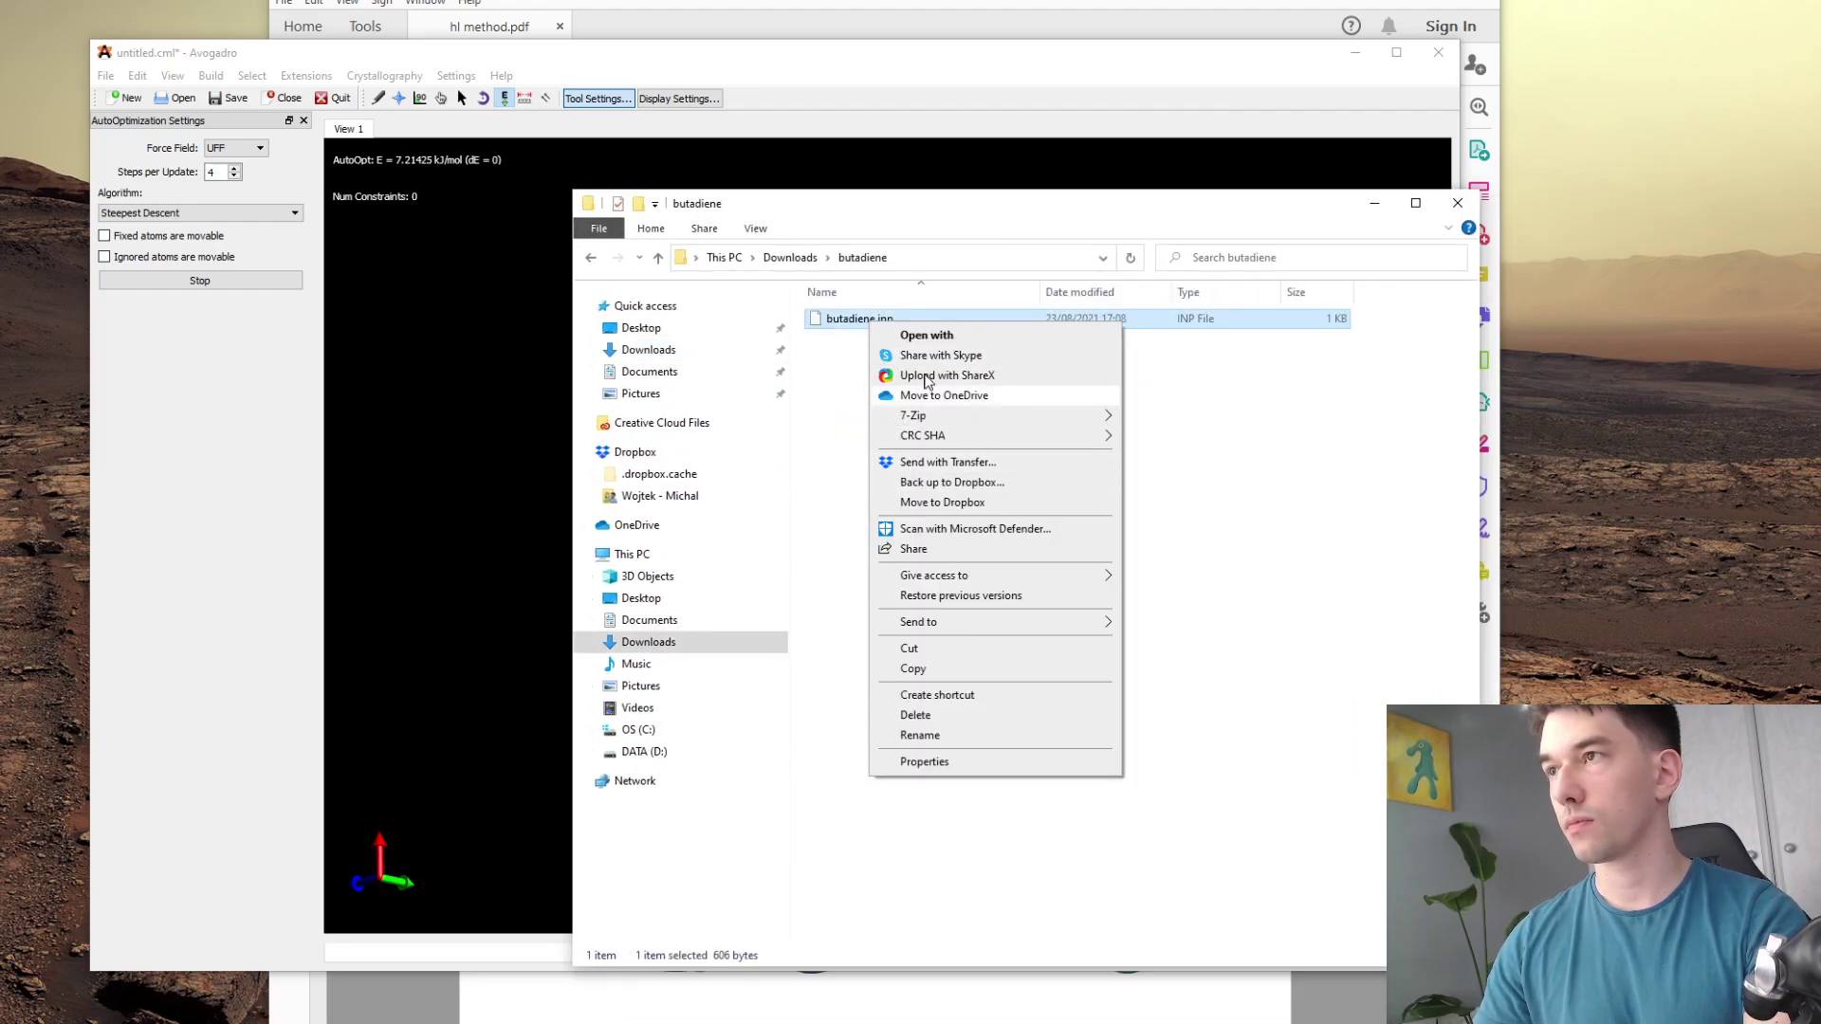
click(1232, 448)
click(1232, 446)
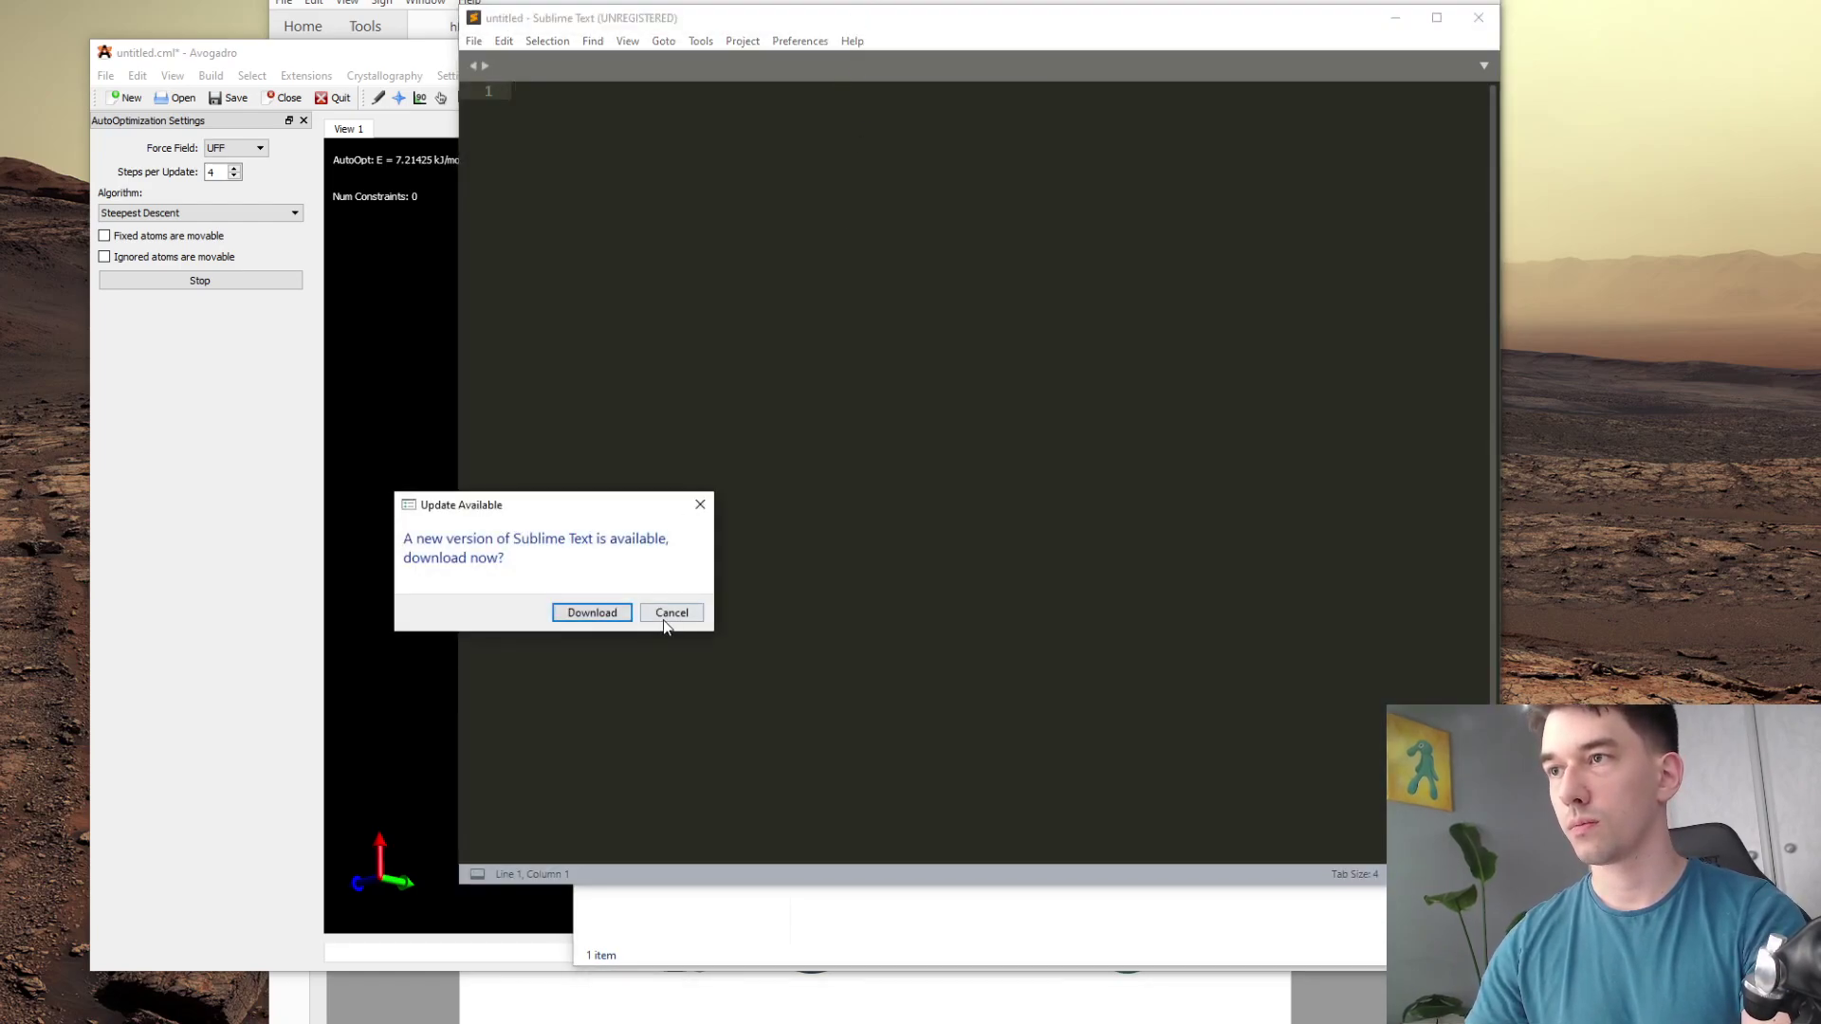
click(670, 613)
drag(911, 23, 267, 46)
drag(853, 321, 151, 372)
drag(108, 43, 802, 132)
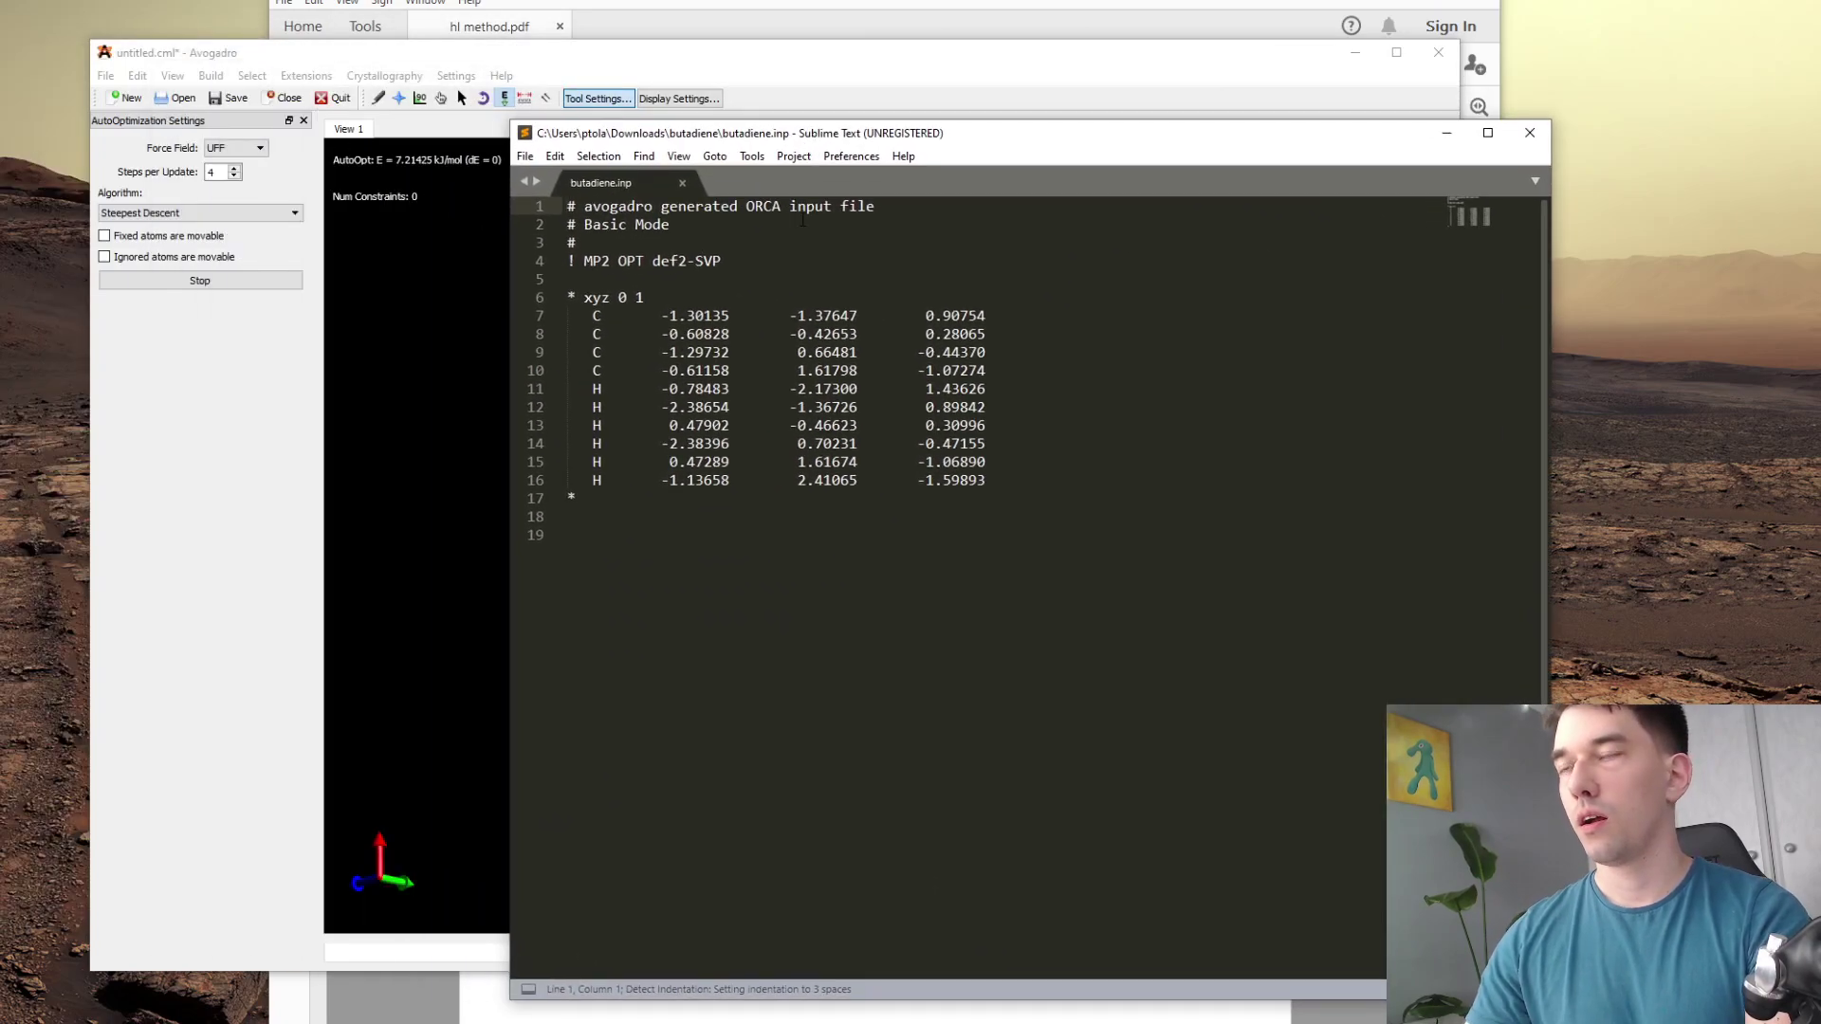
drag(996, 133, 1281, 136)
- Examine the xyz coordinates and calculation types in Avogadro's Orca input generator, keeping Geometry Optimization, and close it
drag(748, 62, 576, 69)
click(214, 76)
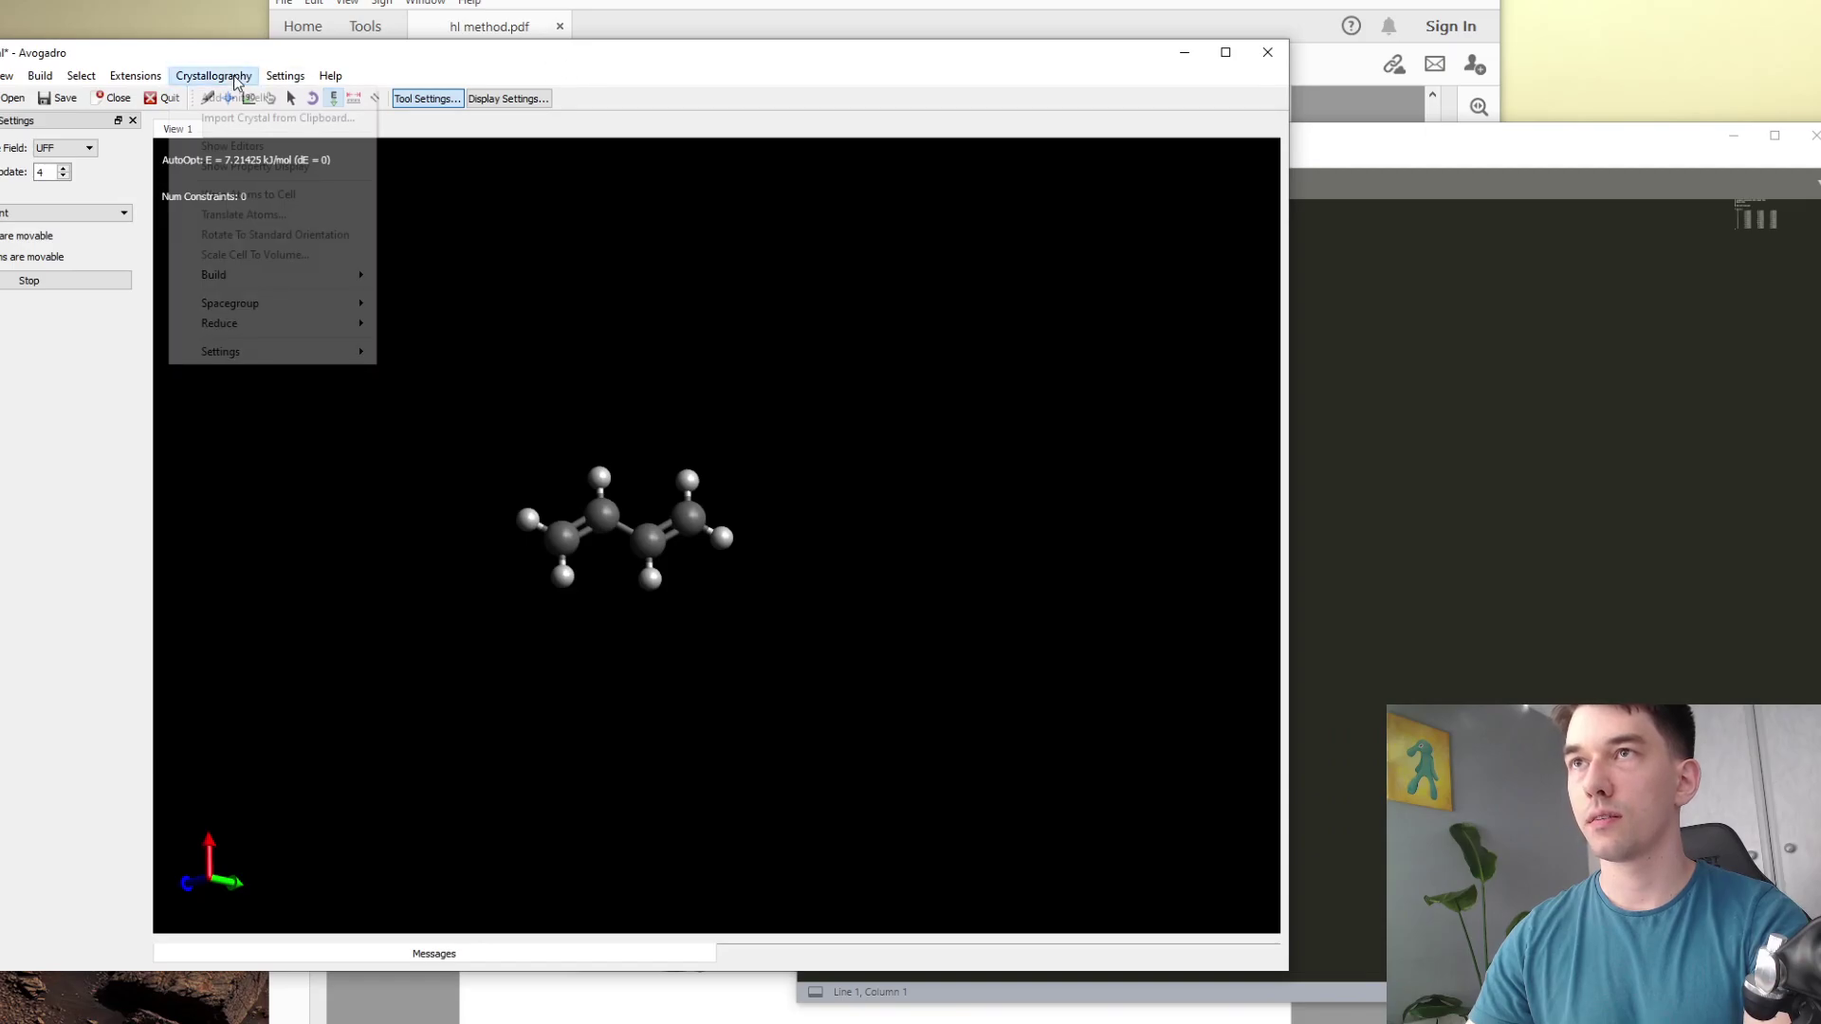
mouse_move(144, 84)
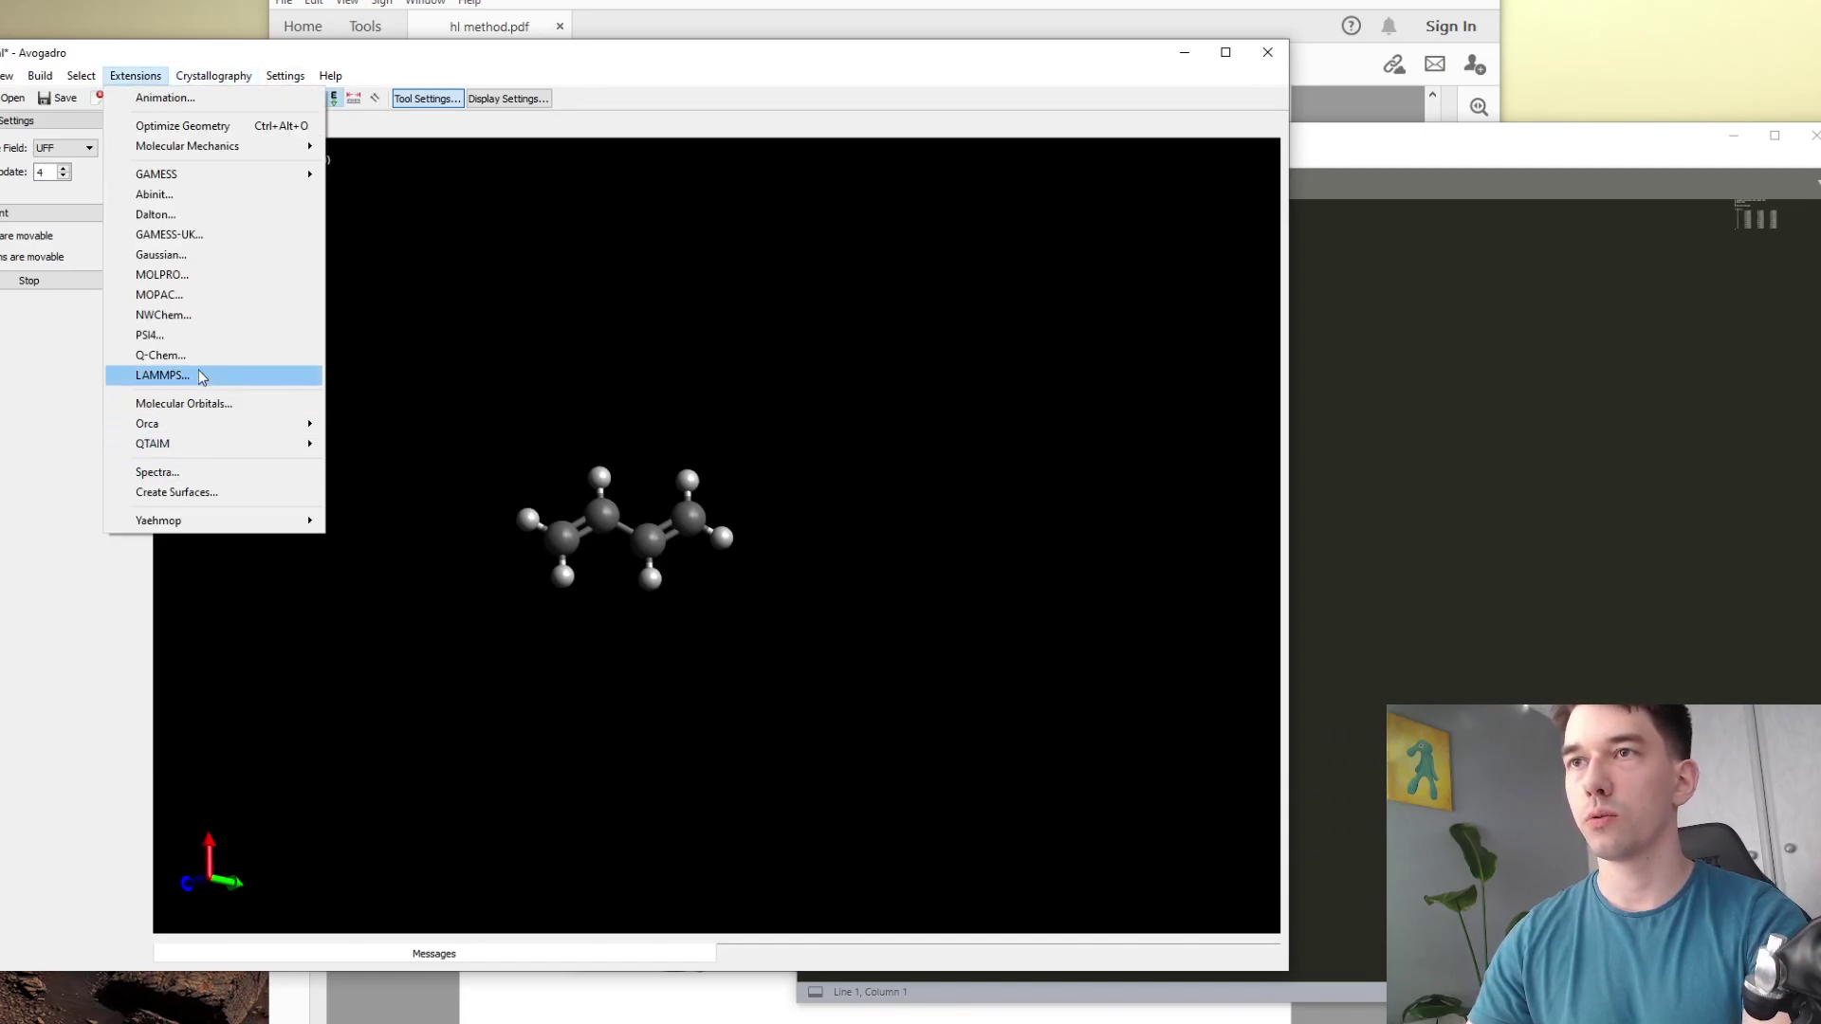
mouse_move(171, 424)
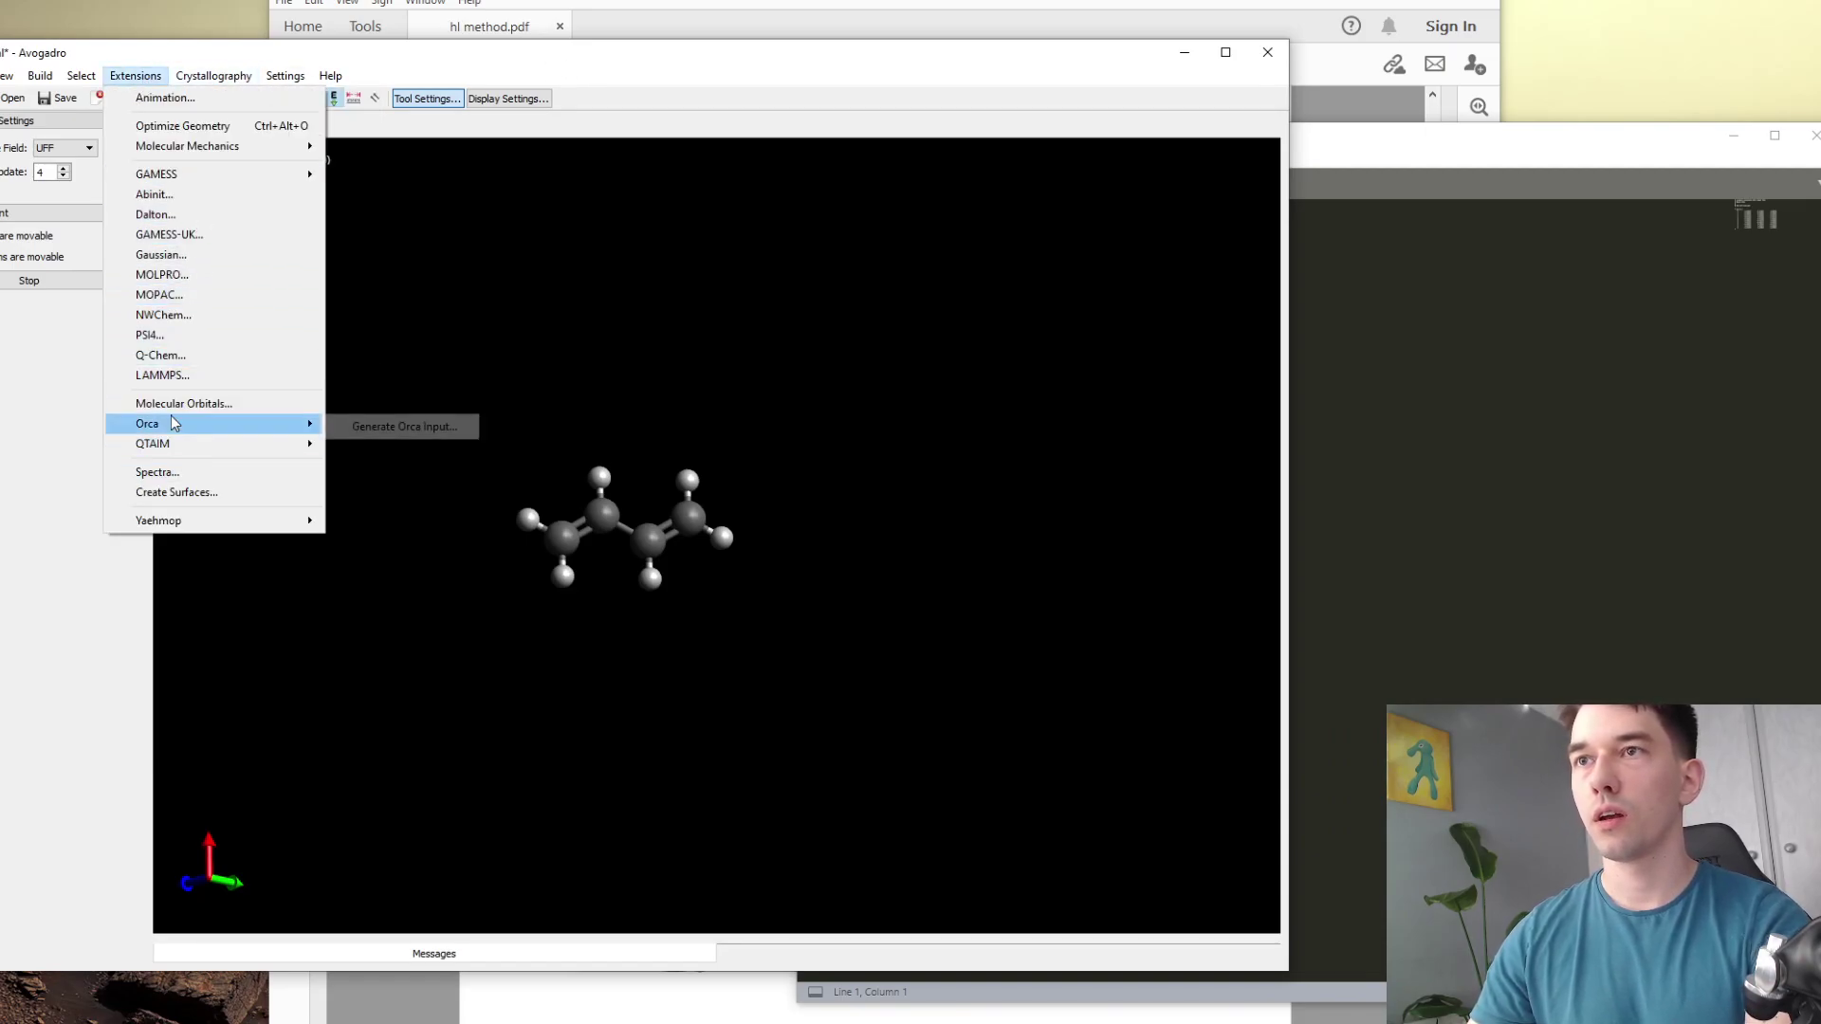
click(360, 429)
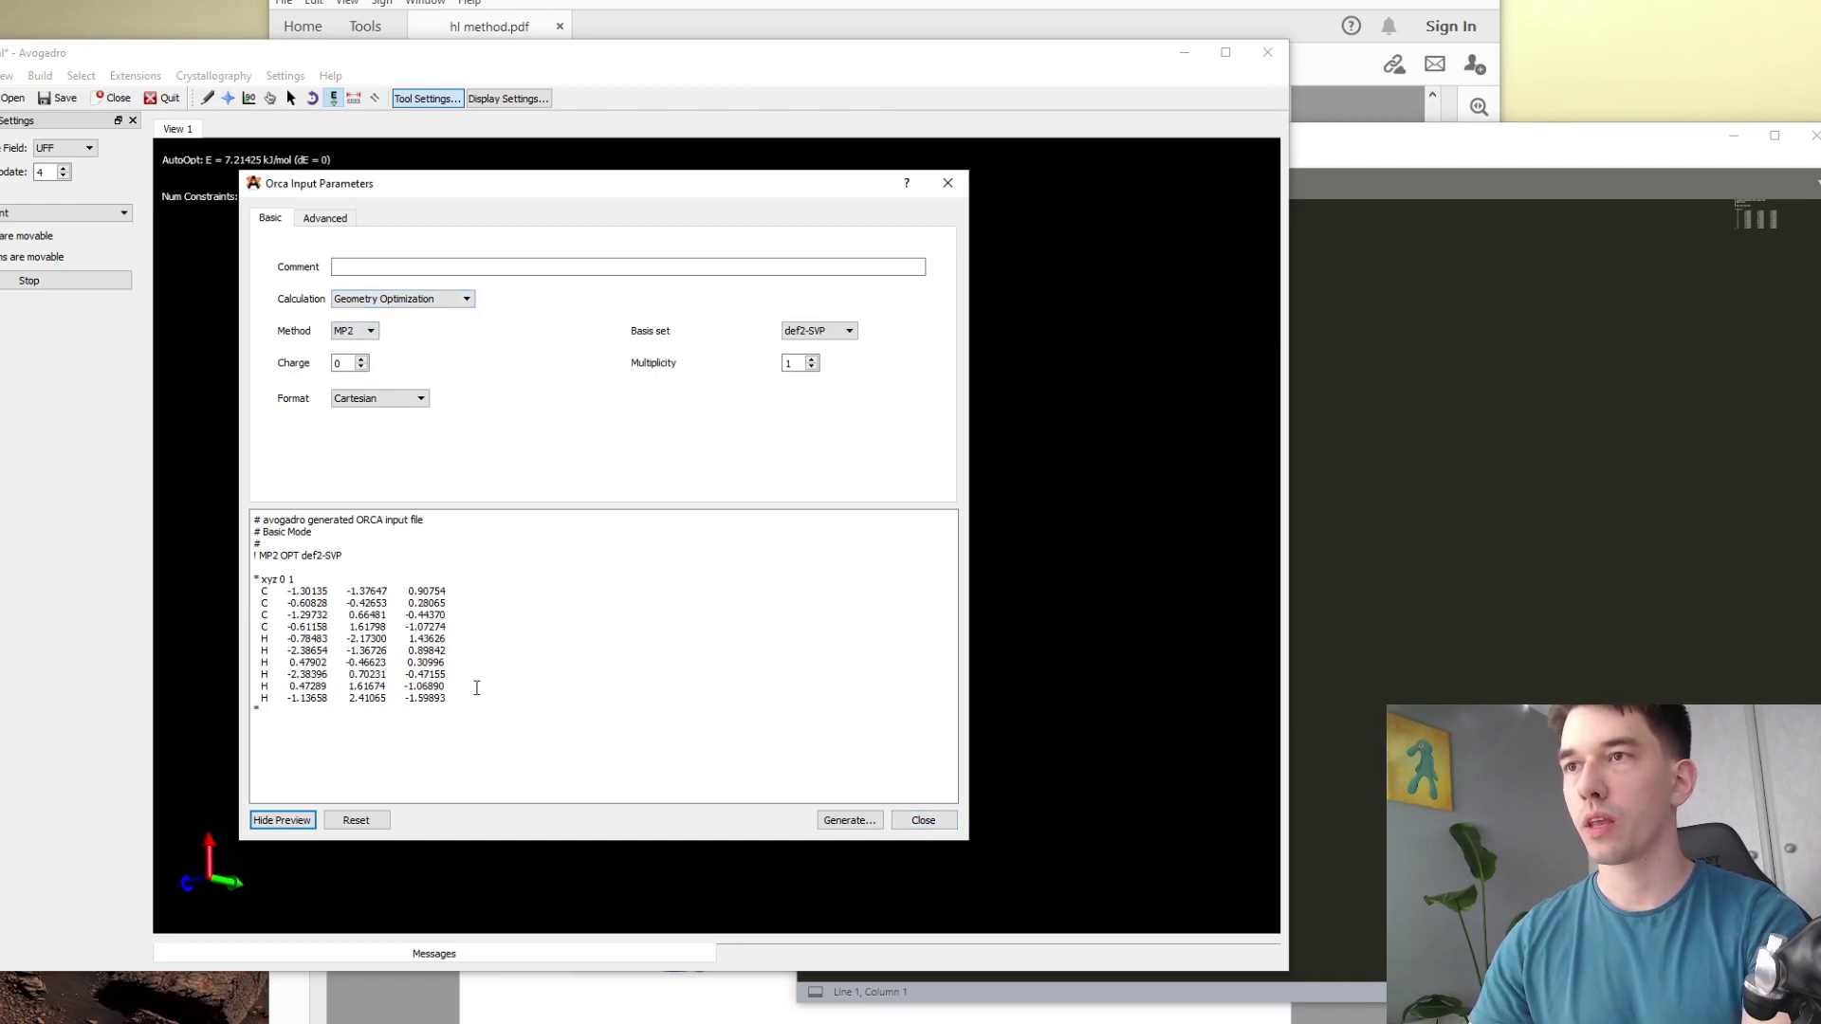
drag(448, 703, 250, 594)
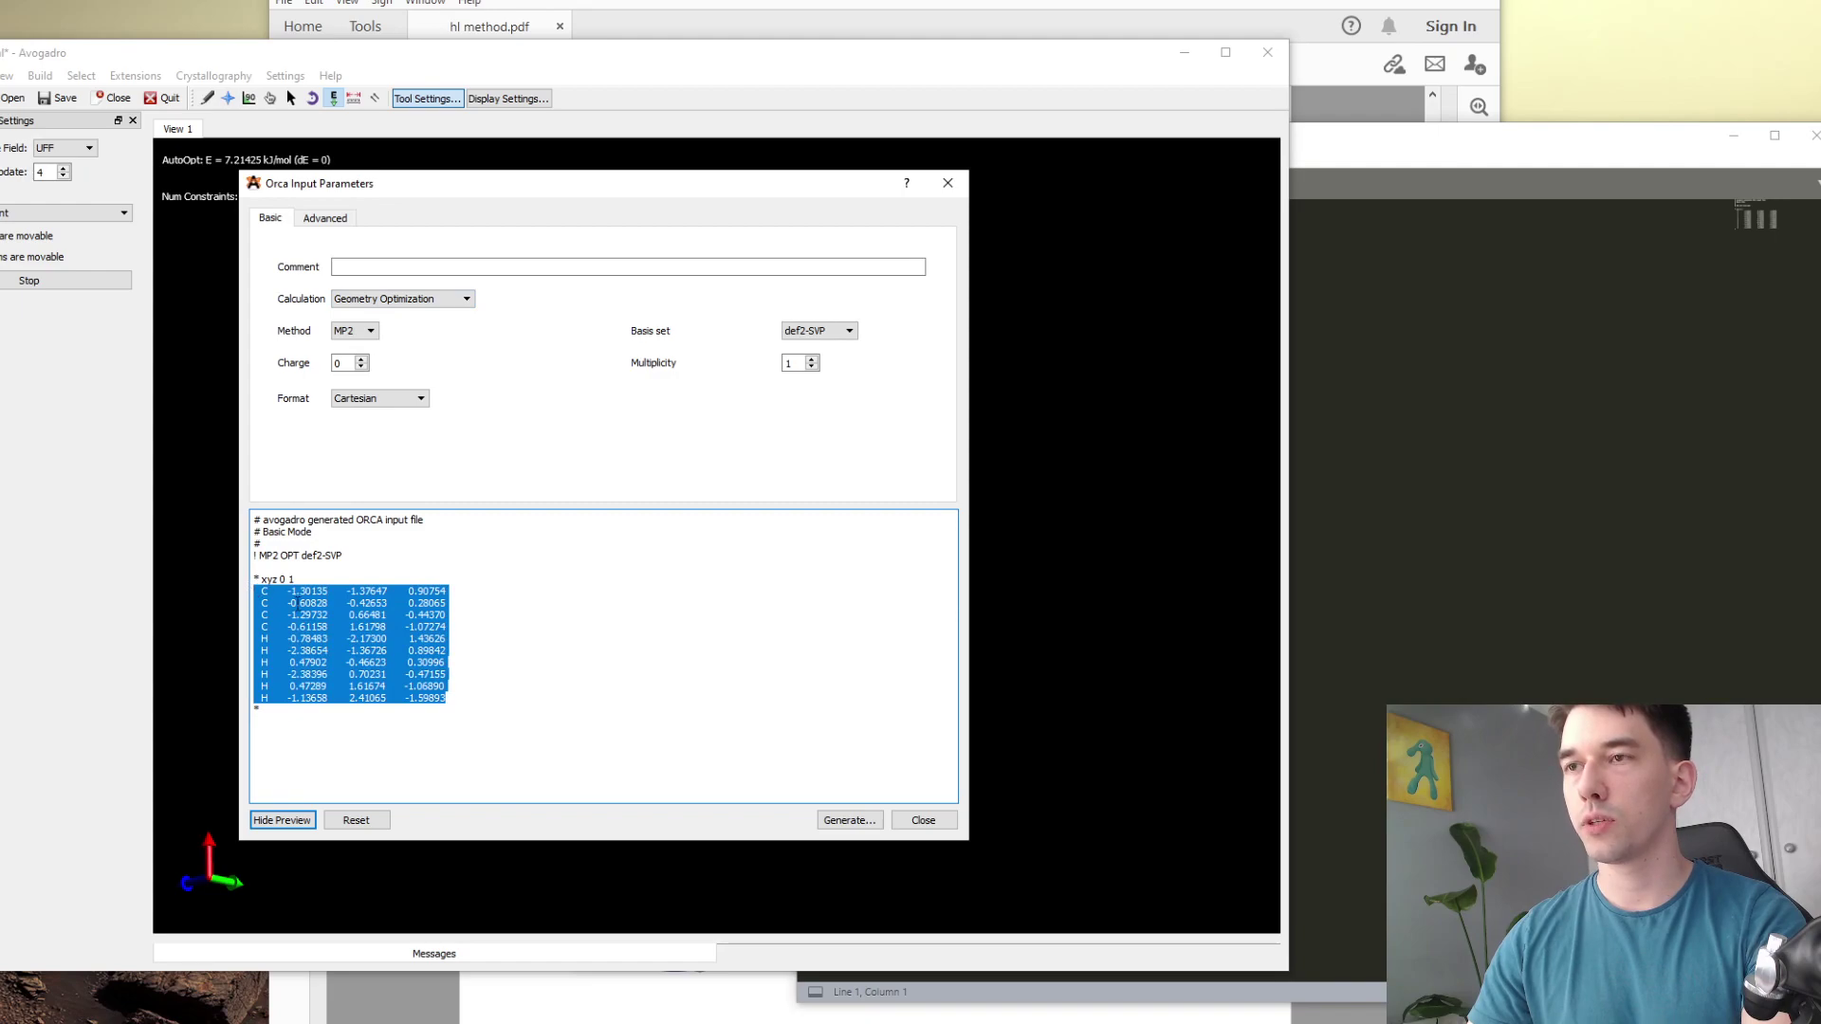
drag(521, 187, 1243, 174)
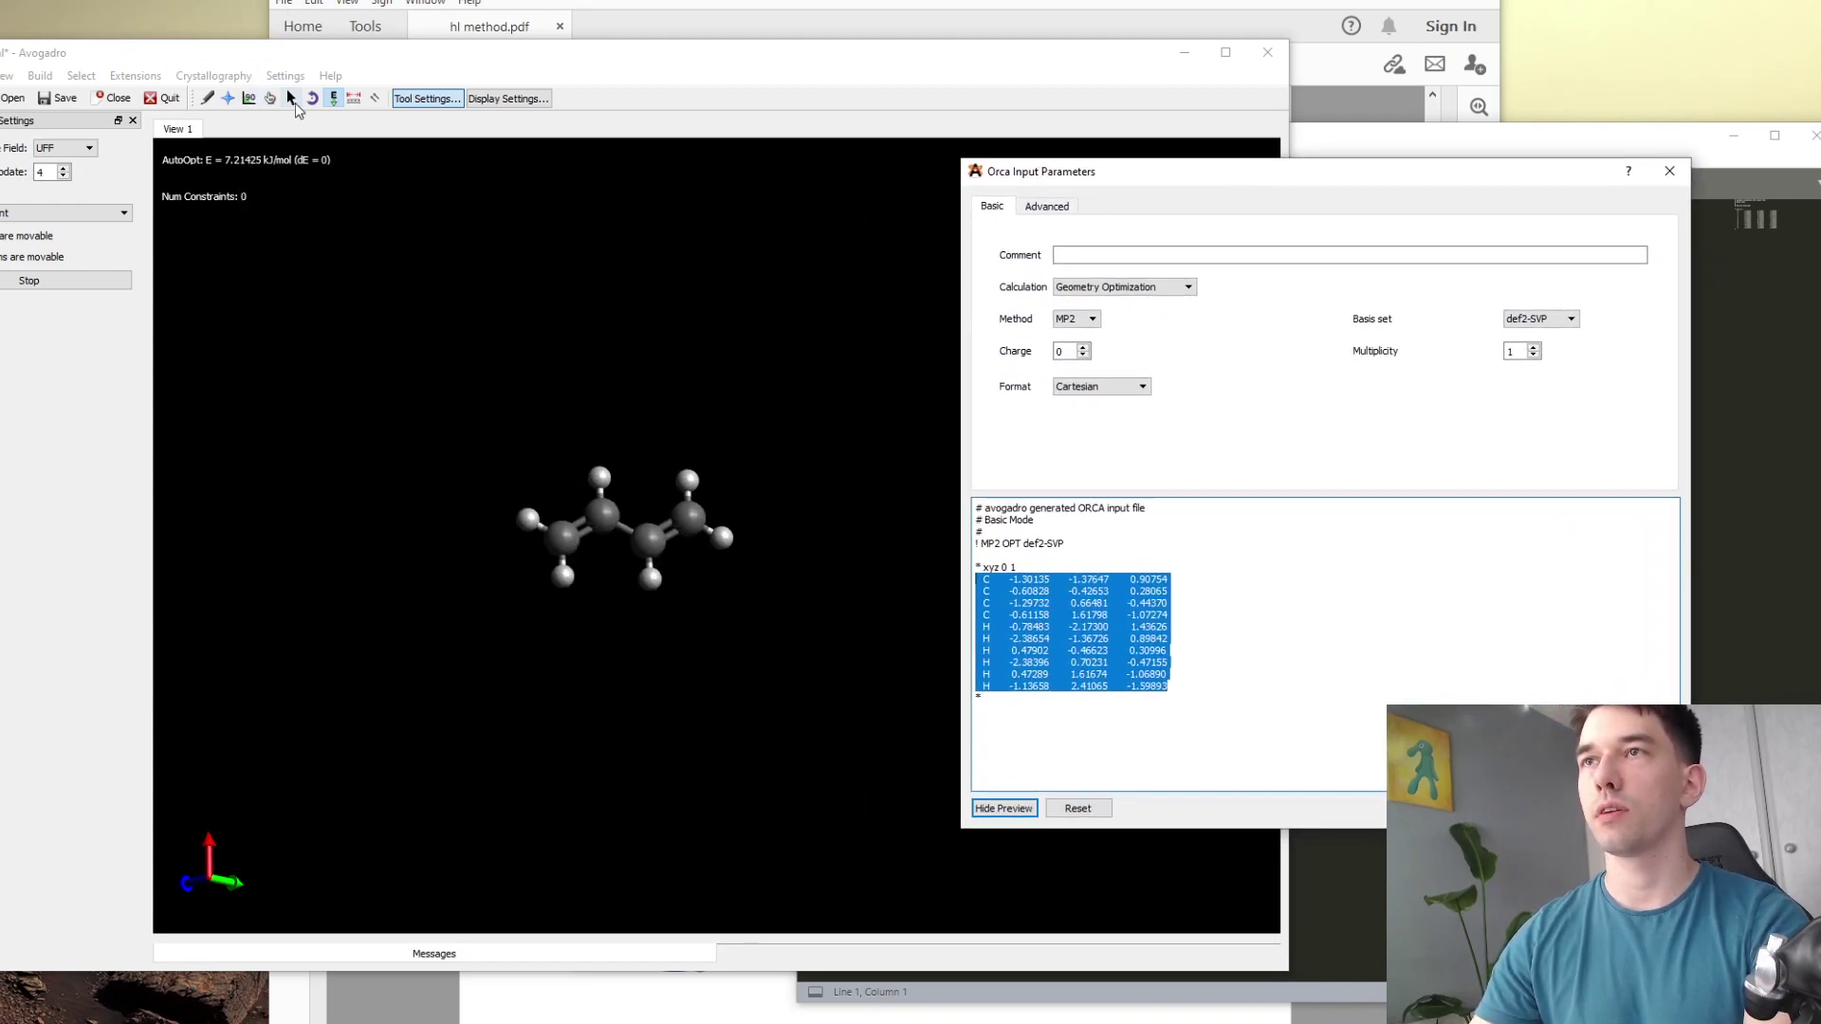
drag(1176, 178, 744, 230)
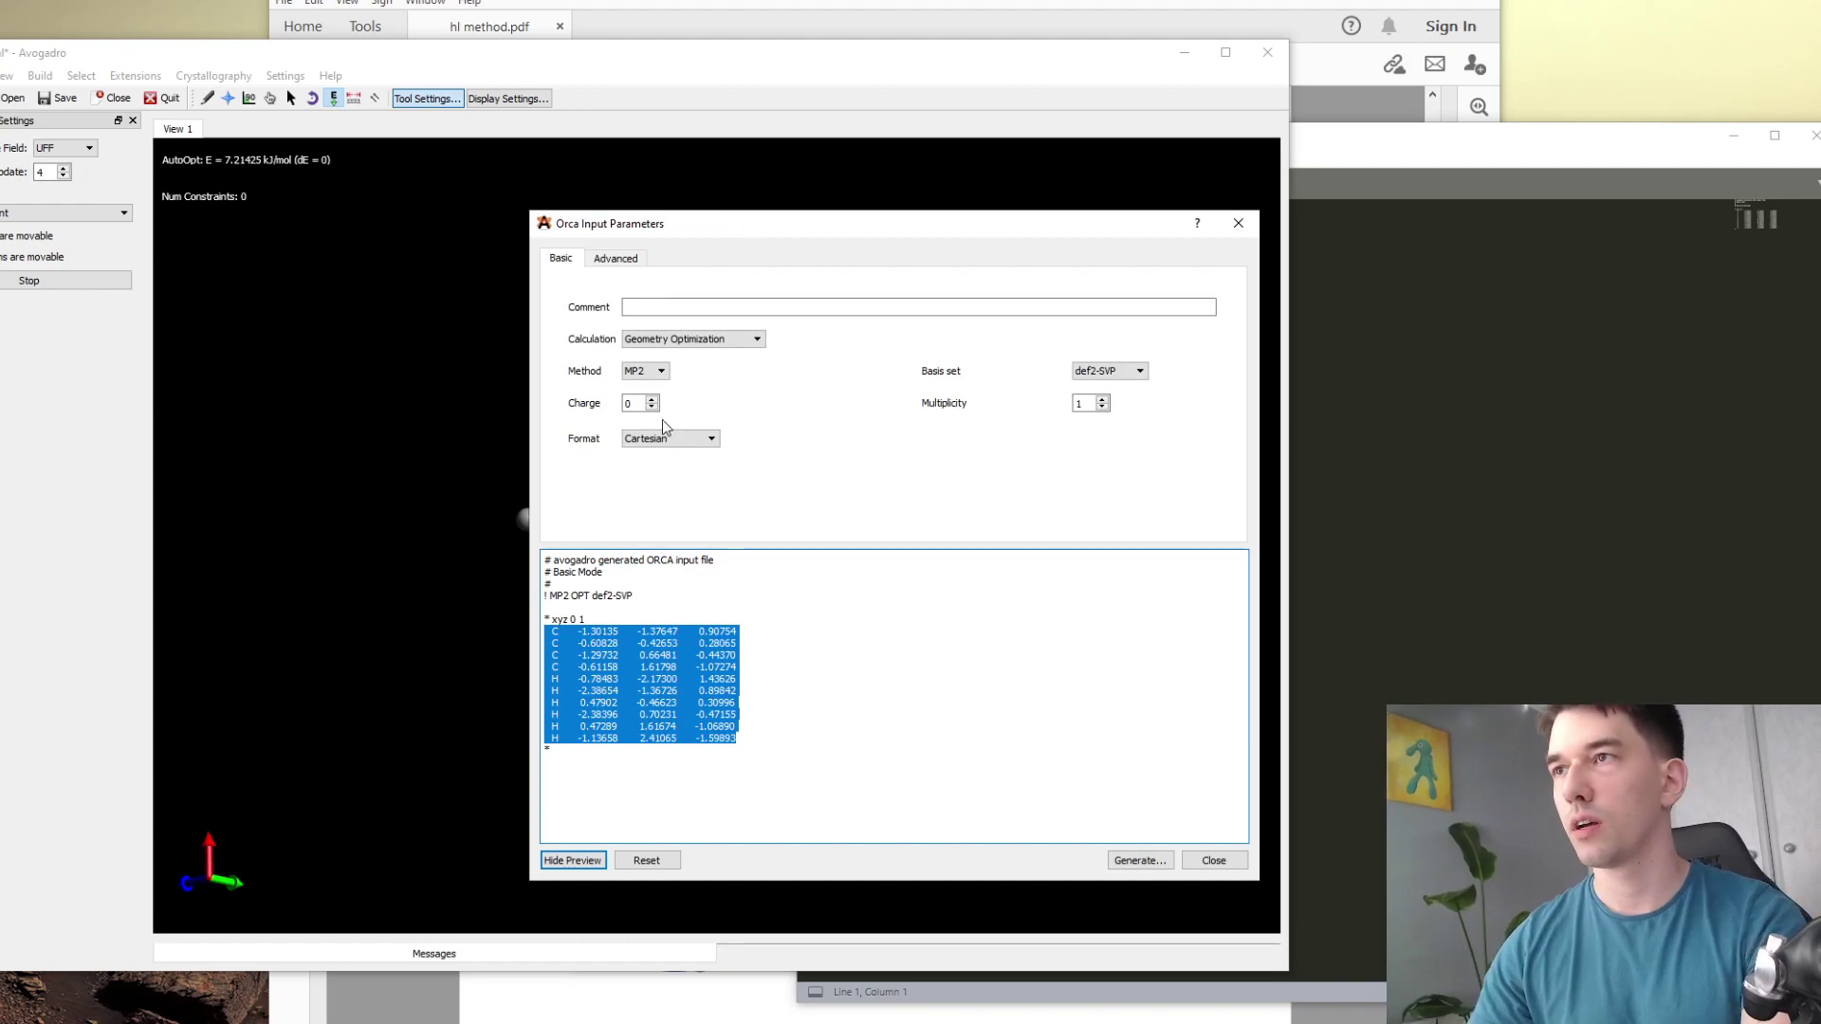
click(675, 343)
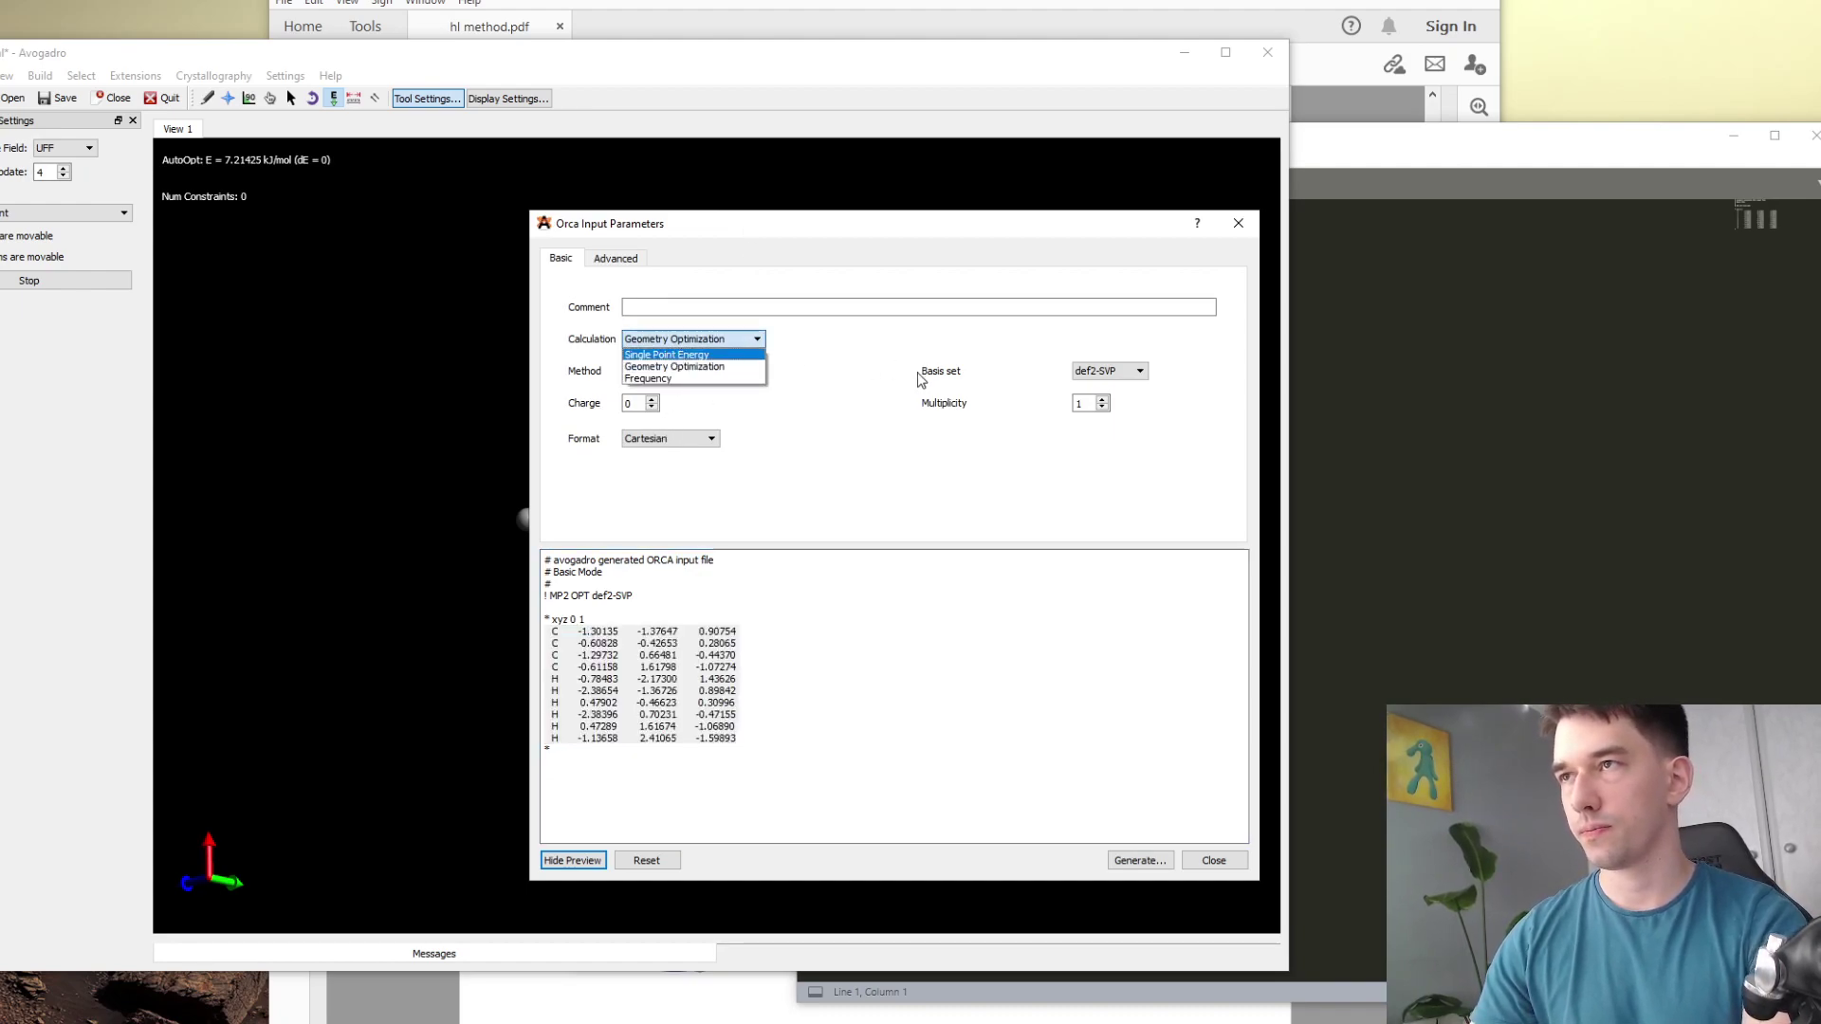
key(Escape)
click(1214, 861)
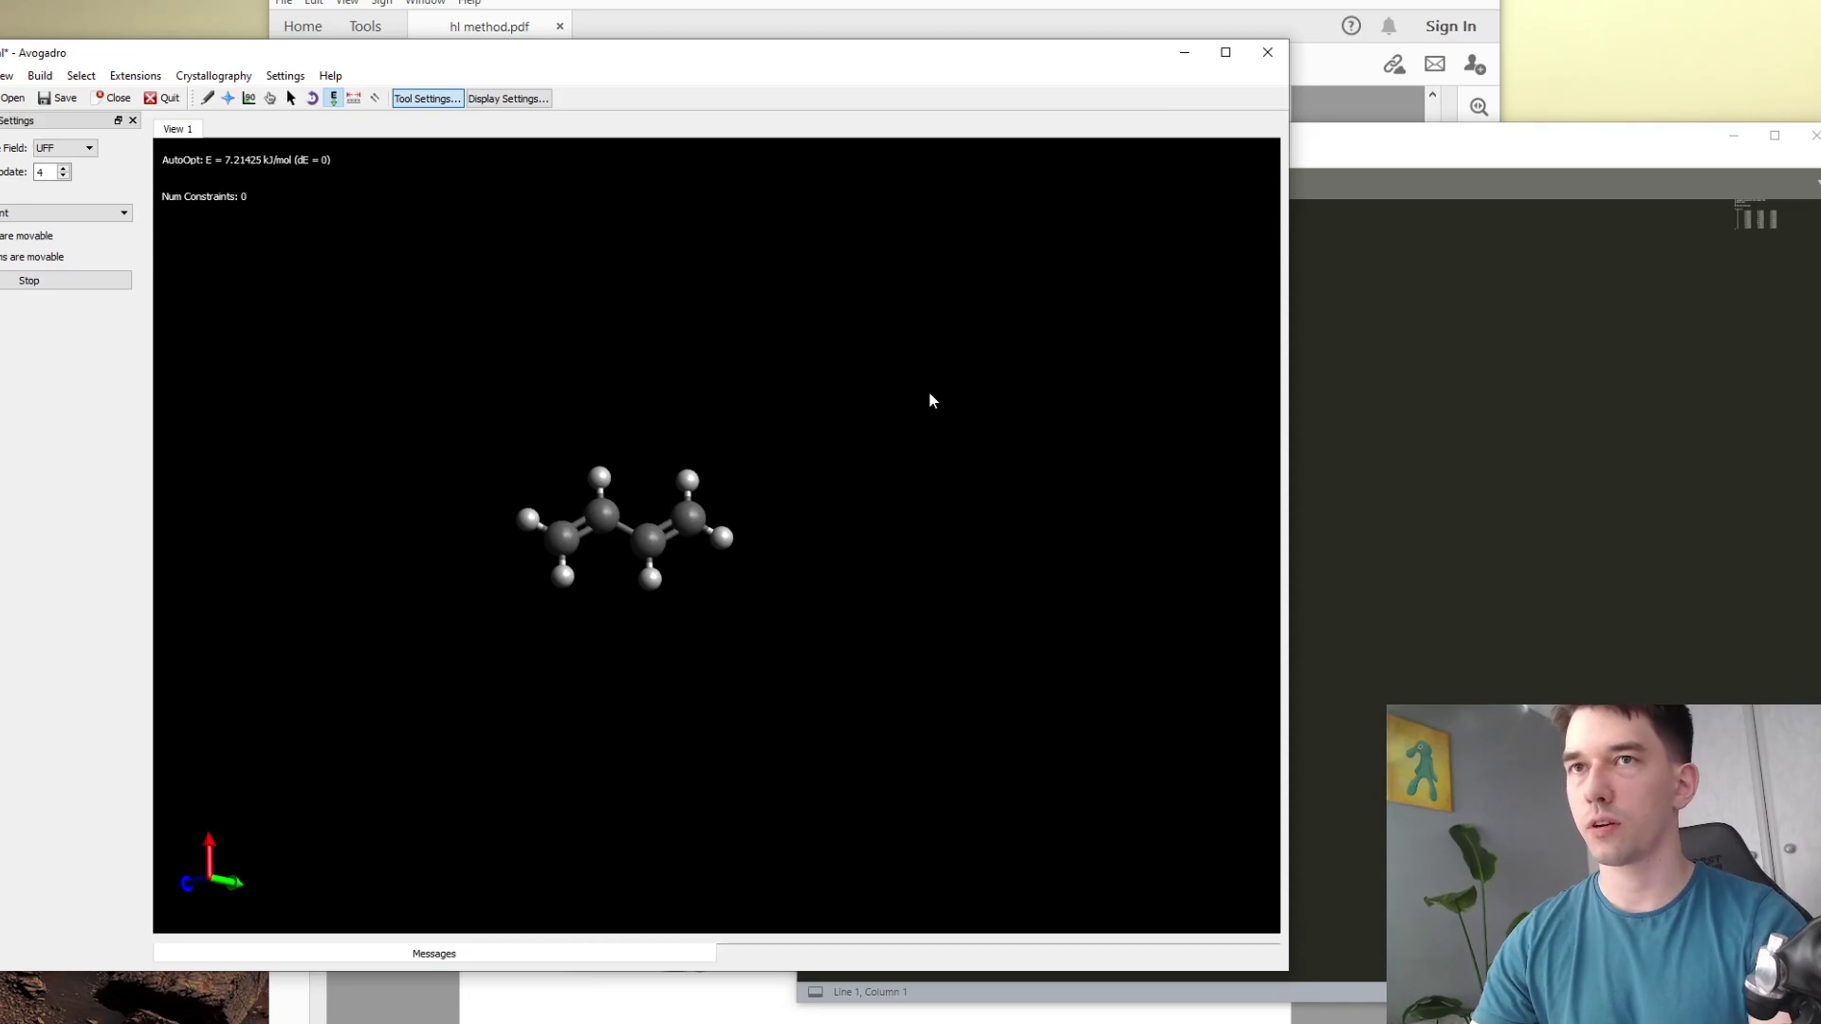
- Review the OPT keyword and xyz coordinates in butadiene.inp, close Sublime Text, and minimize Avogadro
click(1598, 564)
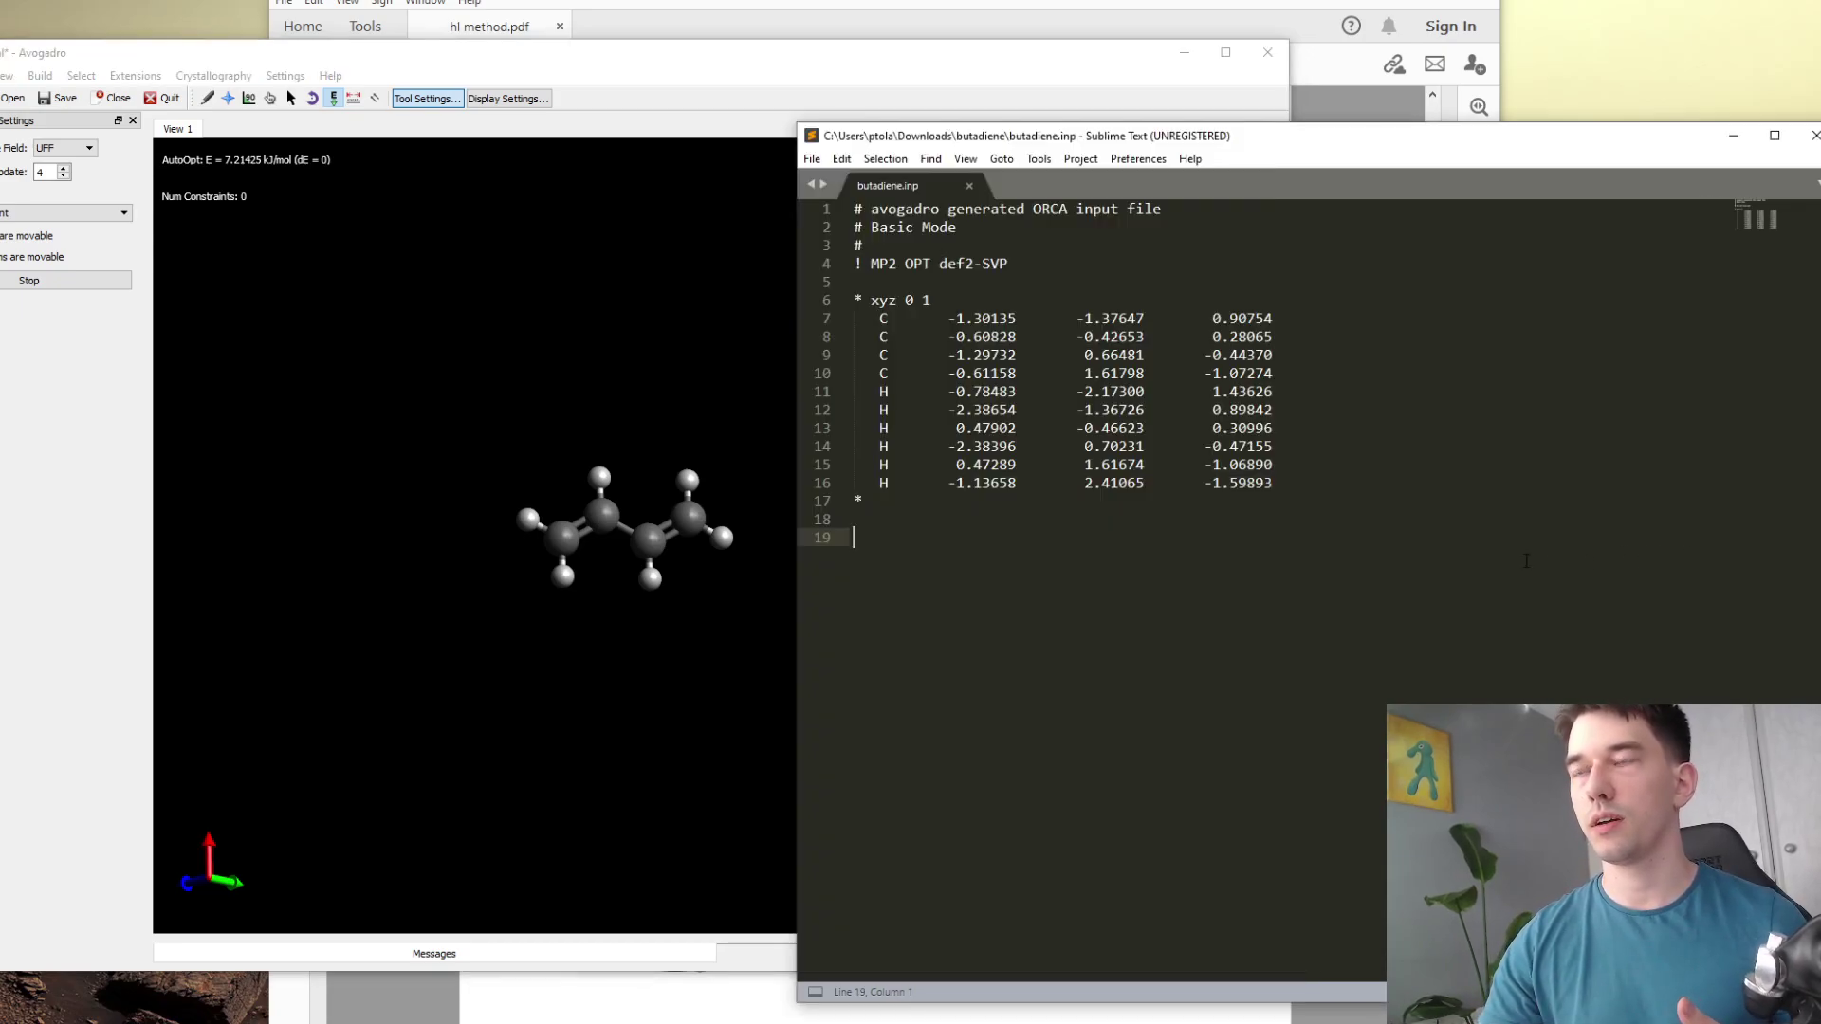
drag(932, 264, 906, 264)
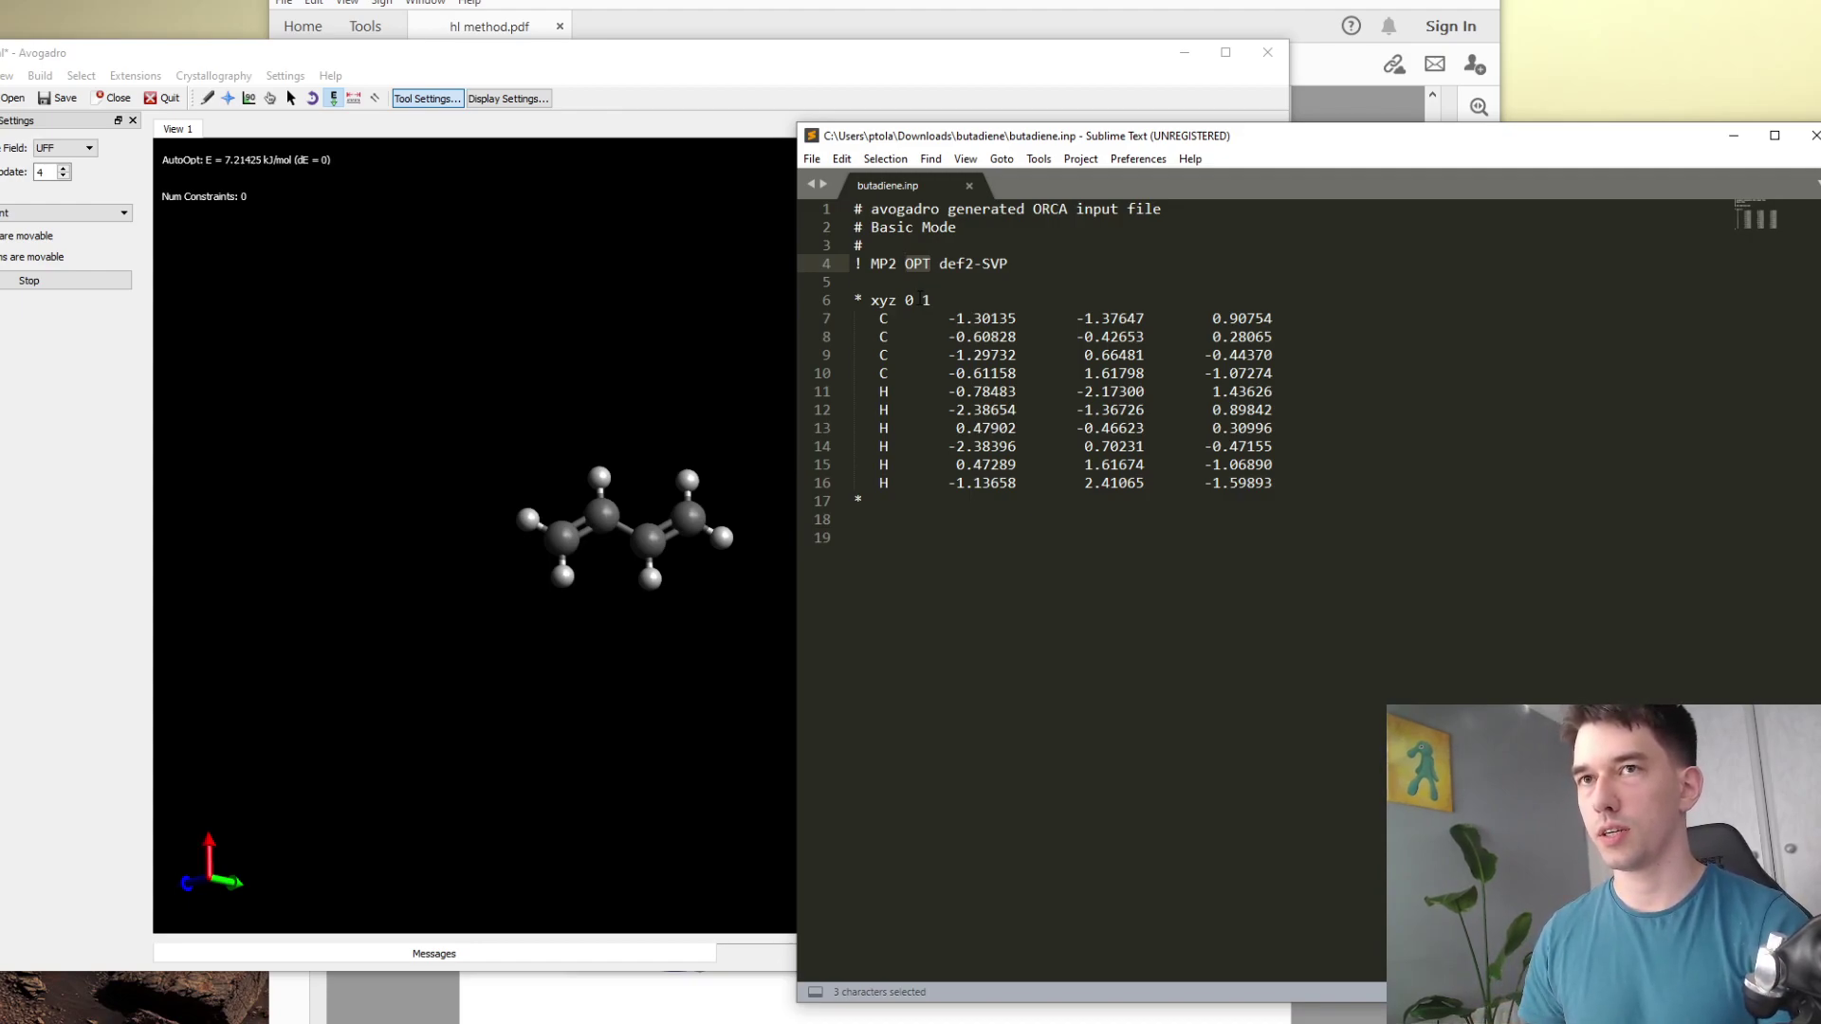
drag(1356, 499, 818, 325)
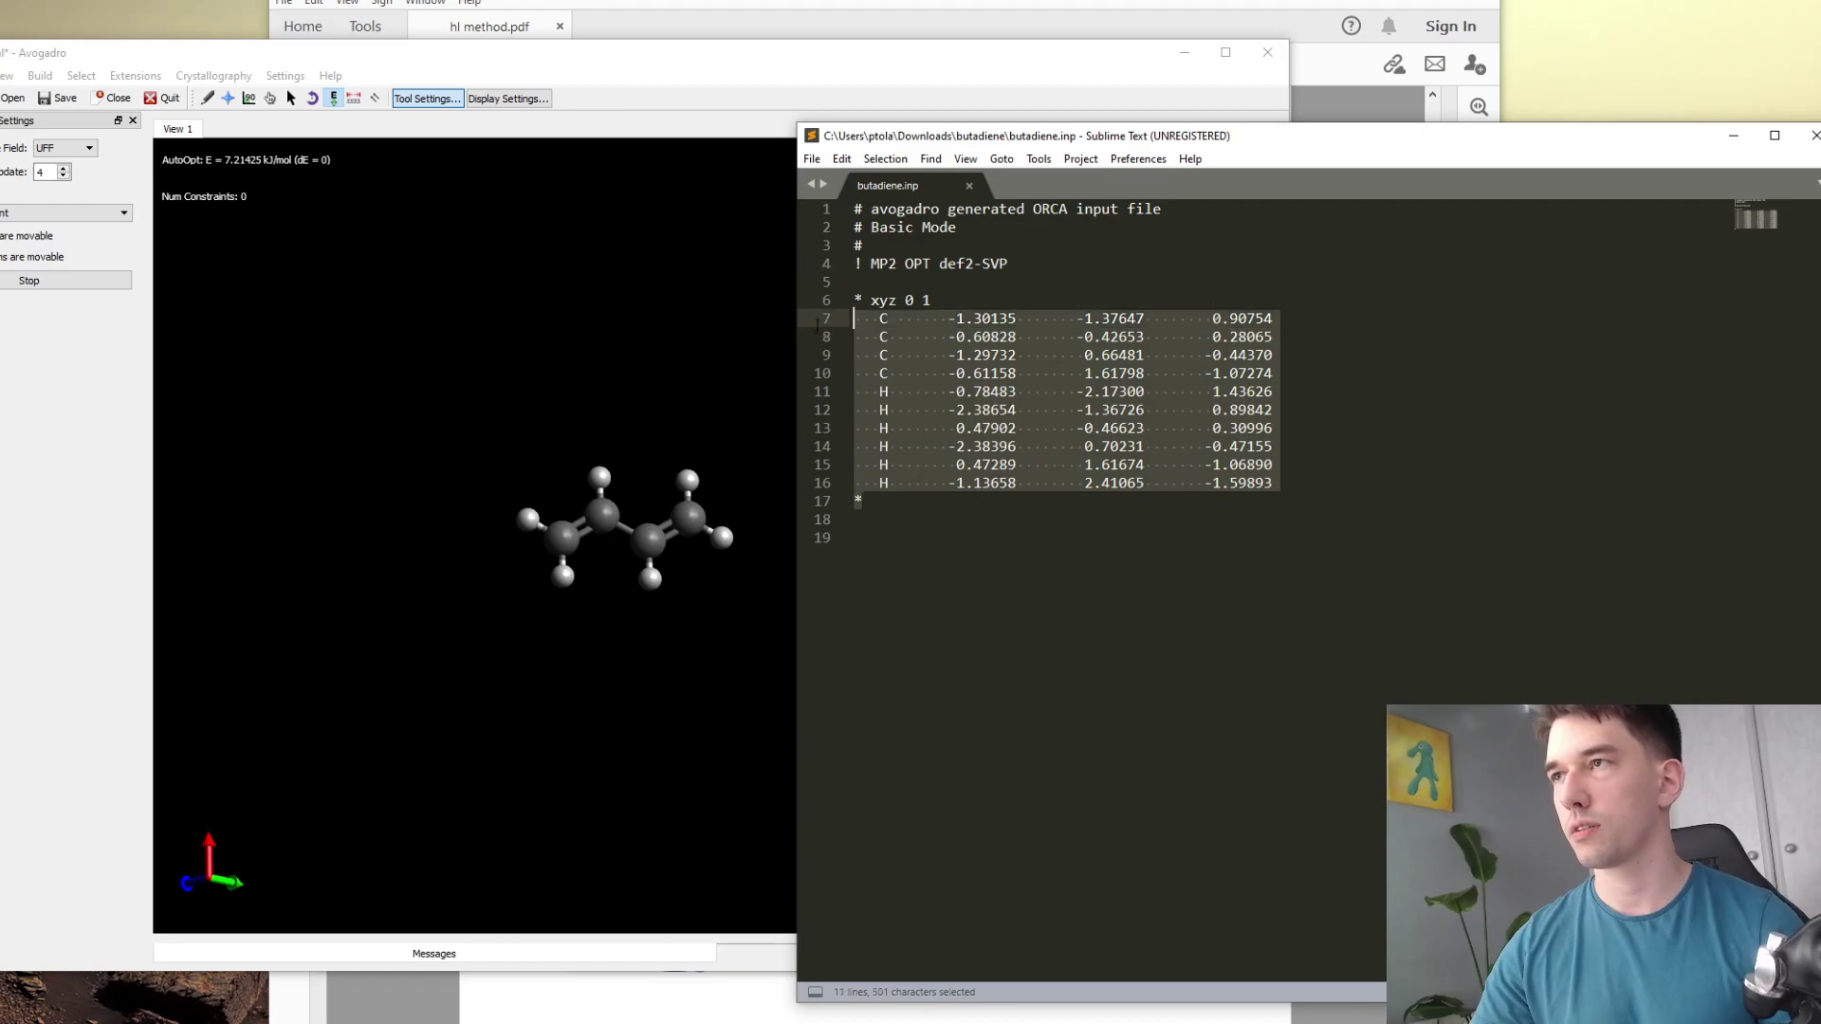
click(1177, 502)
click(1814, 135)
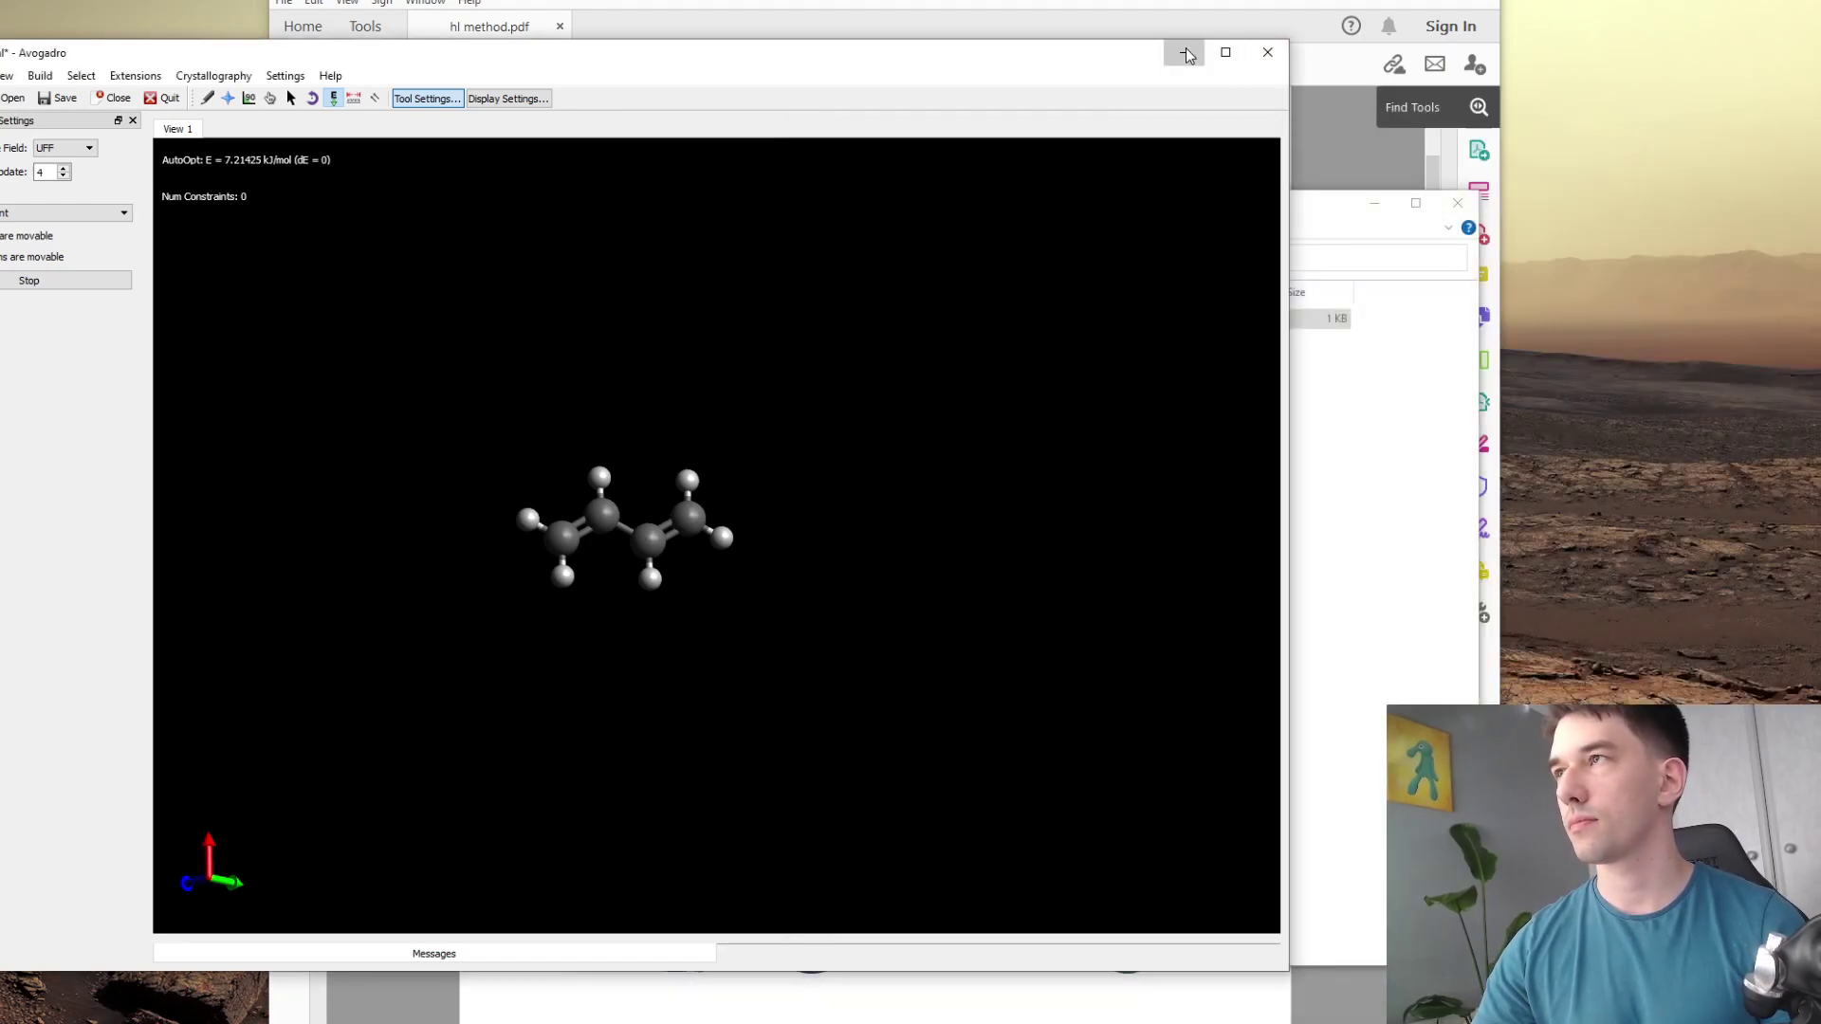
click(1267, 52)
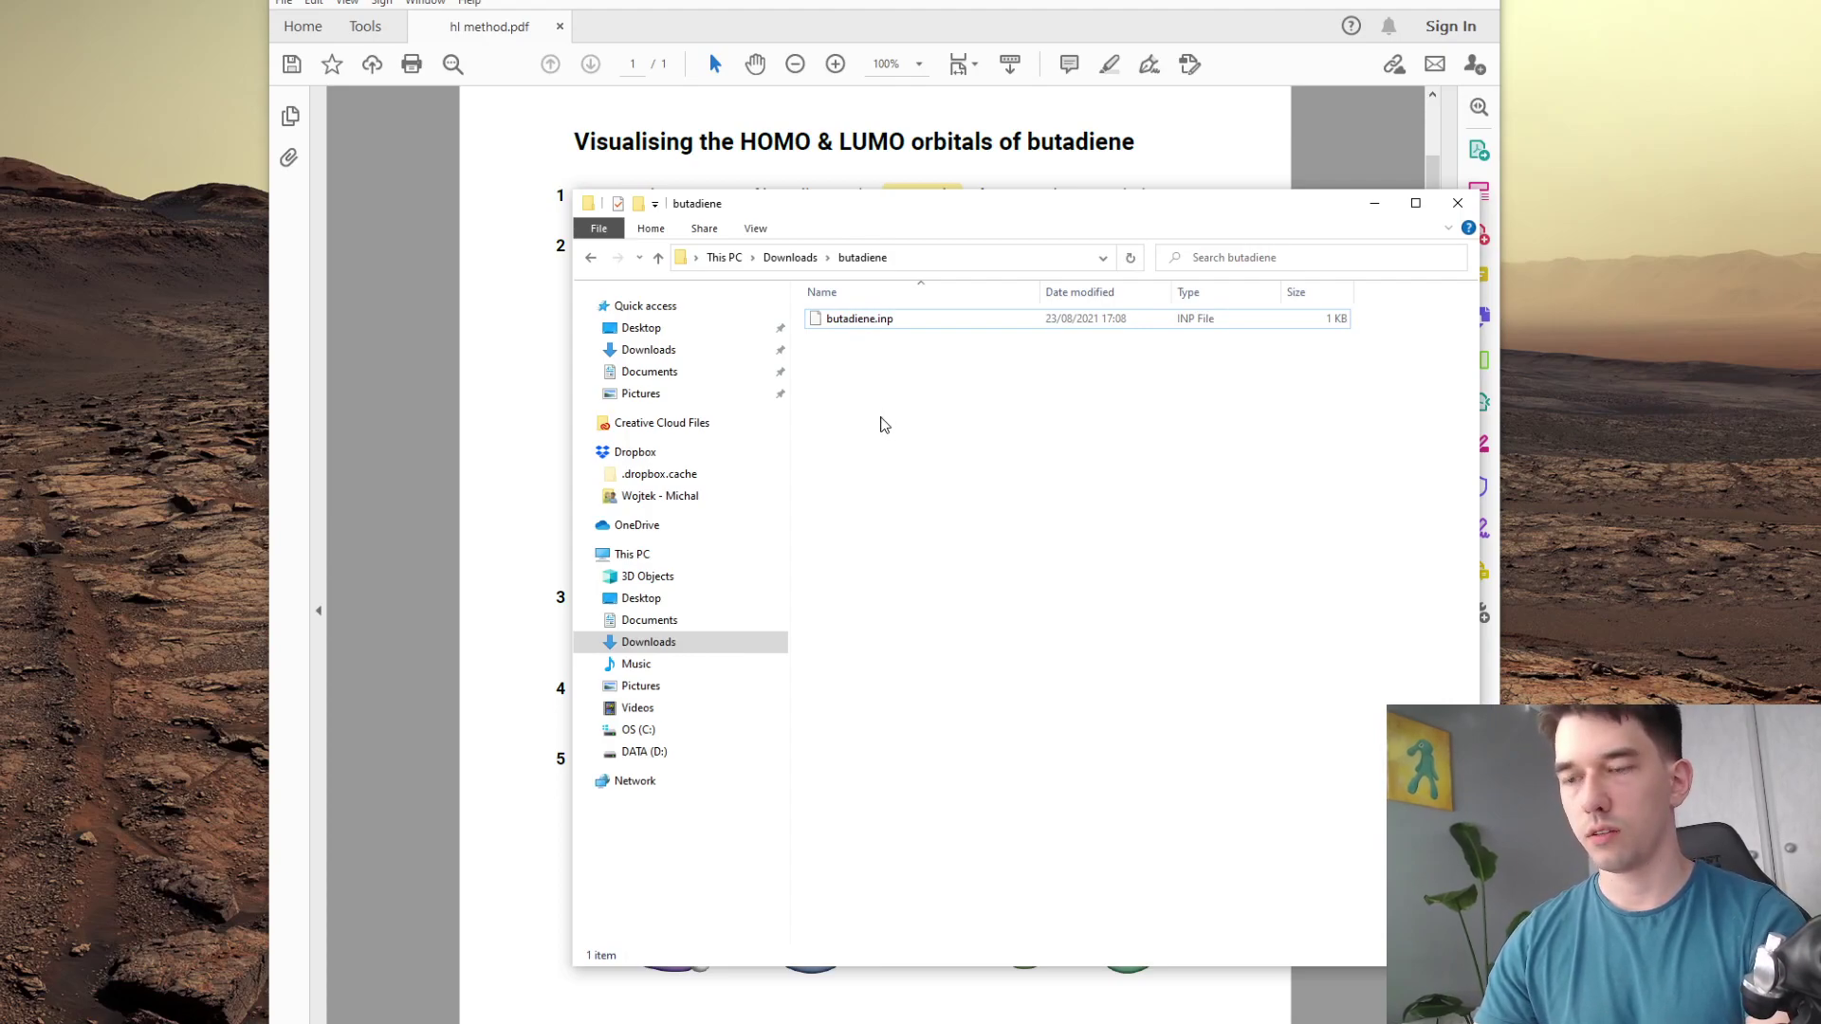
- Open a PowerShell window from the butadiene folder and position it so the folder's file list stays visible
right_click(880, 417)
right_click(846, 414)
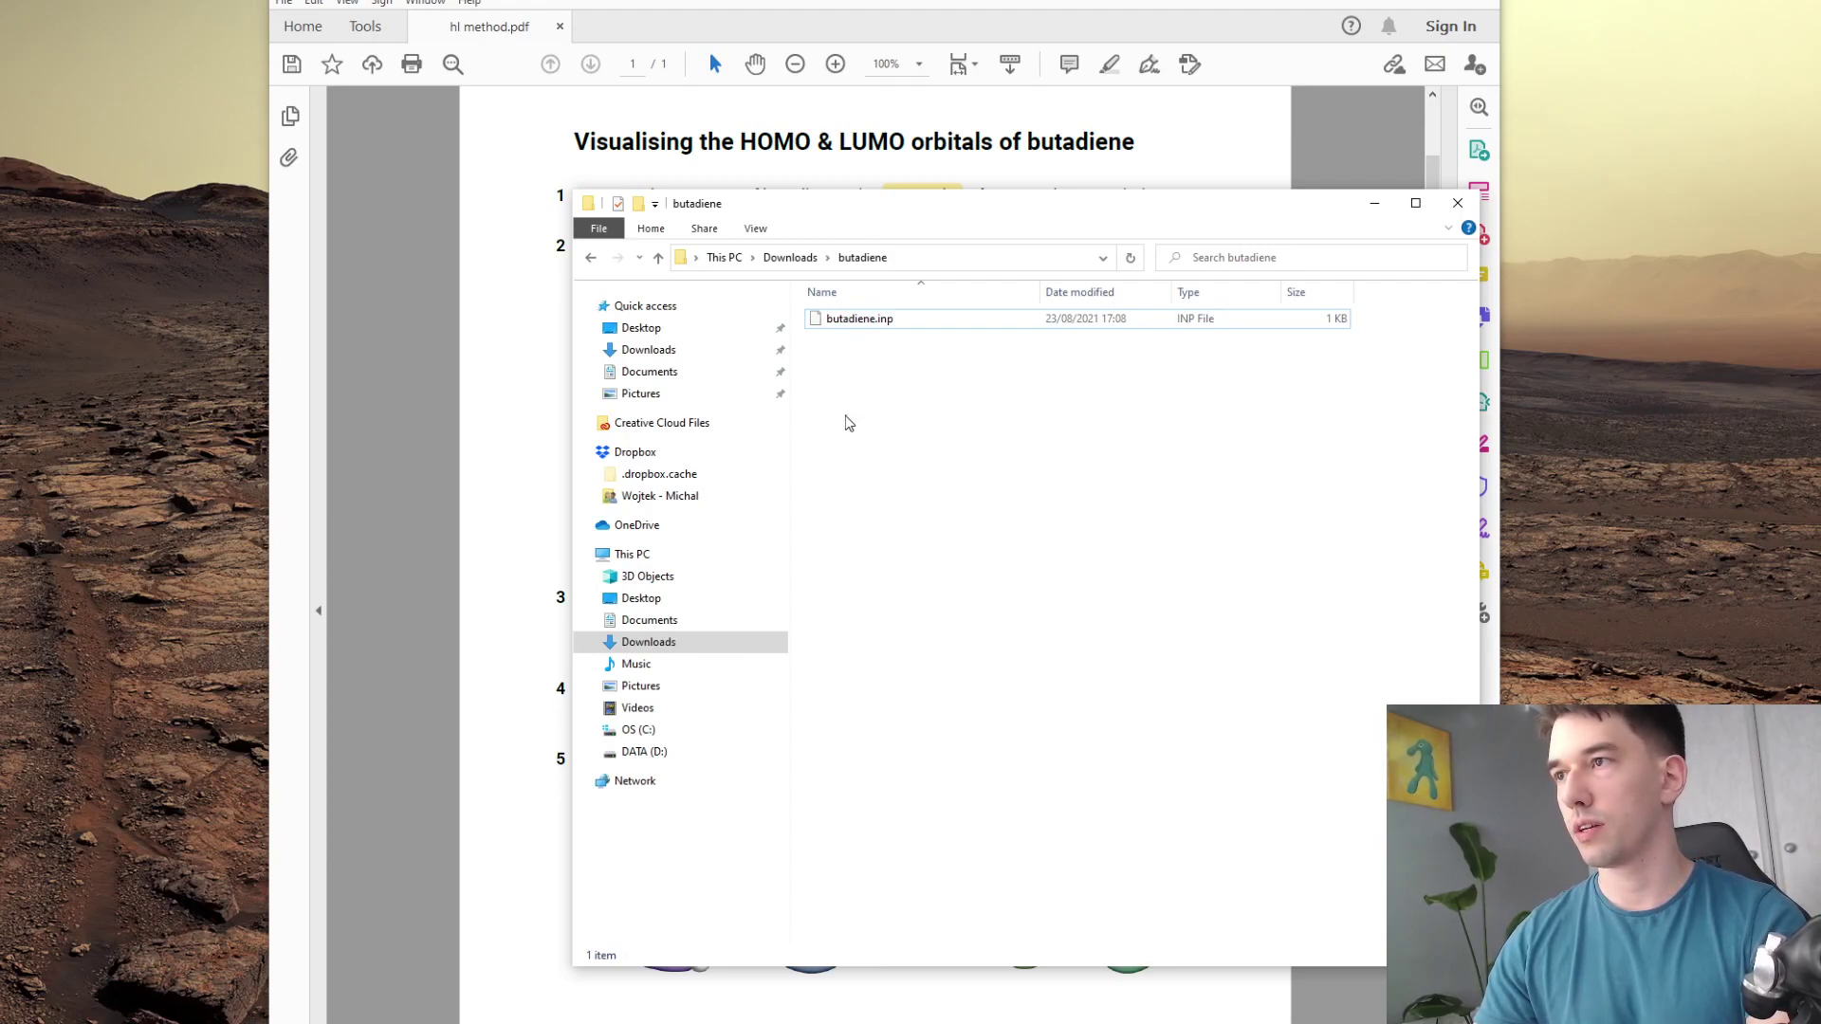
shift+right_click(1120, 433)
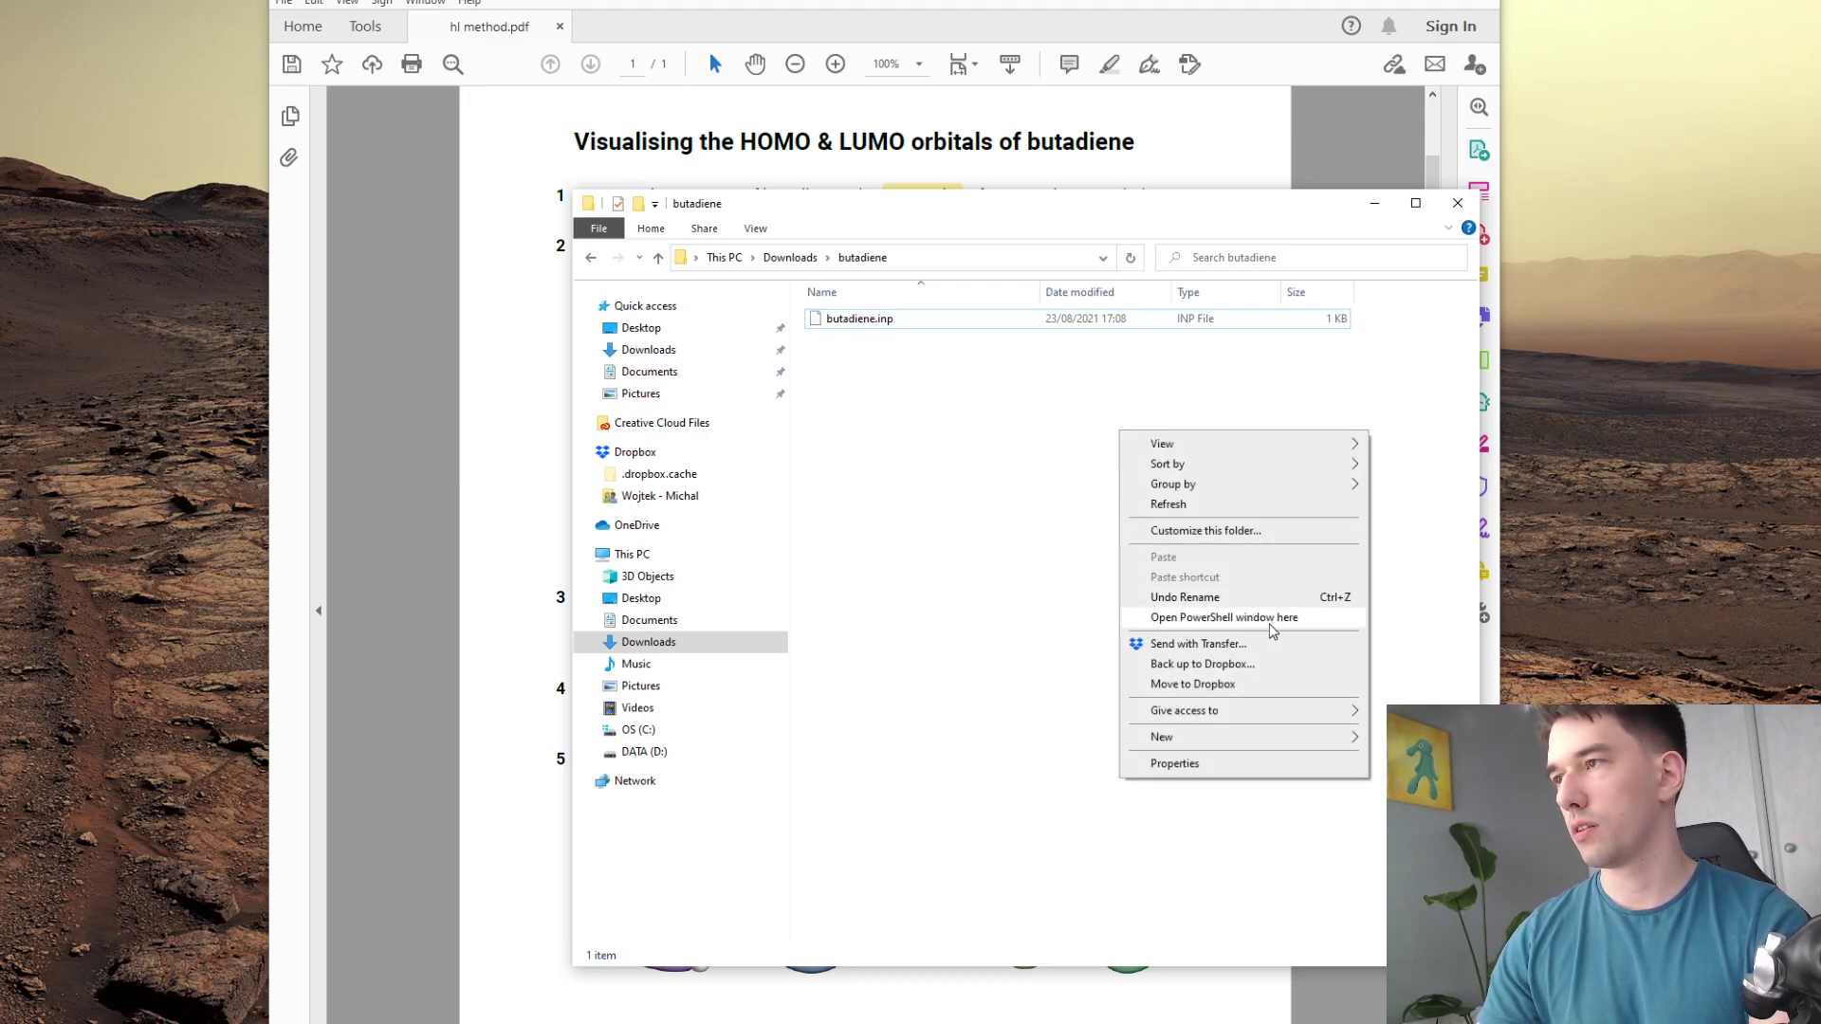
right_click(926, 540)
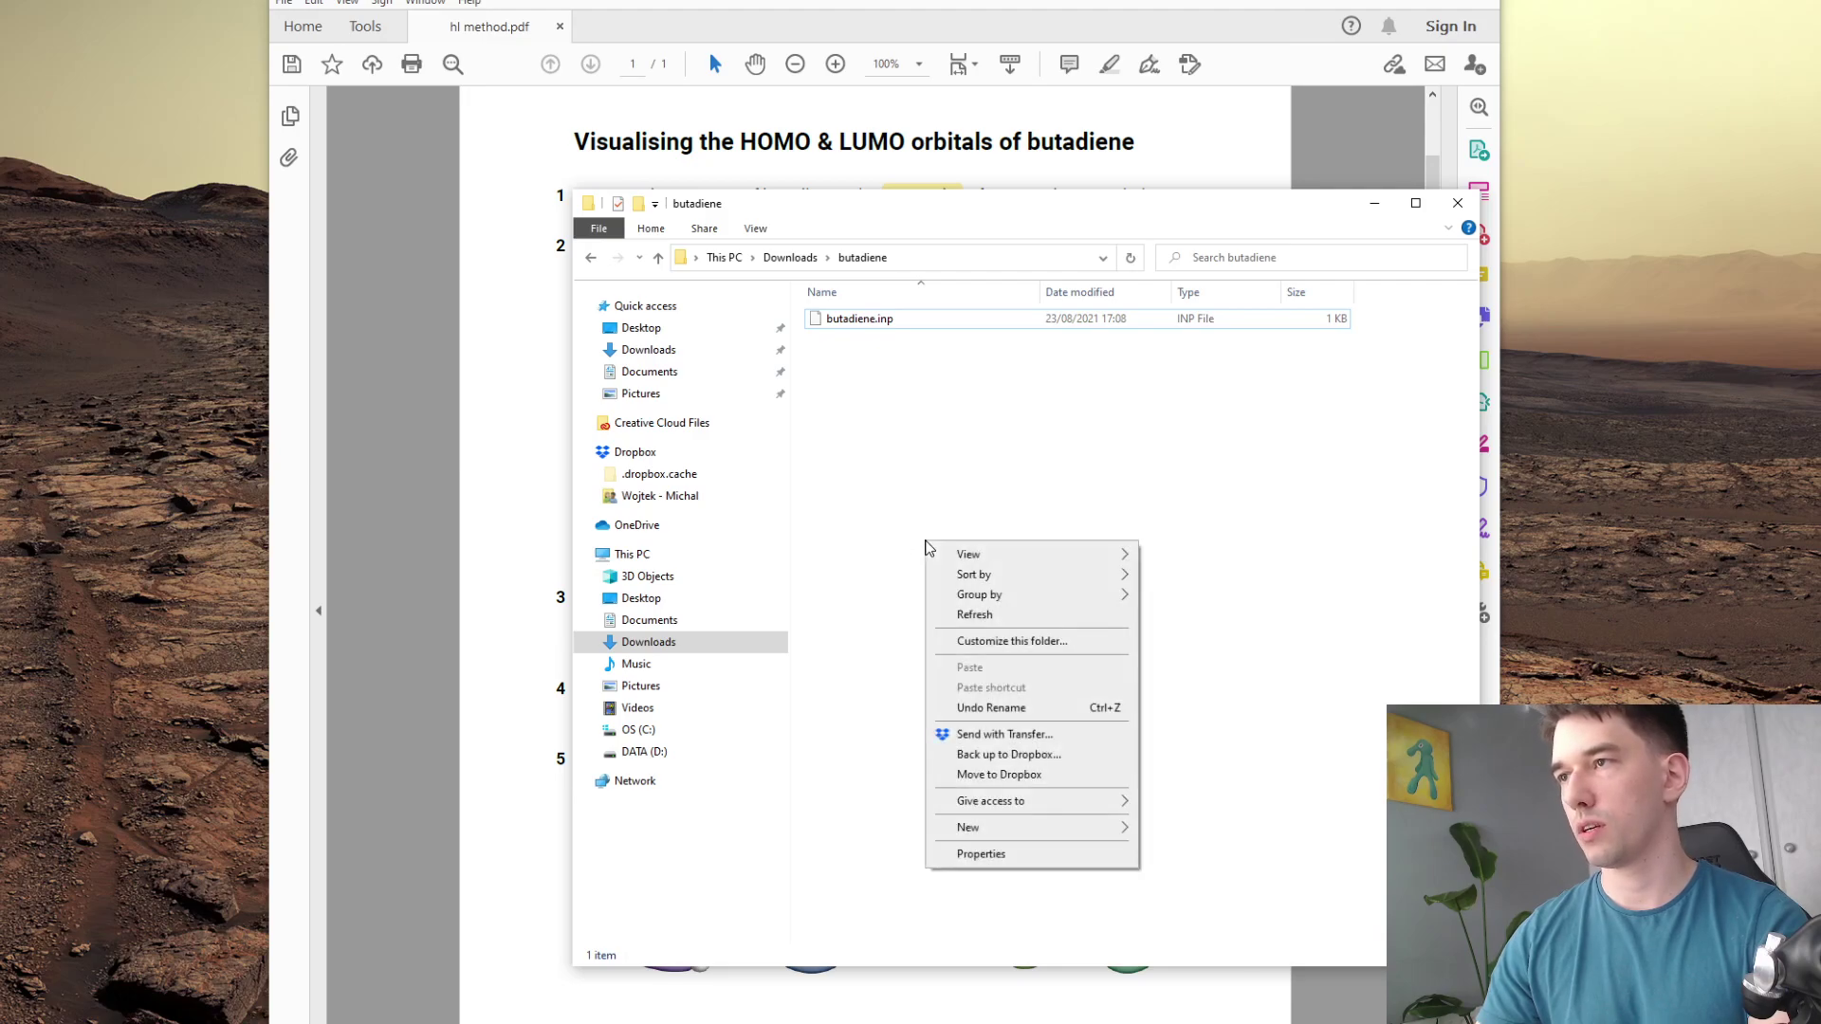
shift+right_click(952, 420)
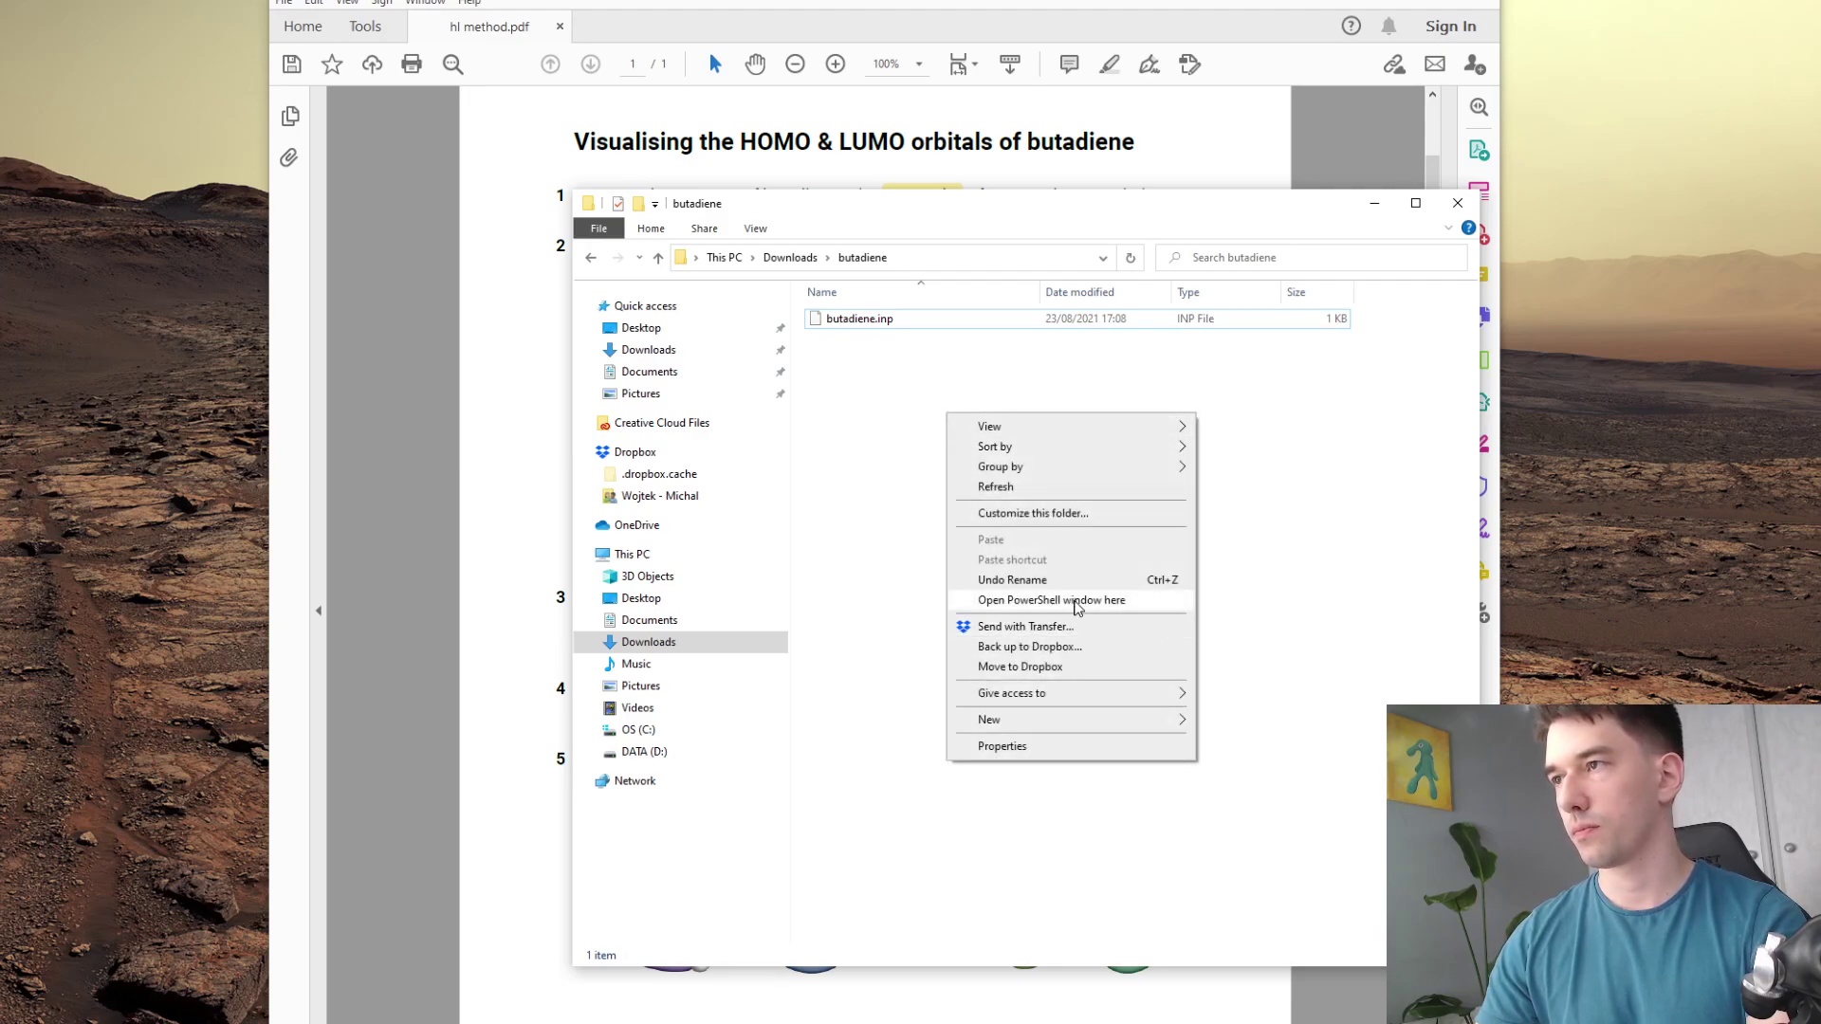
click(996, 635)
drag(53, 95, 1329, 368)
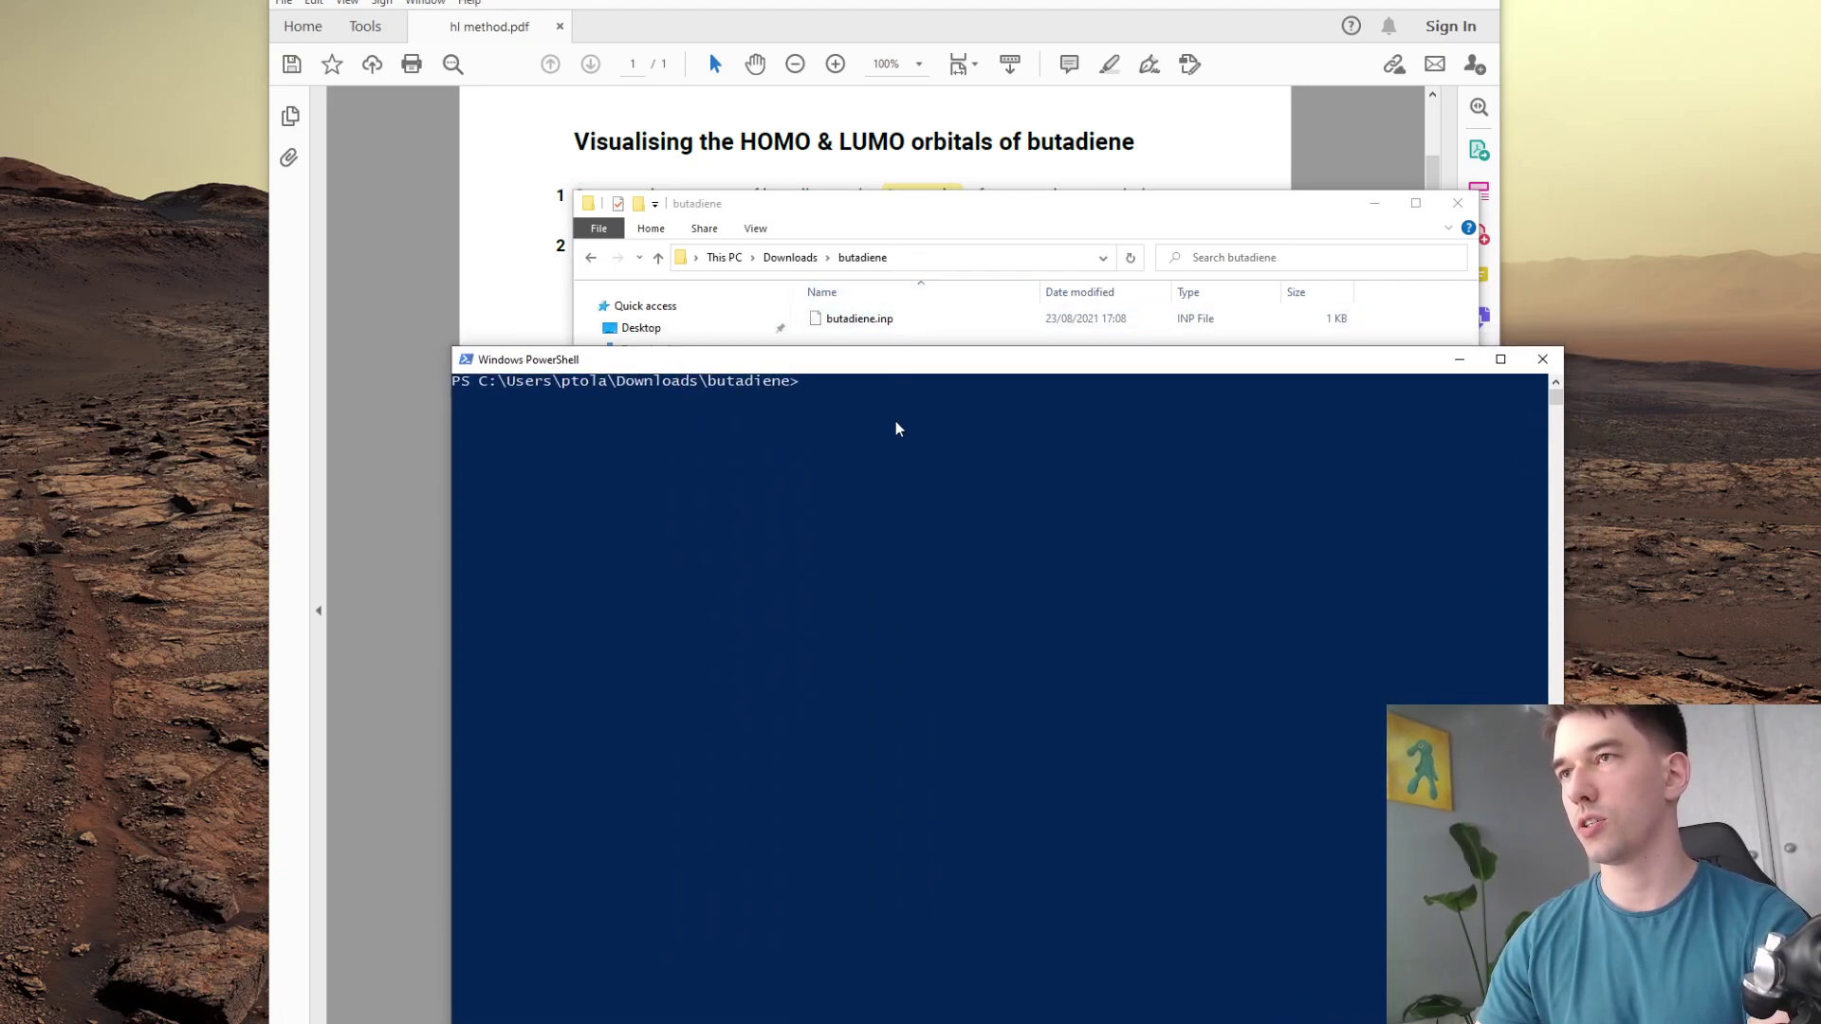
- Copy the butadiene folder's address and use cd in PowerShell to change to that path
right_click(926, 265)
click(977, 293)
click(894, 394)
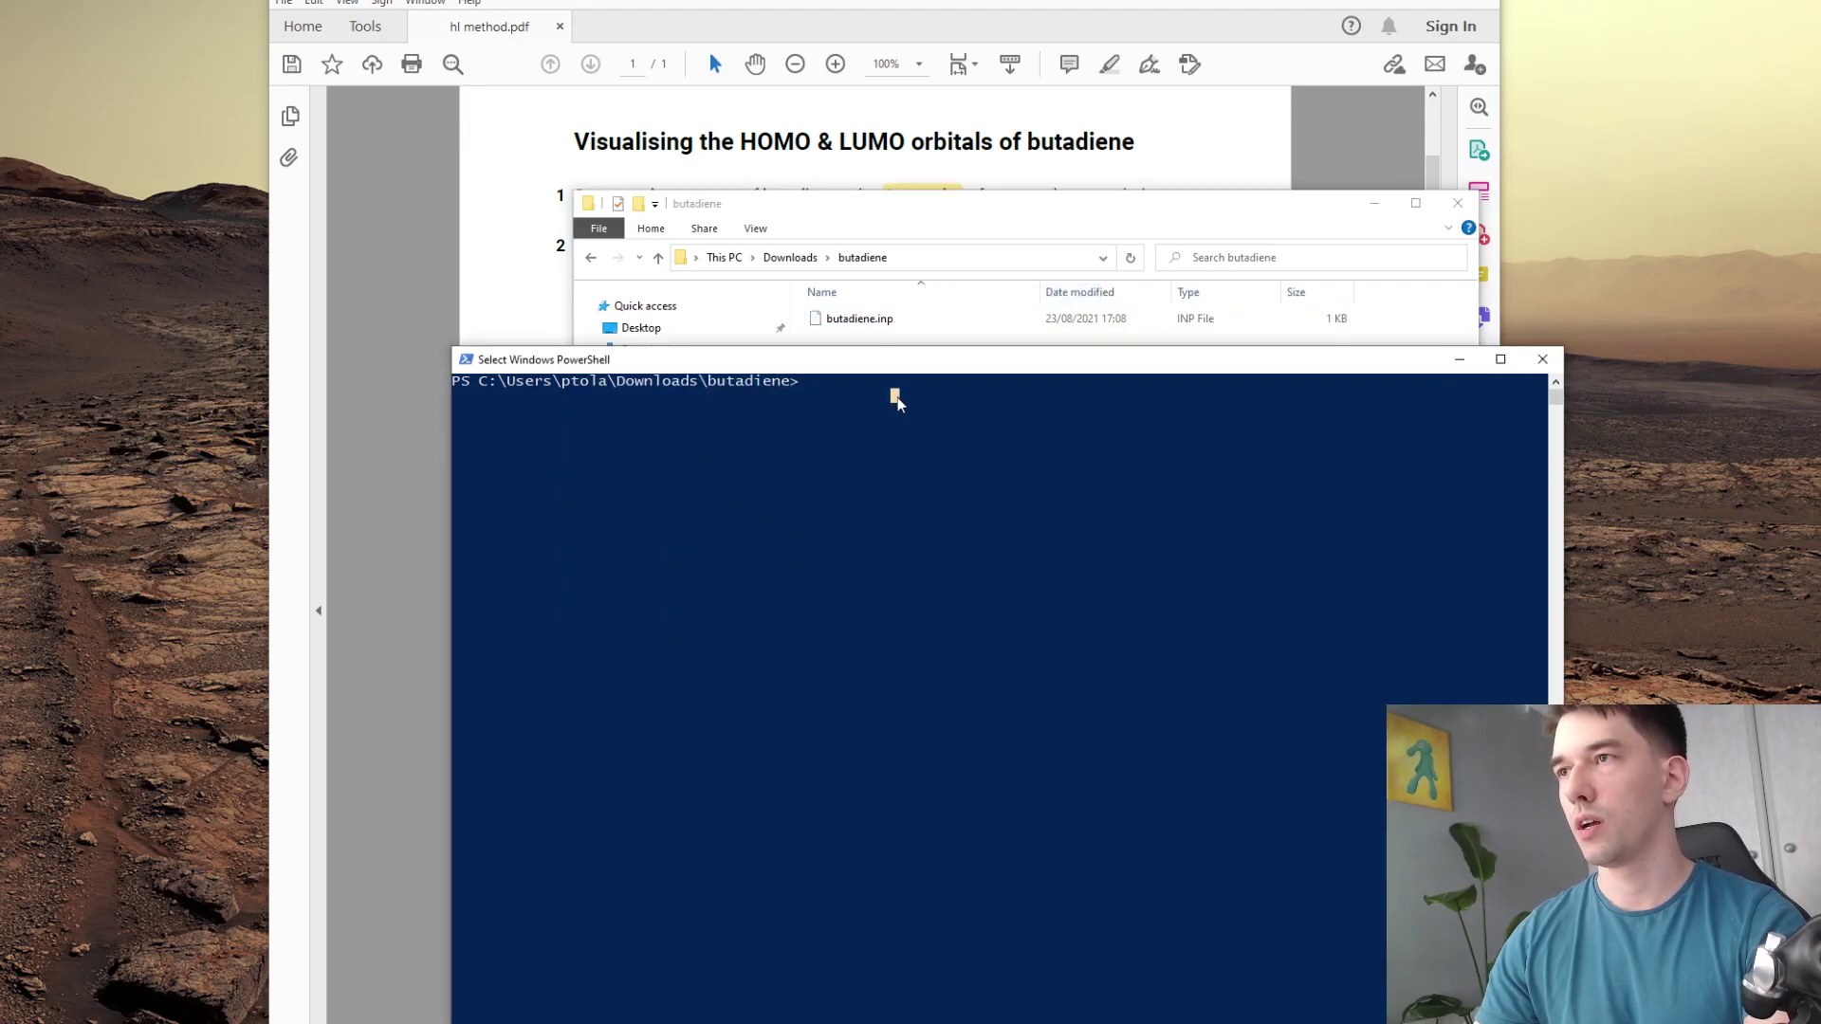
text(cd)
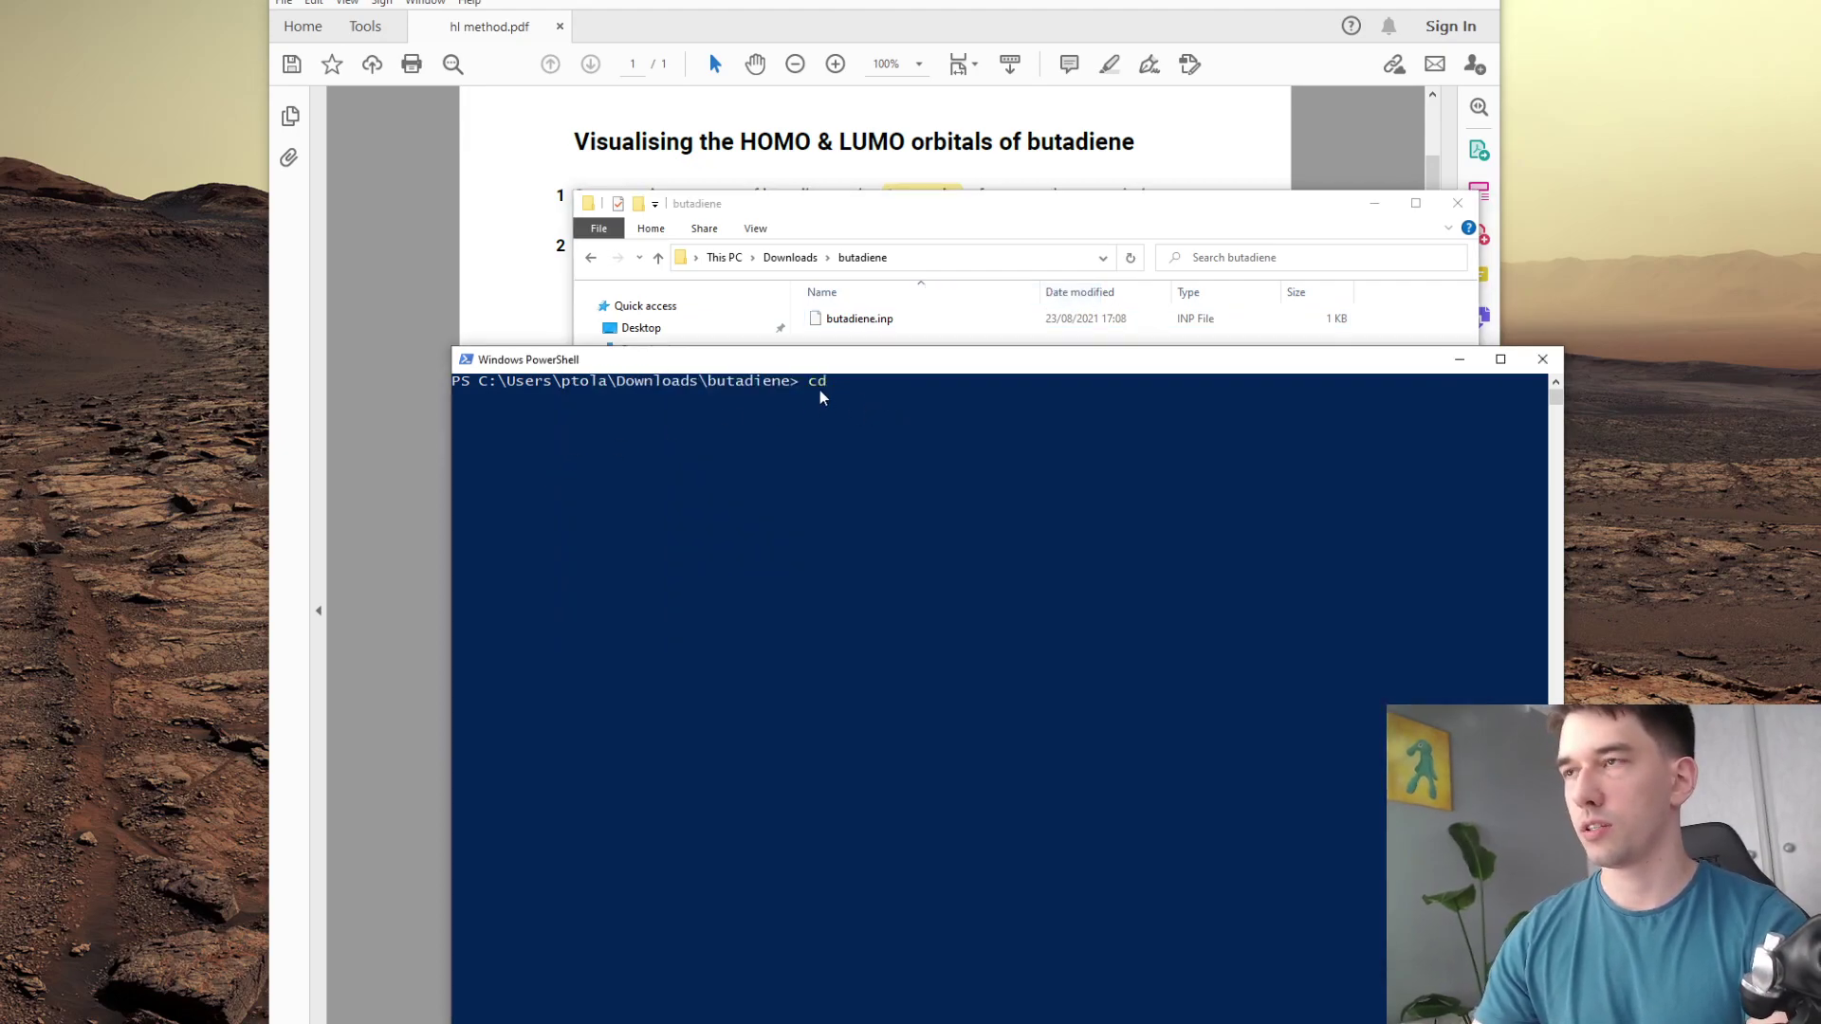
key(ctrl+v)
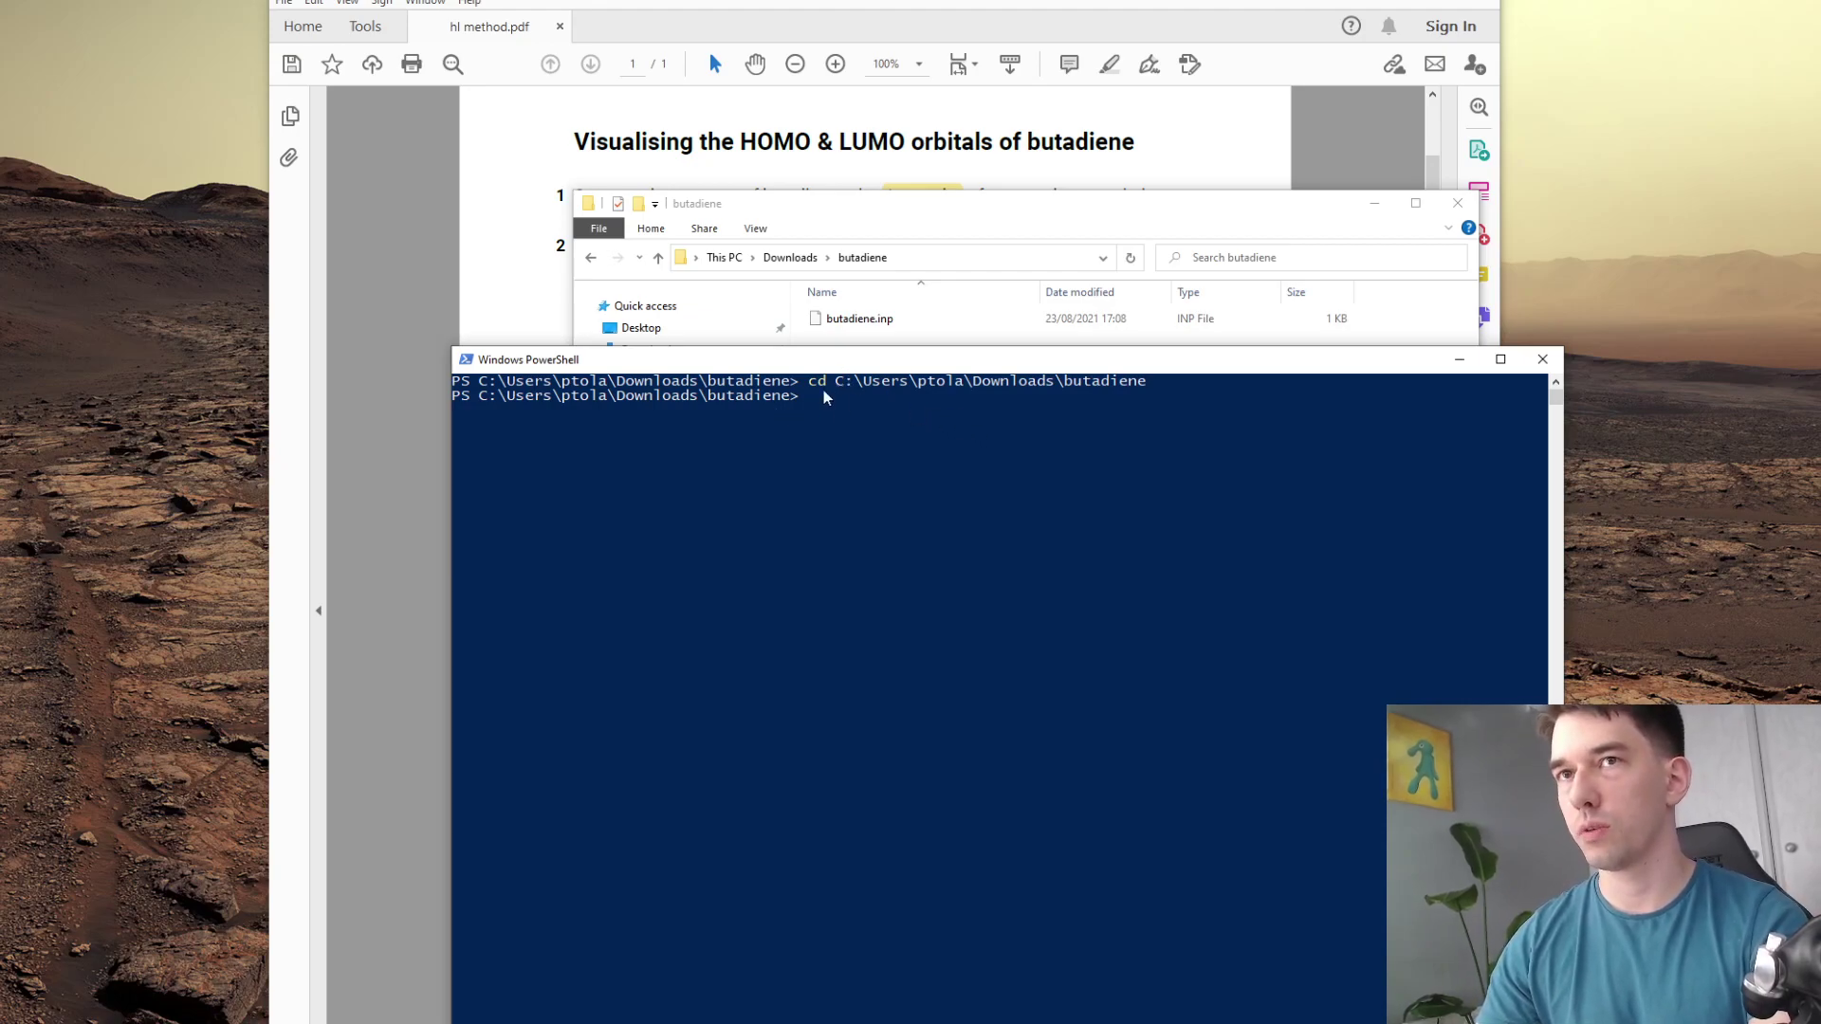
drag(795, 366, 794, 460)
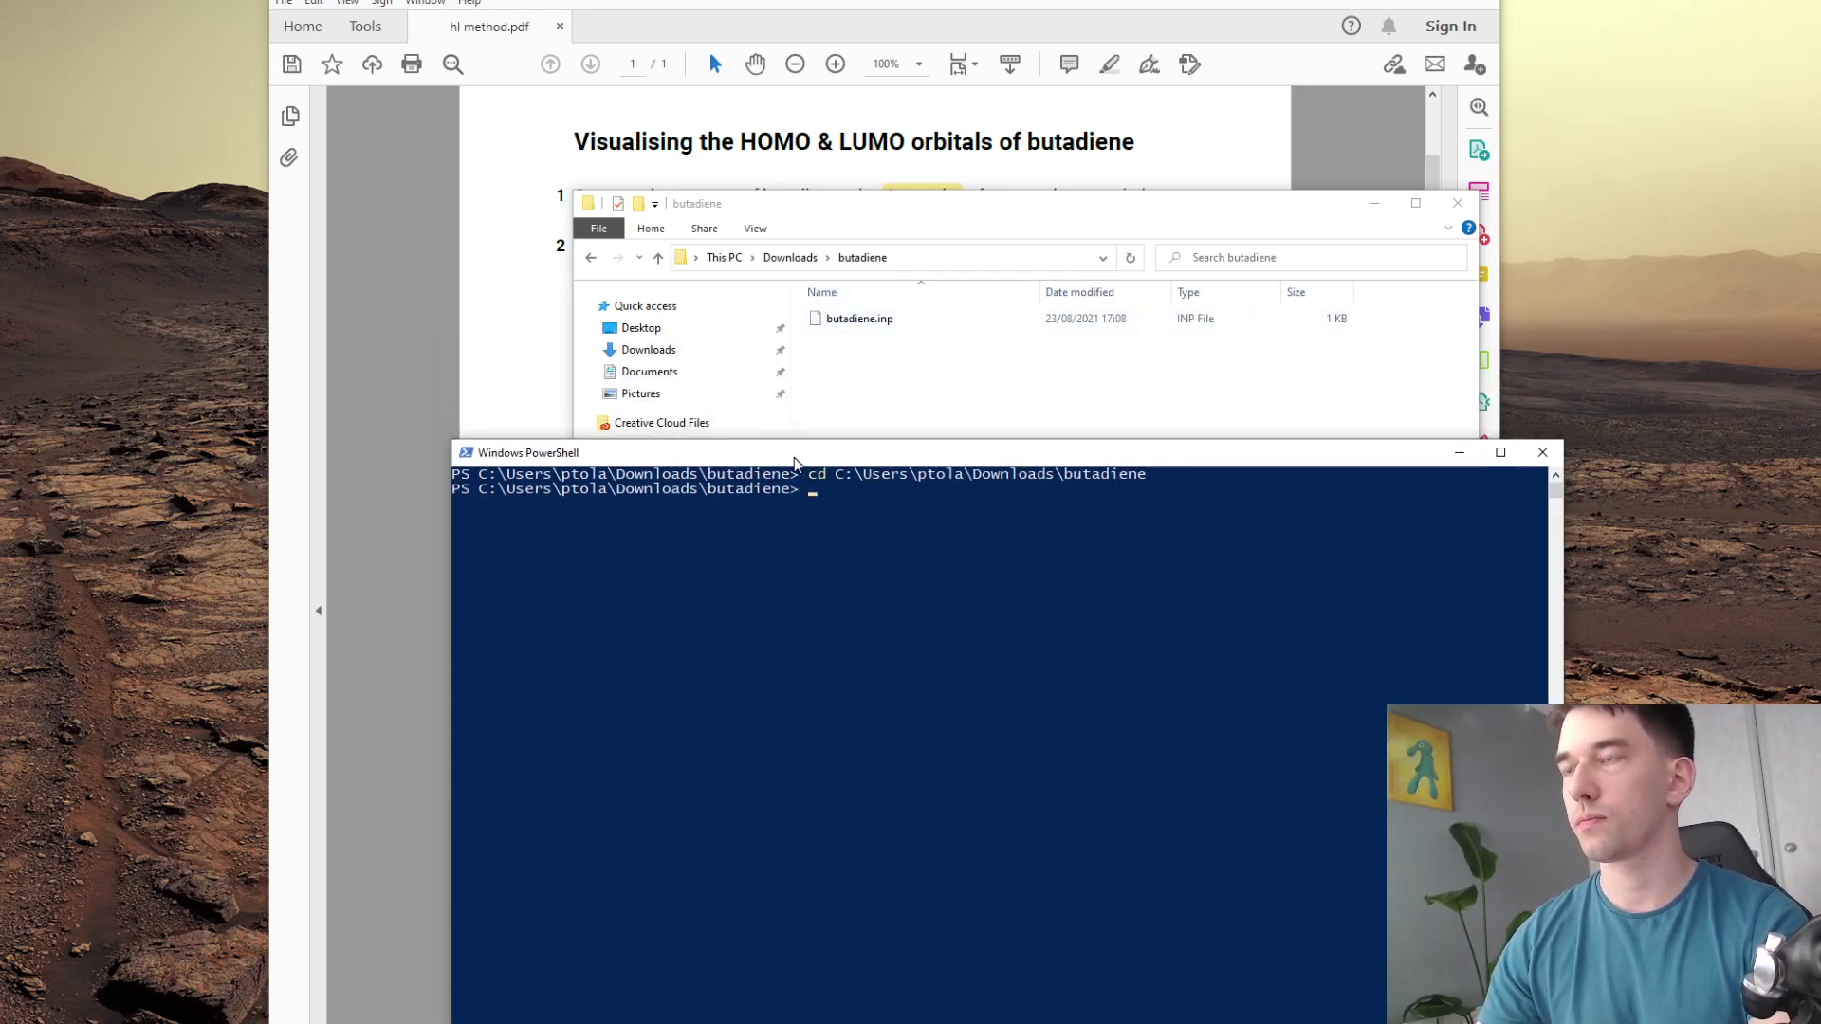
- Copy the orca folder's address, paste it into PowerShell as the start of the command, and append \orca.exe
click(786, 260)
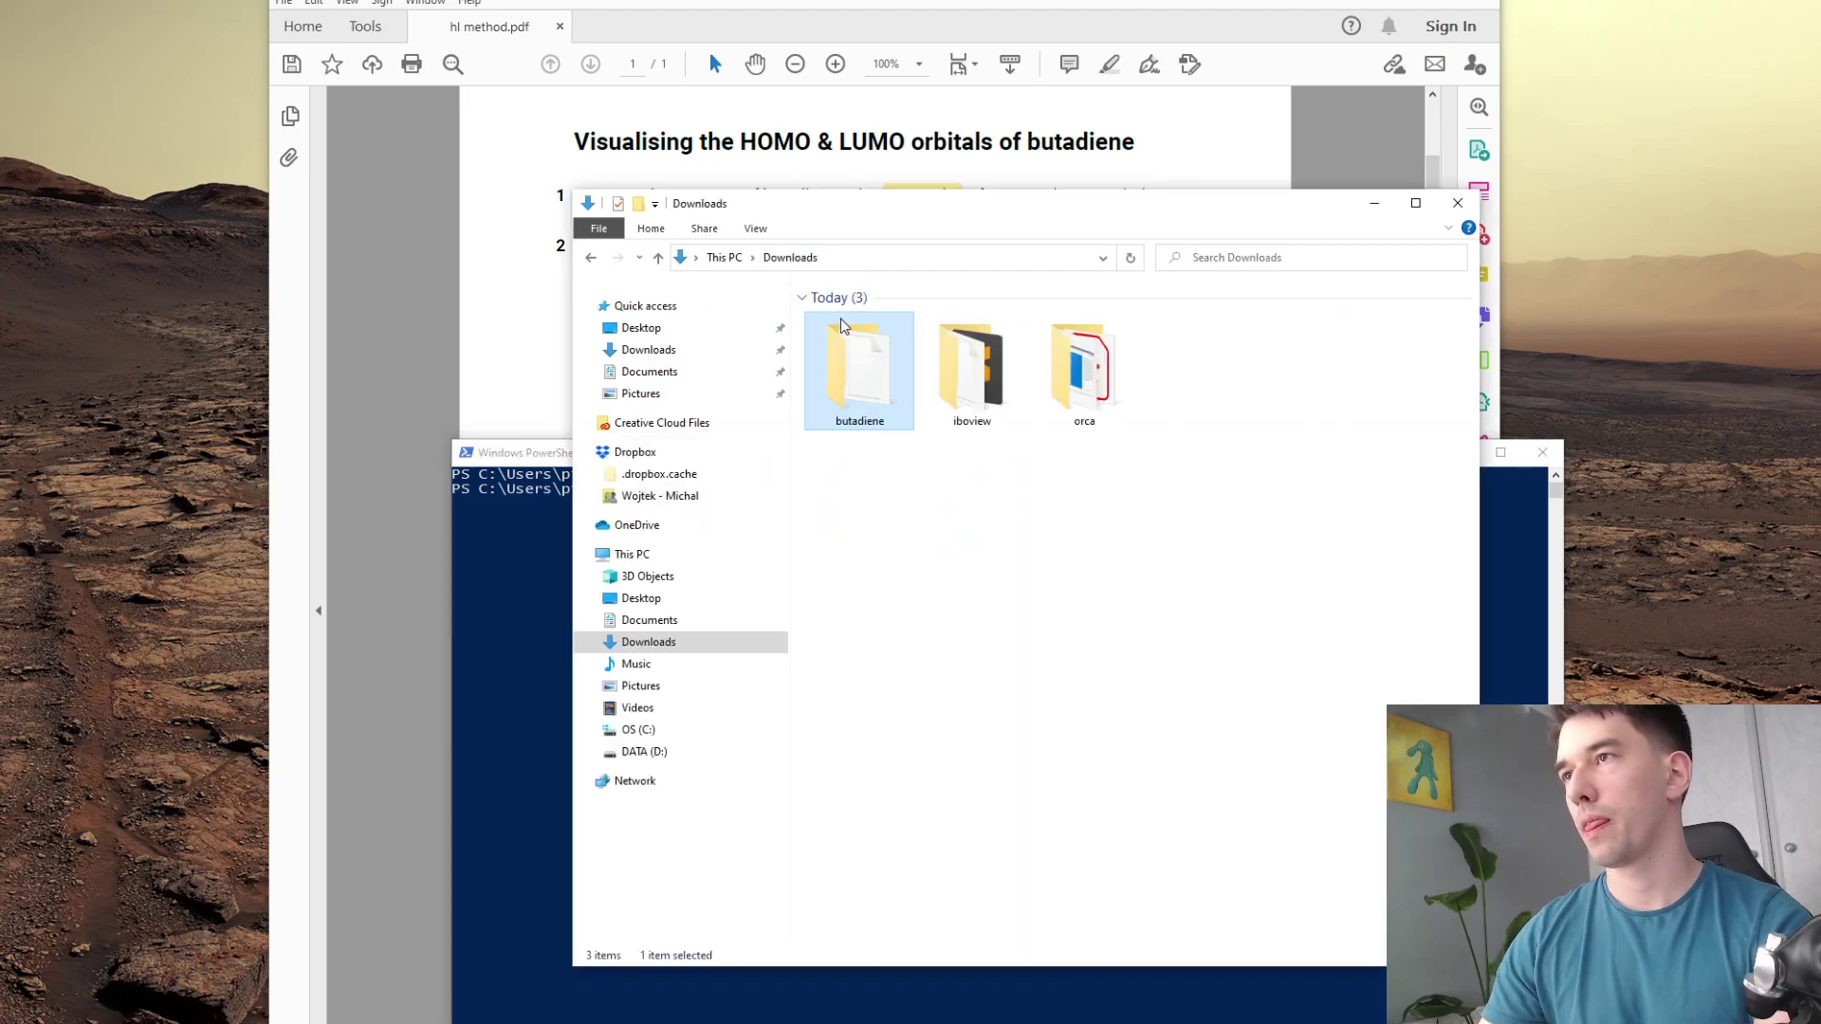
double_click(1072, 377)
right_click(952, 258)
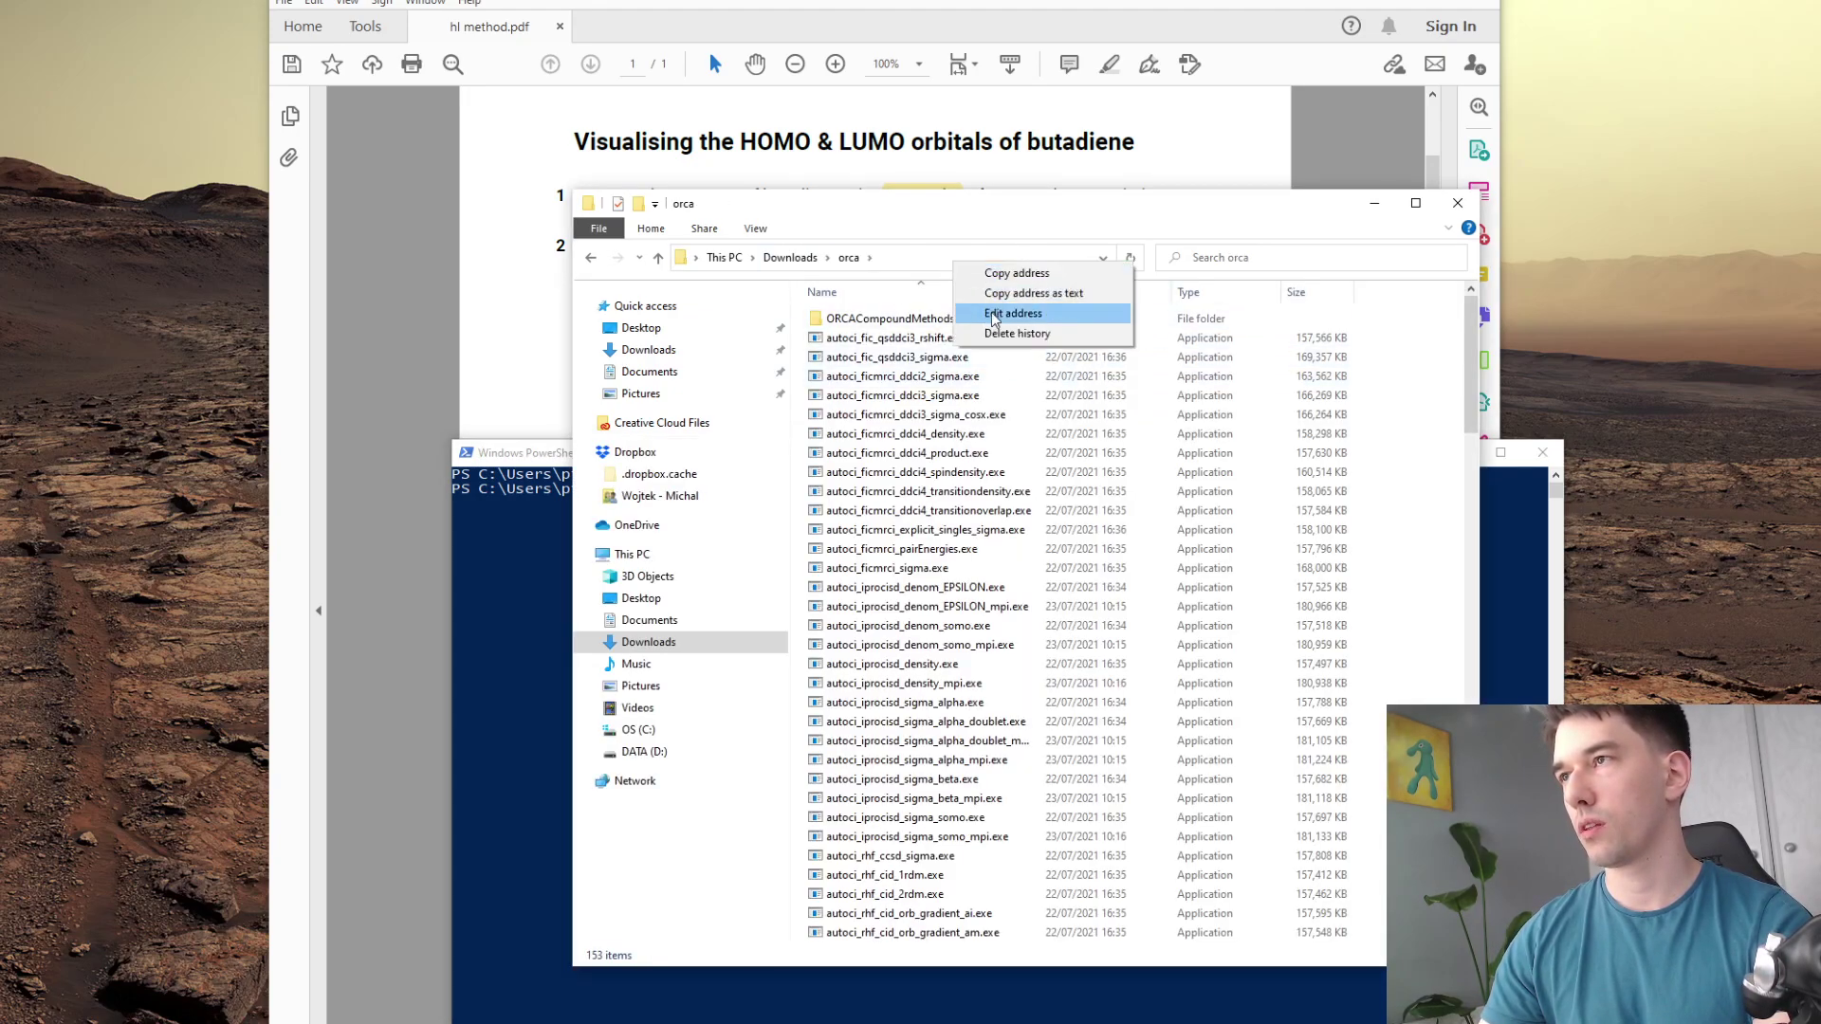
click(996, 293)
click(1493, 620)
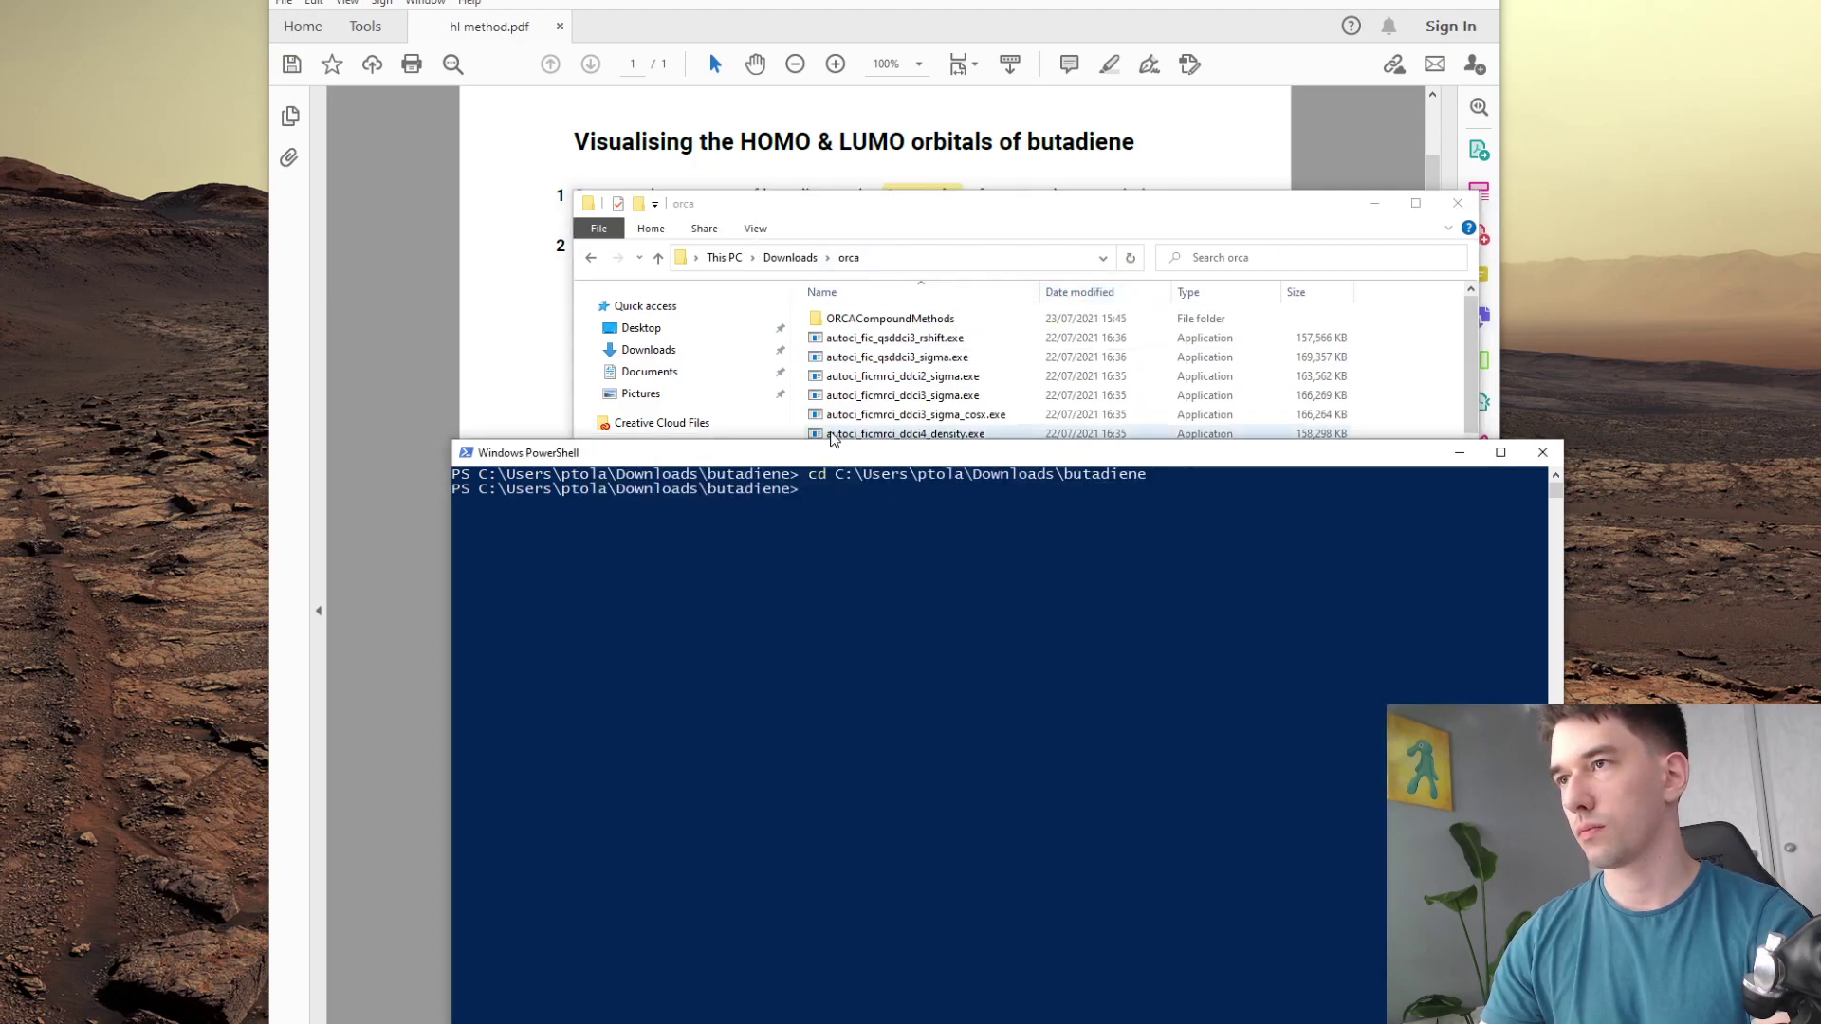
click(867, 509)
right_click(858, 500)
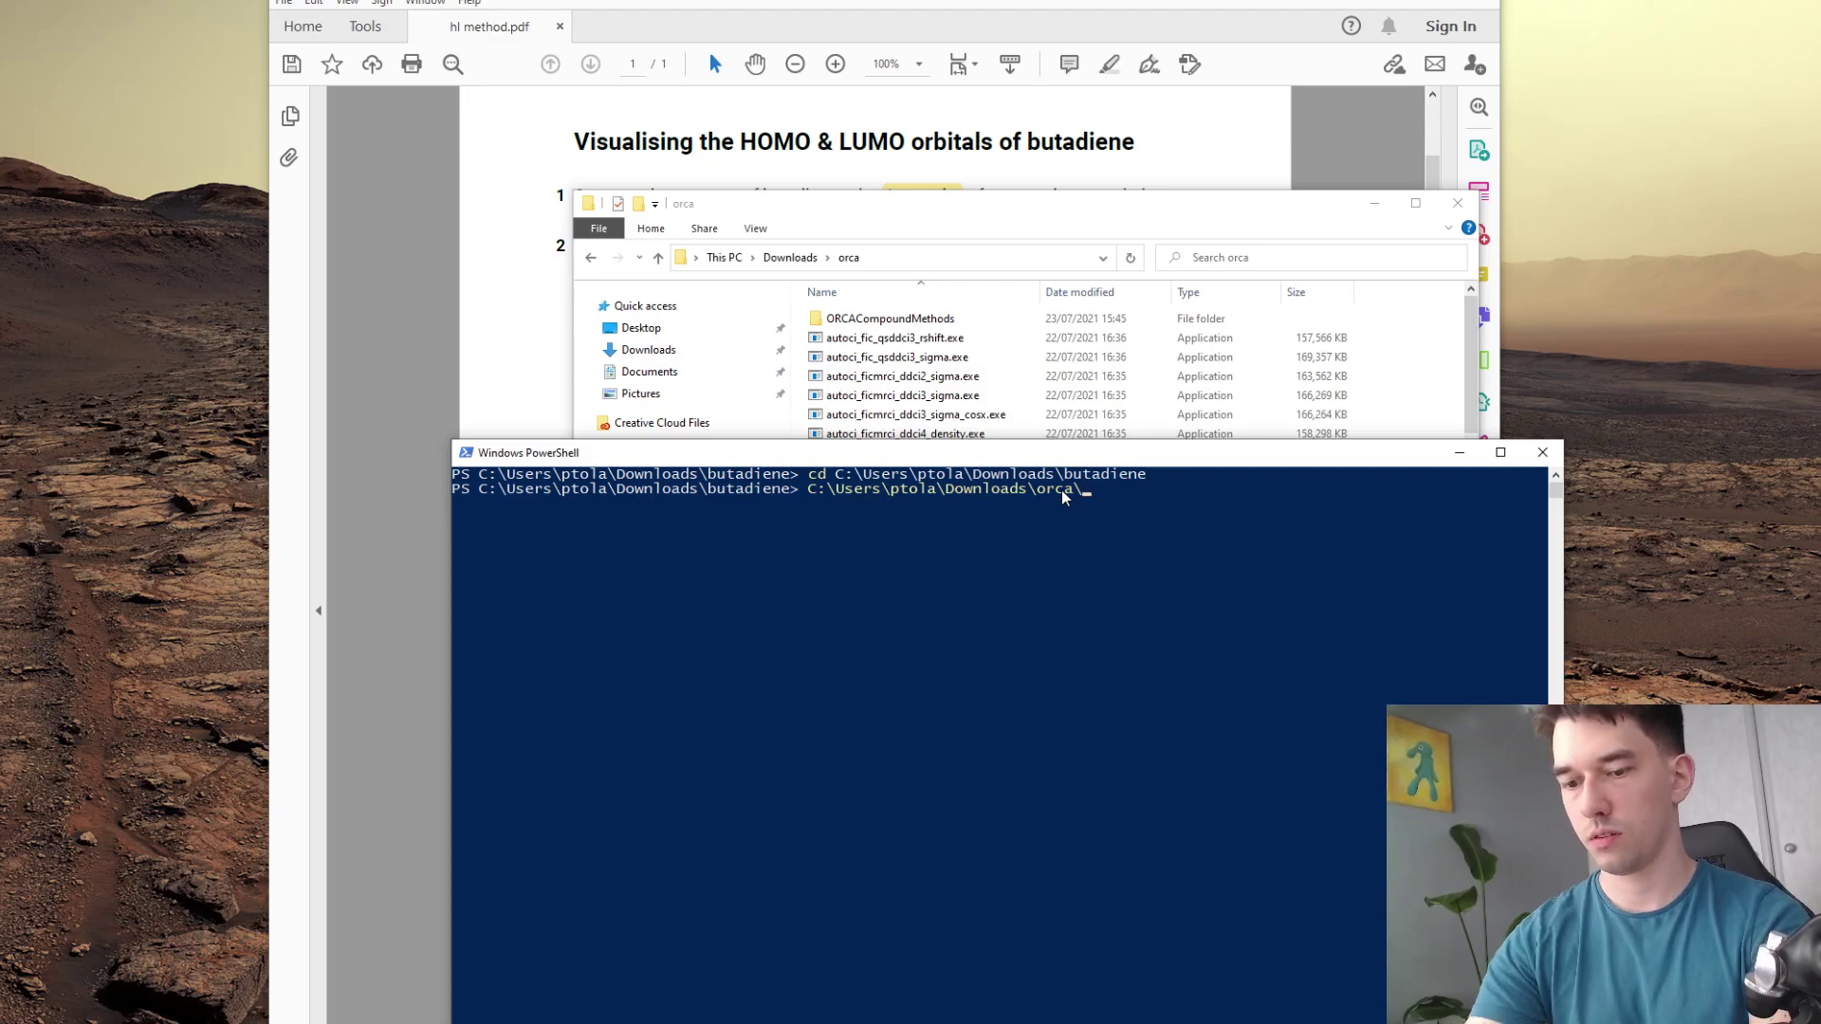
text(\orca.exe)
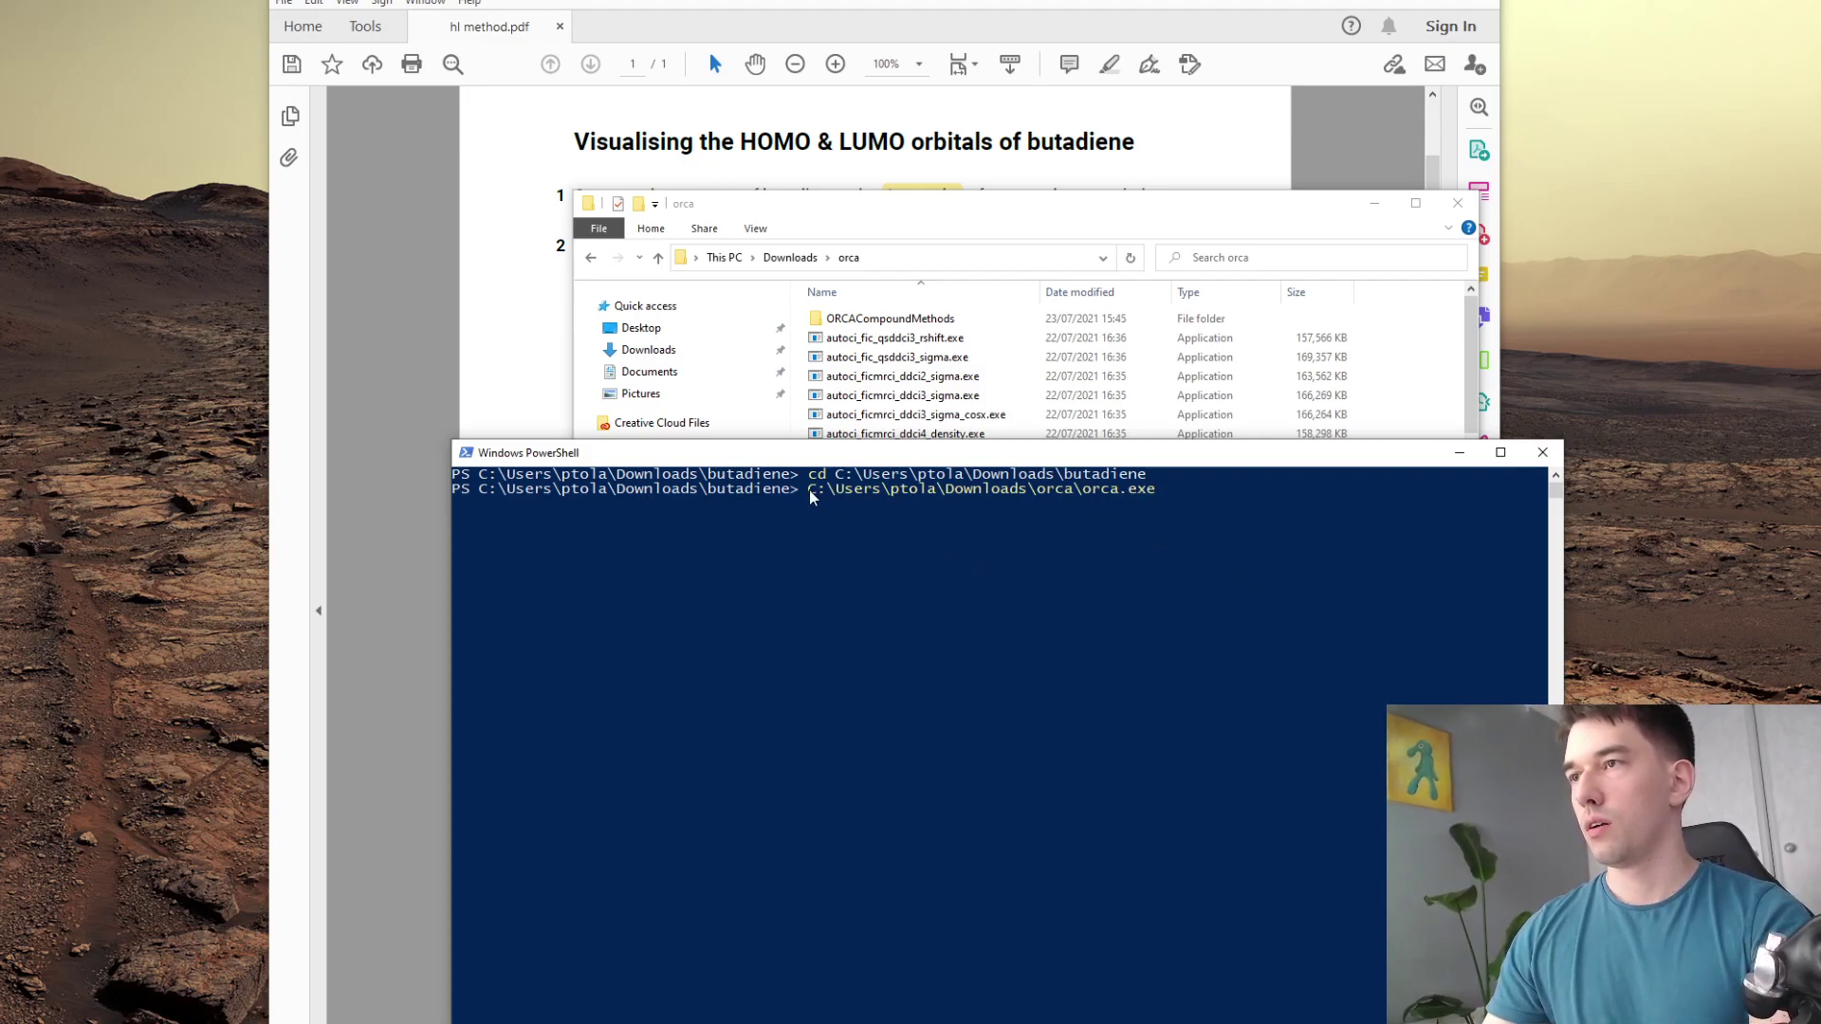
mouse_move(810, 491)
mouse_down()
mouse_move(1151, 492)
mouse_move(812, 487)
mouse_up()
click(1146, 541)
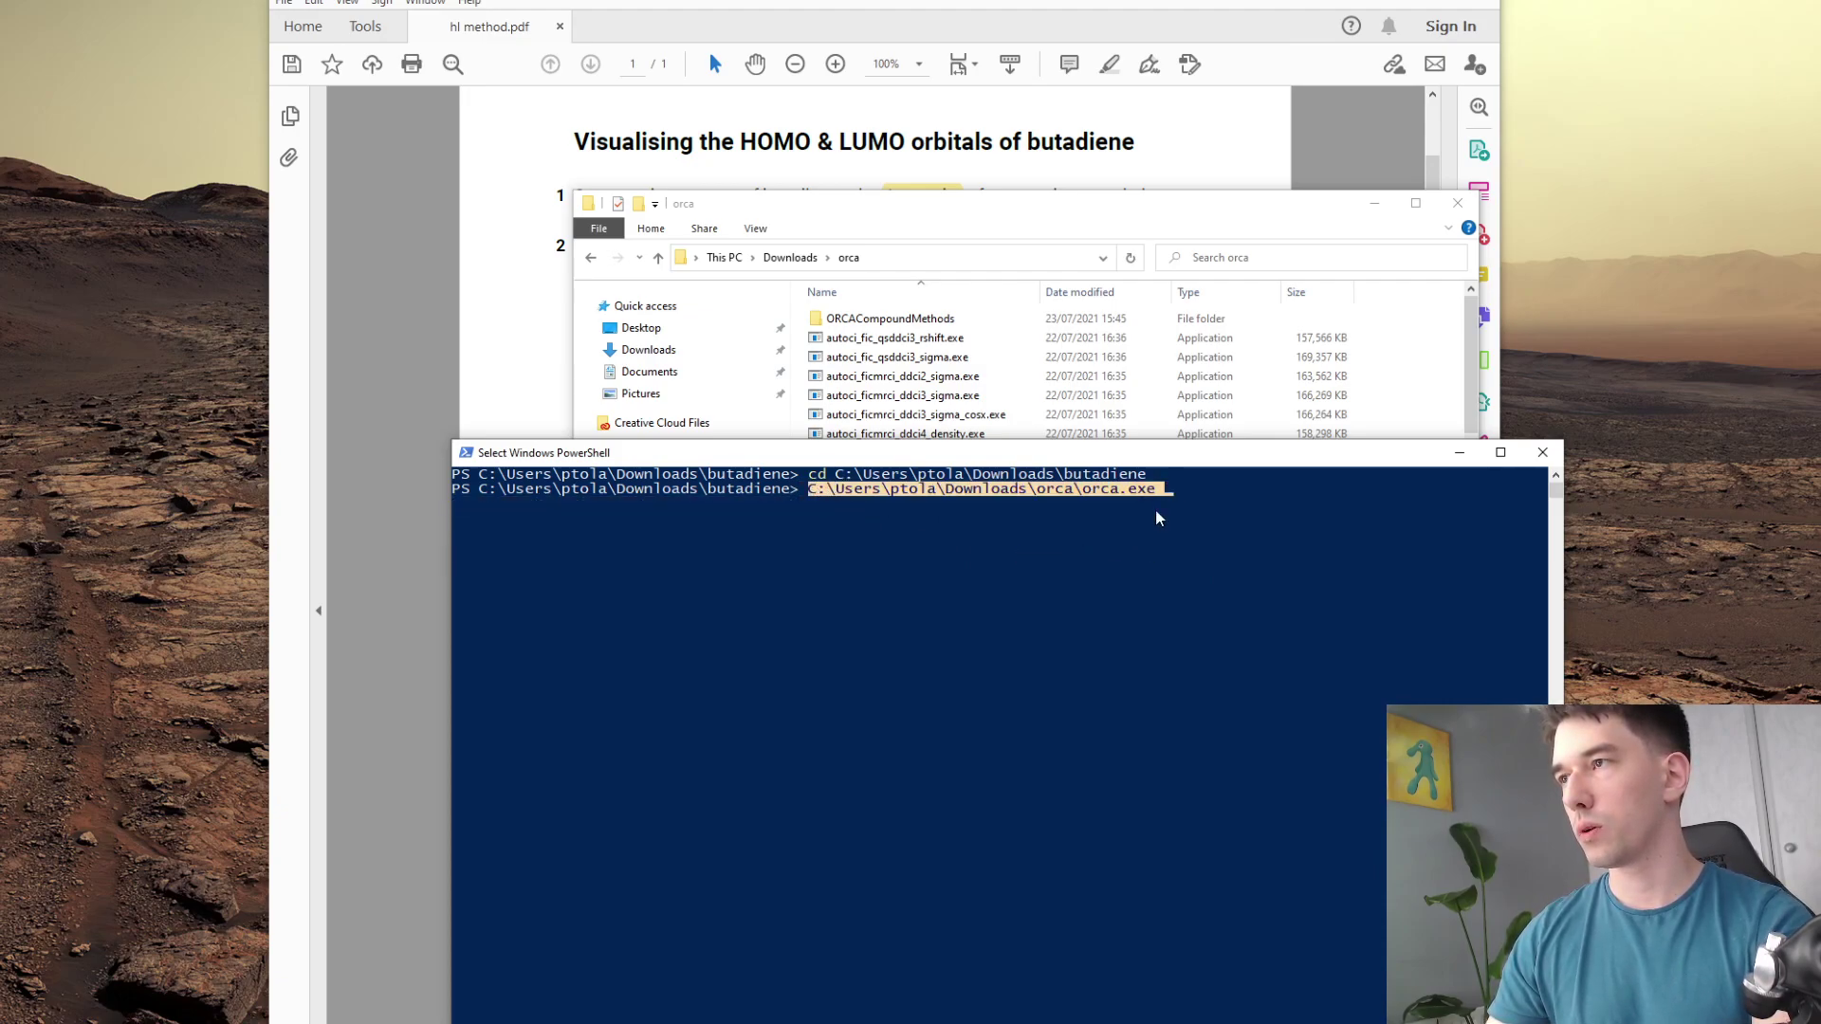
click(1187, 487)
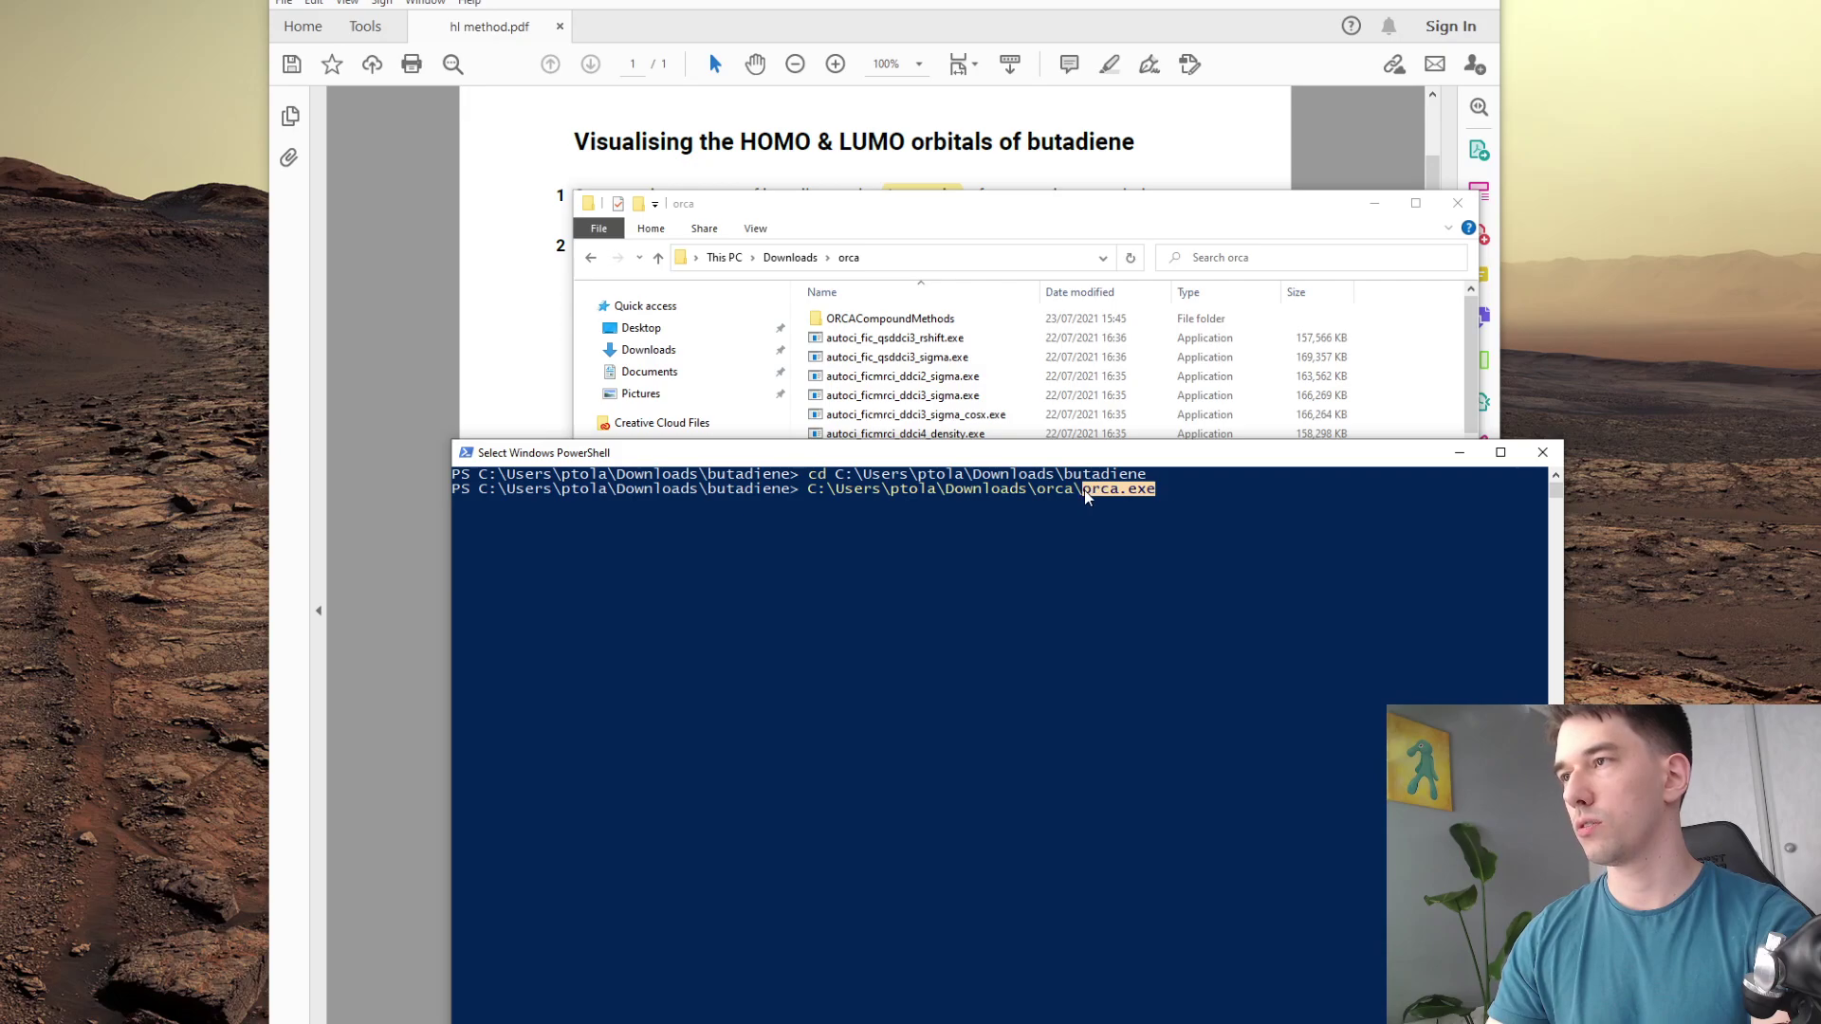
click(1179, 493)
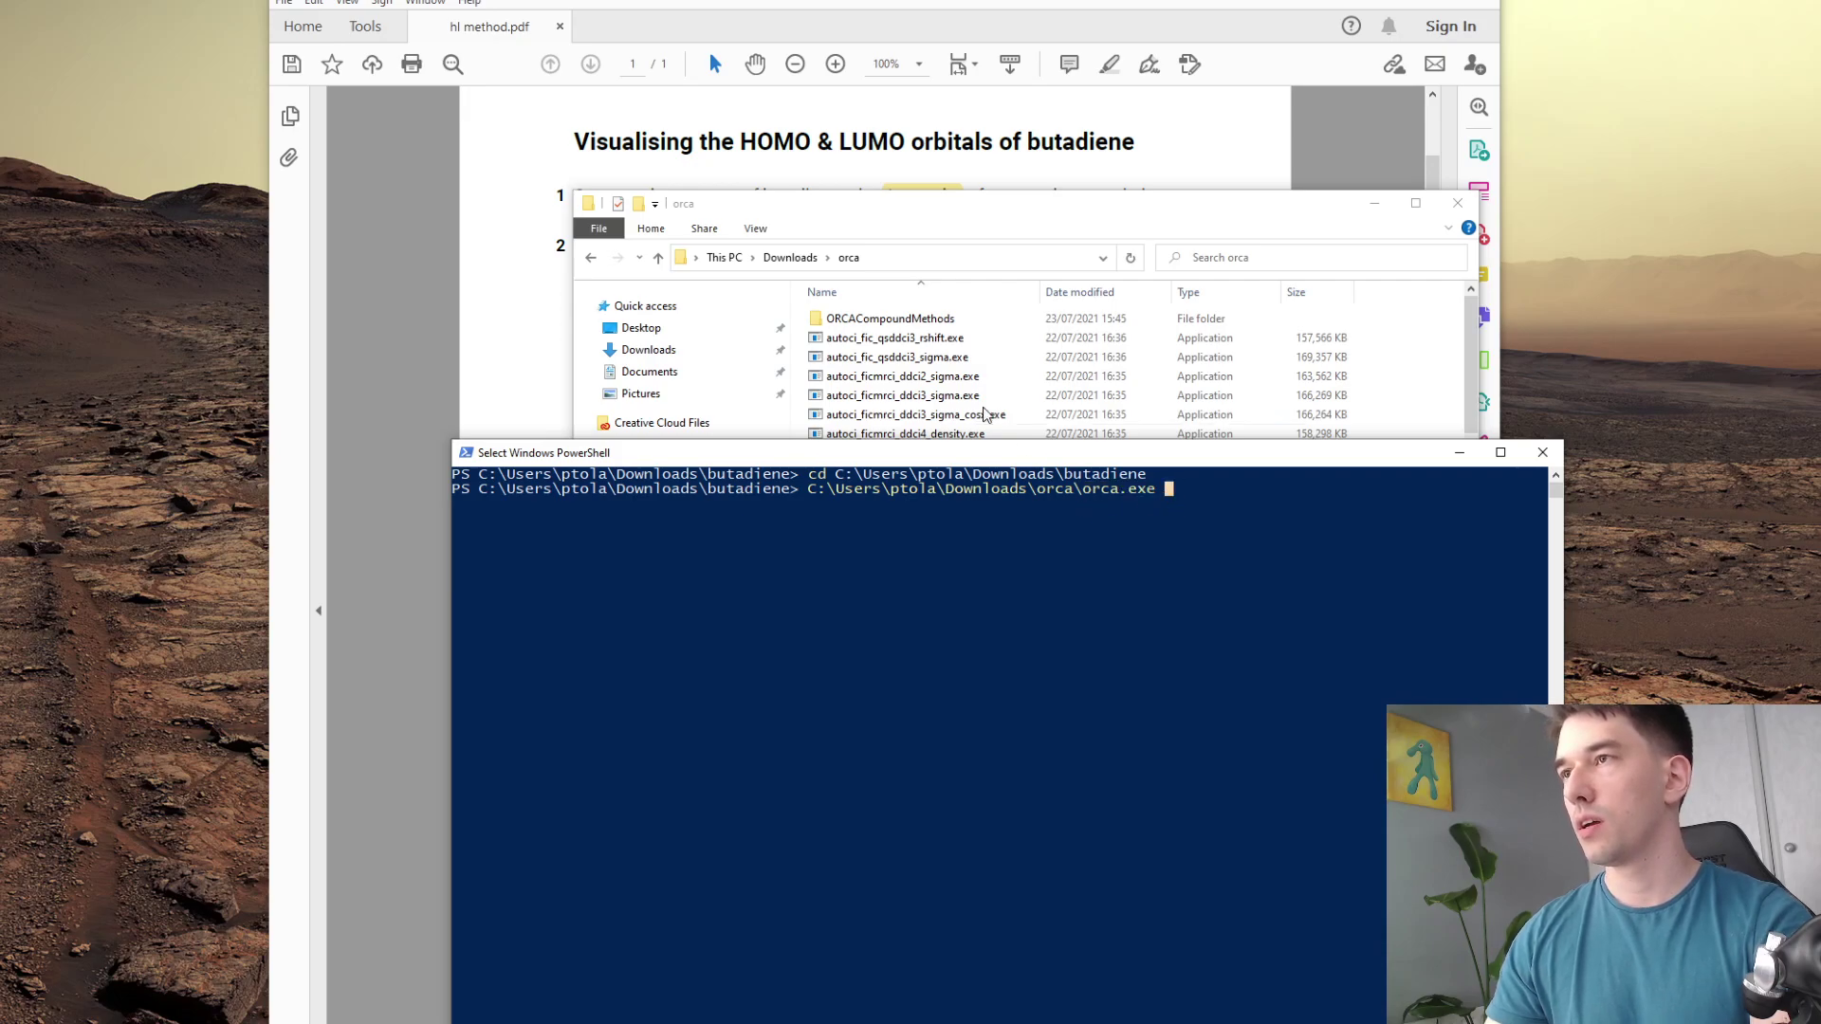
- Return the folder window to butadiene, move it aside, and add .\butadiene.inp as the input file in the PowerShell command
click(790, 257)
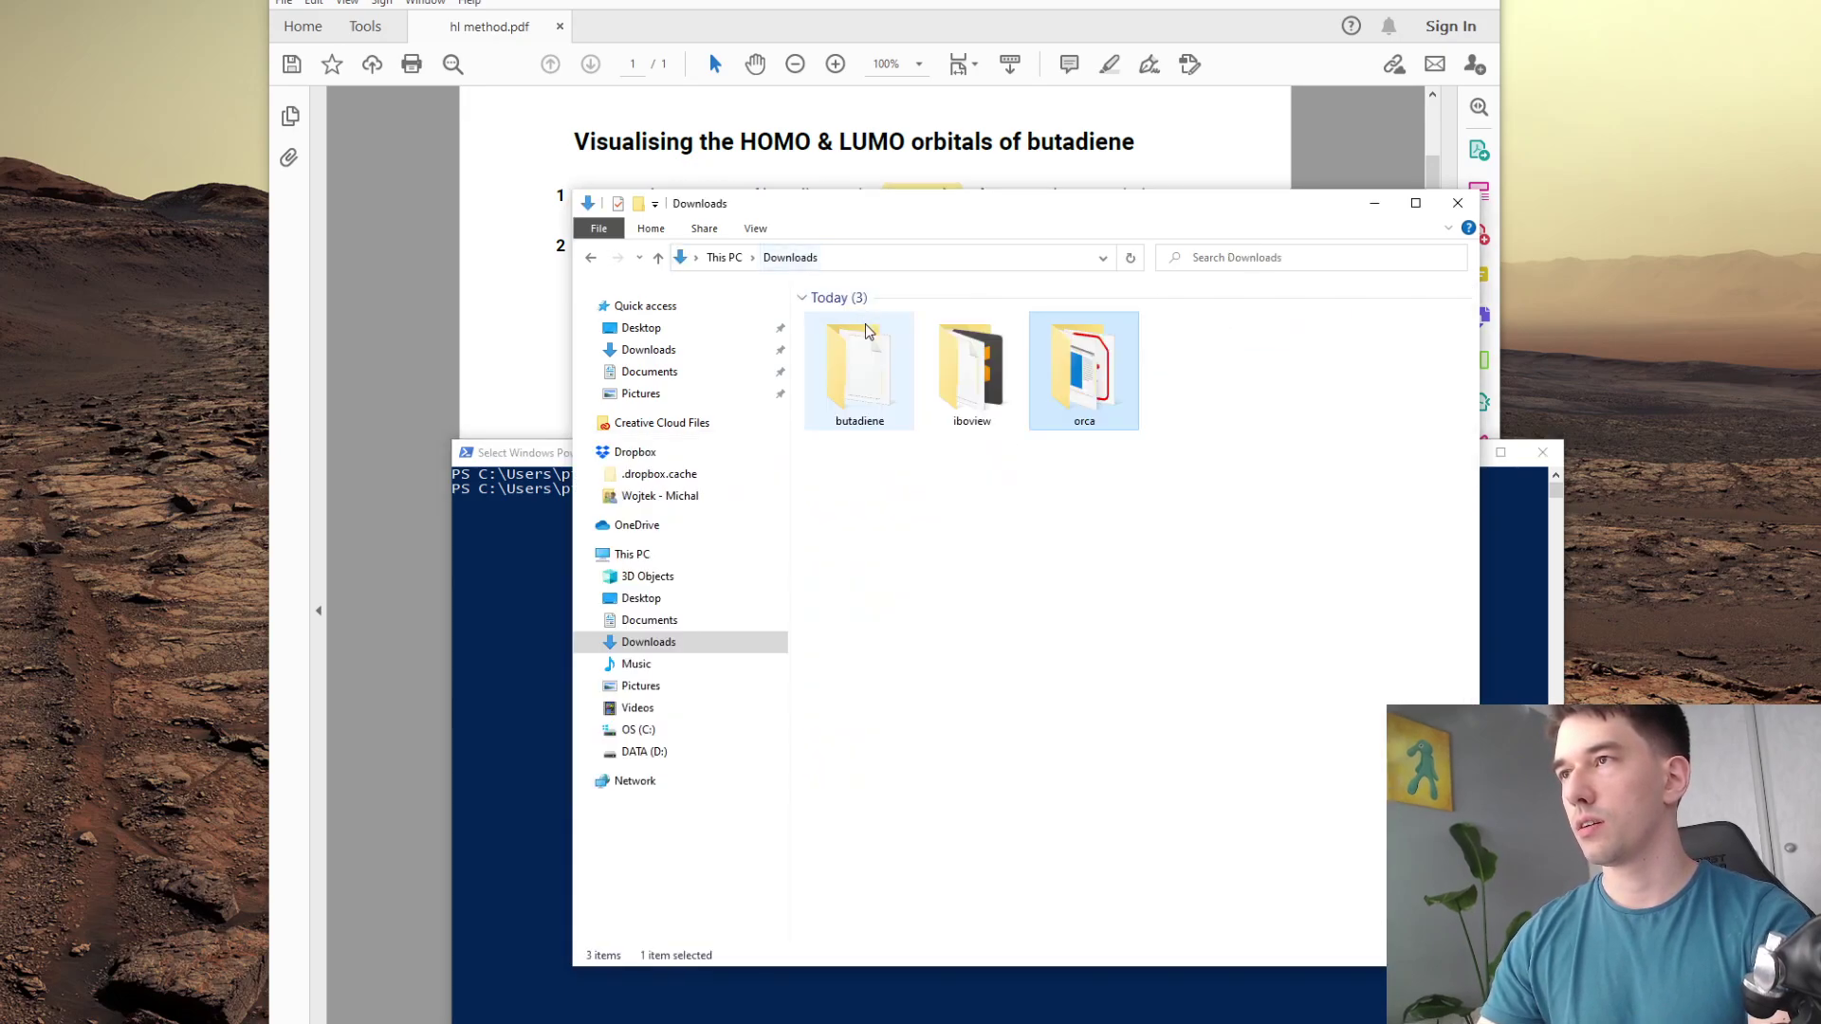
double_click(861, 374)
drag(1008, 215, 236, 167)
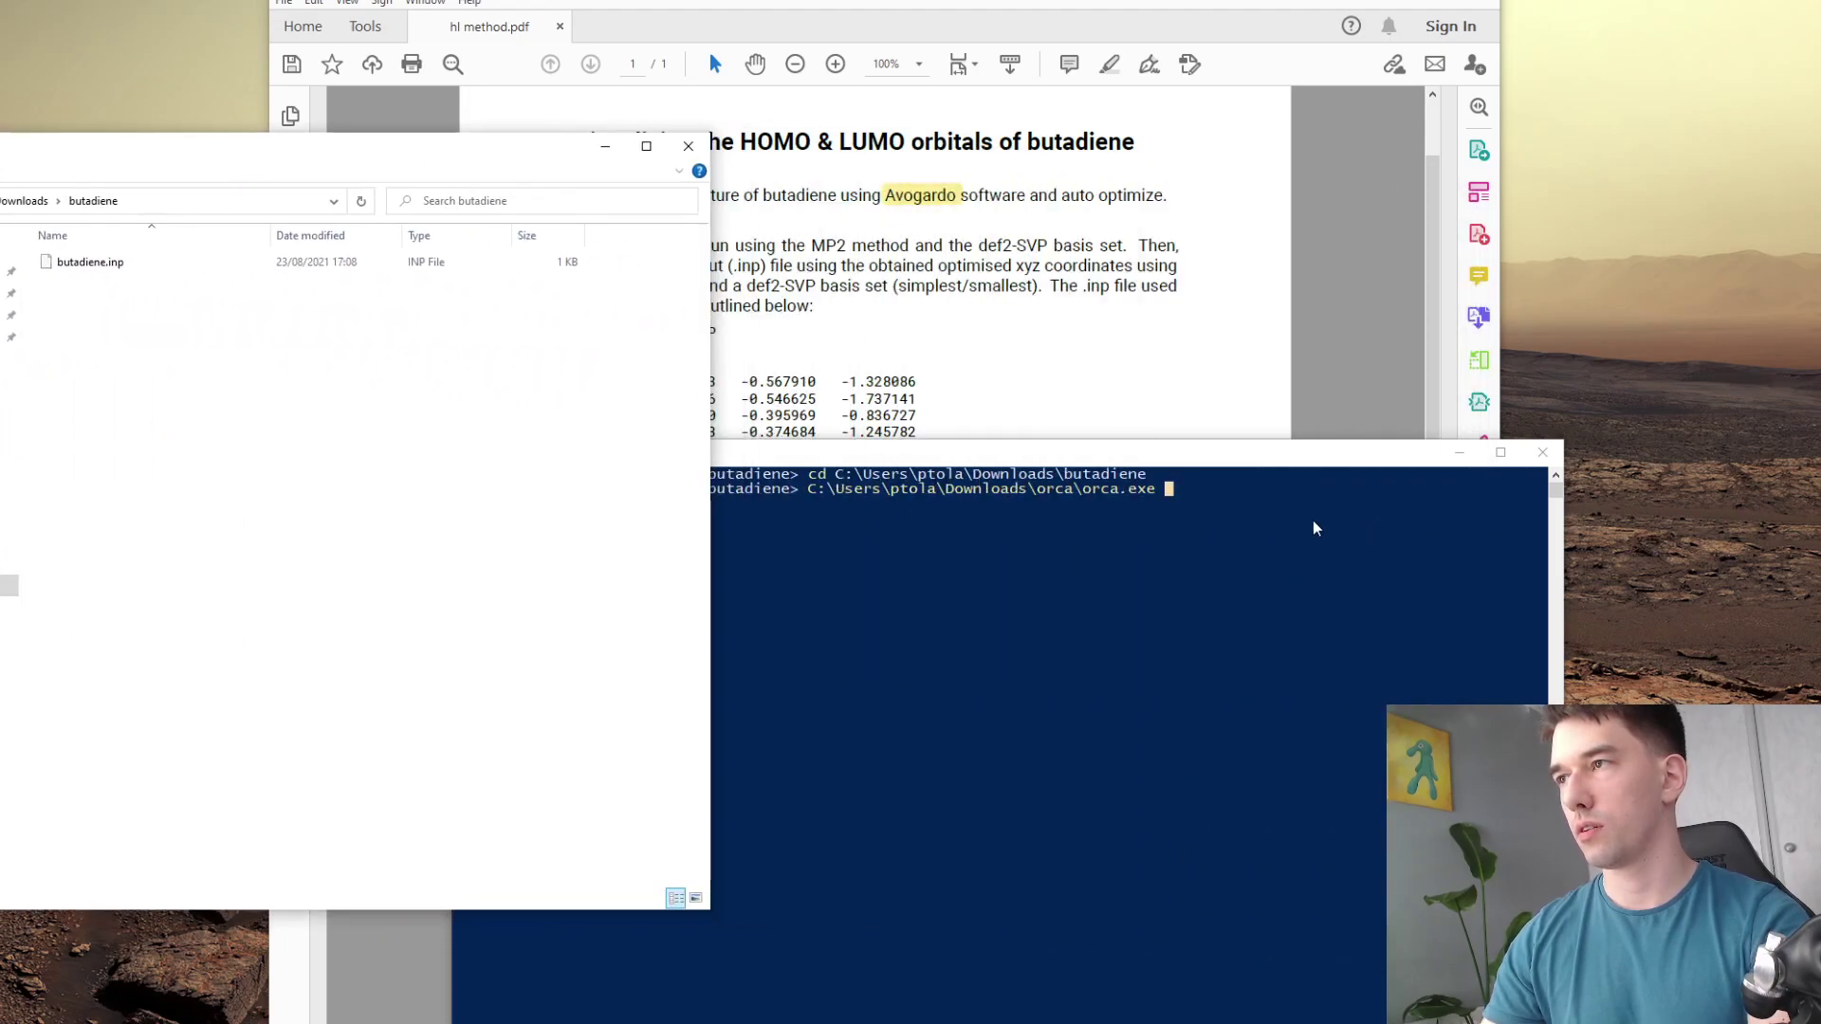
click(1198, 486)
text(.utadiene.inp)
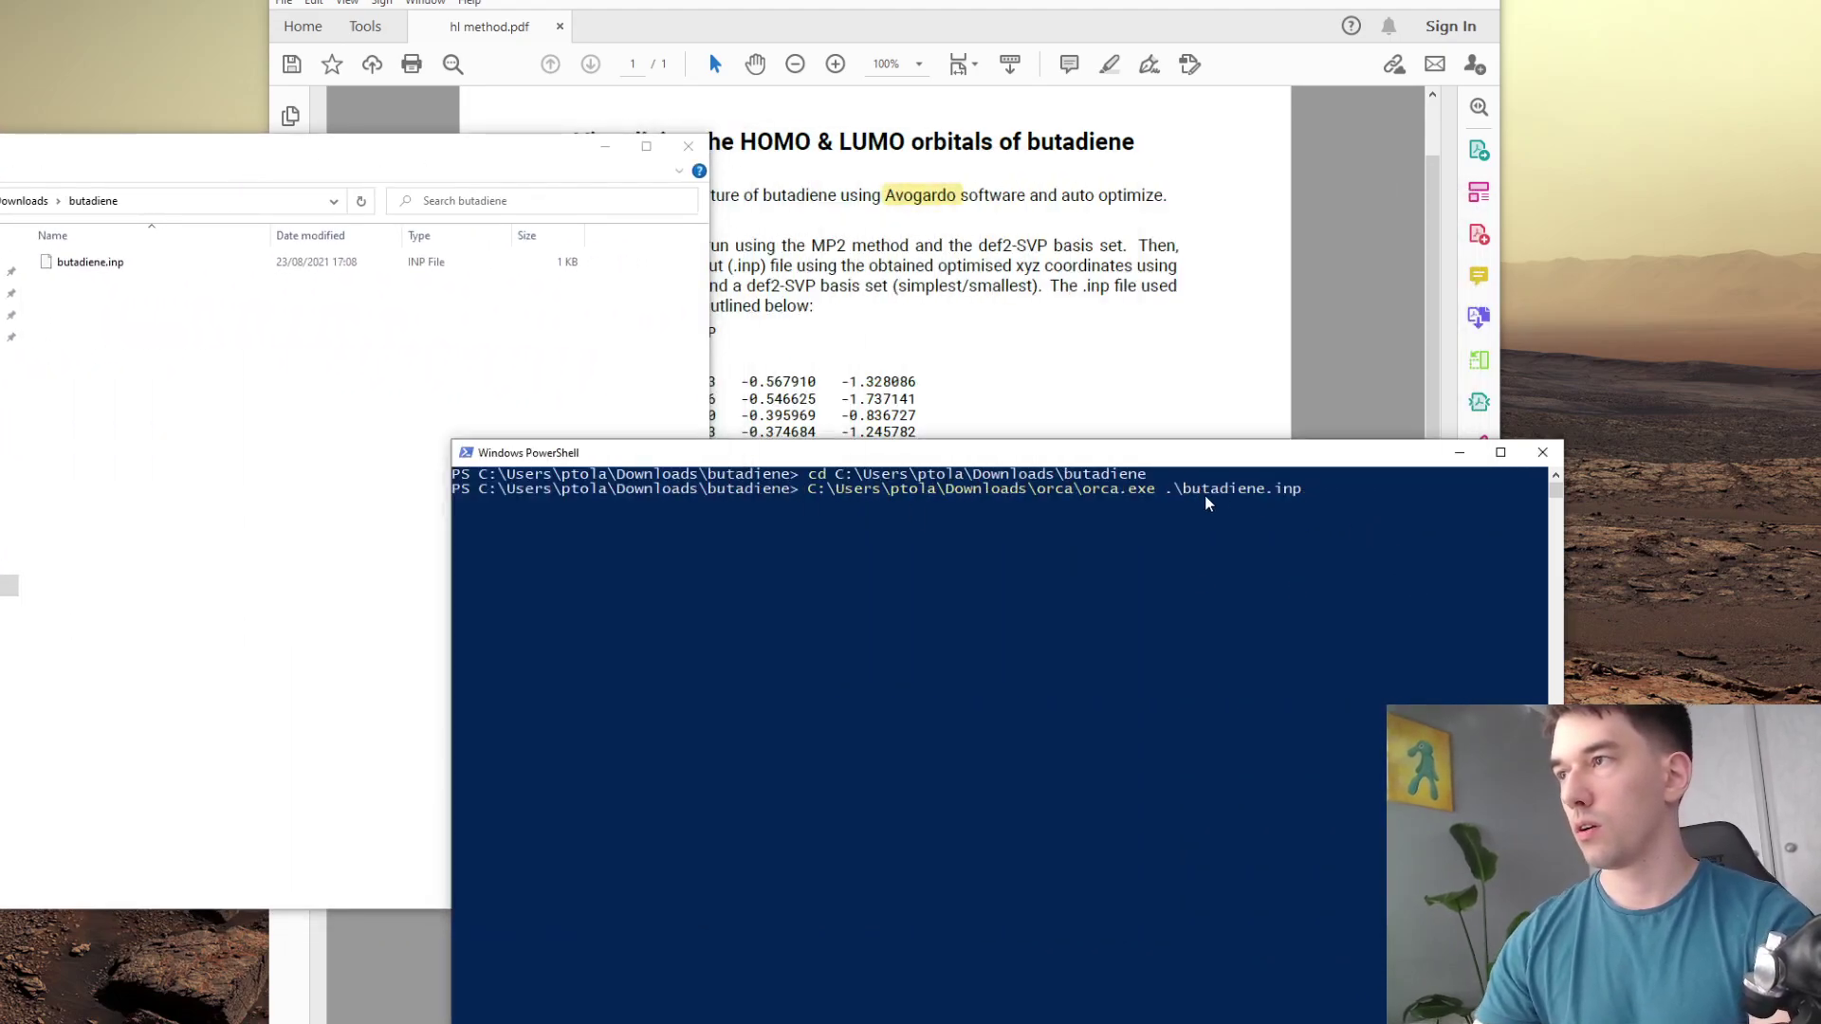
drag(1182, 490, 1208, 493)
click(1359, 490)
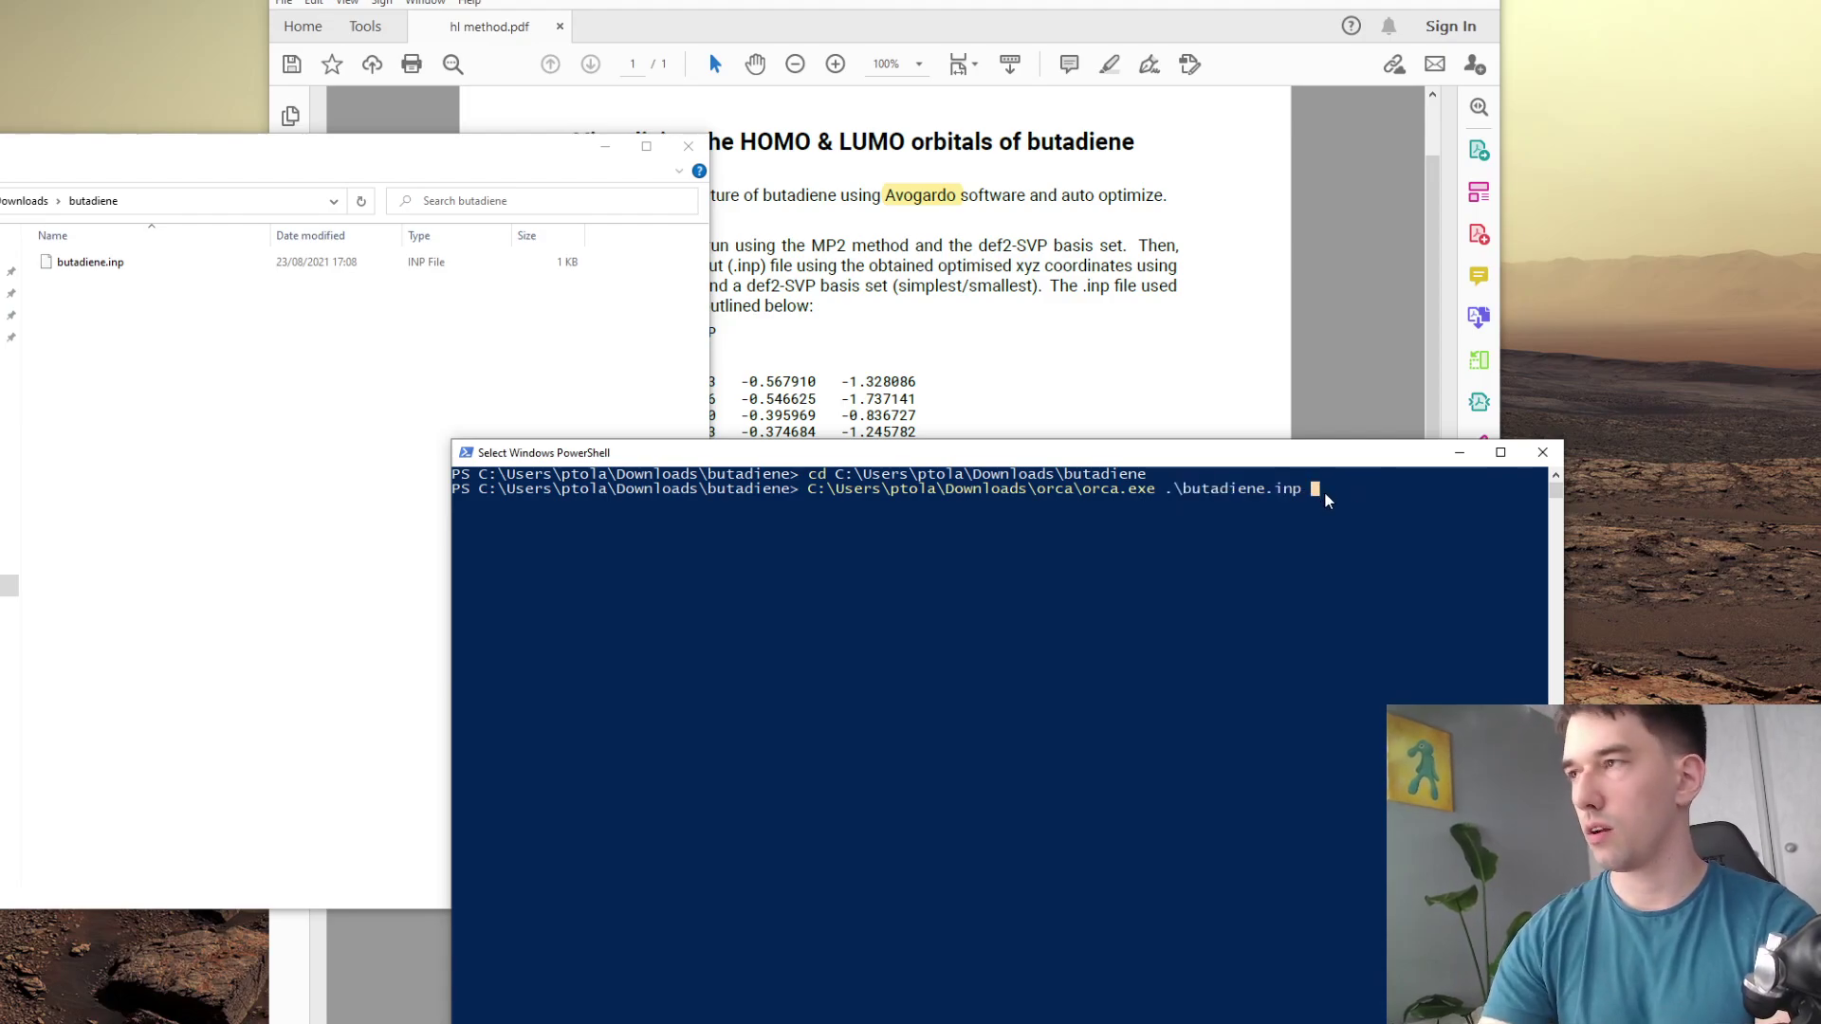
- Redirect the Orca output to butadiene.out by adding > butadiene.out to the command, and run it
key(Escape)
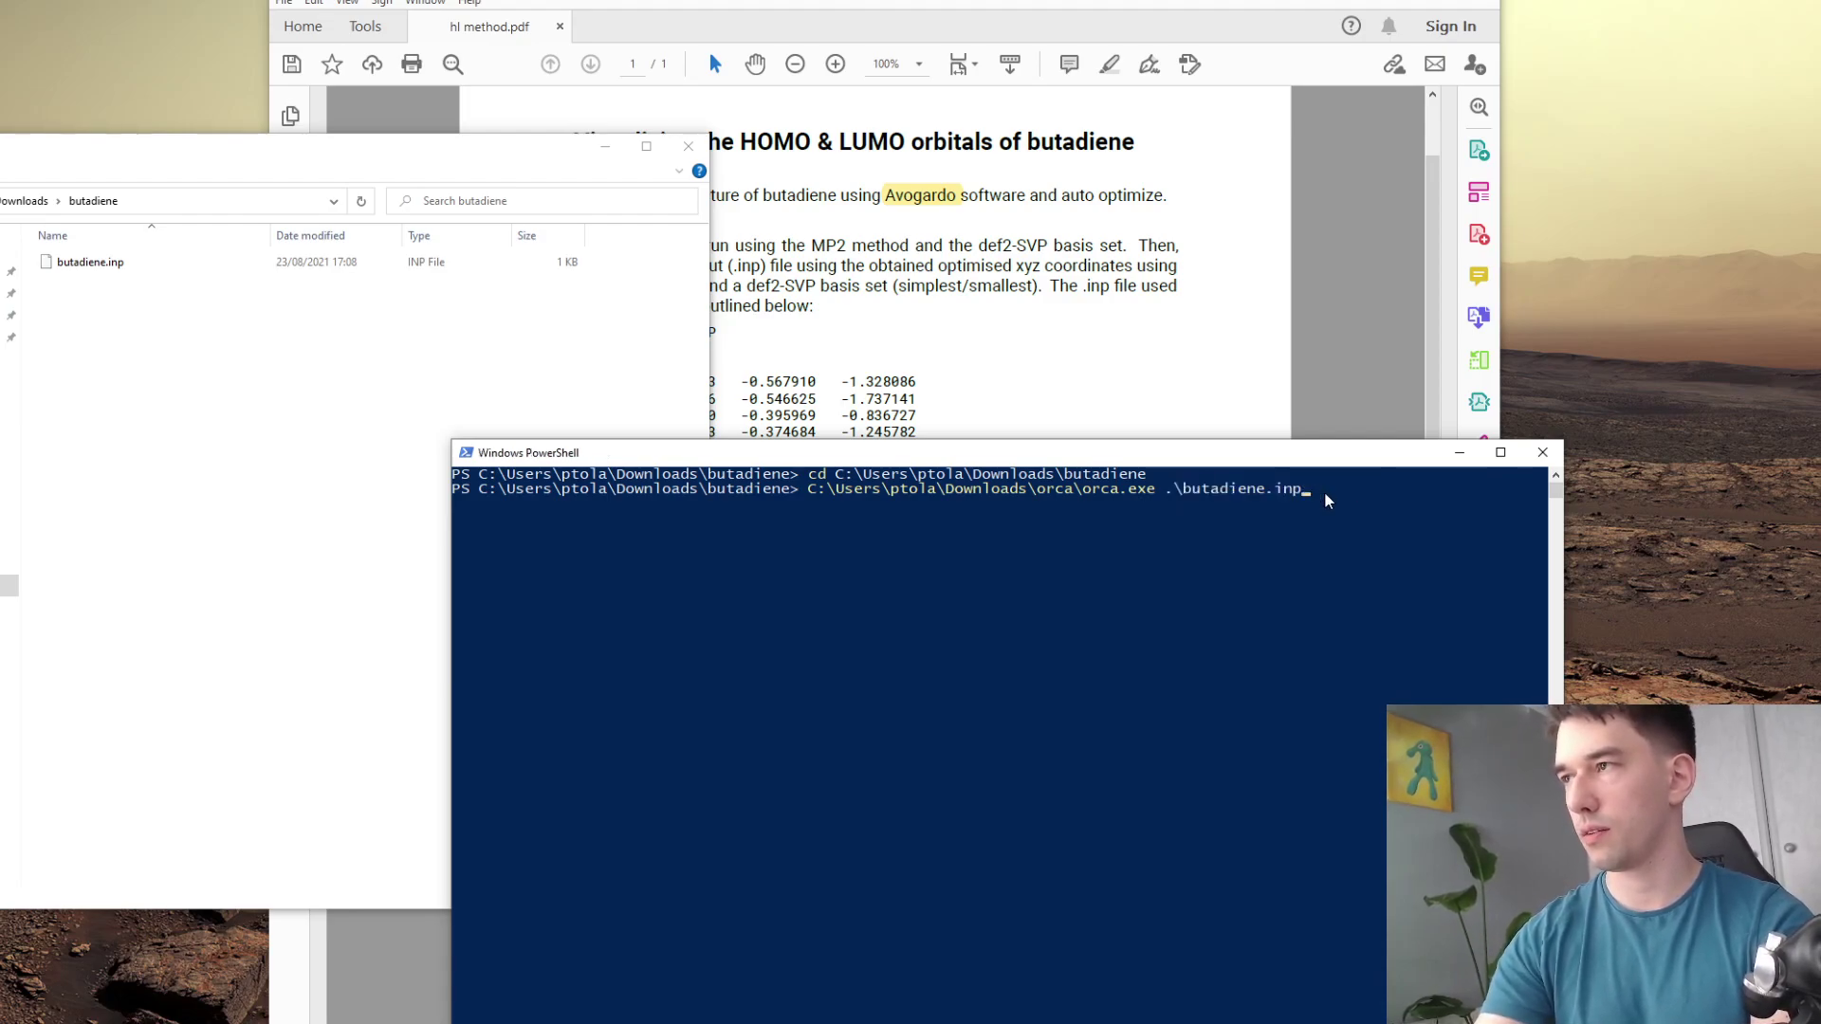
text(>)
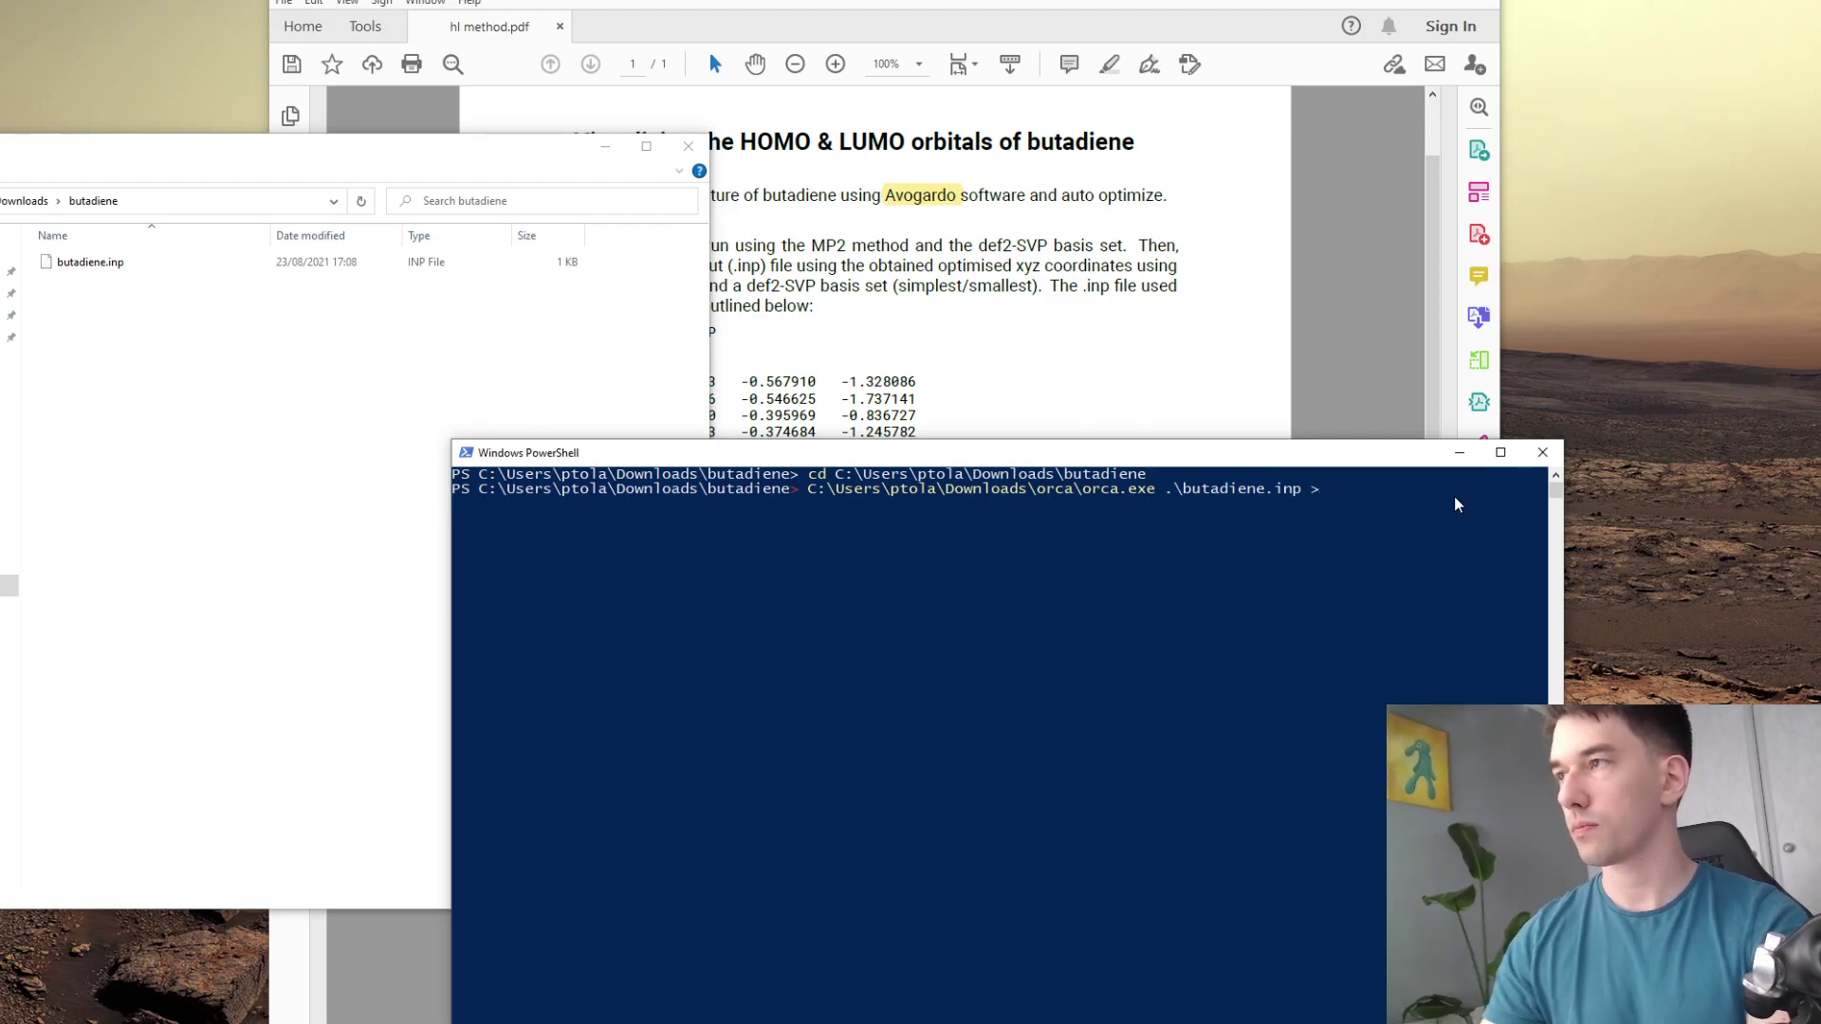
text( but)
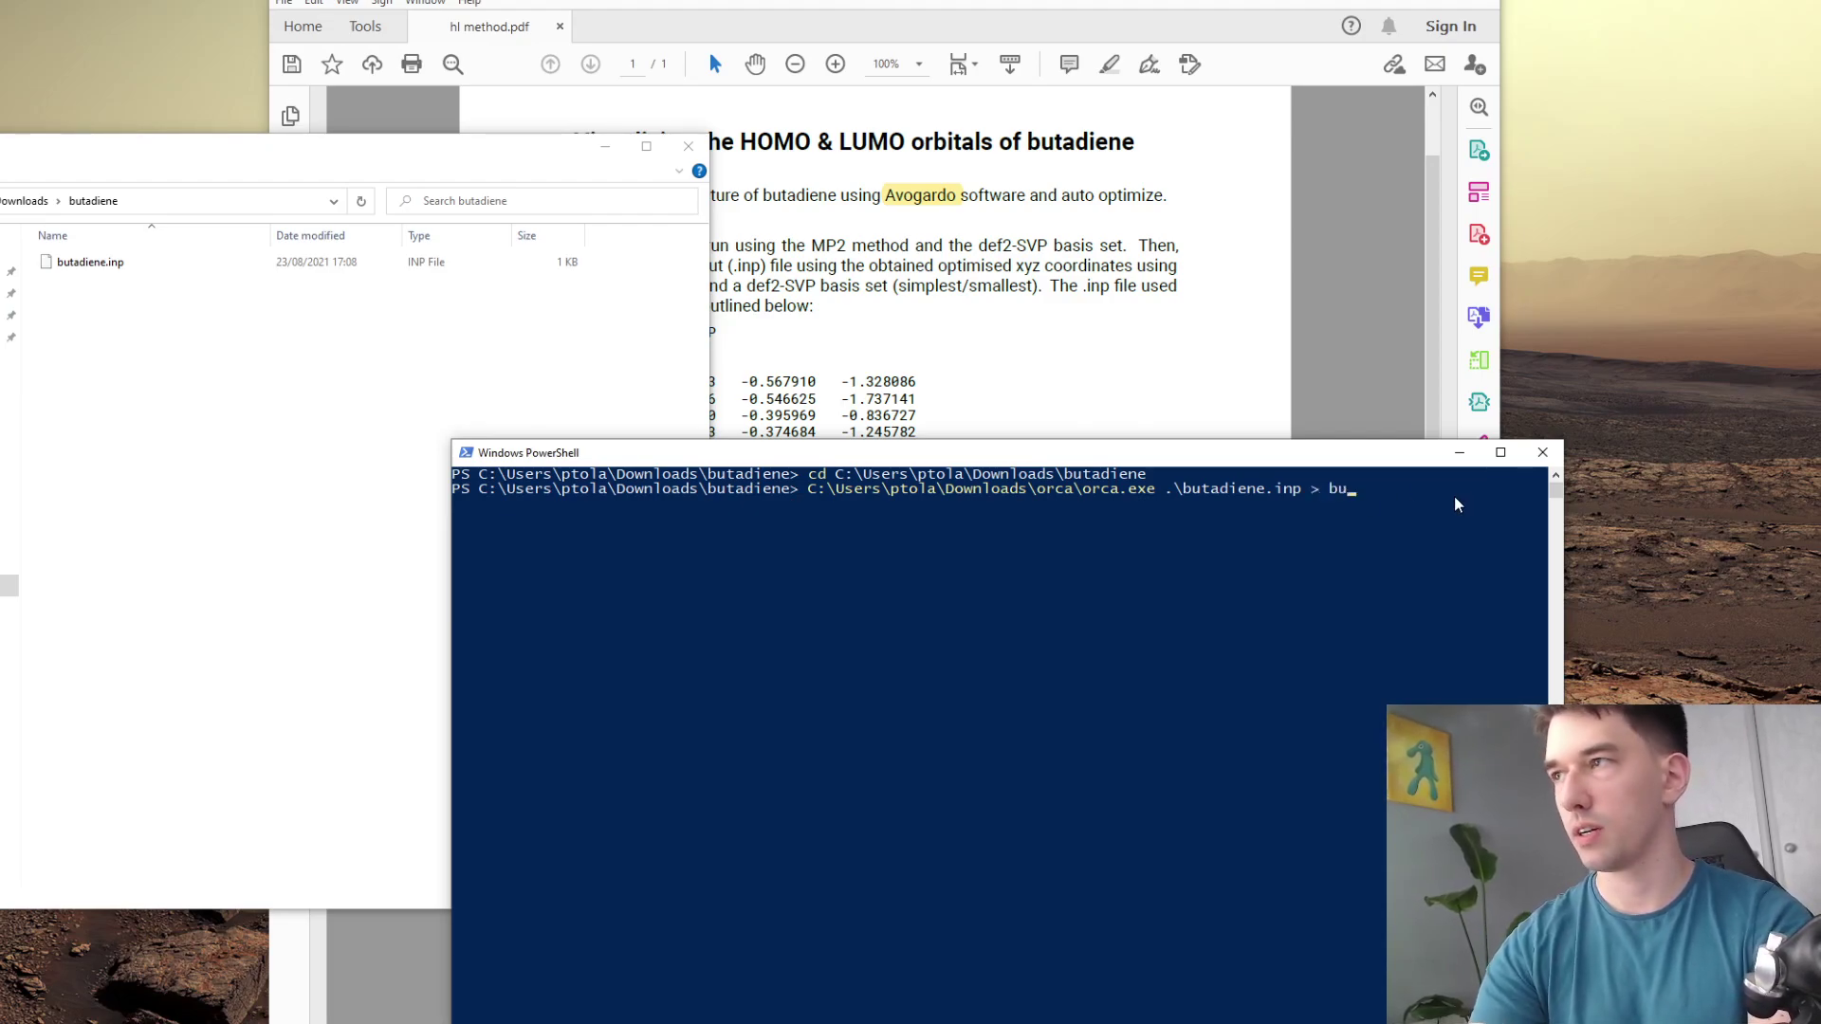
text(adiene.)
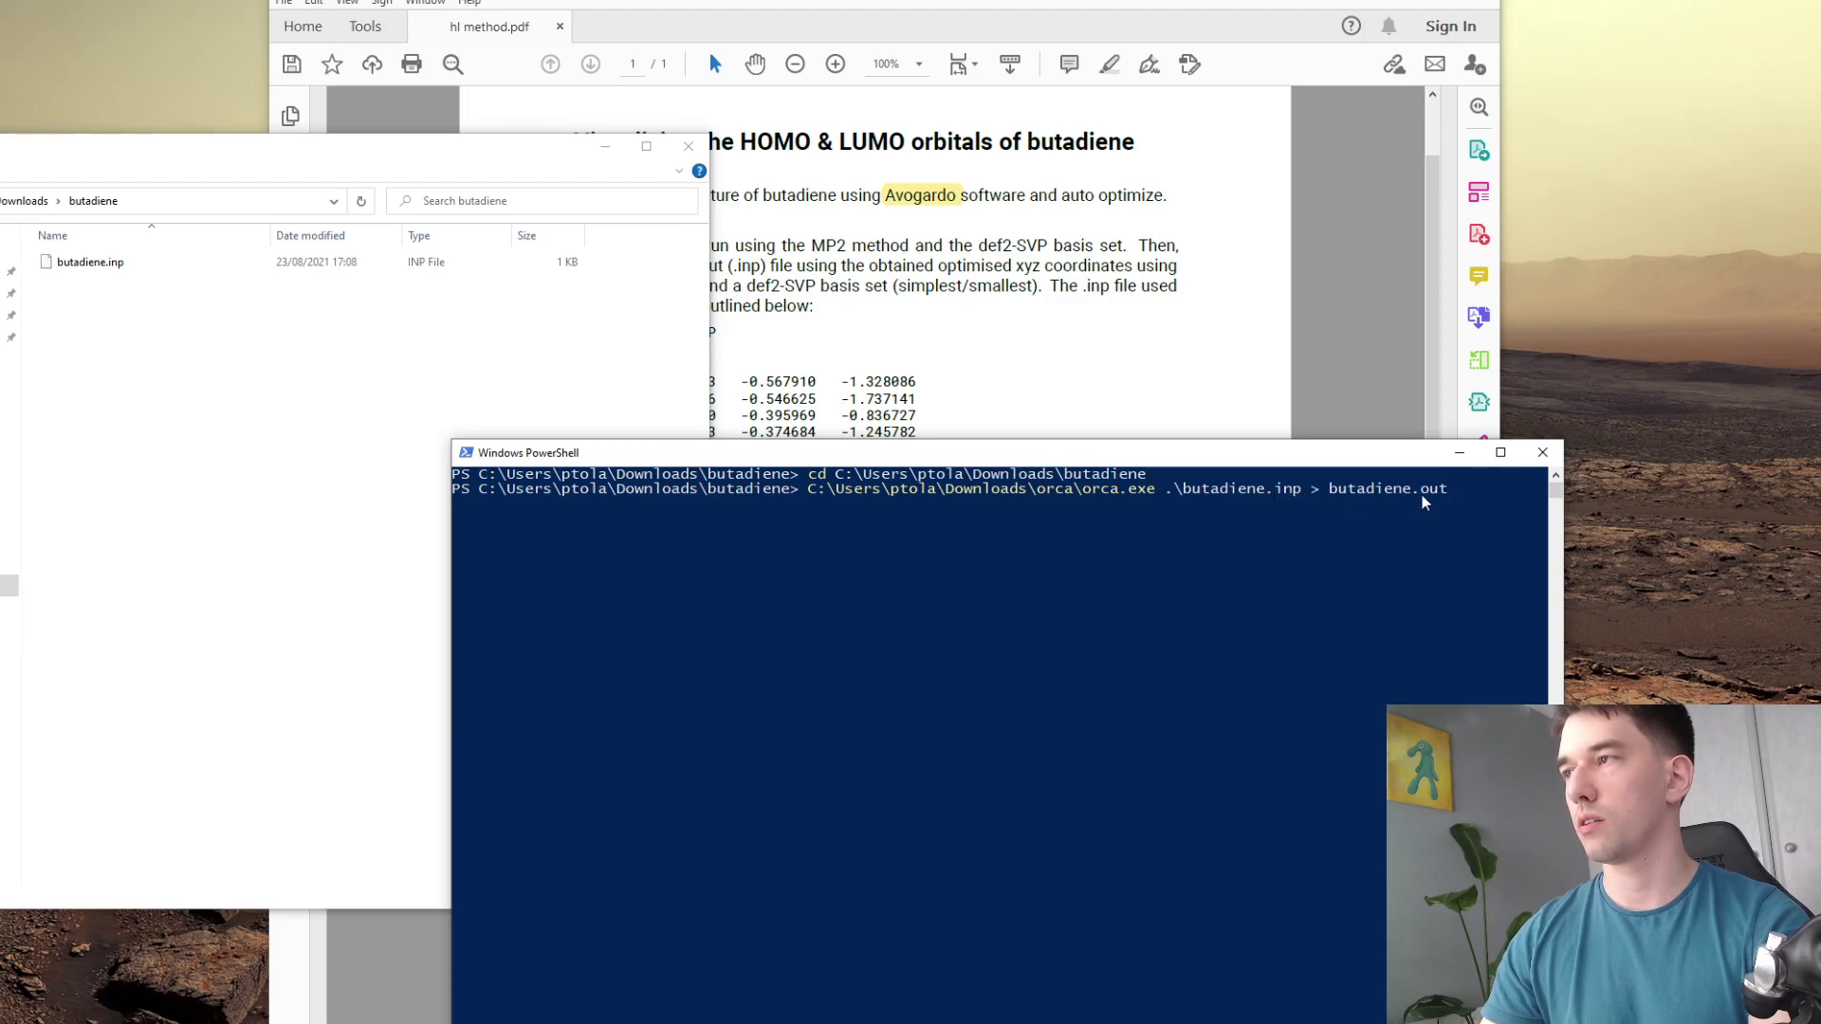
text(out)
key(Return)
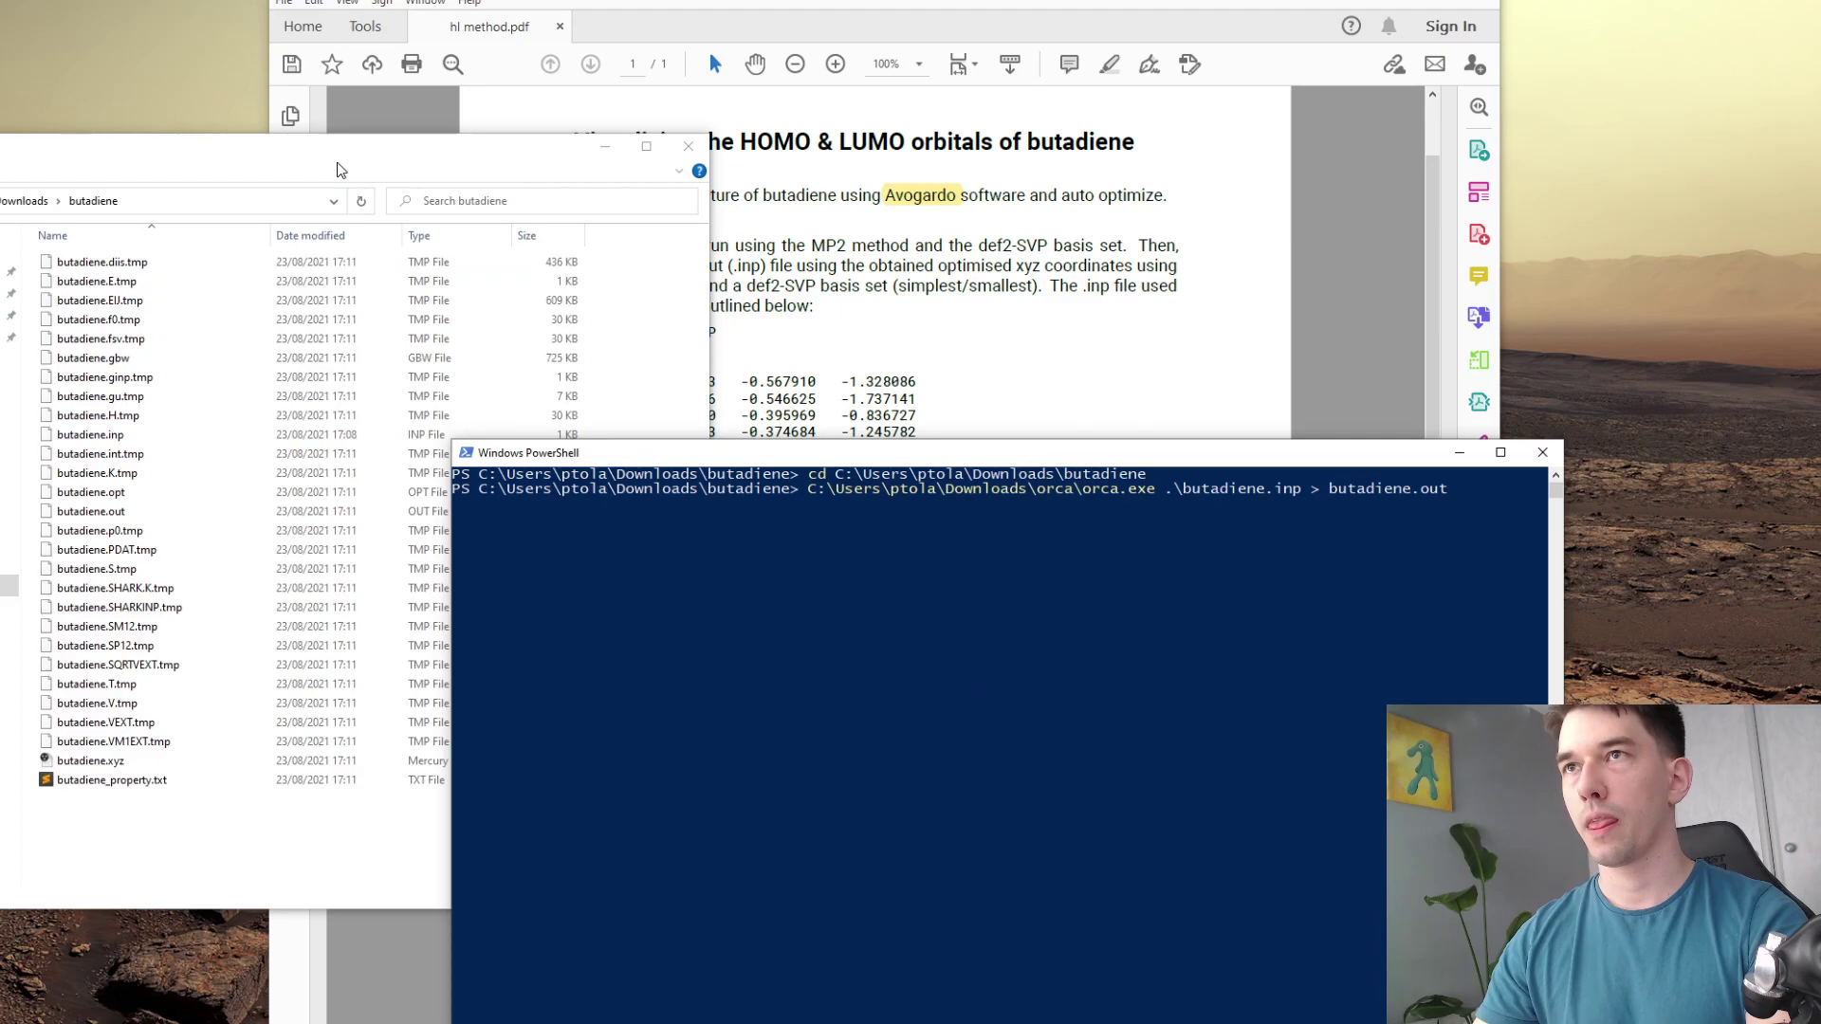
- Bring the butadiene folder window forward and try to open butadiene.out in Sublime Text, closing any wrongly opened file
drag(323, 147, 784, 110)
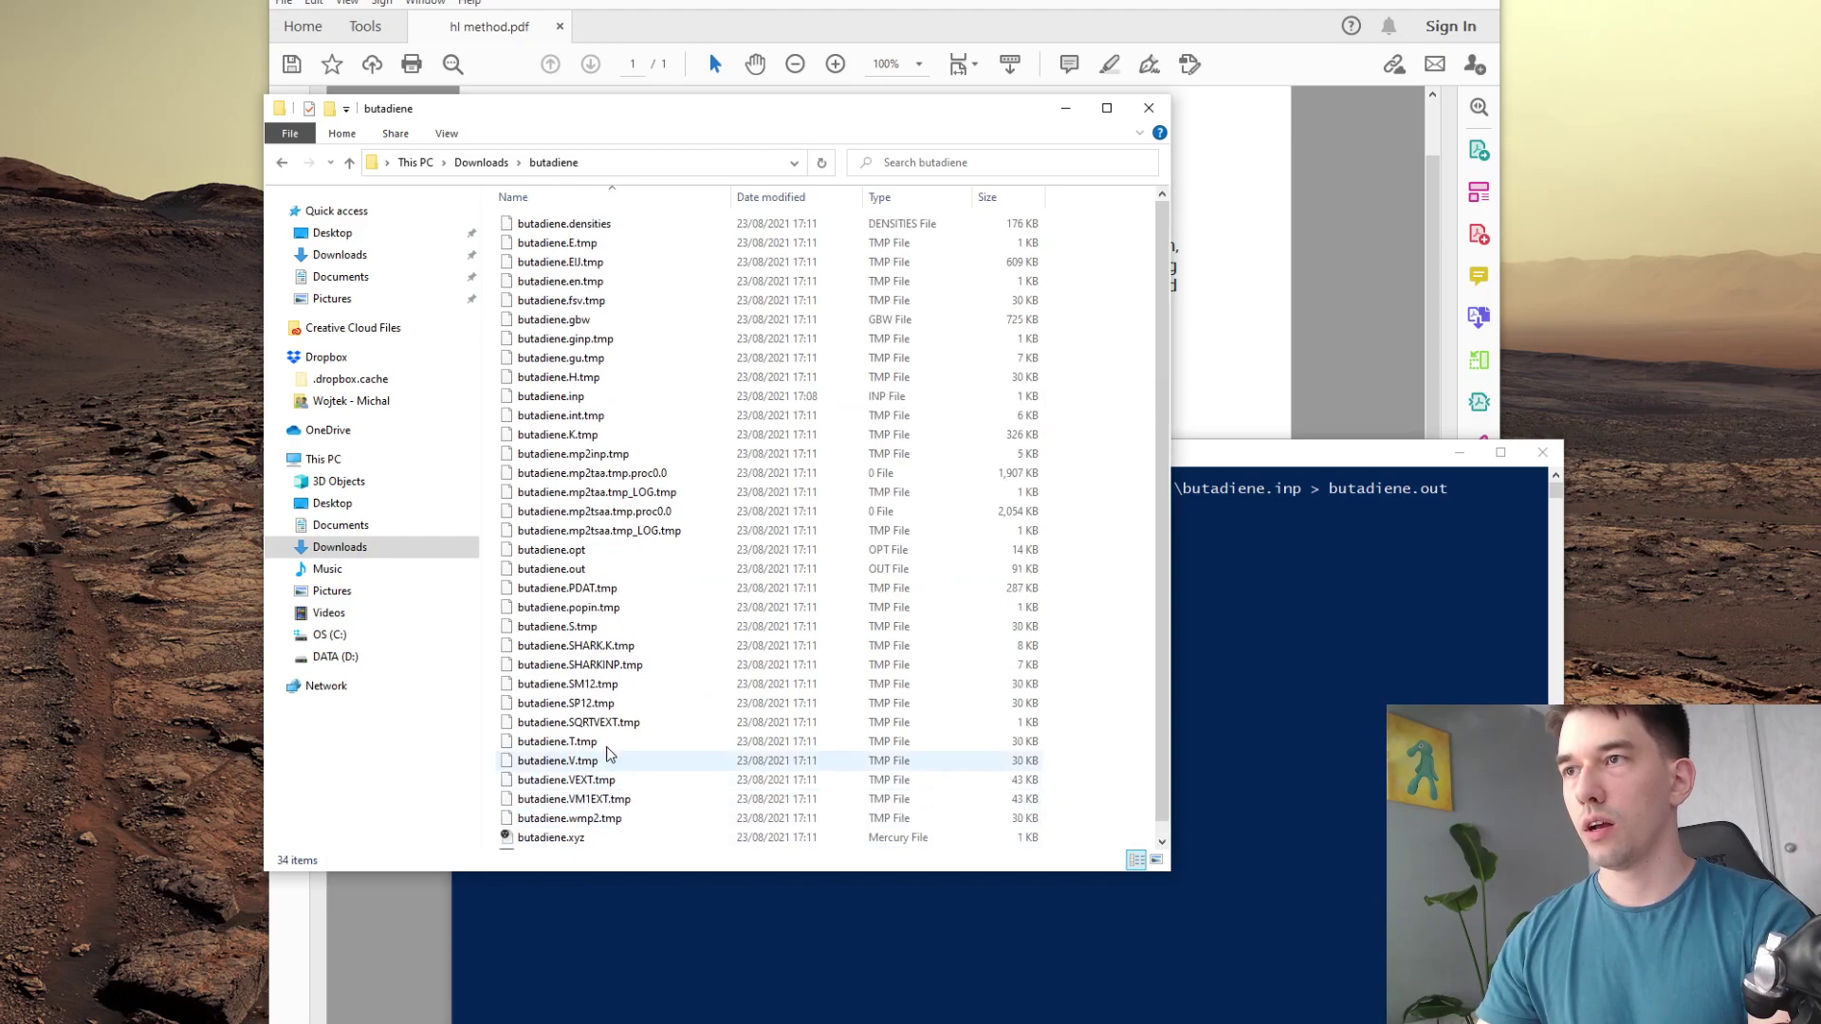
click(560, 571)
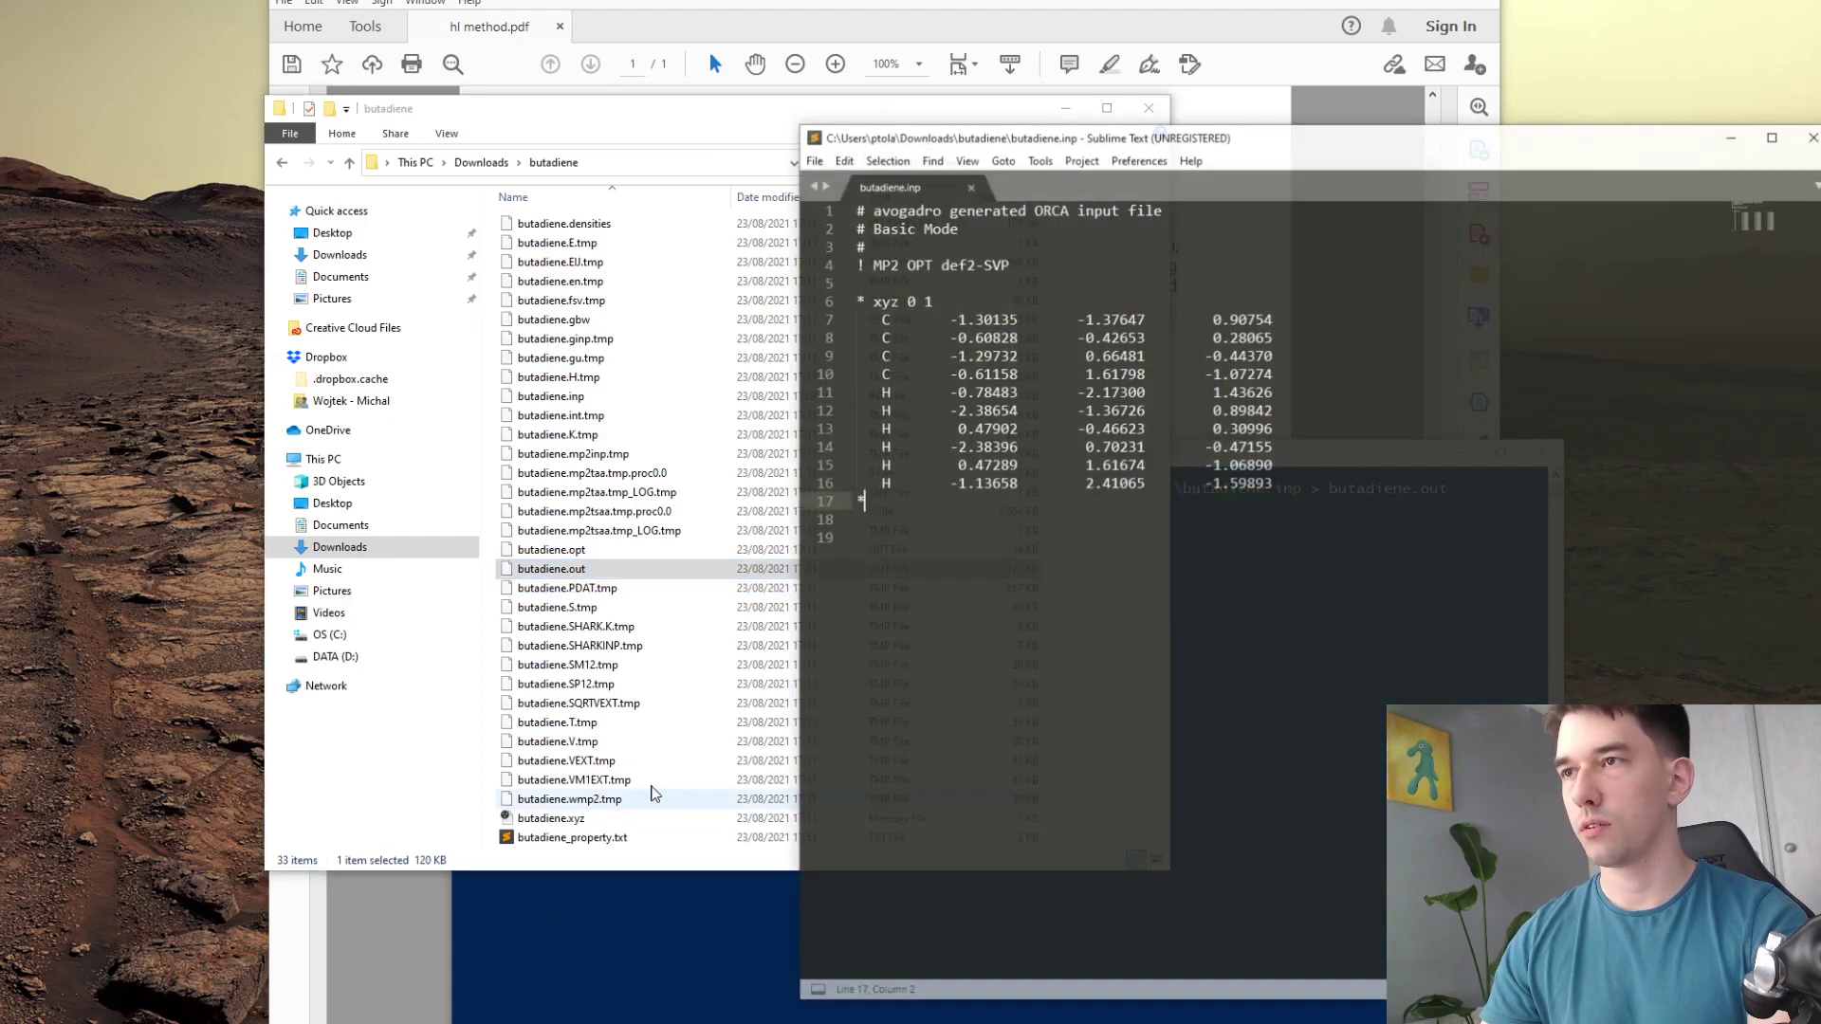
click(681, 613)
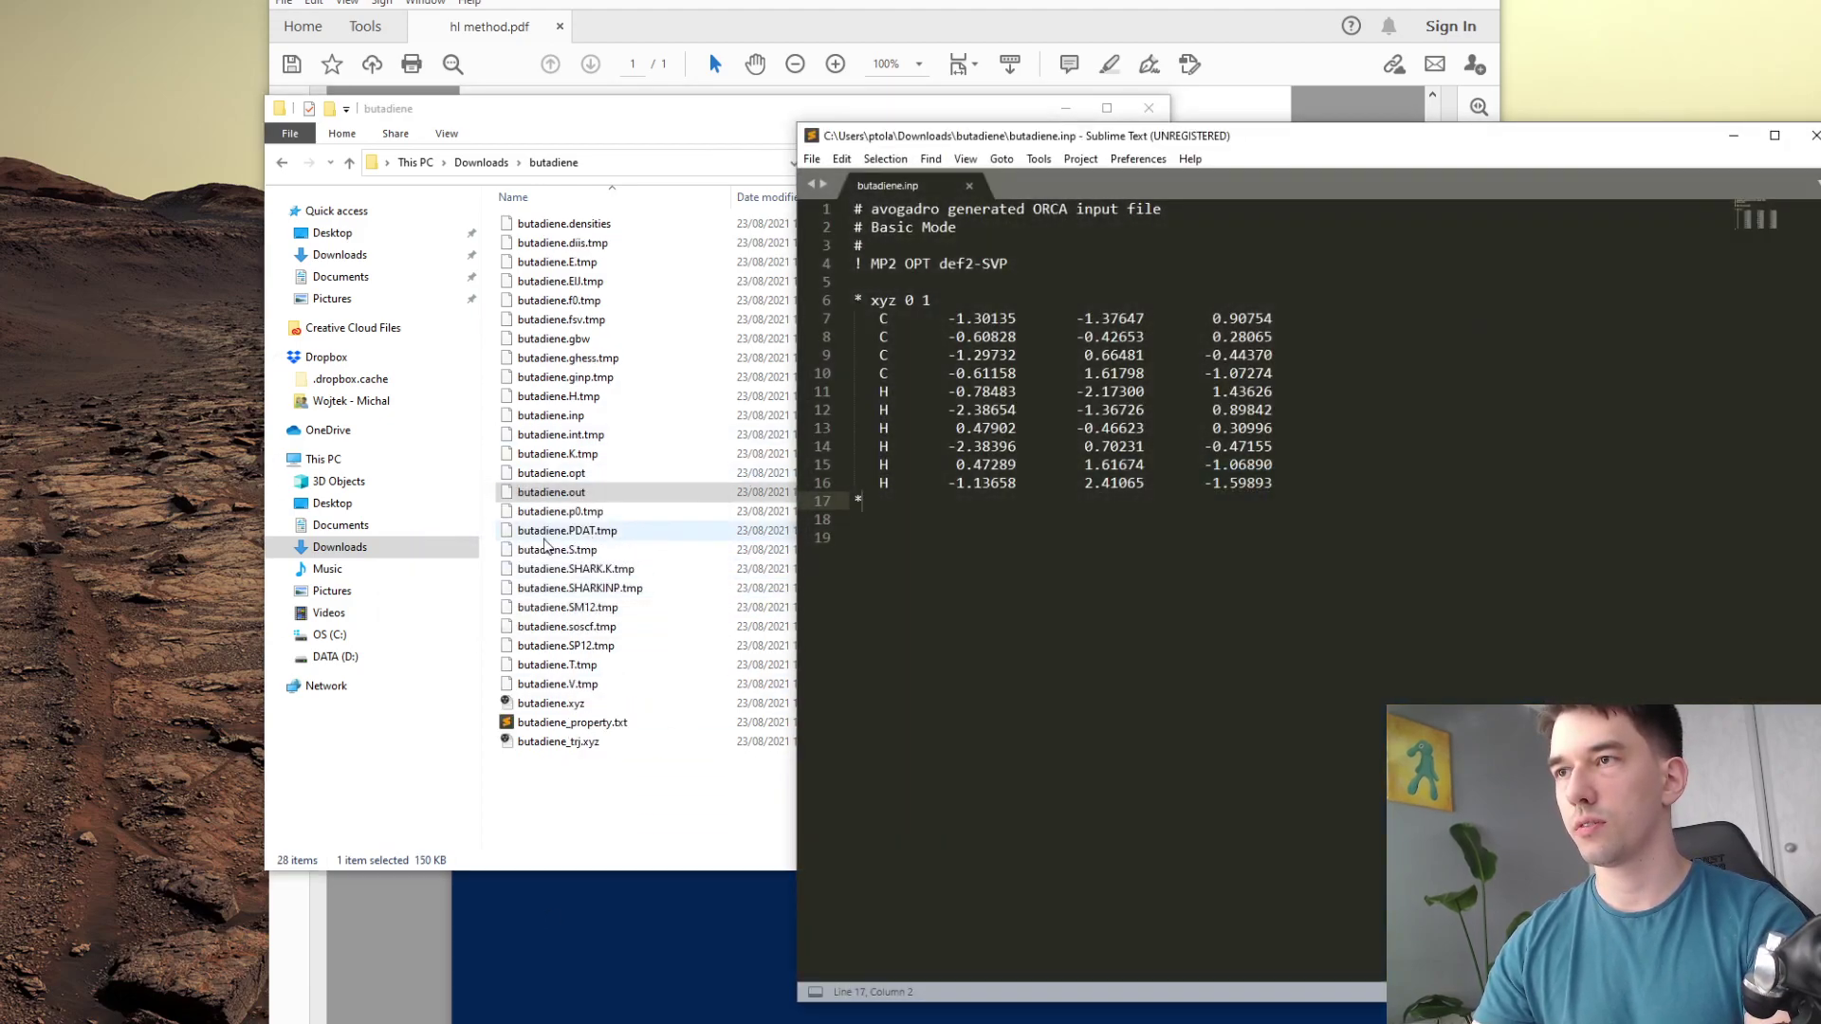
drag(592, 491, 1159, 344)
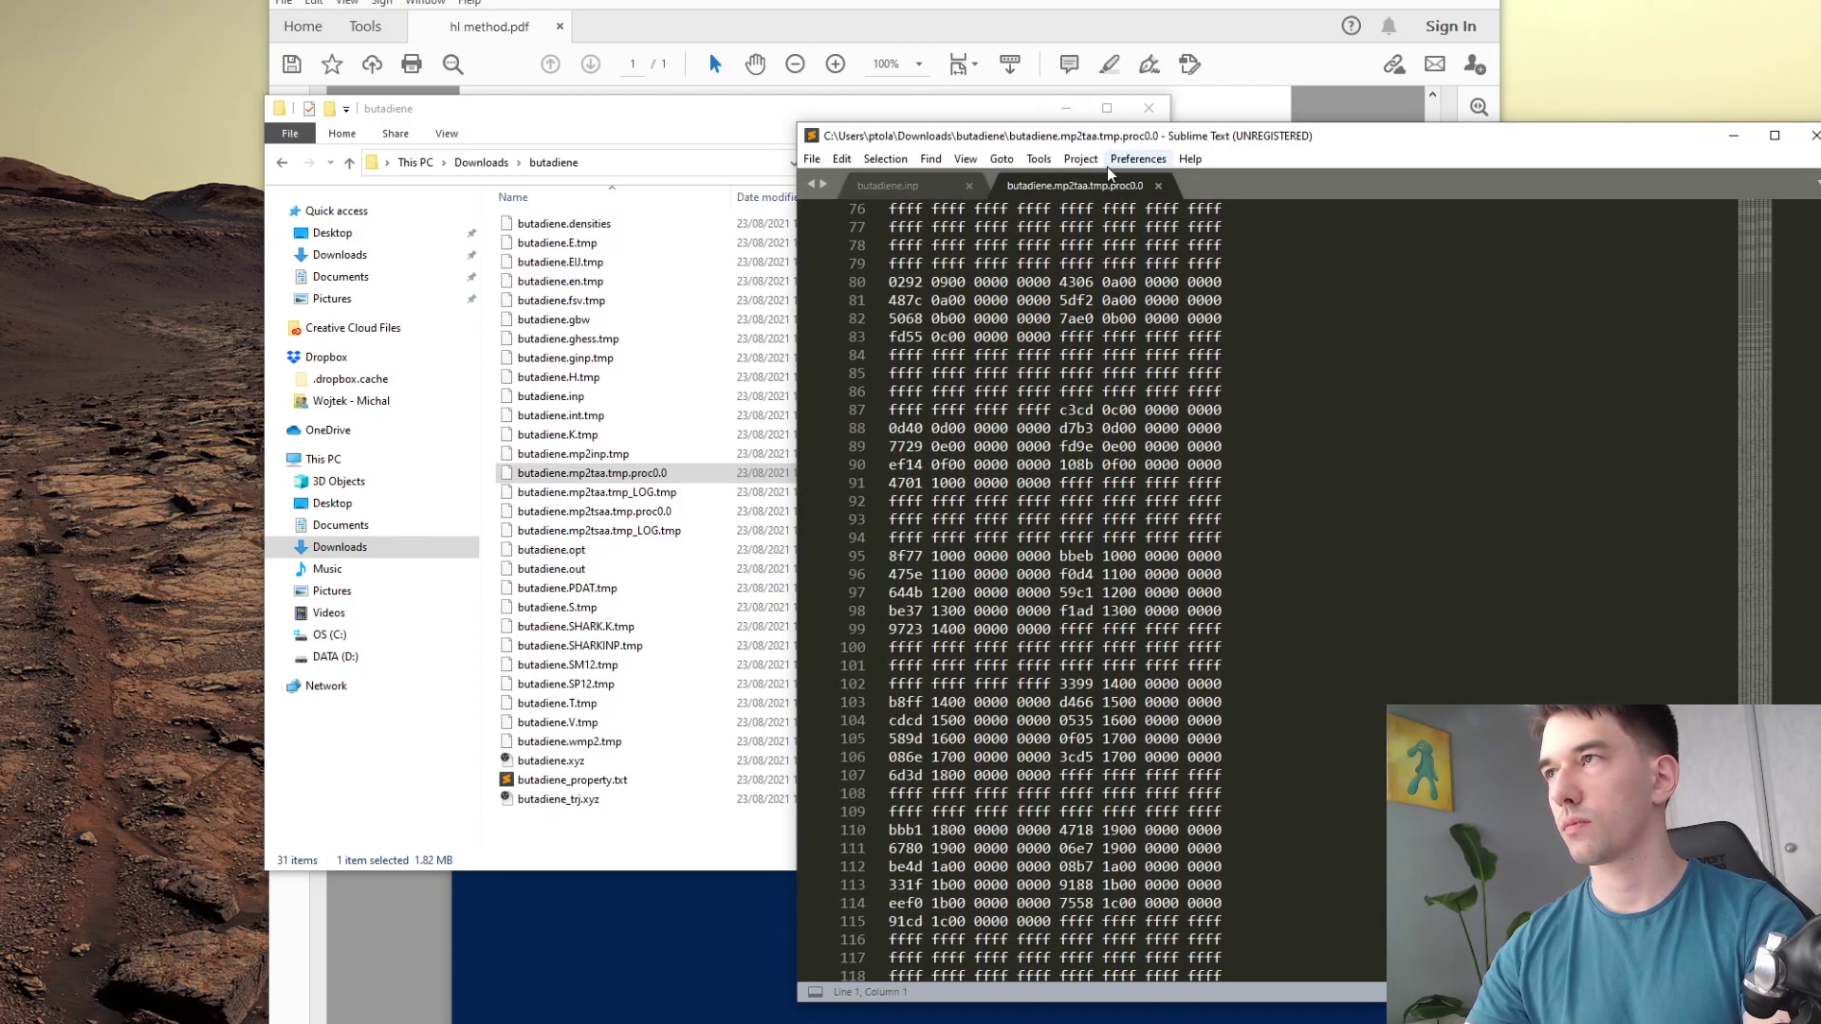
click(1158, 185)
click(651, 667)
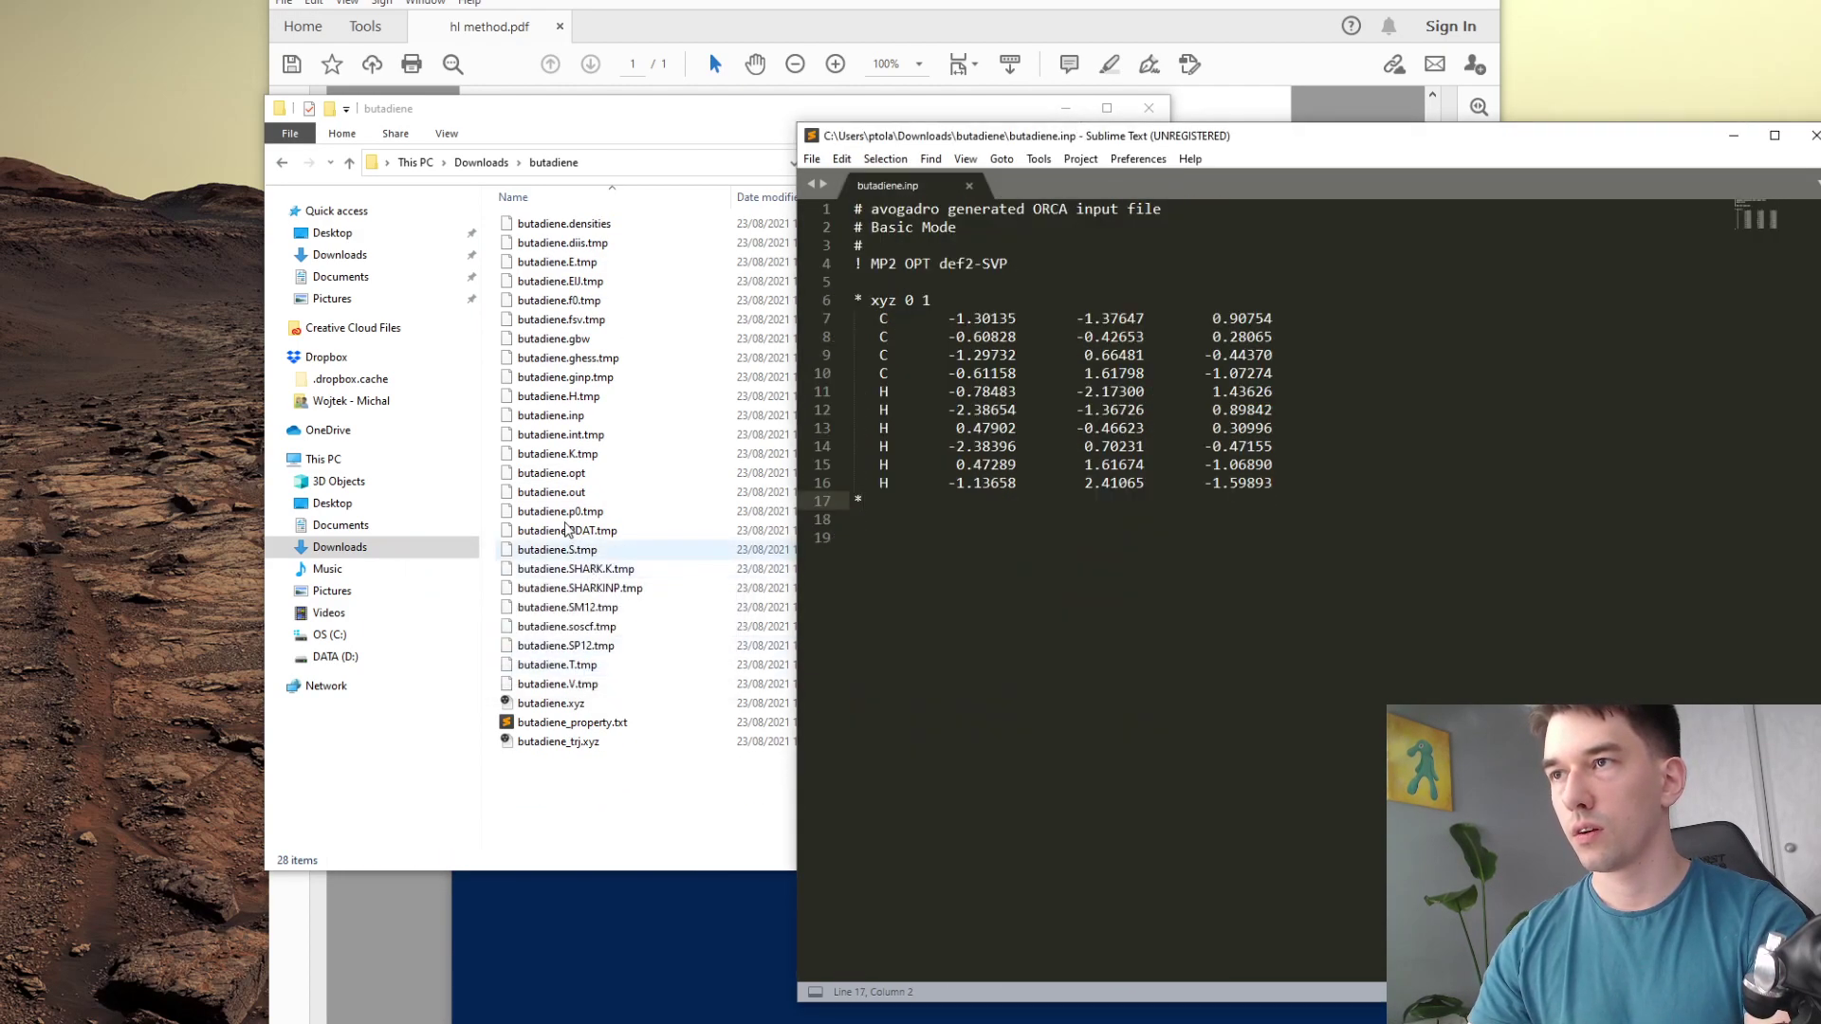
- Open butadiene.out in Sublime Text, review the beginning of the Orca output, and close that file
drag(564, 569, 1099, 610)
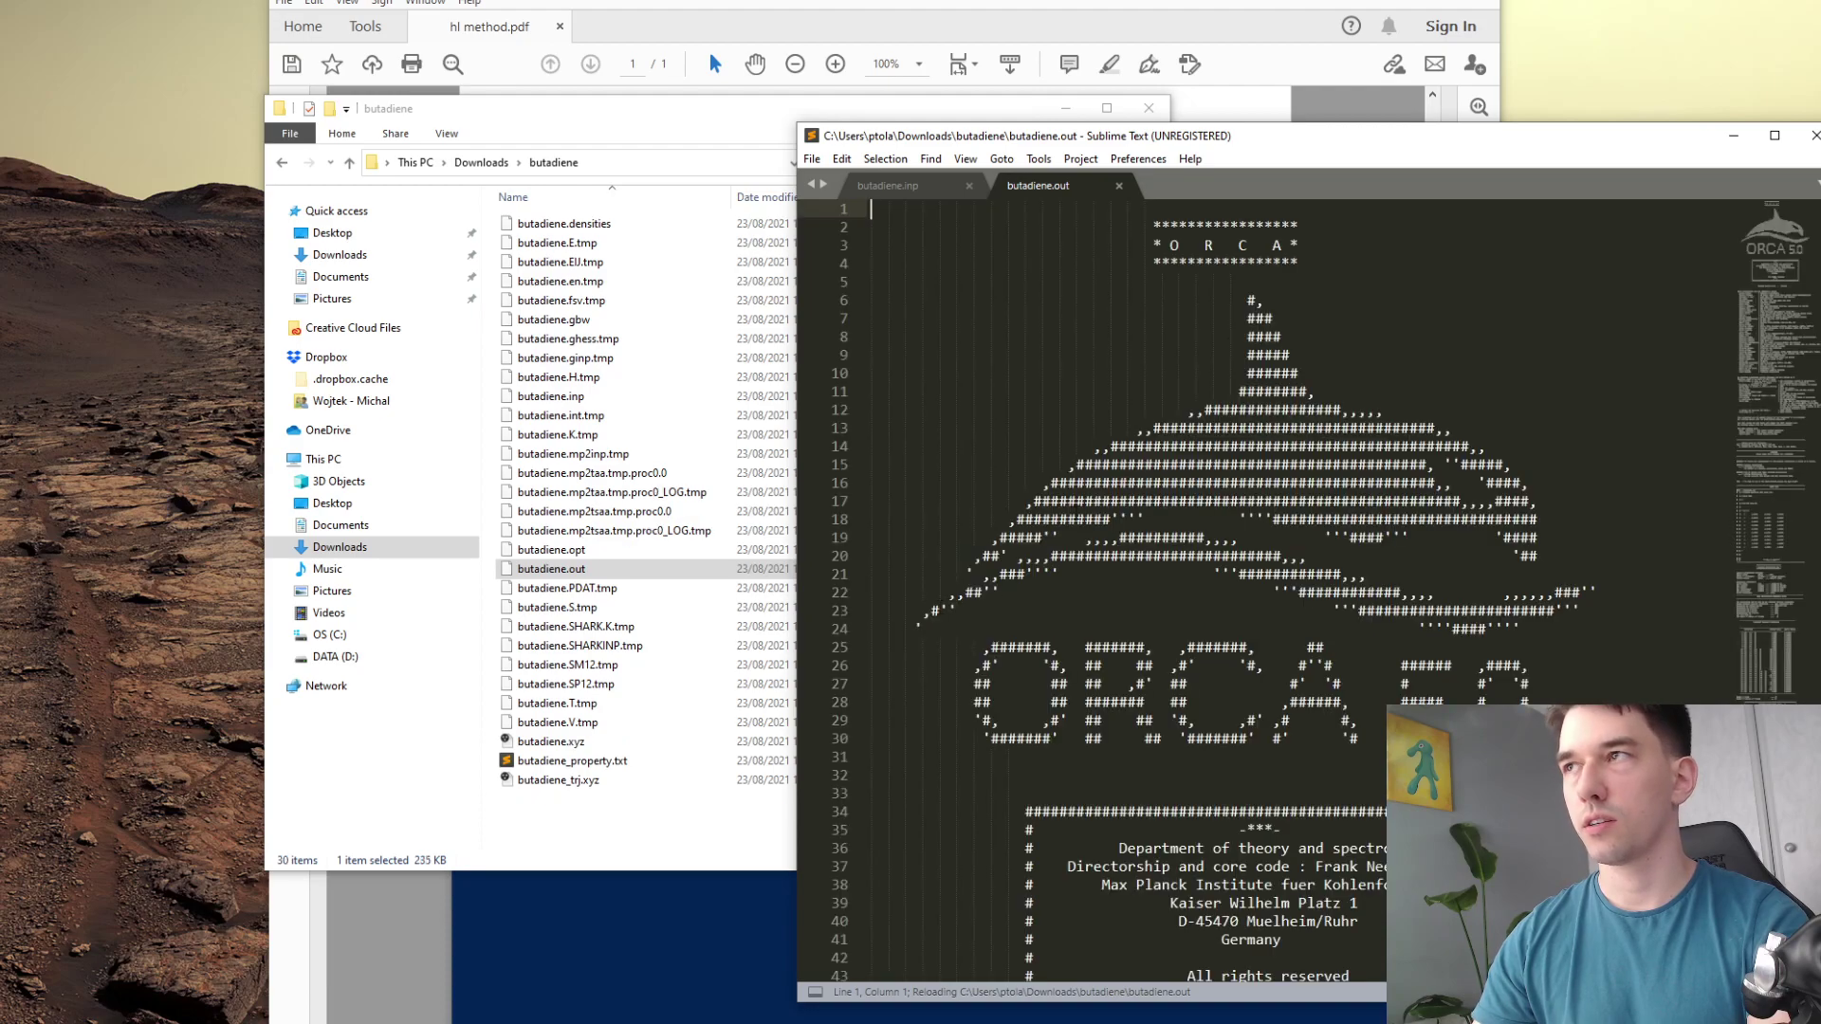
drag(1333, 149, 1136, 78)
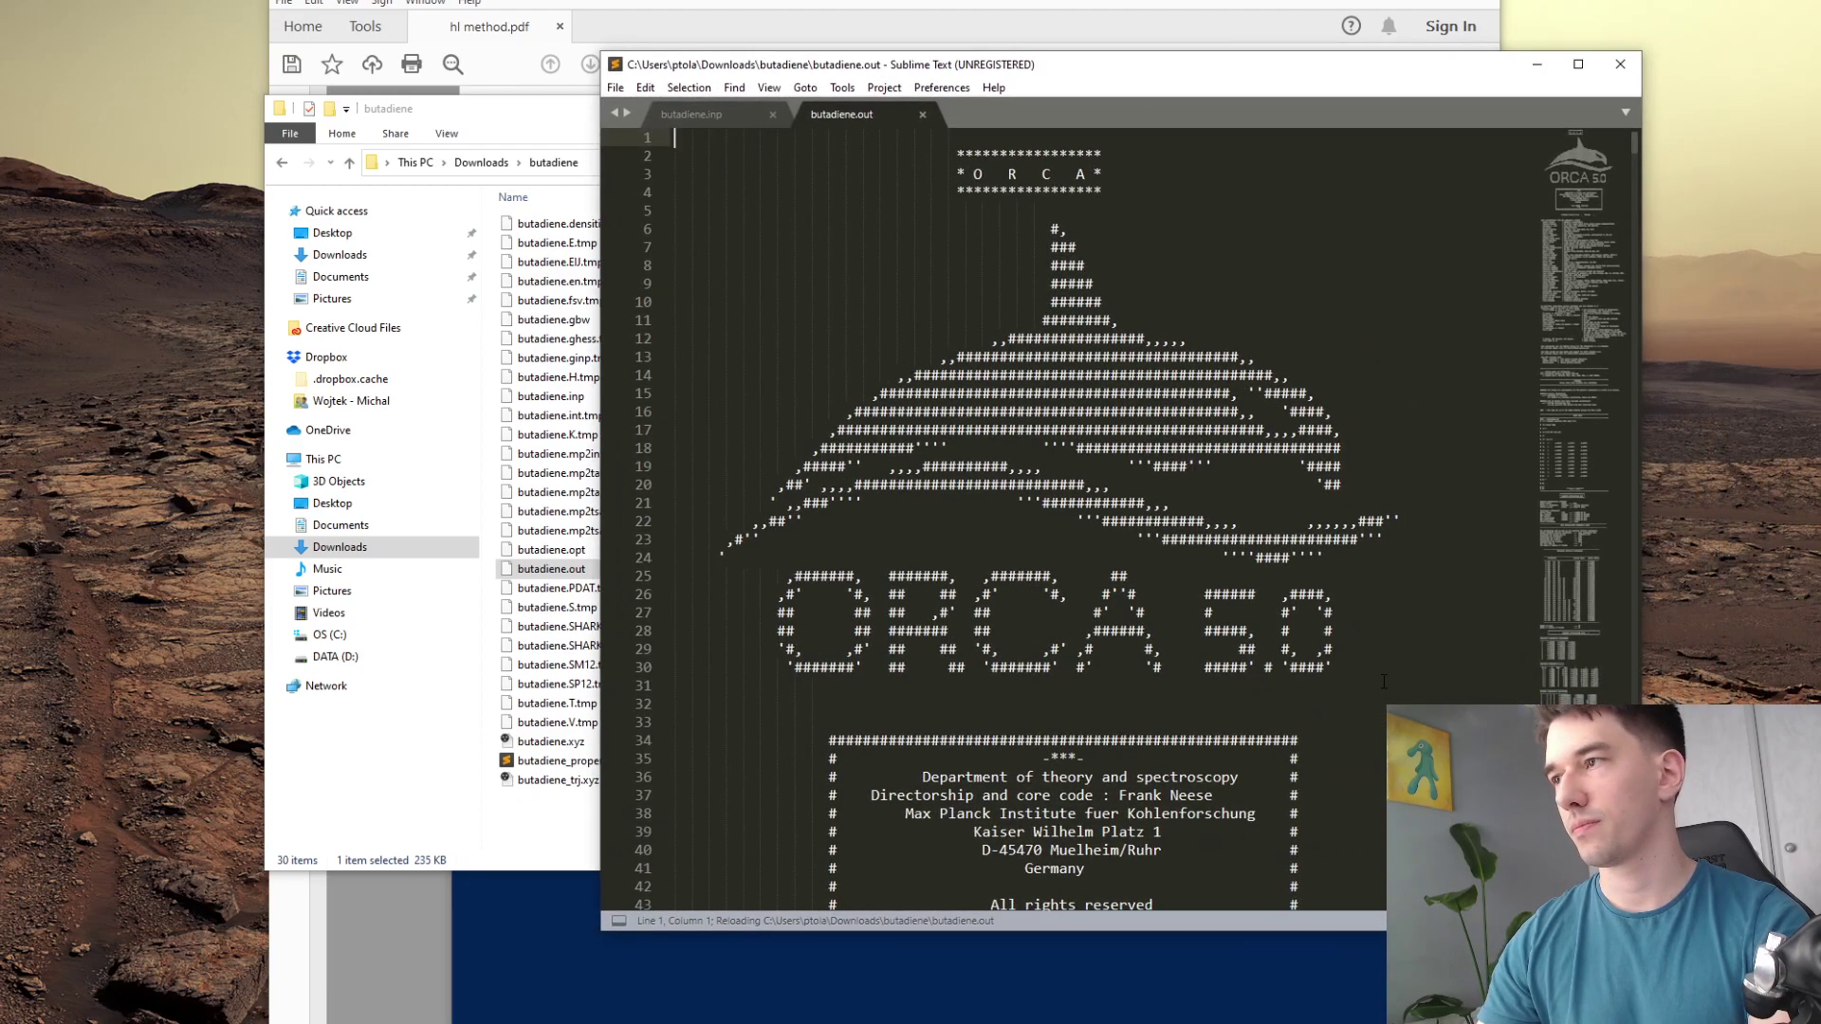
drag(1384, 681, 1282, 576)
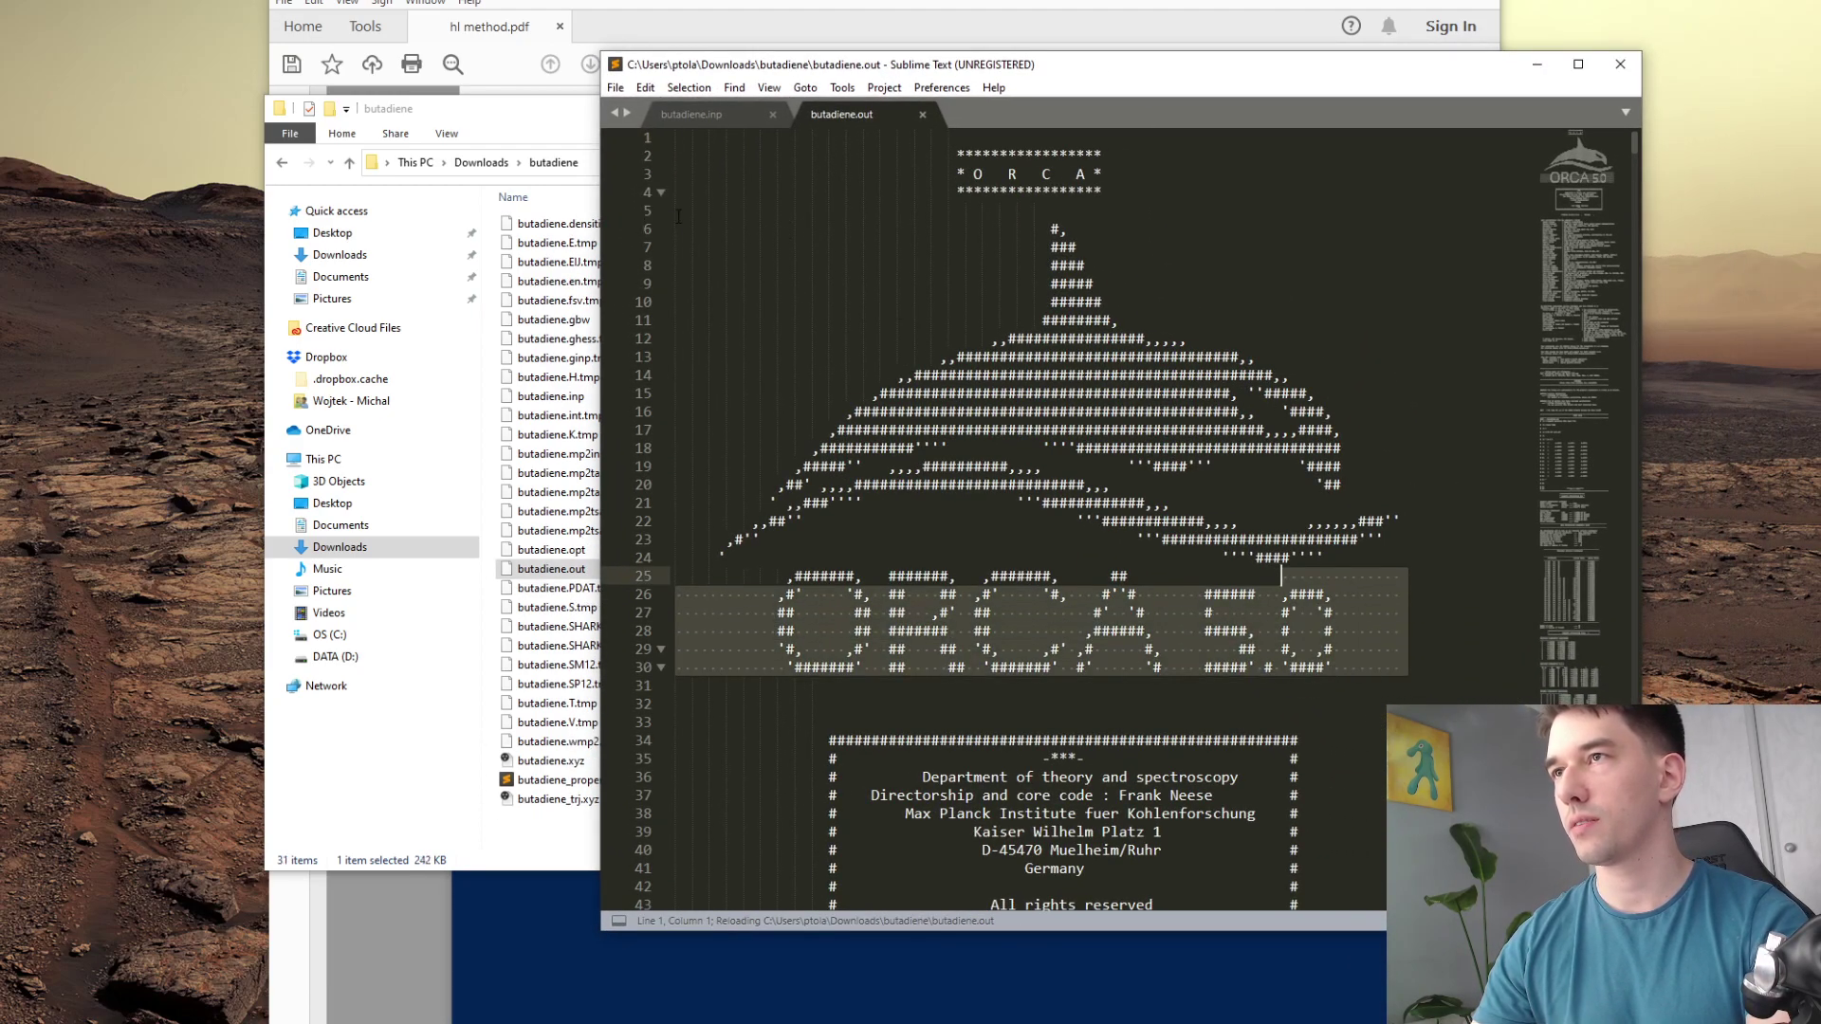
scroll(1170, 725, down, 8)
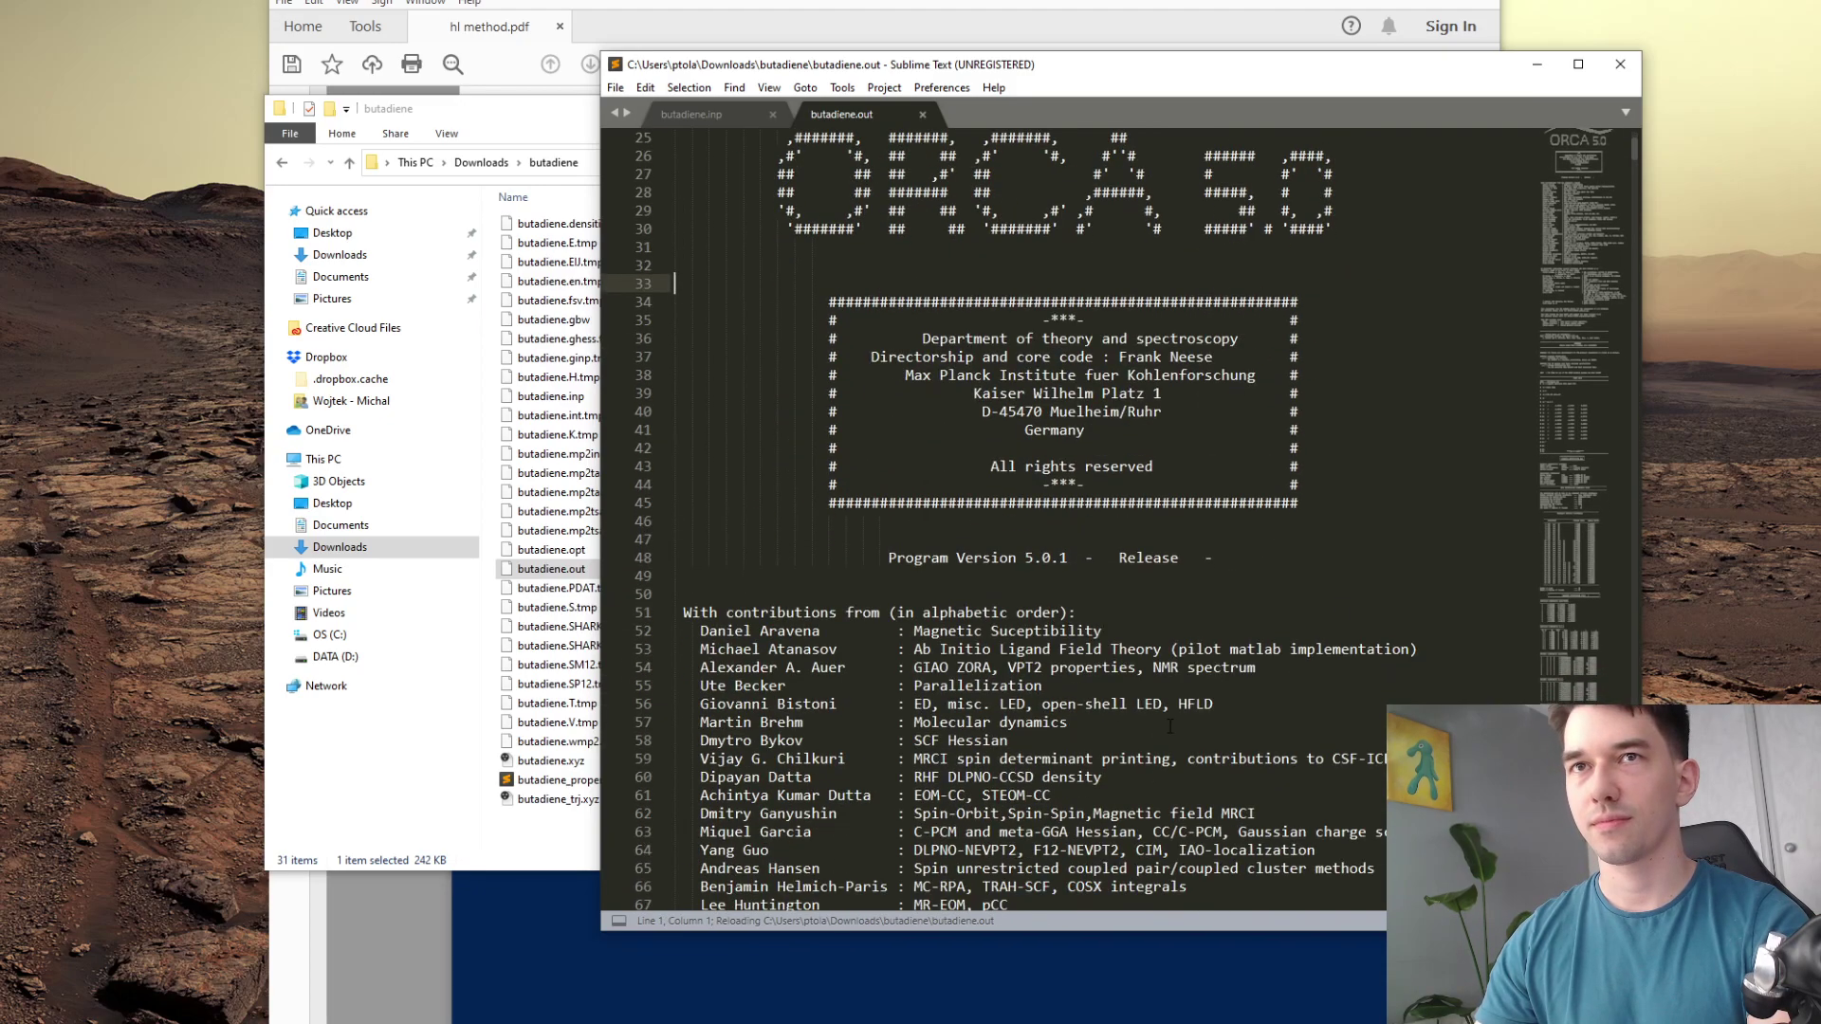
scroll(1169, 726, up, 7)
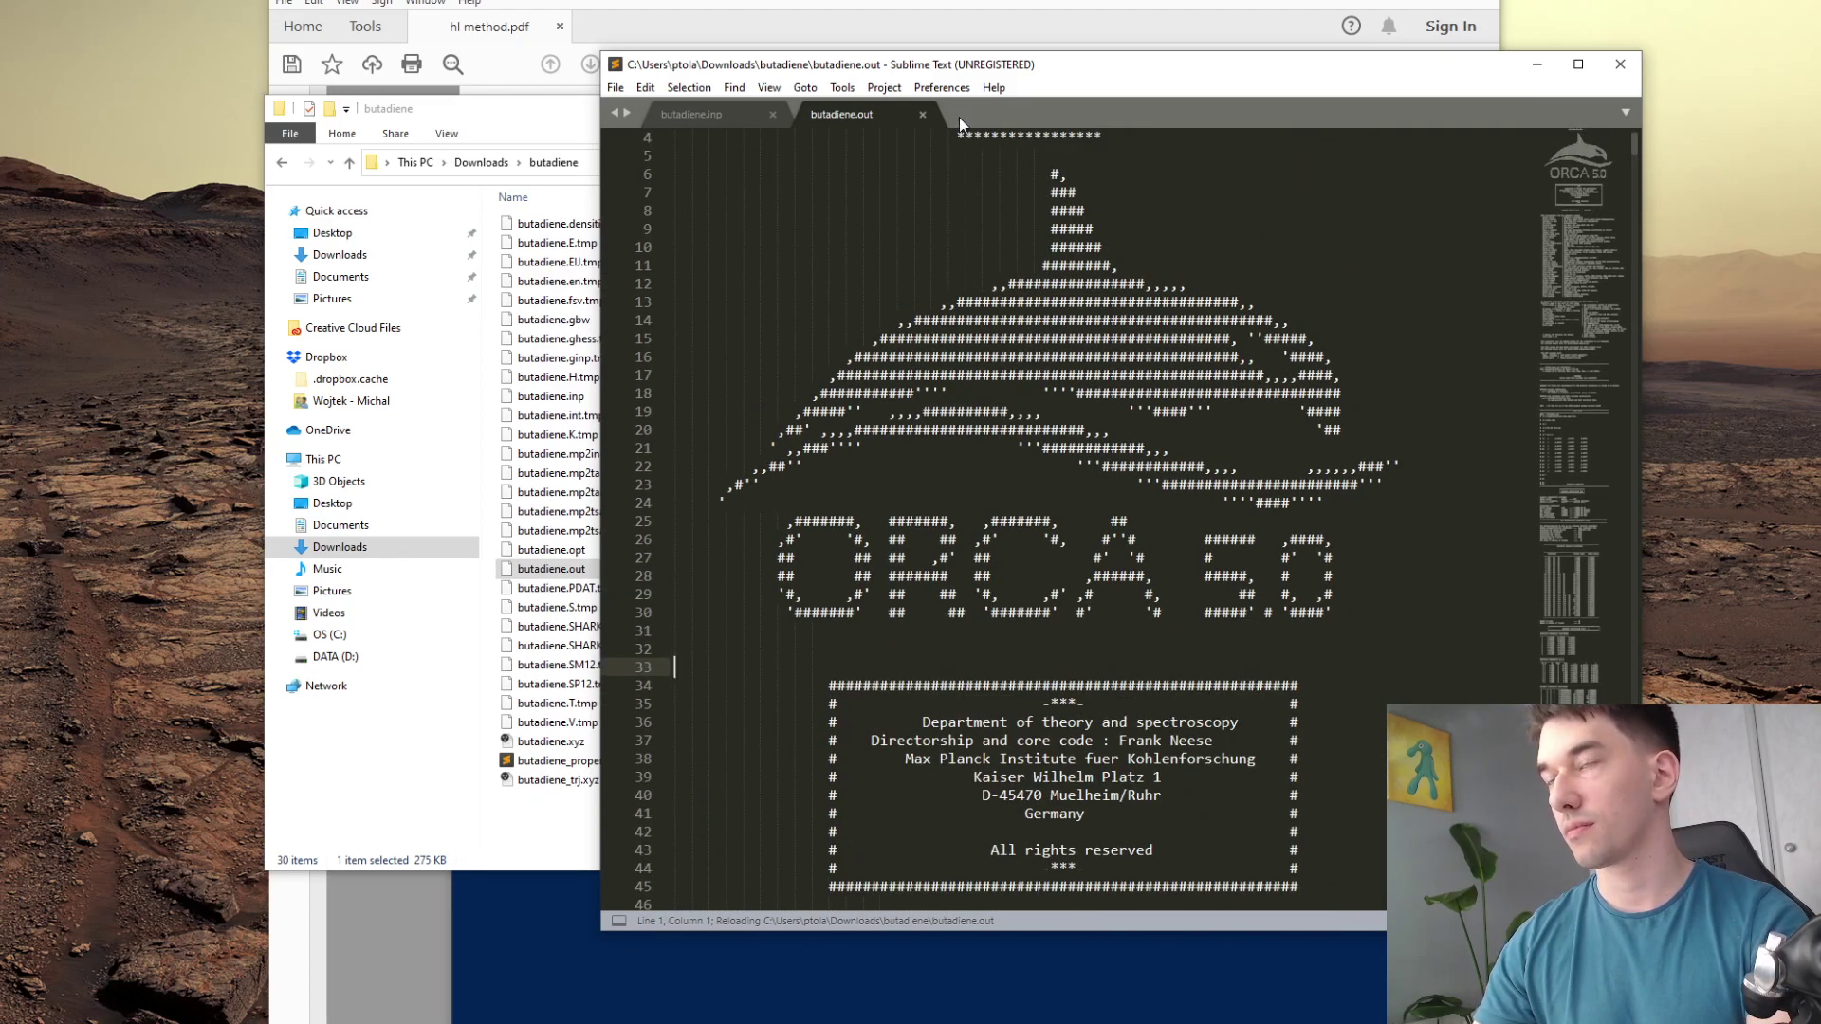
middle_click(850, 114)
- Arrange the Sublime Text and butadiene folder windows side by side so the file list stays visible
drag(849, 72, 1053, 88)
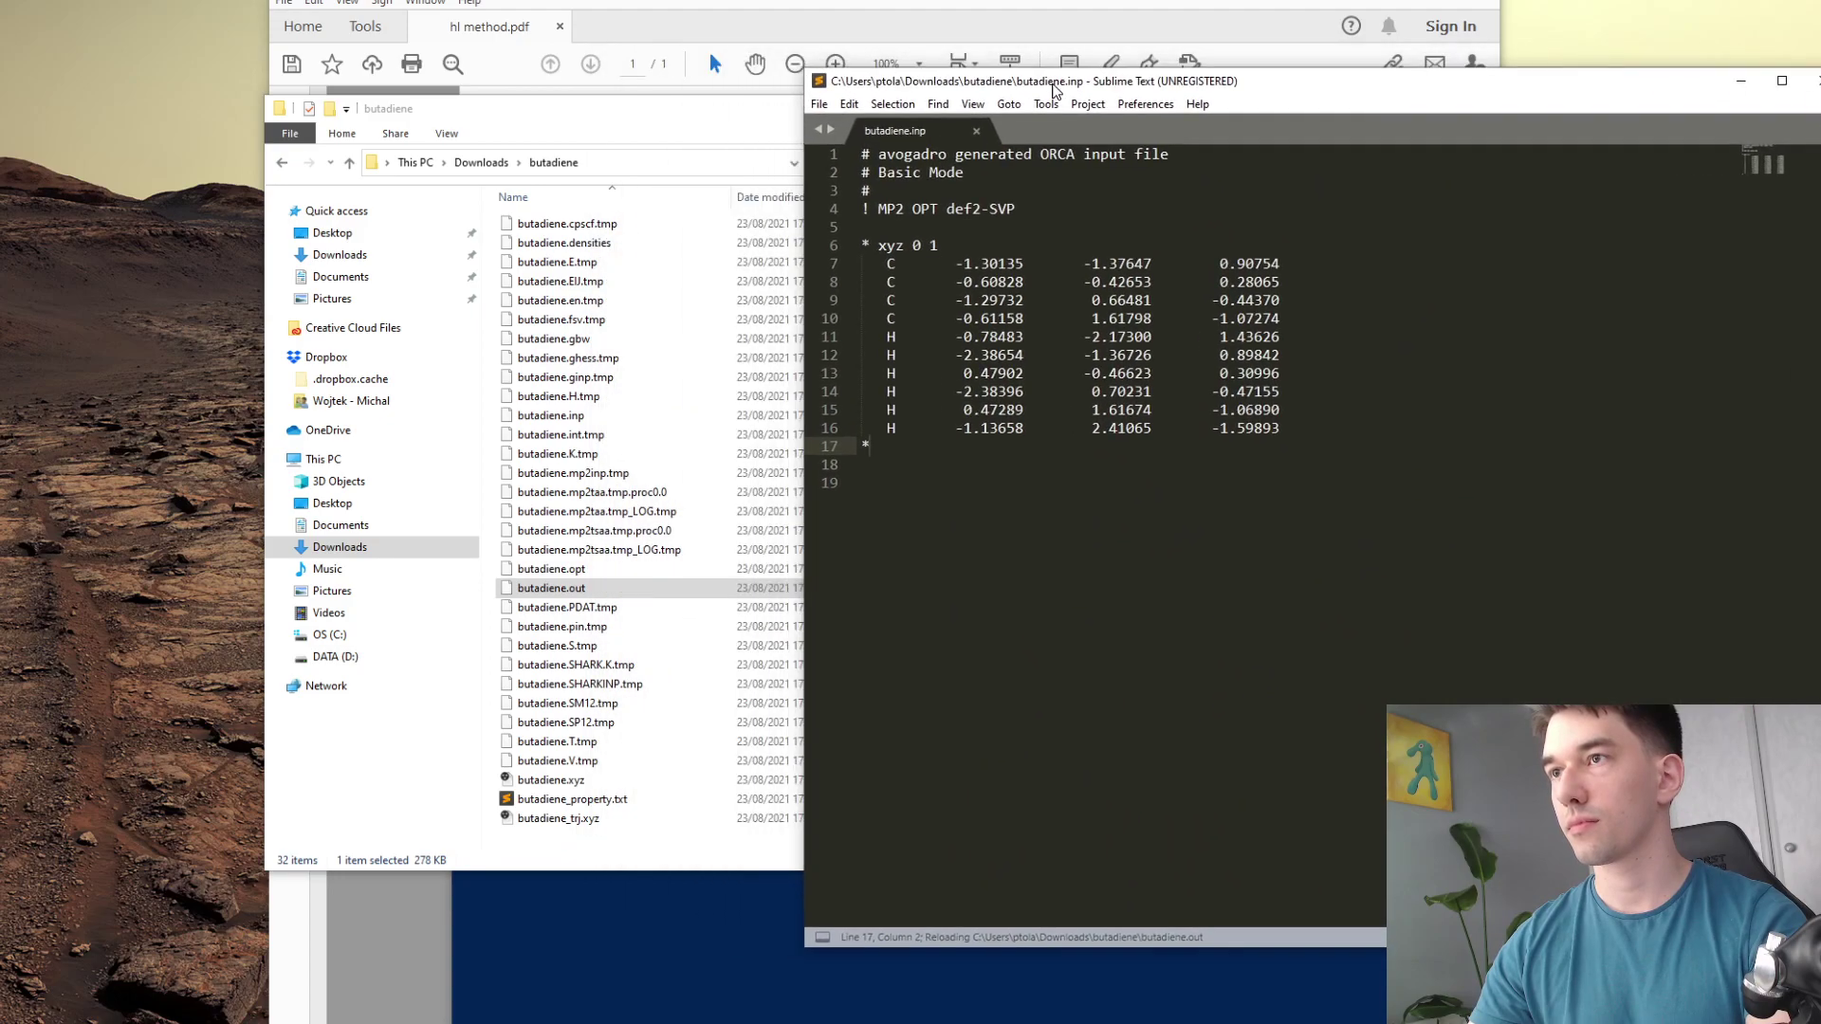
drag(697, 111, 591, 102)
click(1439, 636)
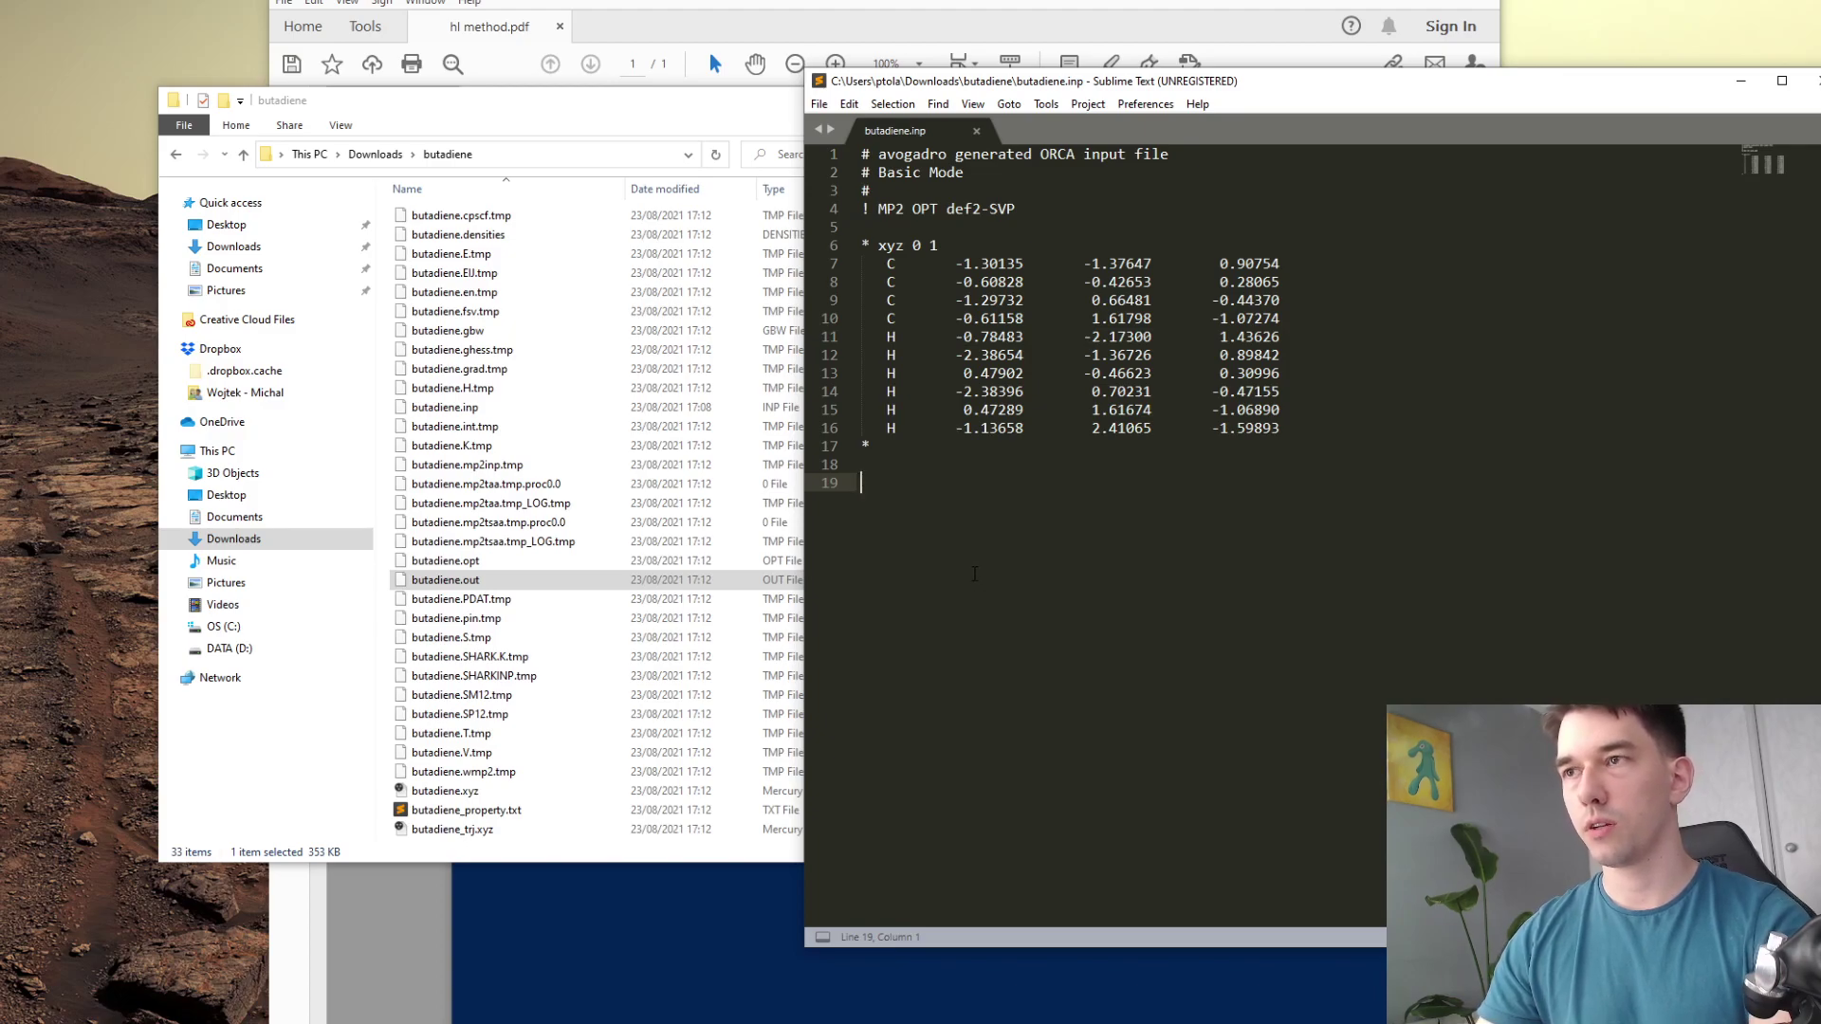
- Check the CPU load in Task Manager's performance view while Orca runs, and close Task Manager
right_click(685, 1023)
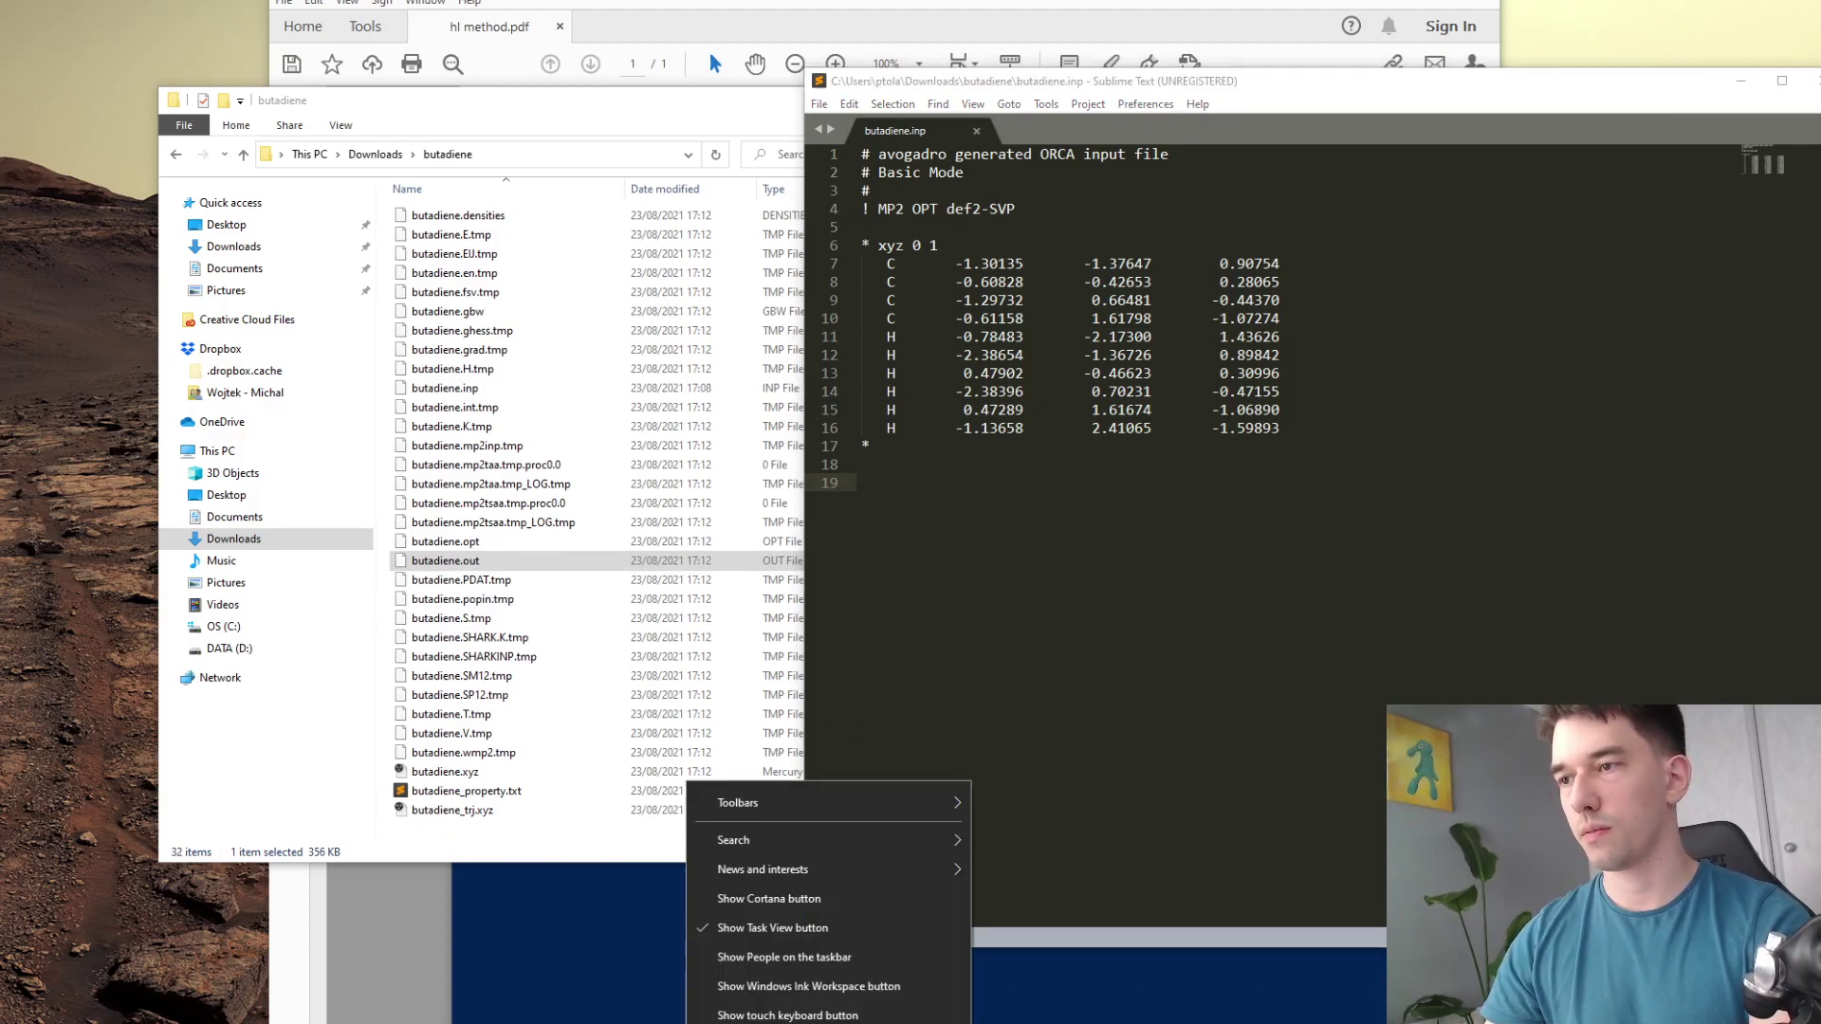
click(759, 1023)
click(850, 241)
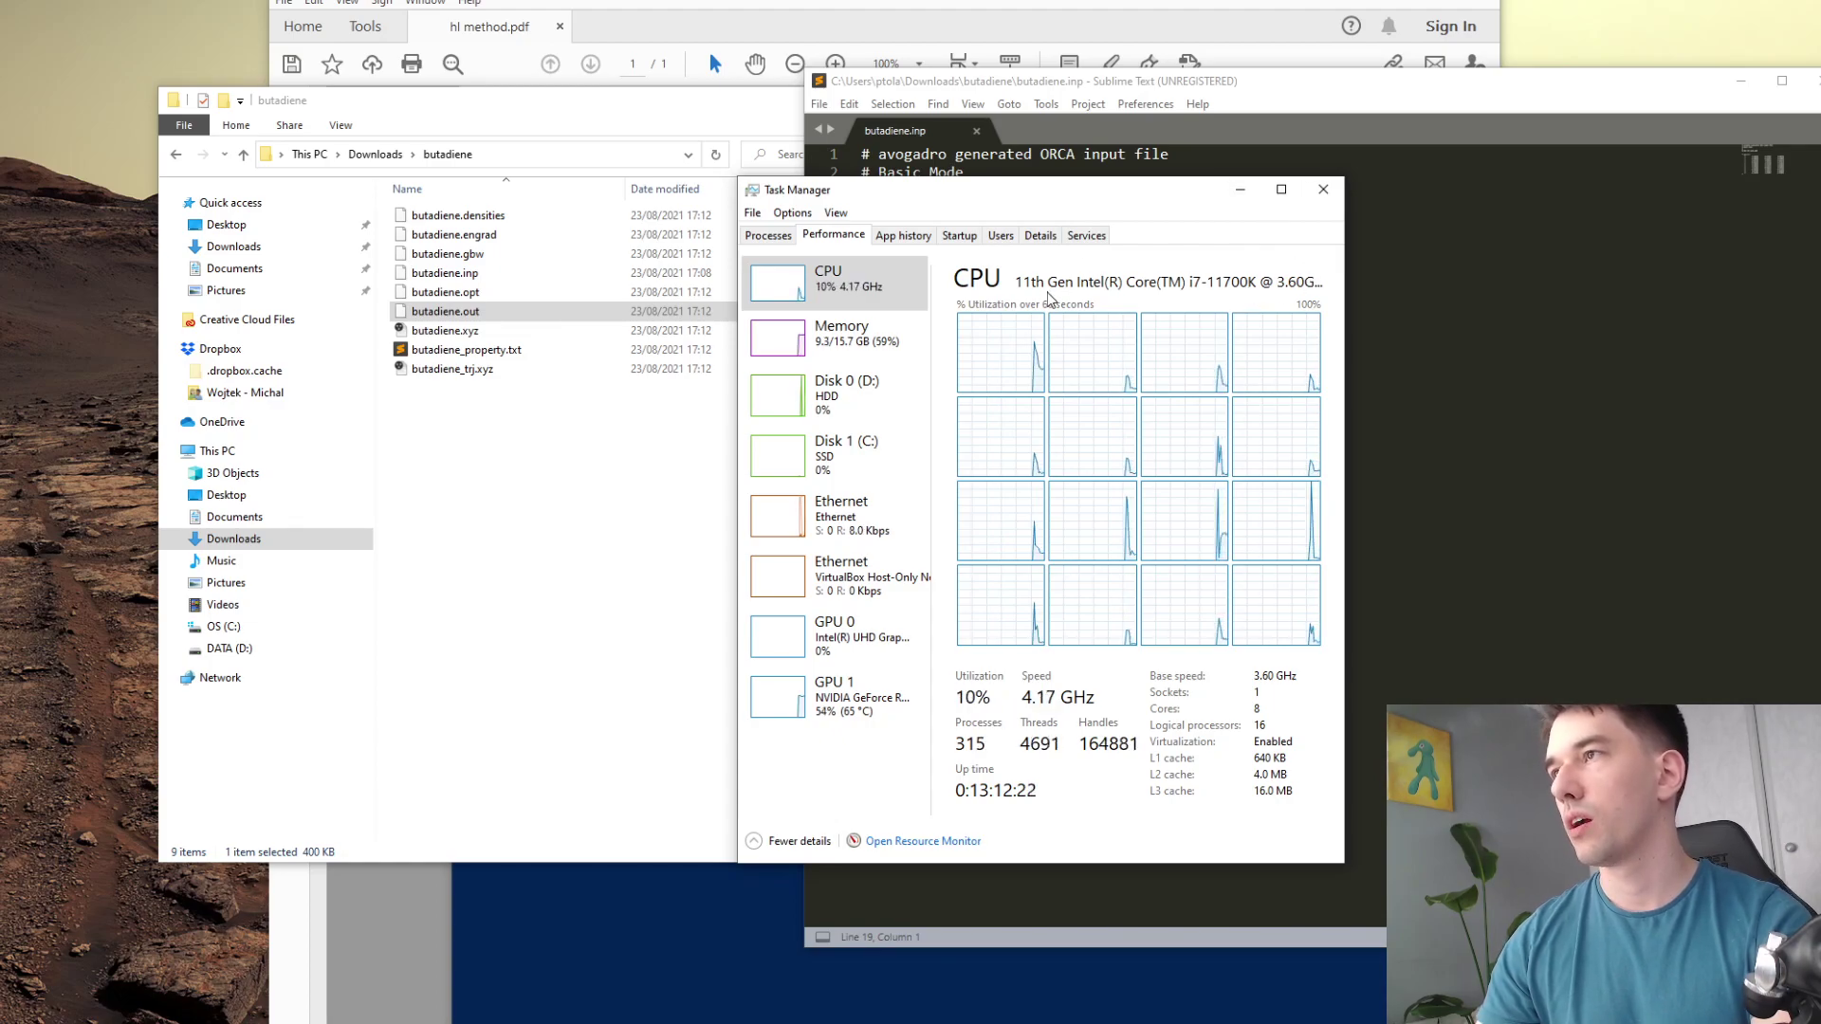
click(1323, 189)
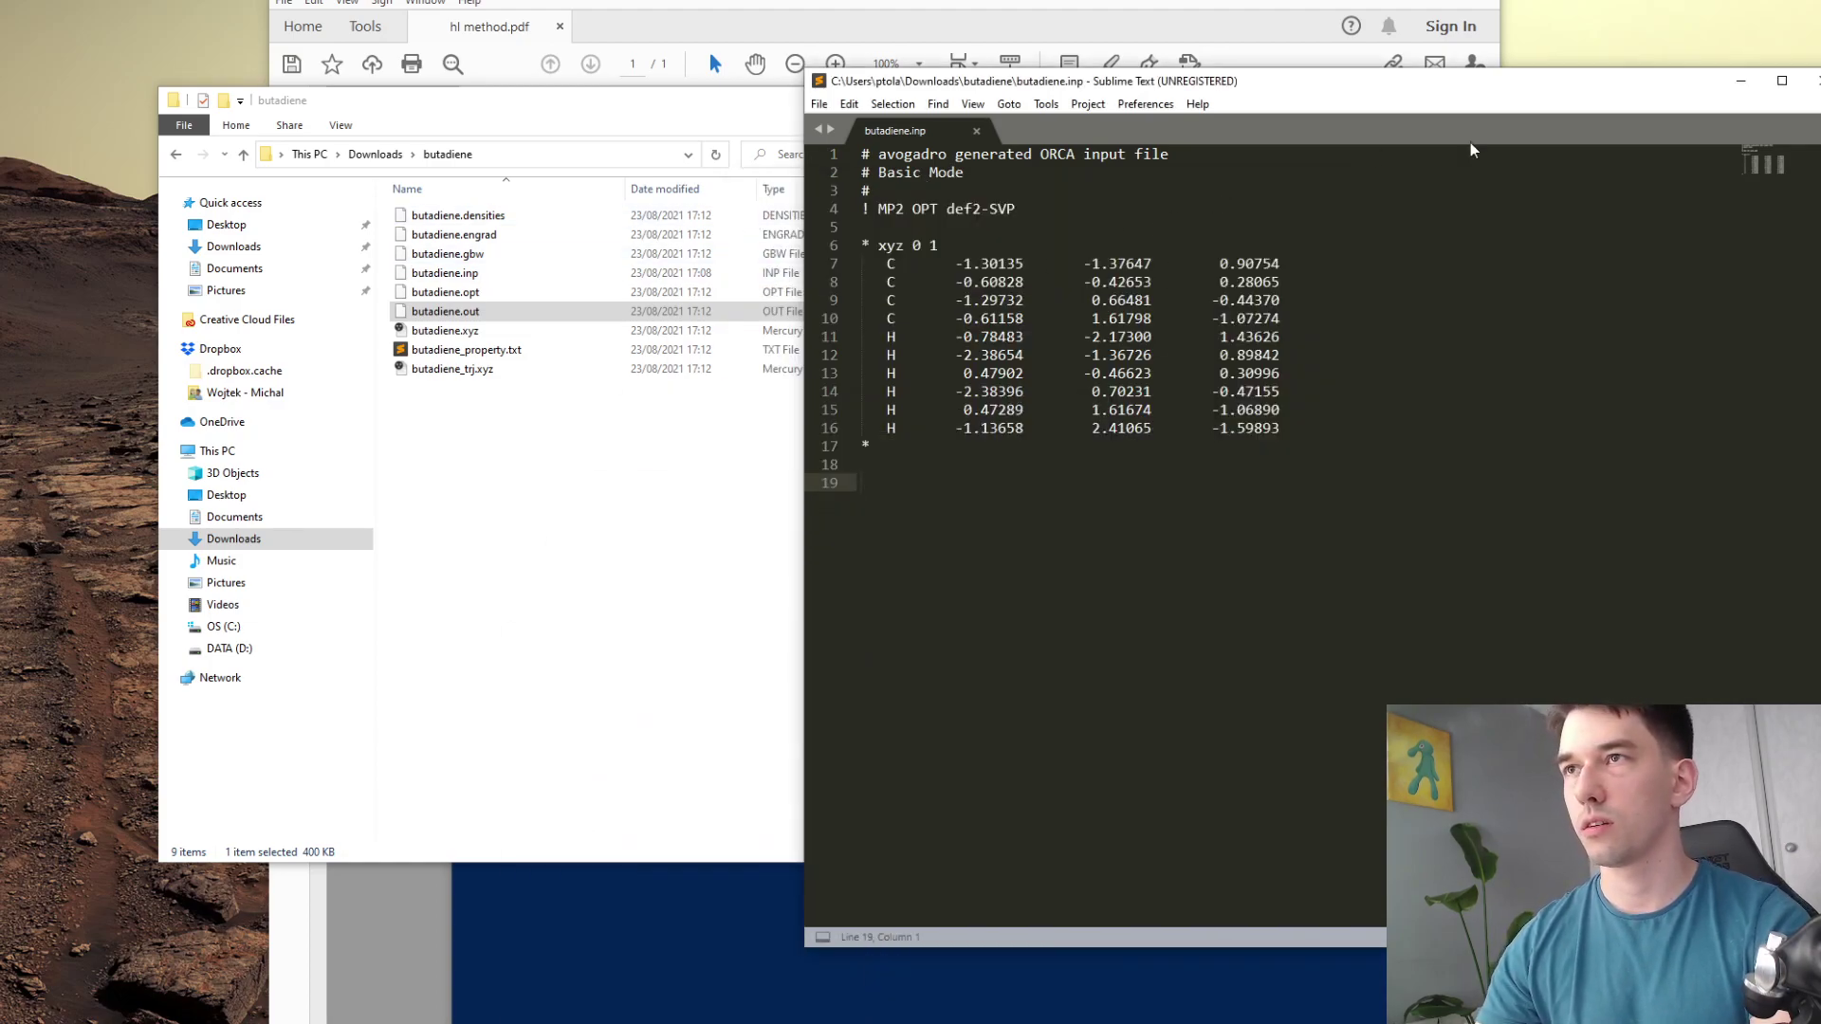
click(460, 313)
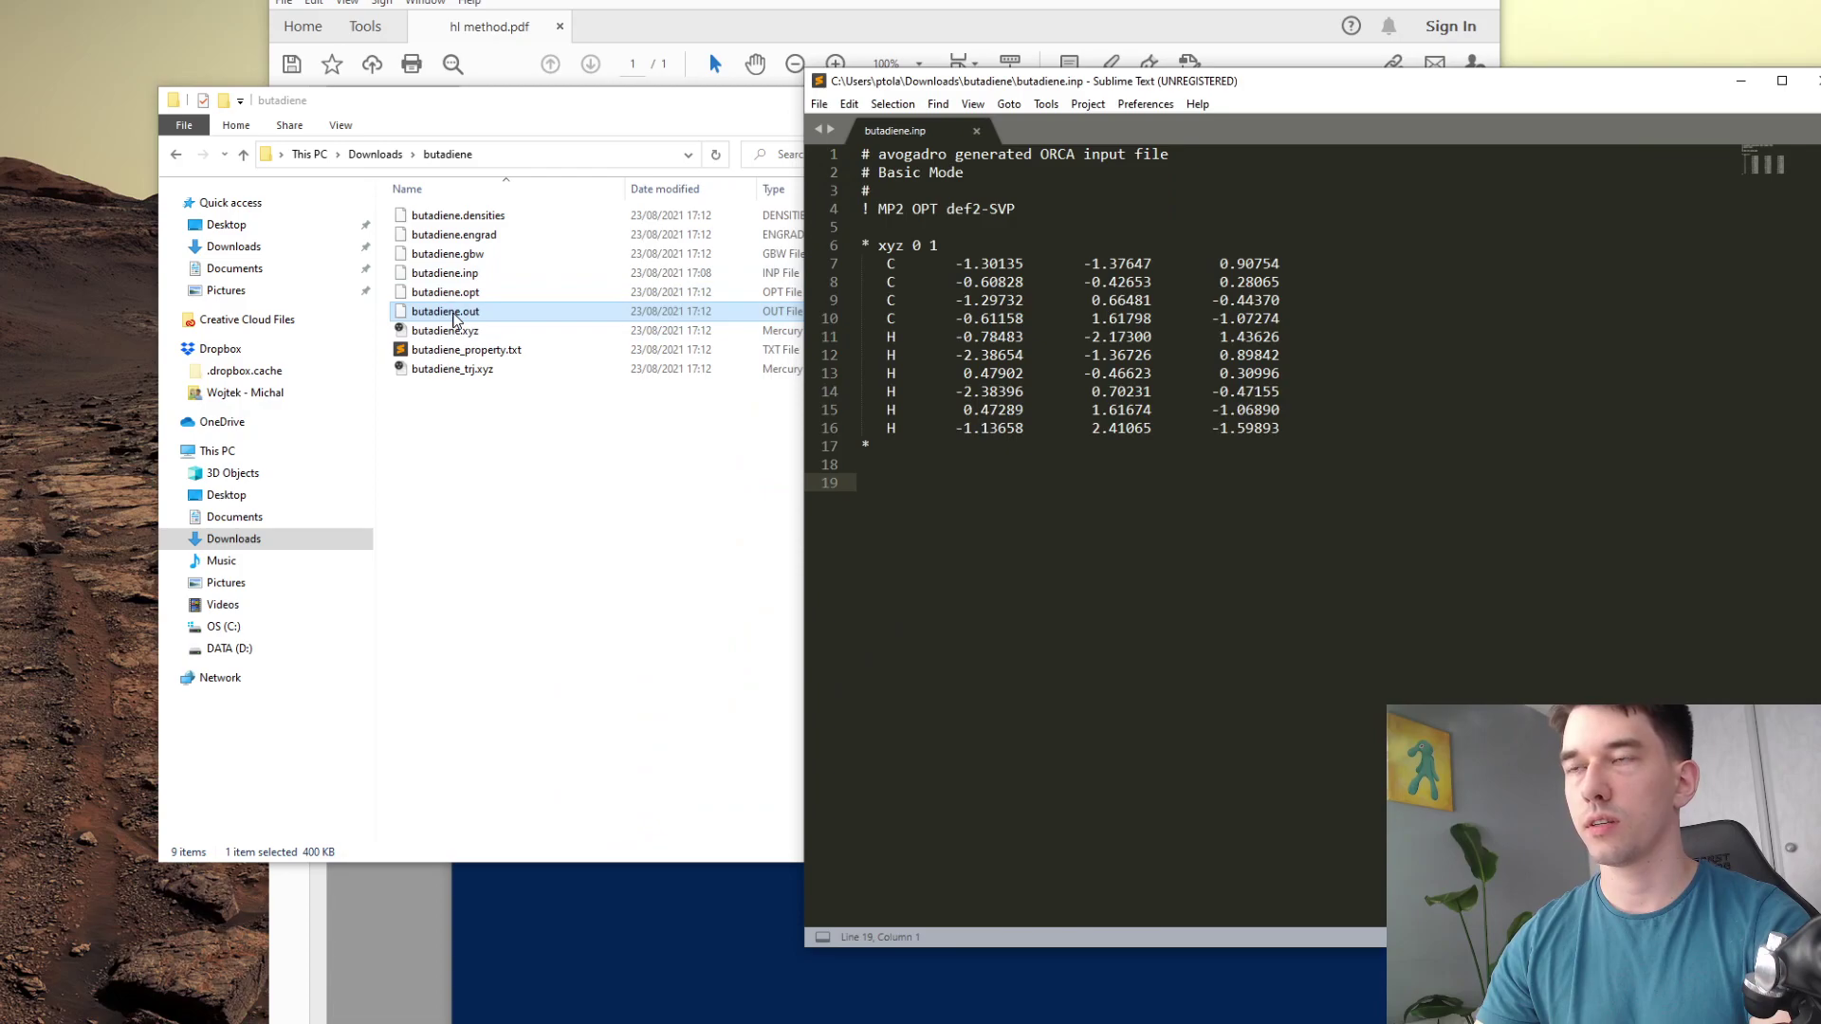
click(525, 472)
drag(527, 472, 412, 174)
click(573, 475)
click(1295, 390)
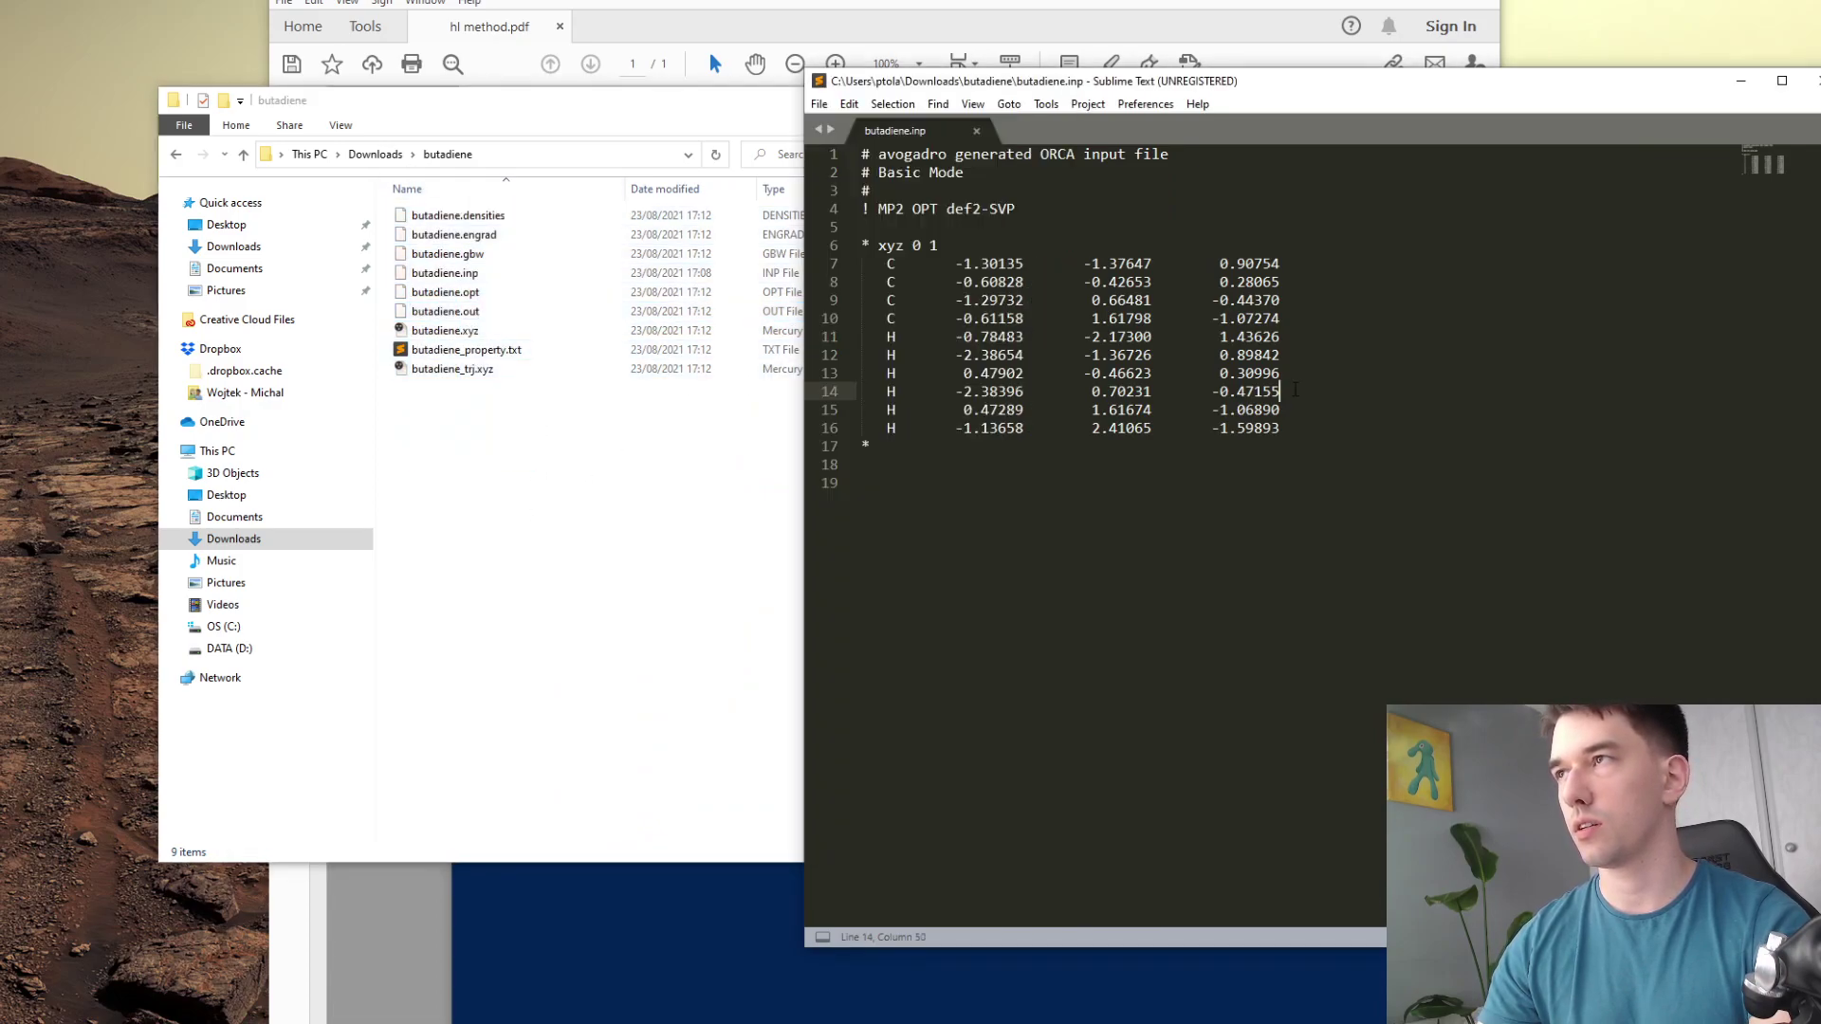
click(465, 463)
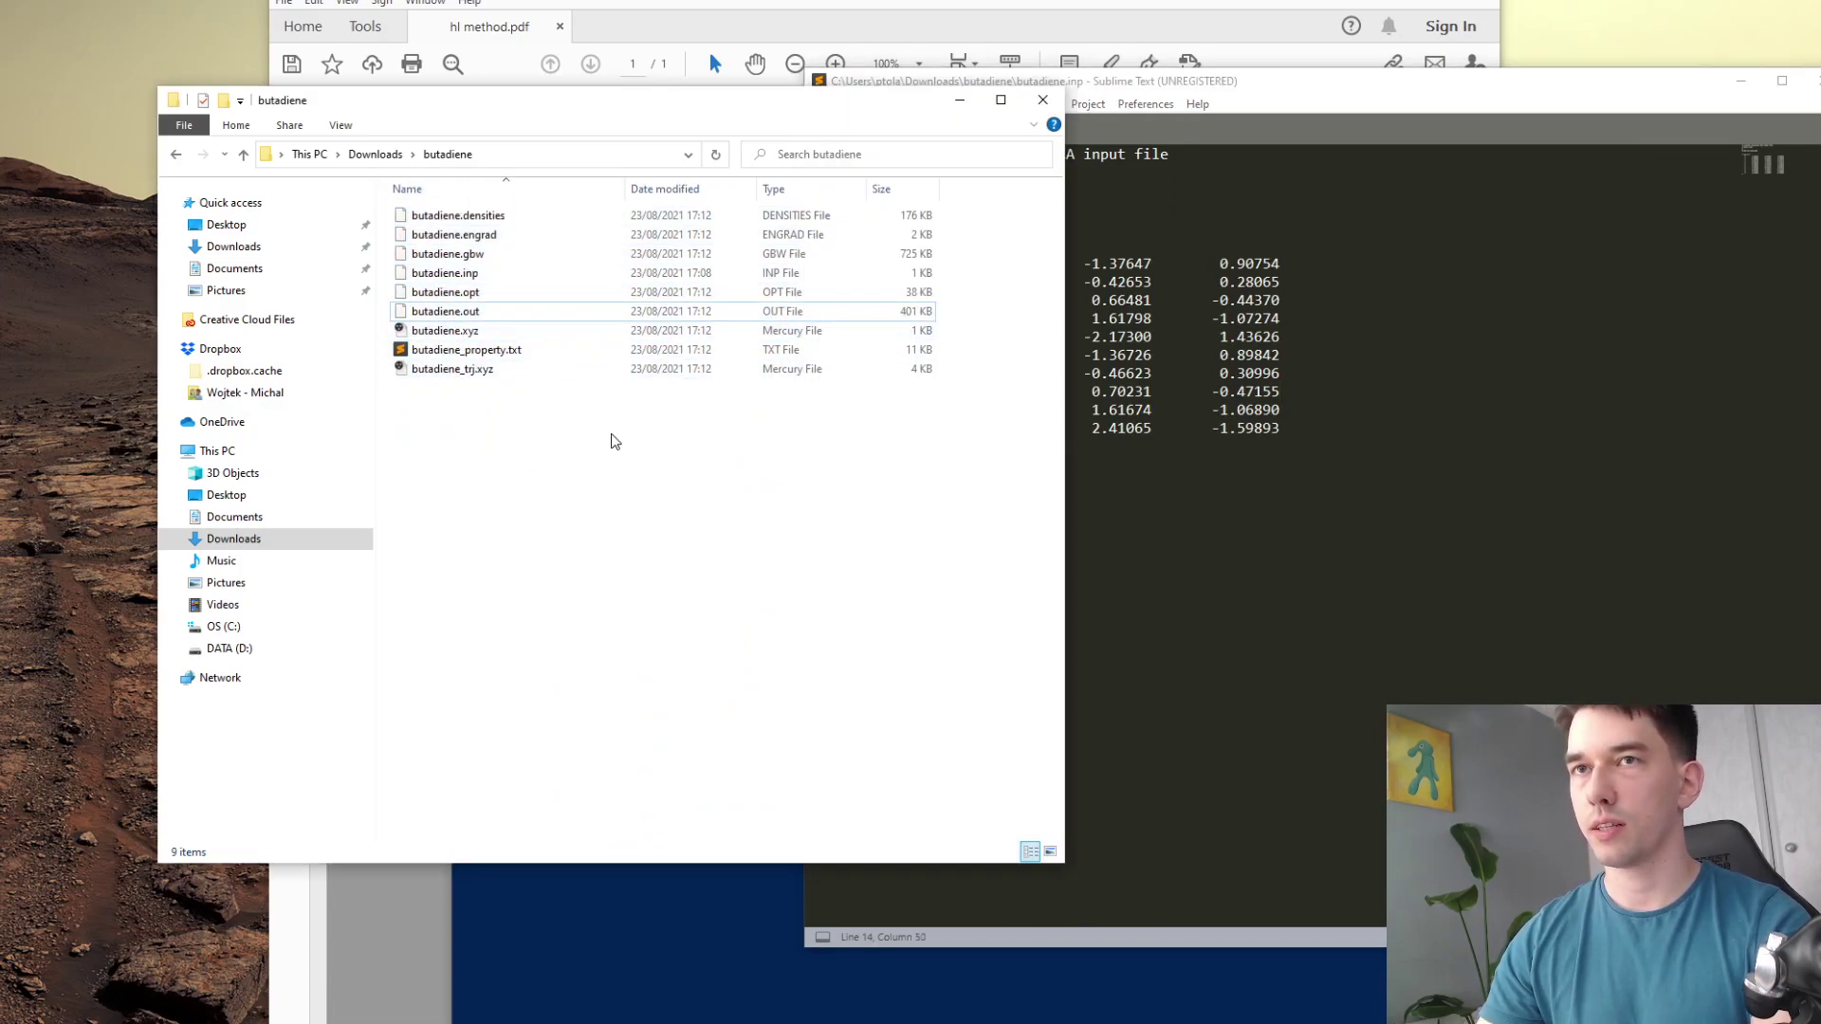
- Open butadiene.out in Sublime Text and search it for "converged" up to the SCF convergence message
click(1295, 410)
drag(445, 312, 1004, 44)
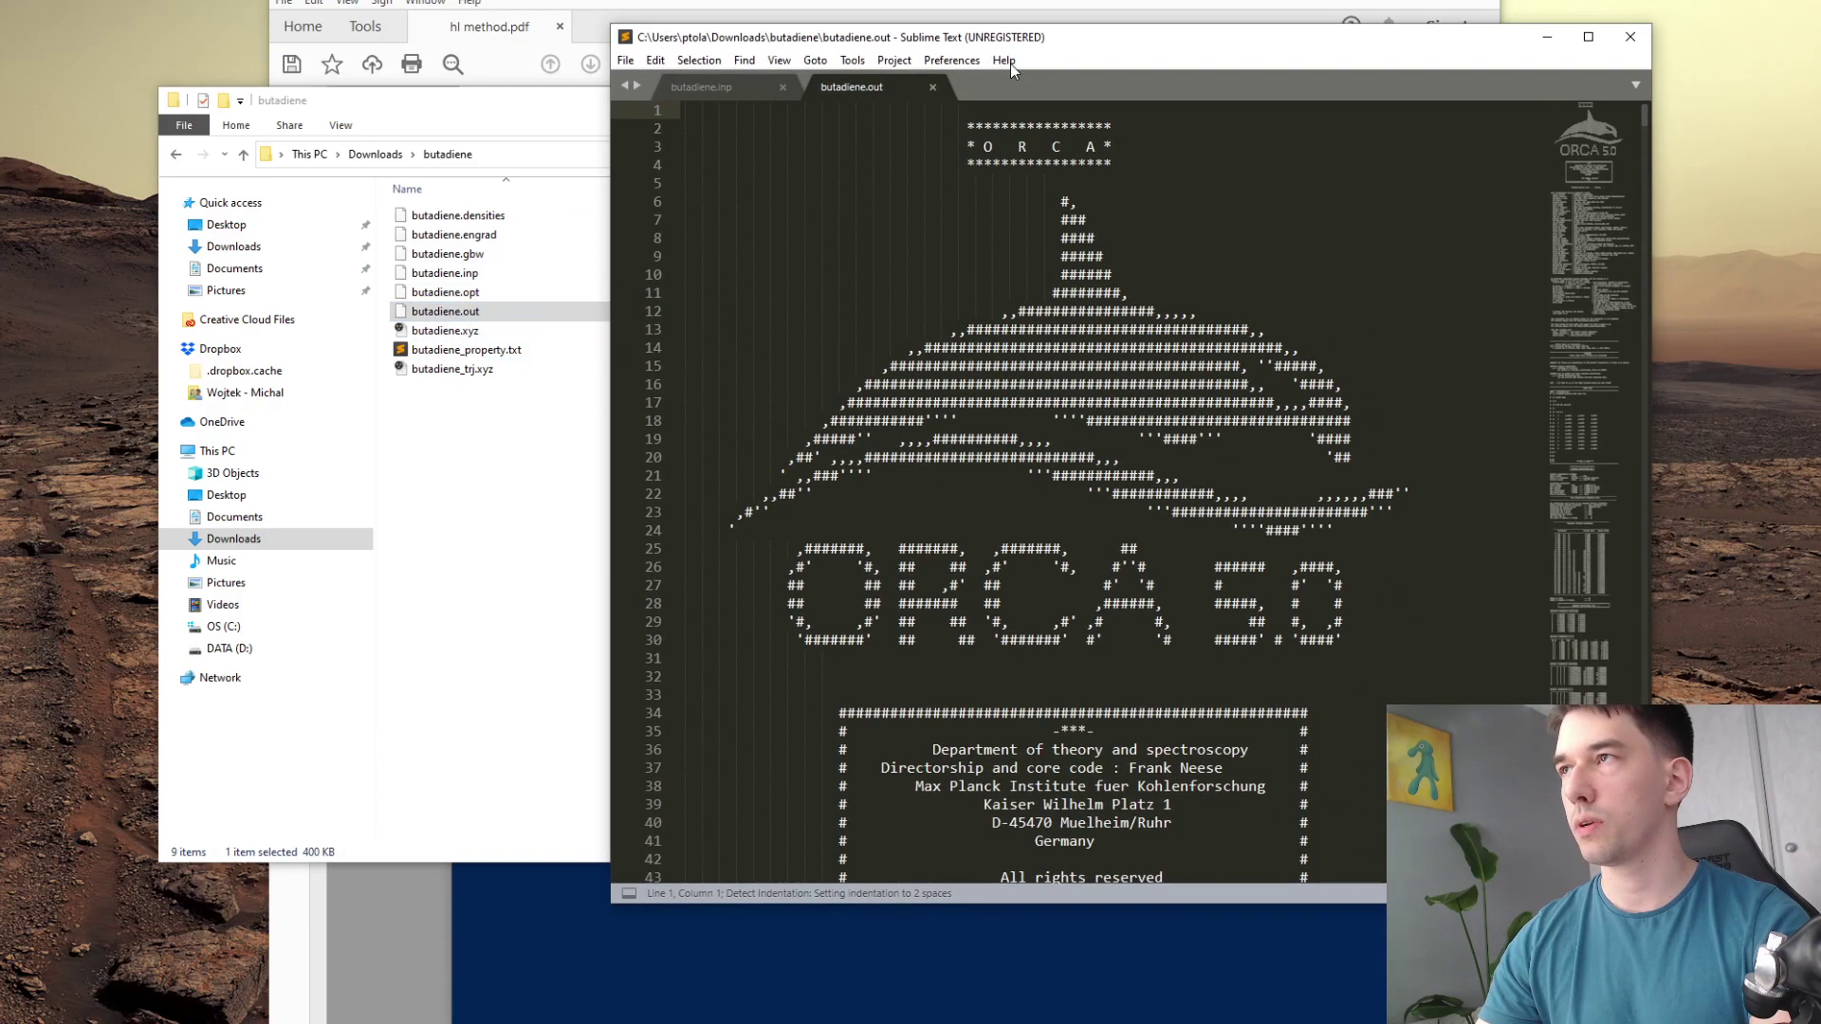
click(1079, 347)
key(ctrl+f)
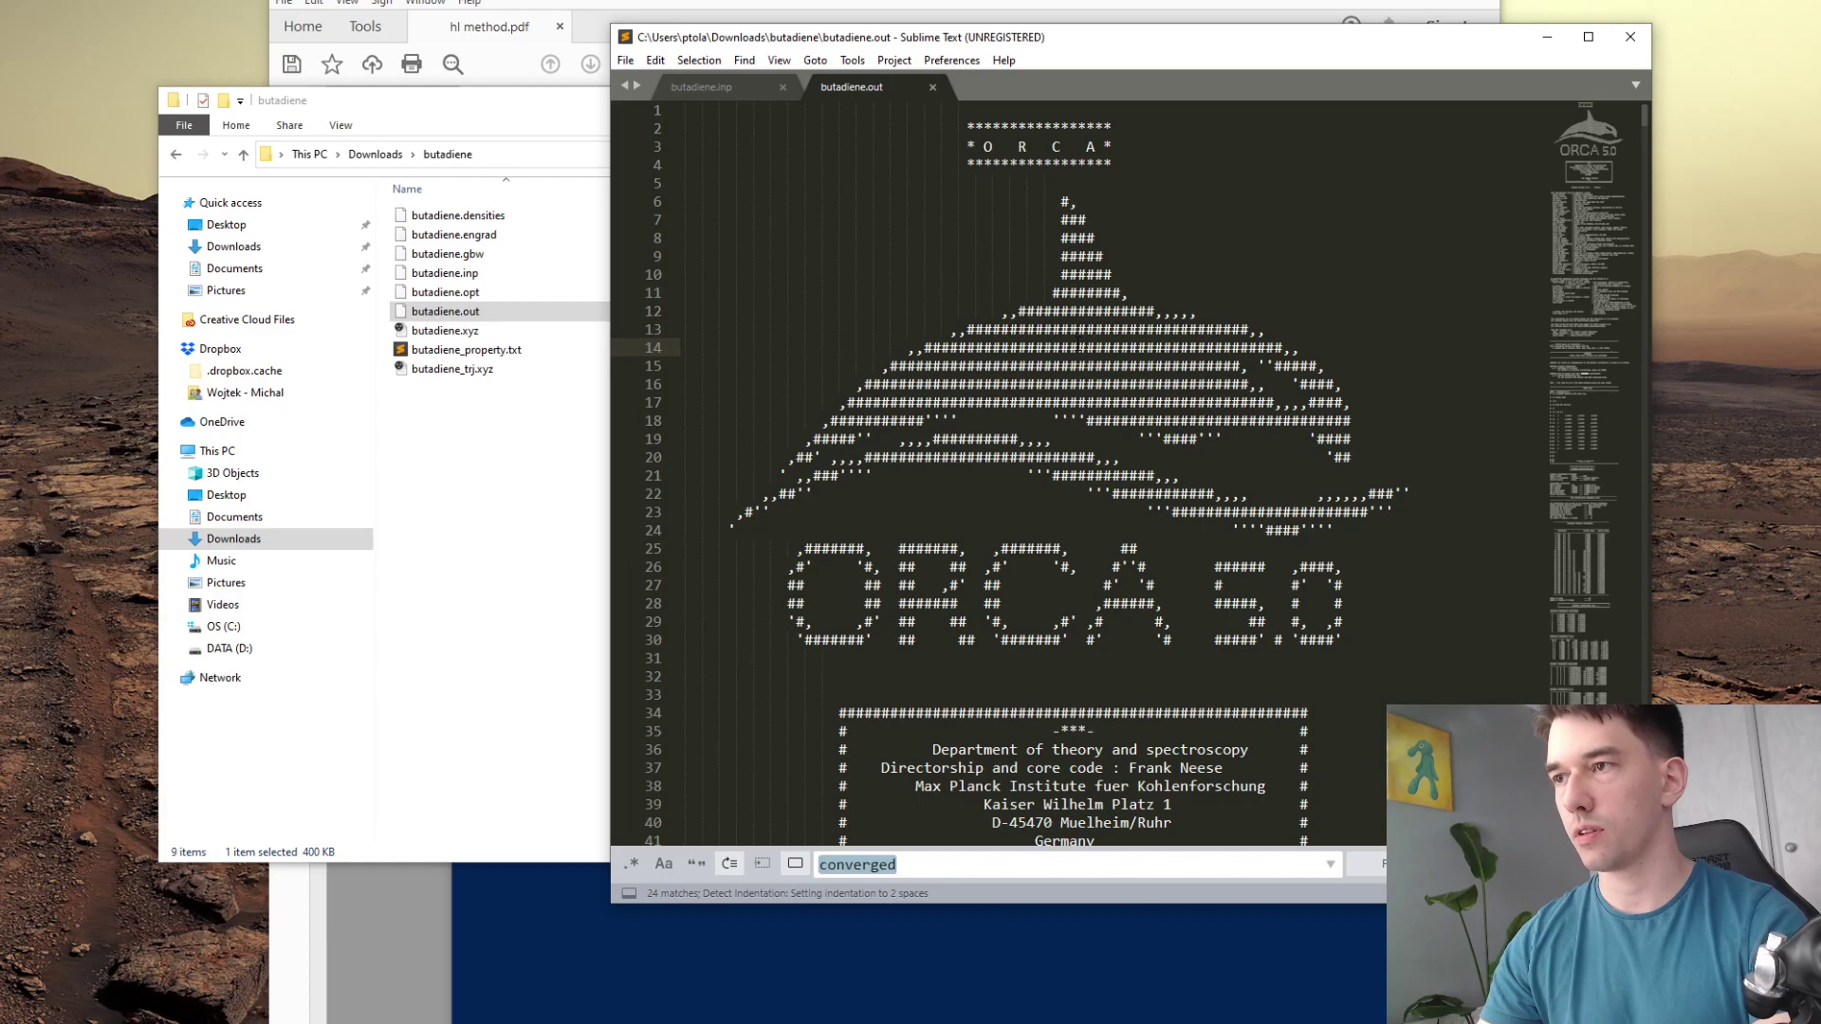
key(Return)
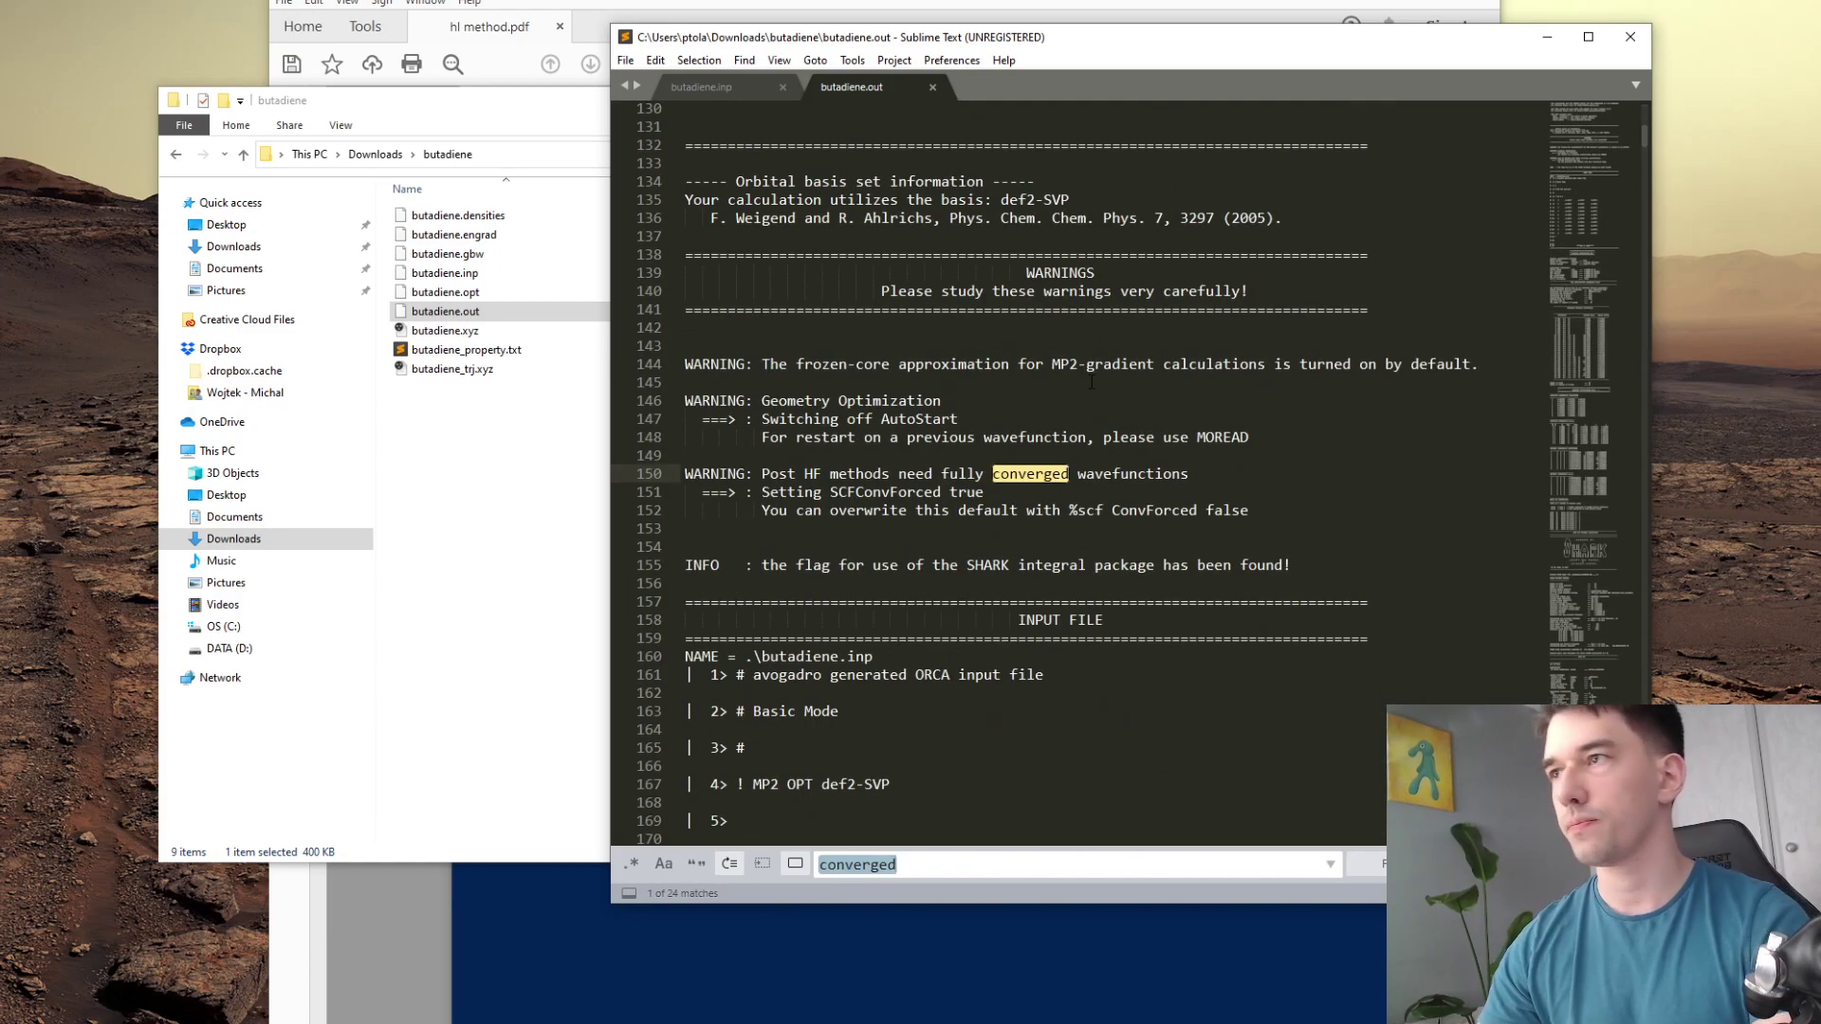
key(Return)
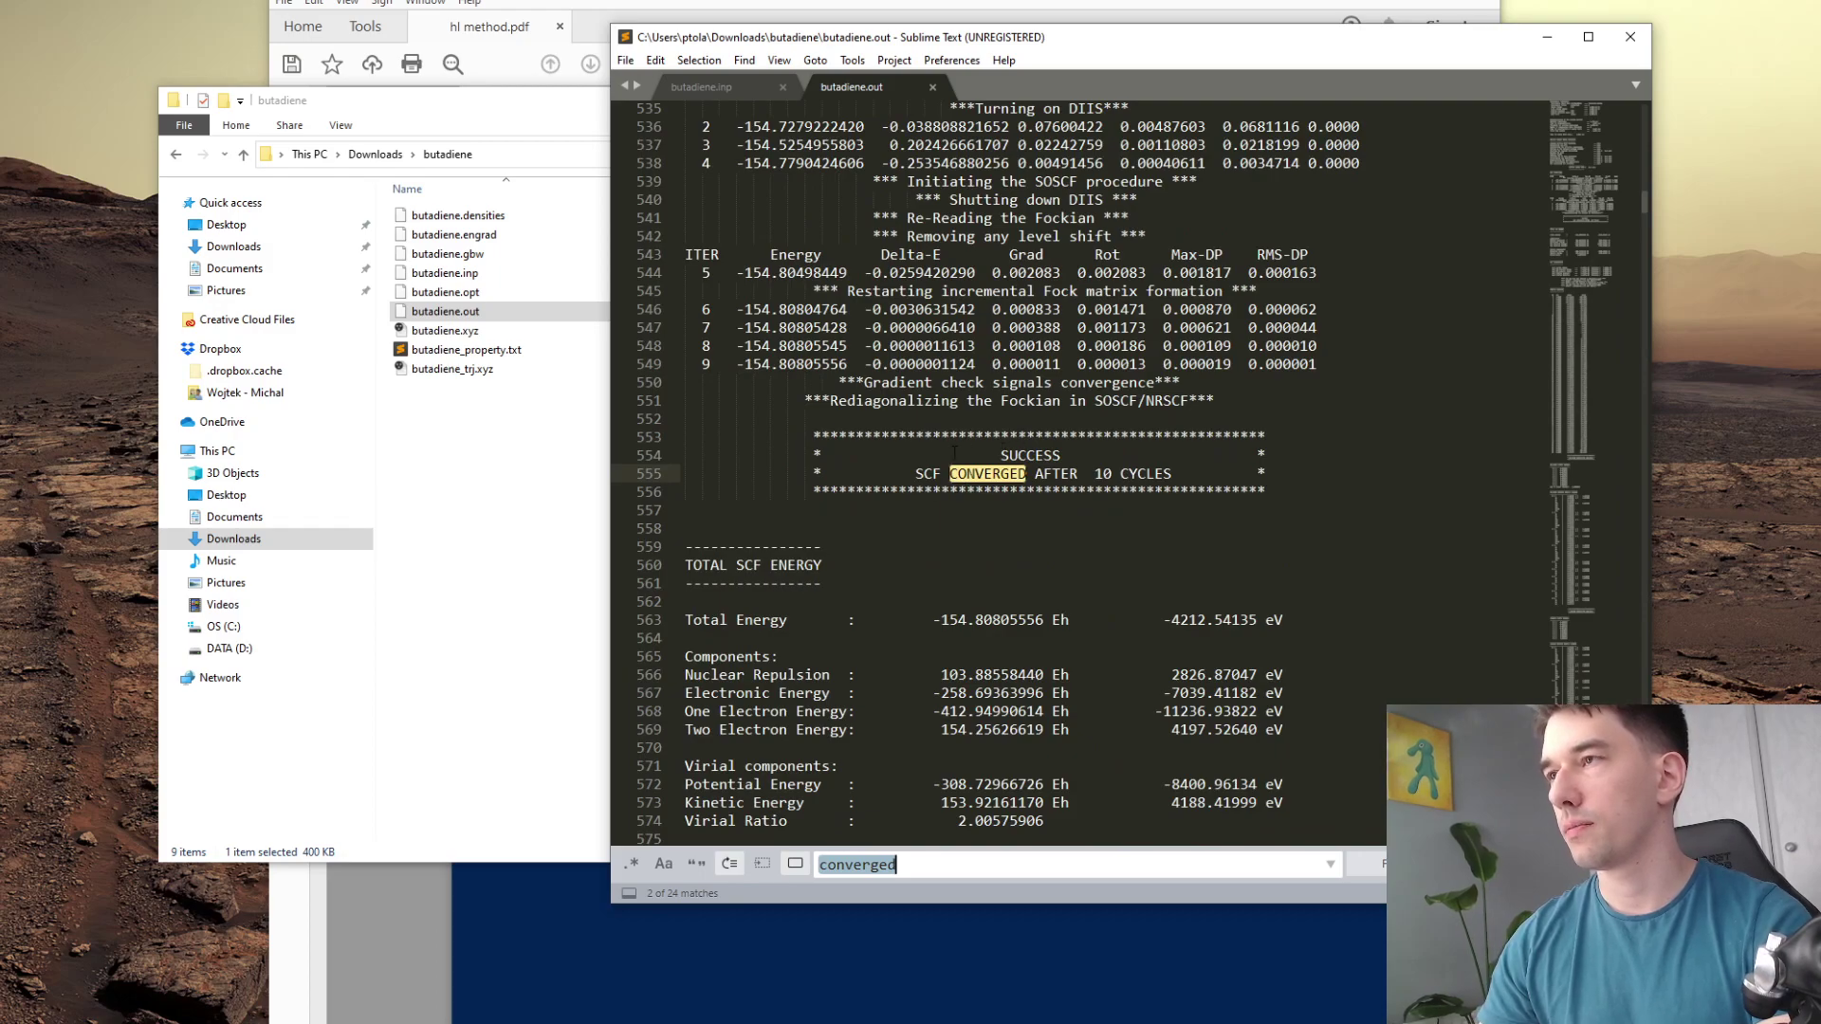
drag(909, 455, 1215, 473)
click(1209, 512)
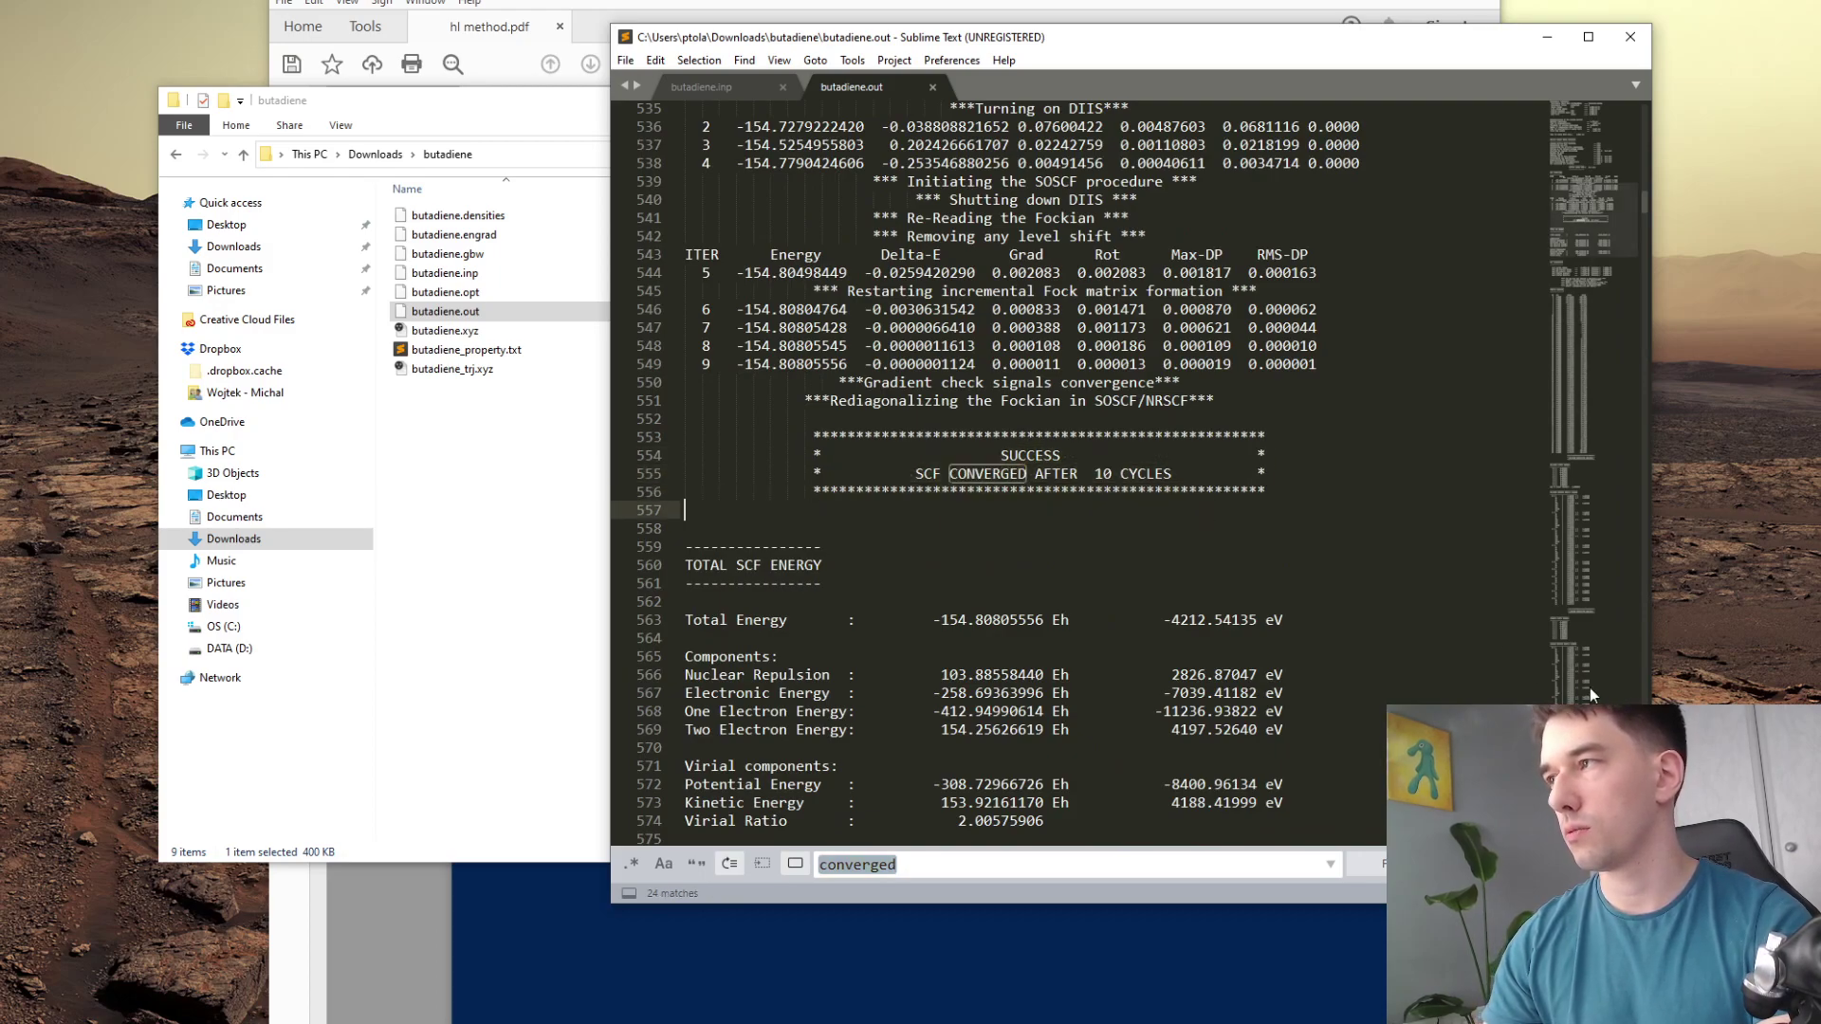
- Go from the SCF results to the end of butadiene.out and check the termination message and total run time
scroll(1515, 296, down, 12)
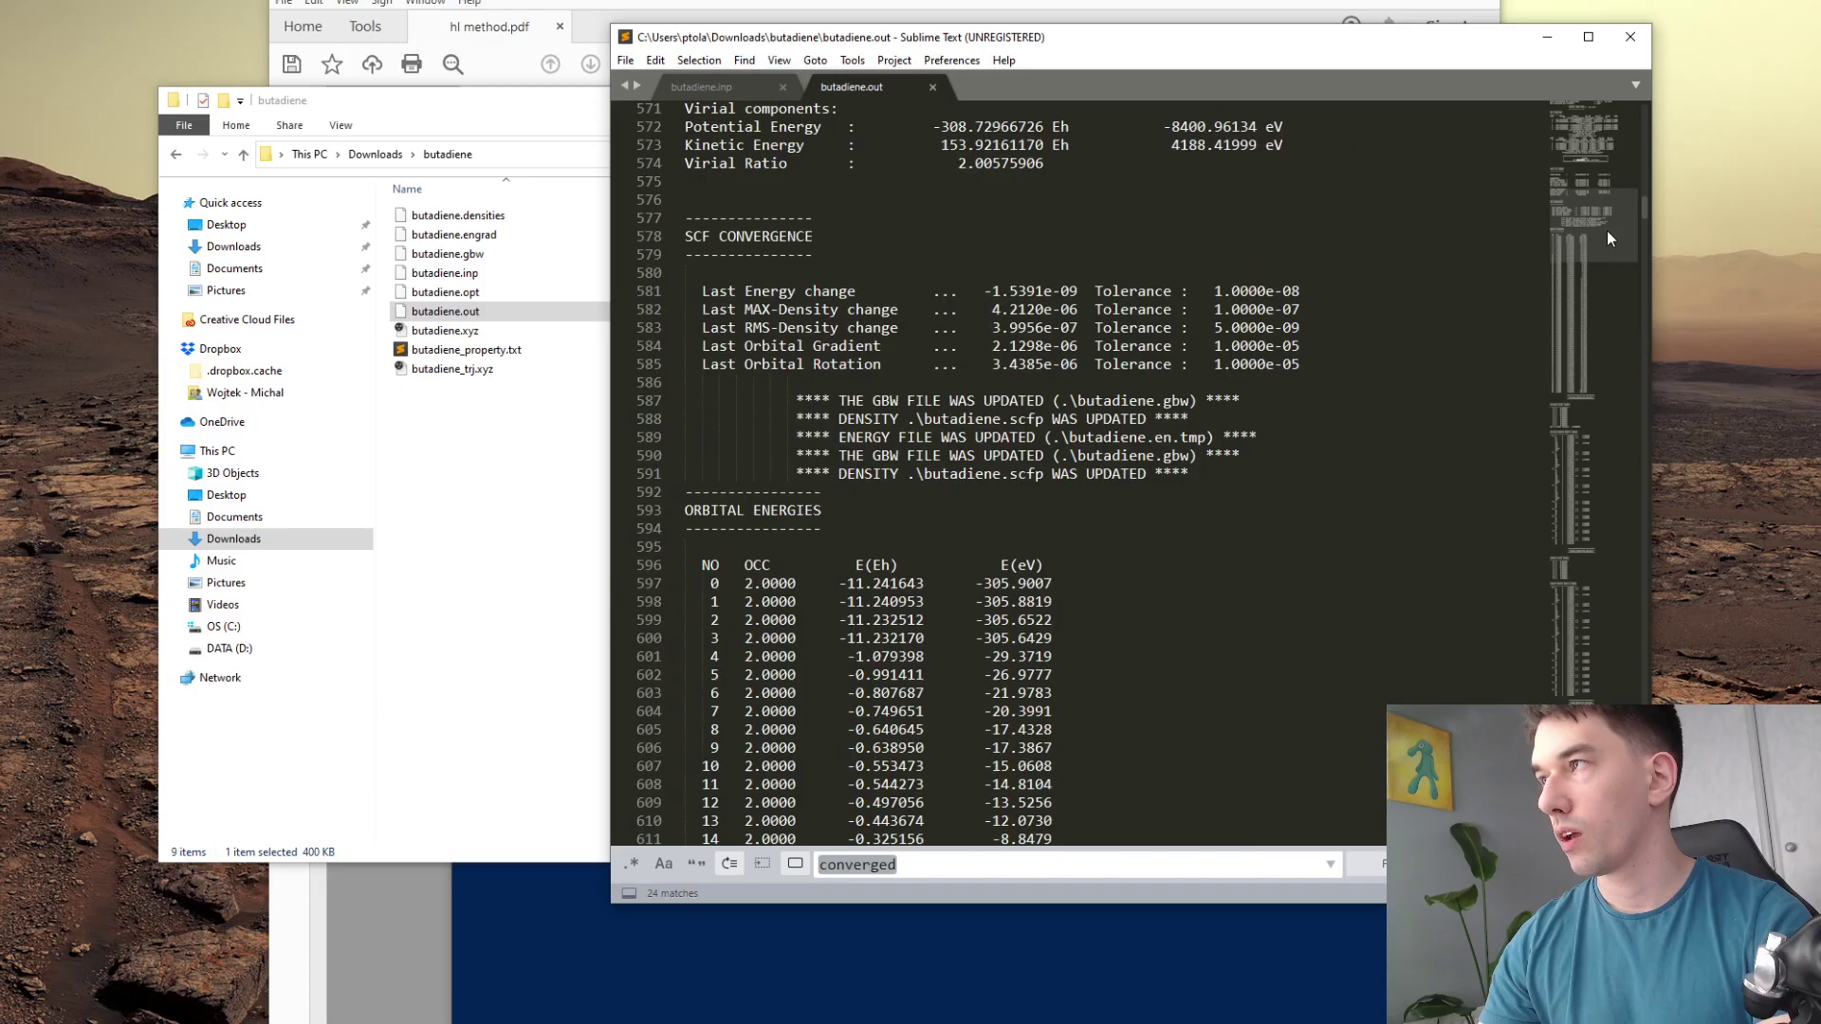
drag(1575, 223, 1580, 674)
scroll(1081, 322, up, 7)
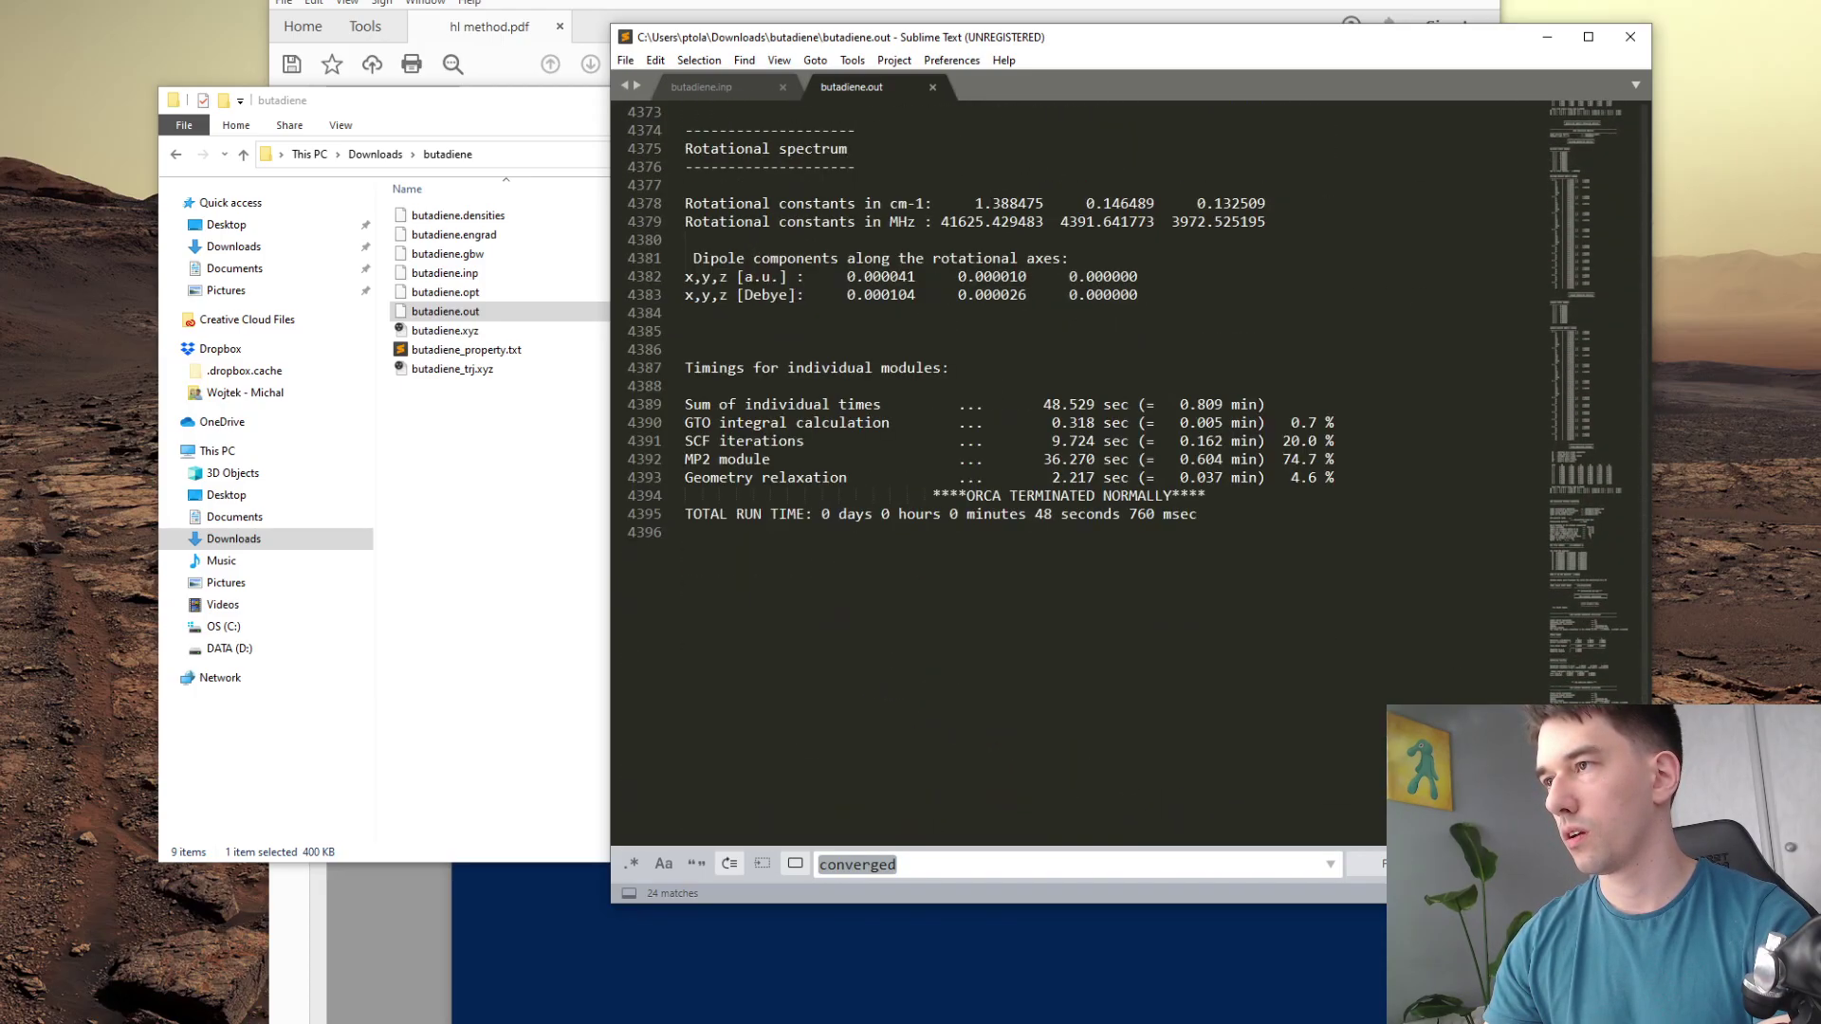
click(1051, 514)
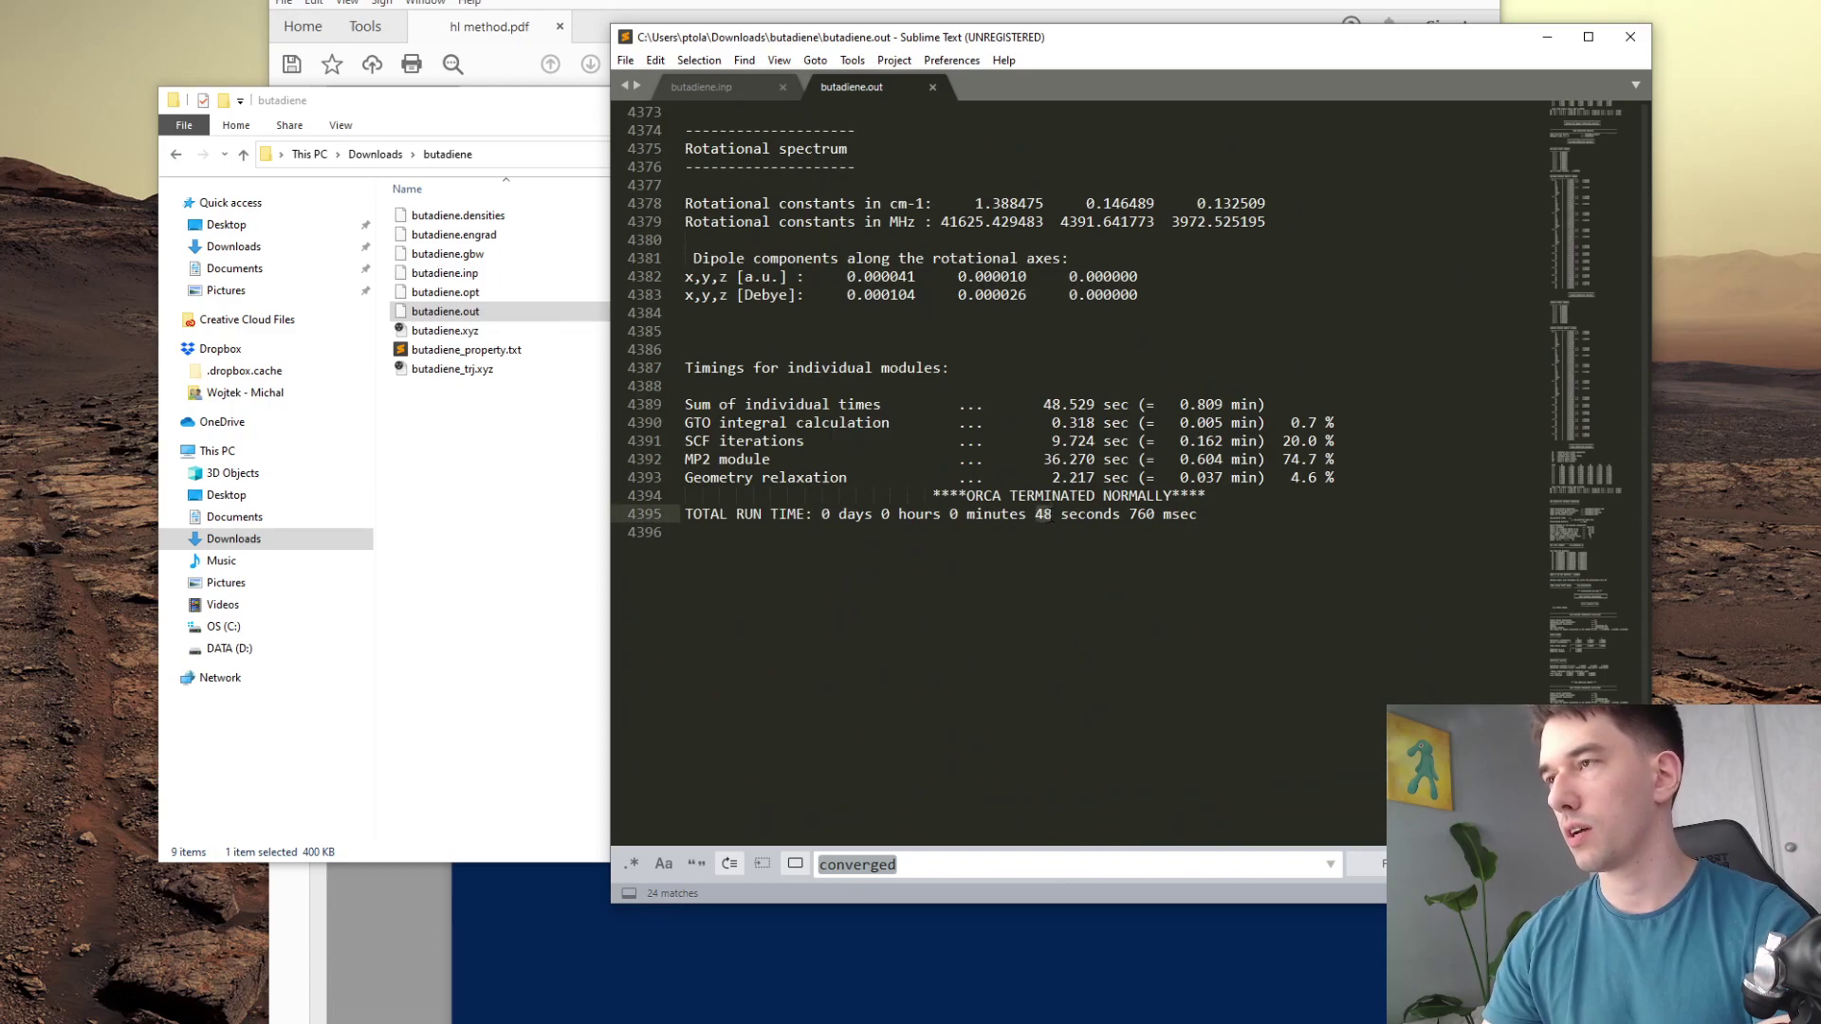
click(1062, 548)
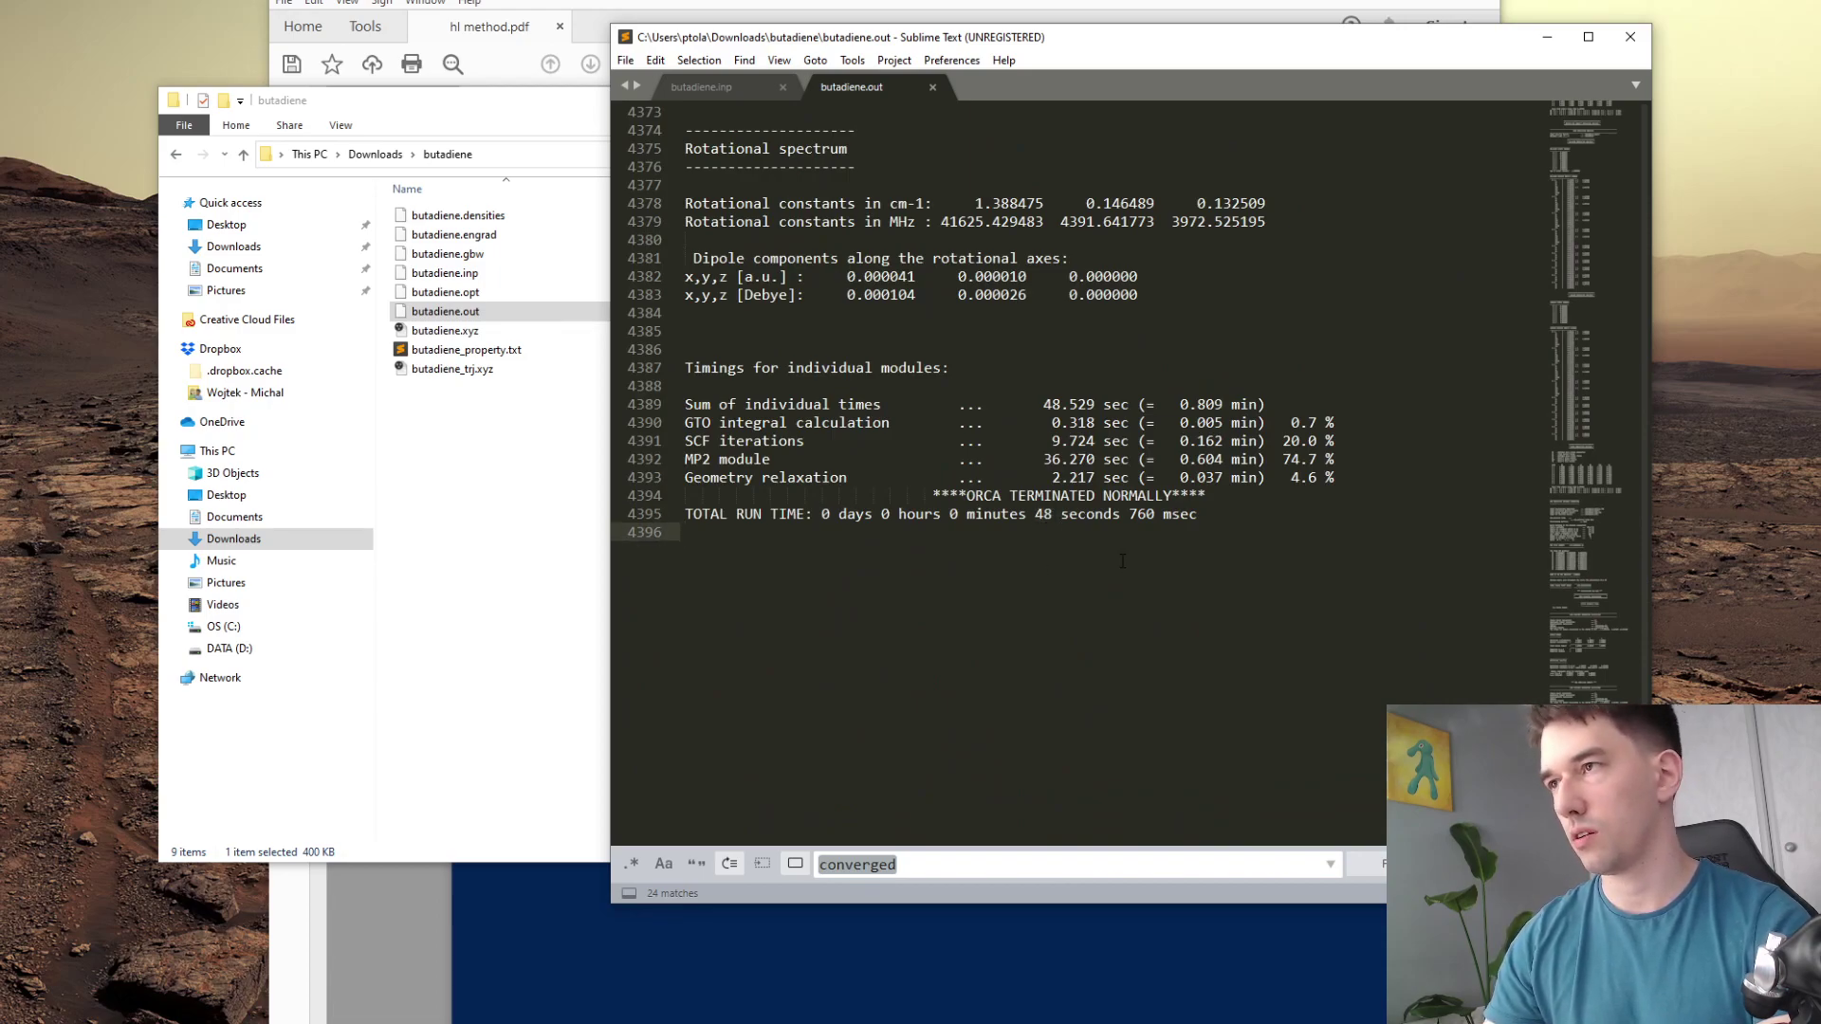
- Review the dipole, MP2 energy and population analysis sections of butadiene.out, close the file and minimise Sublime Text
scroll(1340, 608, up, 20)
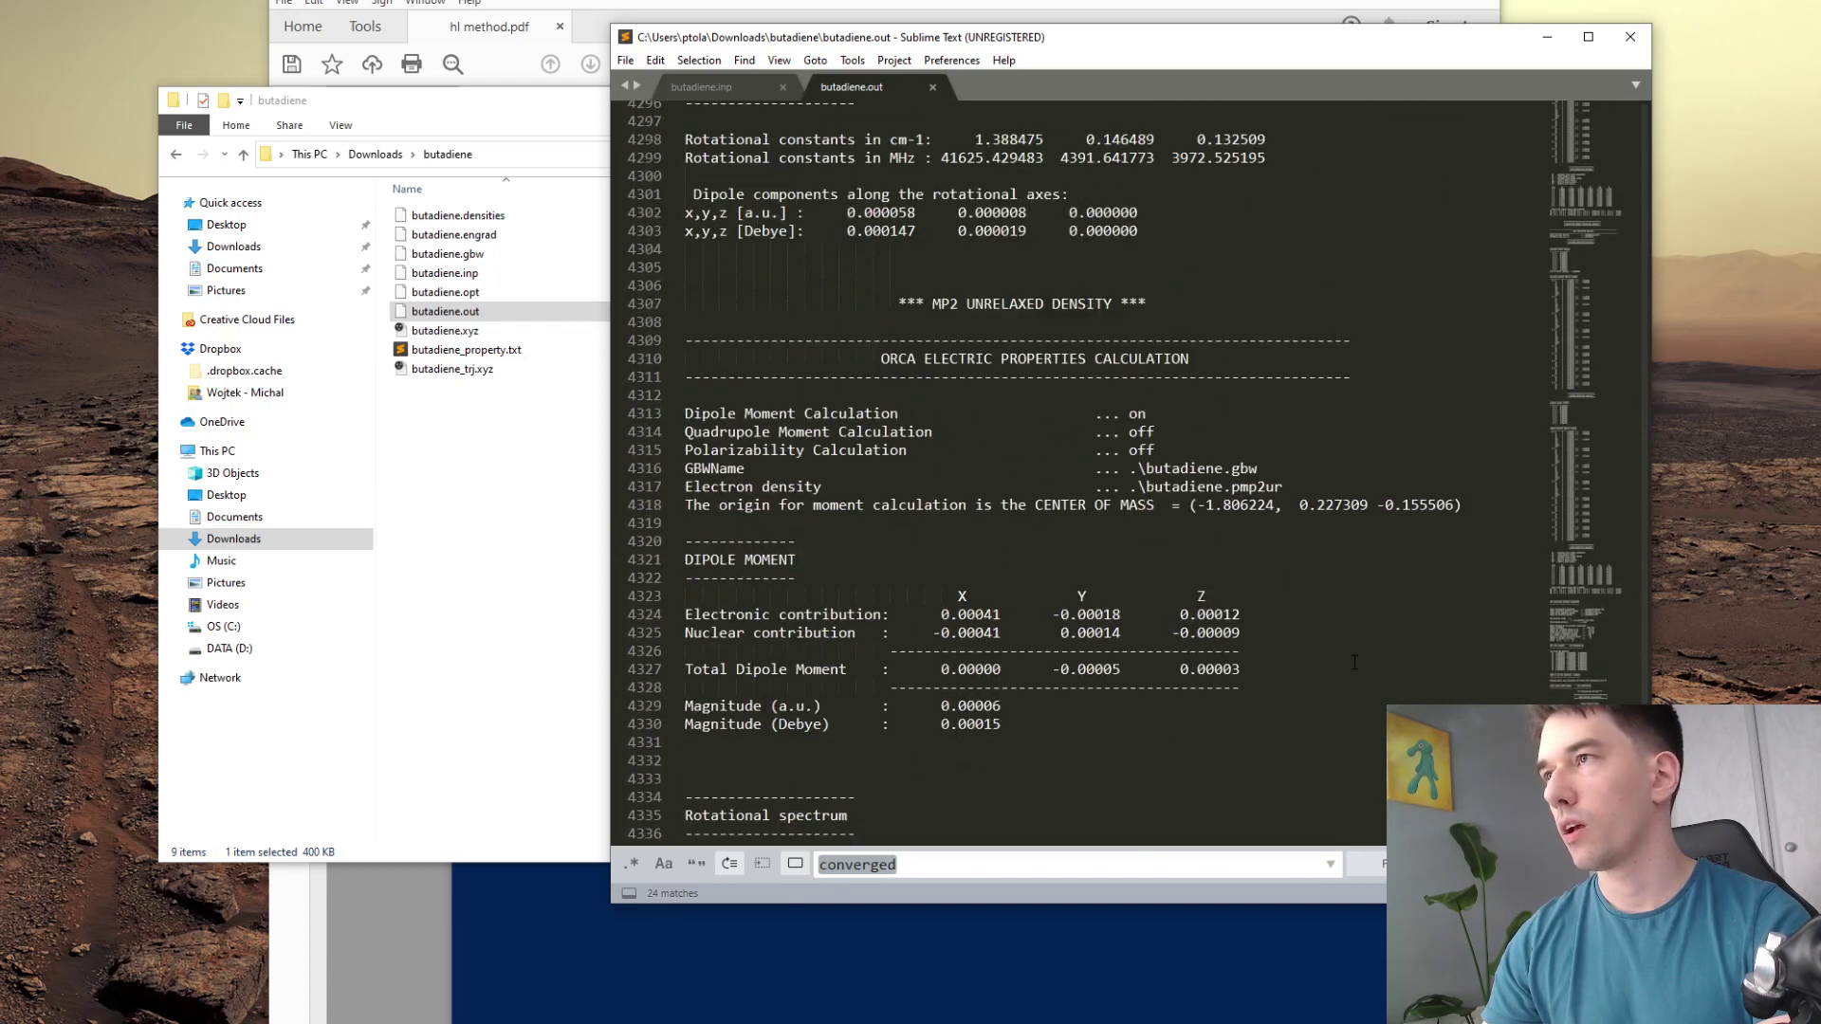
scroll(1355, 661, up, 20)
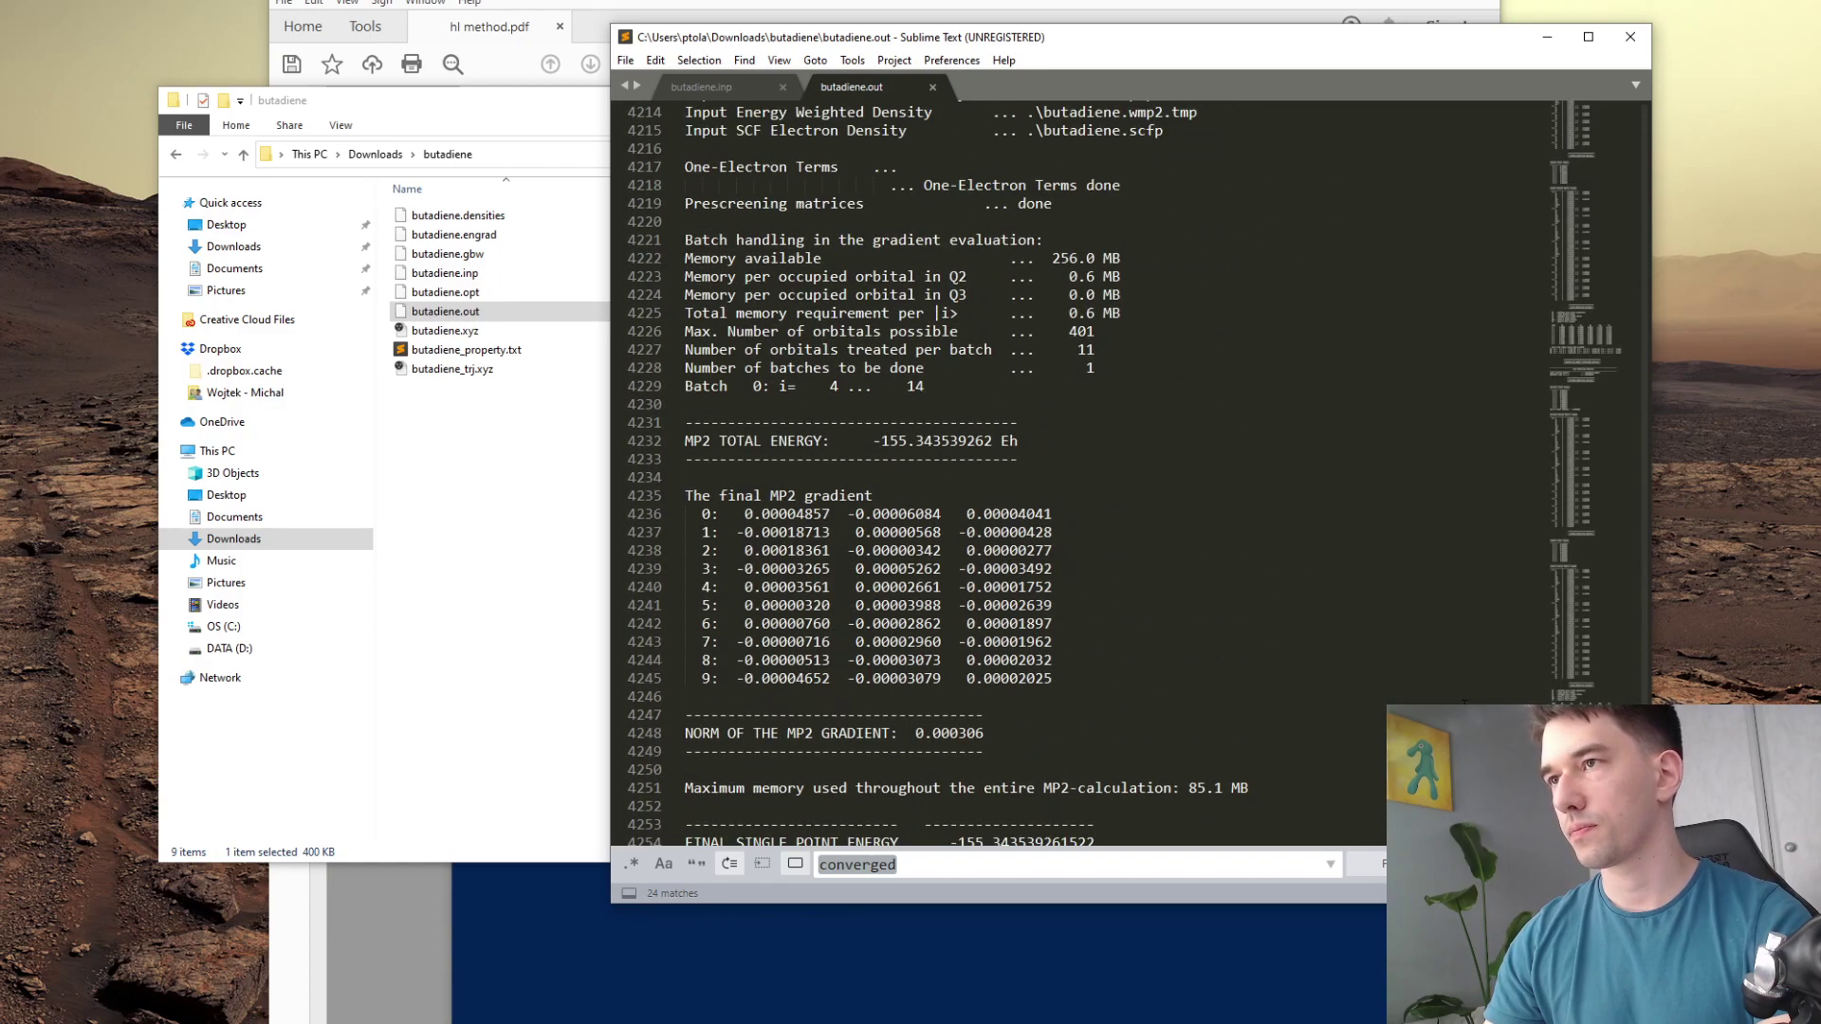
scroll(1465, 704, up, 4)
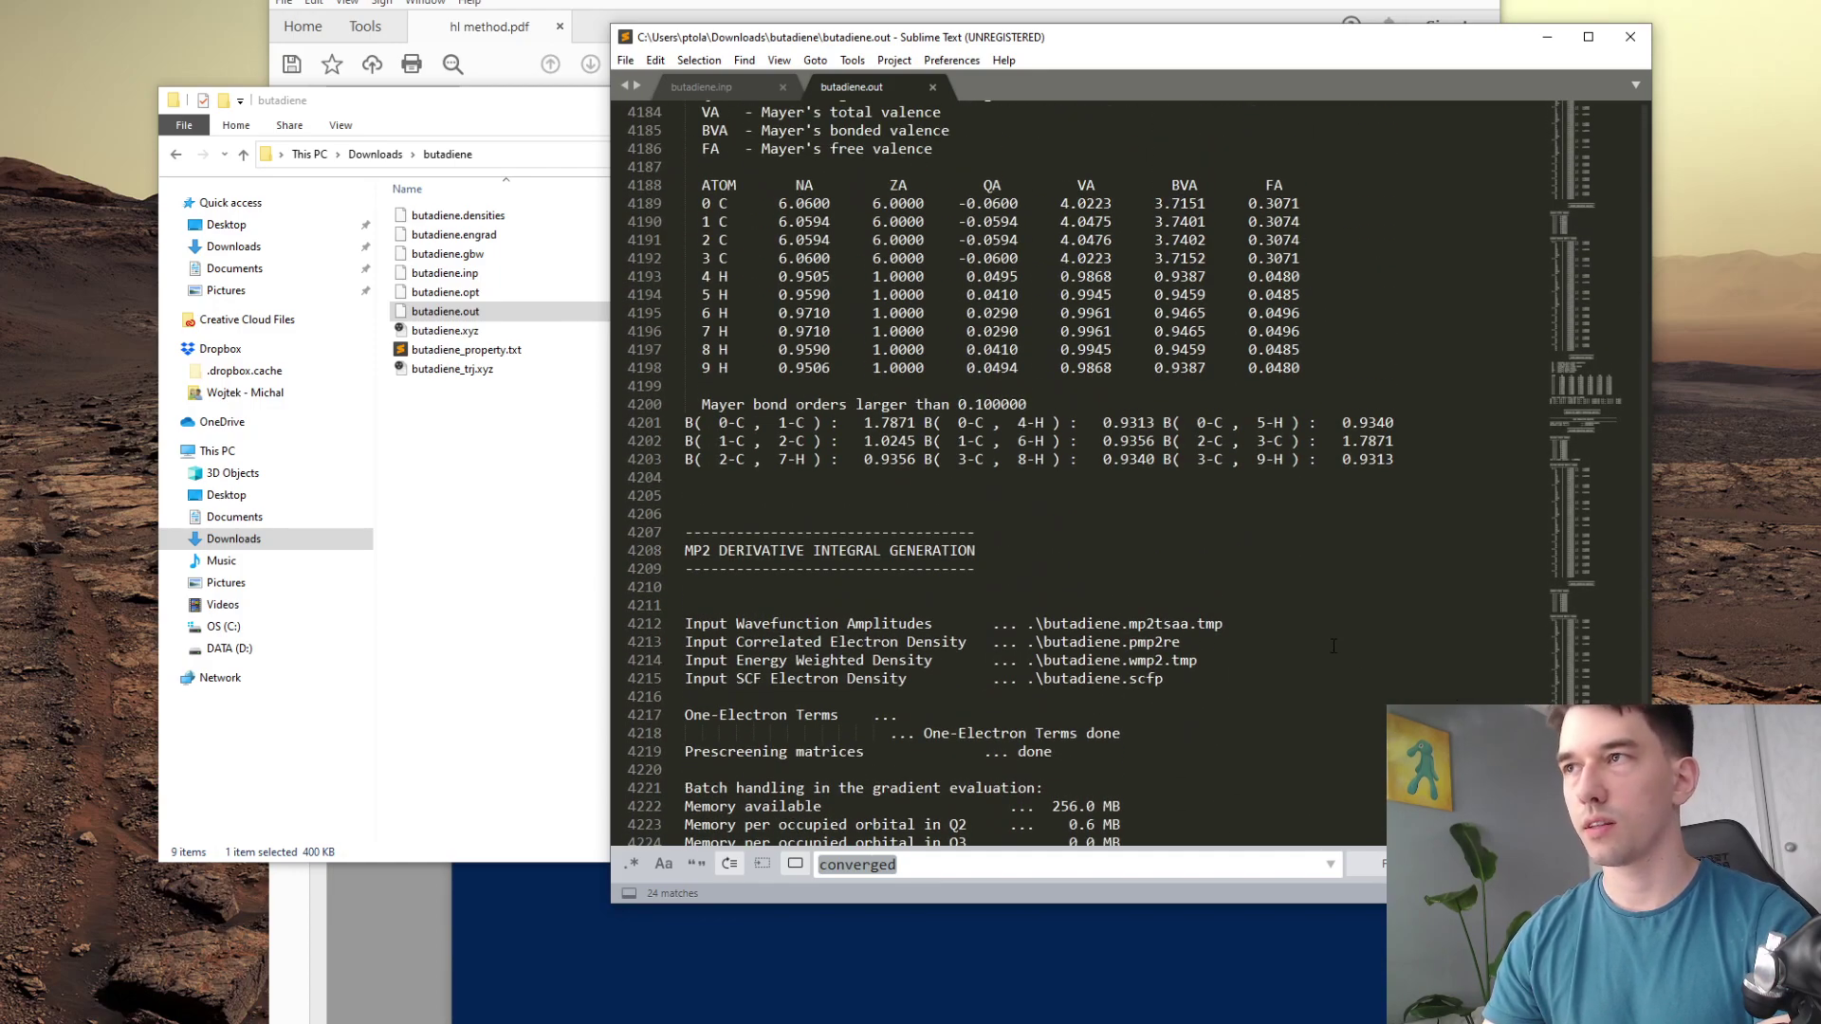
scroll(1333, 646, up, 6)
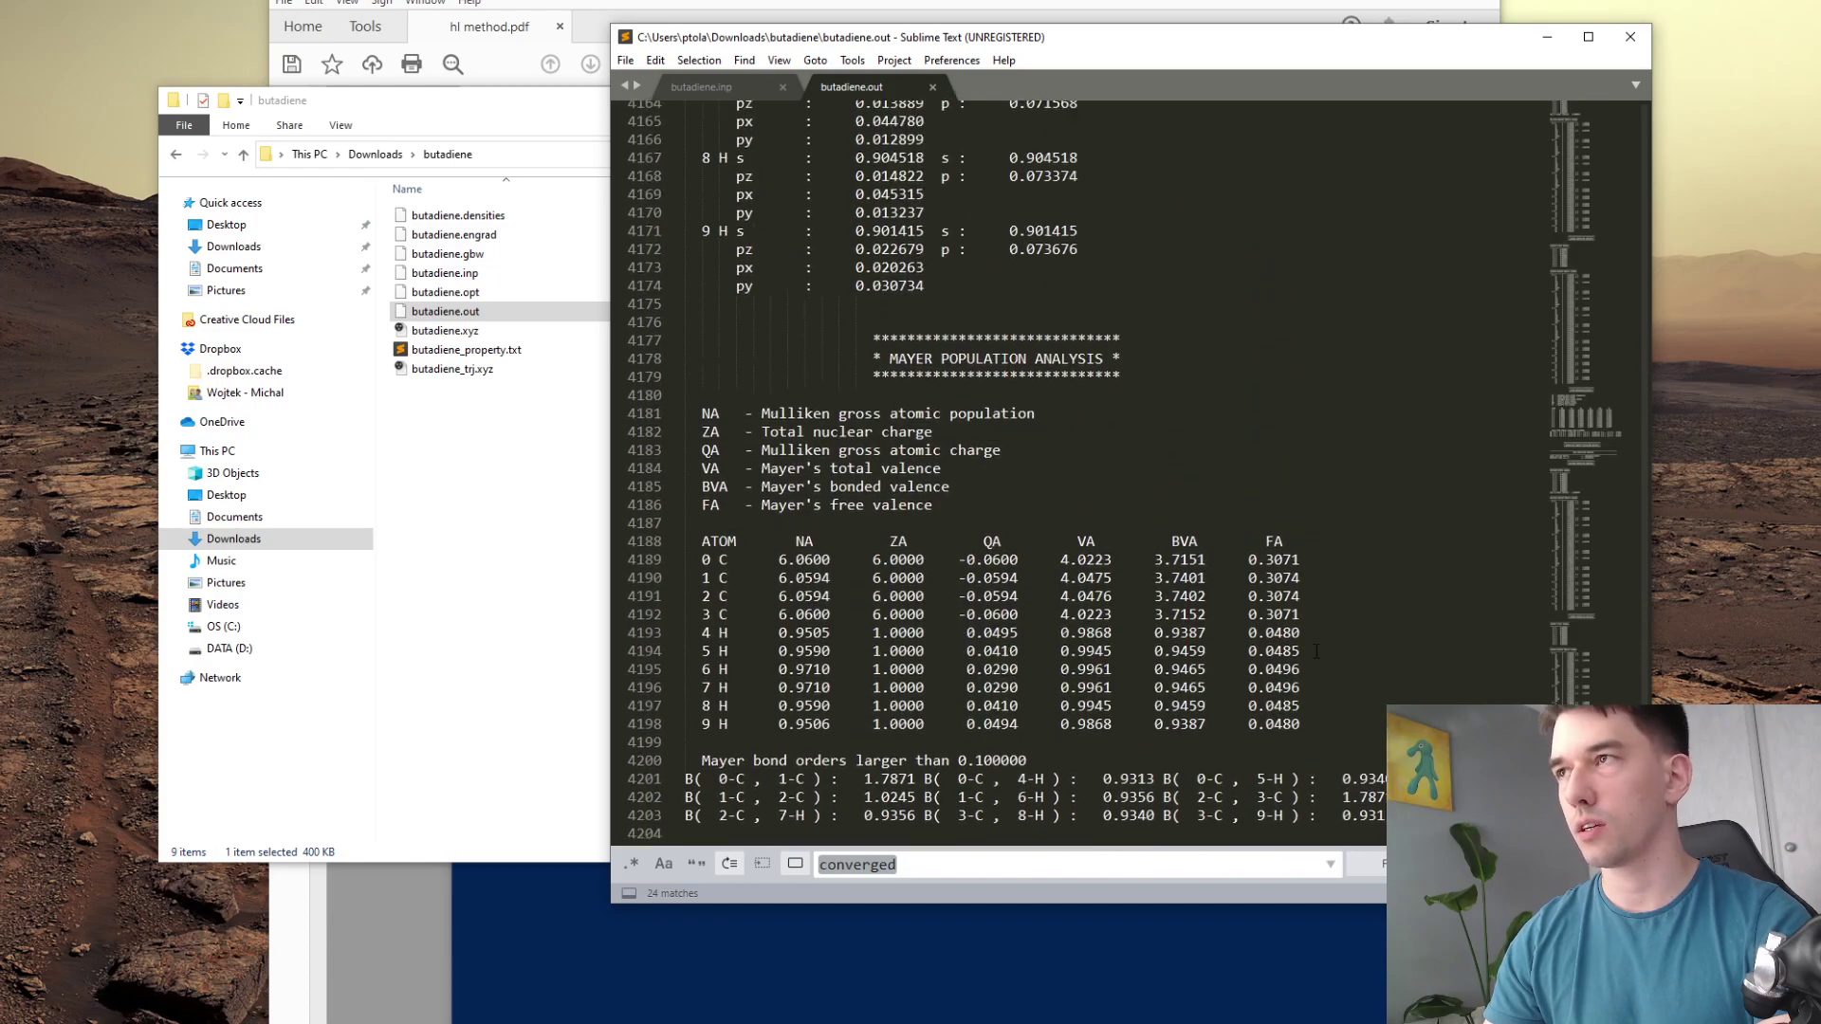
scroll(1316, 651, up, 20)
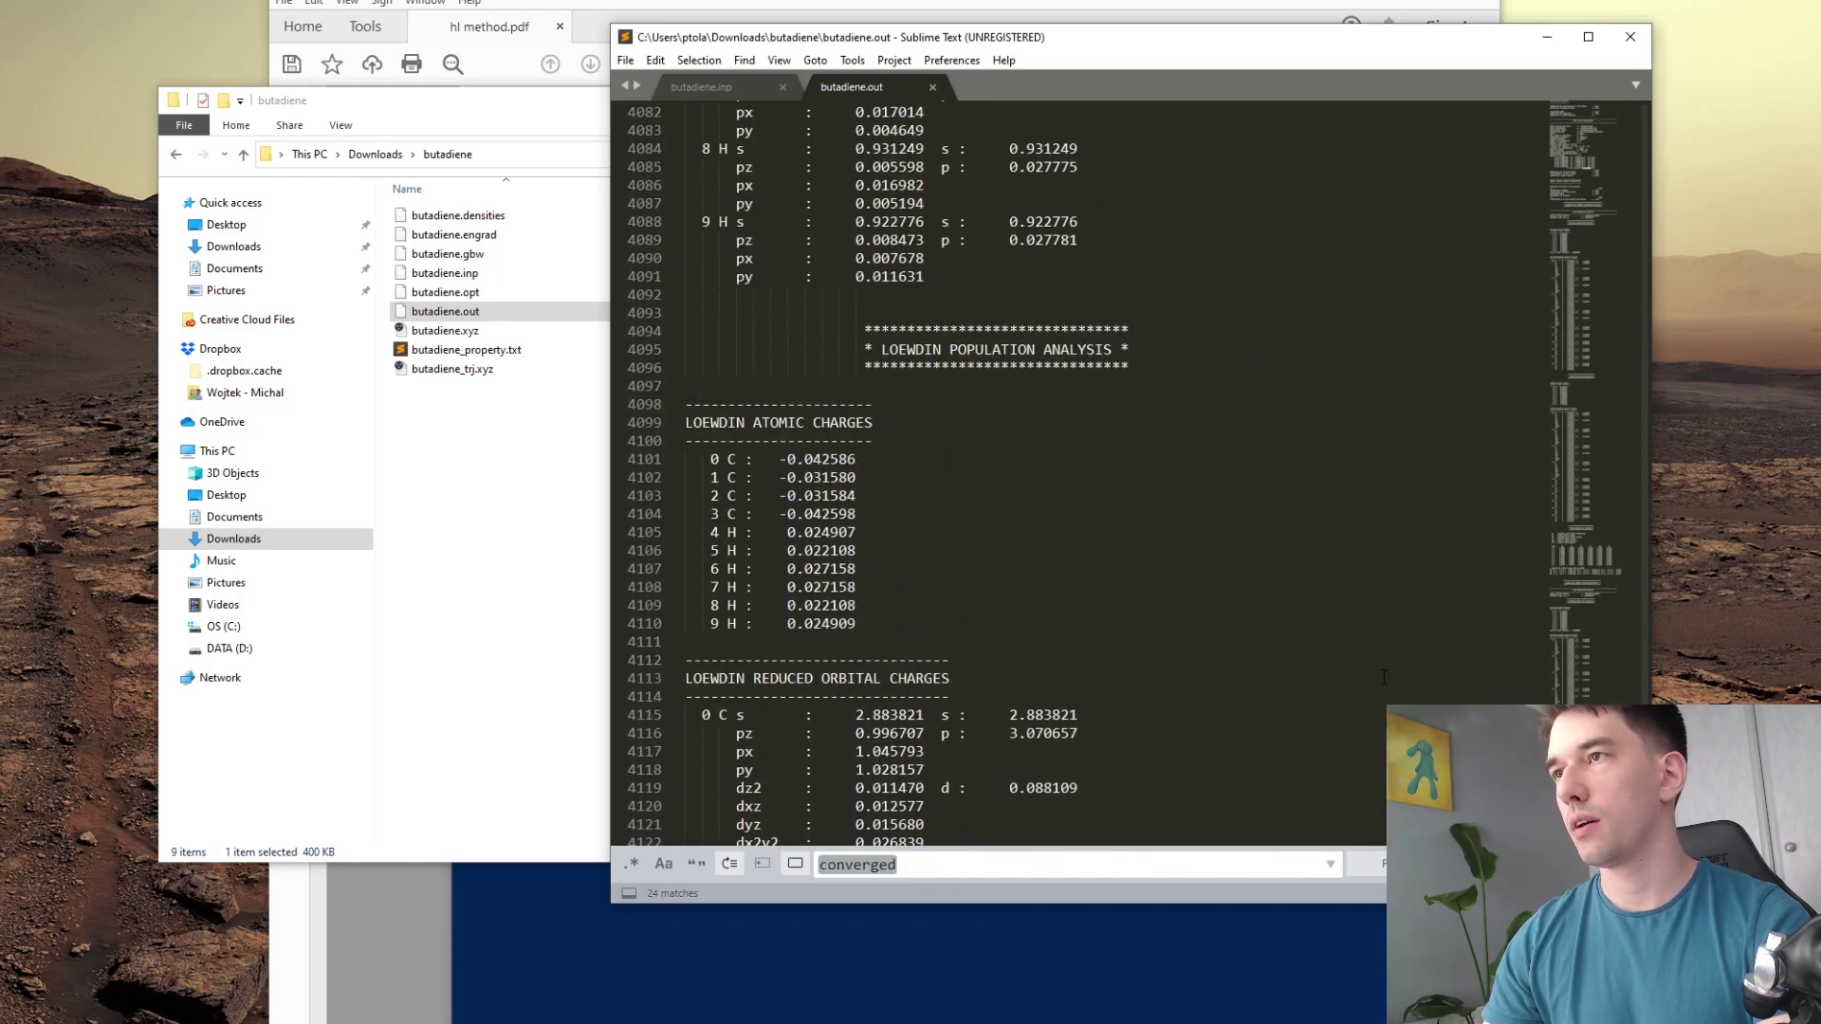
scroll(1380, 679, up, 20)
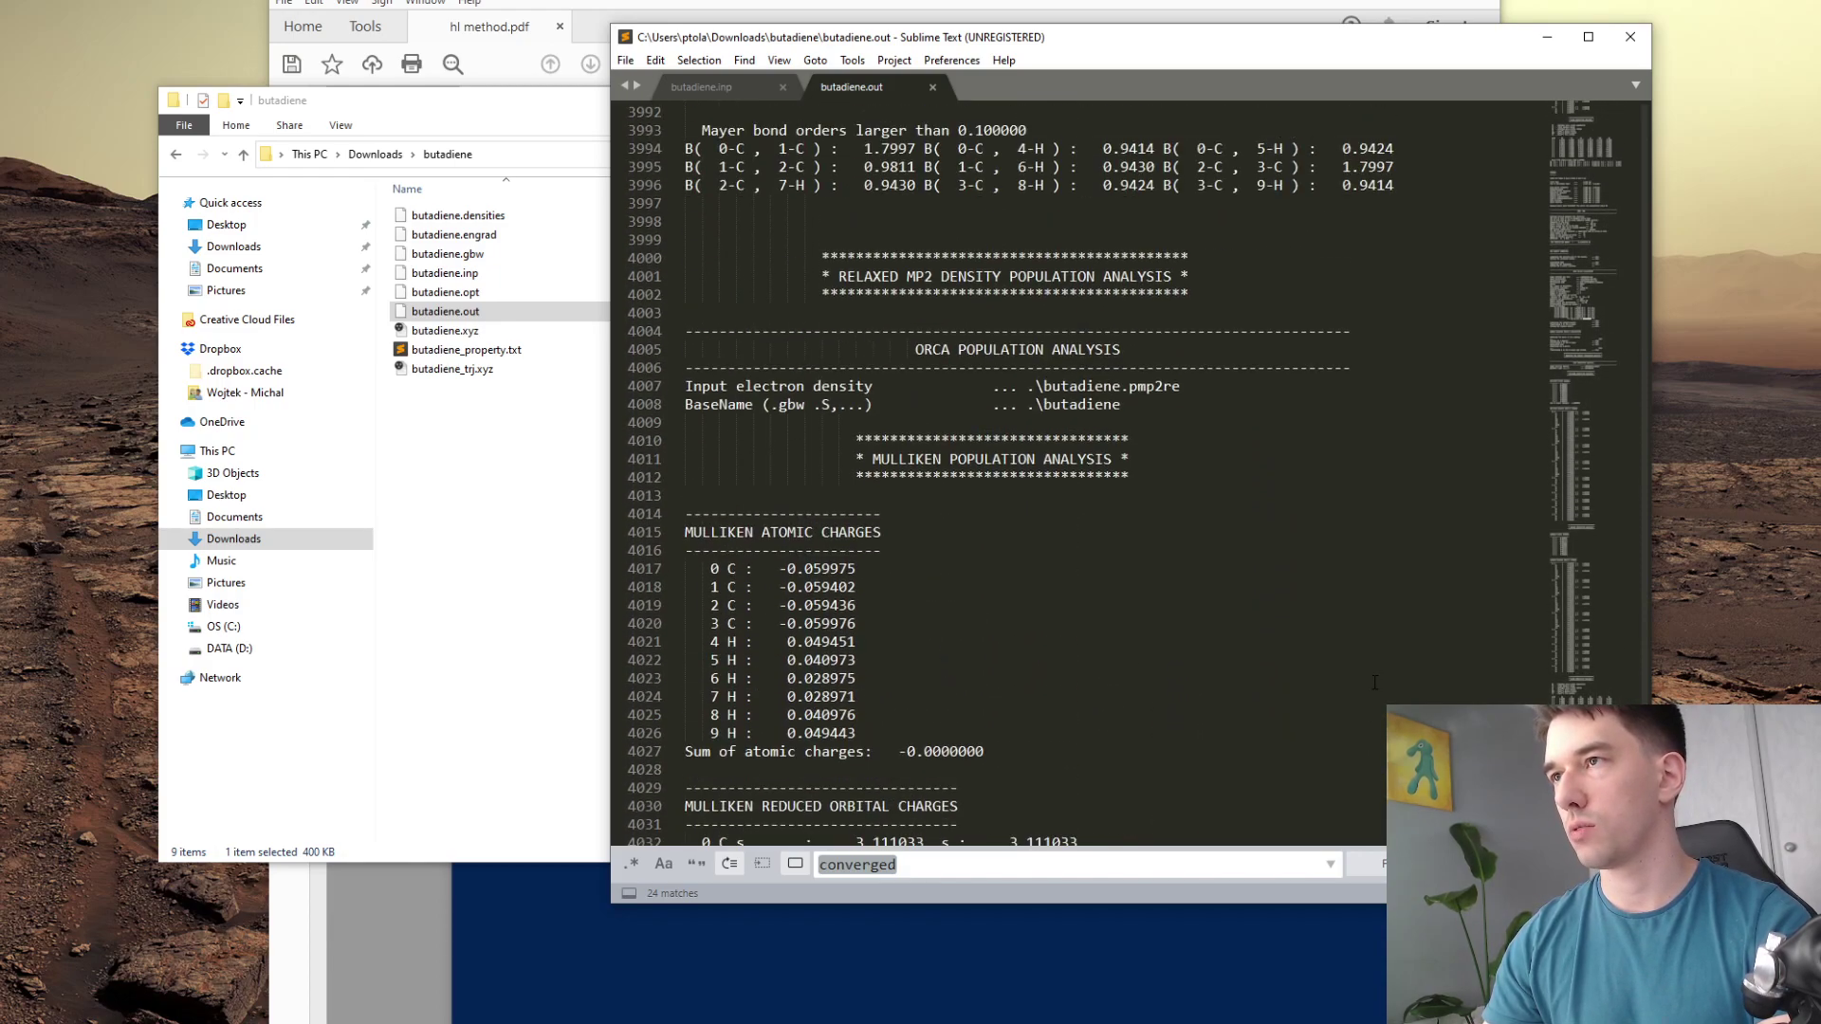
scroll(1374, 683, up, 20)
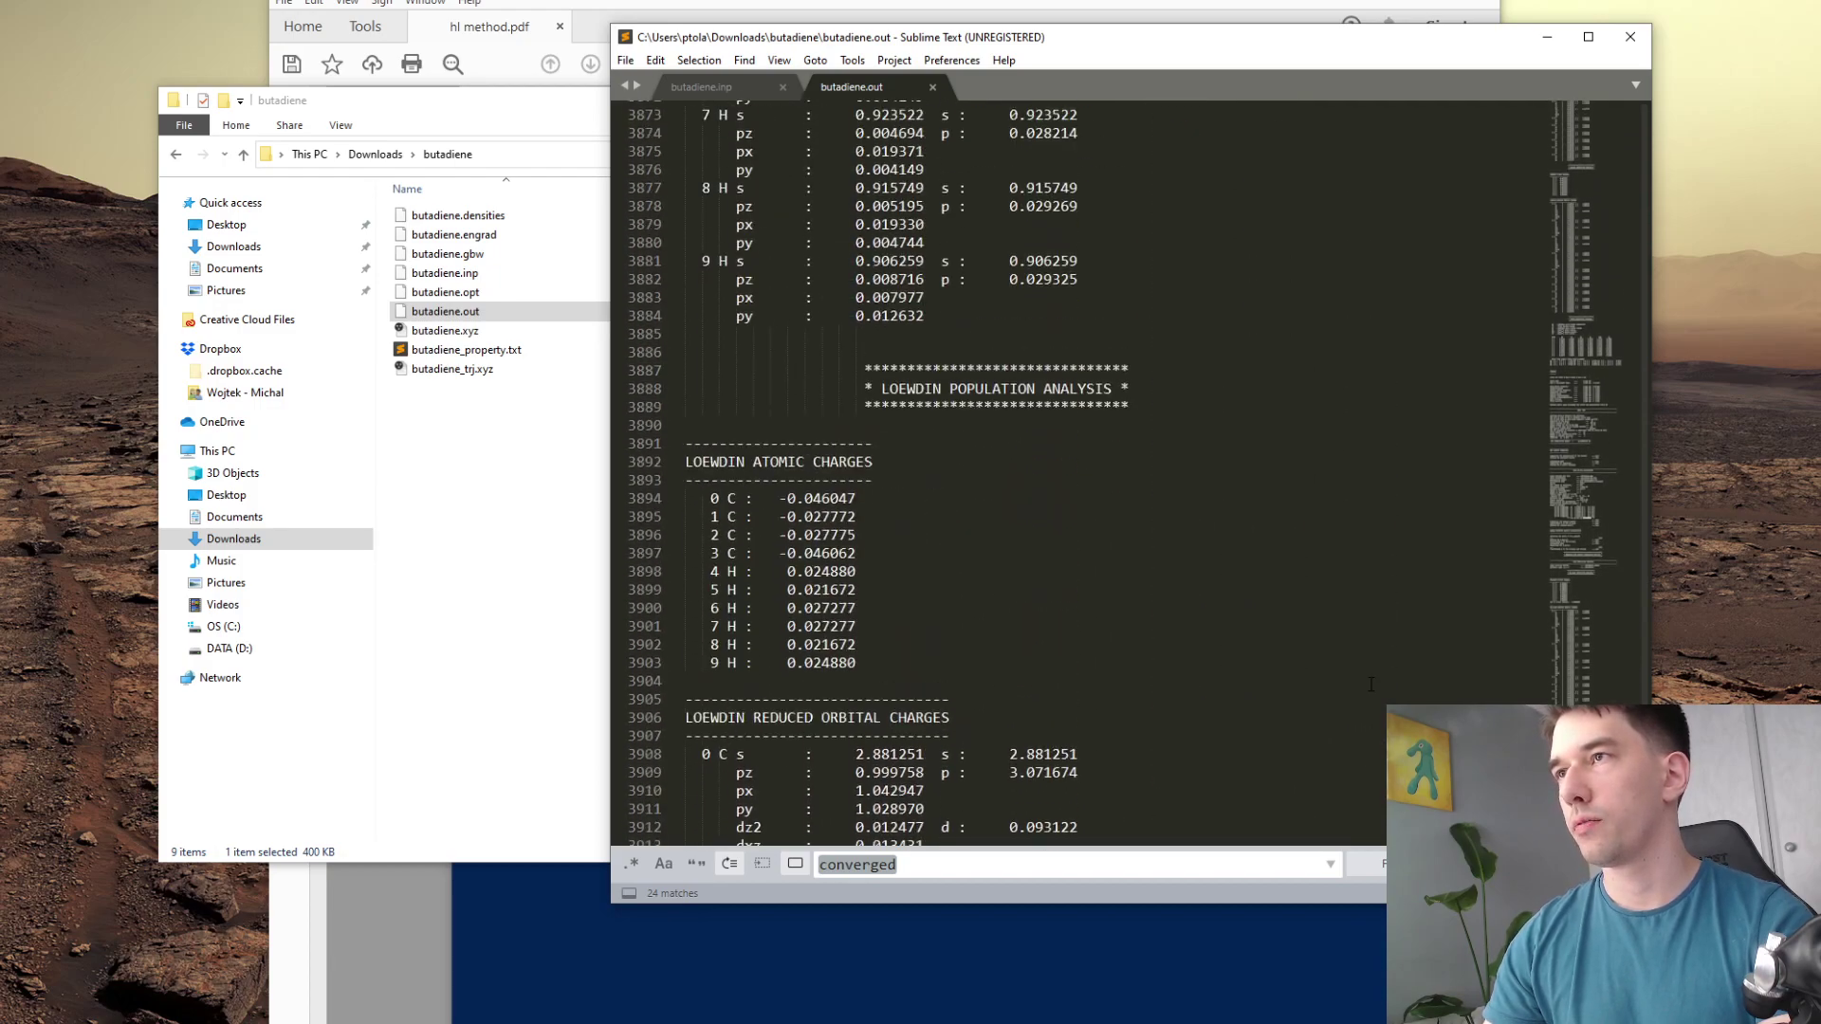
scroll(1370, 684, up, 20)
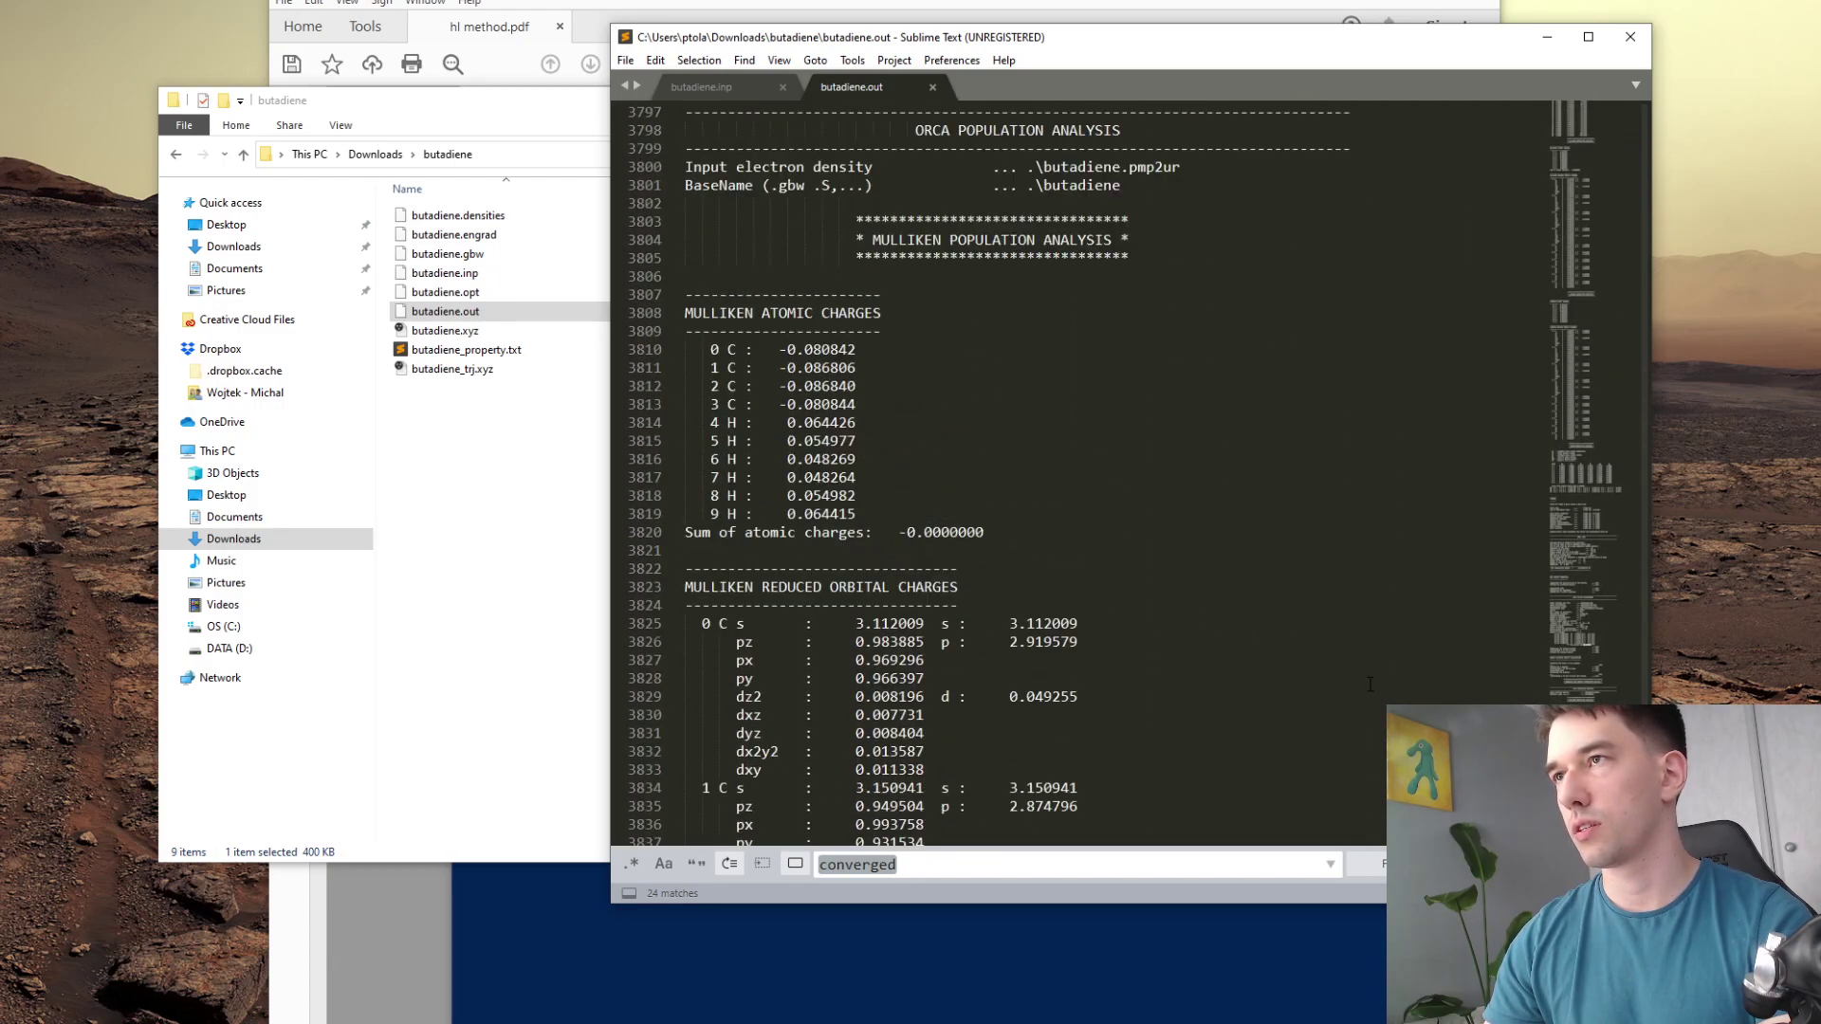
scroll(1370, 684, up, 7)
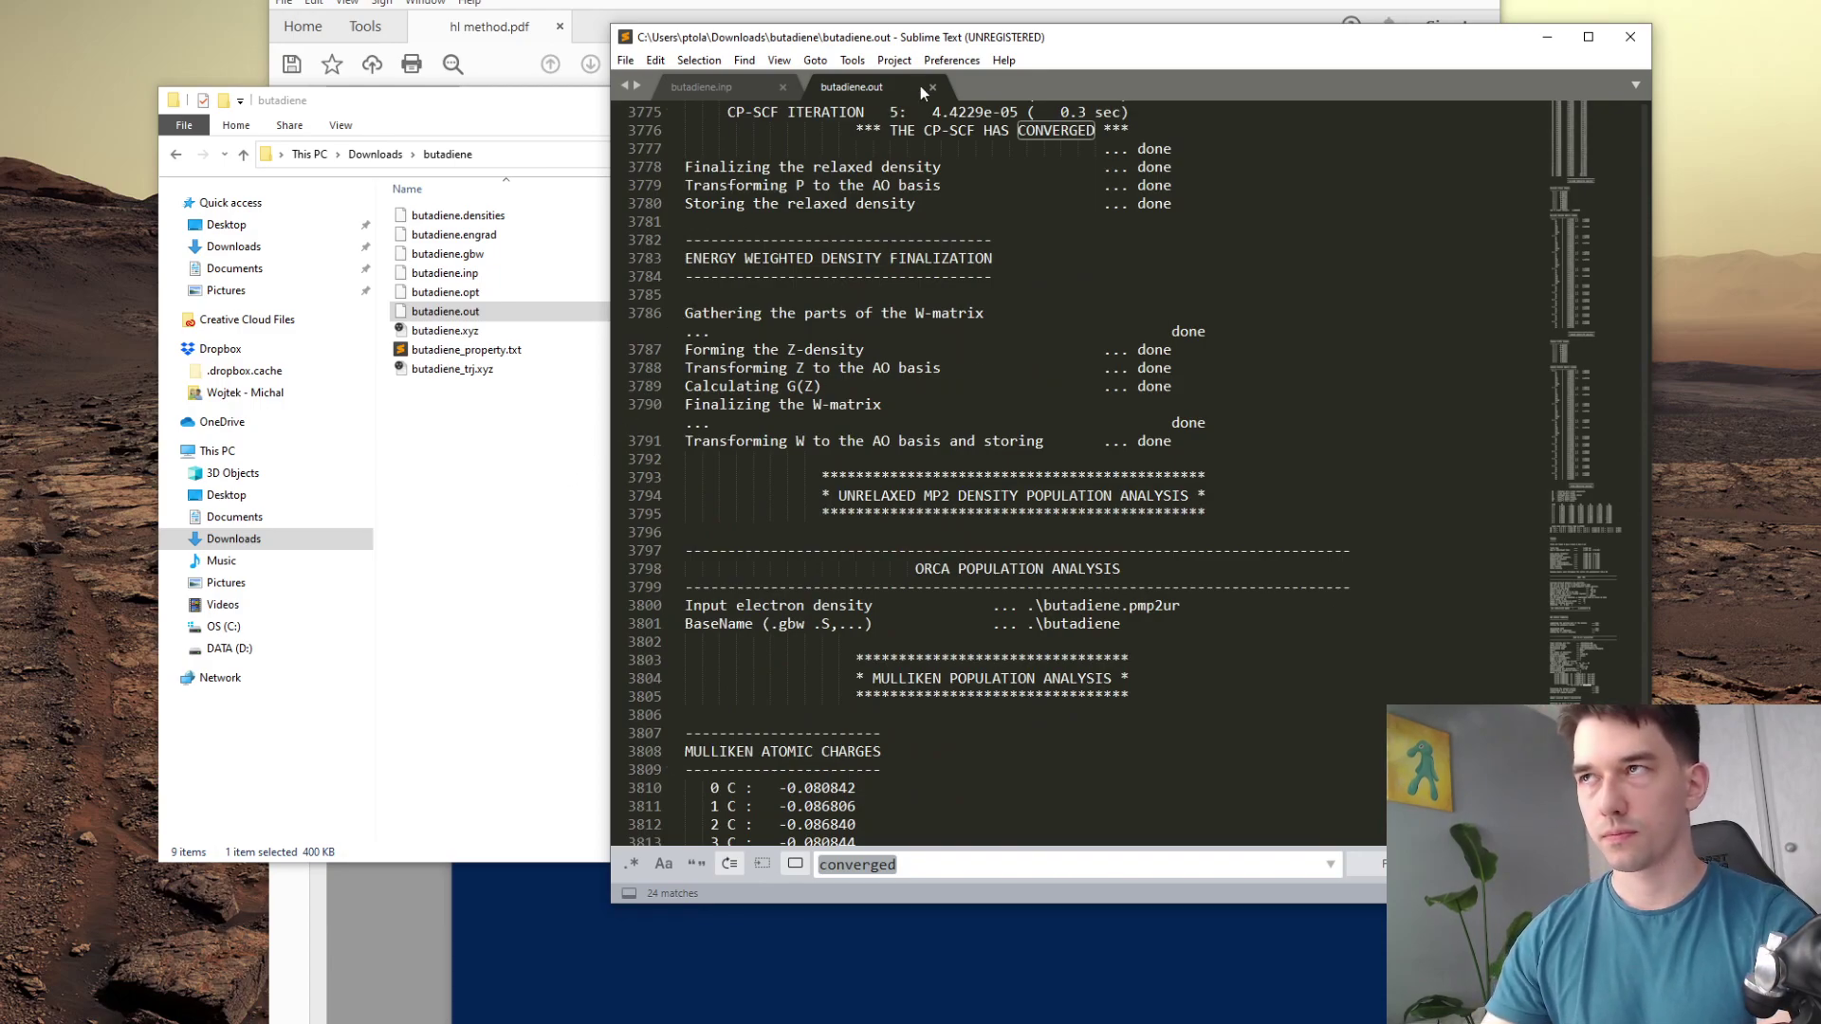
middle_click(897, 82)
click(1547, 36)
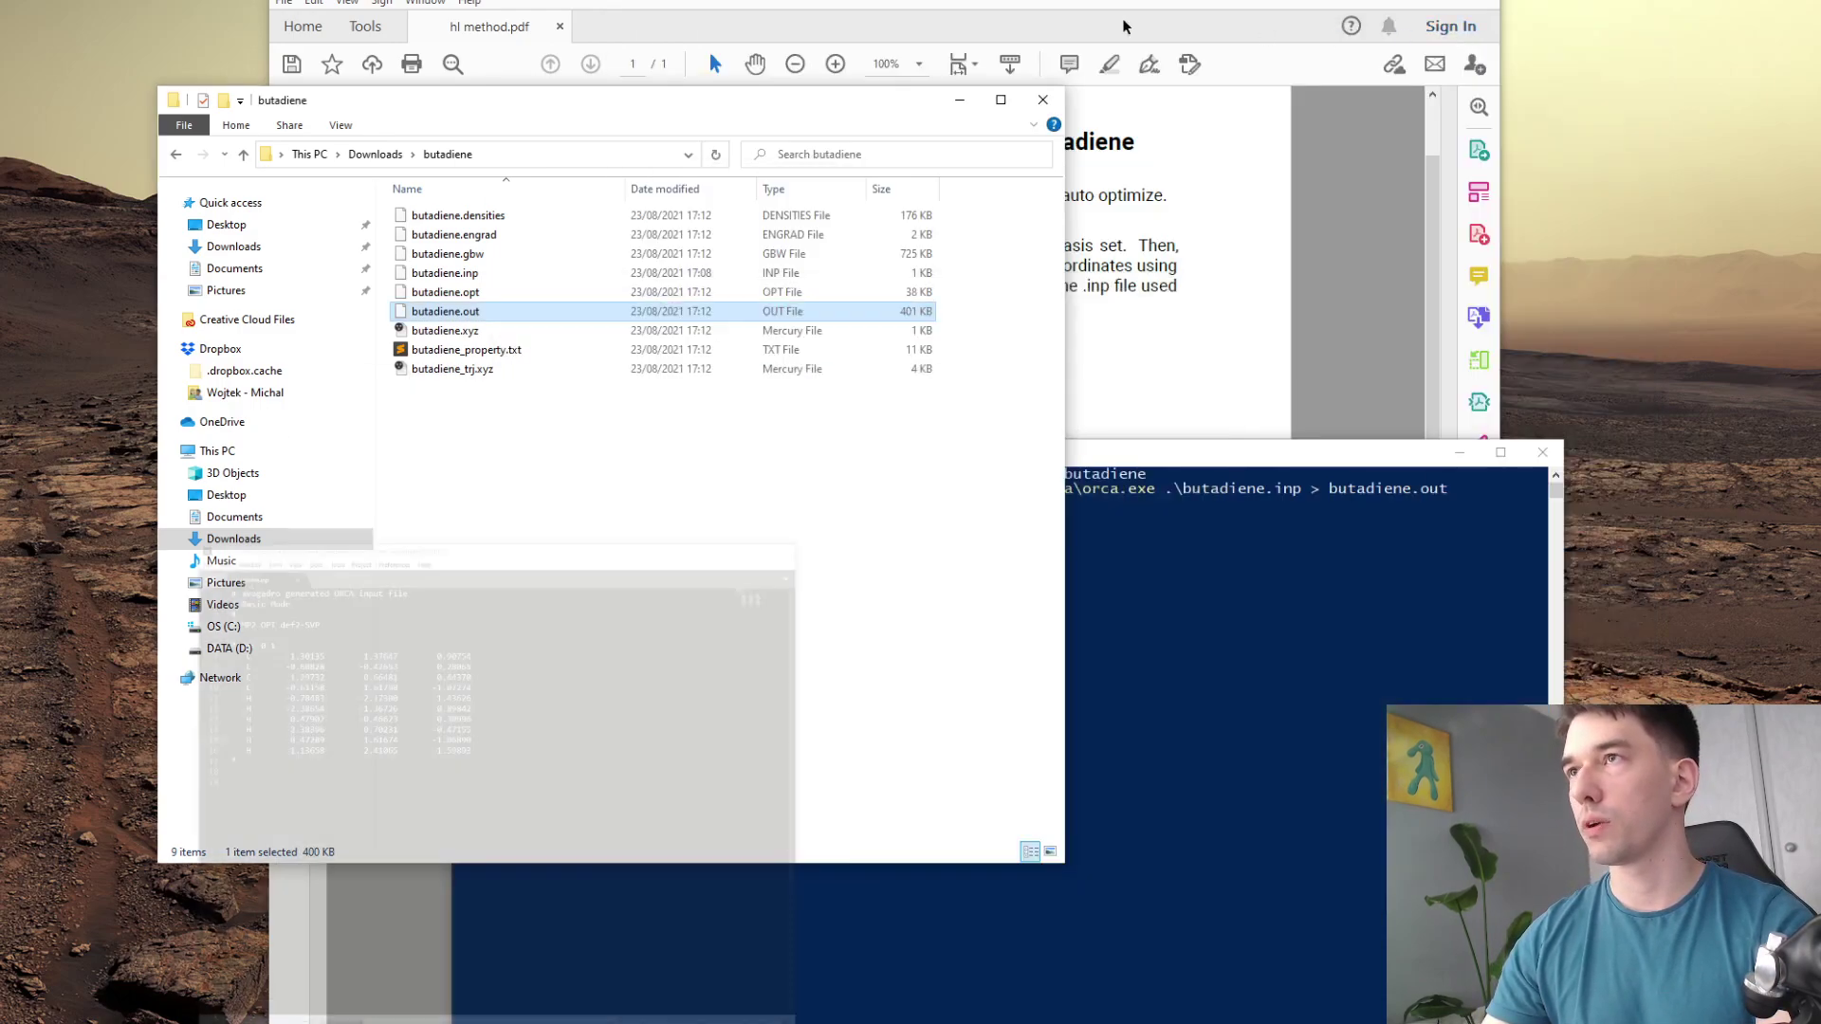
- Bring hl method.pdf forward and read the orca_2mkl command with its -molden option in step 4
click(1123, 26)
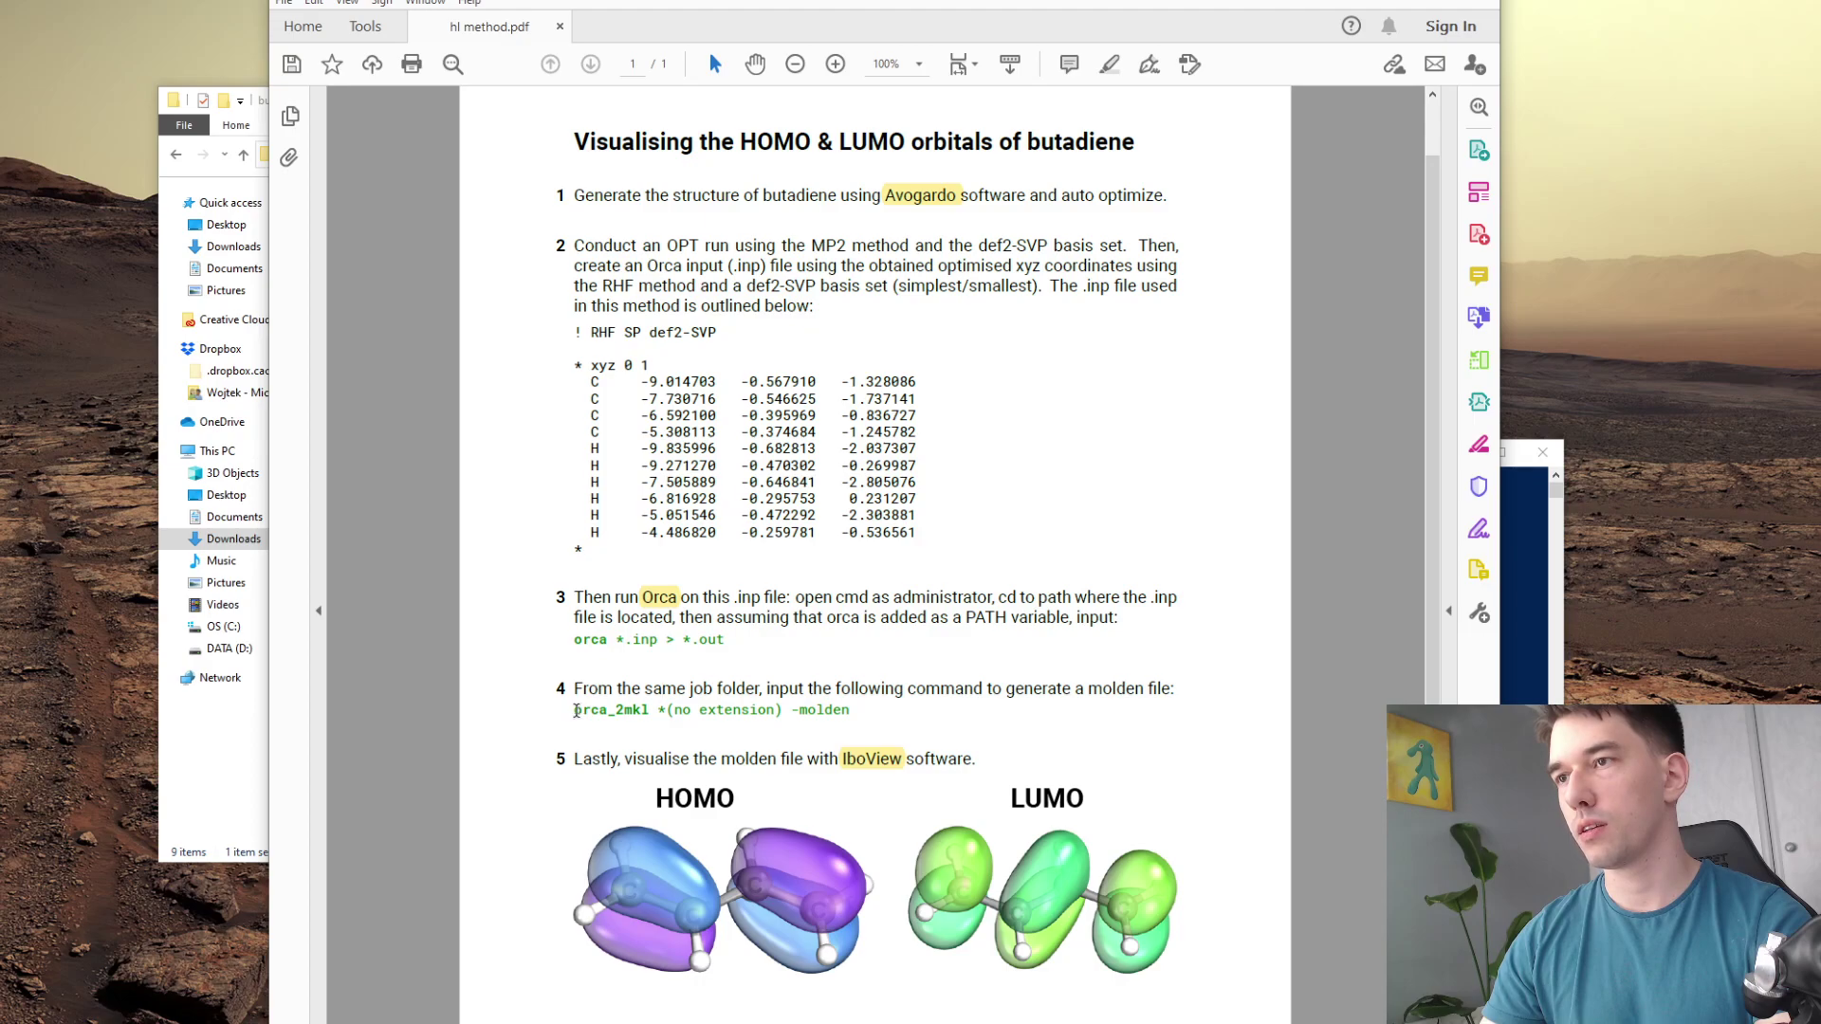
drag(576, 711, 648, 714)
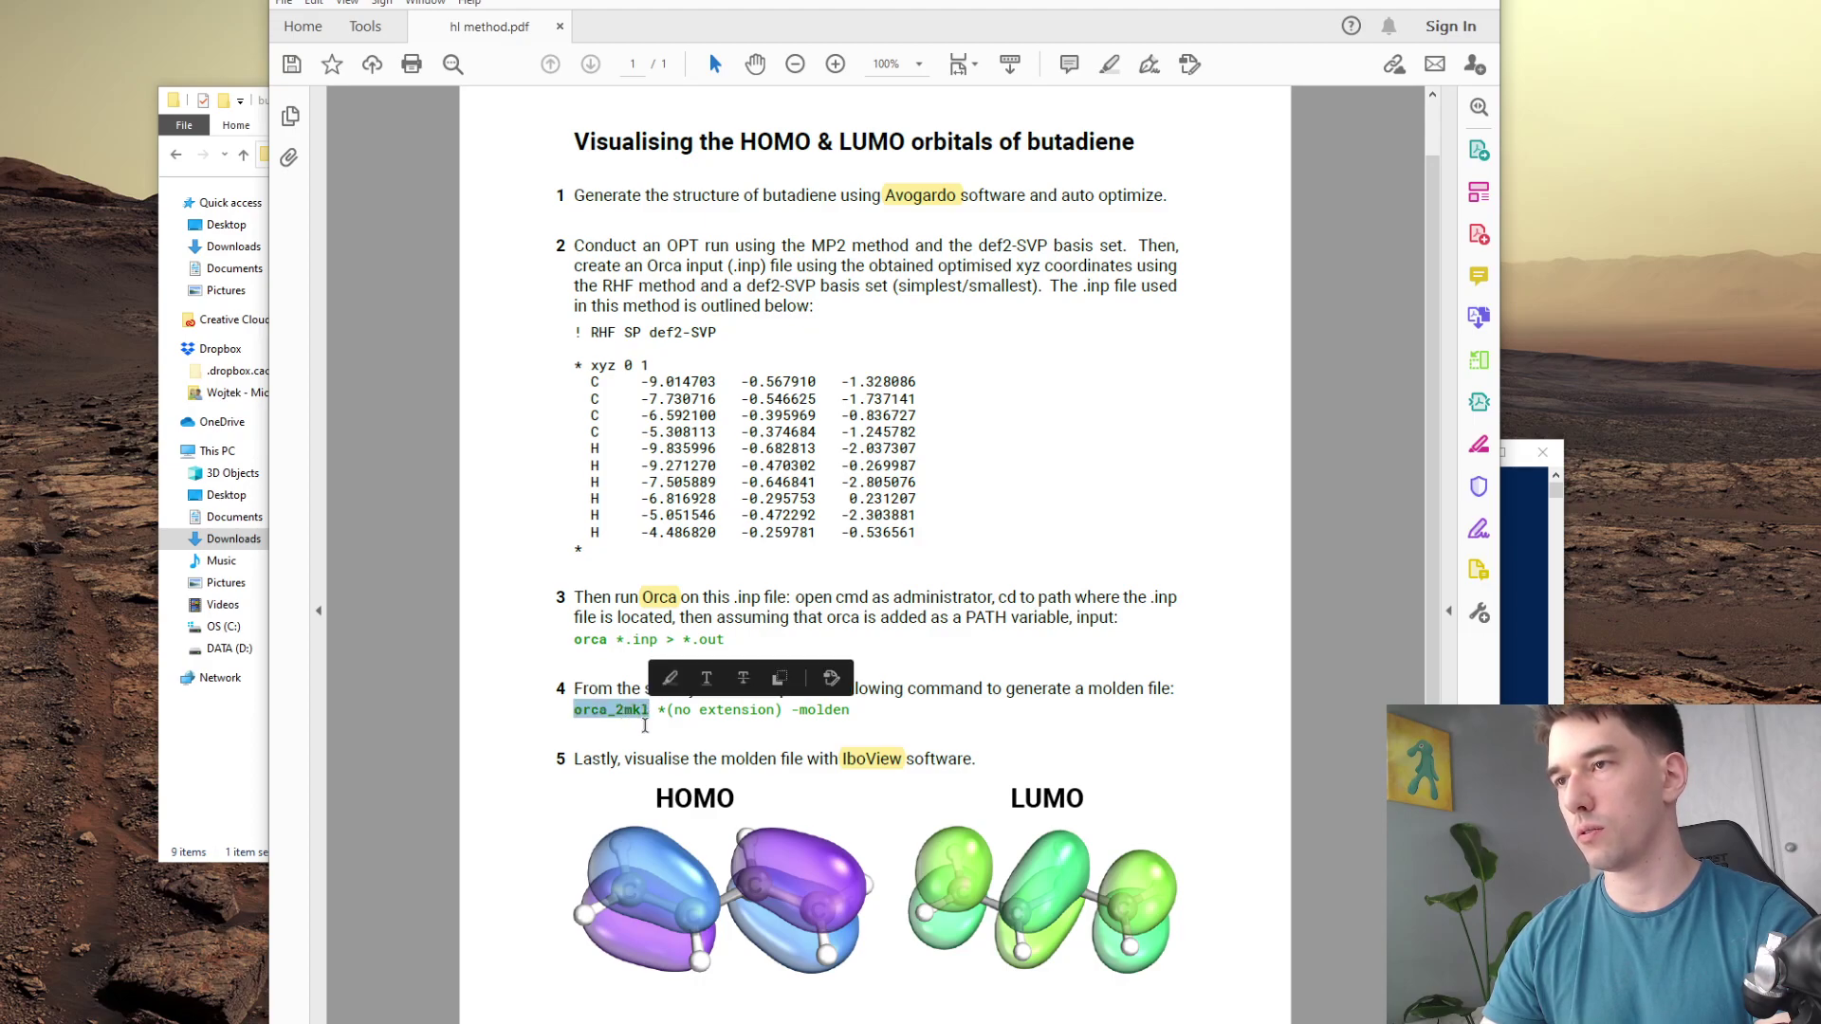
click(652, 723)
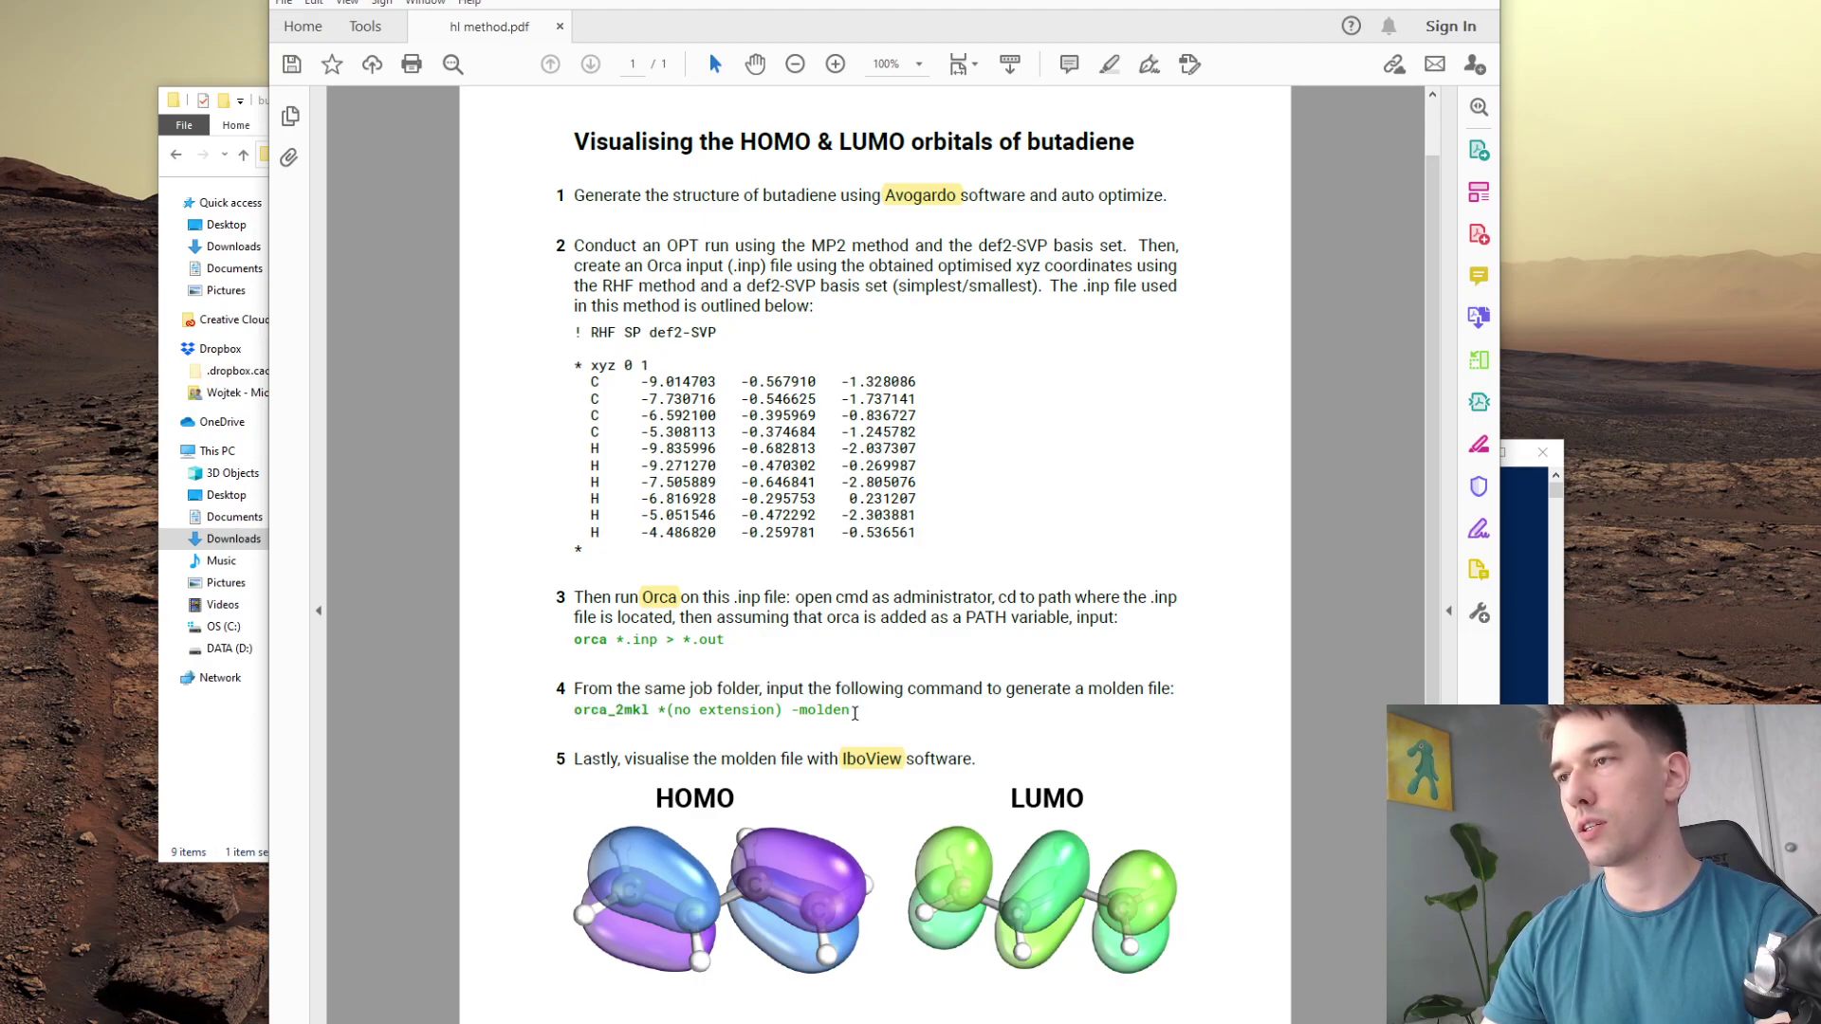
drag(844, 716, 797, 718)
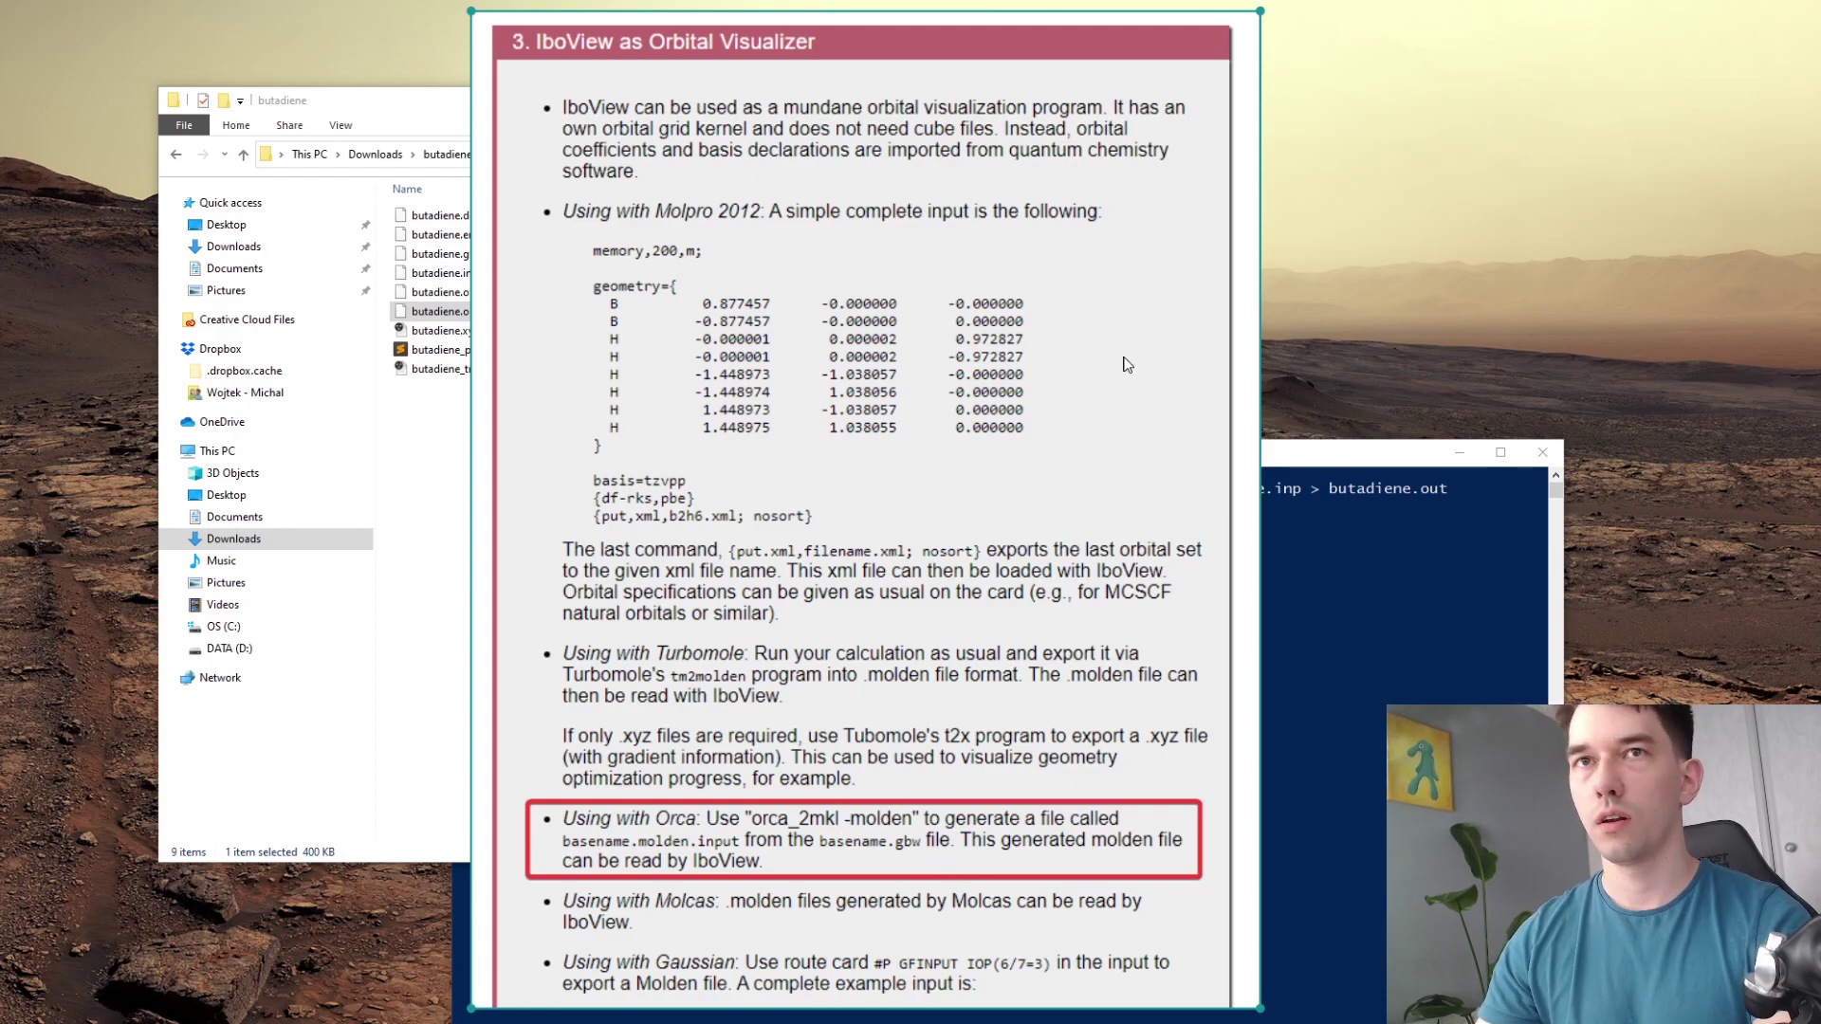
- Move the IboView documentation image off the screen and bring the PowerShell window to the front
drag(1127, 365, 107, 723)
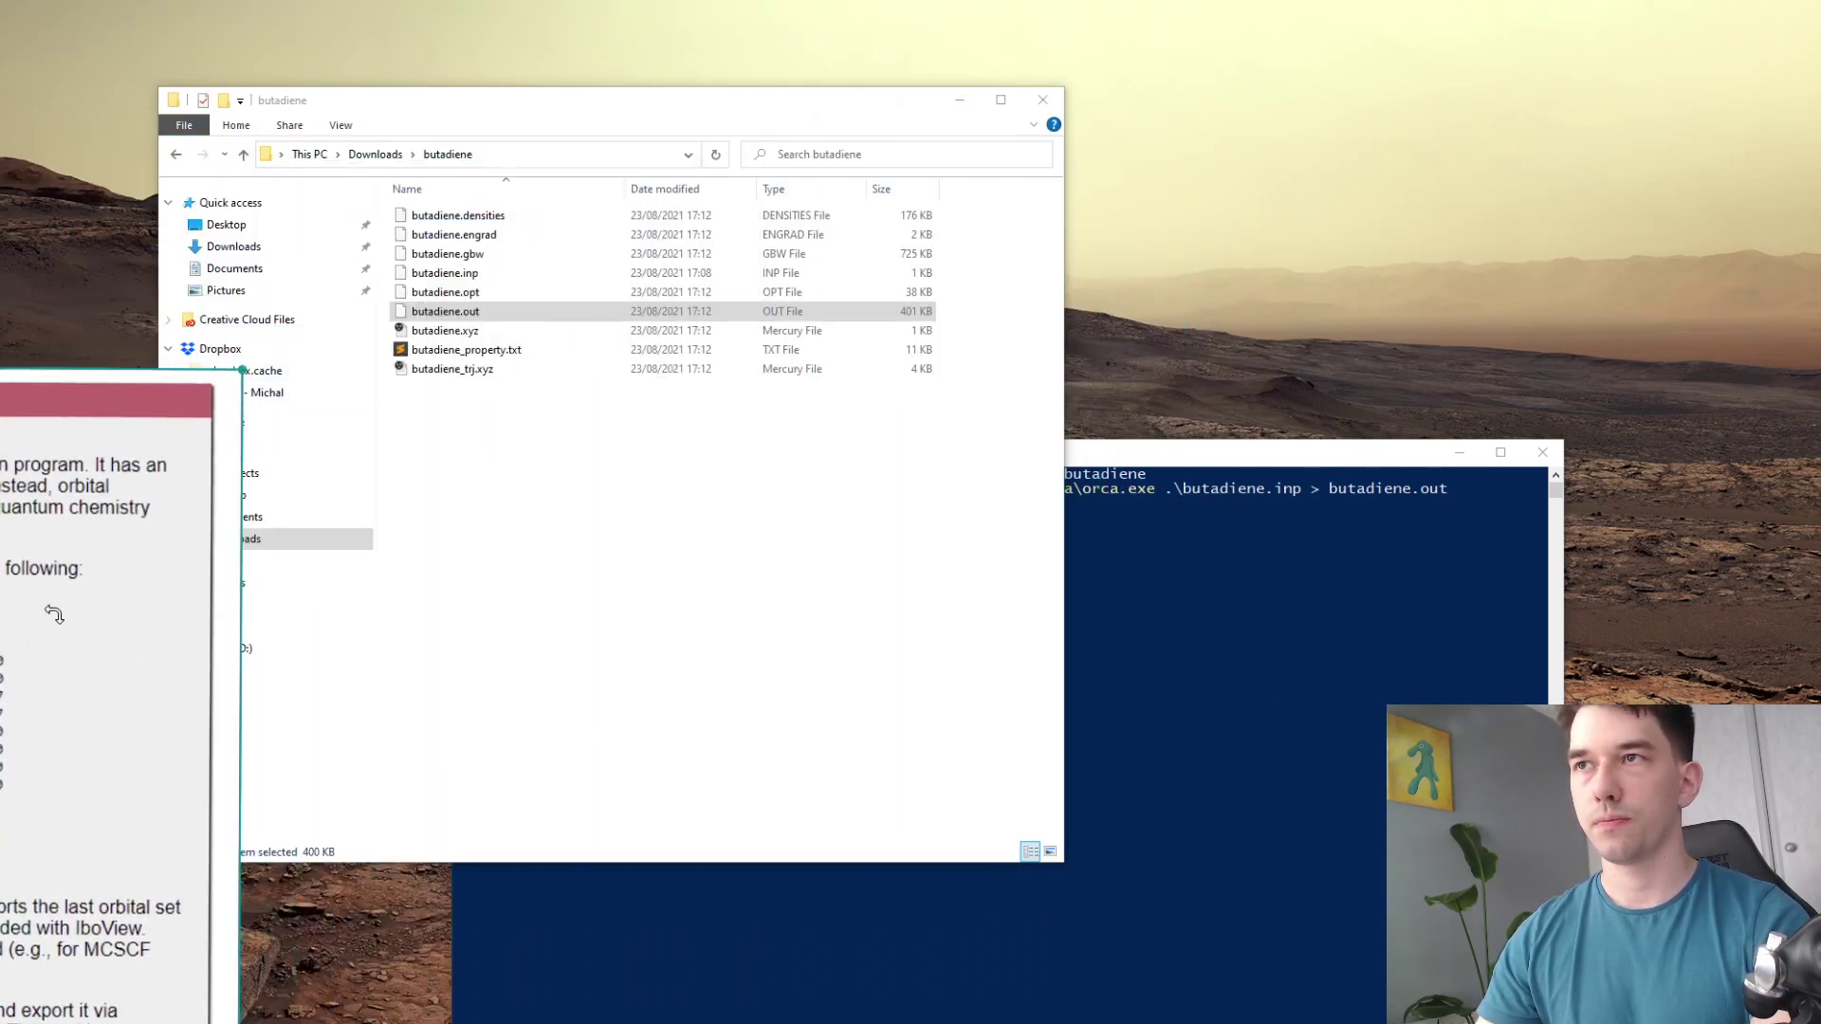
drag(54, 614, 0, 617)
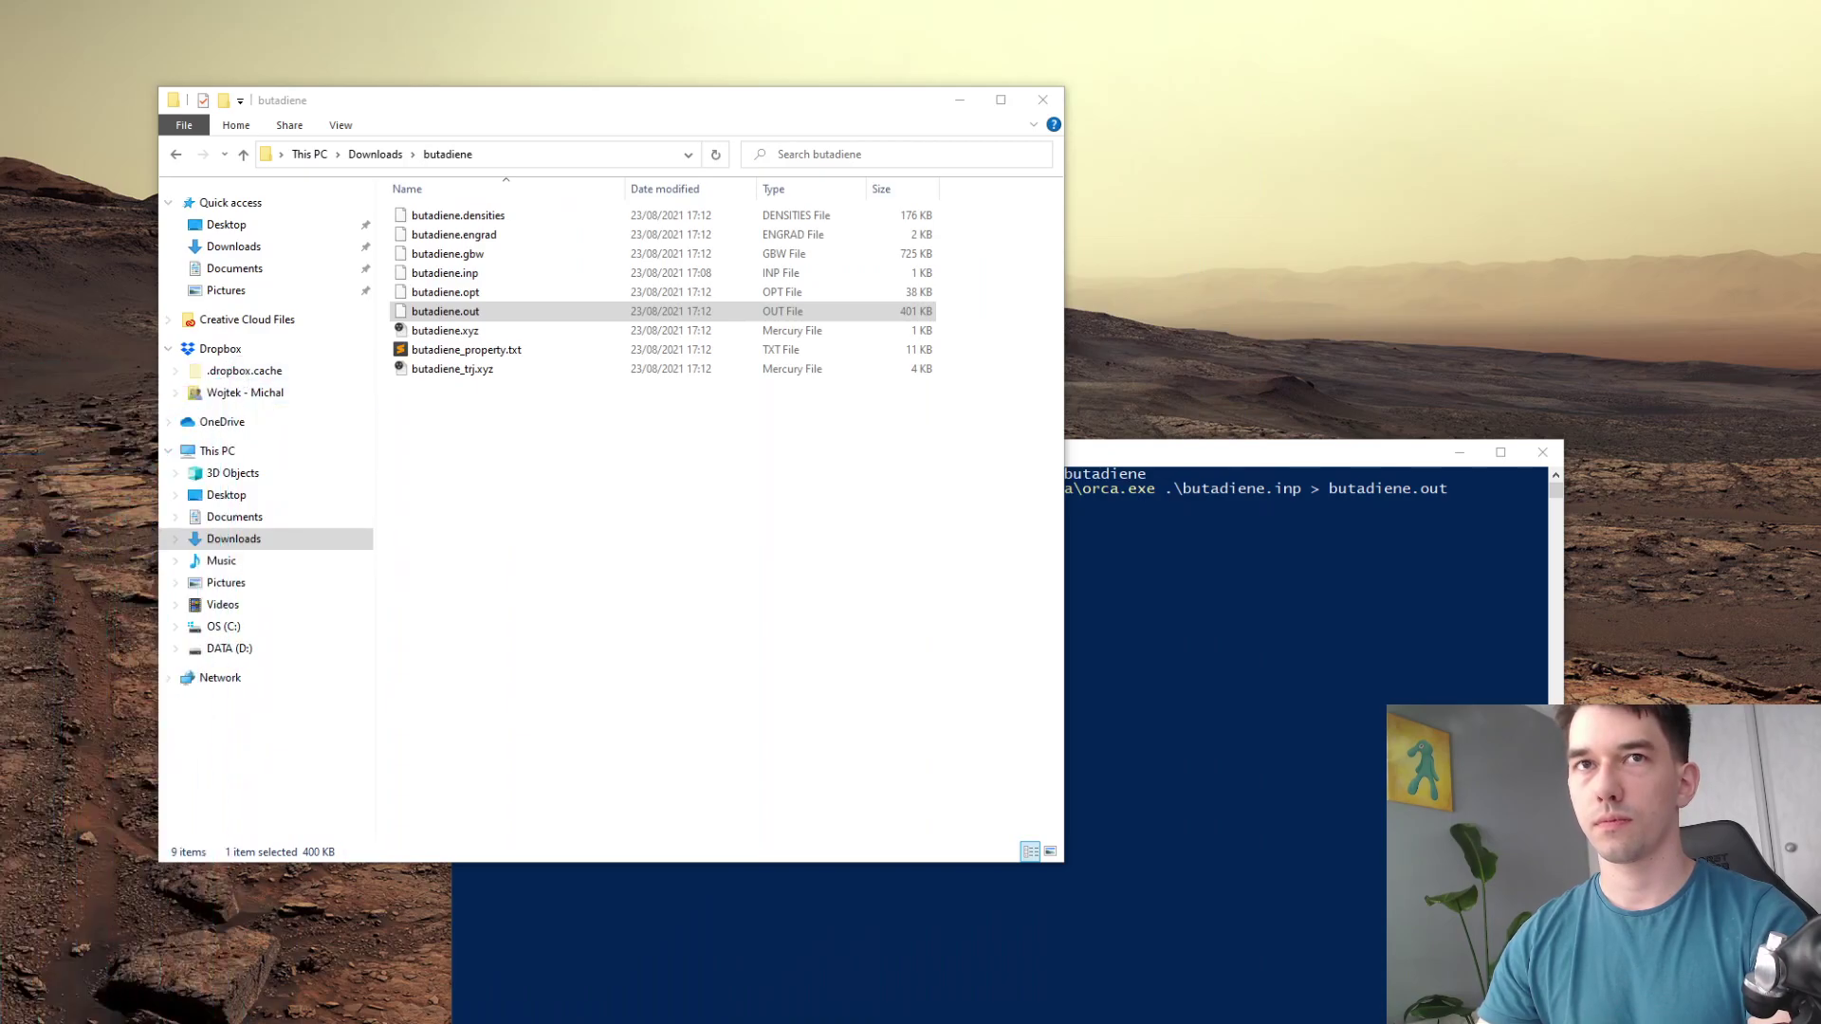
click(581, 558)
click(1184, 681)
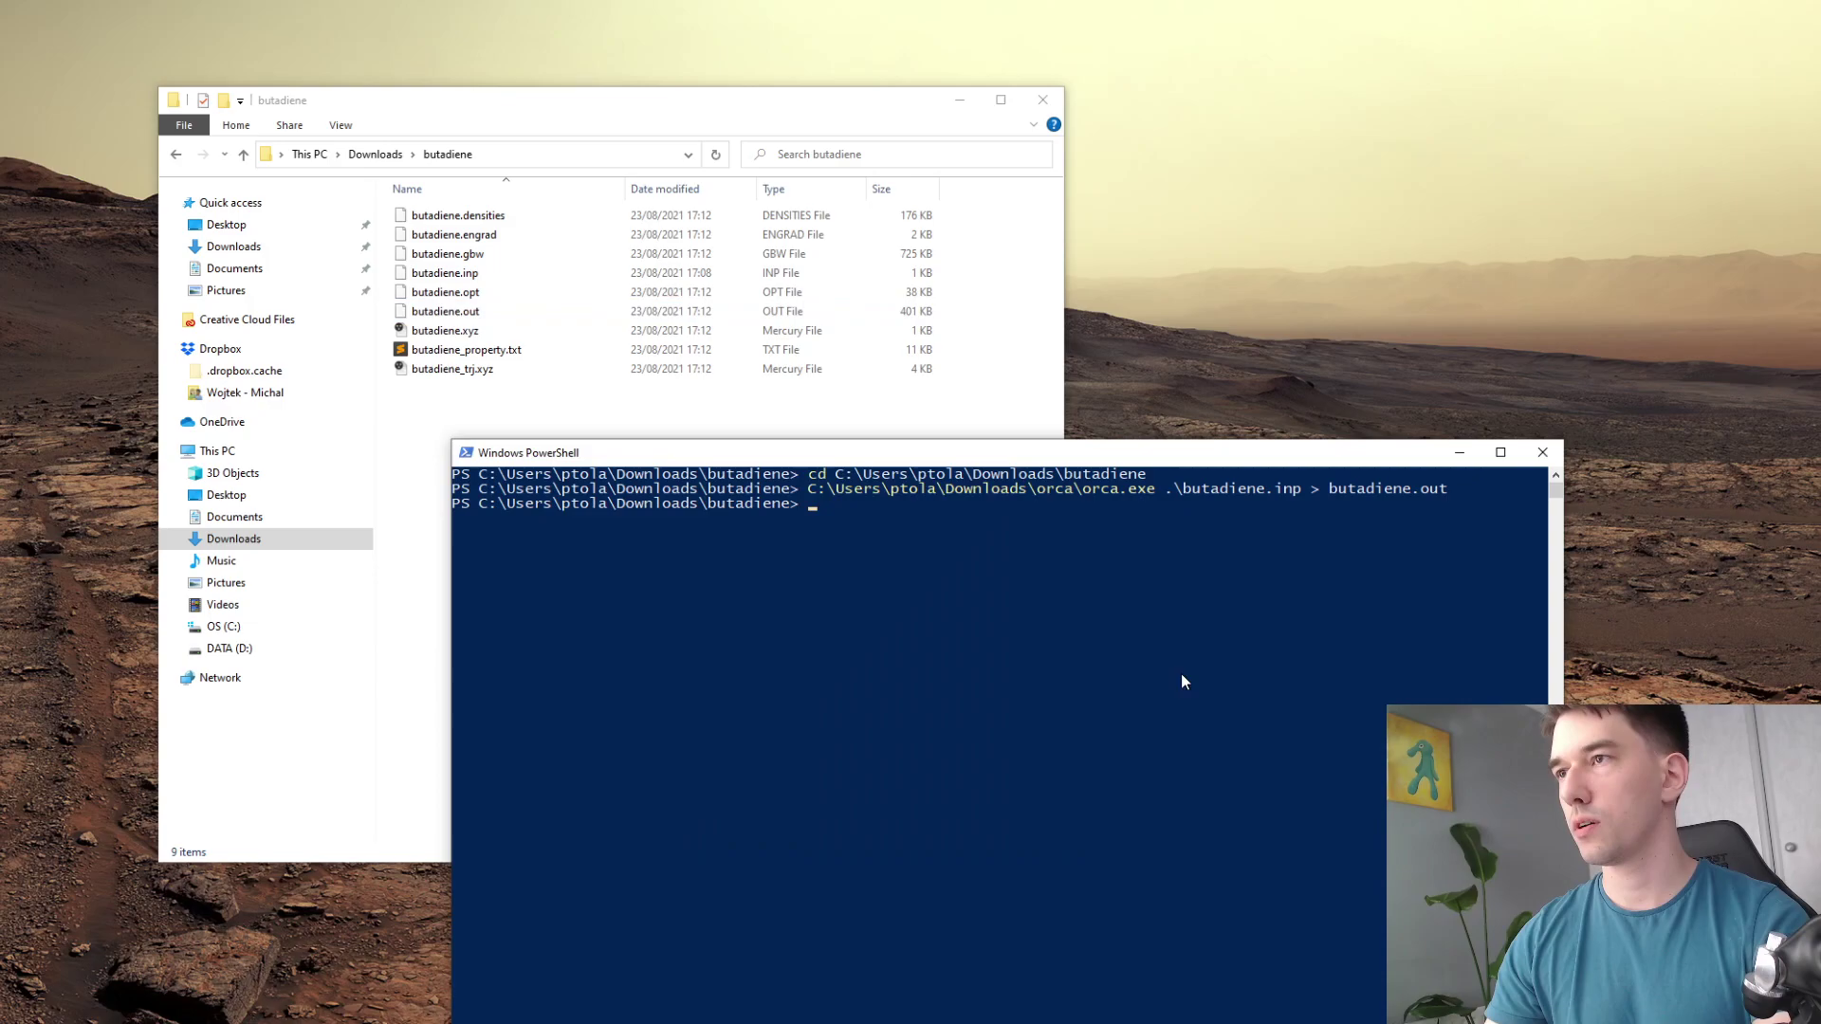
- Start a PowerShell command with the full path to orca_2mkl in the Downloads\orca folder
drag(788, 505, 709, 510)
click(920, 517)
text(C:\Users\ptola\Downloads\orca)
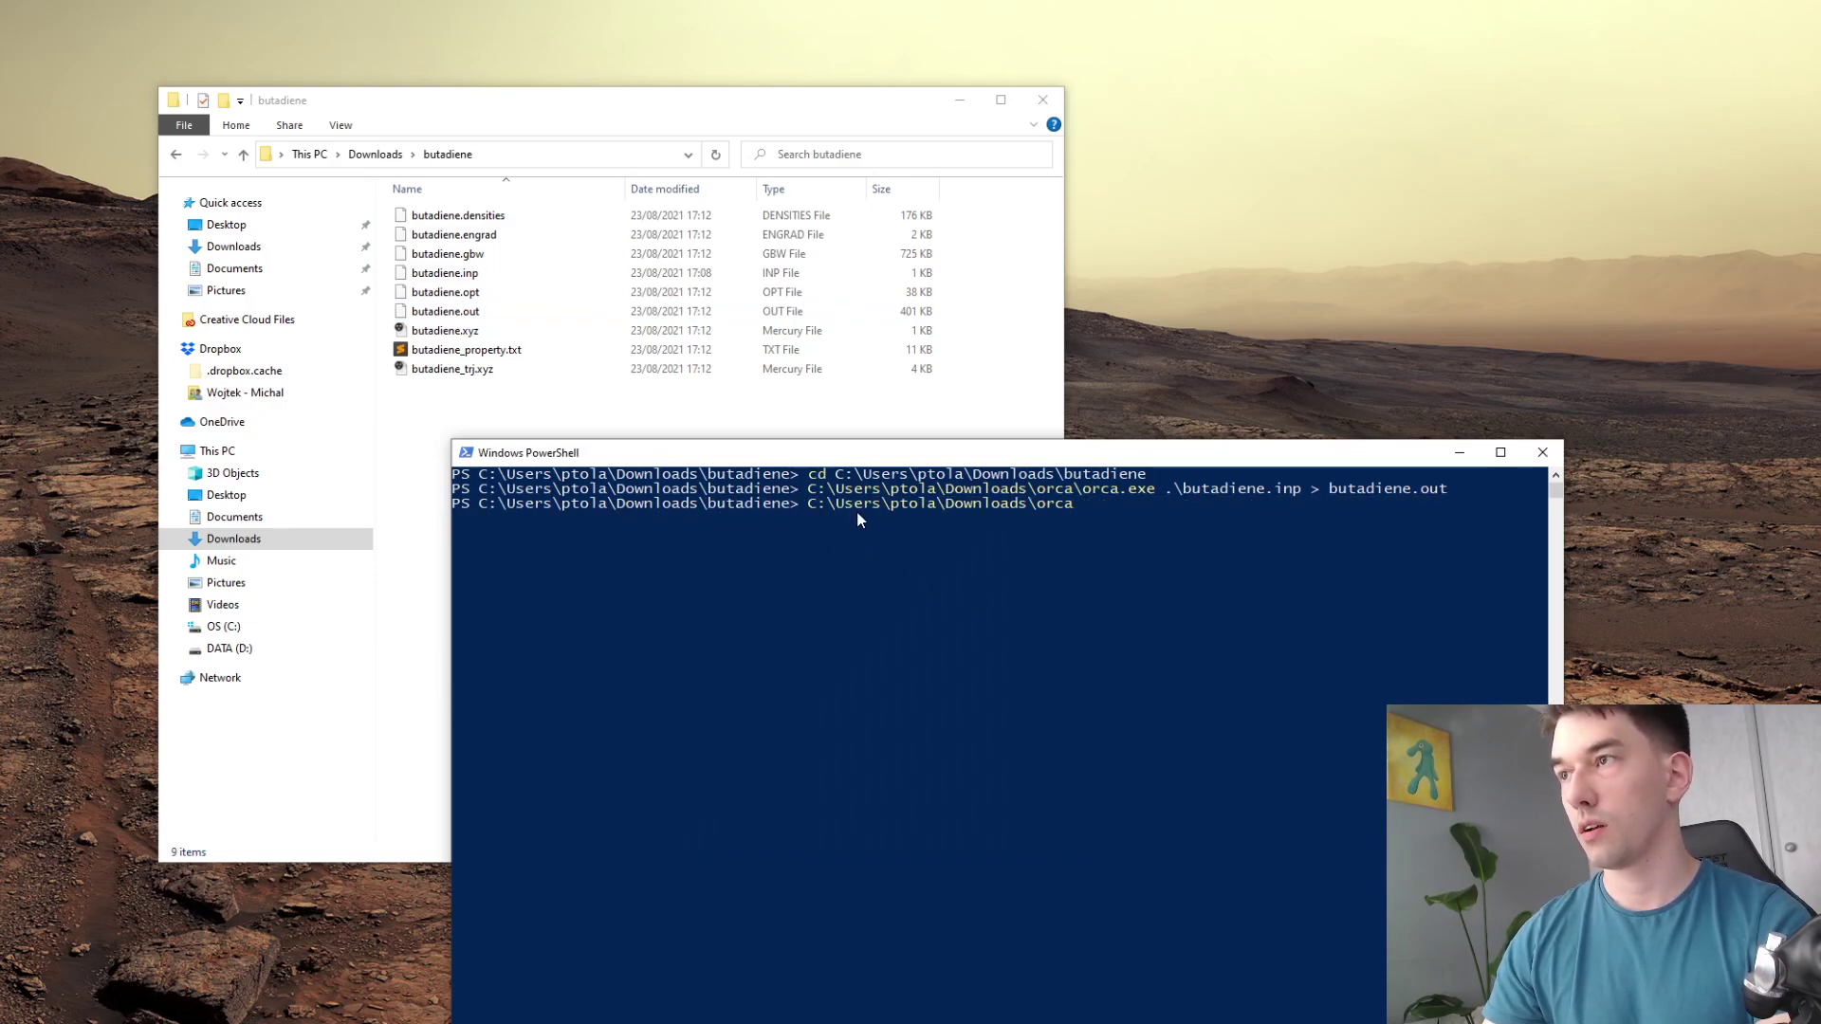
text(\orca_2mkl)
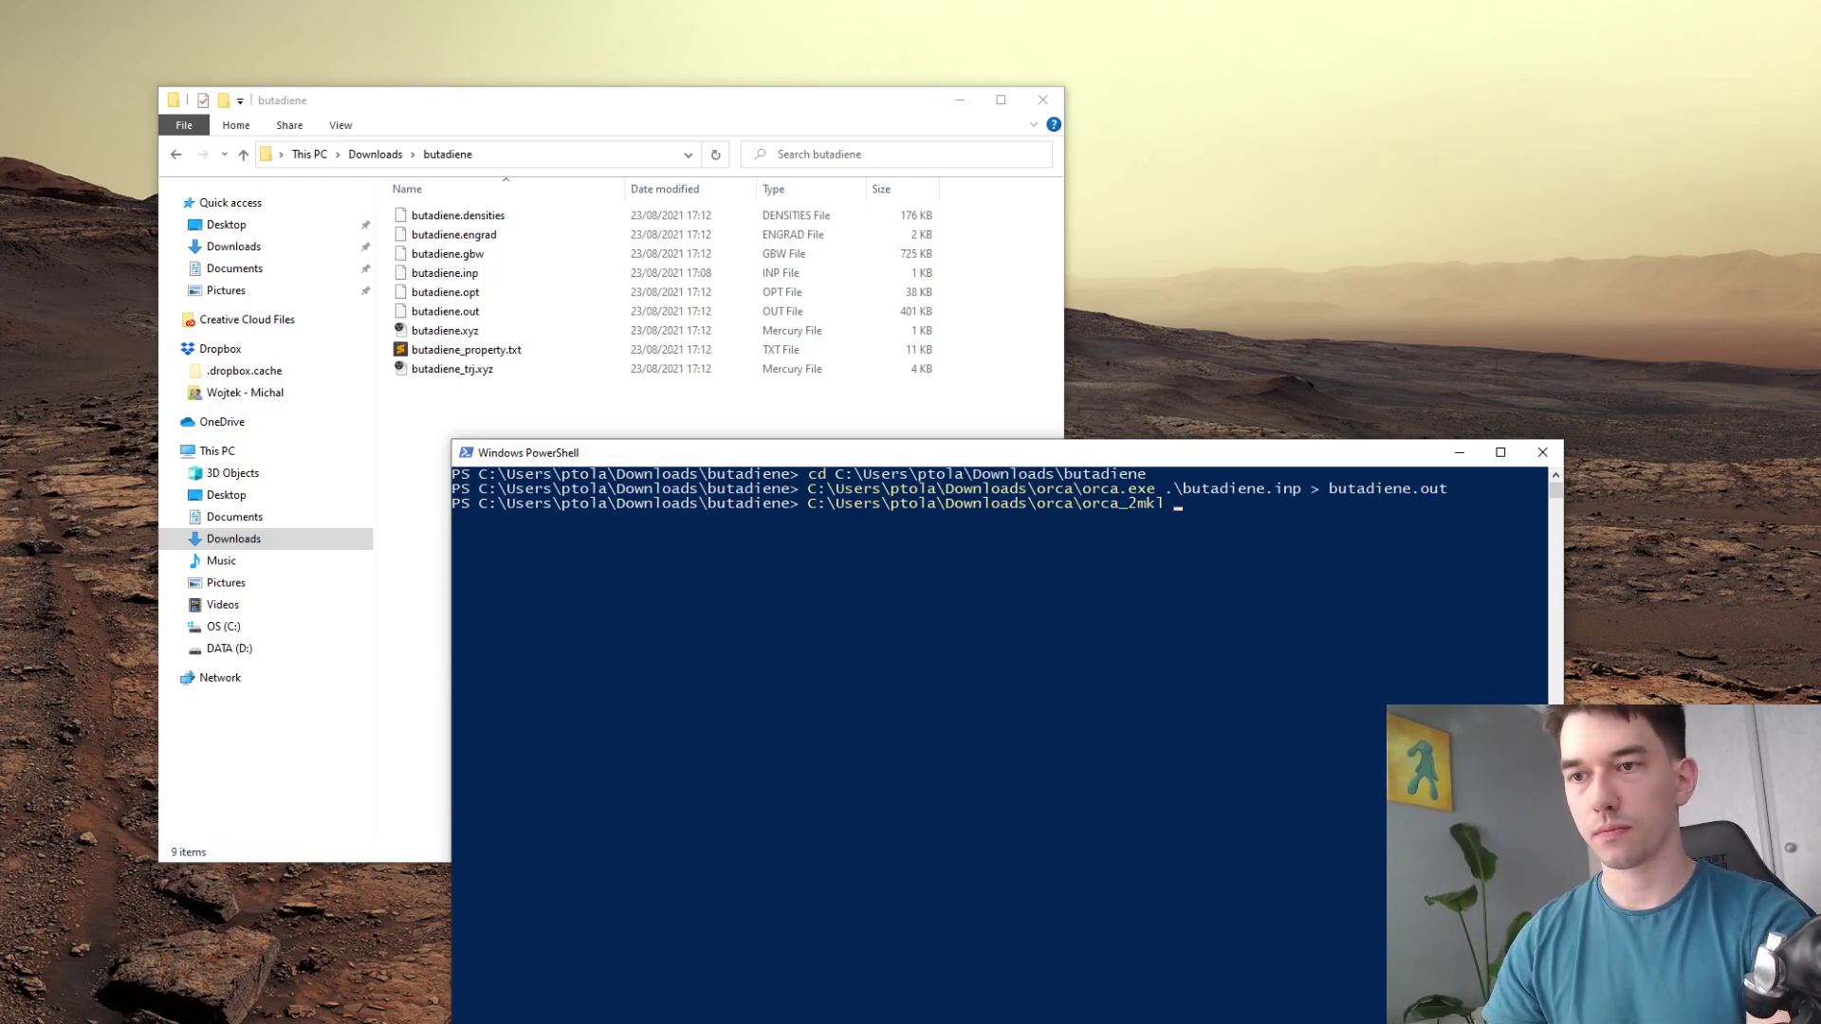
- Check in hl method.pdf how the file name without extension is passed to orca_2mkl
key(alt+Tab)
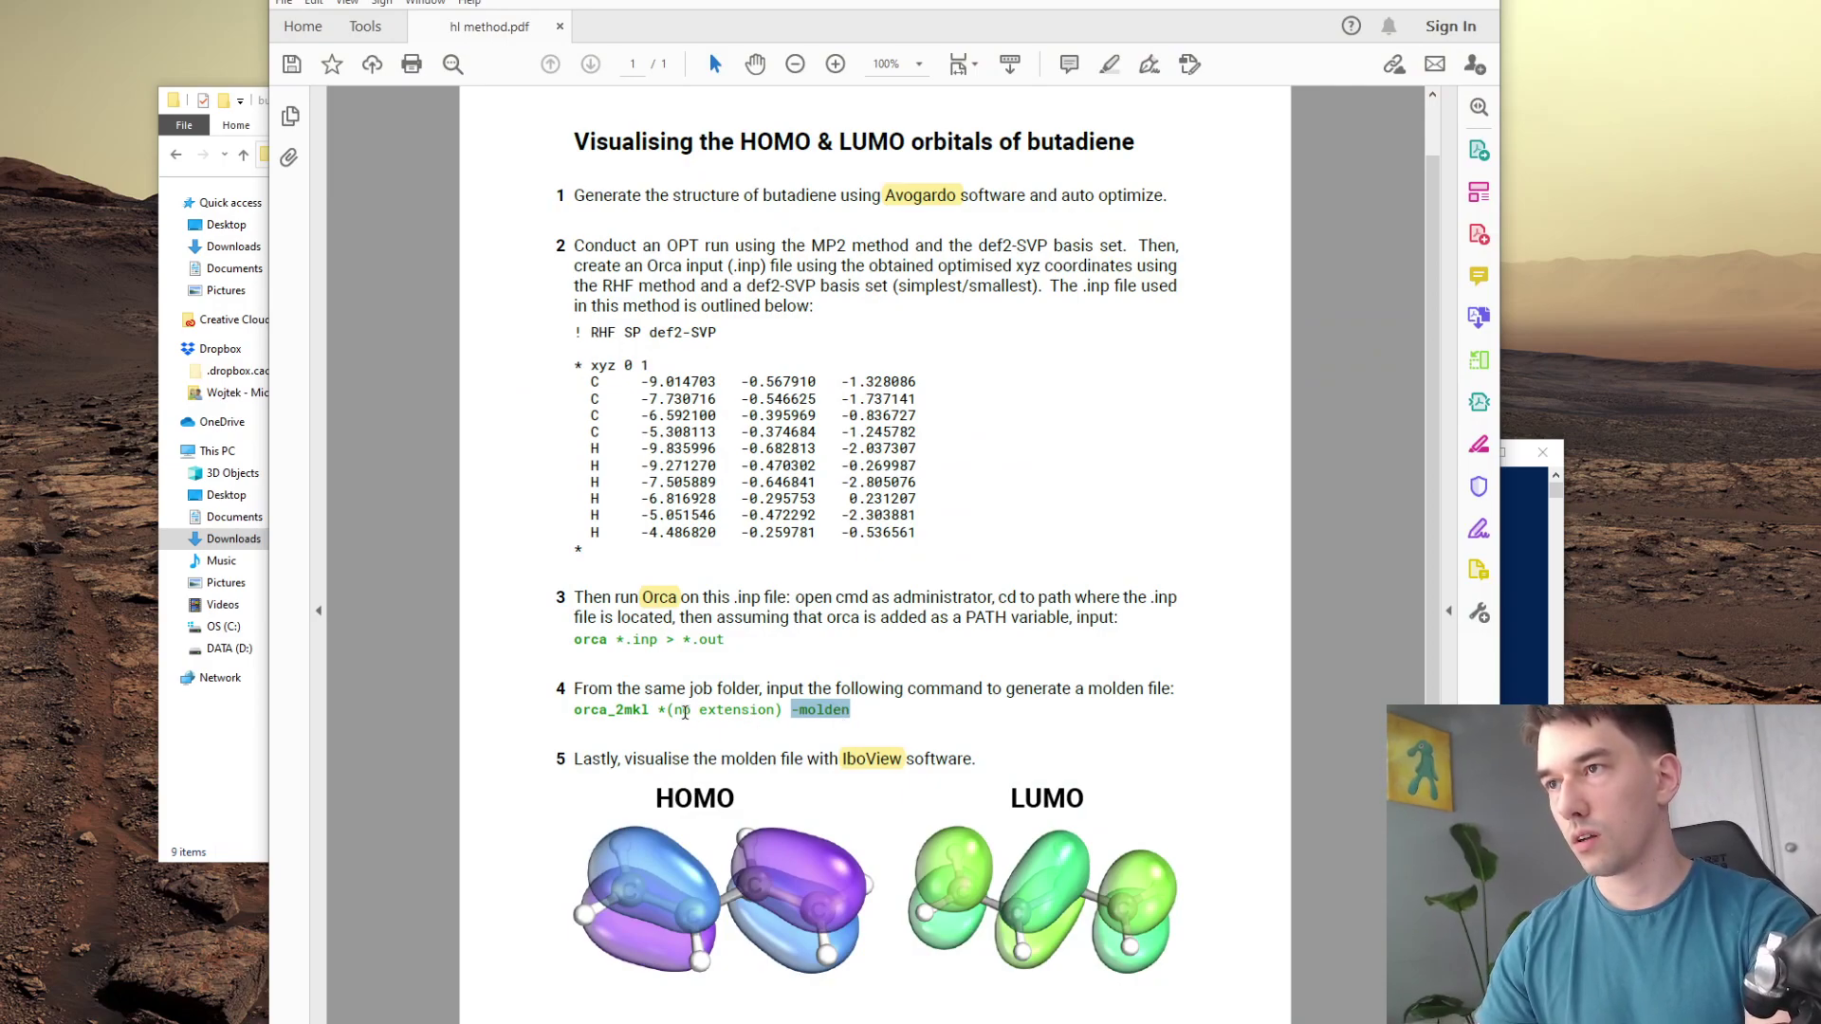
drag(662, 712, 780, 709)
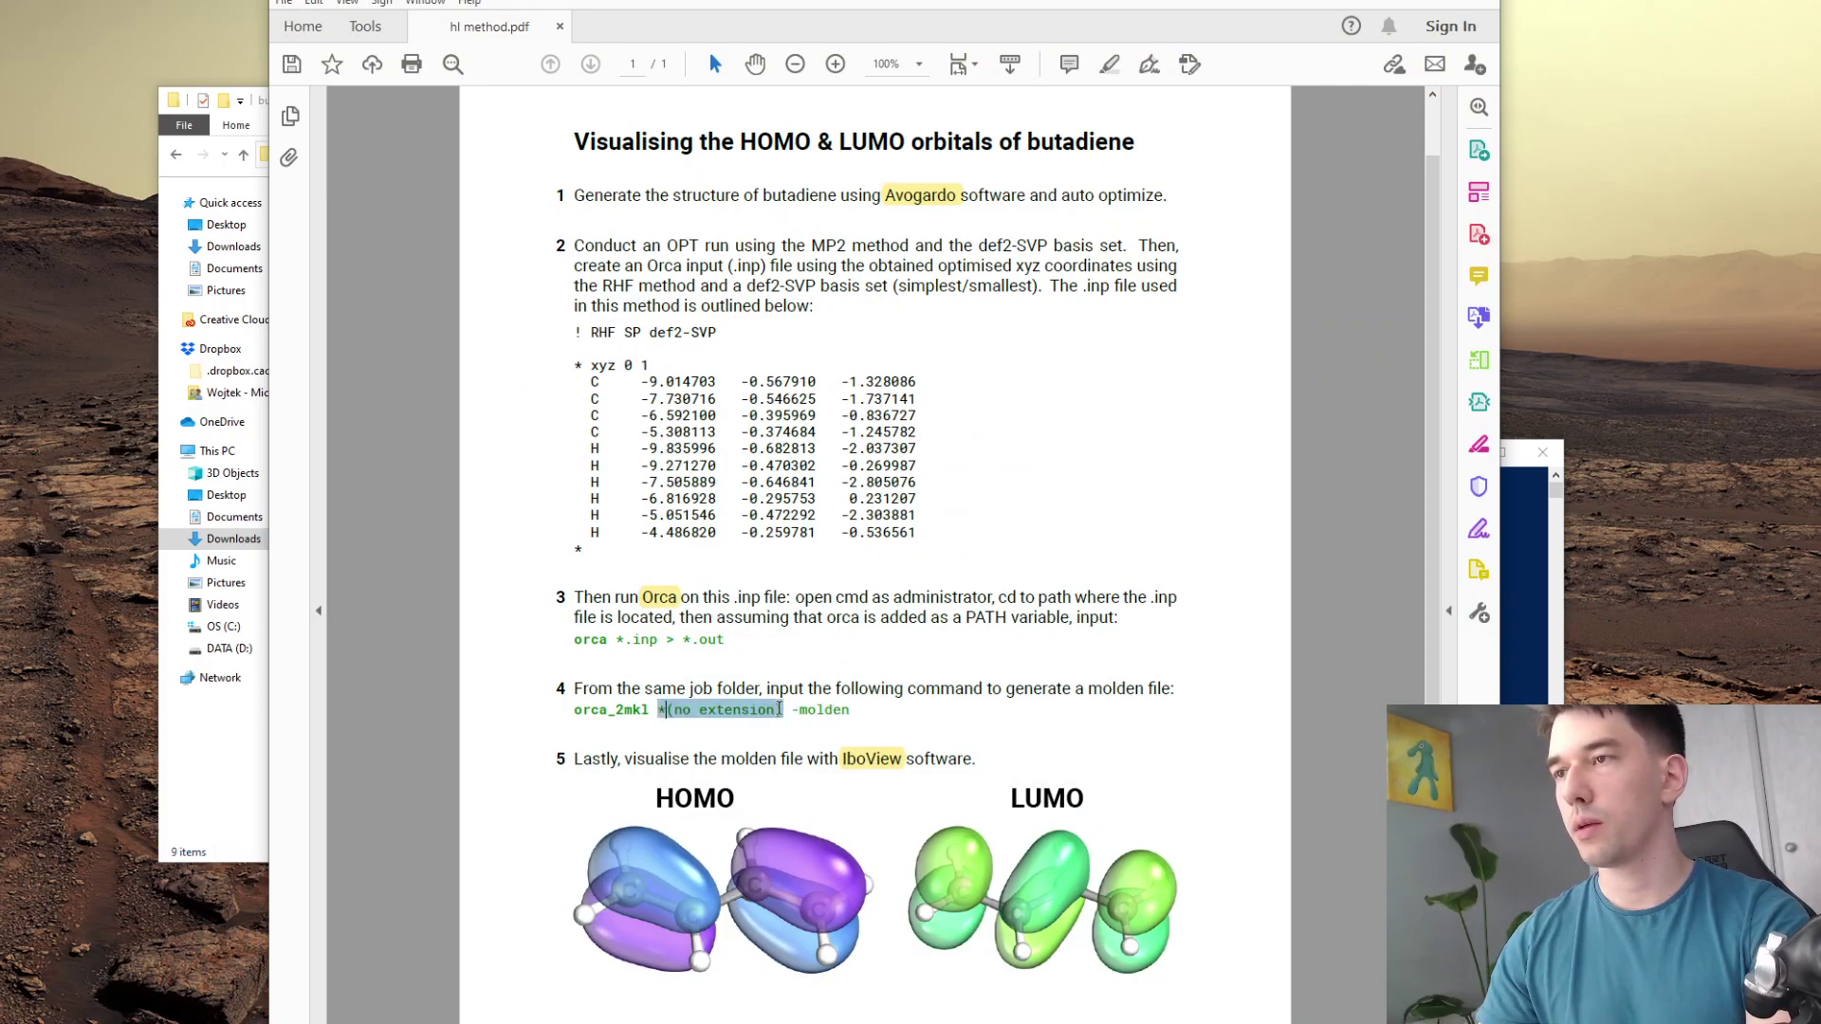
click(756, 728)
drag(662, 711, 769, 709)
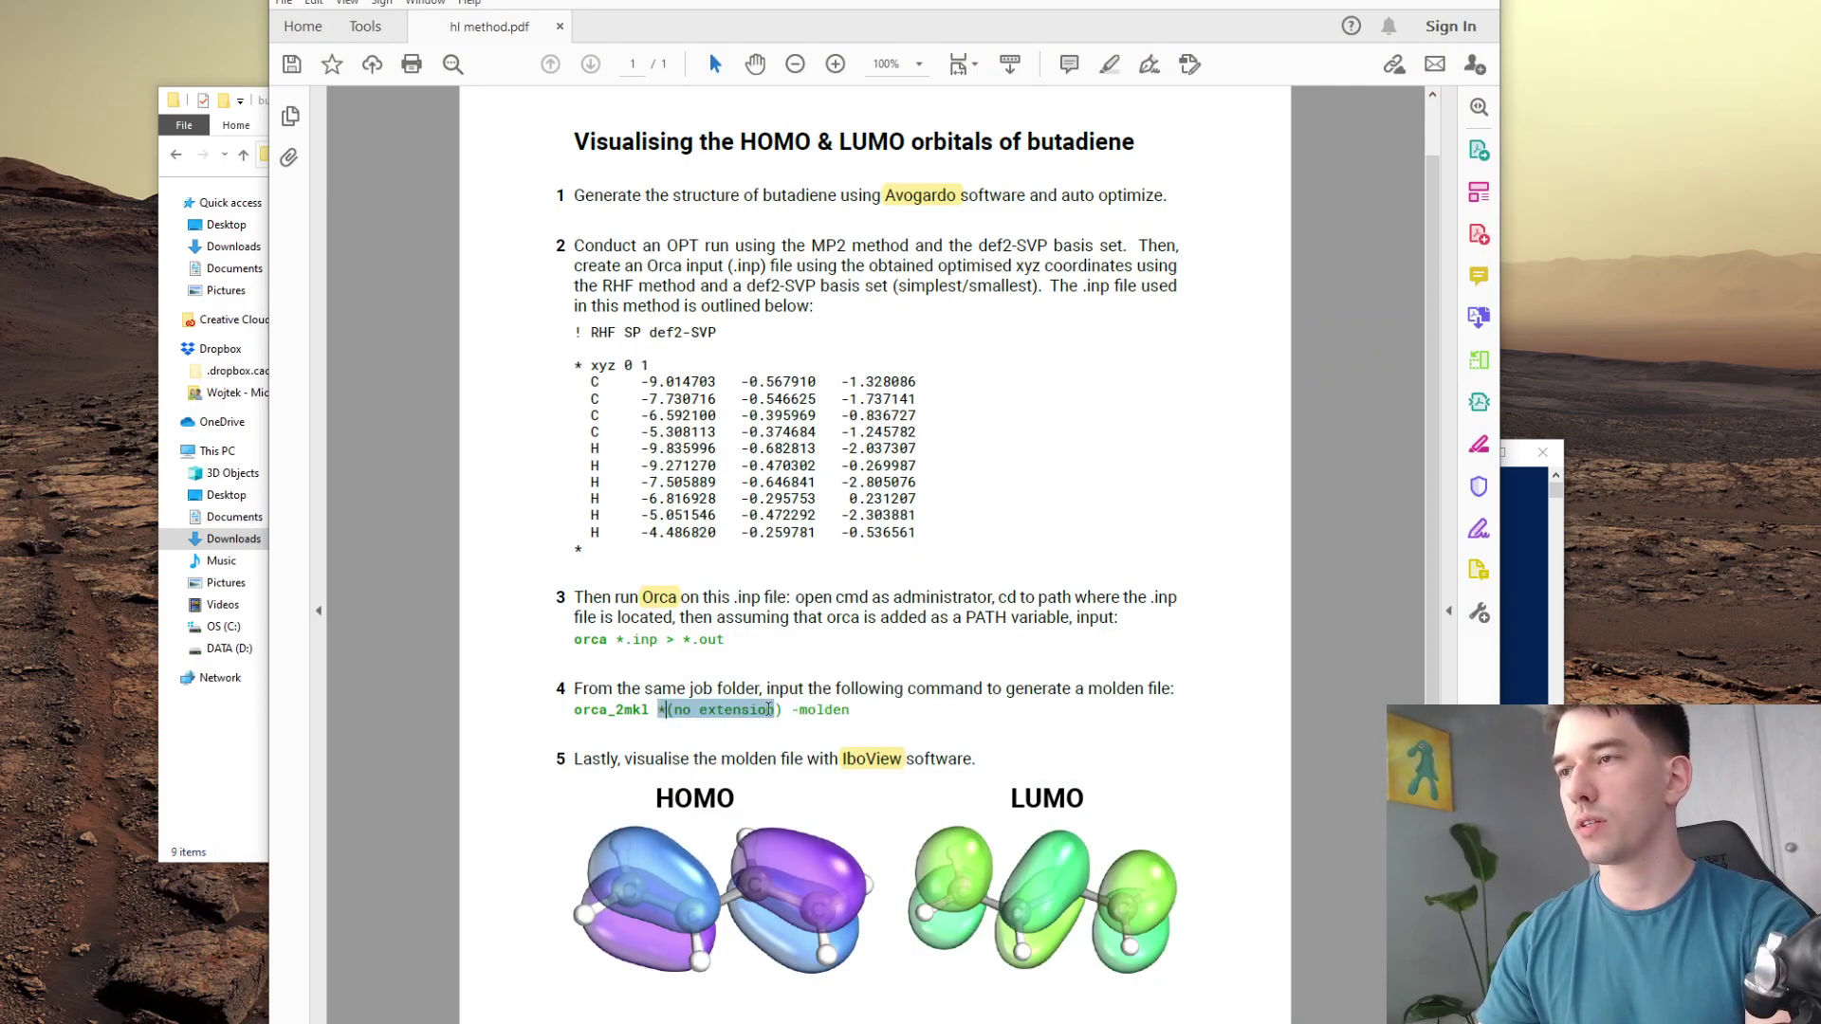
click(915, 607)
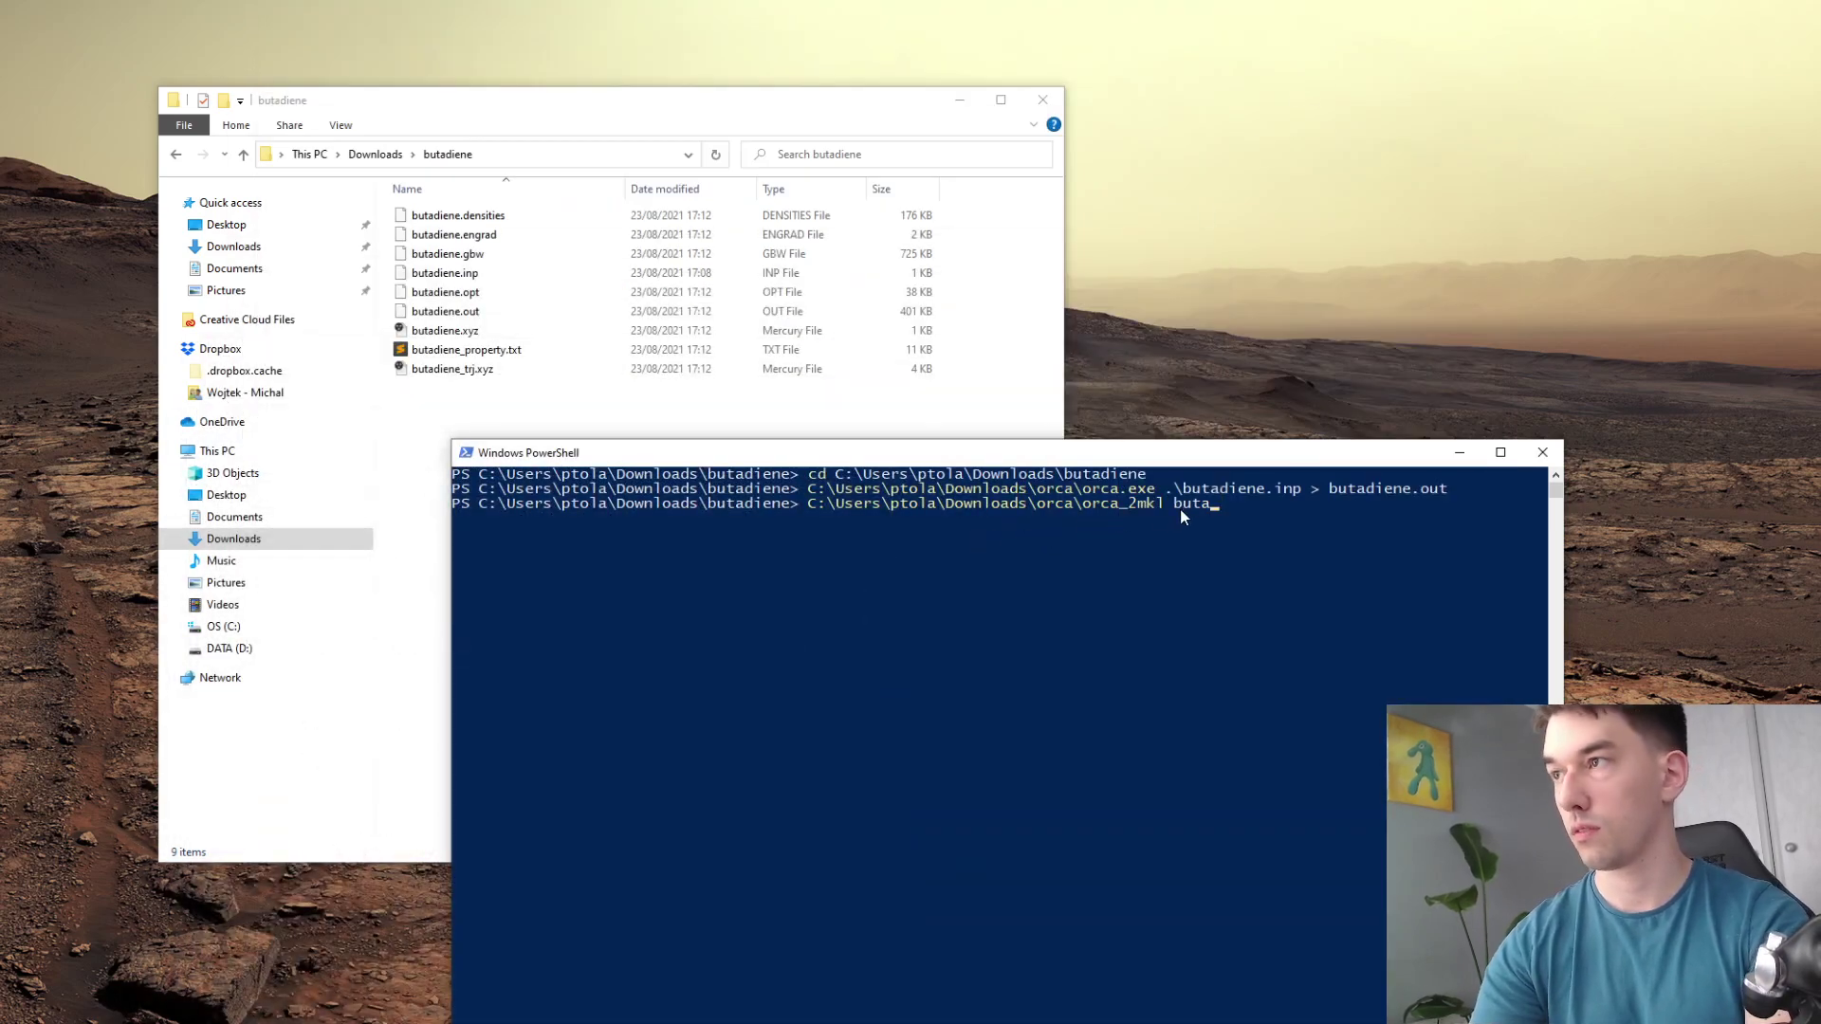
- Complete the orca_2mkl command with the arguments butadiene -molden and run it to generate the molden file
text(diene -)
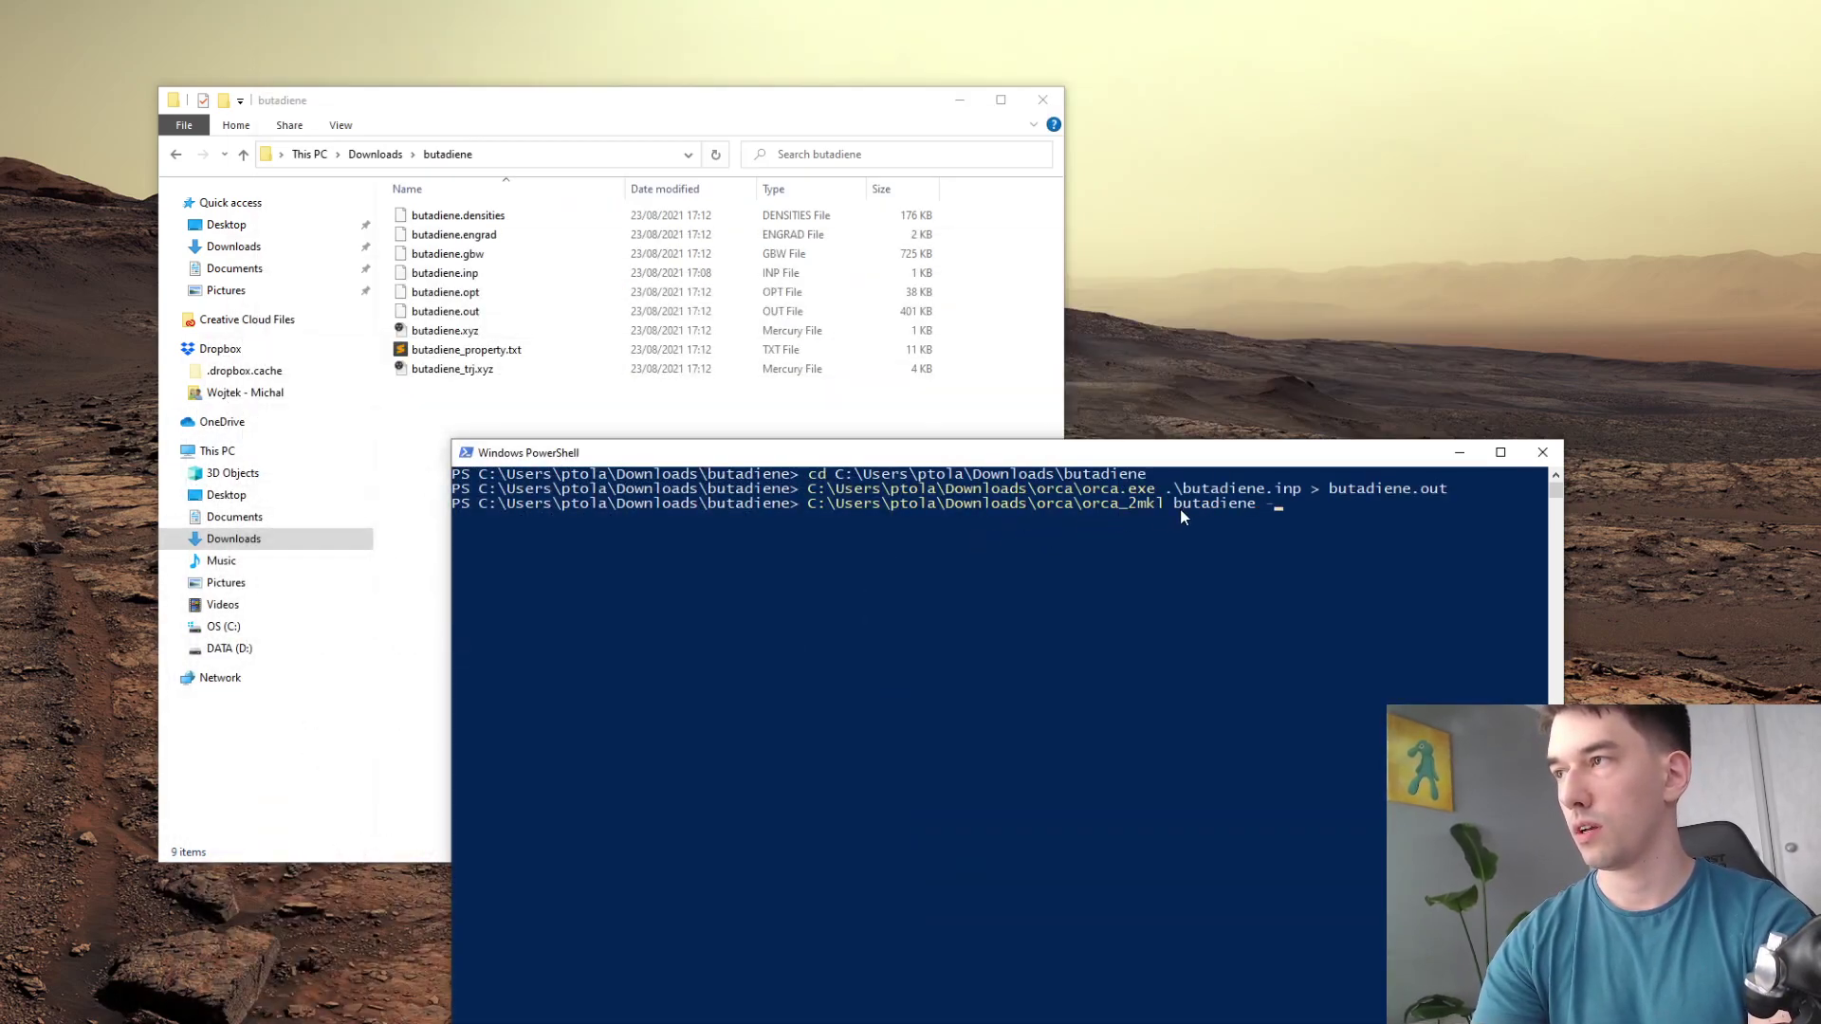
text(molden)
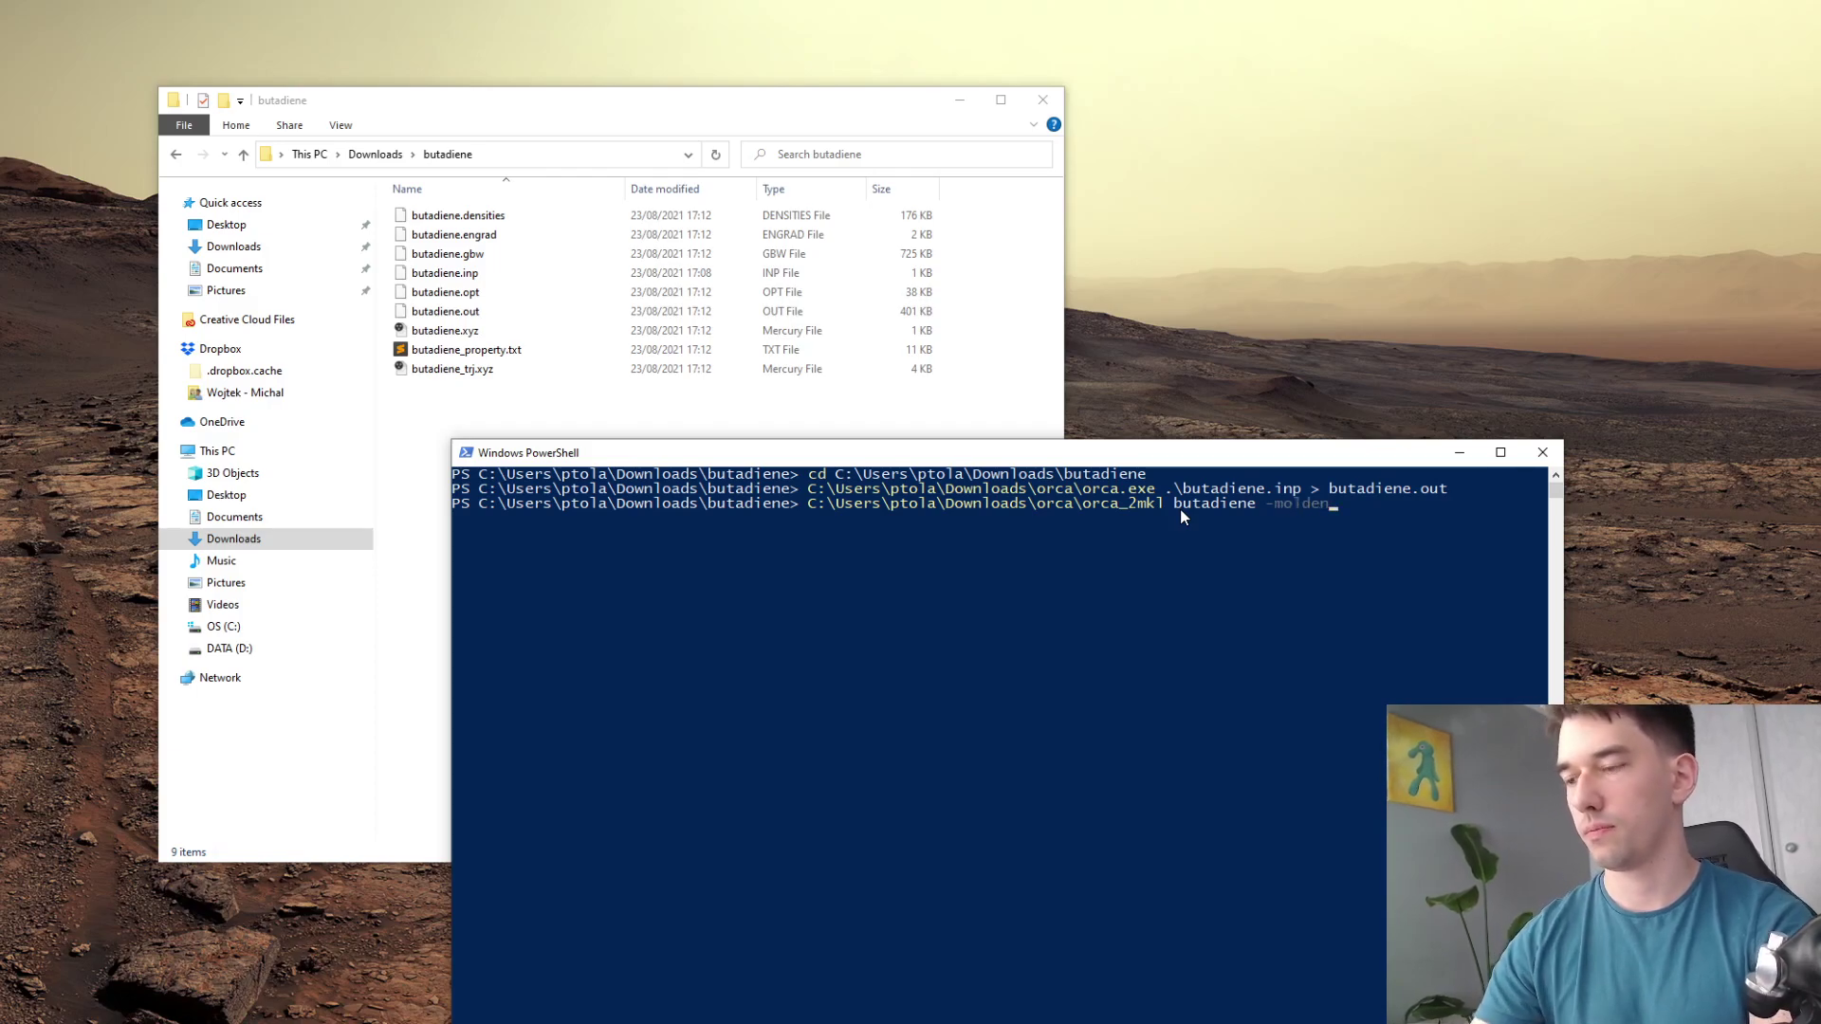
key(Return)
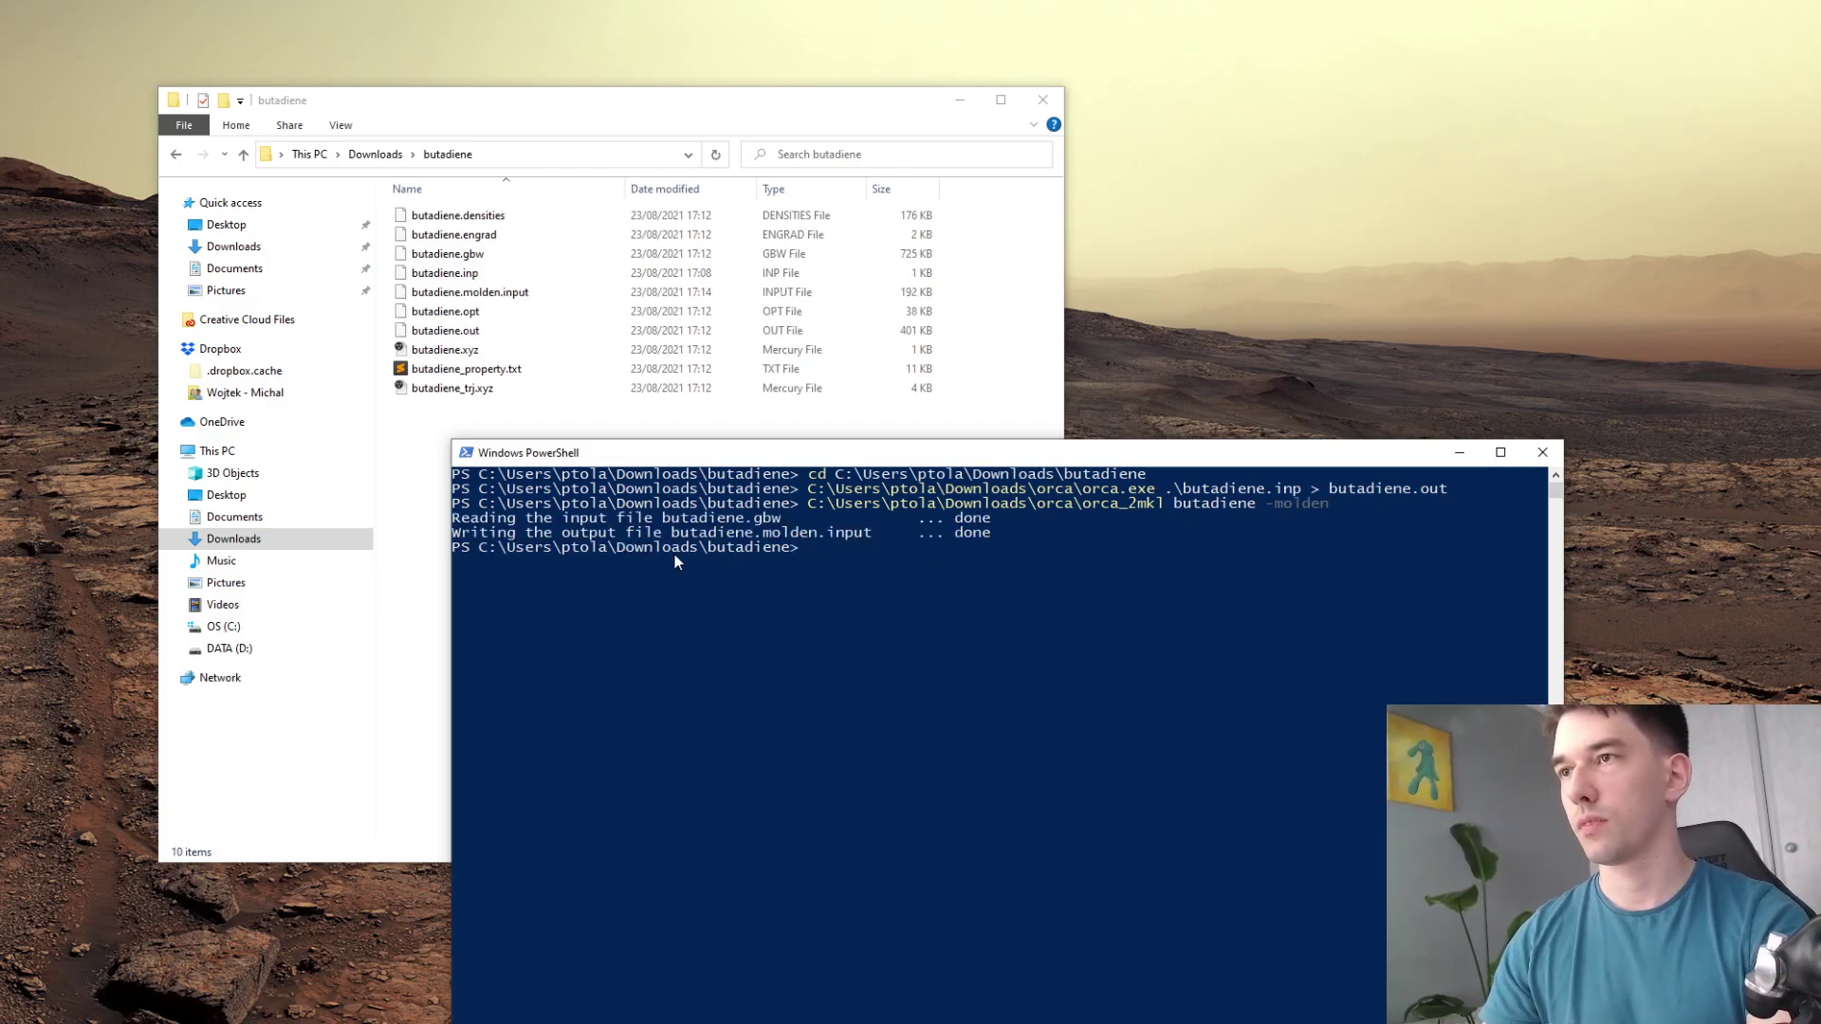
- Open Downloads\iboview\bin in a second File Explorer window, launch iboview.exe, and minimise that folder window
click(464, 296)
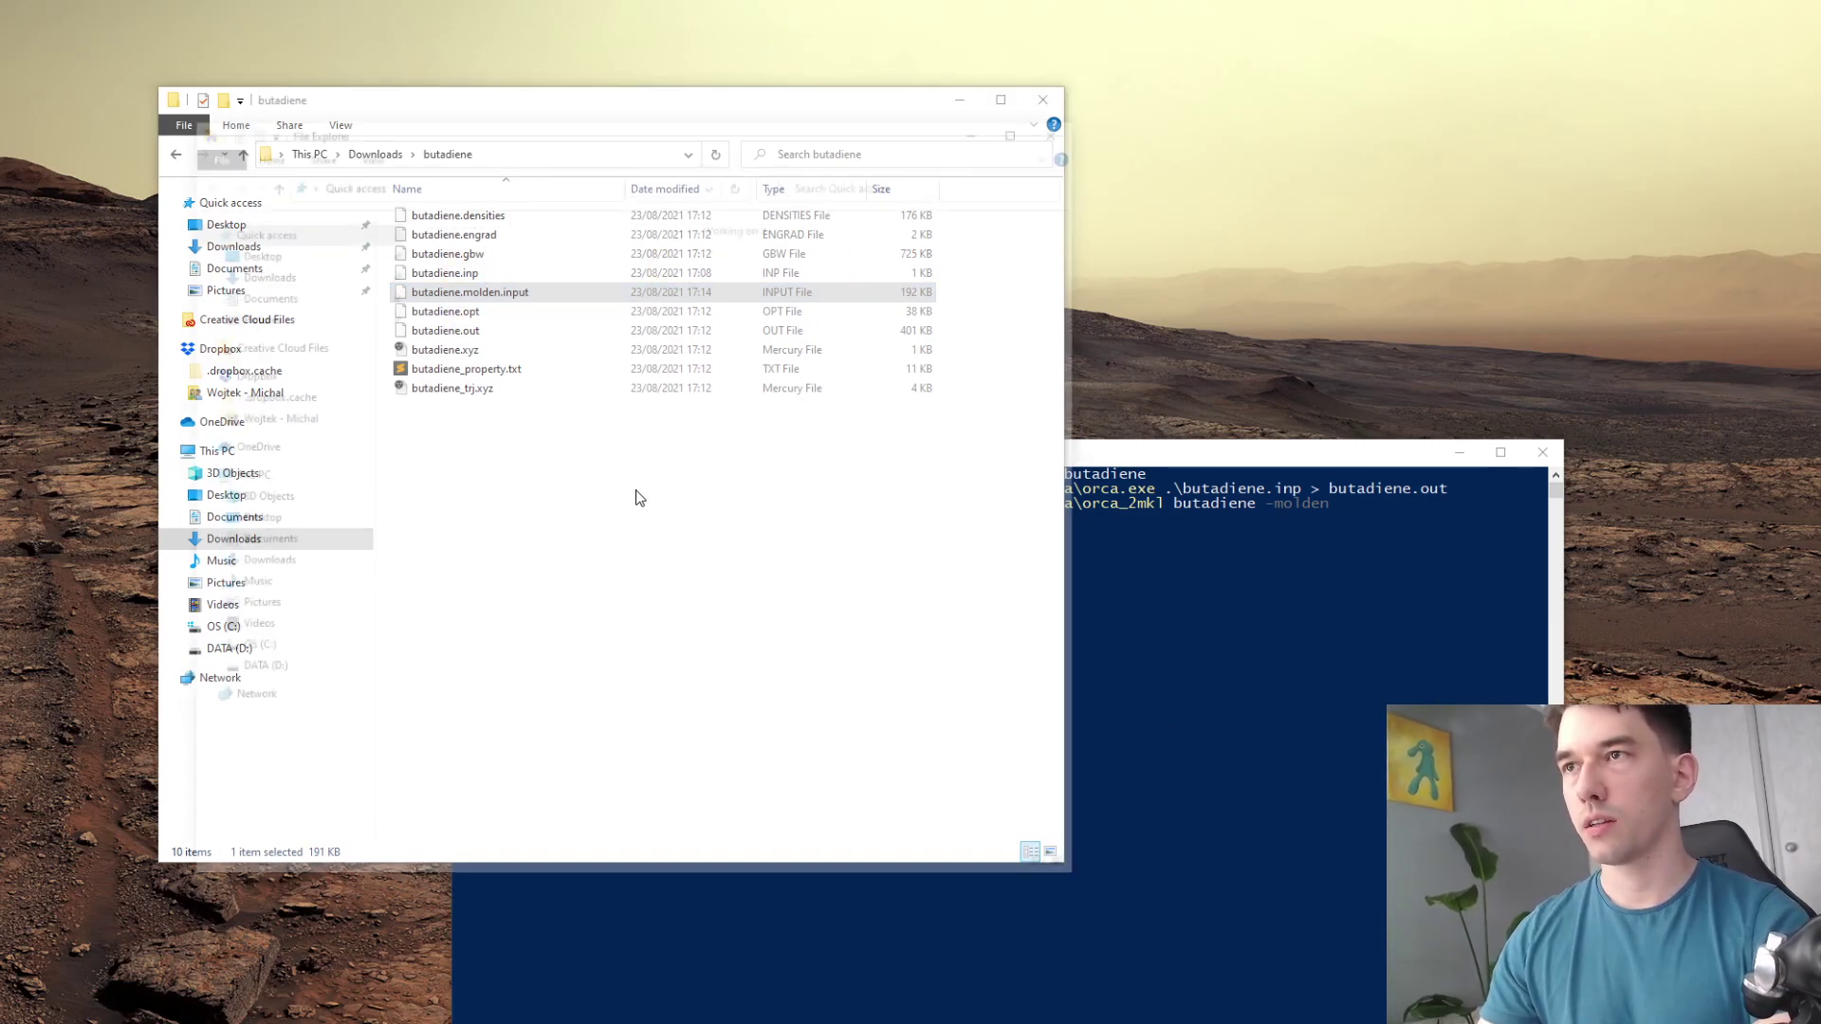
key(super+e)
drag(455, 98, 1240, 285)
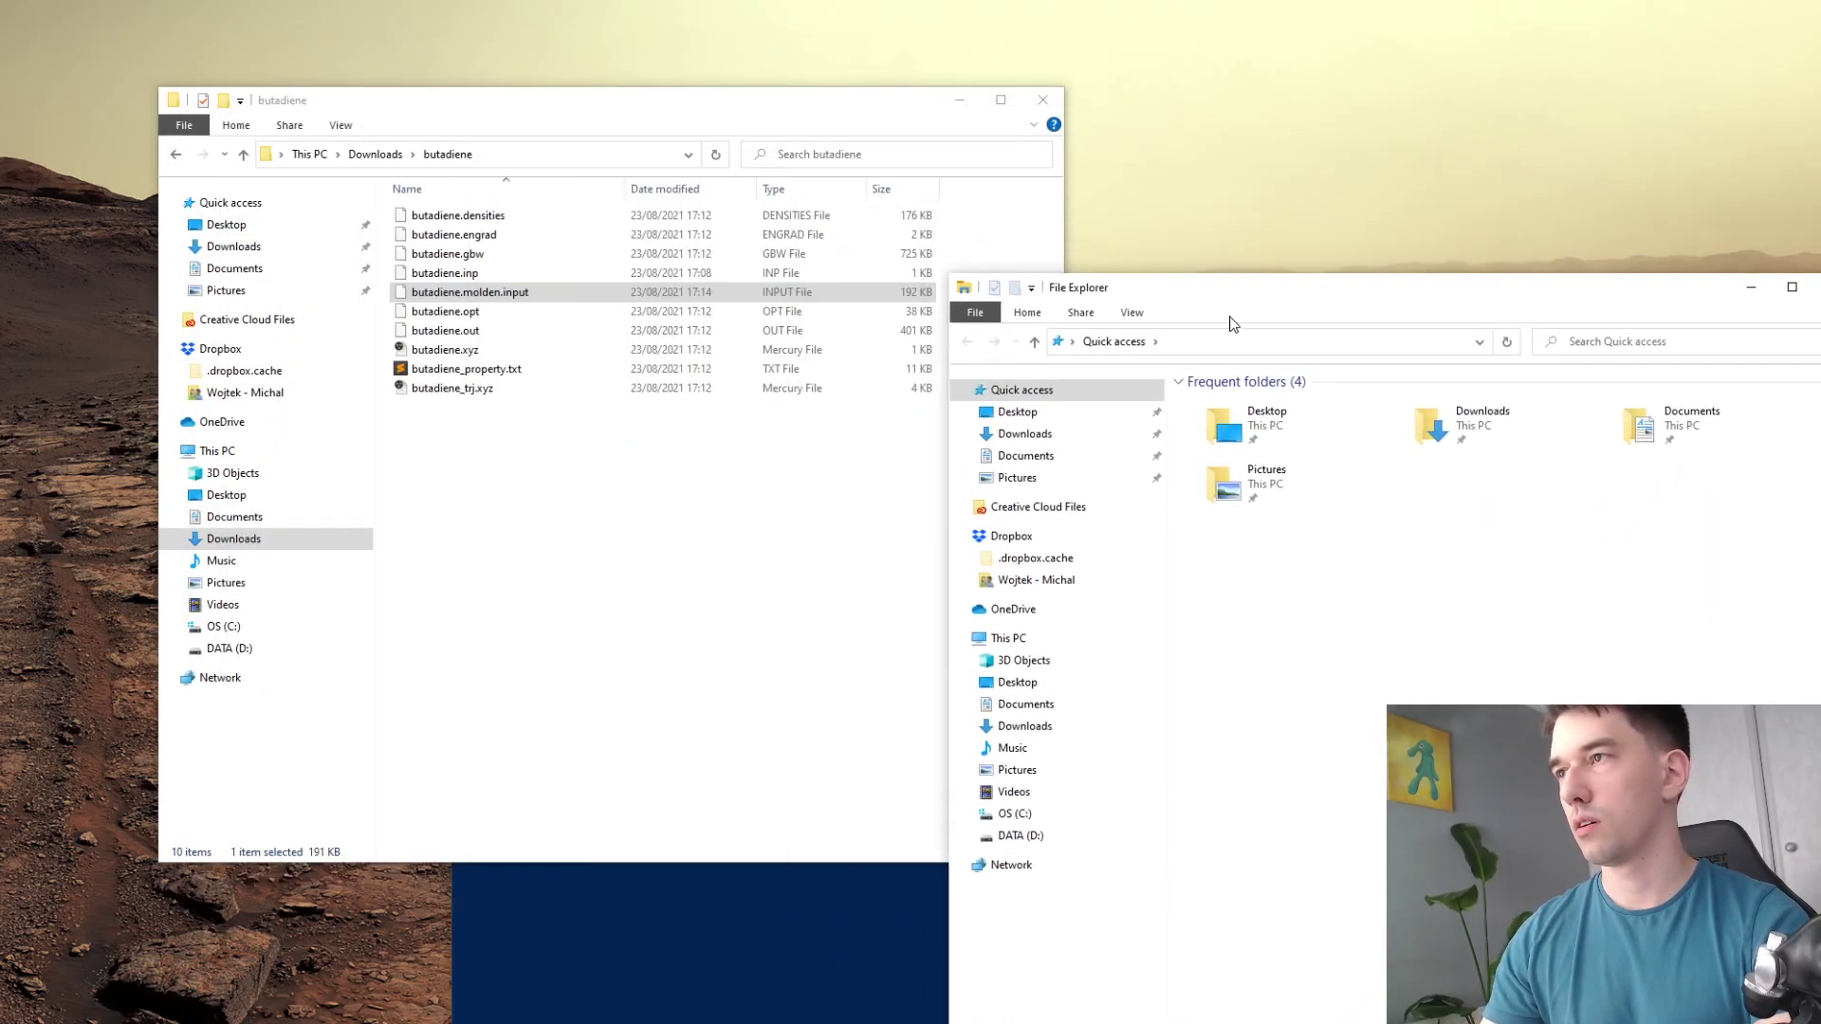
click(1025, 433)
double_click(1336, 512)
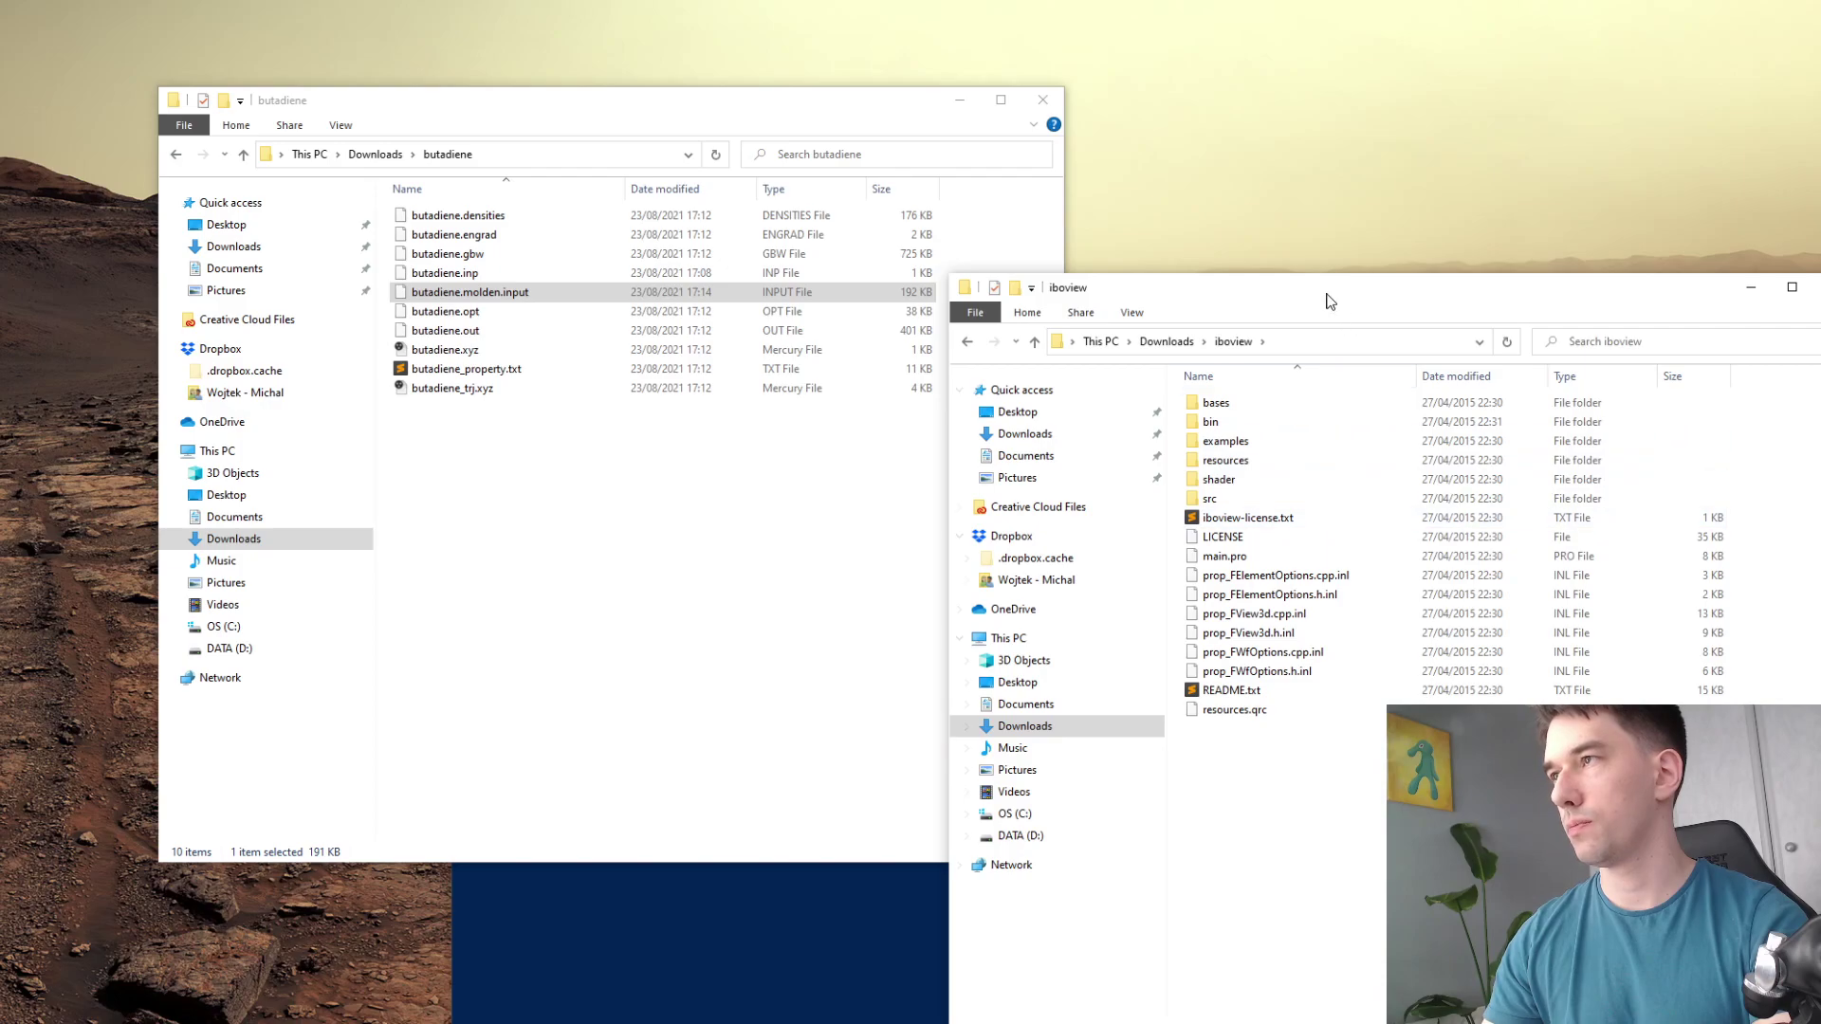
drag(1325, 297, 1250, 296)
double_click(1143, 423)
double_click(1155, 459)
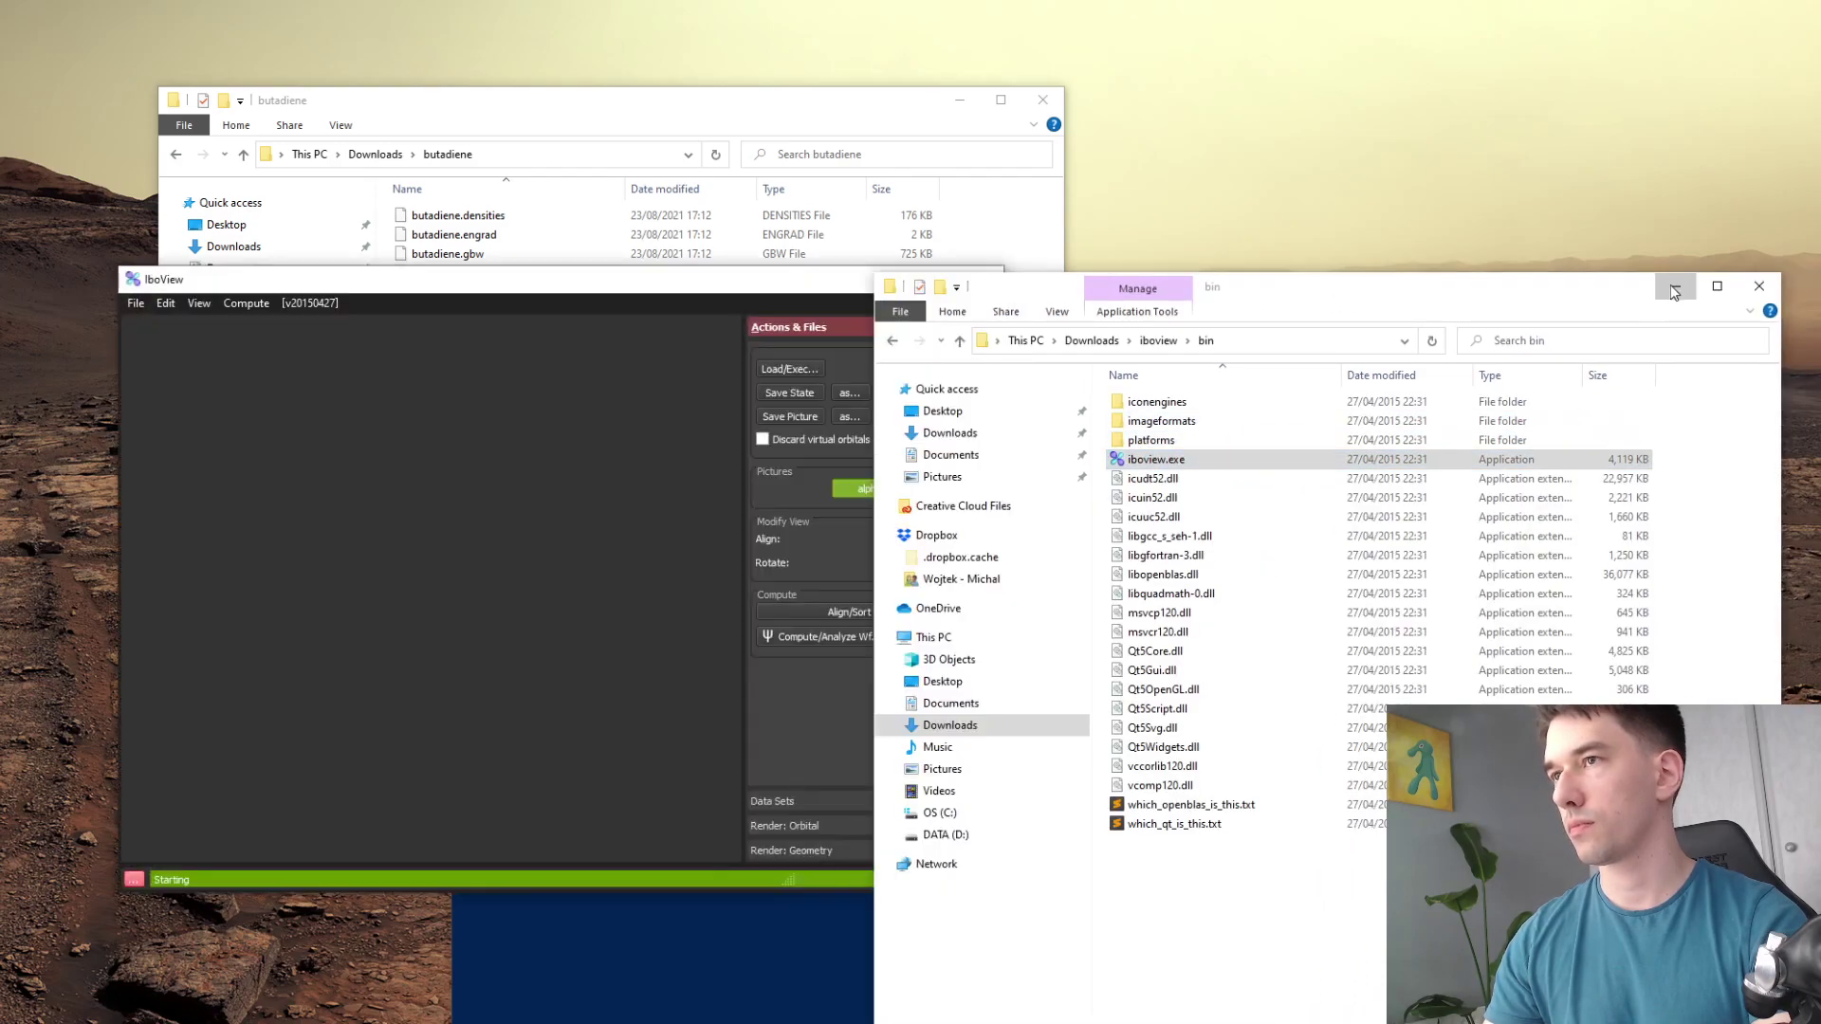
click(1677, 286)
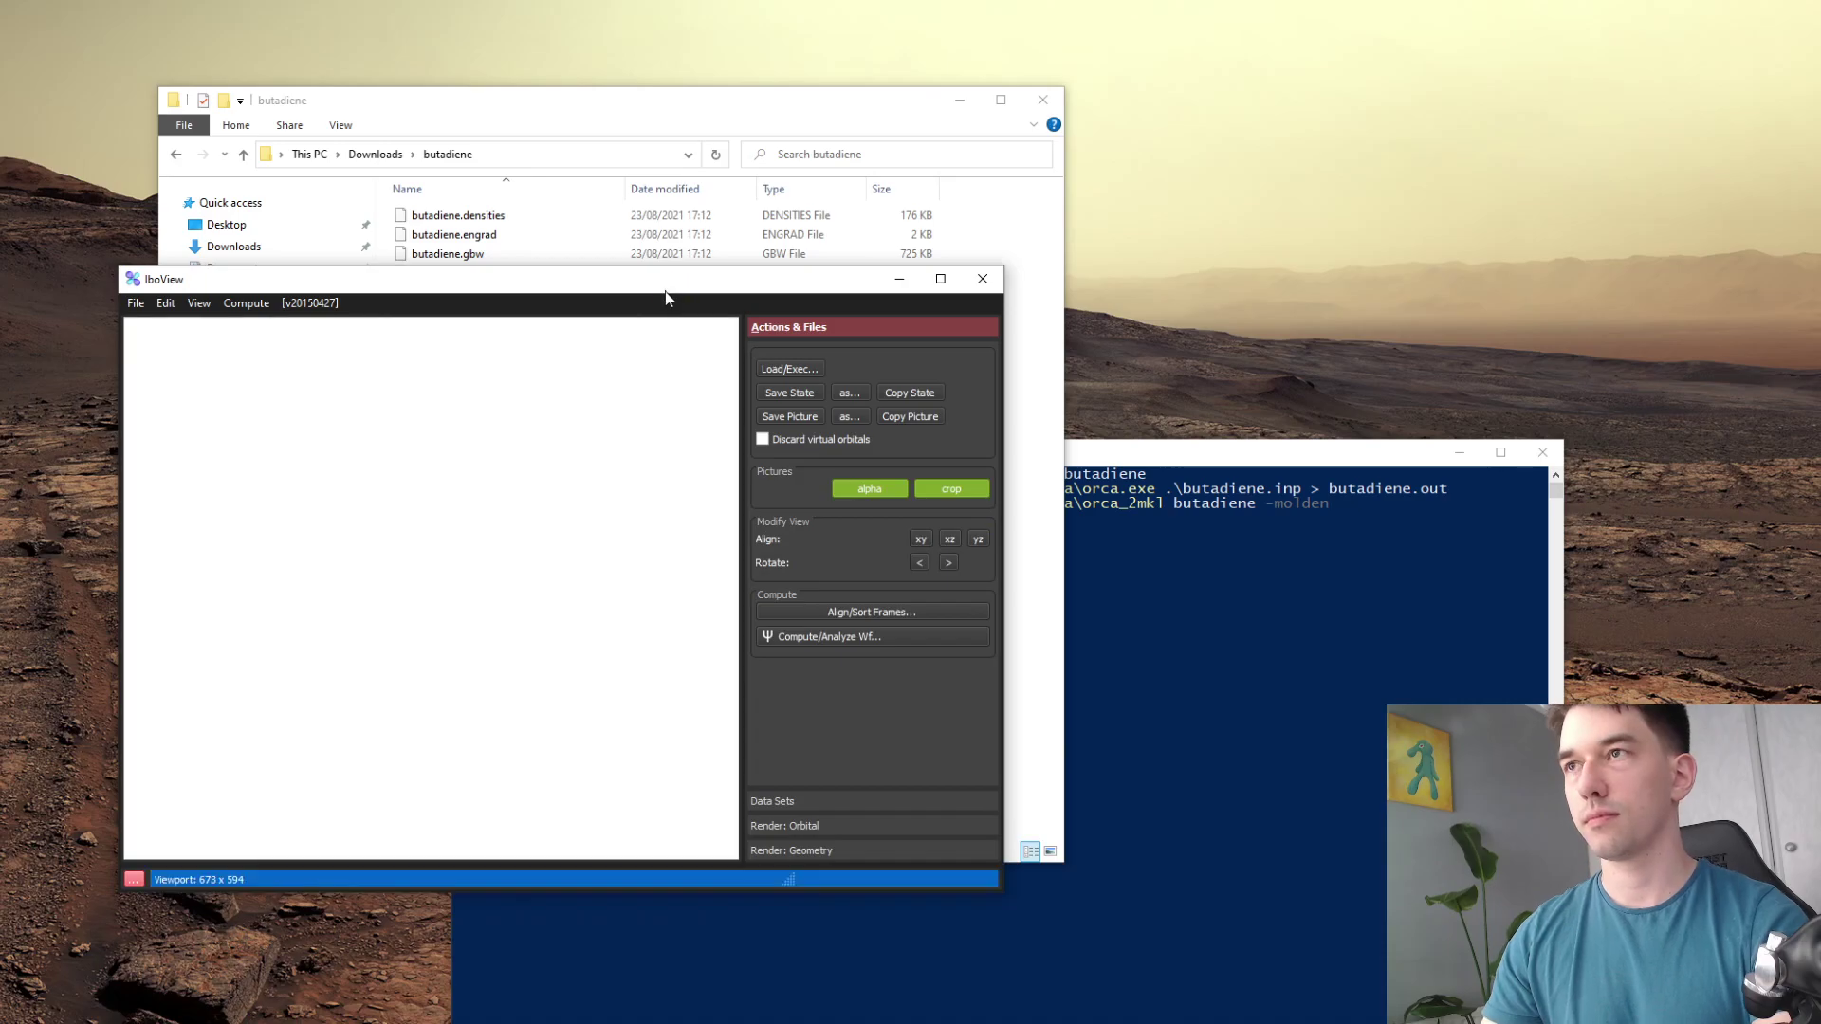
- Arrange the IboView and butadiene folder windows side by side and load butadiene.molden.input into IboView
drag(664, 287, 1161, 416)
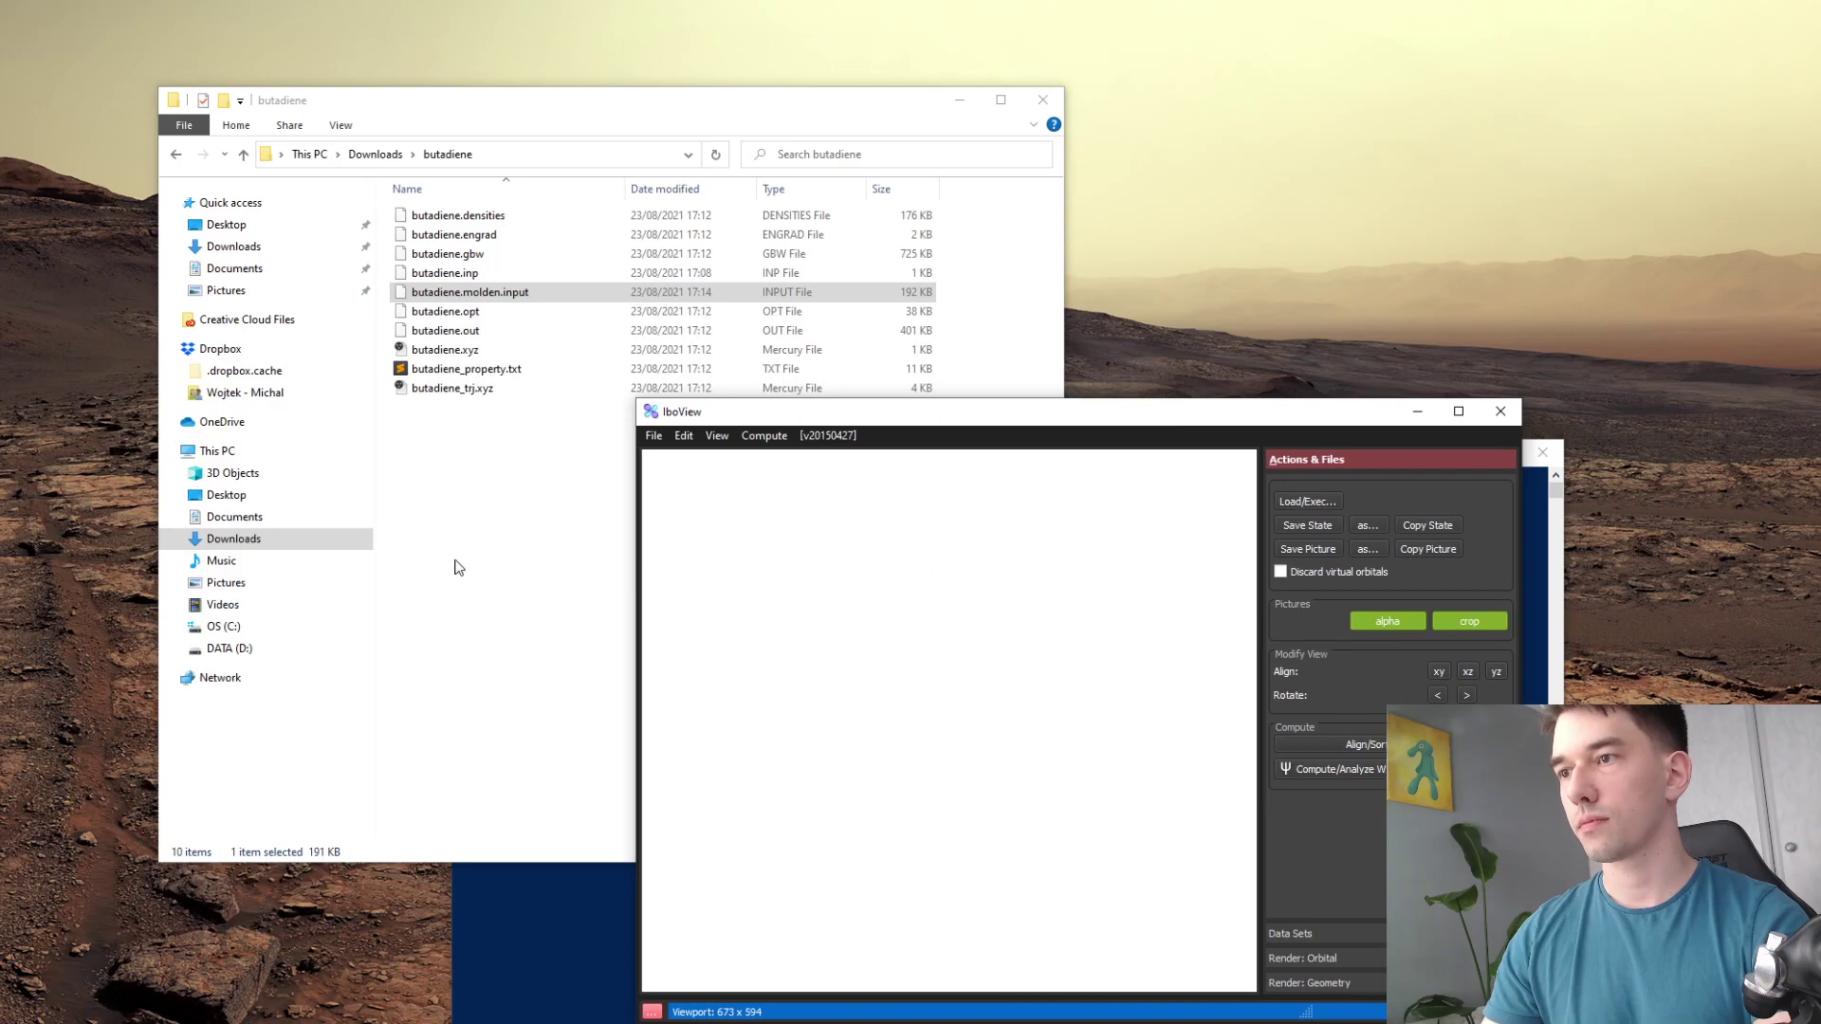
click(458, 564)
drag(554, 112, 402, 113)
drag(317, 292, 845, 772)
click(1022, 414)
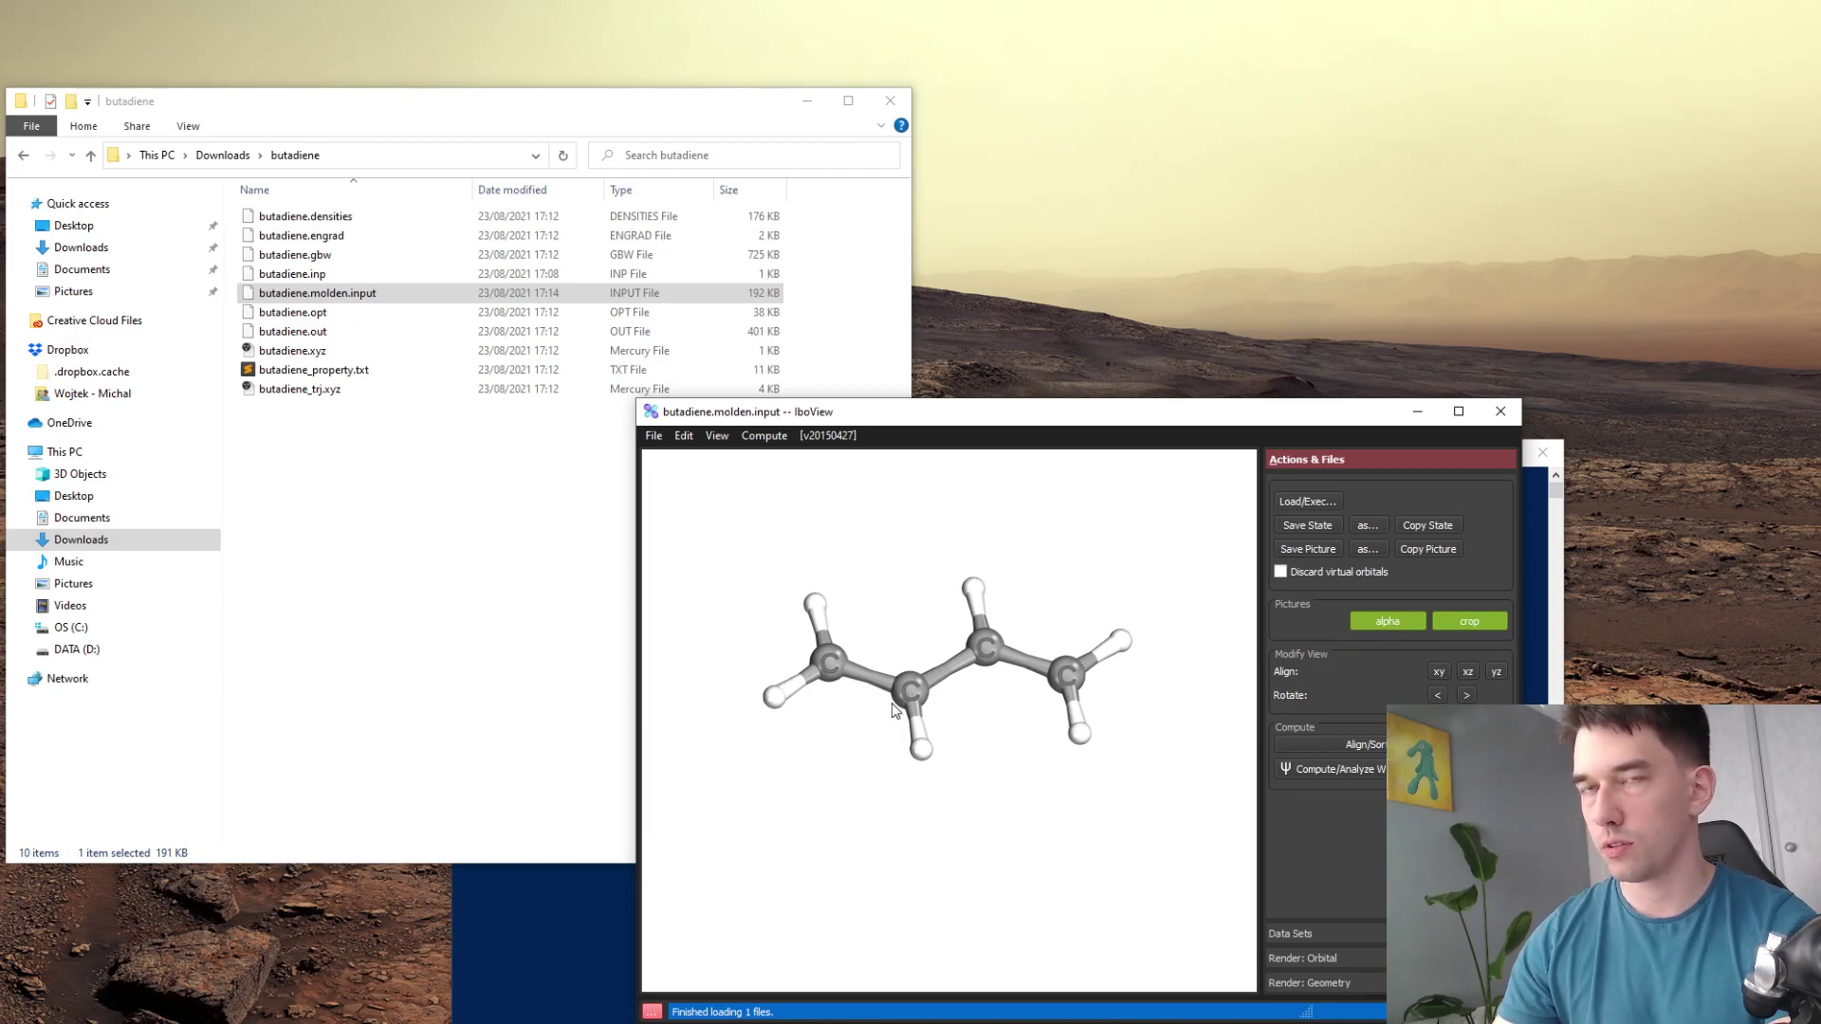
- Rotate the loaded butadiene model, enlarge the IboView window, and minimise the butadiene folder window
drag(1082, 768, 1035, 816)
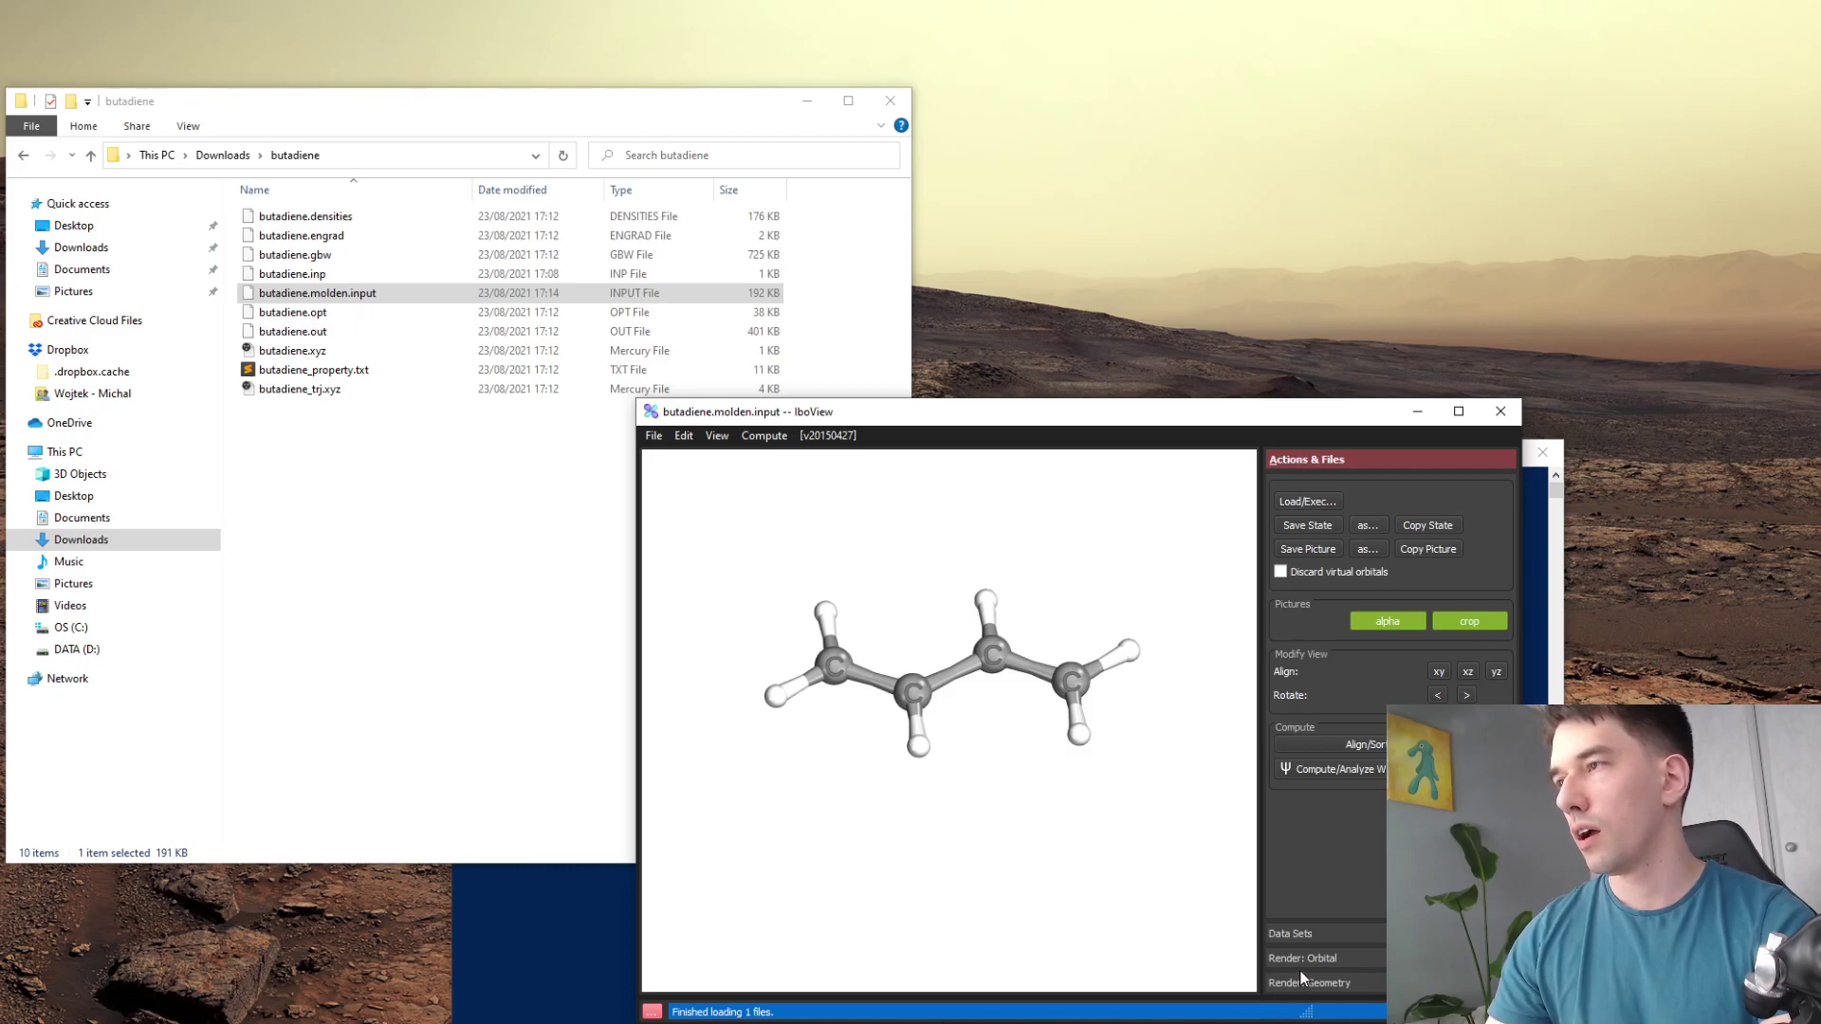
drag(969, 787, 967, 897)
drag(1224, 424, 955, 142)
drag(1256, 746, 1358, 905)
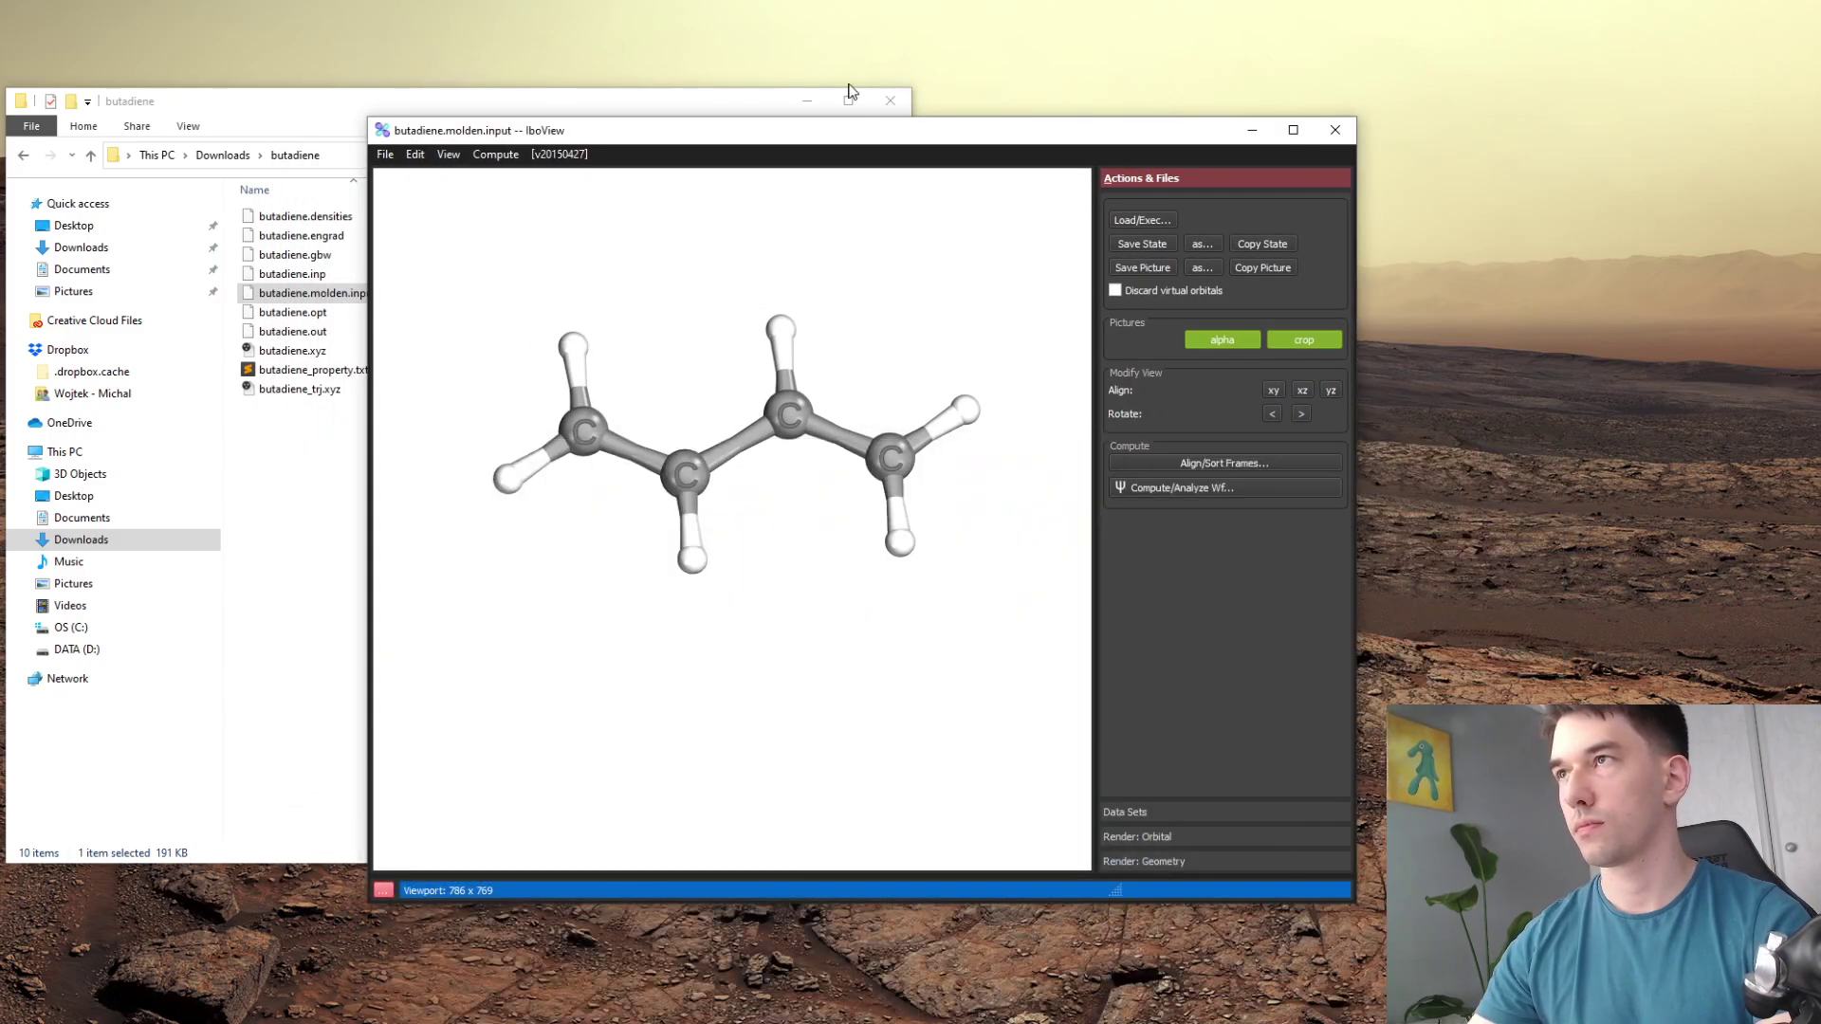
click(807, 100)
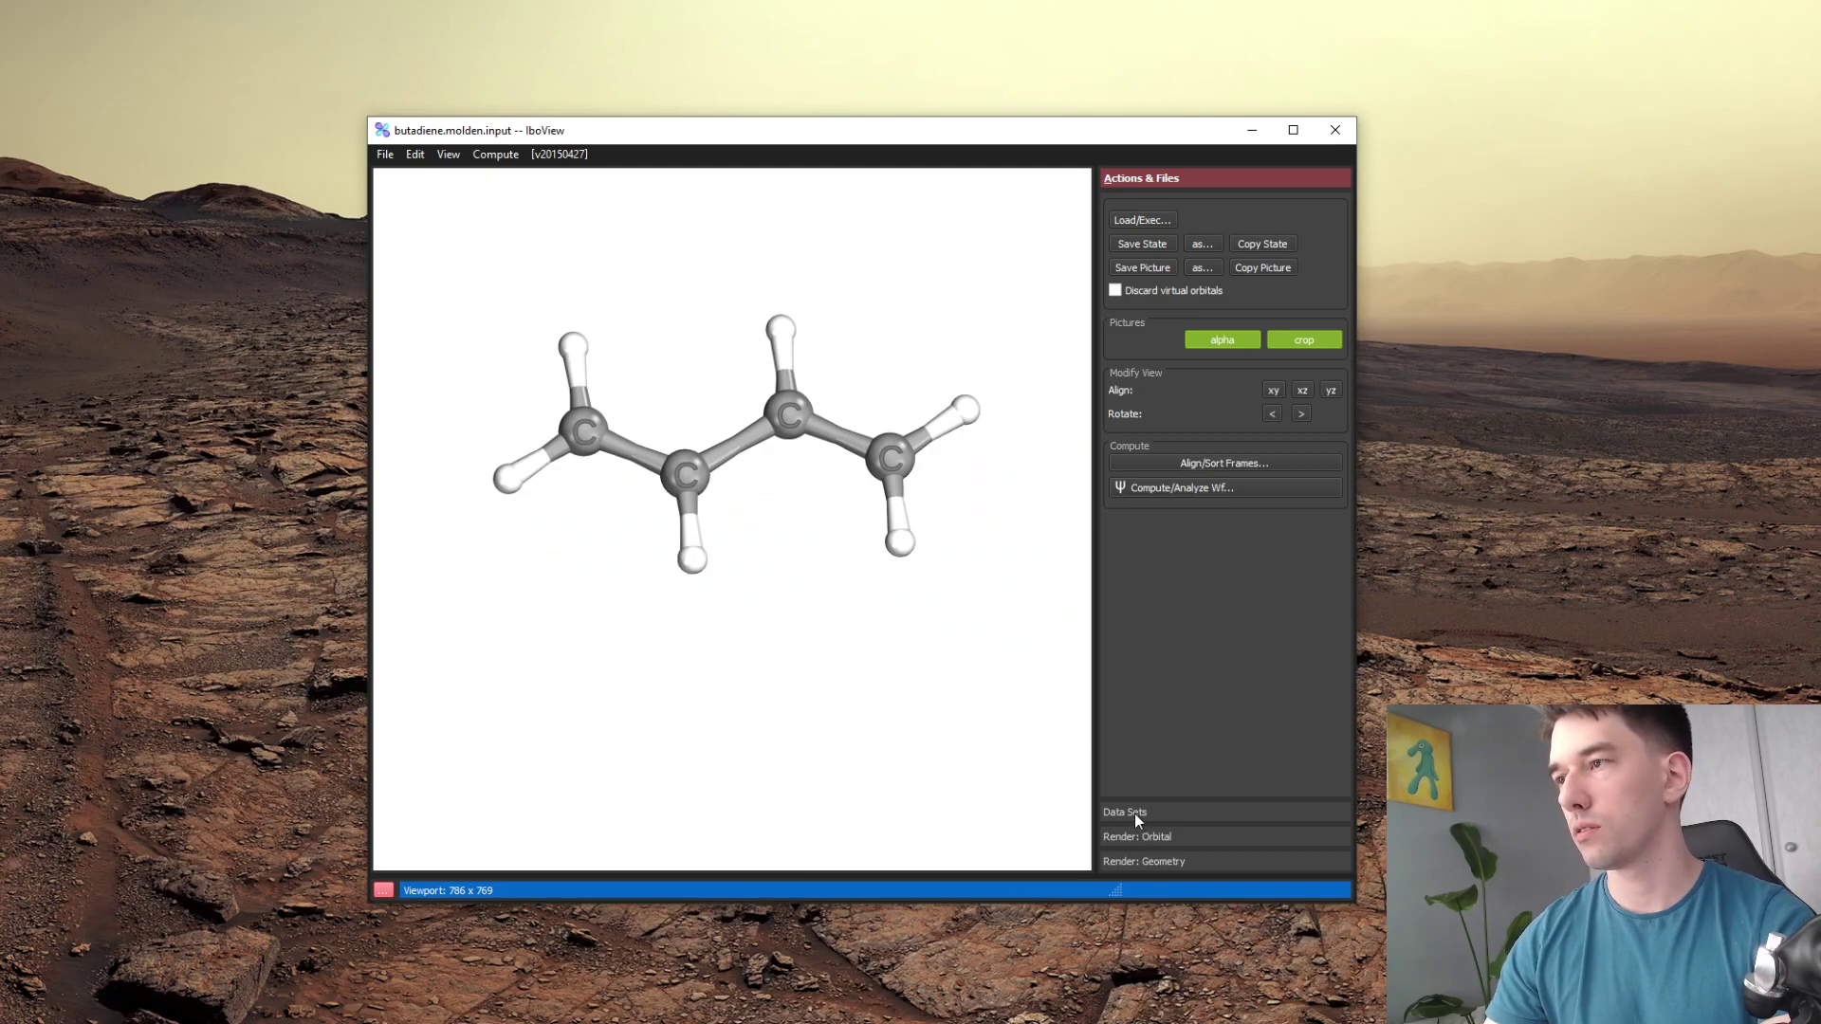
- Open the list of orbital data sets and locate the HOMO (E = -0.3217) and the LUMO (E = 0.1135)
click(1134, 814)
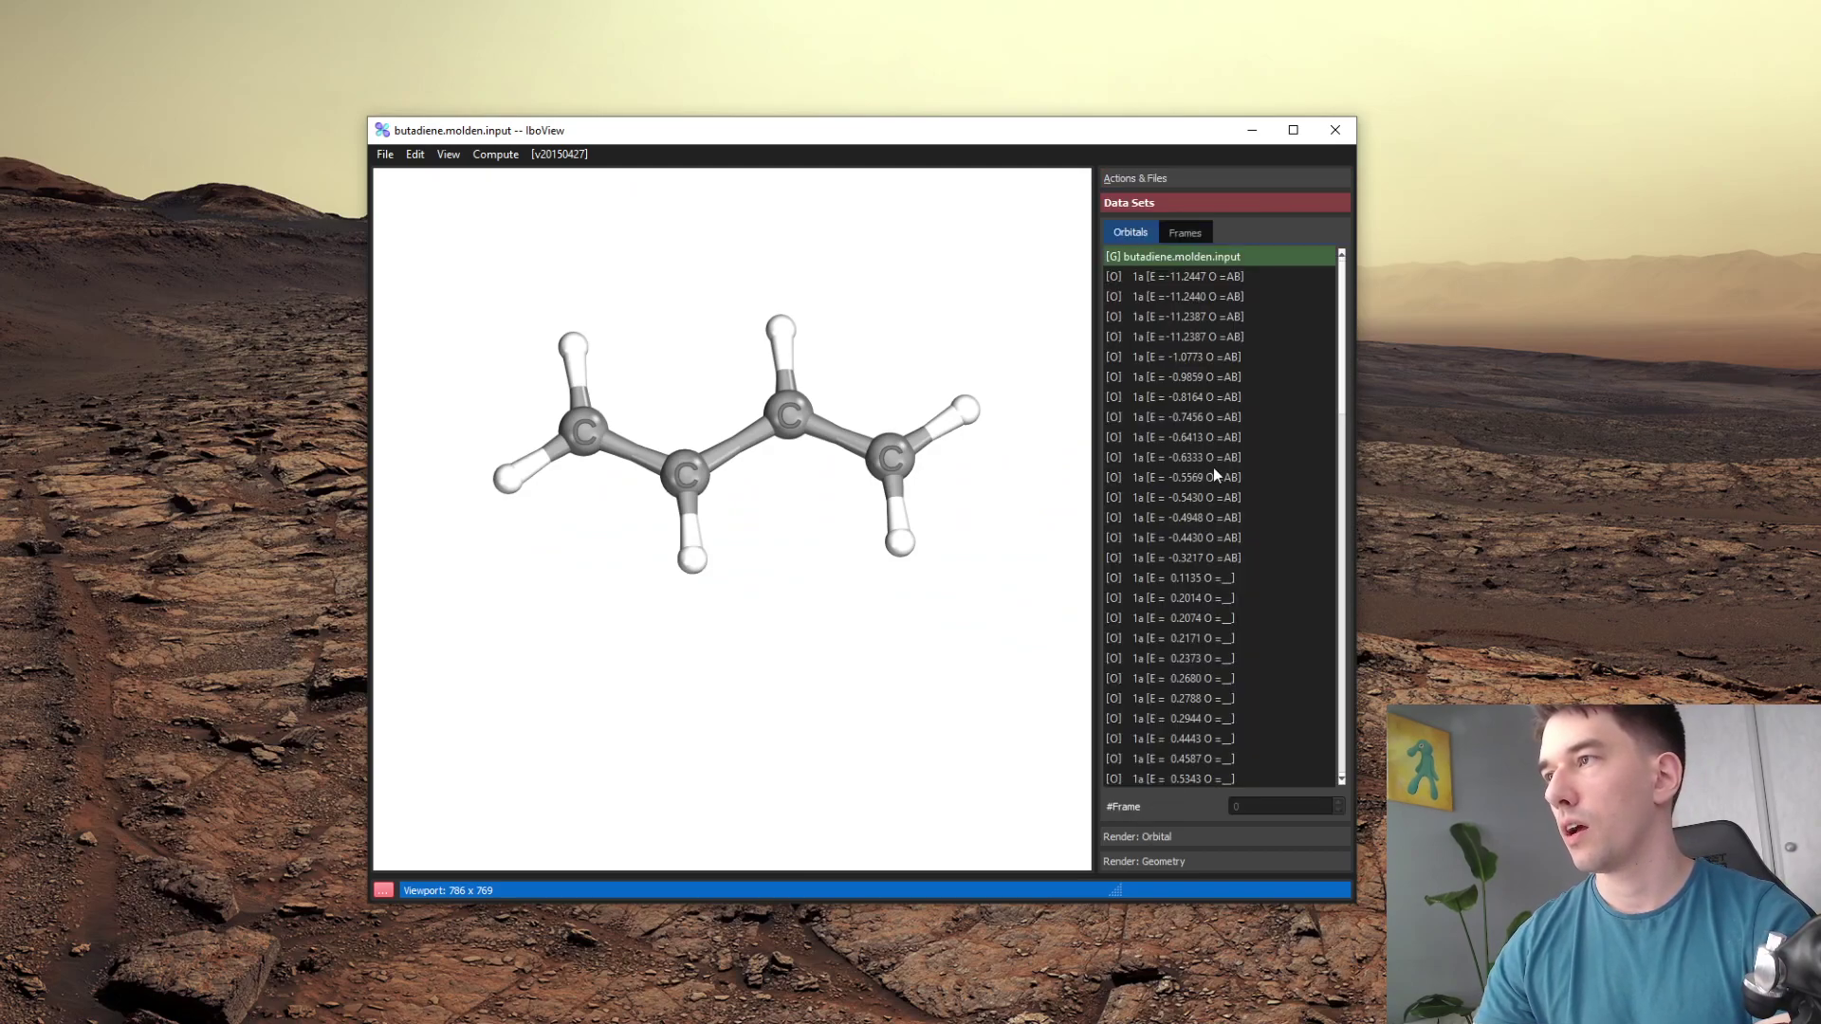
scroll(1220, 398, down, 1)
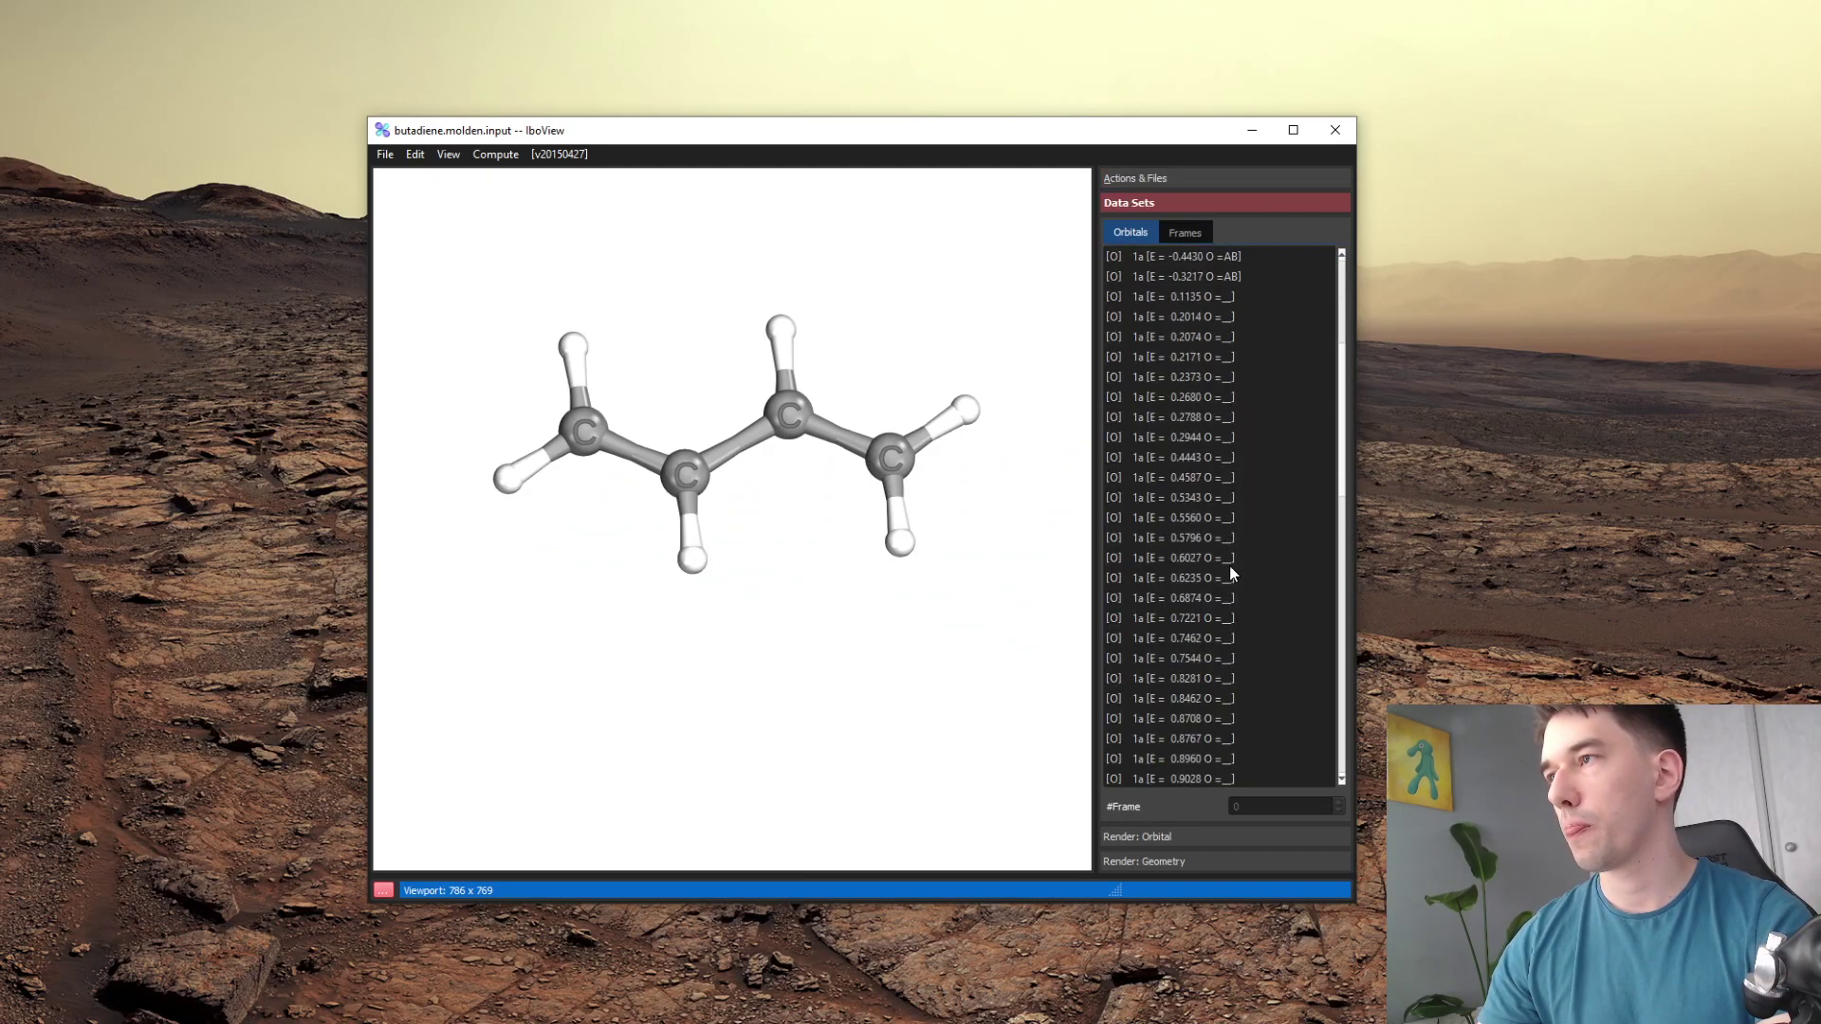
scroll(1229, 582, up, 1)
scroll(1228, 586, down, 3)
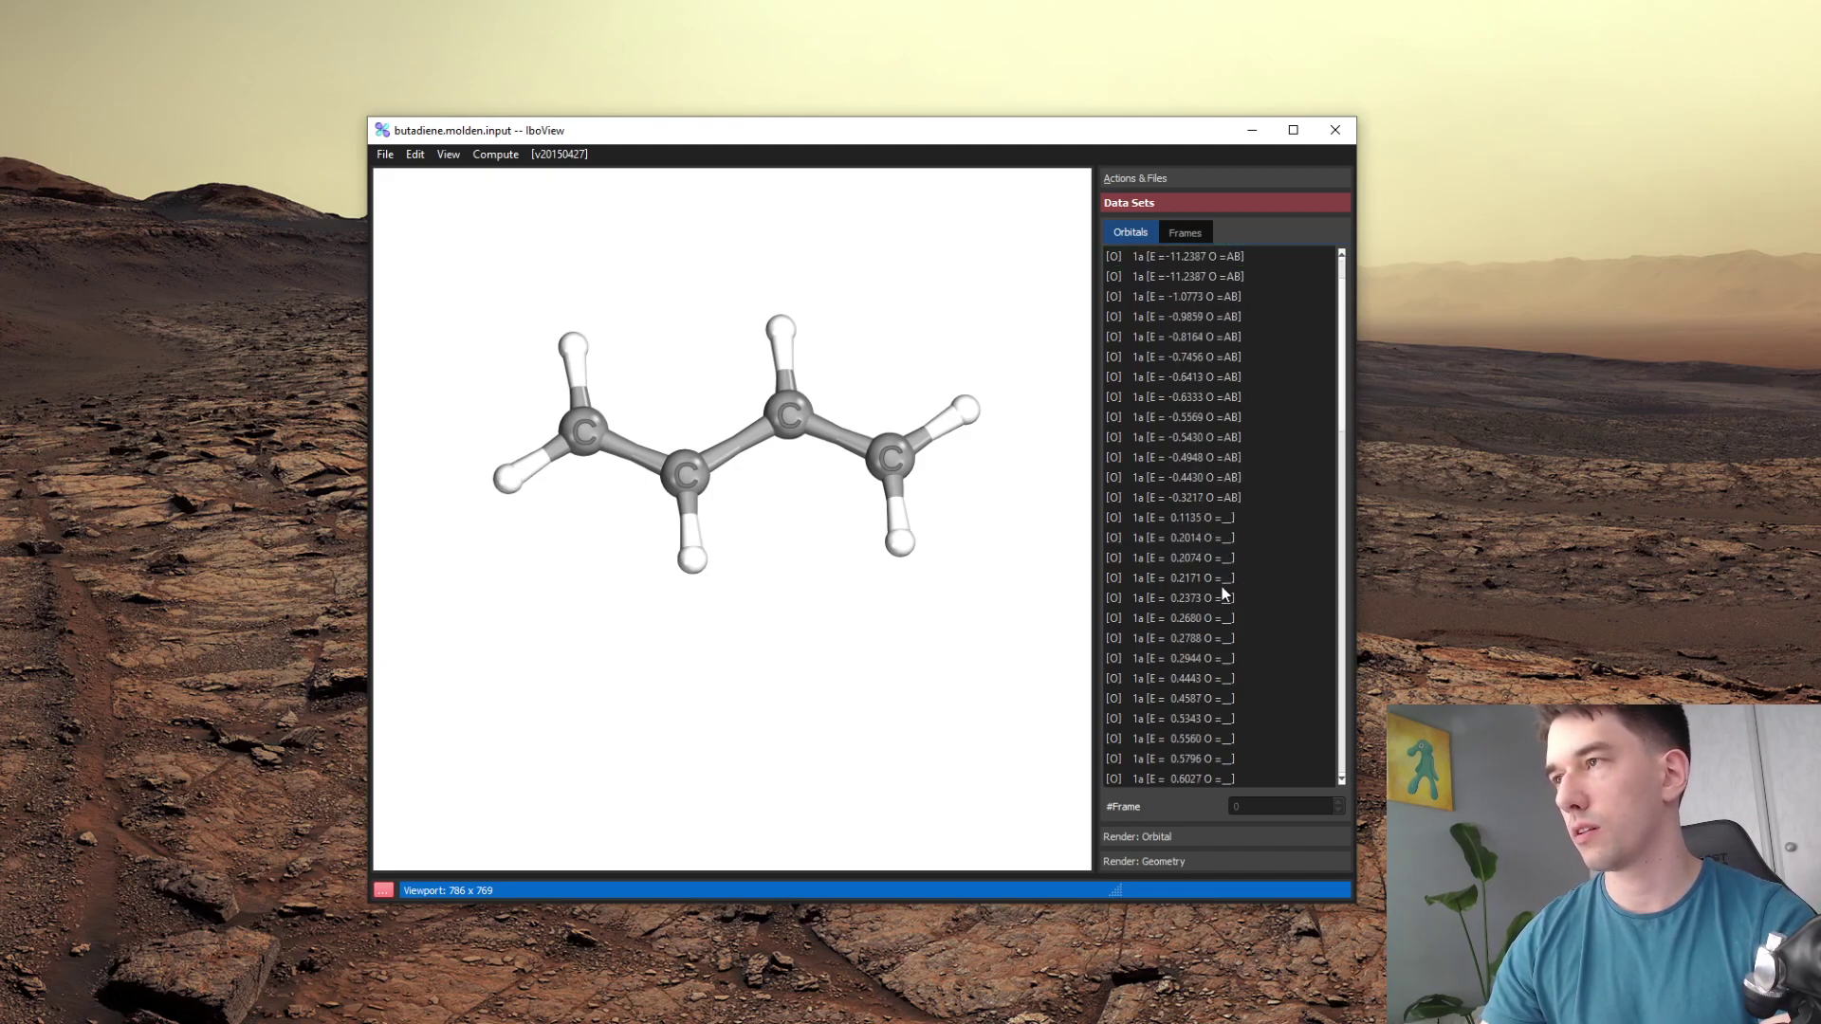
click(1203, 499)
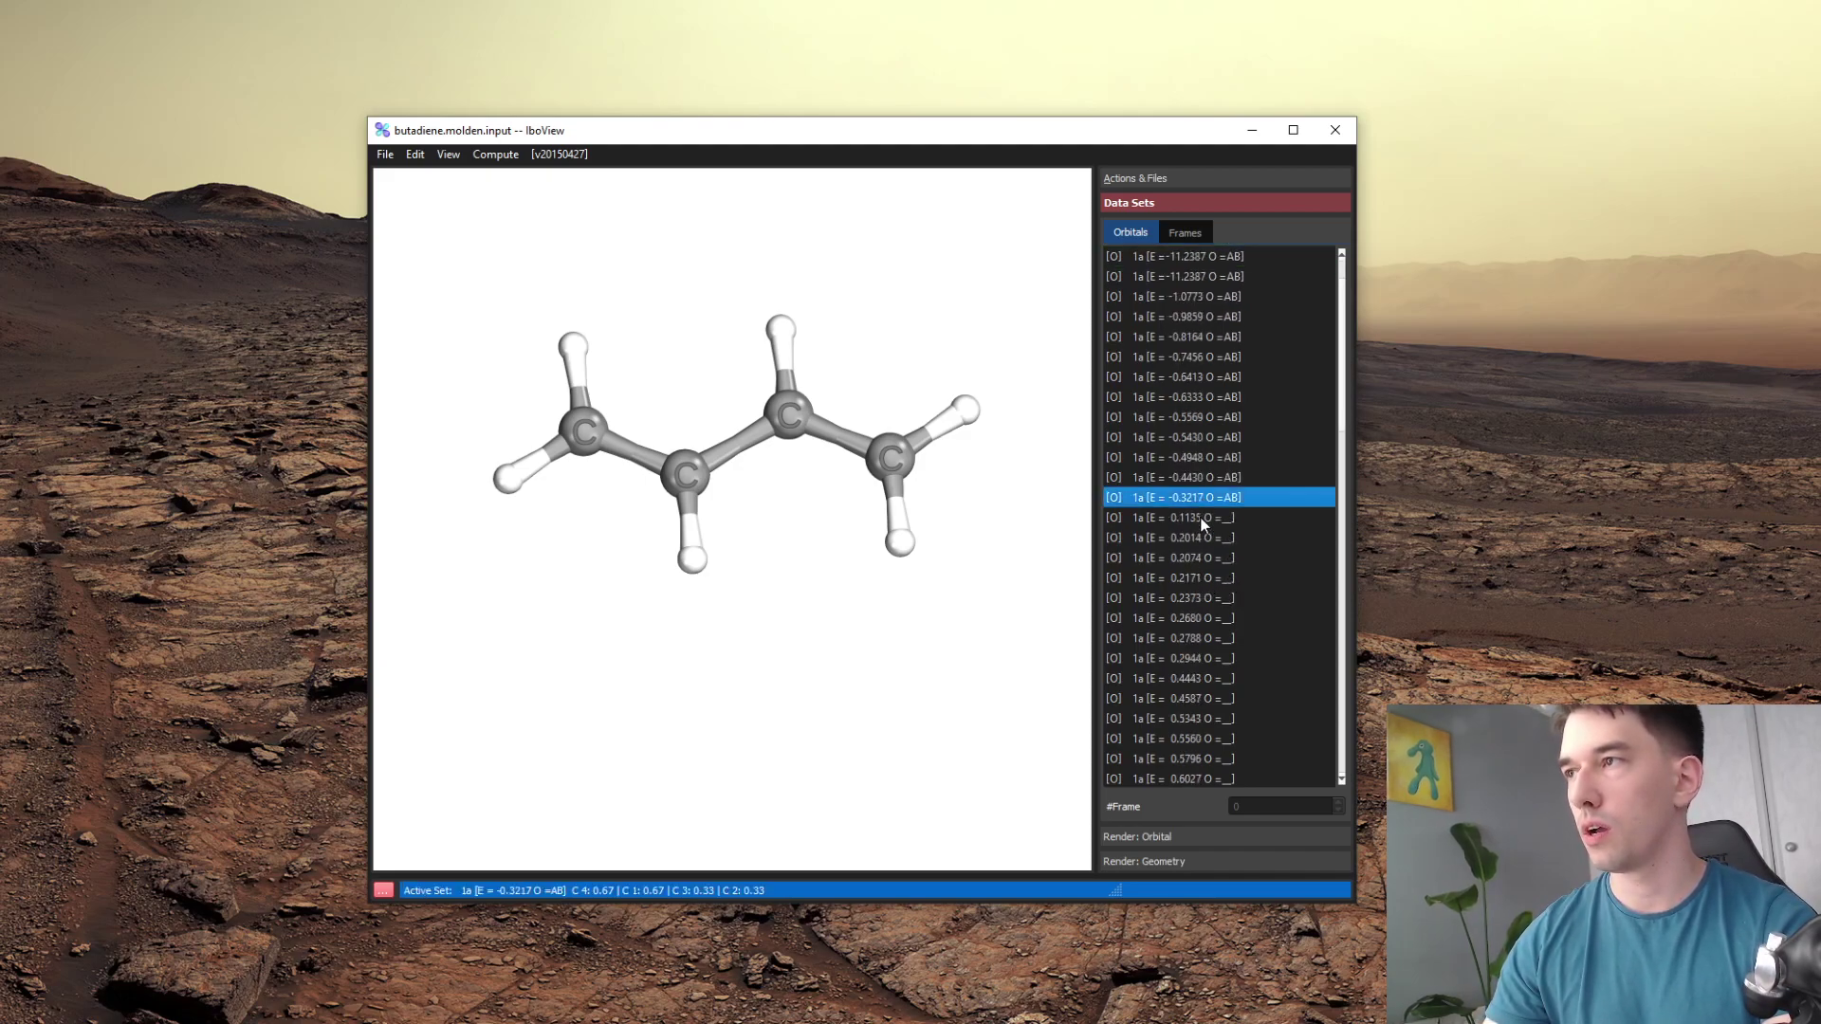
click(1201, 518)
- Look through the remaining occupied and virtual orbitals in the list and compare their energies and occupations
scroll(1190, 418, up, 3)
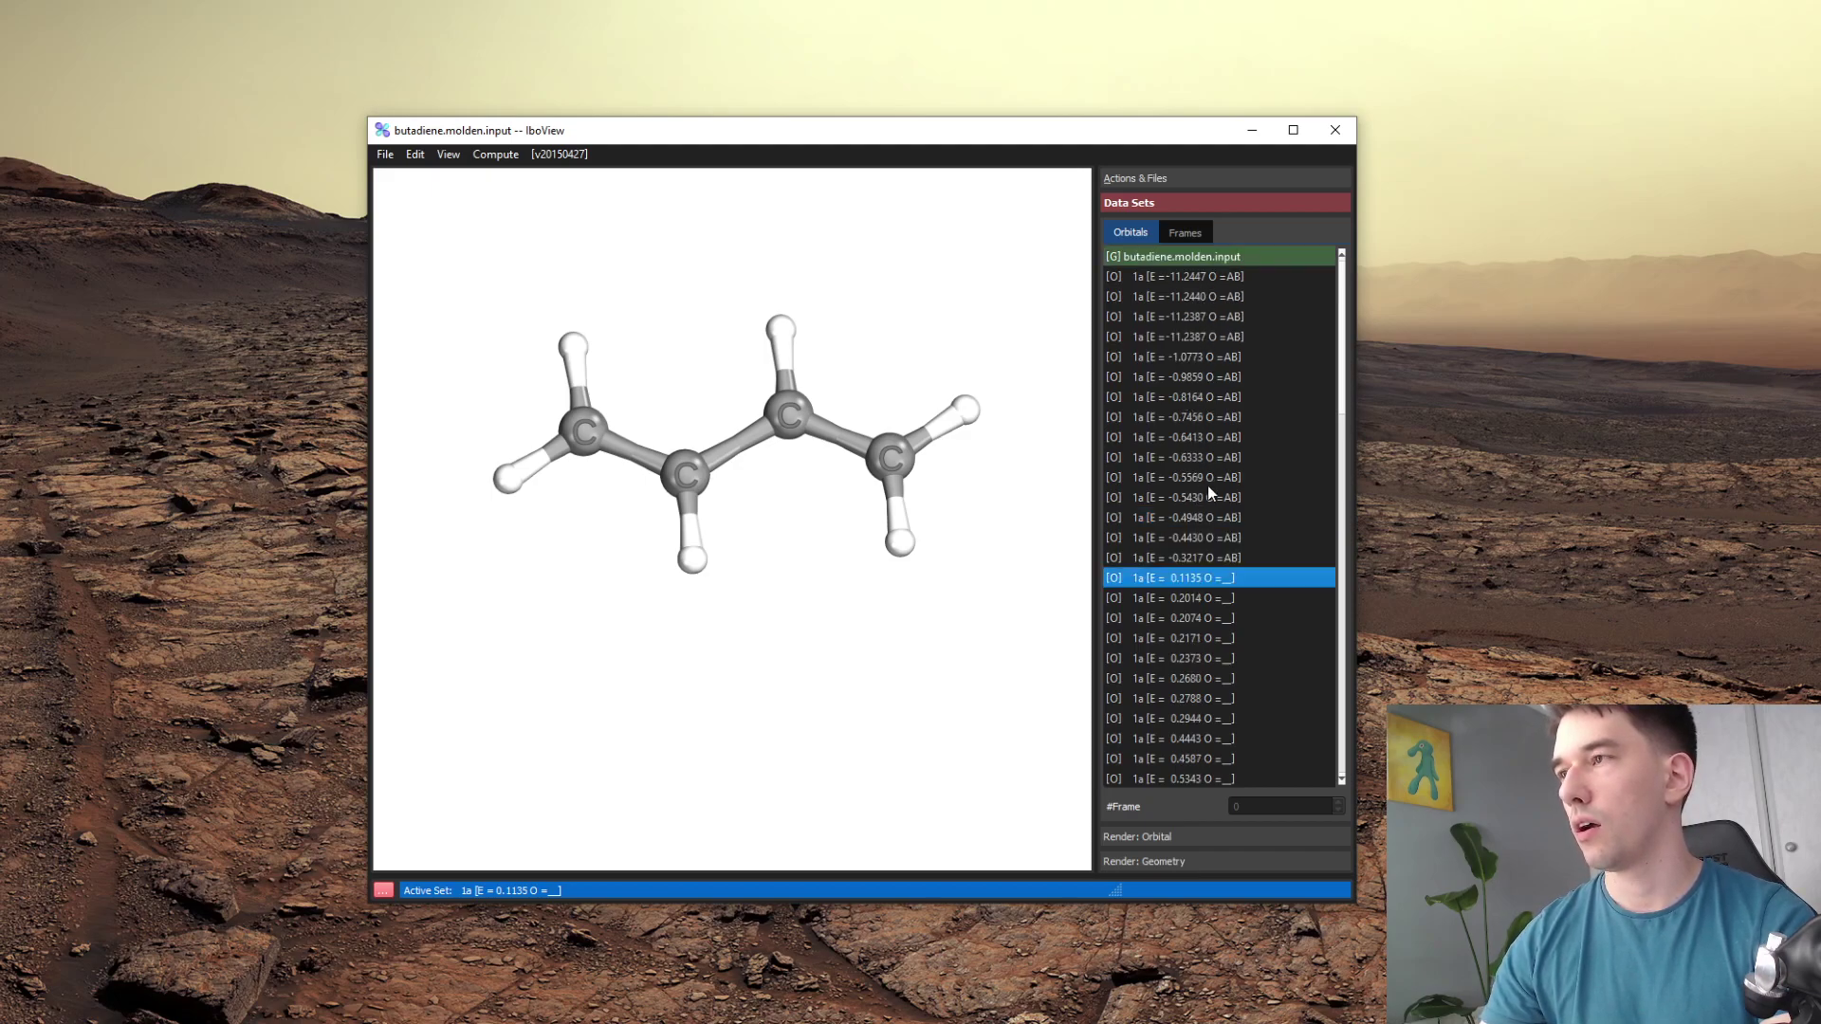
click(1206, 533)
click(1204, 518)
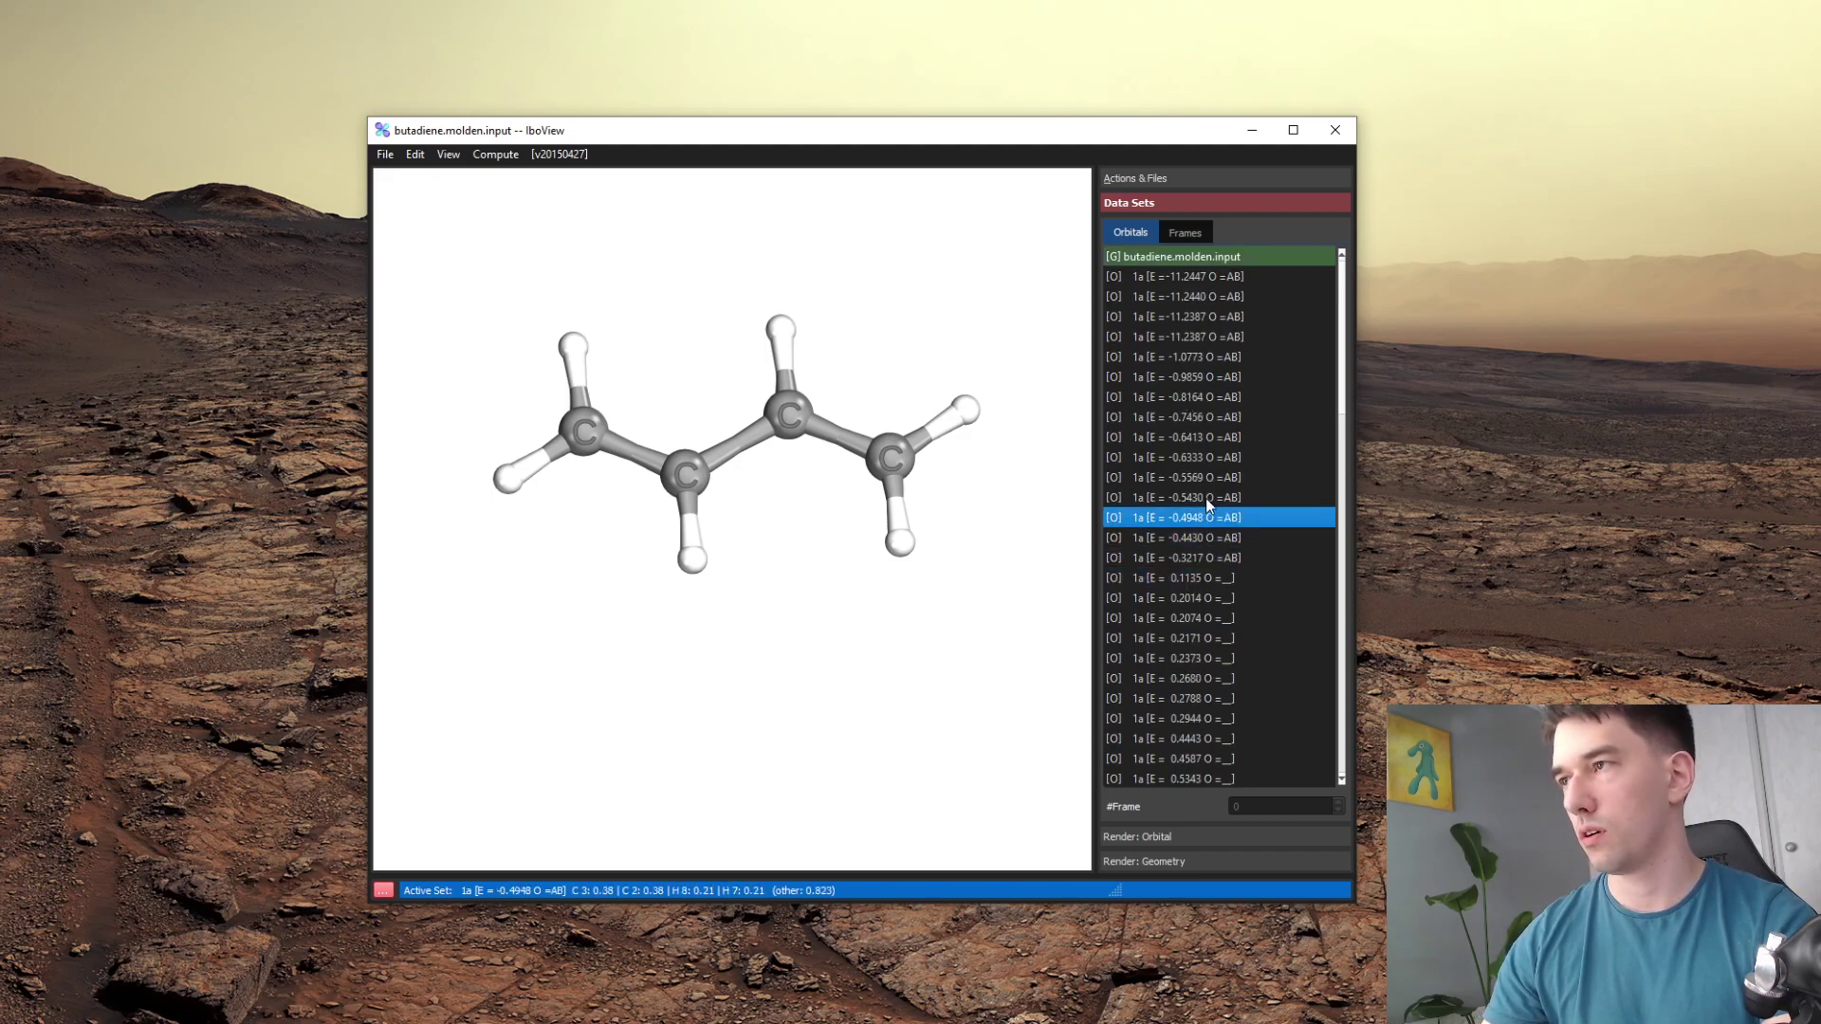
click(1205, 498)
scroll(1218, 571, down, 8)
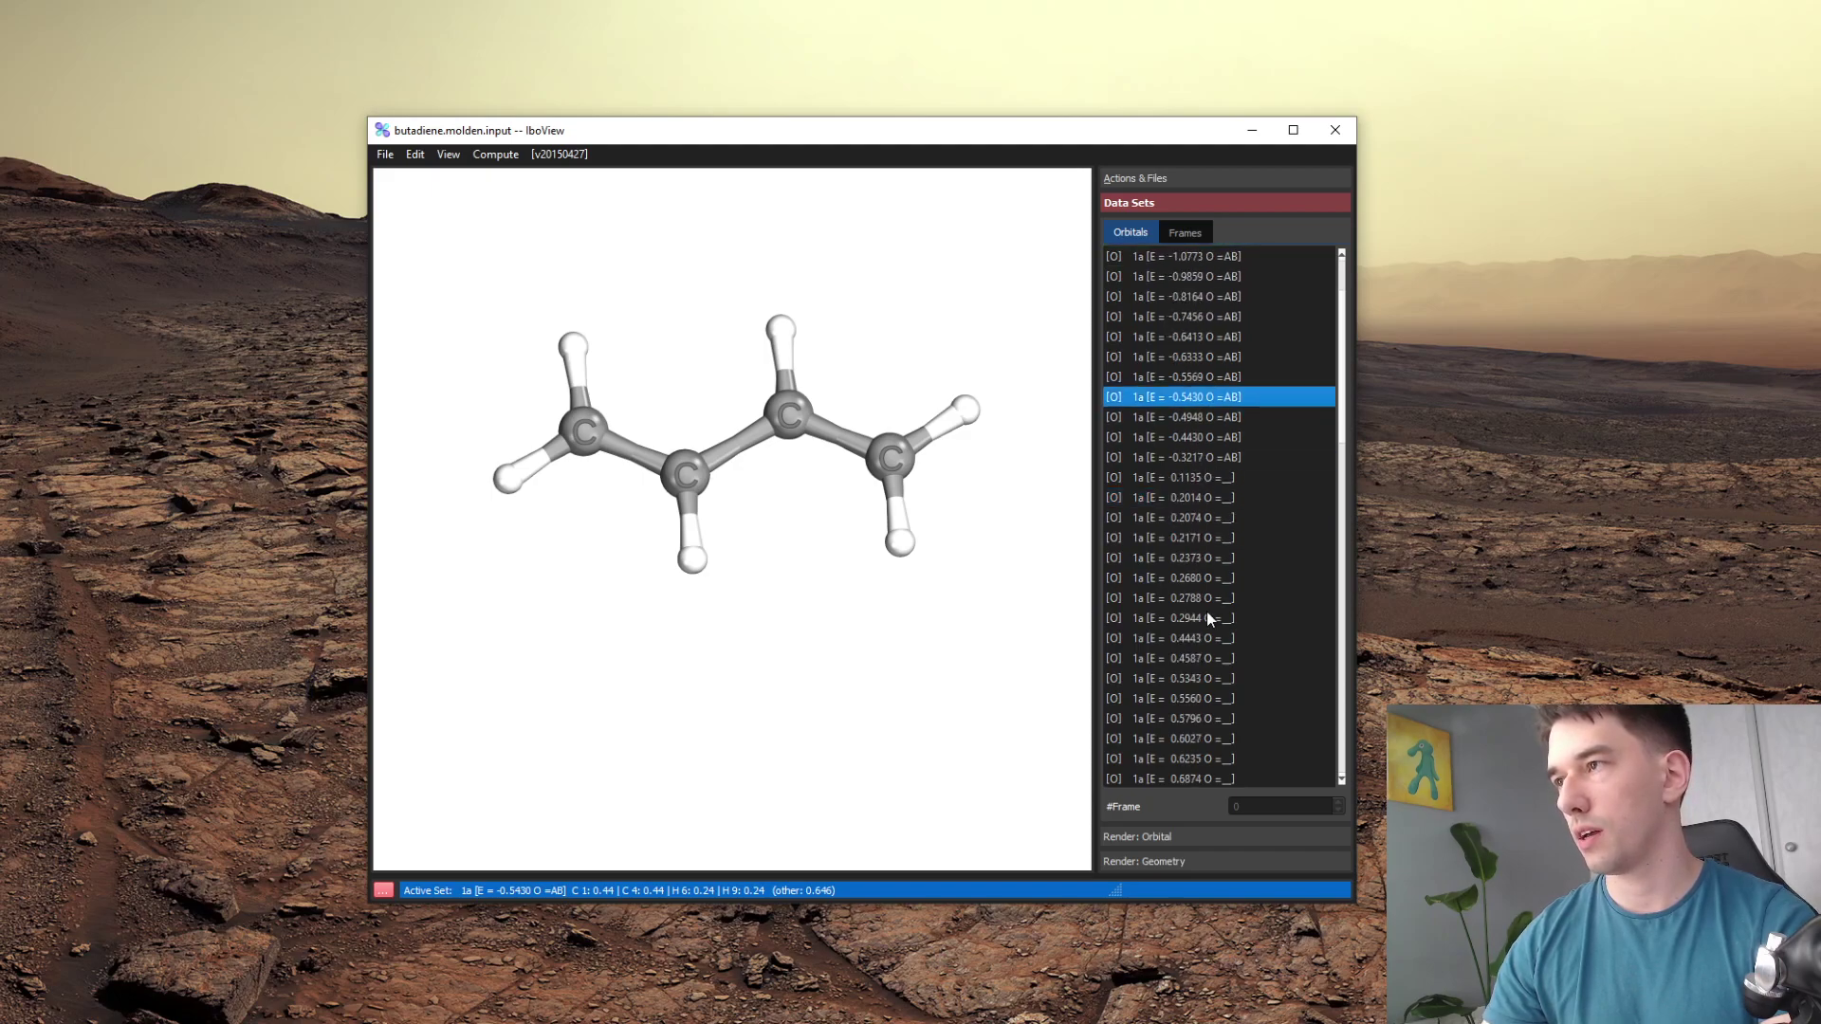
click(1206, 612)
scroll(1205, 698, down, 6)
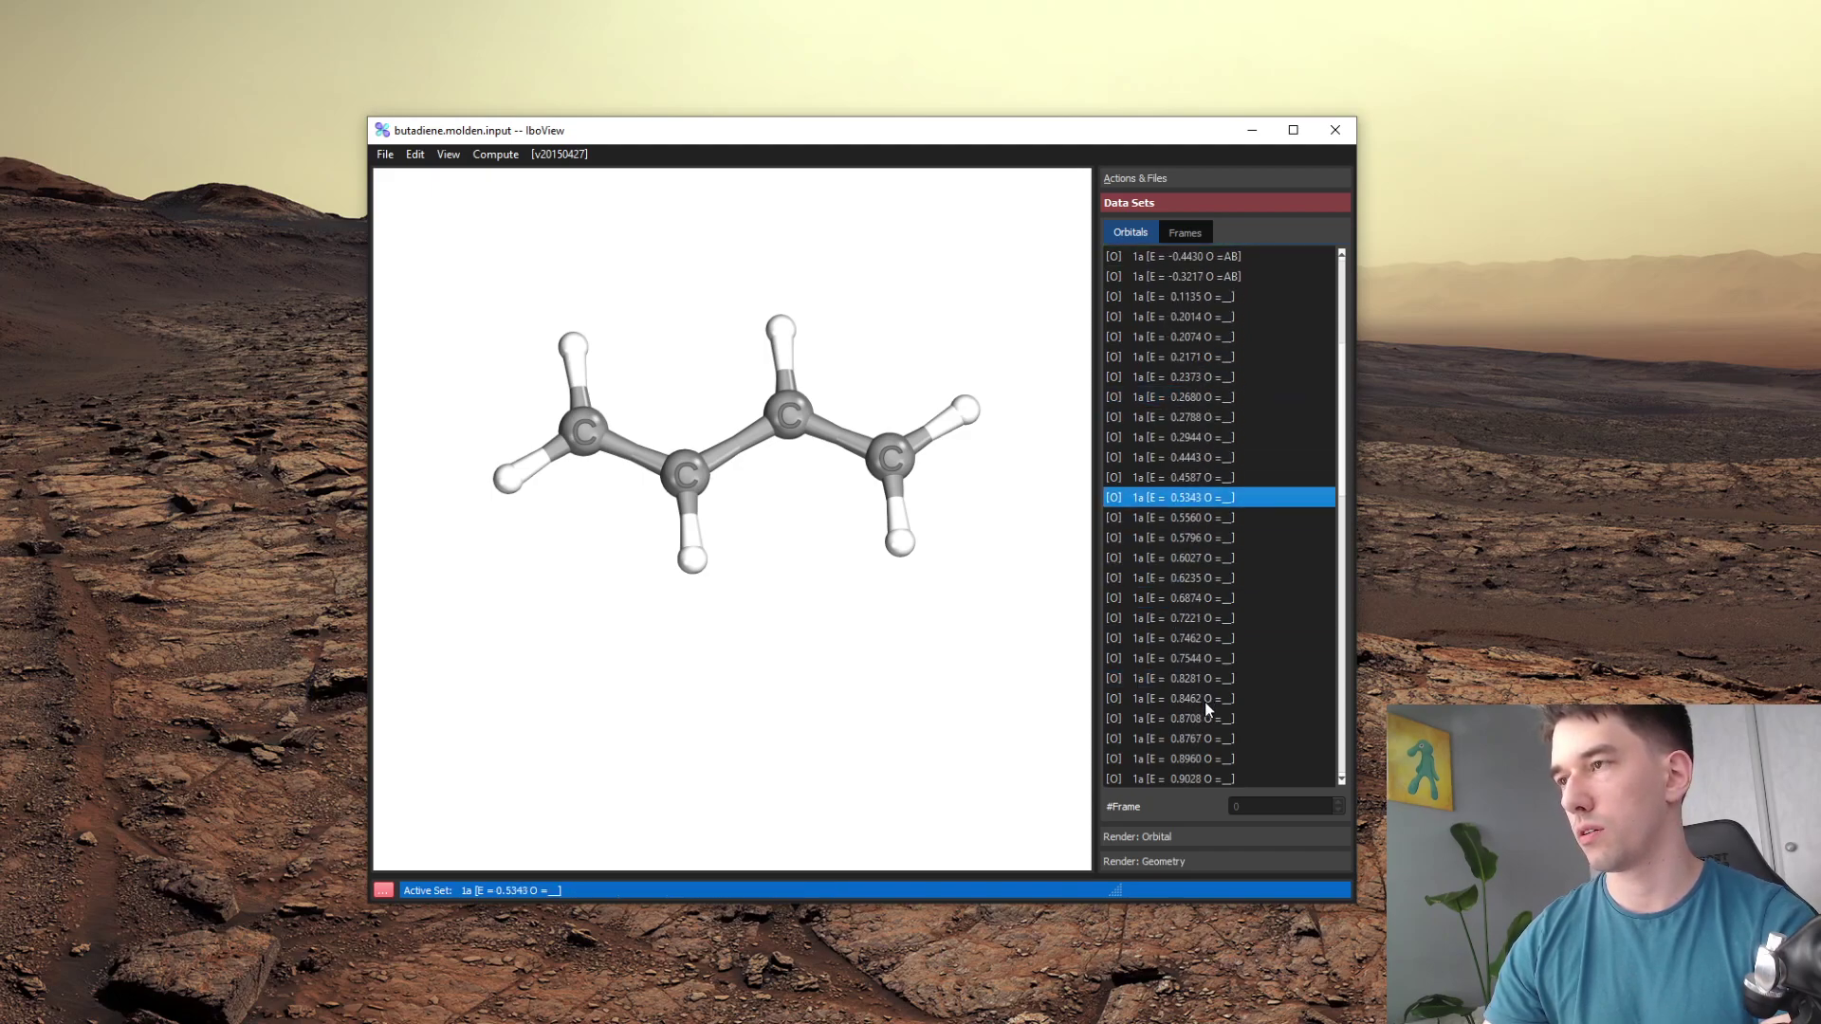
scroll(1205, 704, down, 2)
scroll(1204, 707, up, 6)
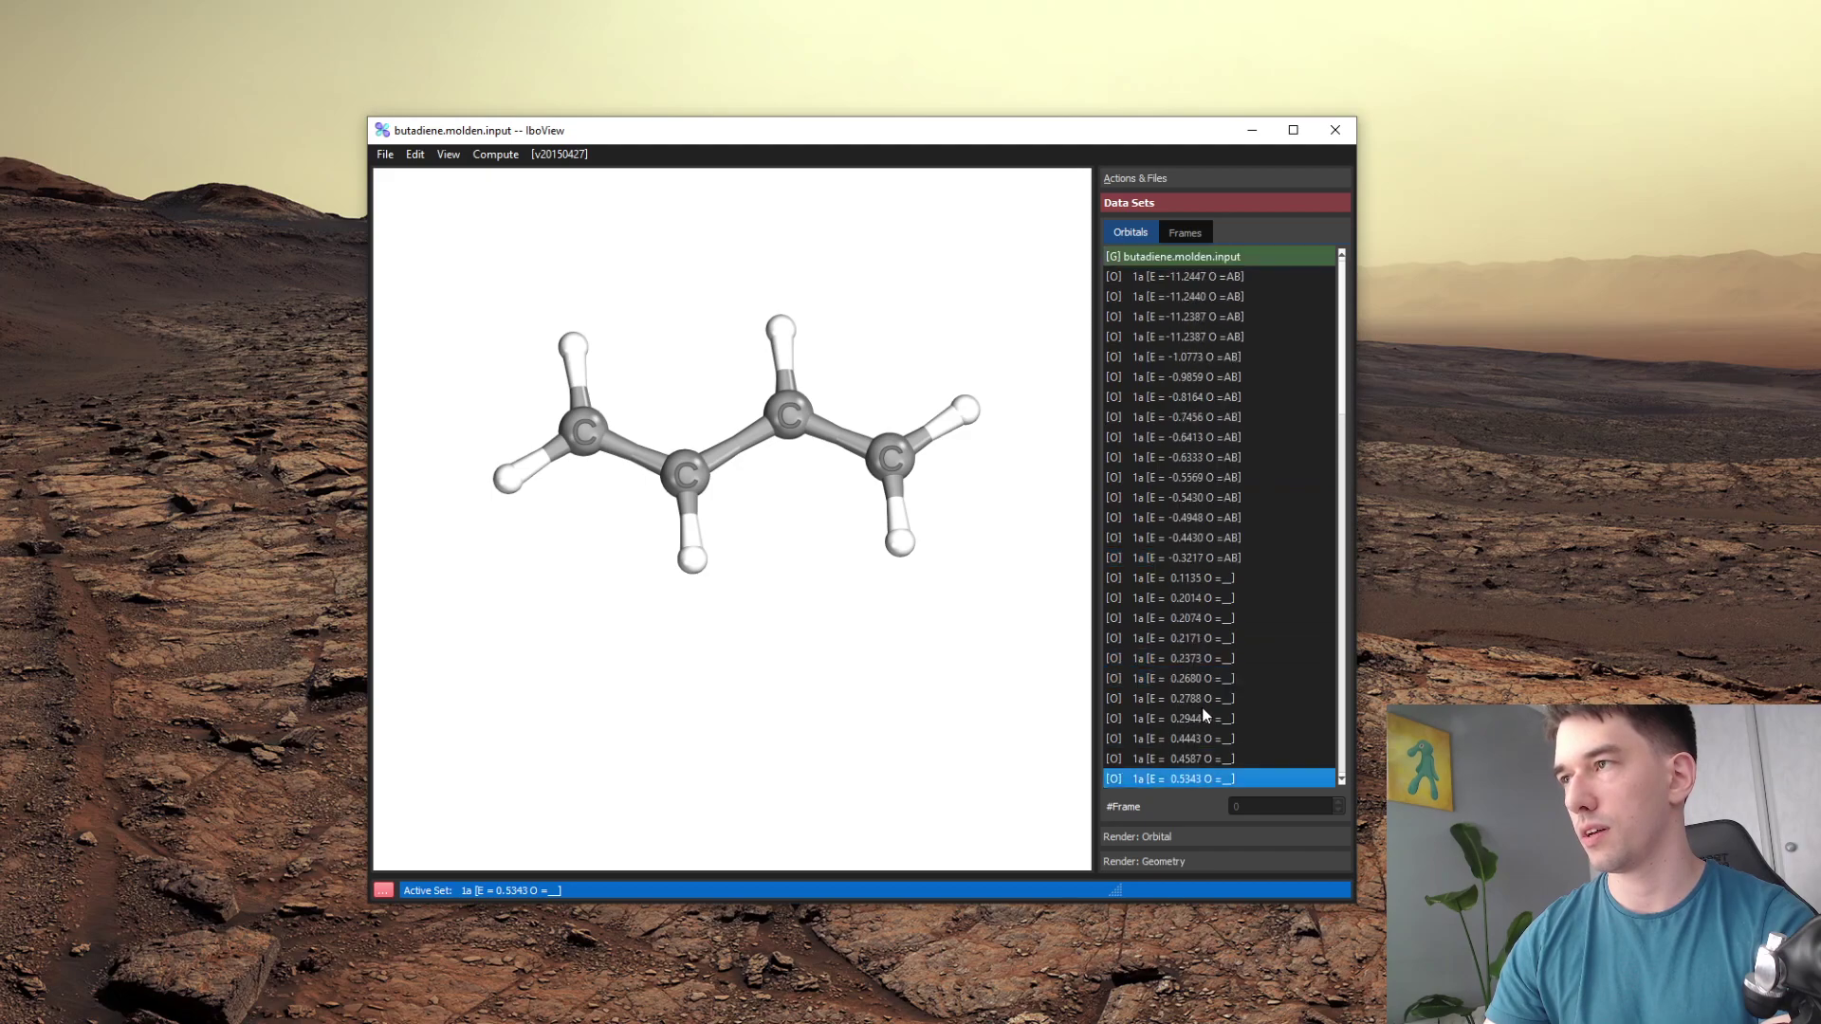
- Display the HOMO (E = -0.3217) for inspection from another angle, and replace it with the LUMO (E = 0.1135)
click(1167, 558)
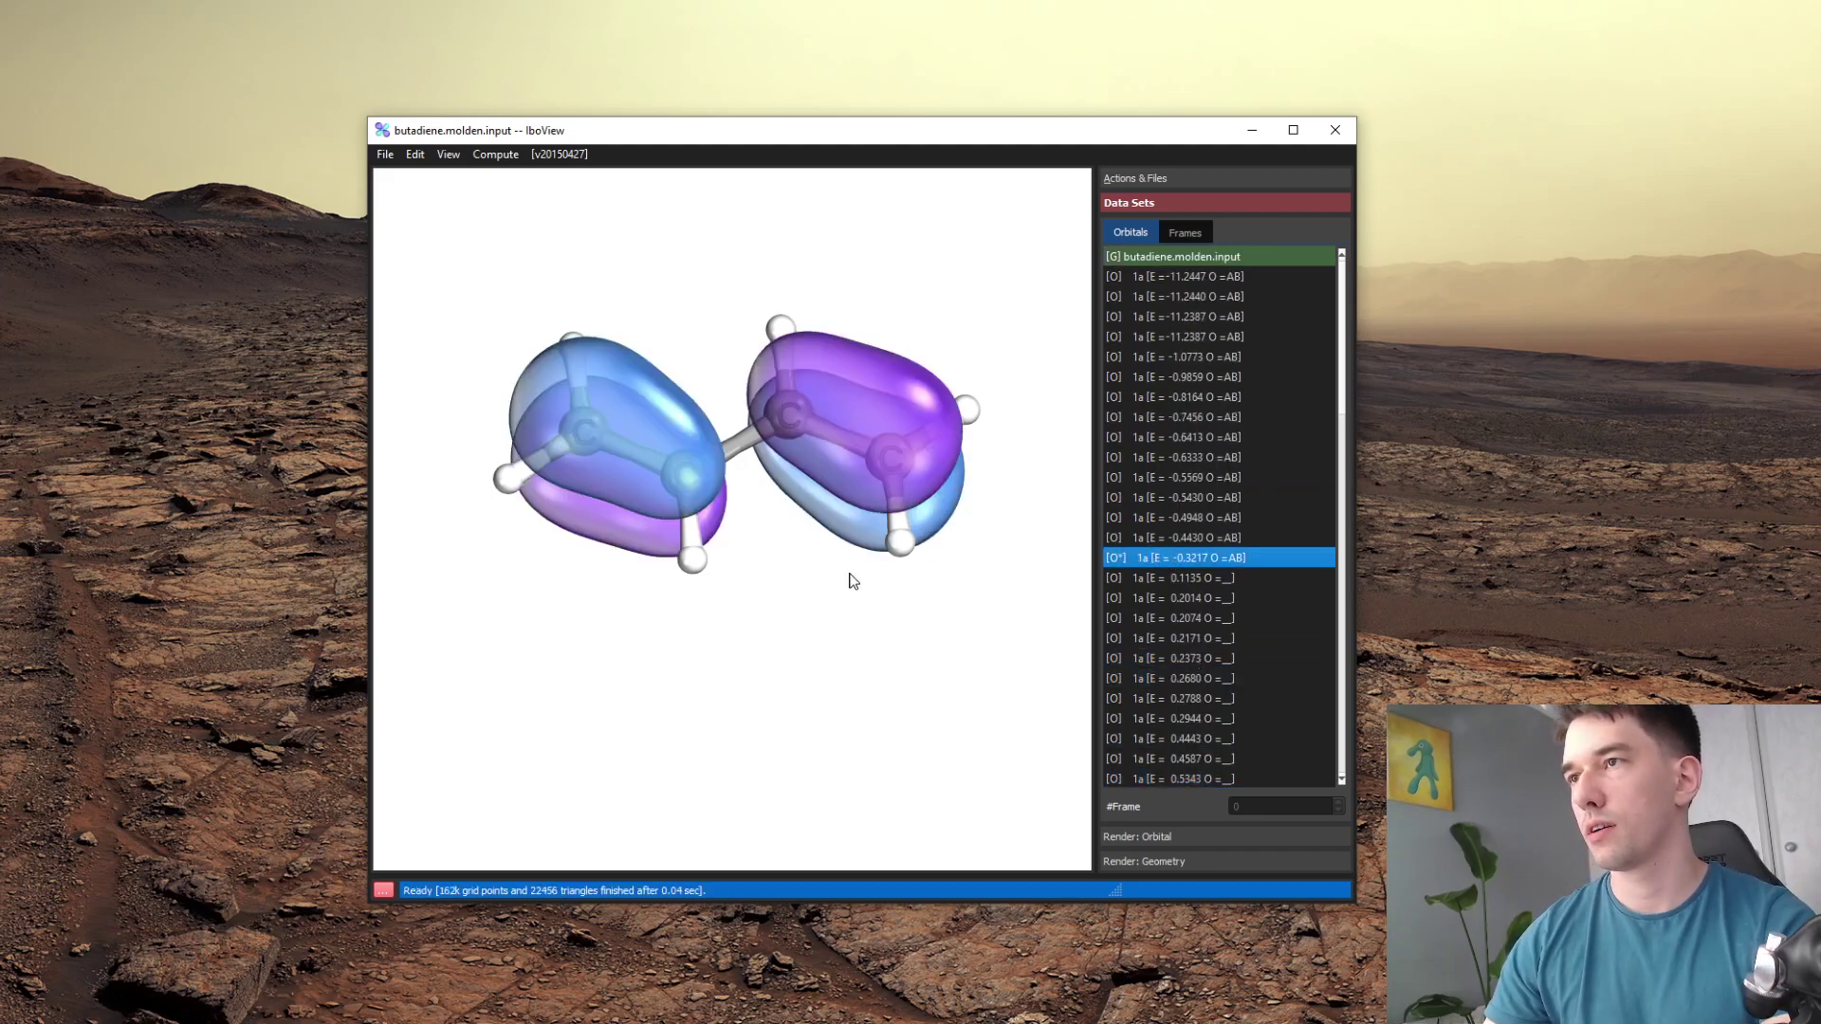
drag(848, 576, 888, 527)
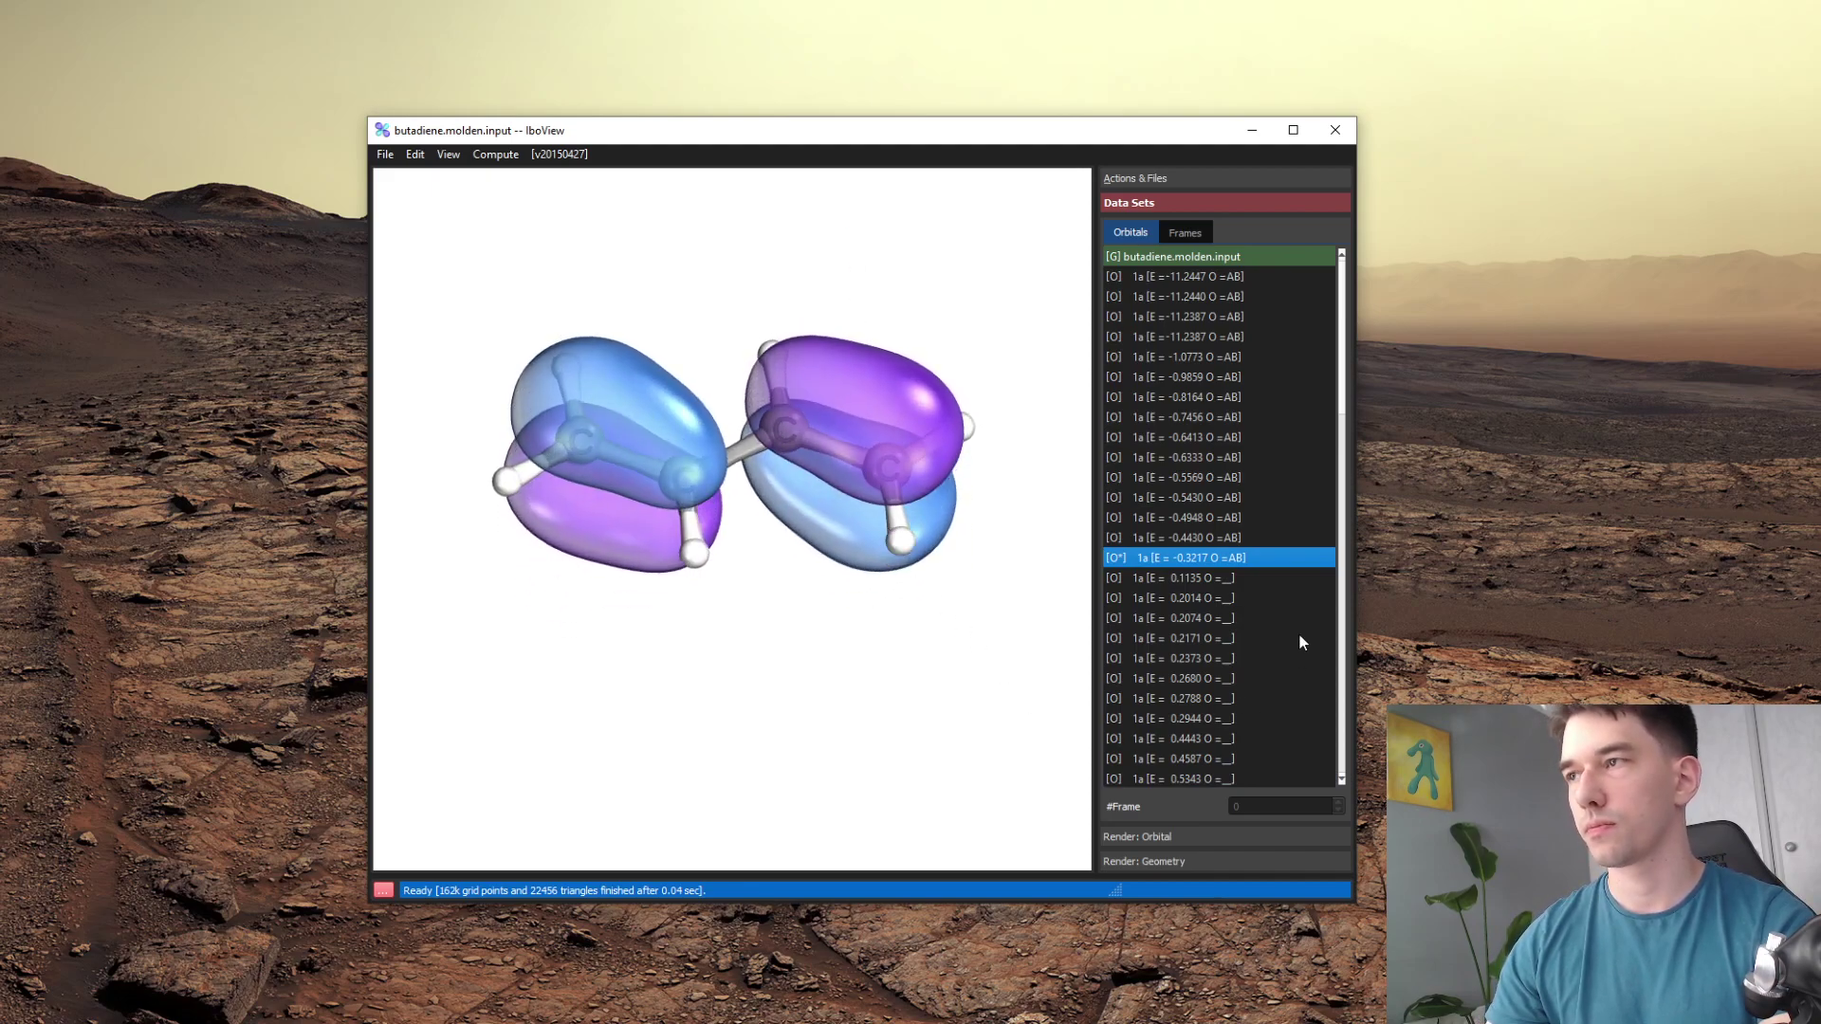
click(1178, 578)
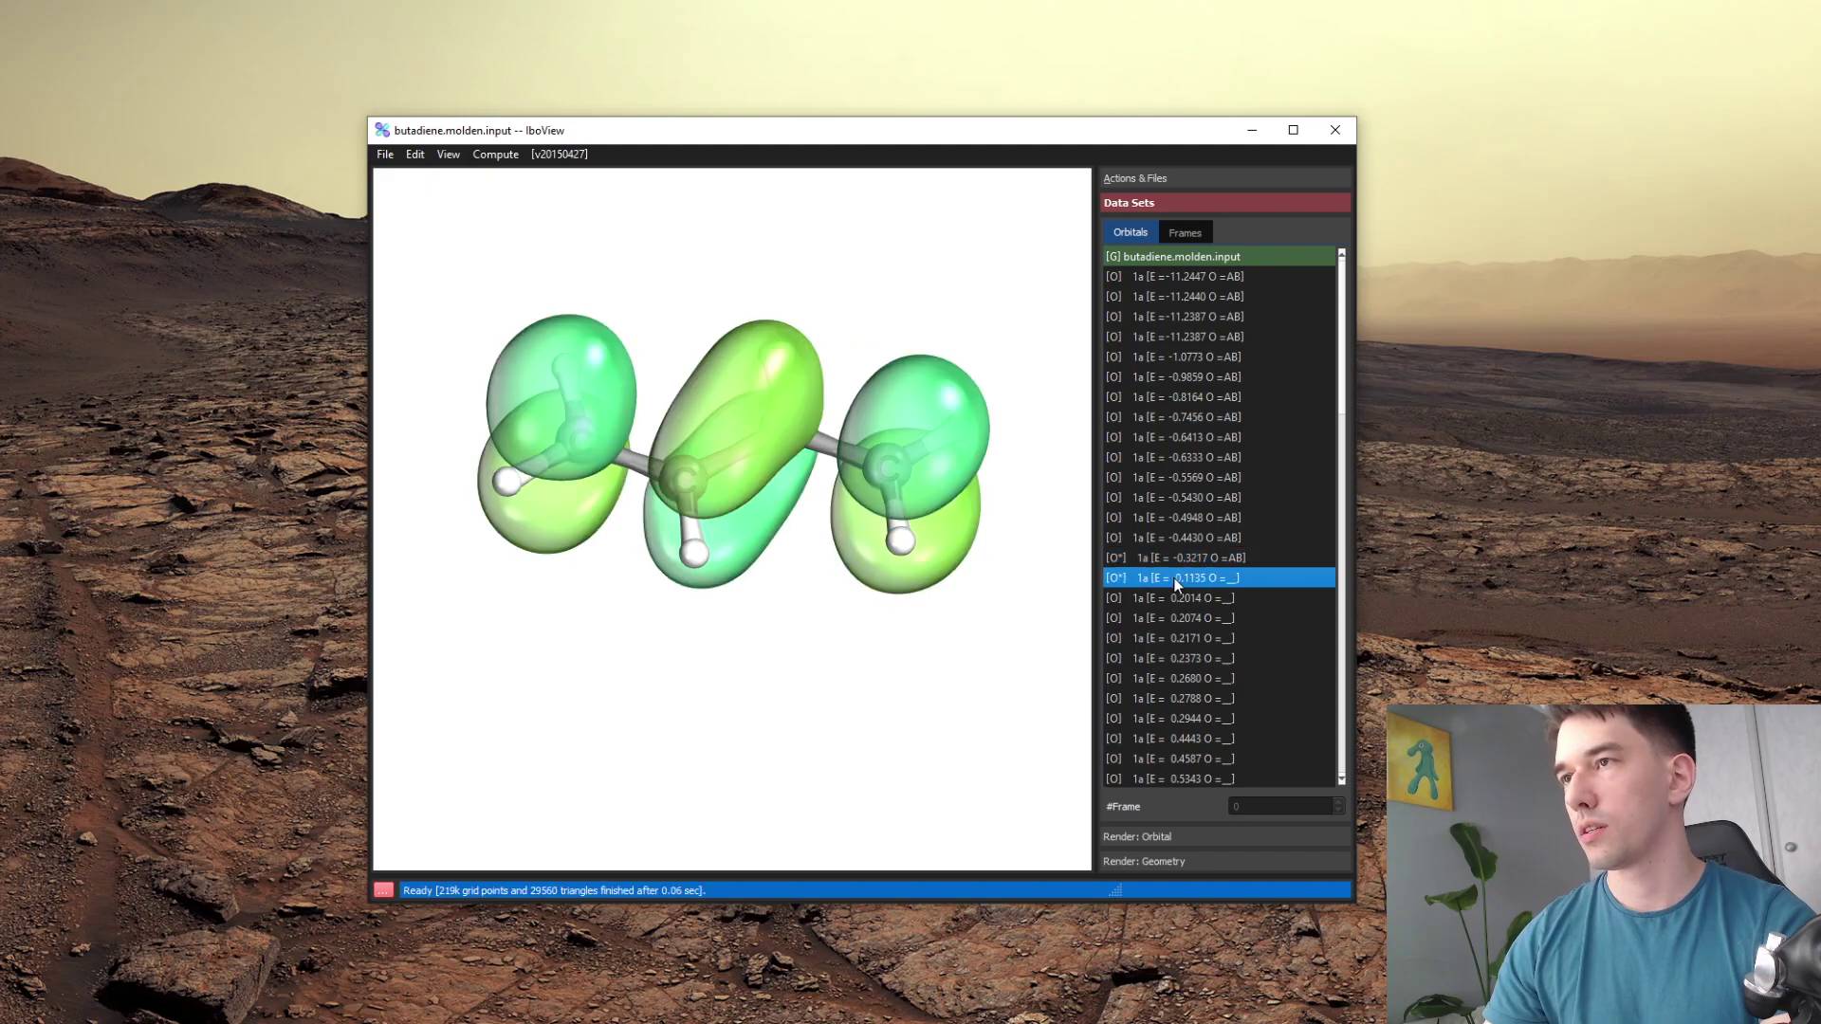
drag(884, 420, 1011, 621)
click(1163, 581)
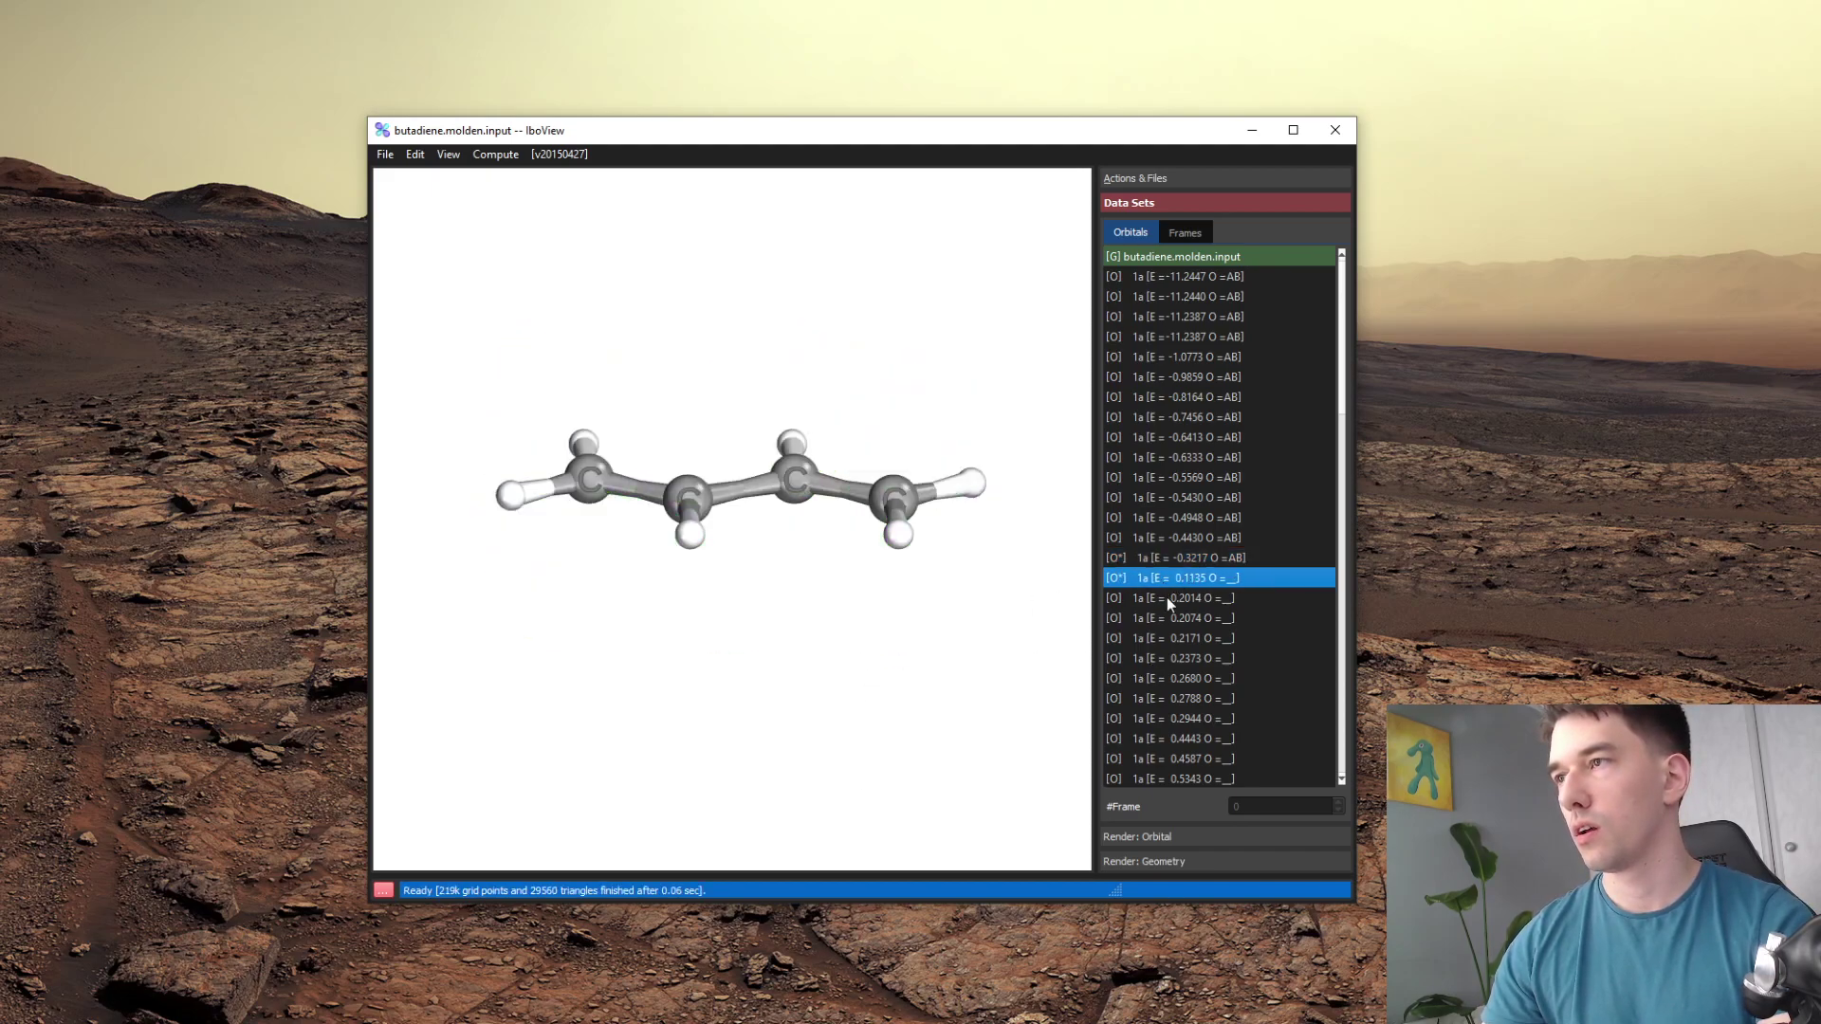
drag(764, 514, 765, 697)
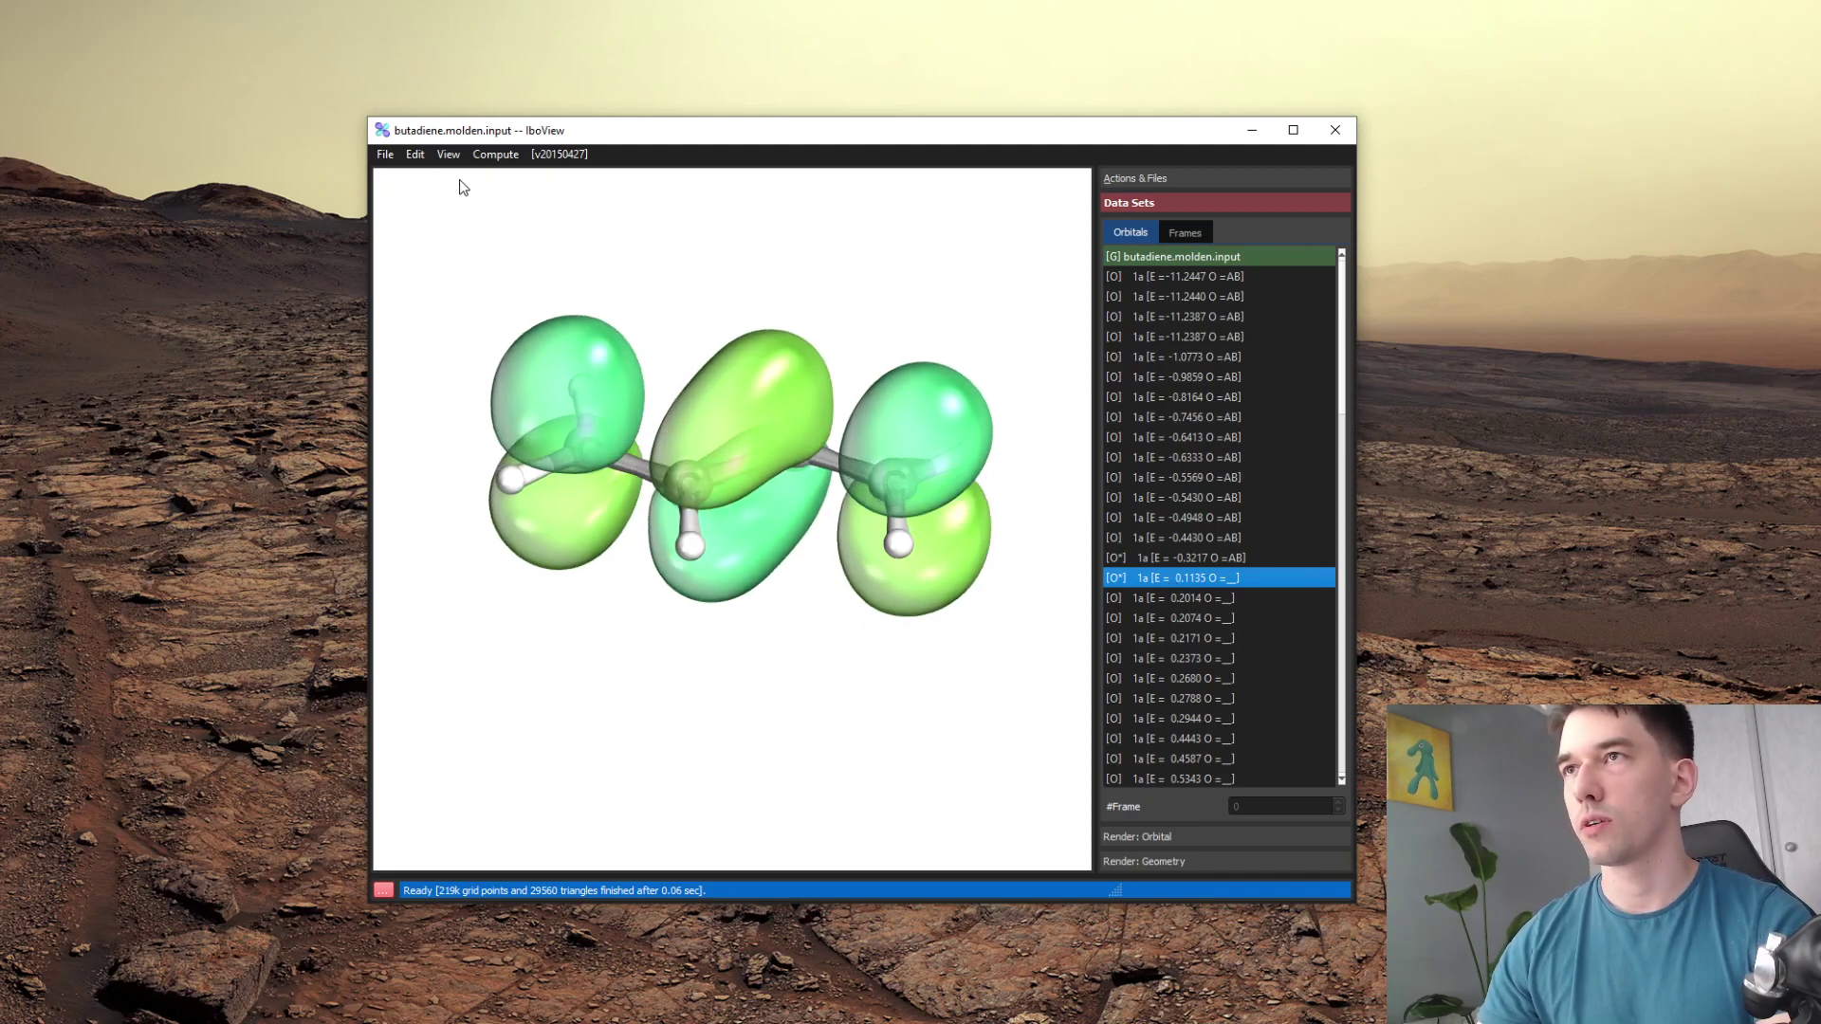
- Apply the "sooooo shiny 8]" rendering preset and rotate the molecule to inspect the LUMO surface
click(439, 155)
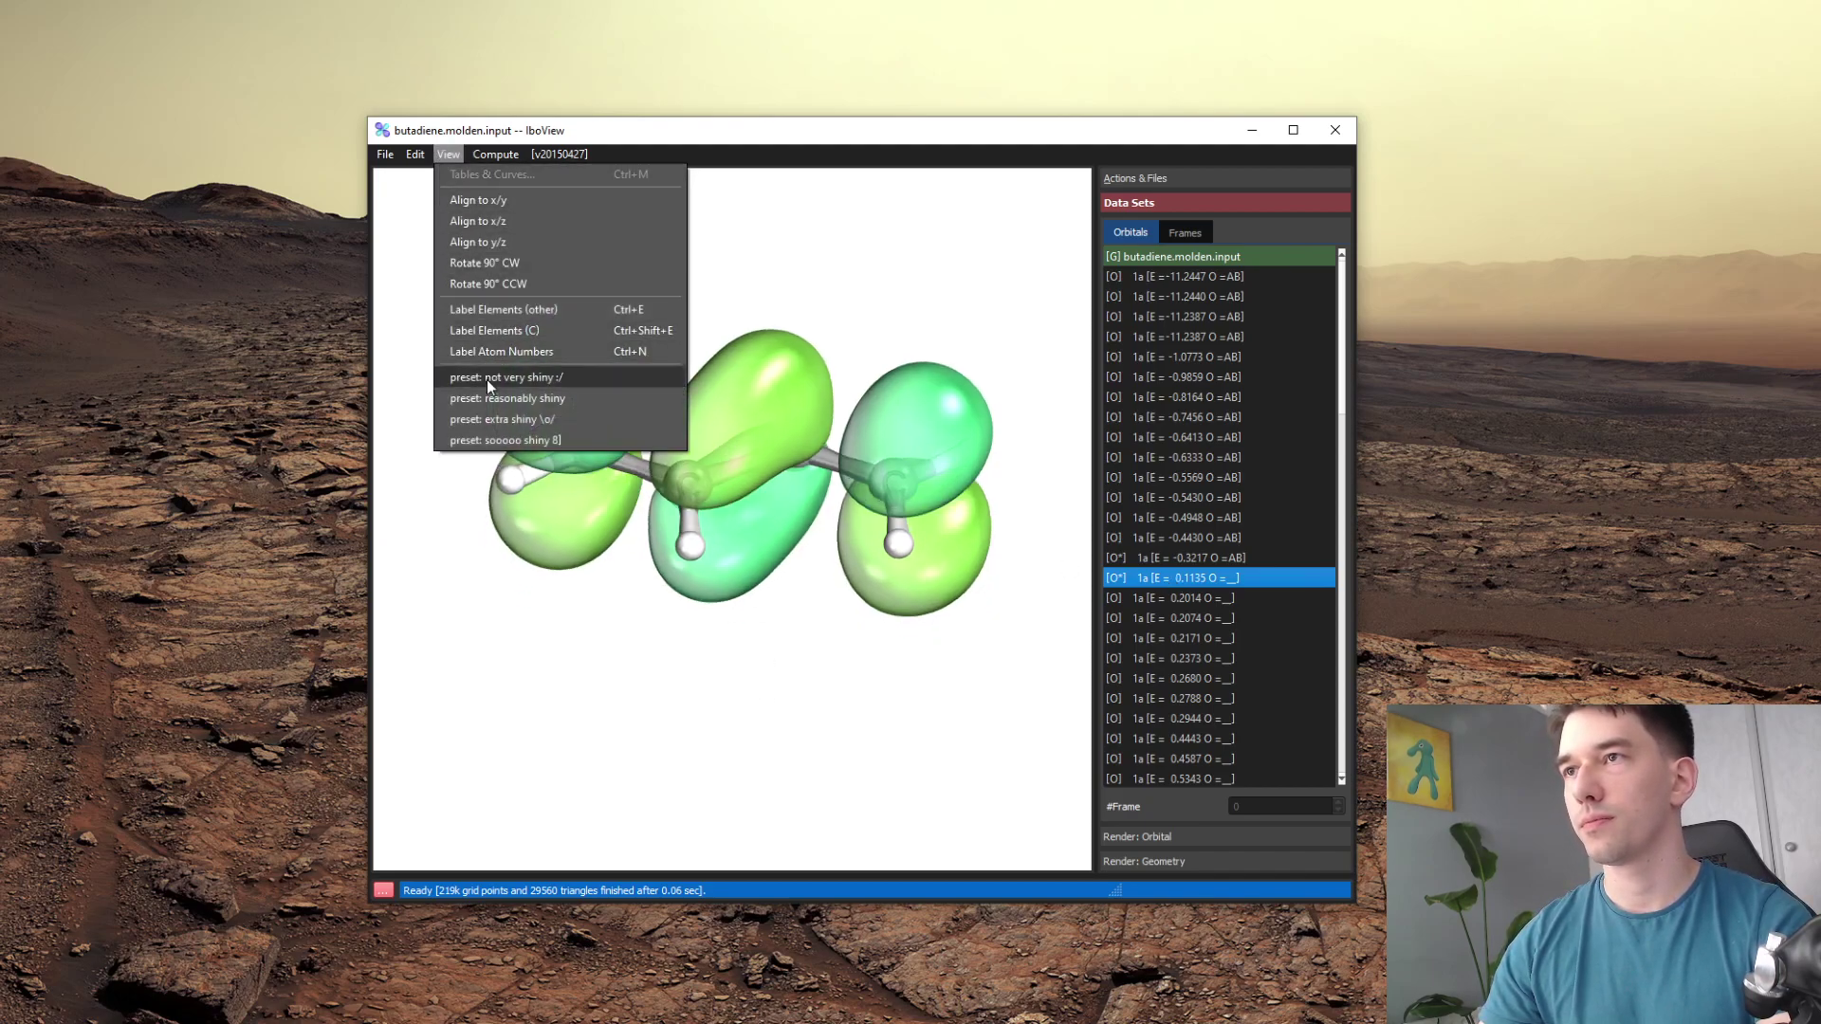
click(501, 441)
drag(795, 639, 795, 488)
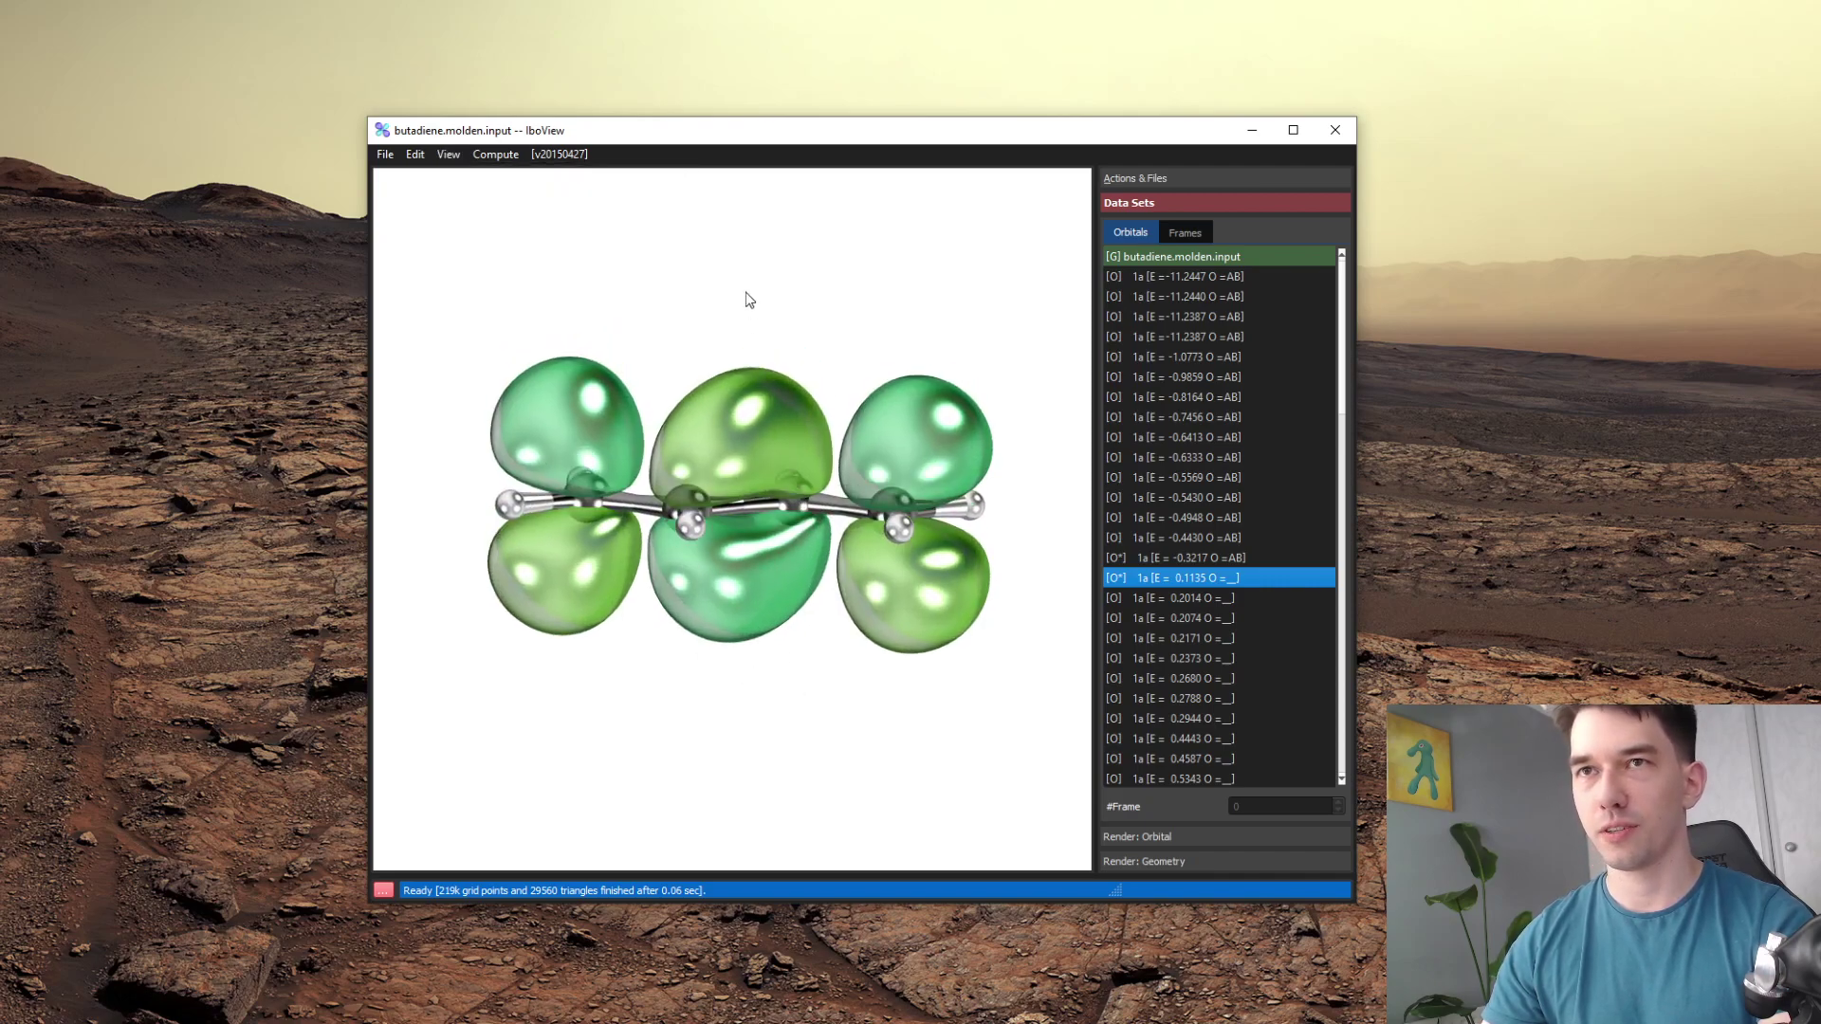
drag(744, 293, 1091, 615)
- Overlay the HOMO (E = -0.3217) on the LUMO (E = 0.1135), and hide both orbitals
click(1187, 557)
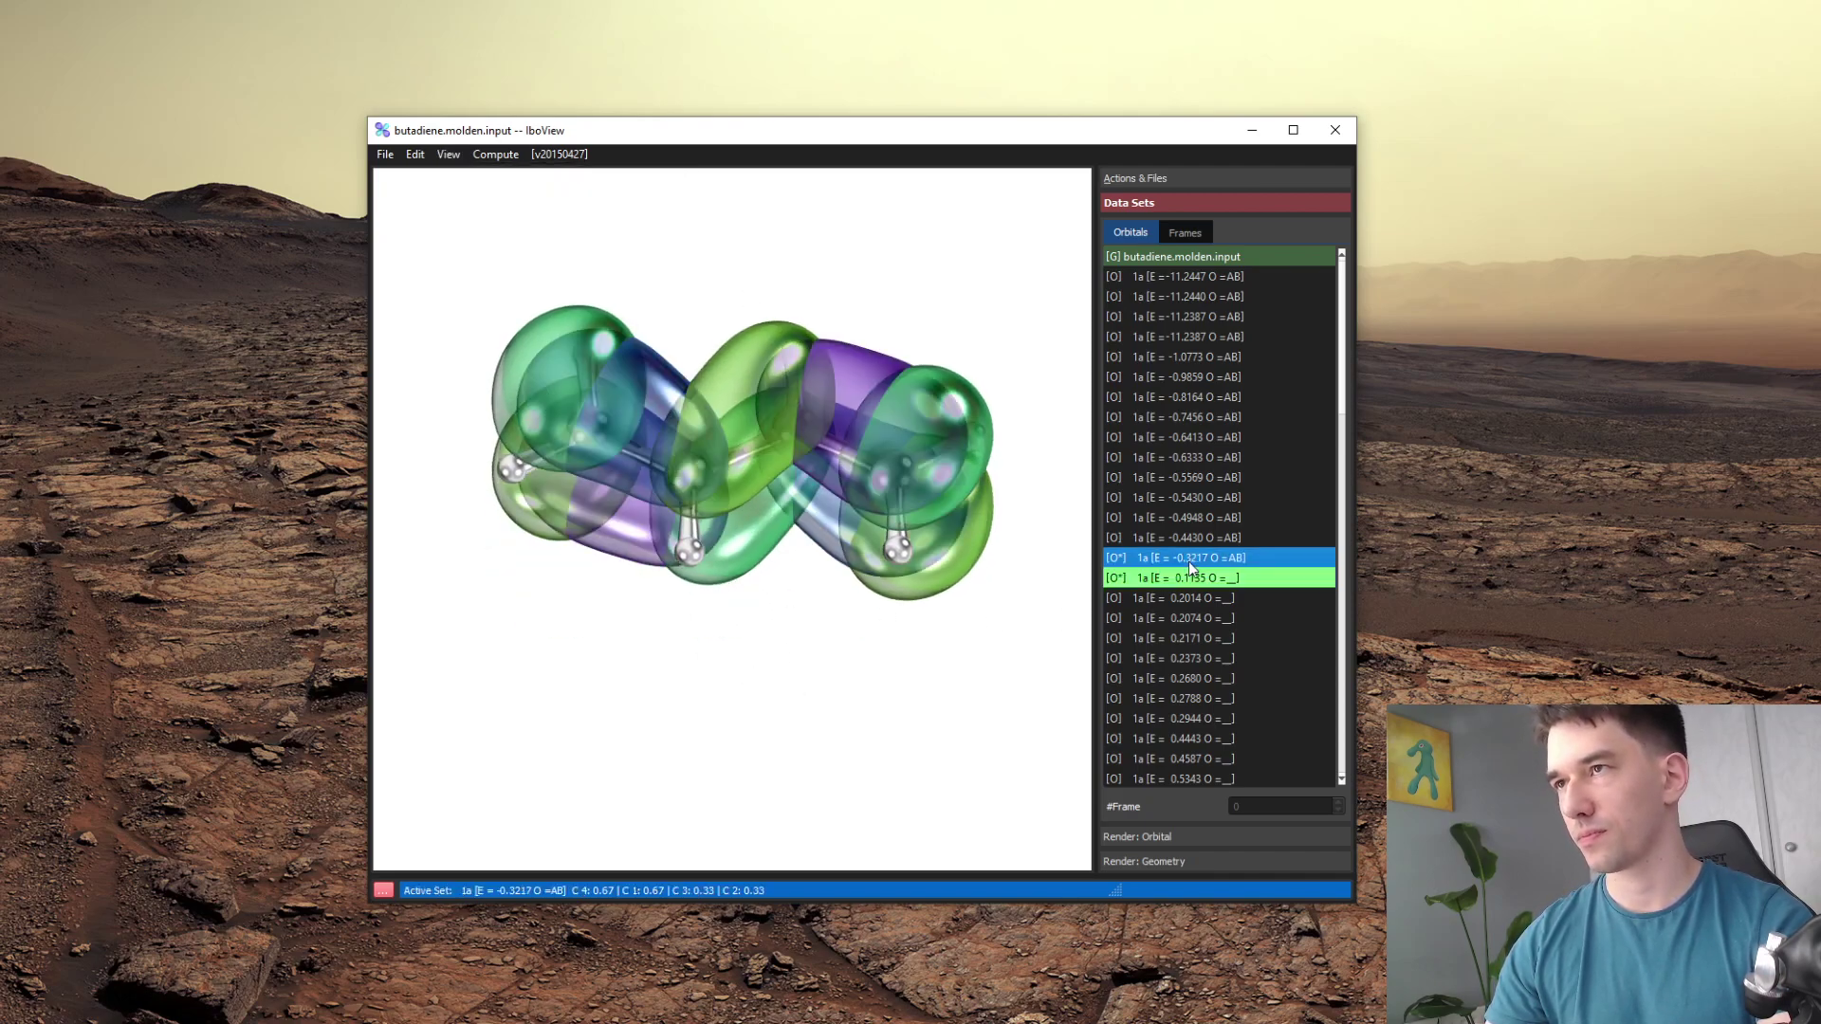
click(1202, 564)
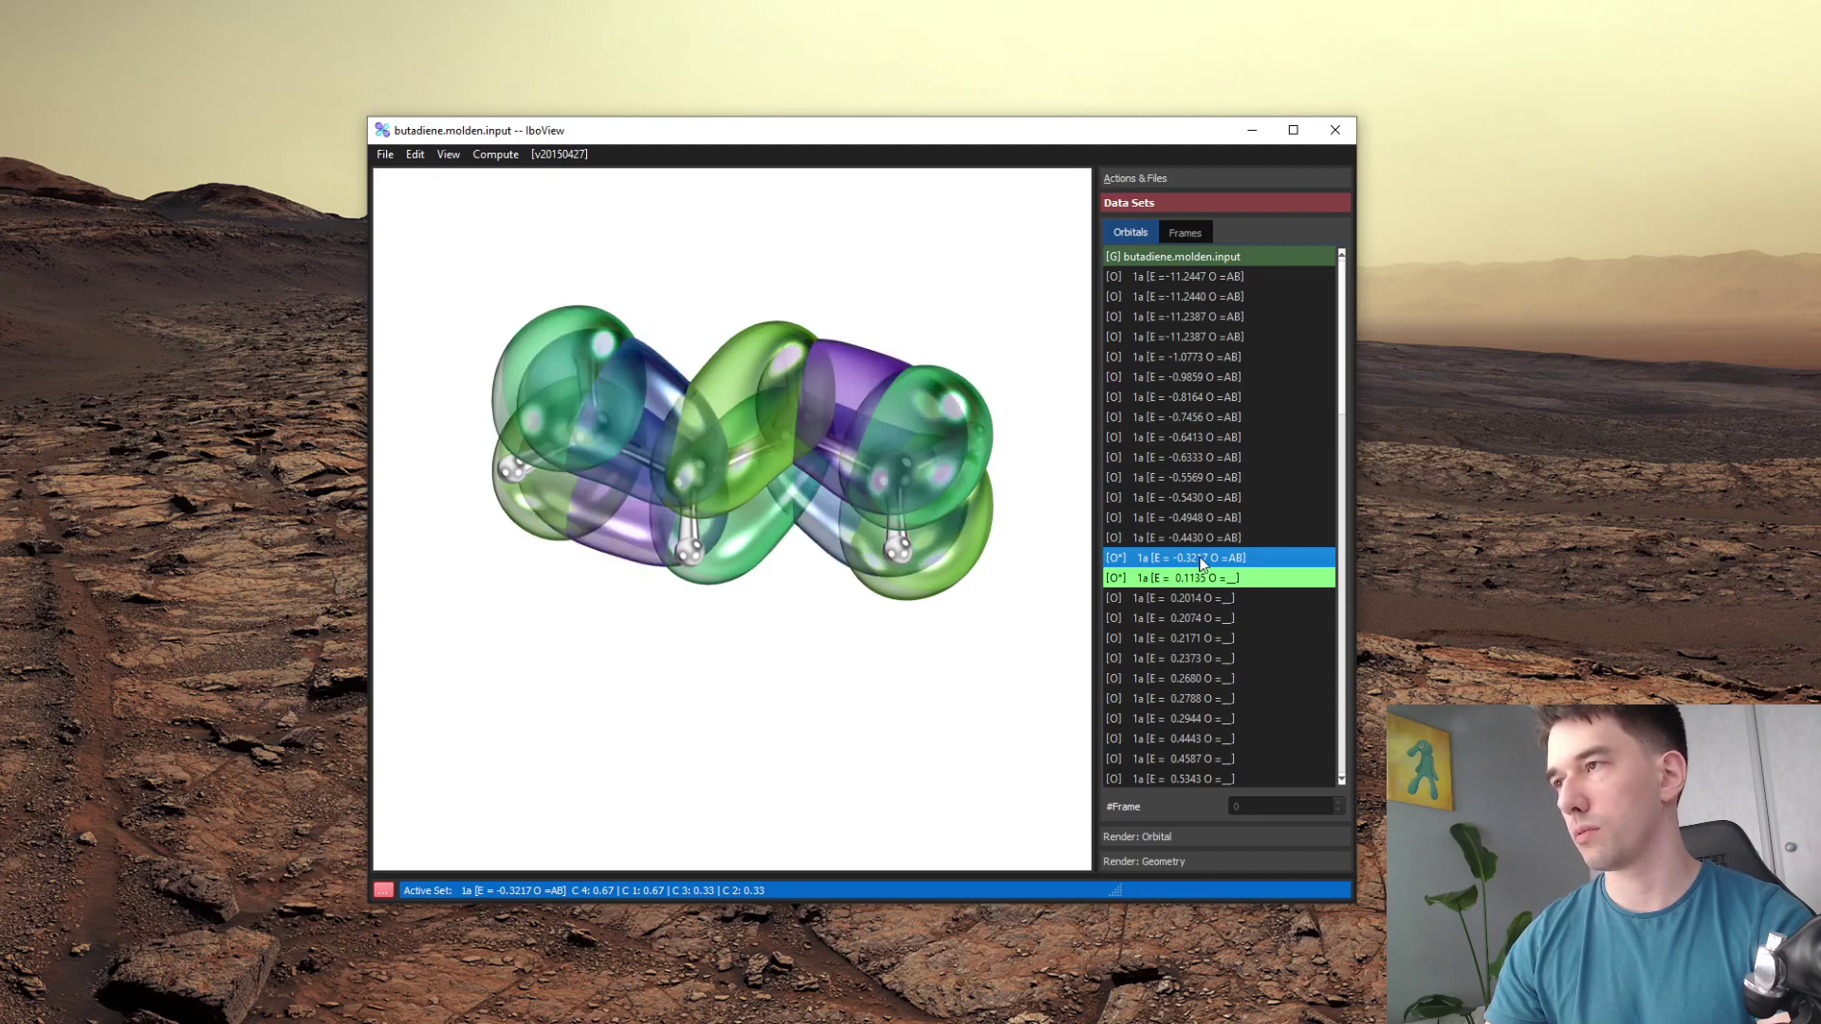
click(1175, 581)
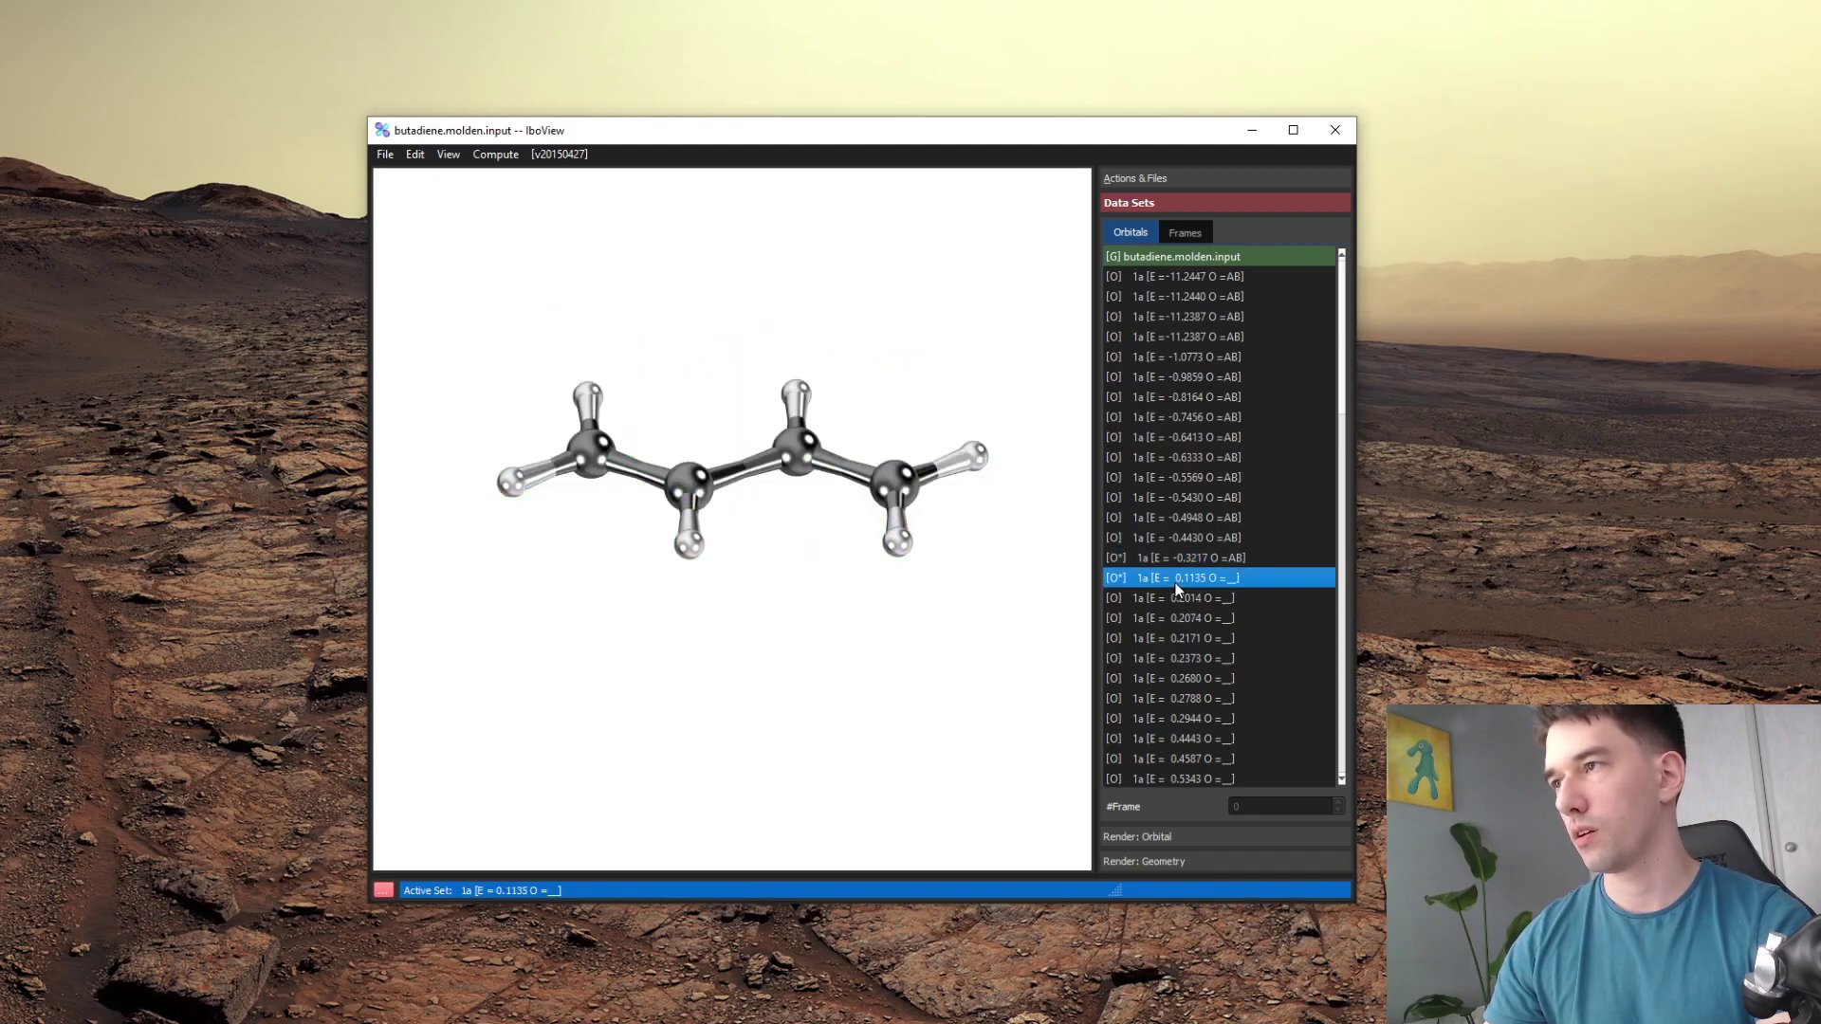
- Display the orbital just below the HOMO (E = -0.4430), view it from another angle, and hide it
click(1192, 538)
drag(835, 664, 831, 749)
click(1130, 533)
- Examine the virtual orbitals at E = 0.2014 and E = 0.2074 one at a time, hiding each after viewing
click(1181, 599)
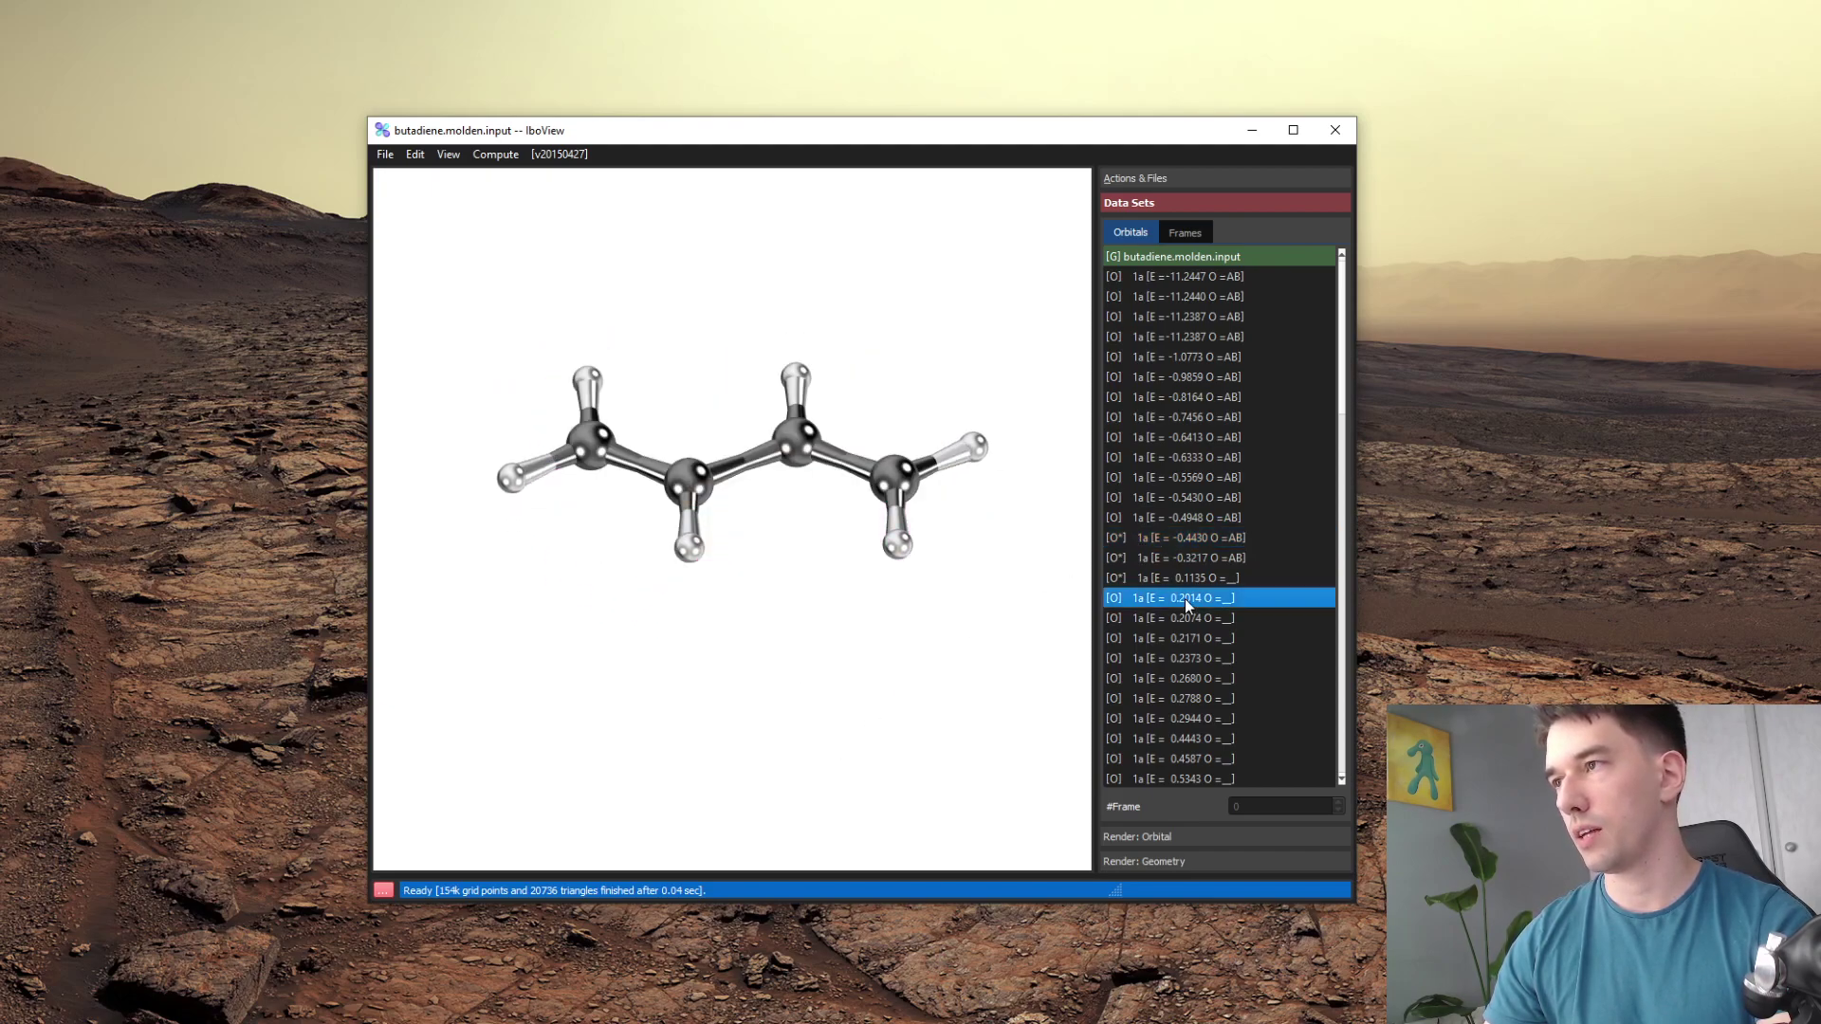
mouse_move(834, 645)
mouse_down()
mouse_move(863, 436)
mouse_move(840, 773)
mouse_move(800, 610)
mouse_move(800, 636)
mouse_up()
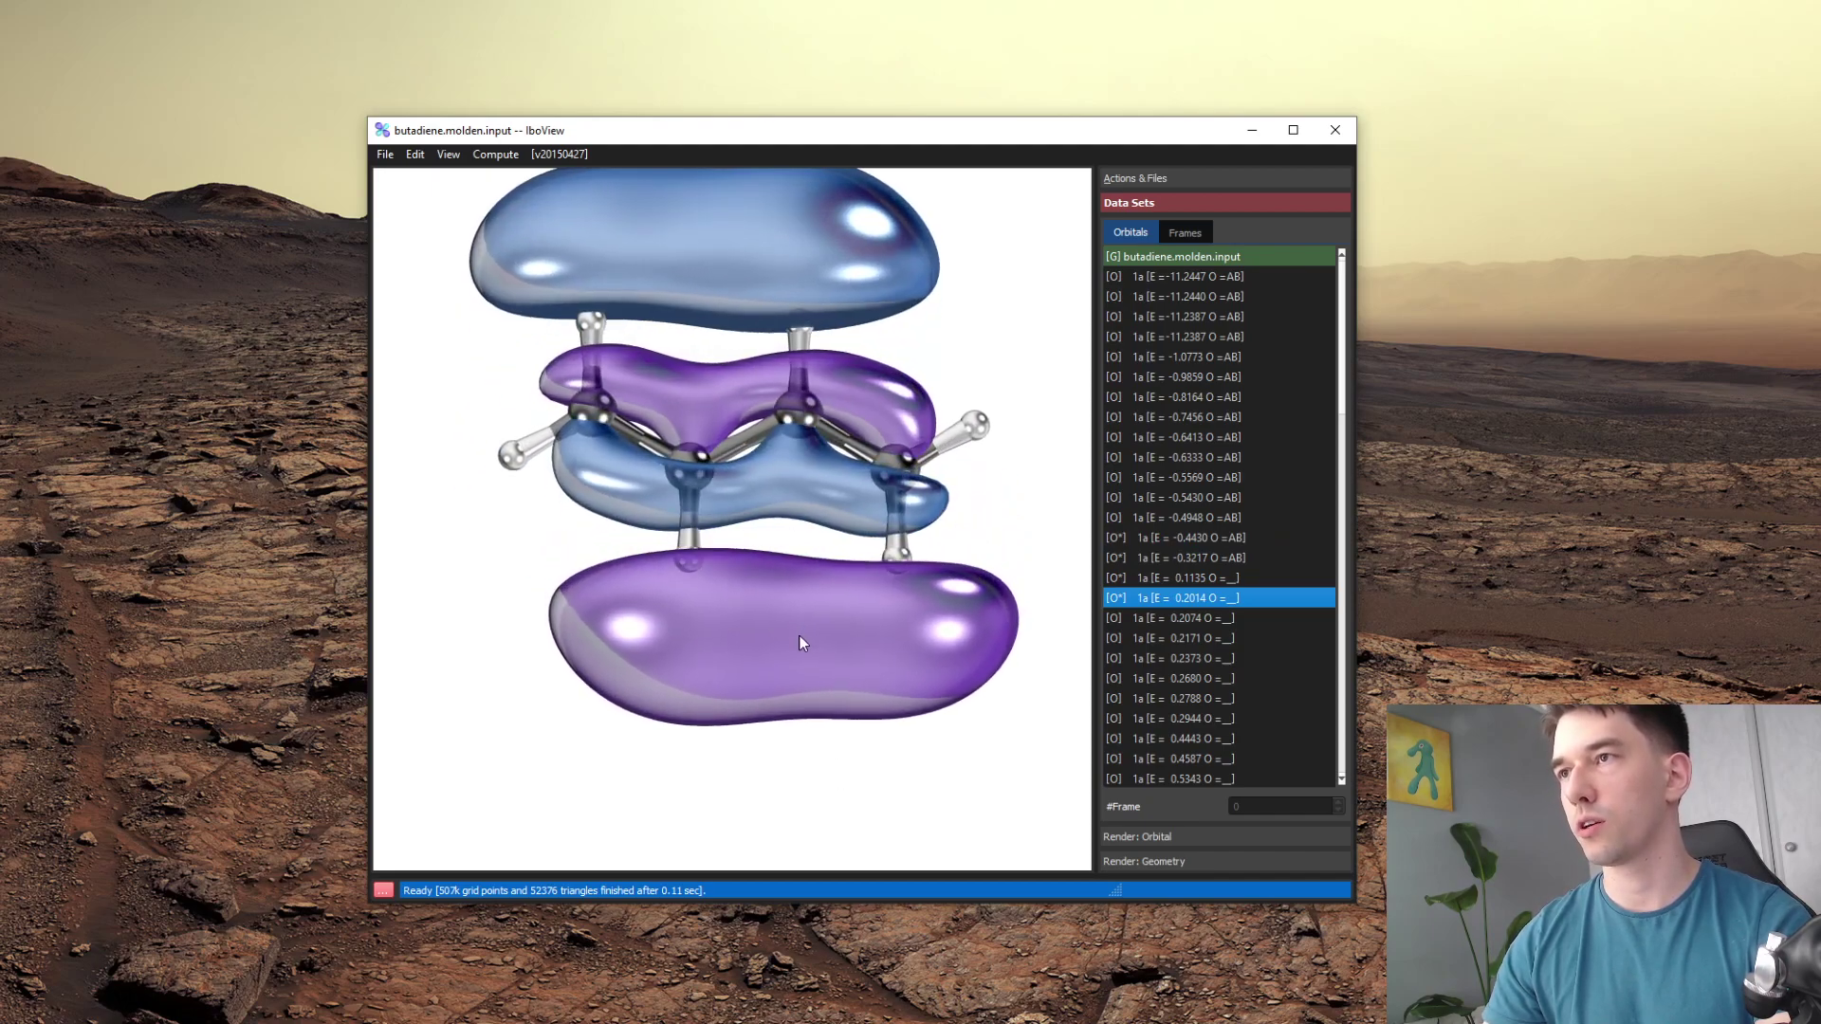
click(1166, 595)
click(1172, 618)
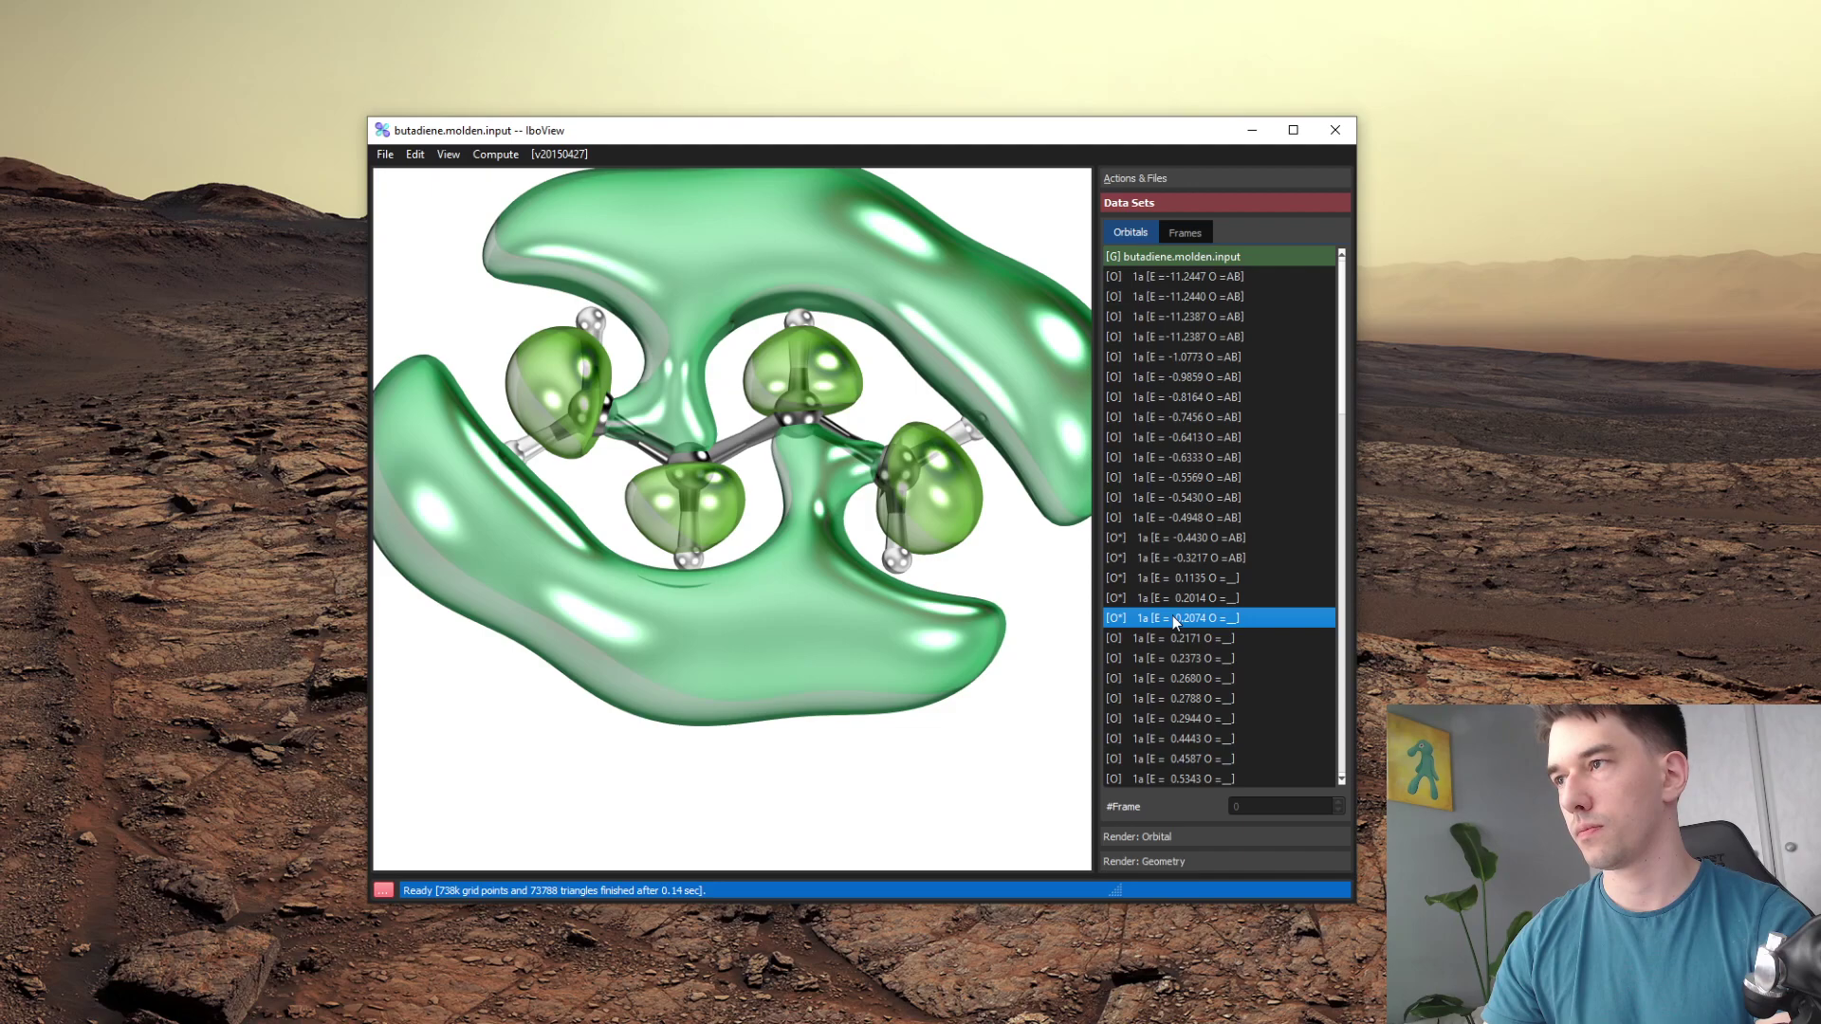
click(1173, 617)
- Examine the virtual orbital at E = 0.2171 from another angle, hide it, and move the IboView window higher on the screen
click(1176, 638)
mouse_move(858, 617)
mouse_down()
mouse_move(810, 566)
mouse_move(751, 412)
mouse_move(669, 475)
mouse_move(837, 597)
mouse_up()
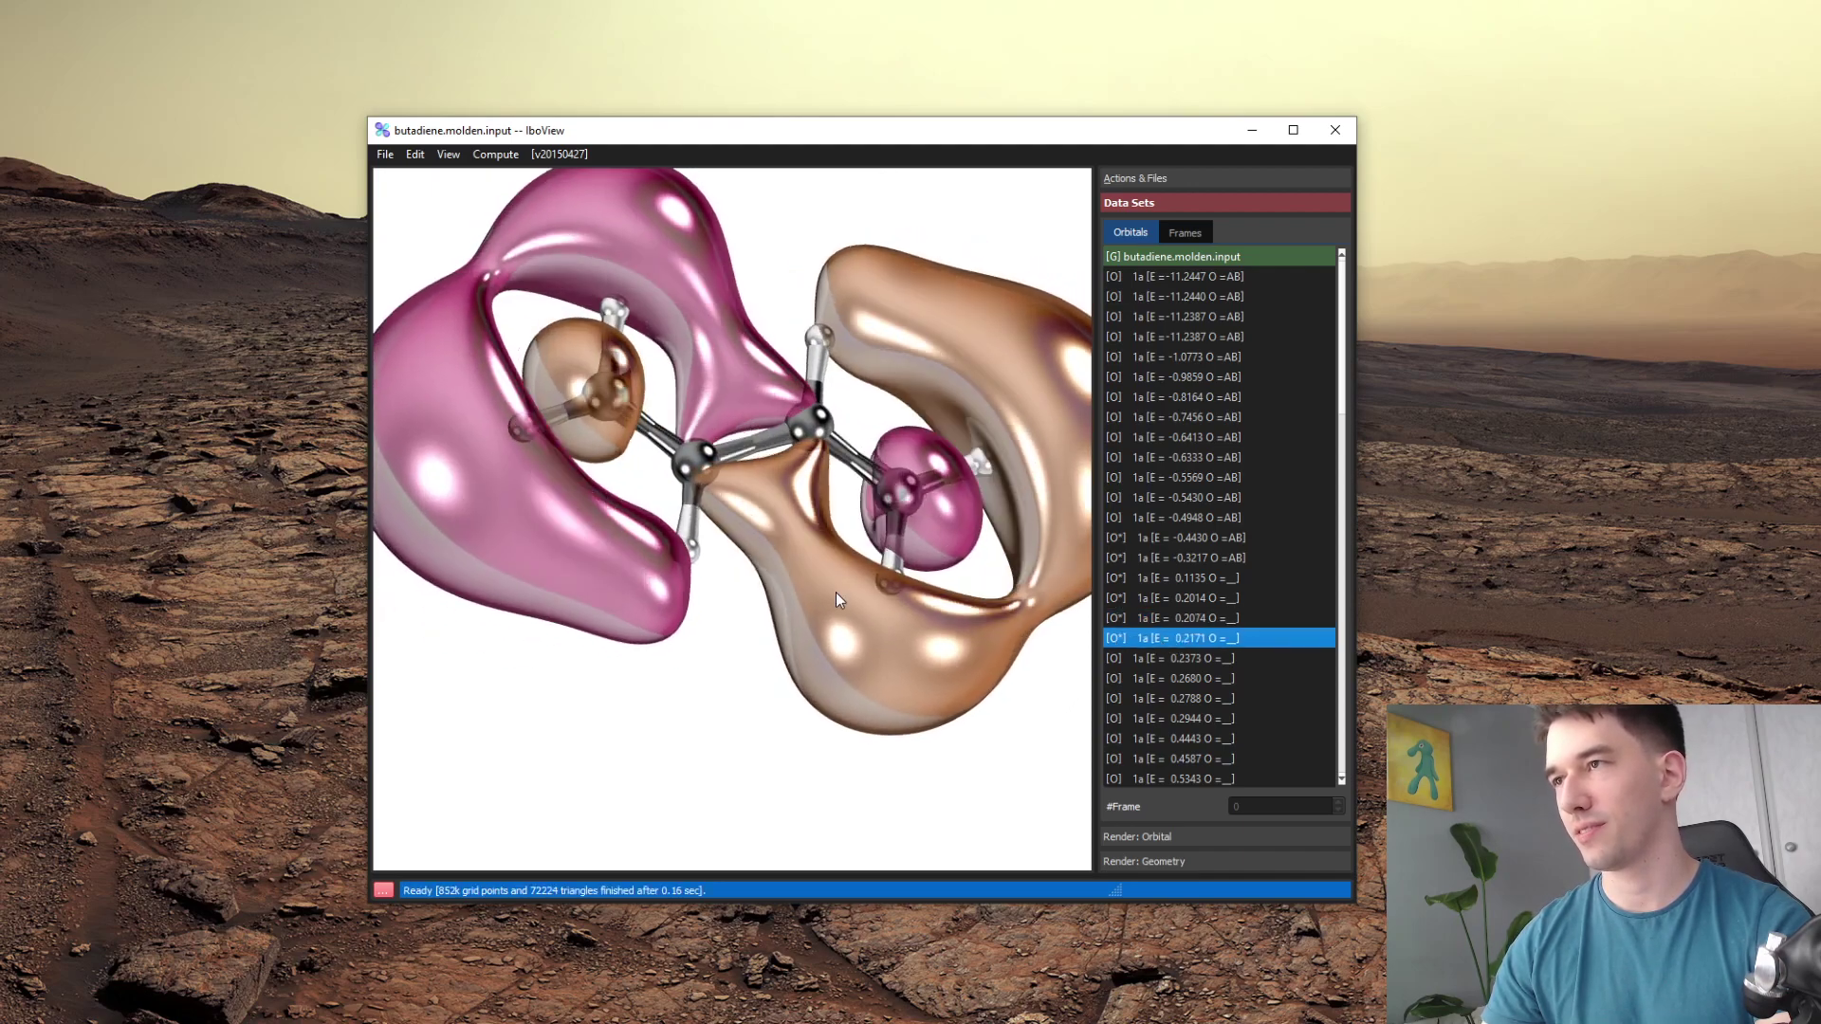
click(1197, 641)
drag(764, 653, 708, 522)
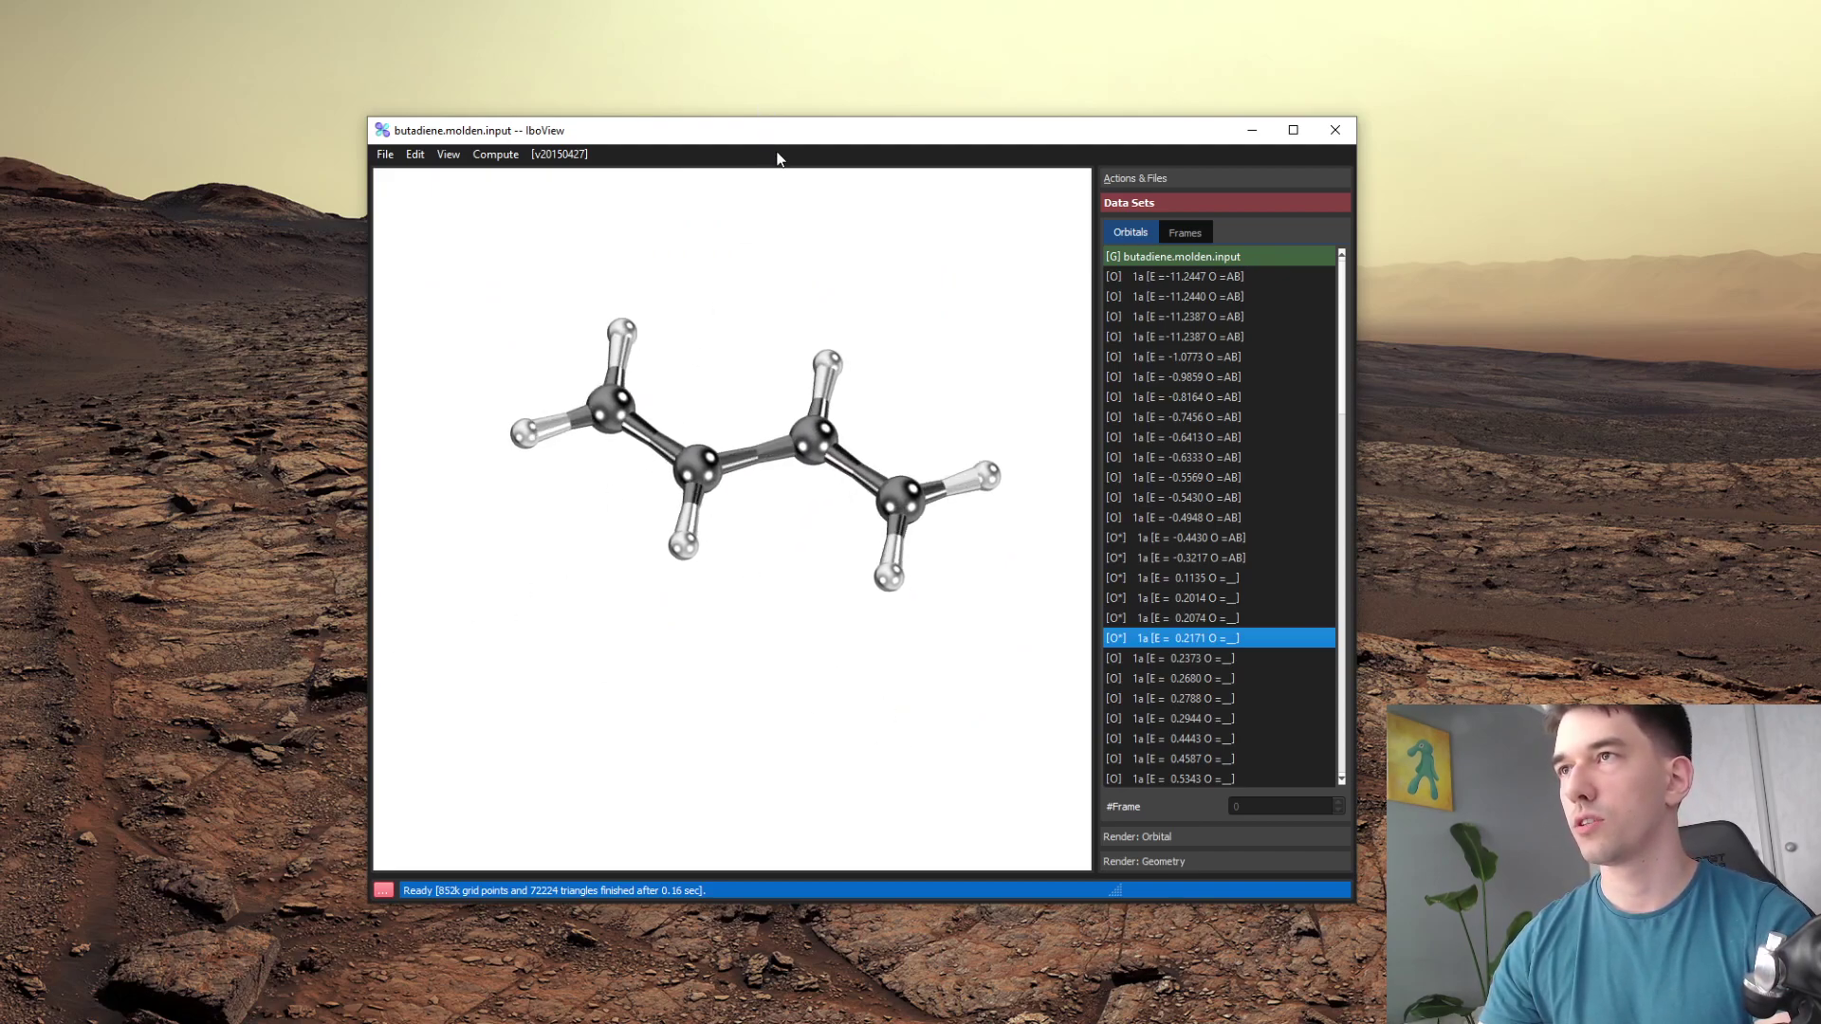
drag(777, 154, 770, 50)
drag(780, 438, 774, 268)
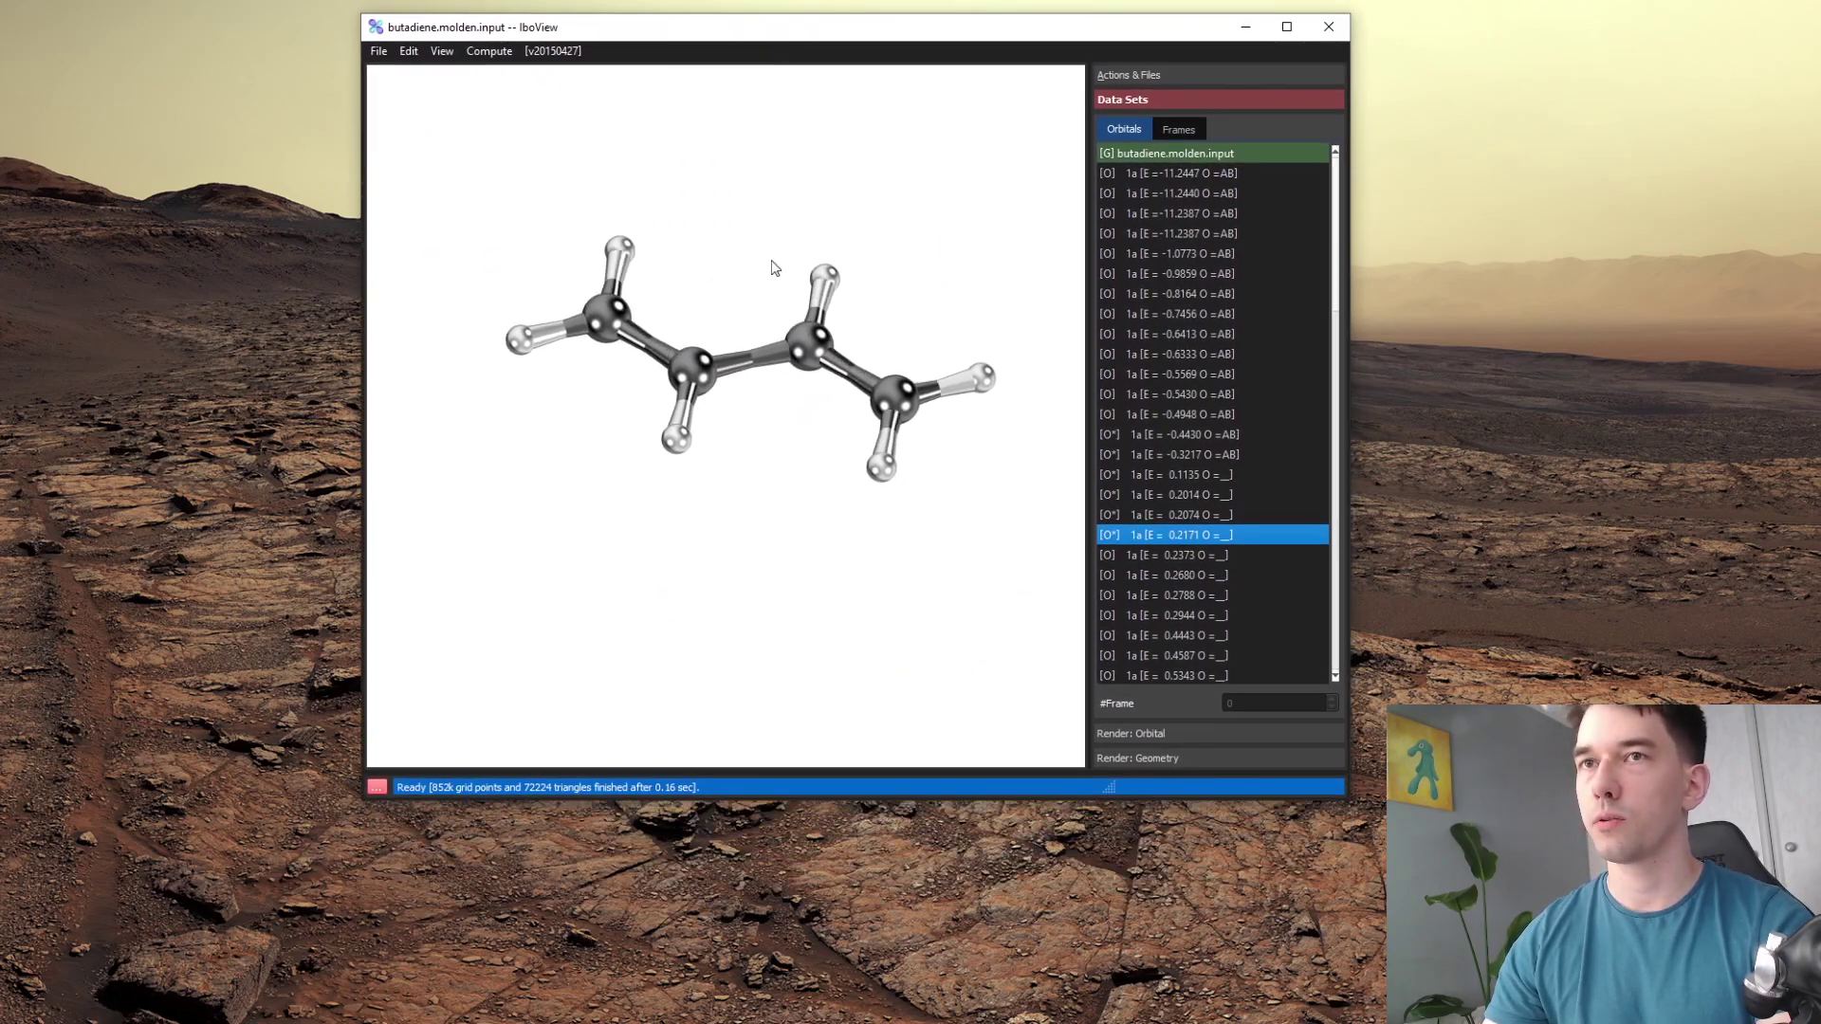
- Arrange the IboView window beside the butadiene π-orbital energy diagram and shrink the diagram so that the two do not overlap
drag(707, 38, 603, 47)
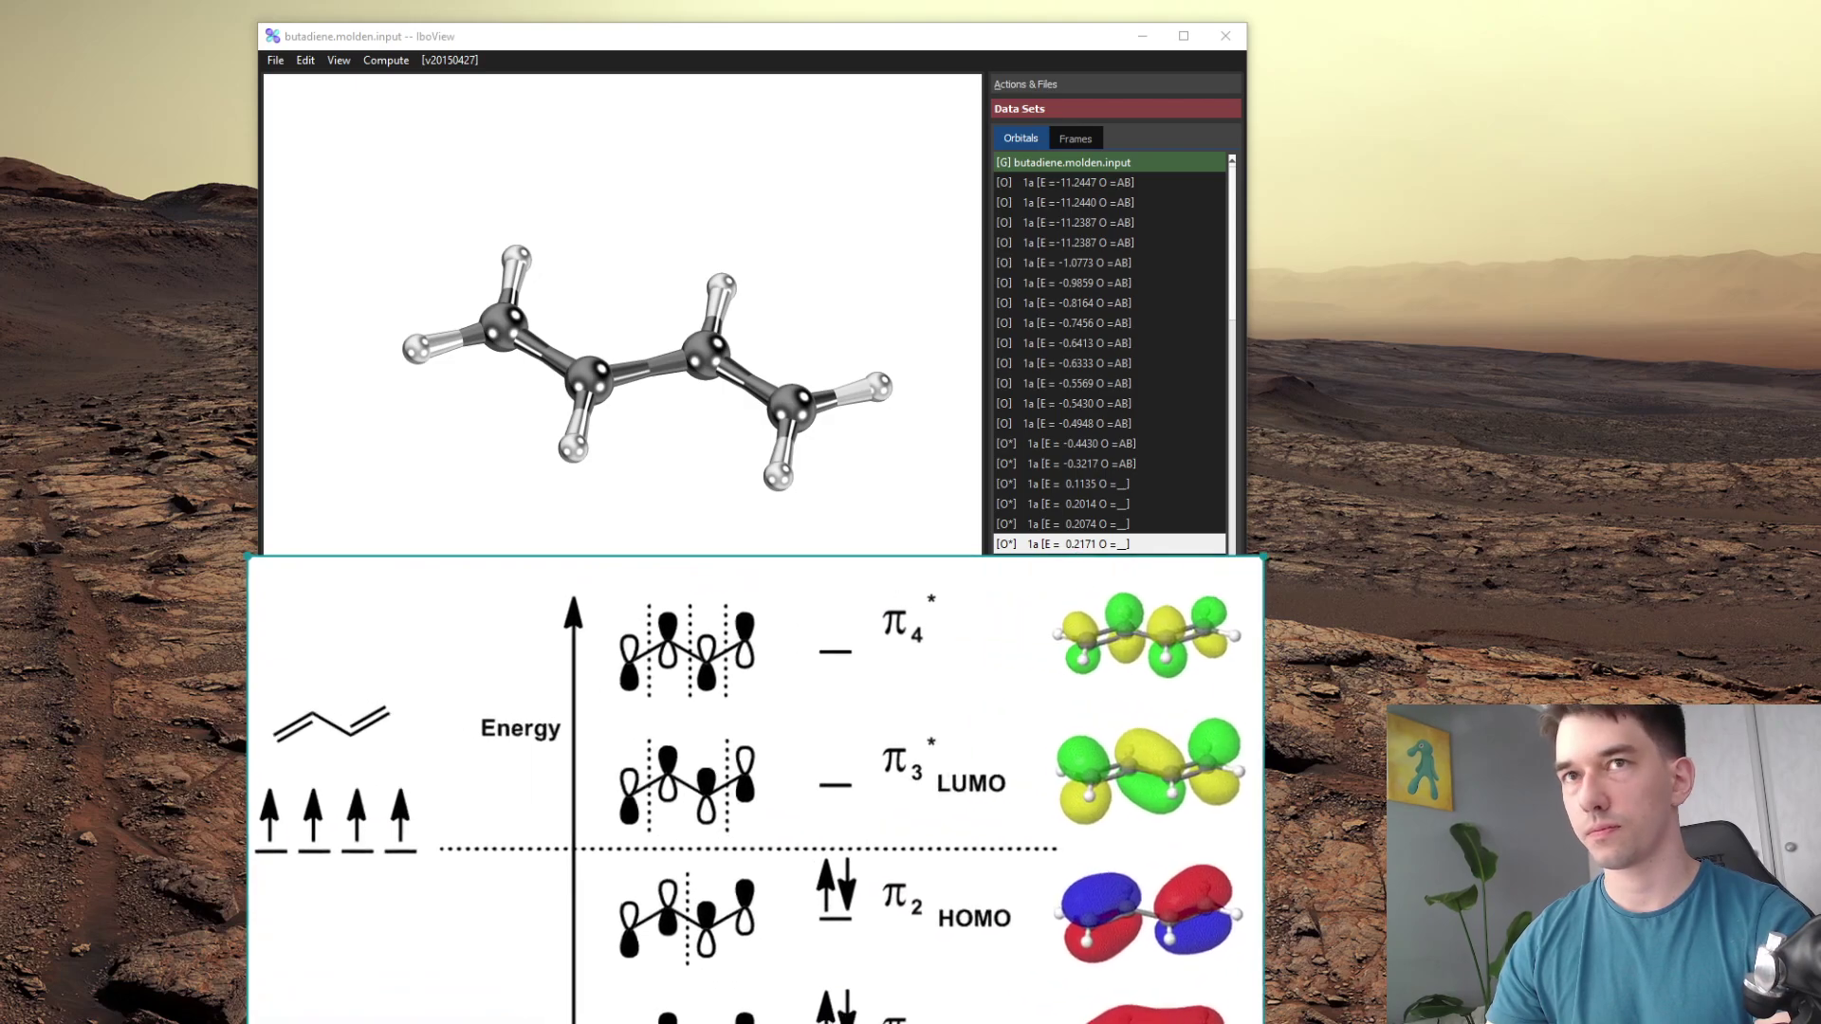
drag(792, 21, 1356, 43)
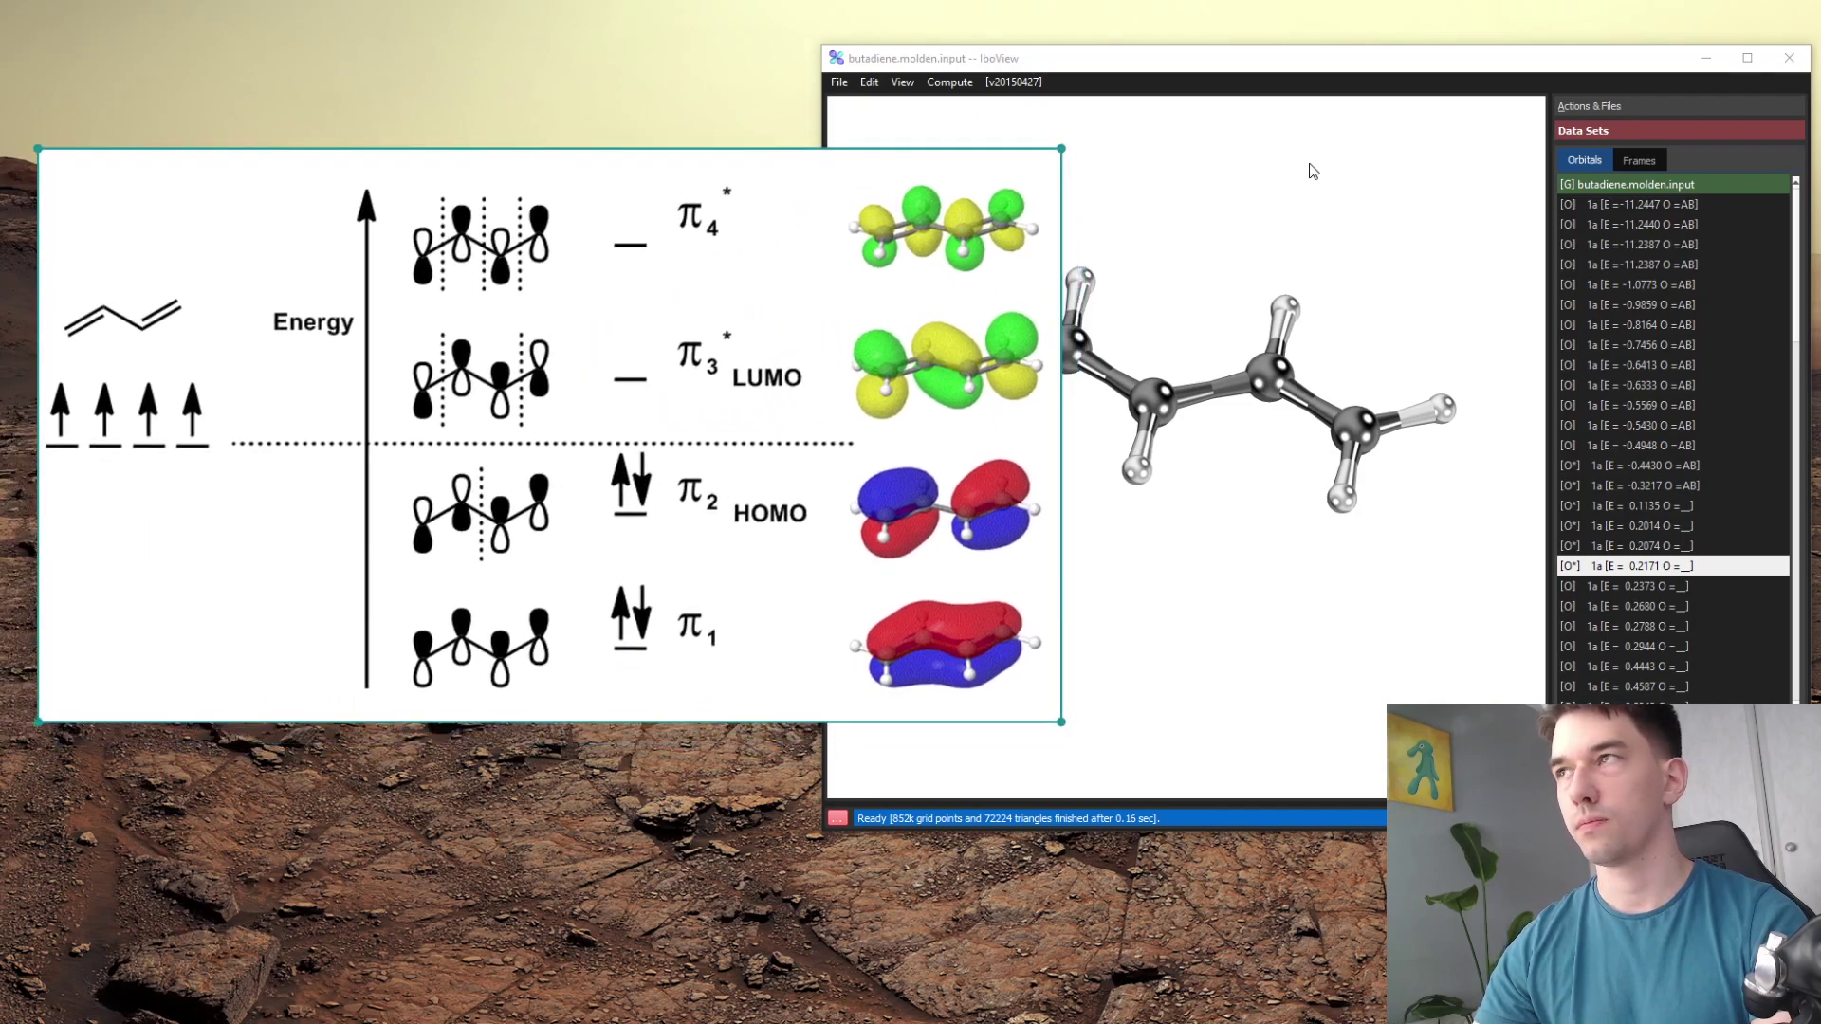
drag(1290, 67, 1408, 69)
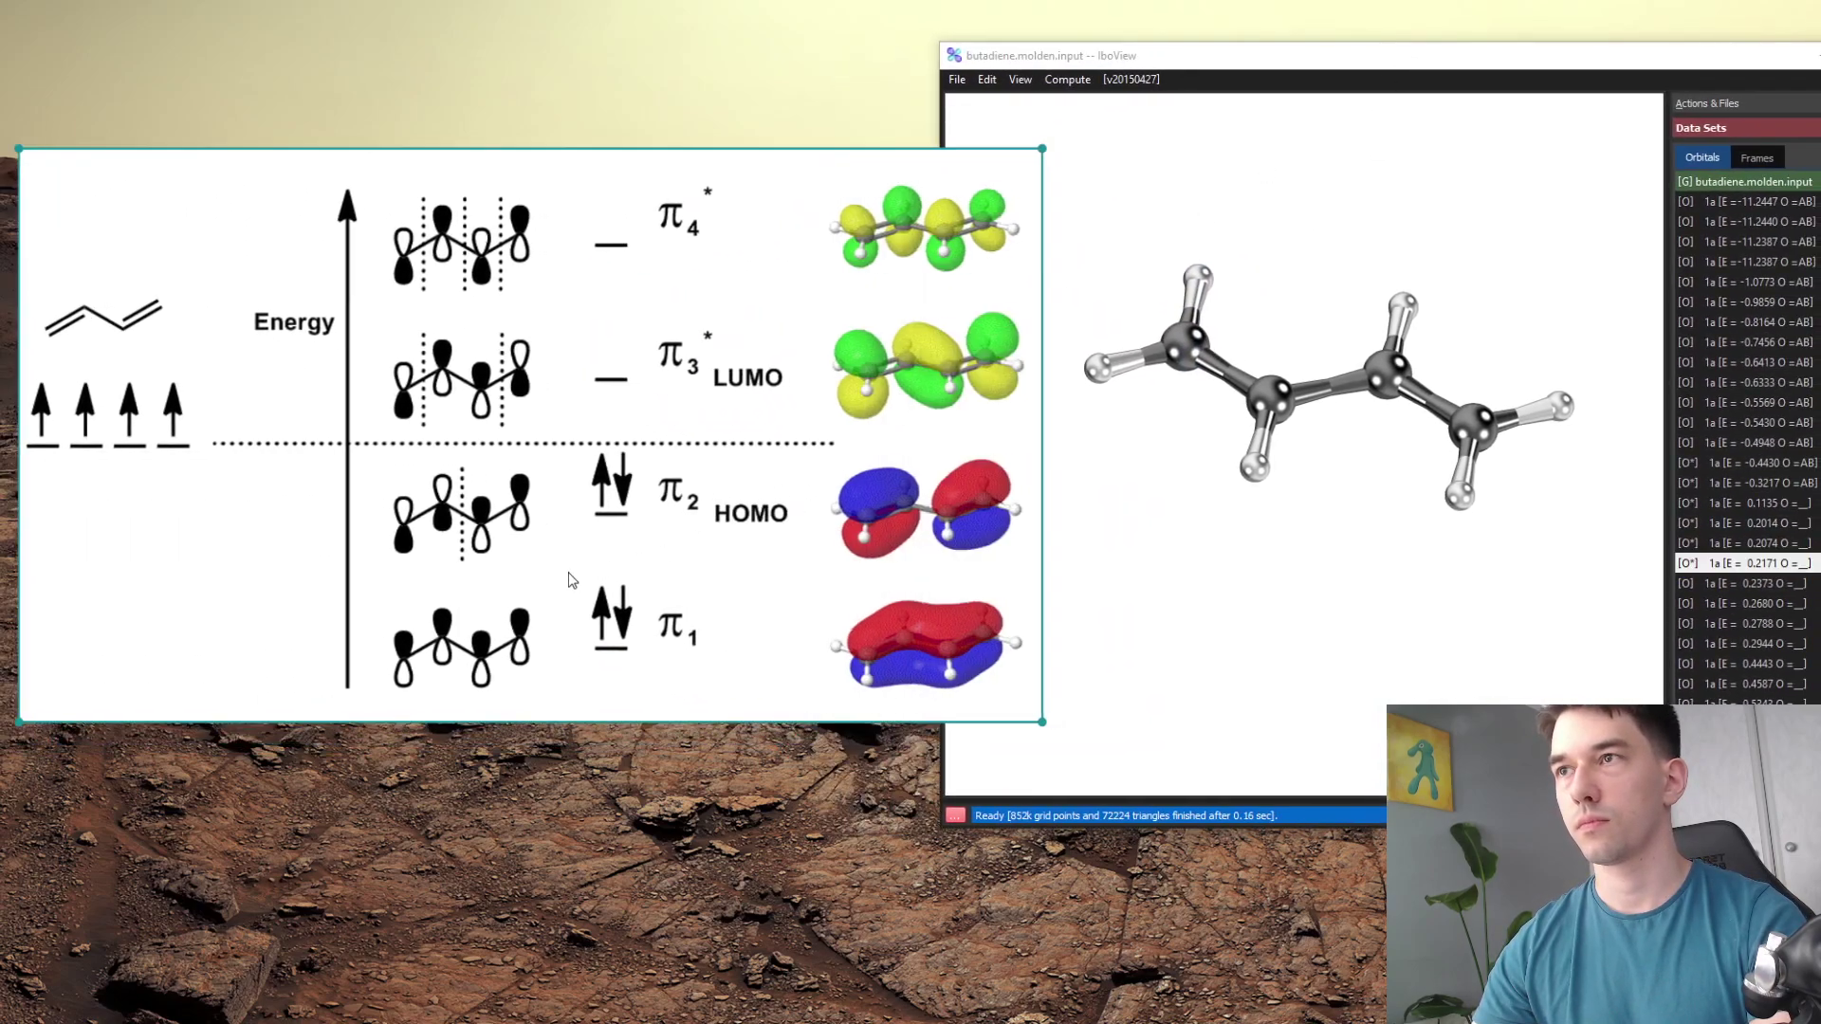
drag(1038, 723, 908, 648)
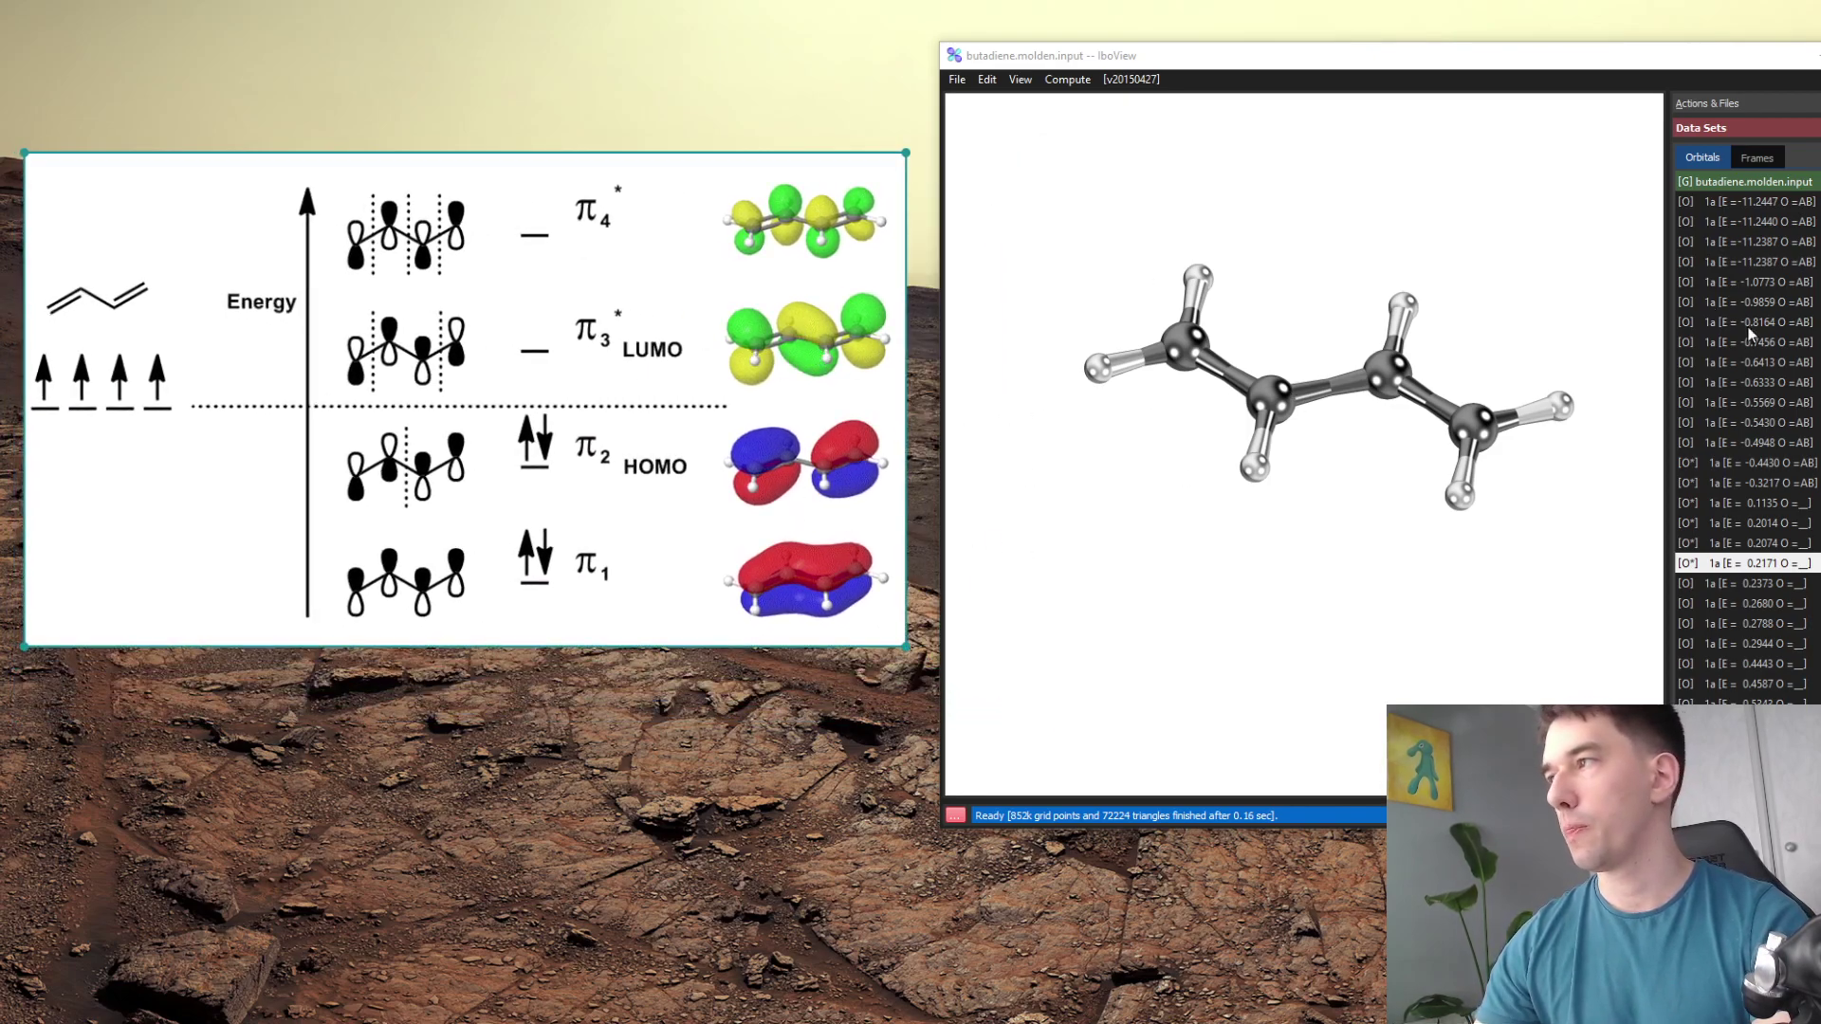
- Display the LUMO (E = 0.1135) and rotate the molecule to compare its lobes with π3* in the diagram
click(1795, 486)
click(1773, 506)
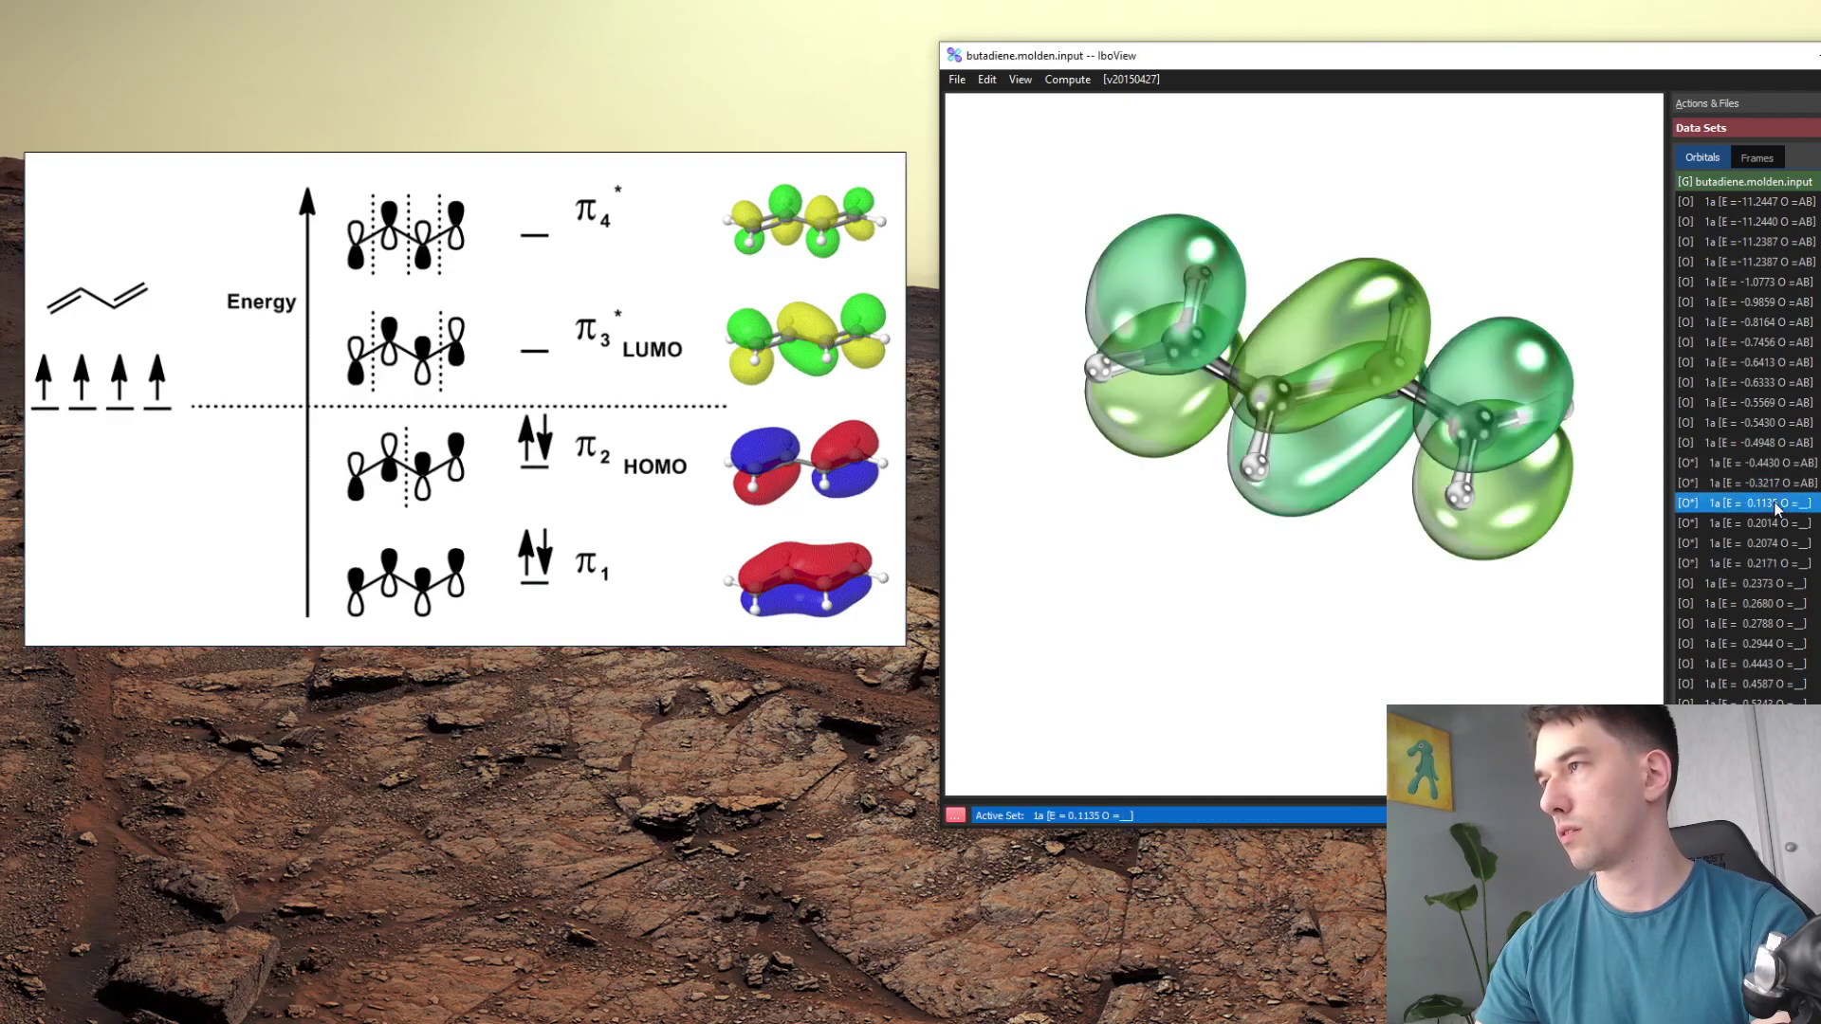
drag(1292, 427, 1349, 471)
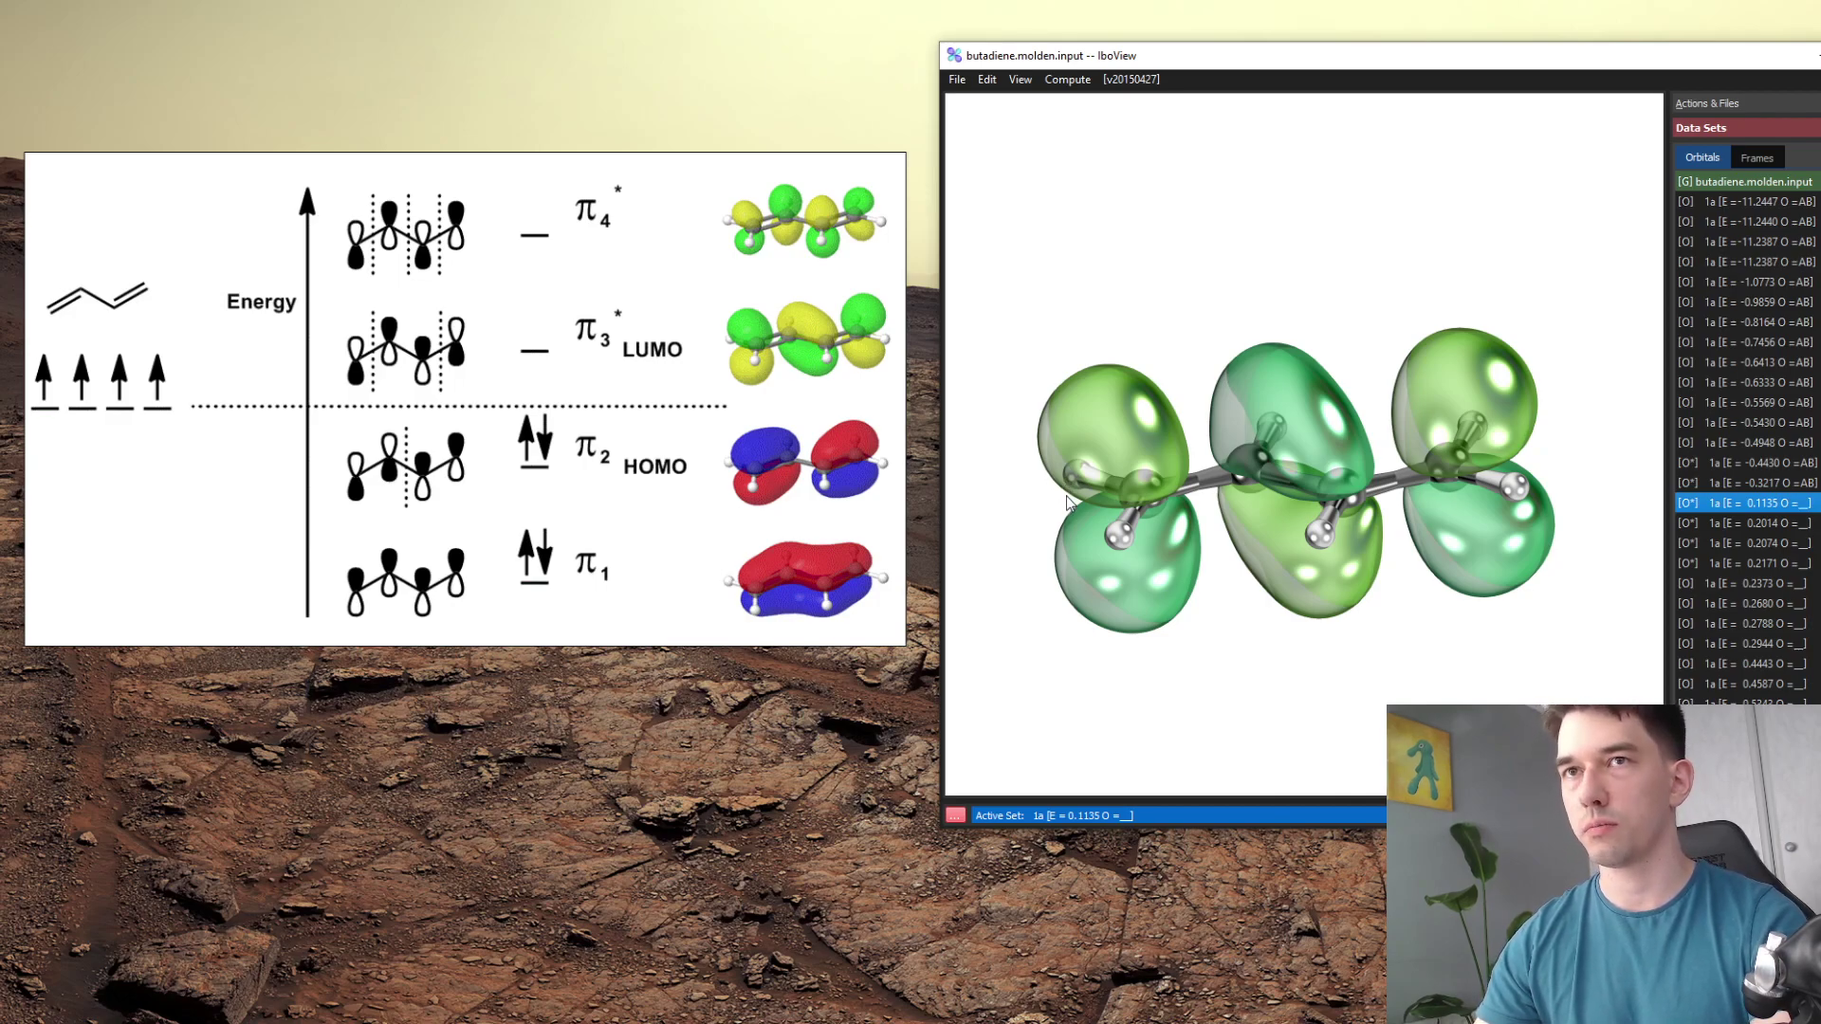
drag(1062, 498, 1192, 520)
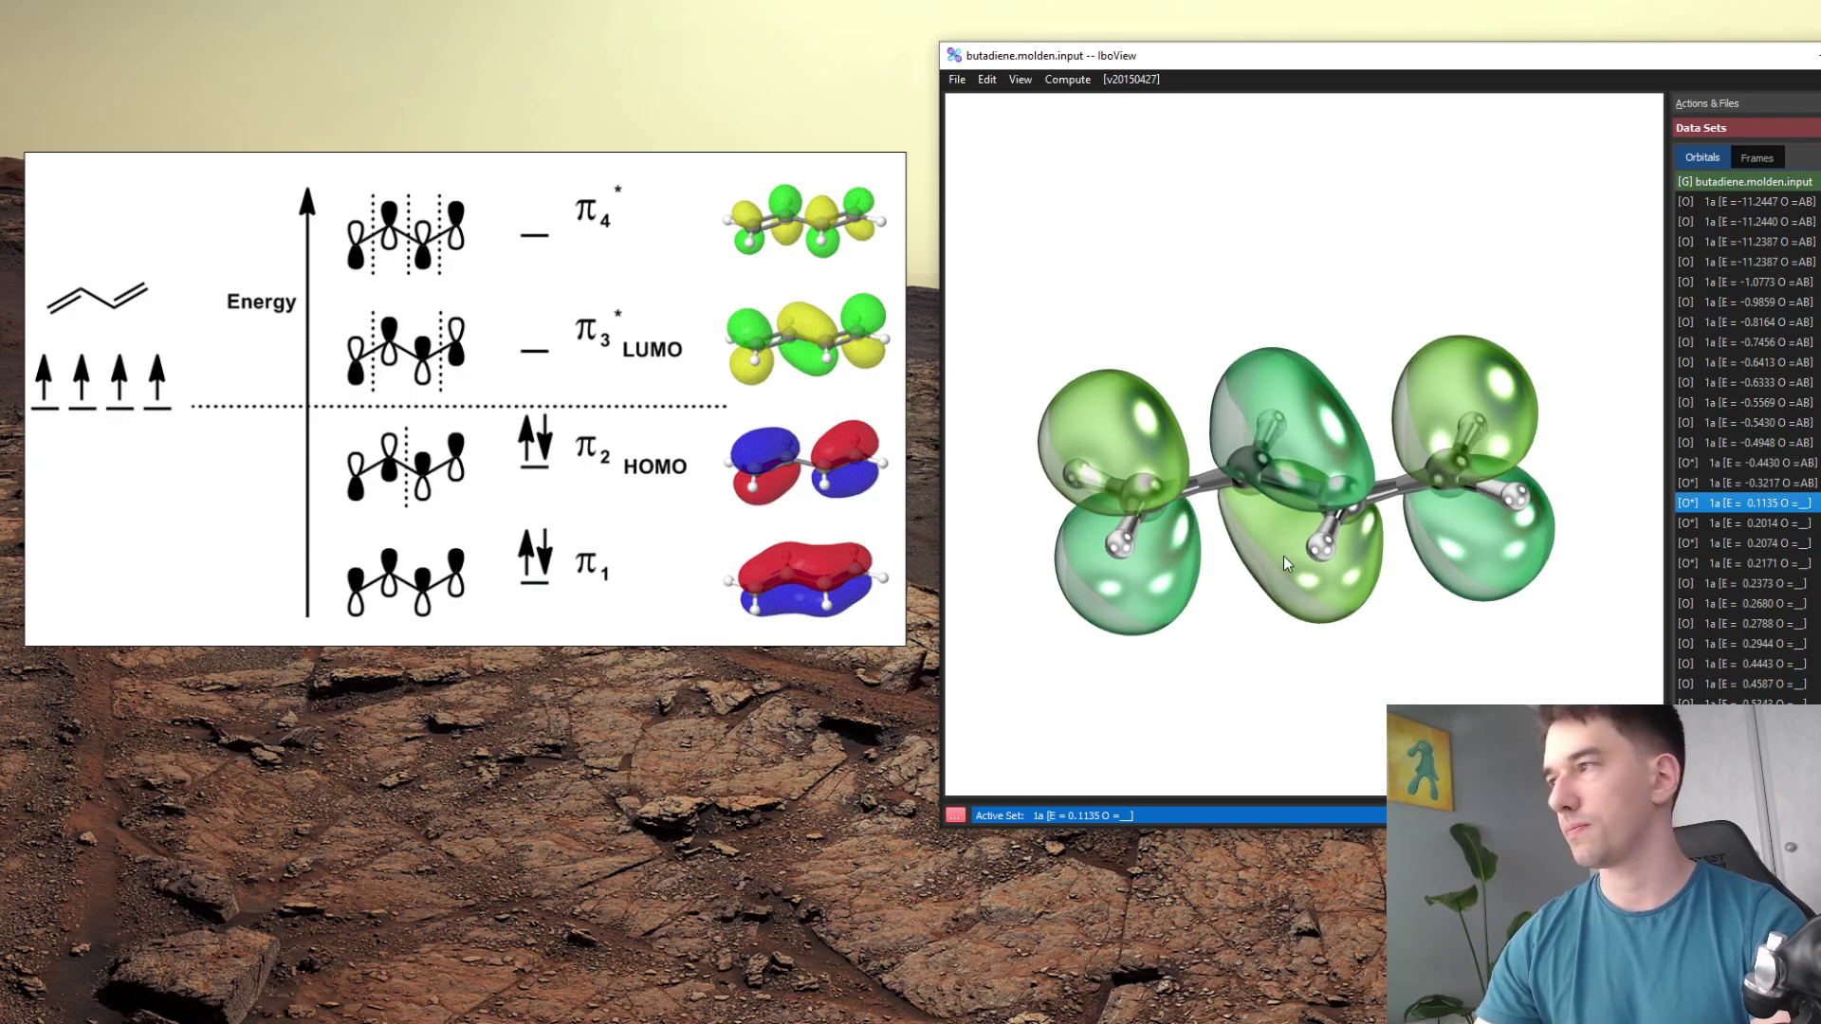
drag(1283, 556, 1305, 572)
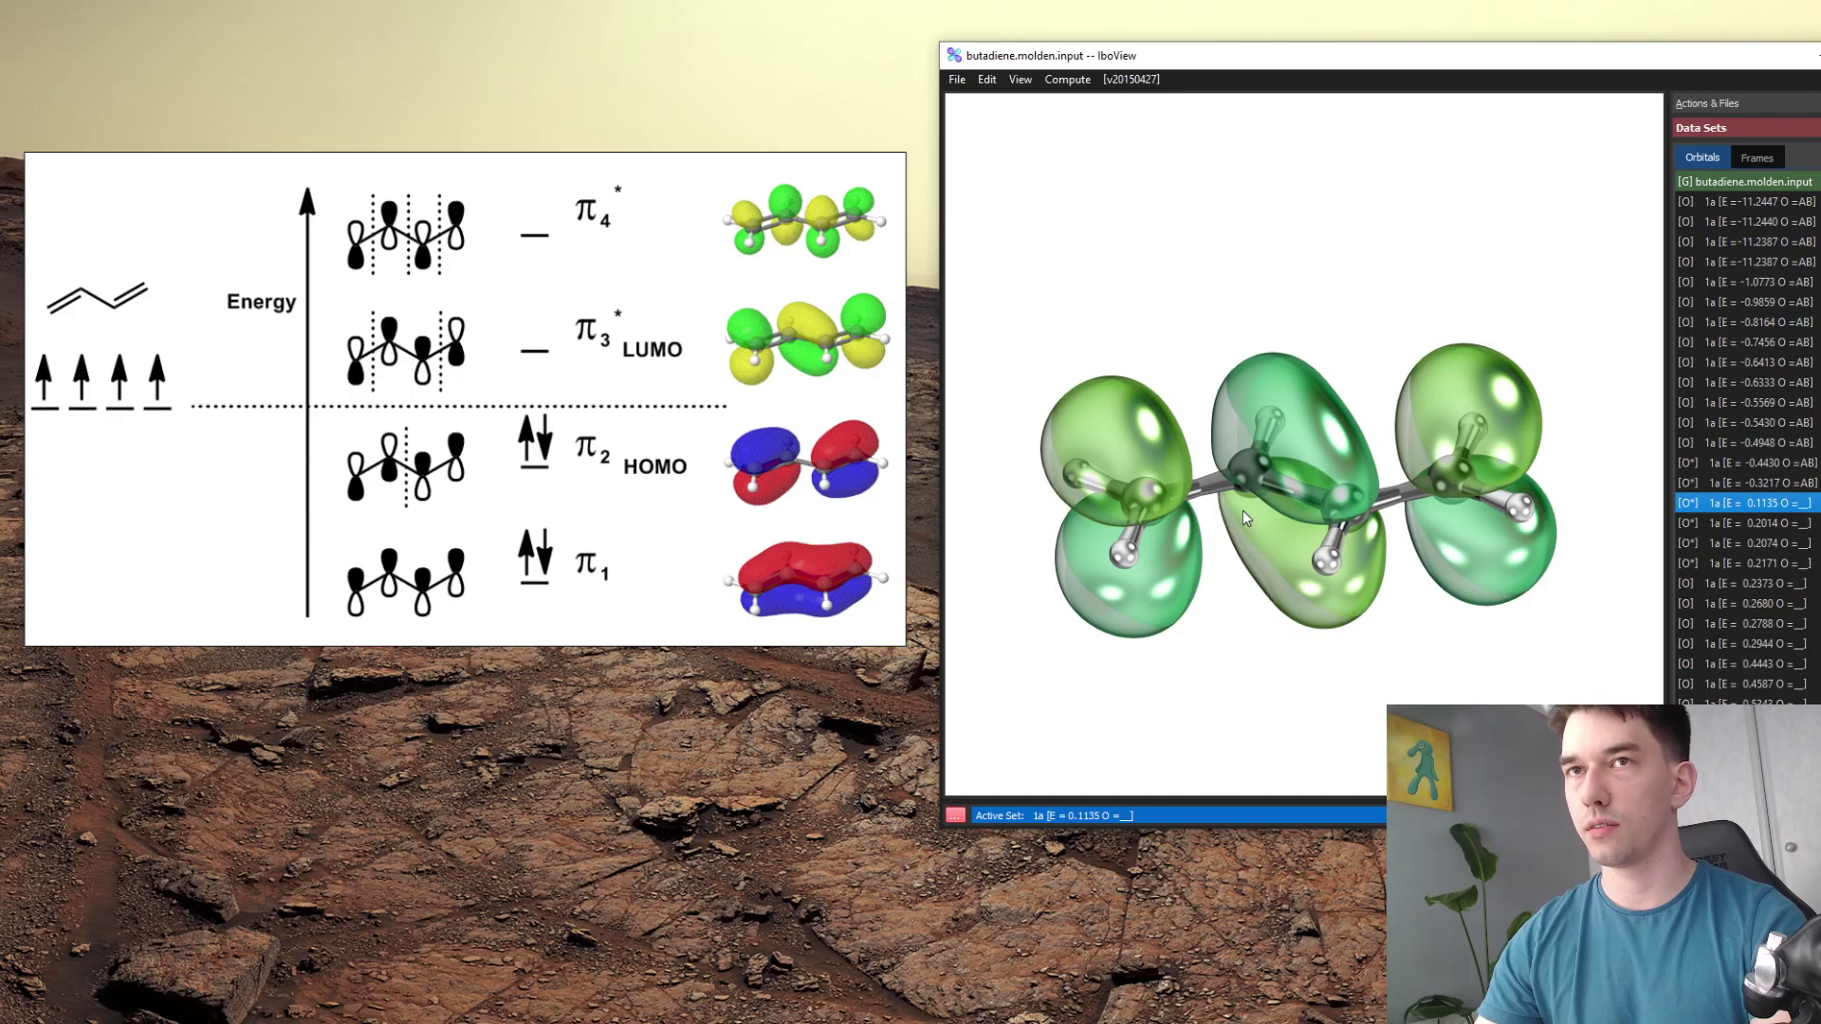
drag(1245, 517, 1310, 548)
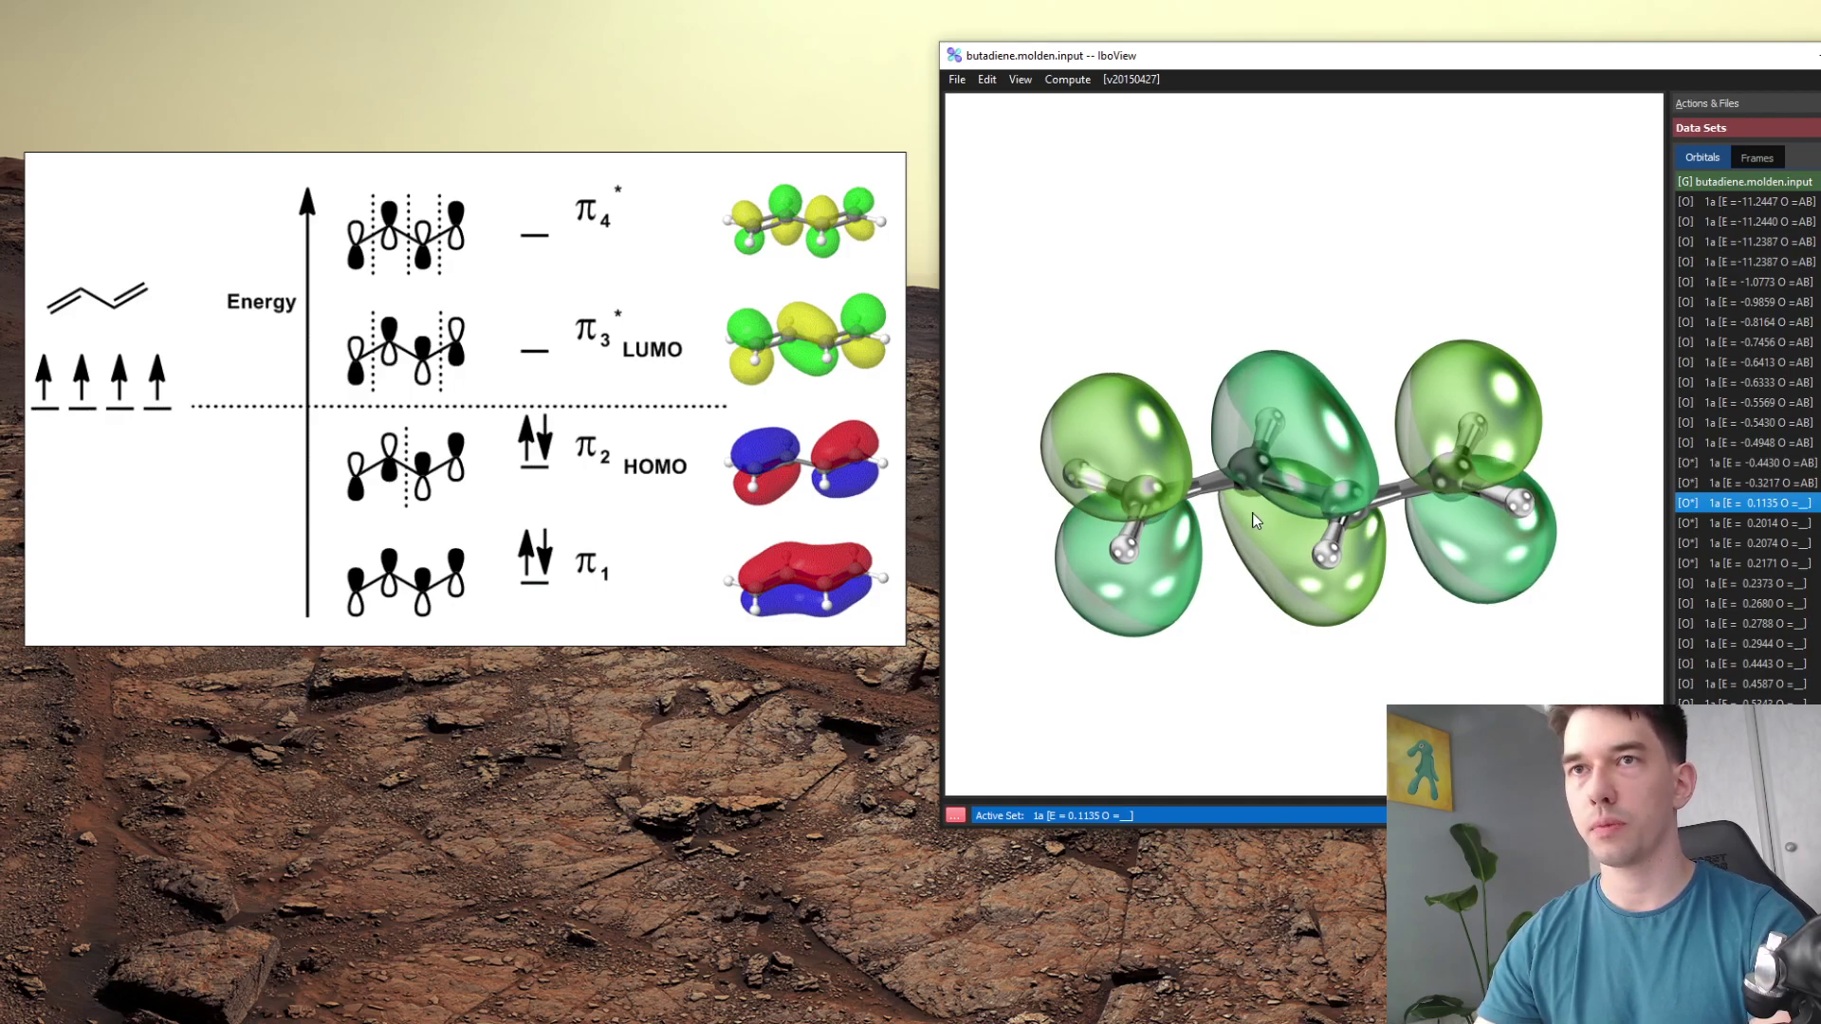
- Hide the LUMO and display the HOMO (E = -0.3217) to compare it with π2 in the diagram
click(1795, 484)
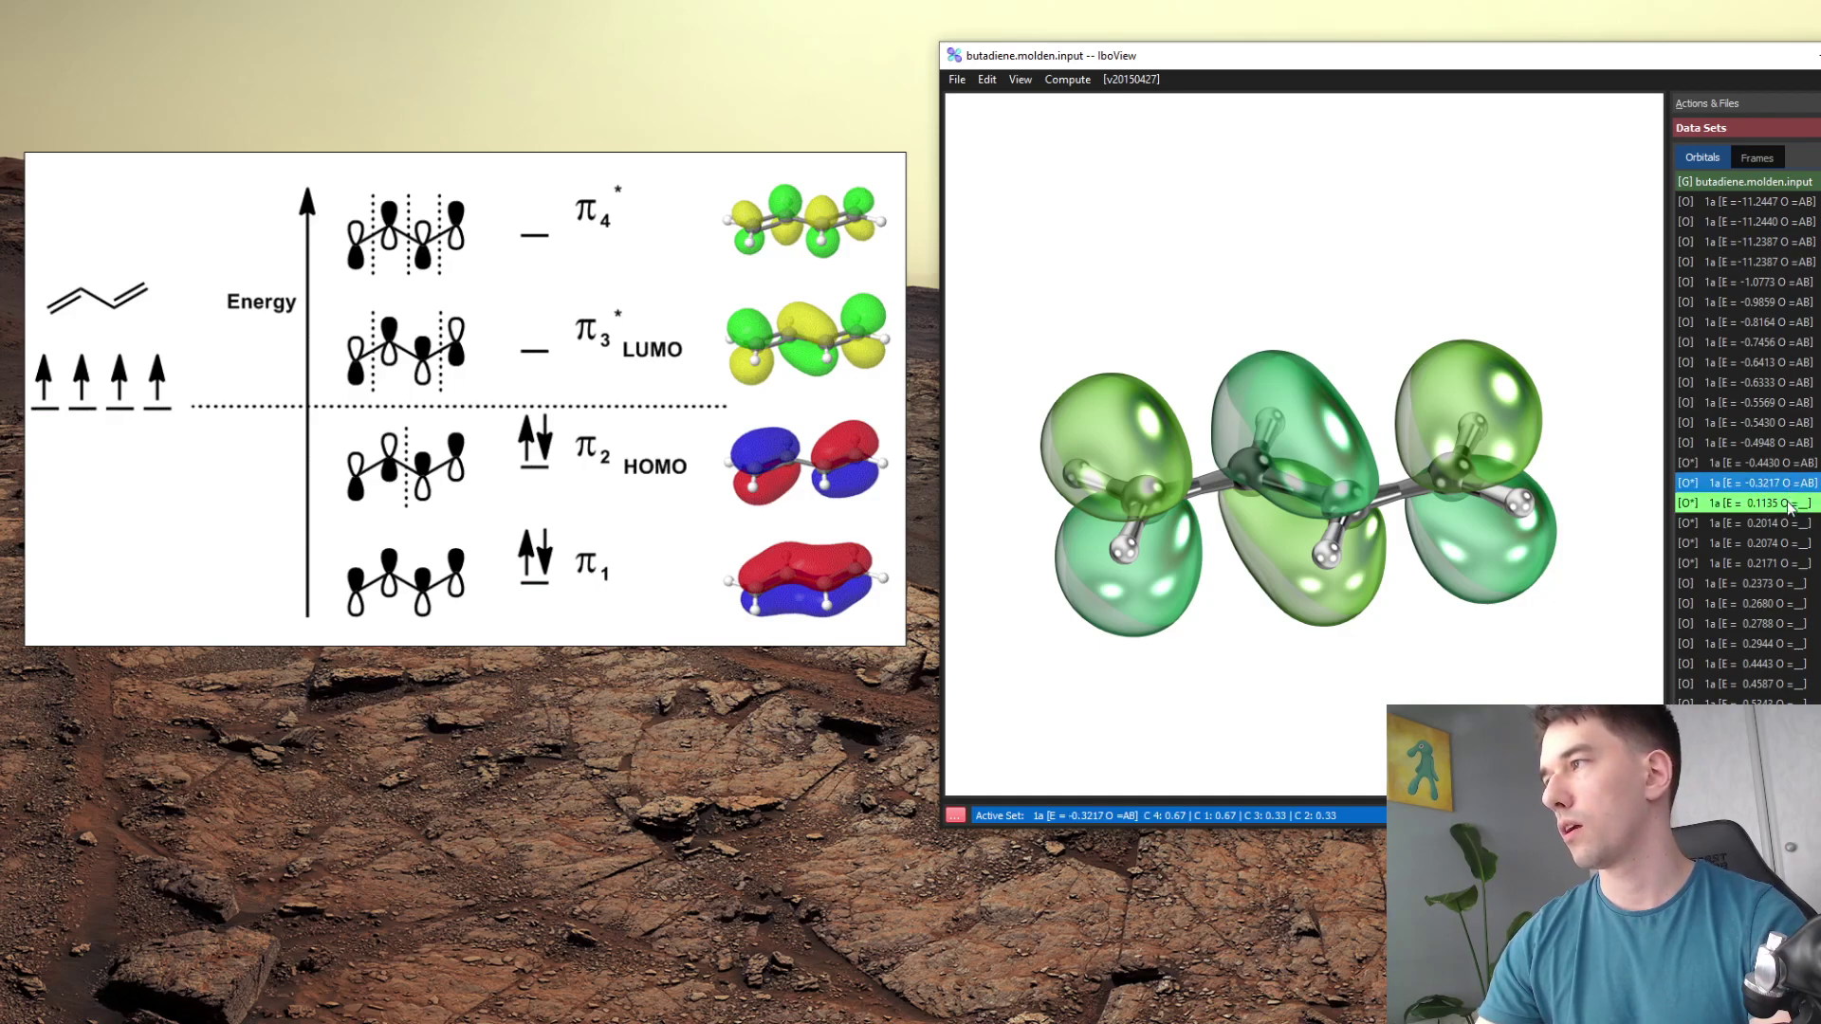
mouse_move(1379, 455)
mouse_down()
mouse_move(1375, 578)
mouse_move(1372, 436)
mouse_up()
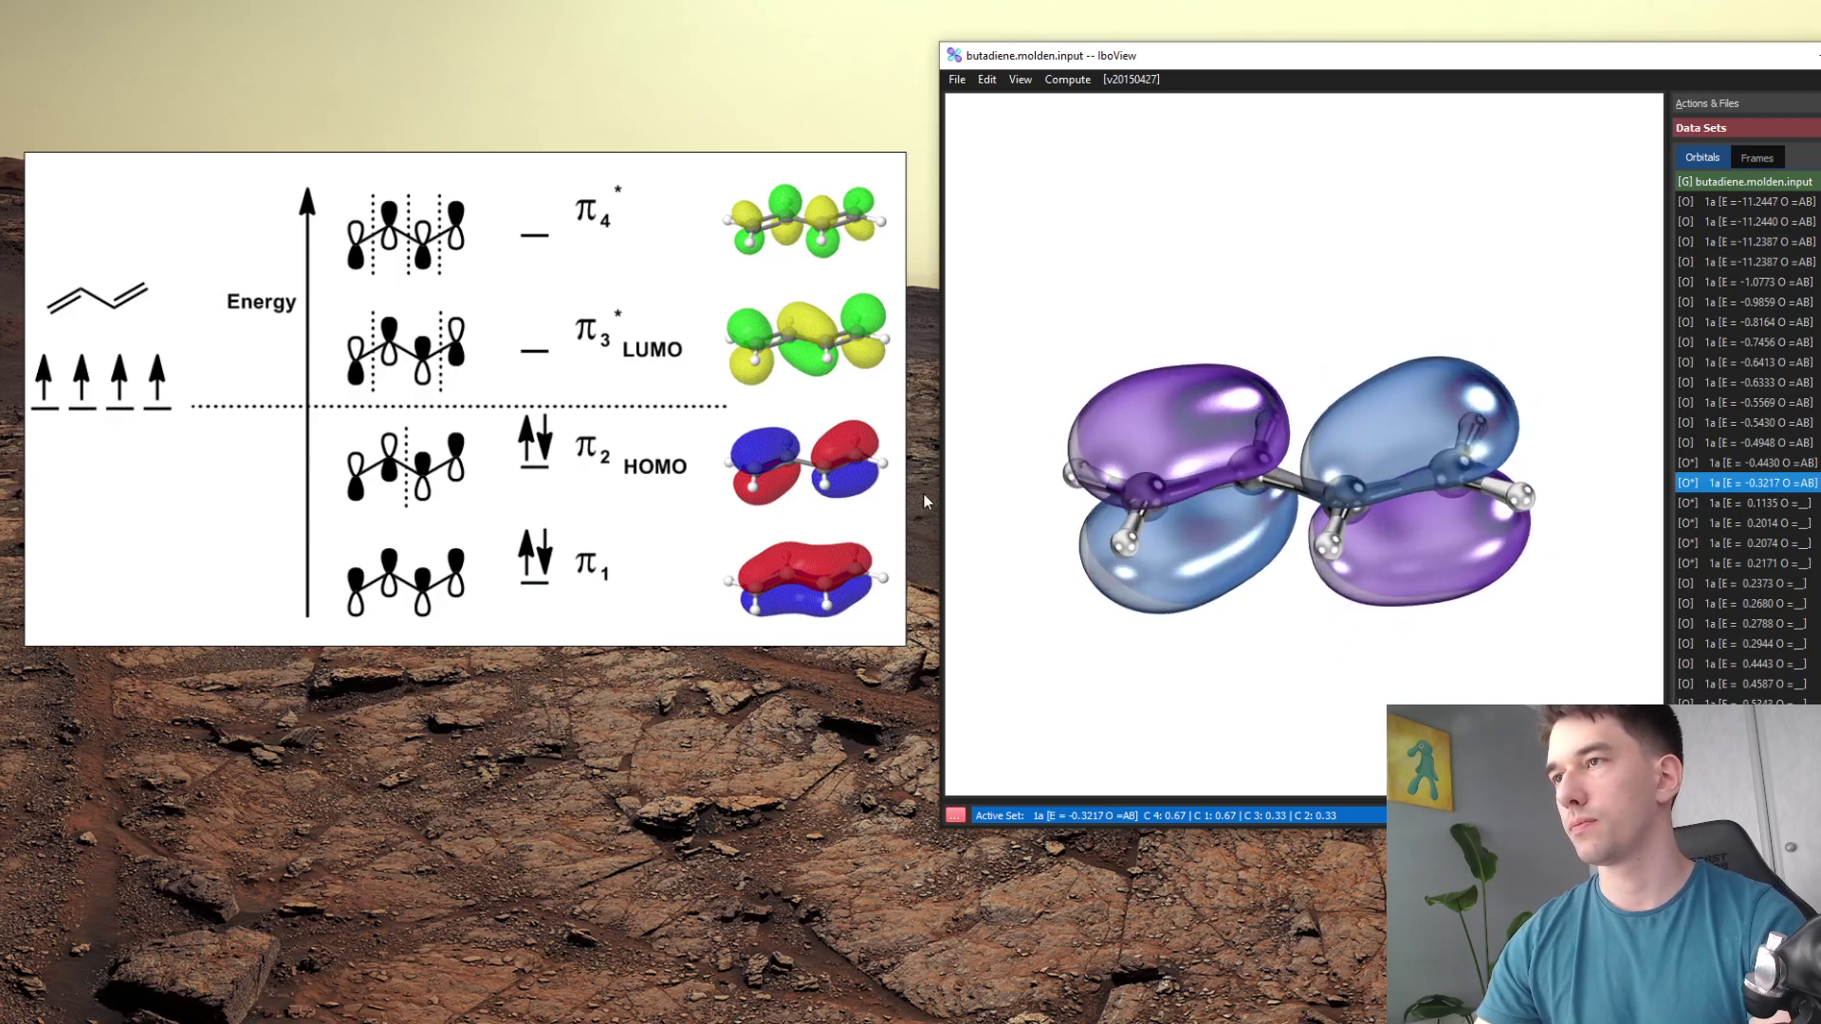